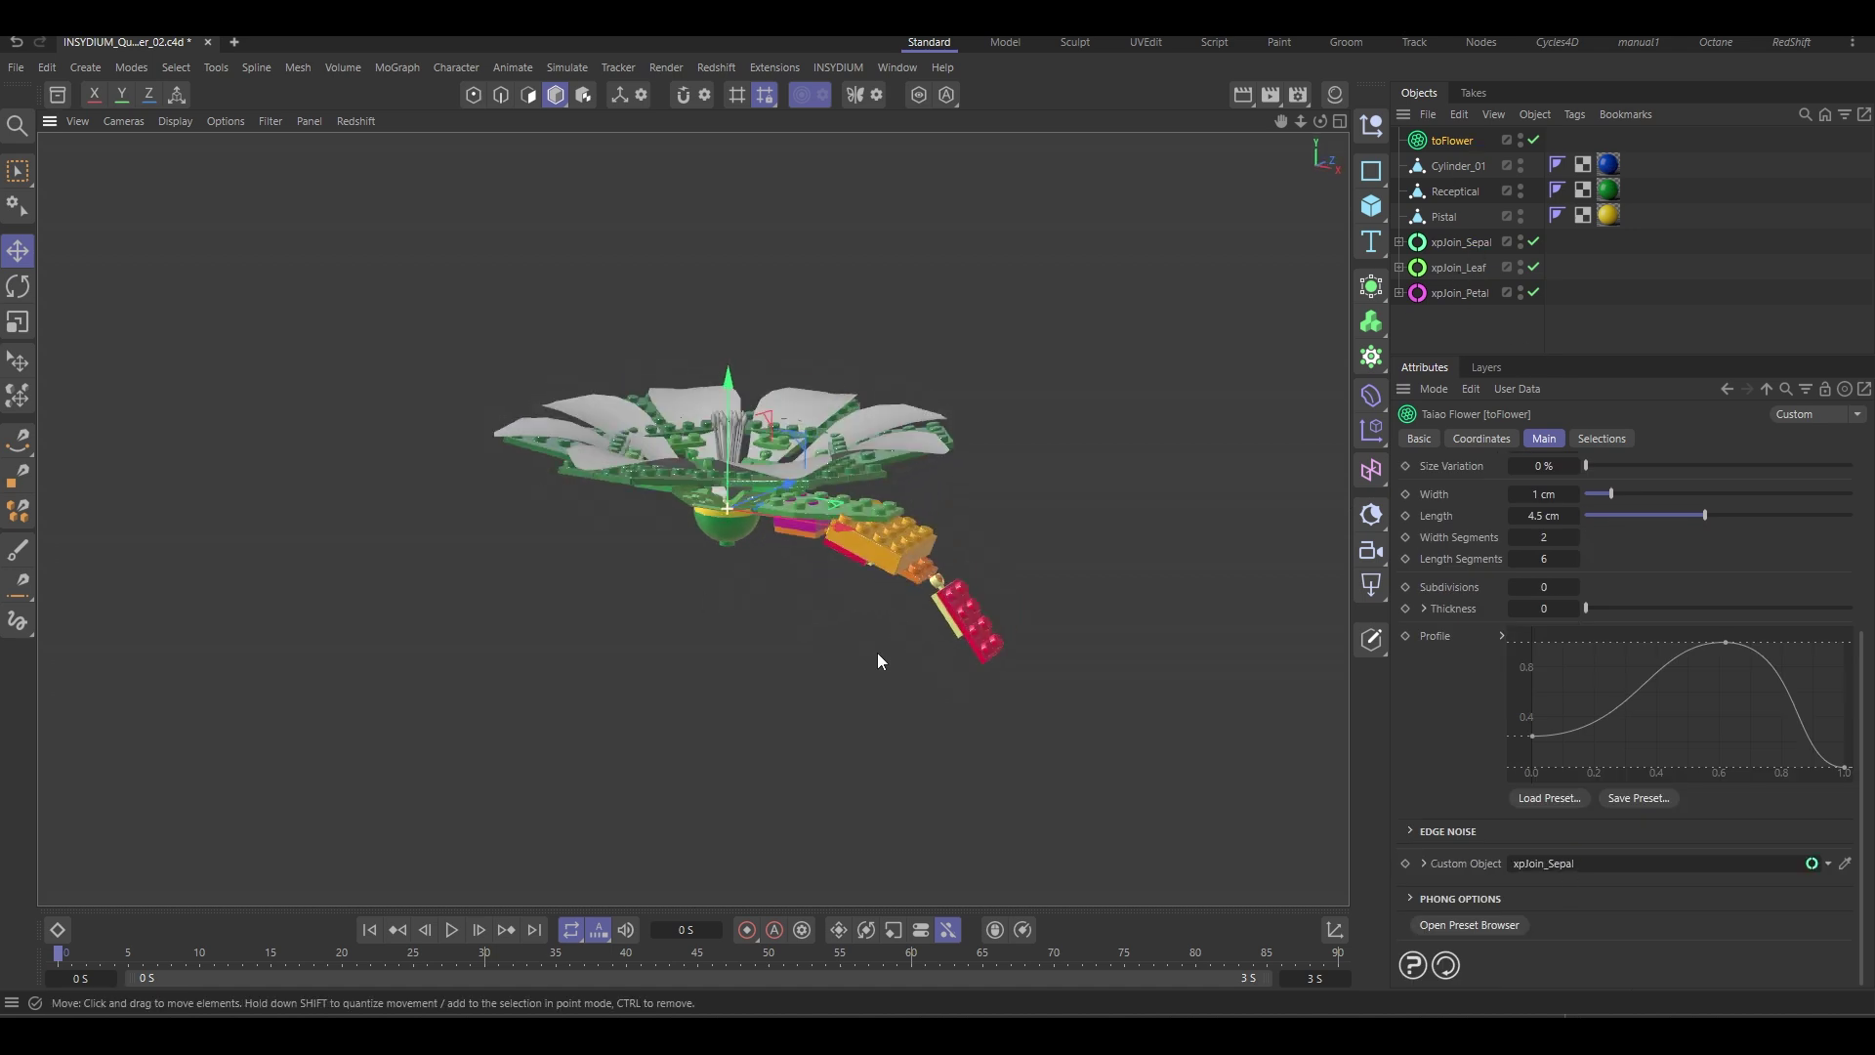
# Assign the Pistal object as the custom object of the flower's Pistil layer.
pyautogui.keyDown('alt'); pyautogui.moveTo(875, 702); pyautogui.dragTo(861, 684); pyautogui.keyUp('alt')
pyautogui.scroll(3, 1556, 552)
pyautogui.click(1557, 547)
pyautogui.scroll(-2, 1557, 551)
pyautogui.moveTo(1443, 216); pyautogui.dragTo(1601, 864)
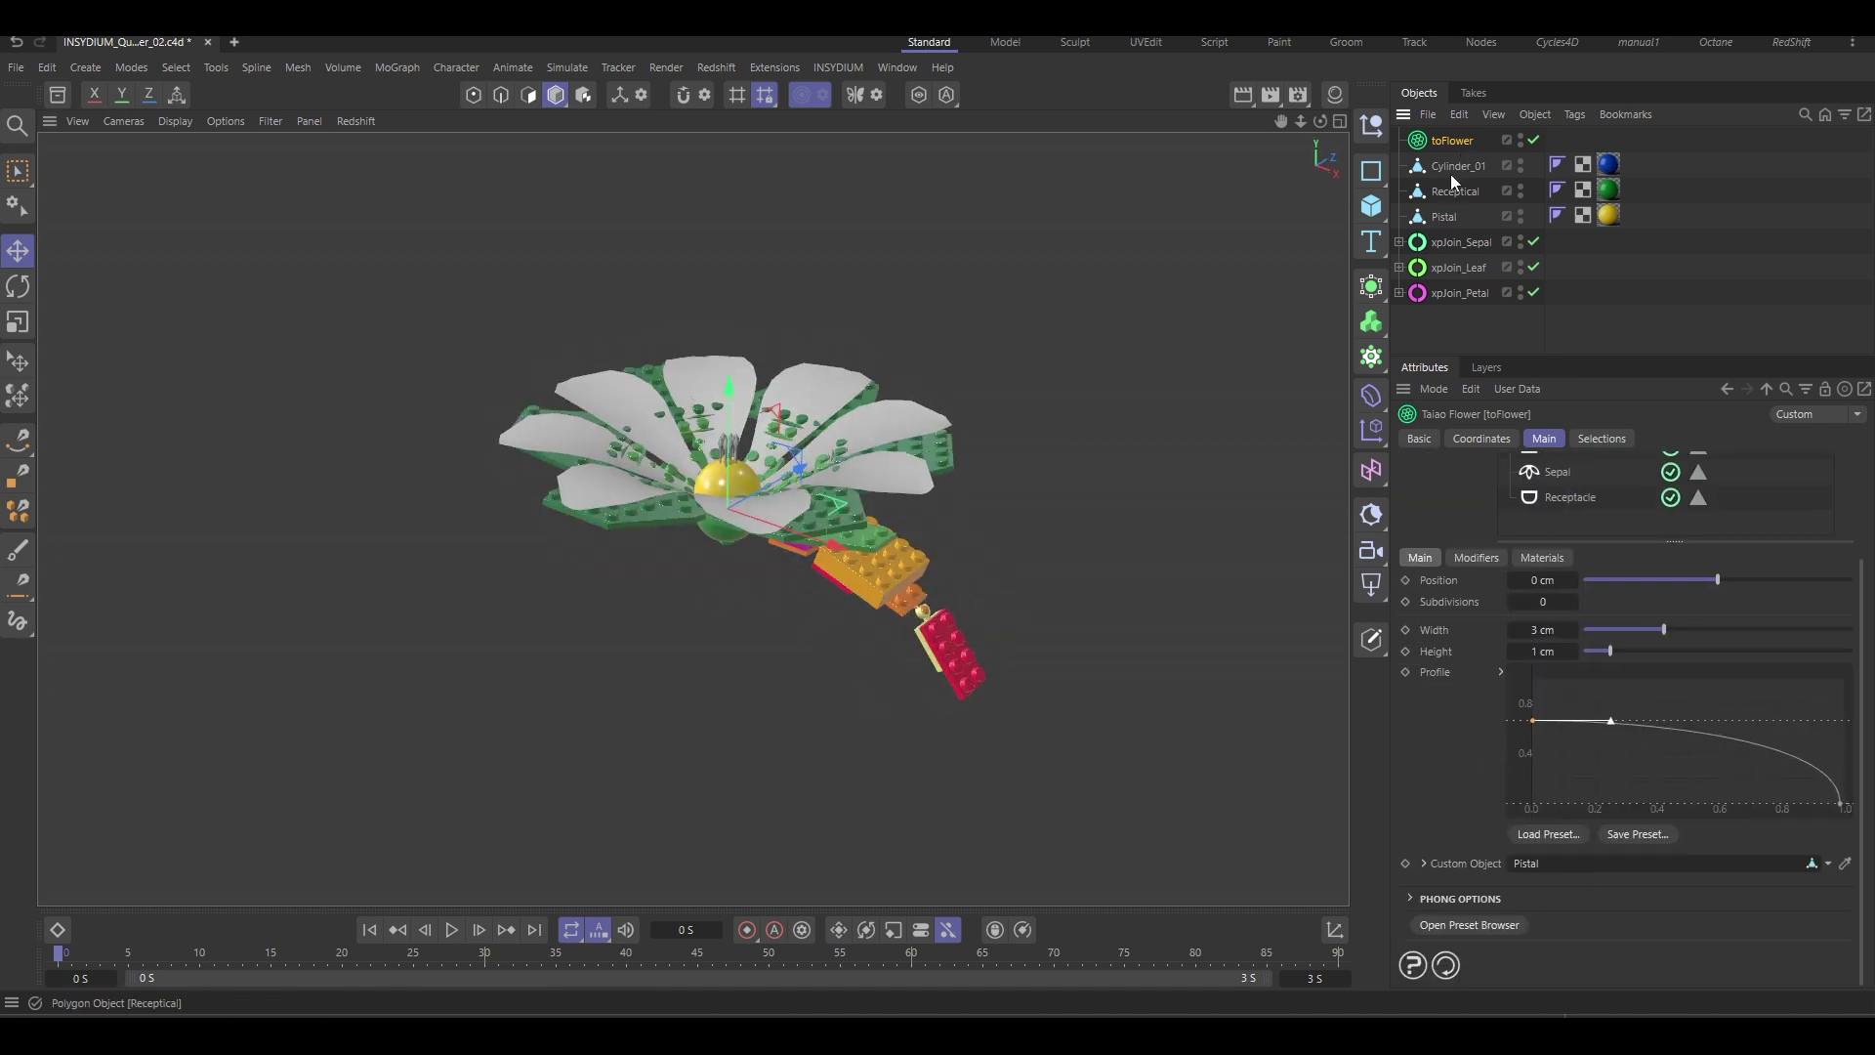
# Assign xpJoin_Petal as the custom object in the geometry settings of the flower's Petal layer.
pyautogui.scroll(2, 1524, 547)
pyautogui.click(1557, 488)
pyautogui.click(1476, 628)
pyautogui.scroll(-3, 1470, 625)
pyautogui.moveTo(1460, 293); pyautogui.dragTo(1602, 877)
# Disable the flower's Stamen layer and hide the source object xpJoin_Leaf.
pyautogui.scroll(3, 1484, 560)
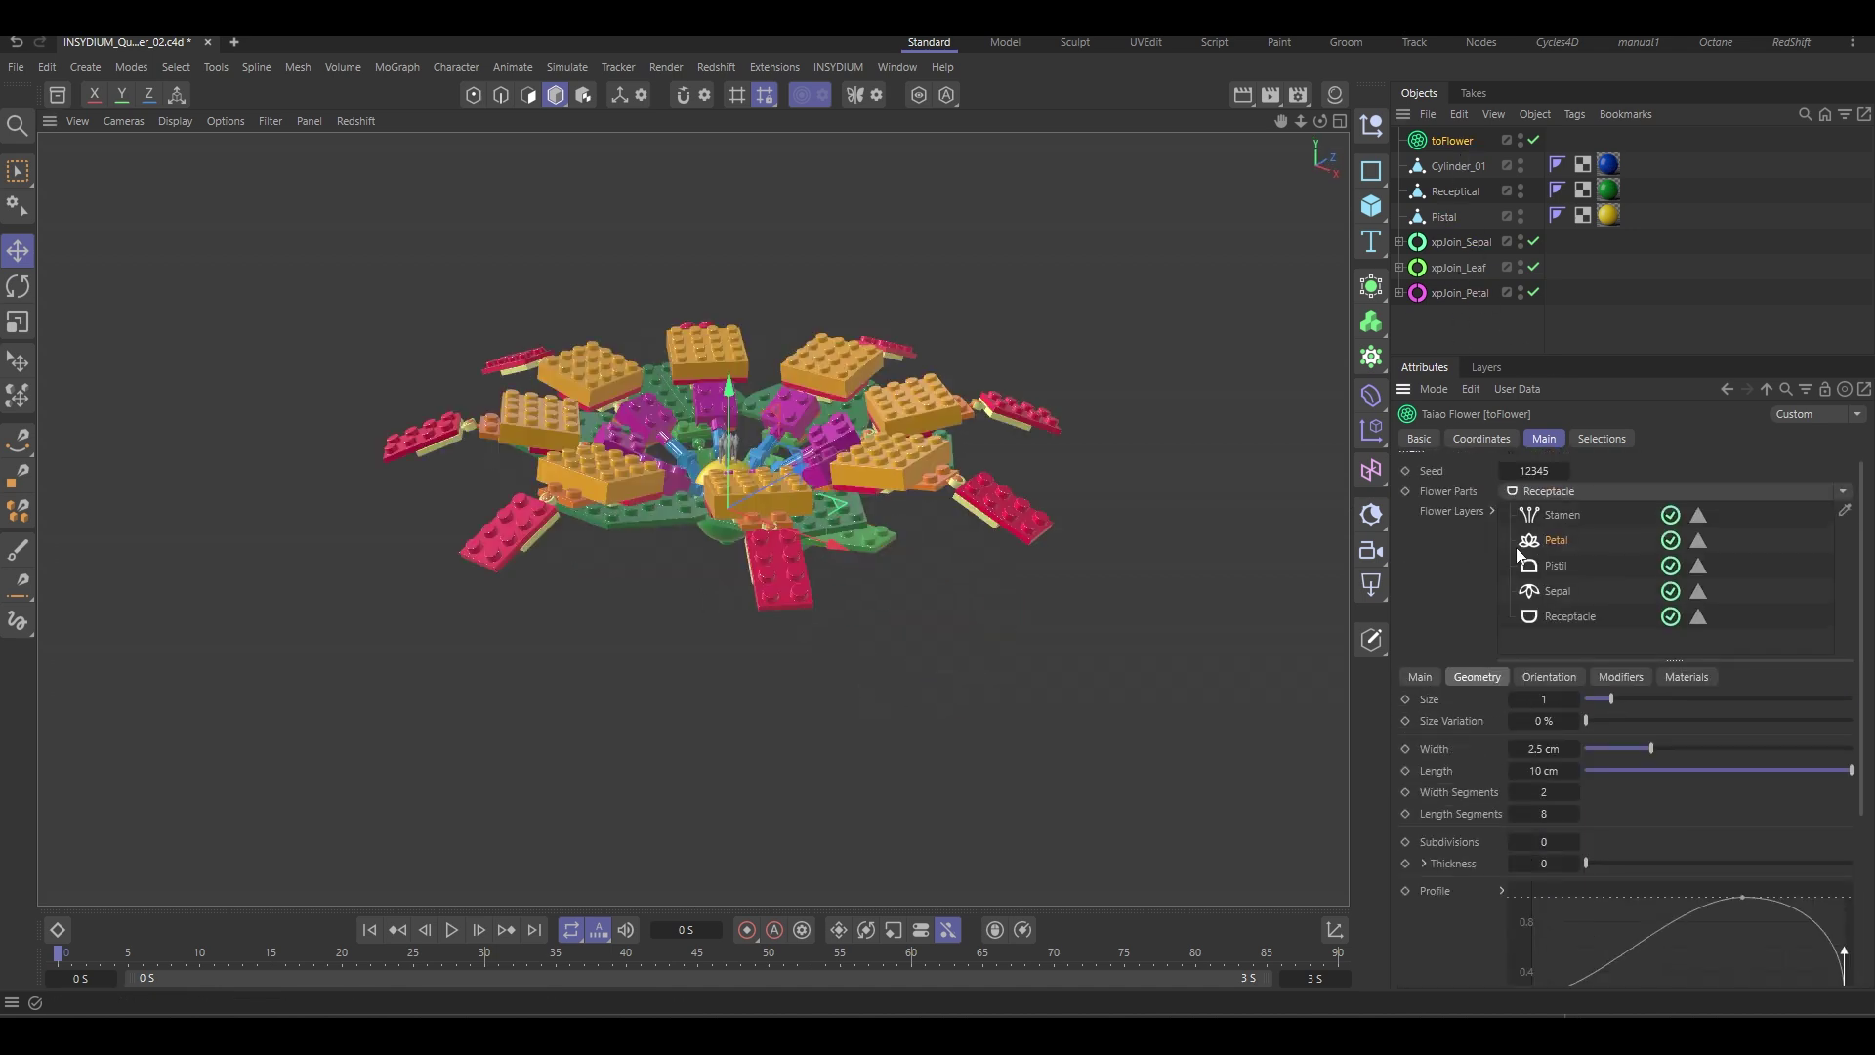
pyautogui.scroll(1, 1575, 526)
pyautogui.click(1670, 526)
pyautogui.keyDown('alt'); pyautogui.moveTo(782, 576); pyautogui.dragTo(766, 430); pyautogui.keyUp('alt')
pyautogui.keyDown('alt'); pyautogui.doubleClick(1520, 268); pyautogui.keyUp('alt')
pyautogui.click(1458, 315)
pyautogui.scroll(5, 852, 542)
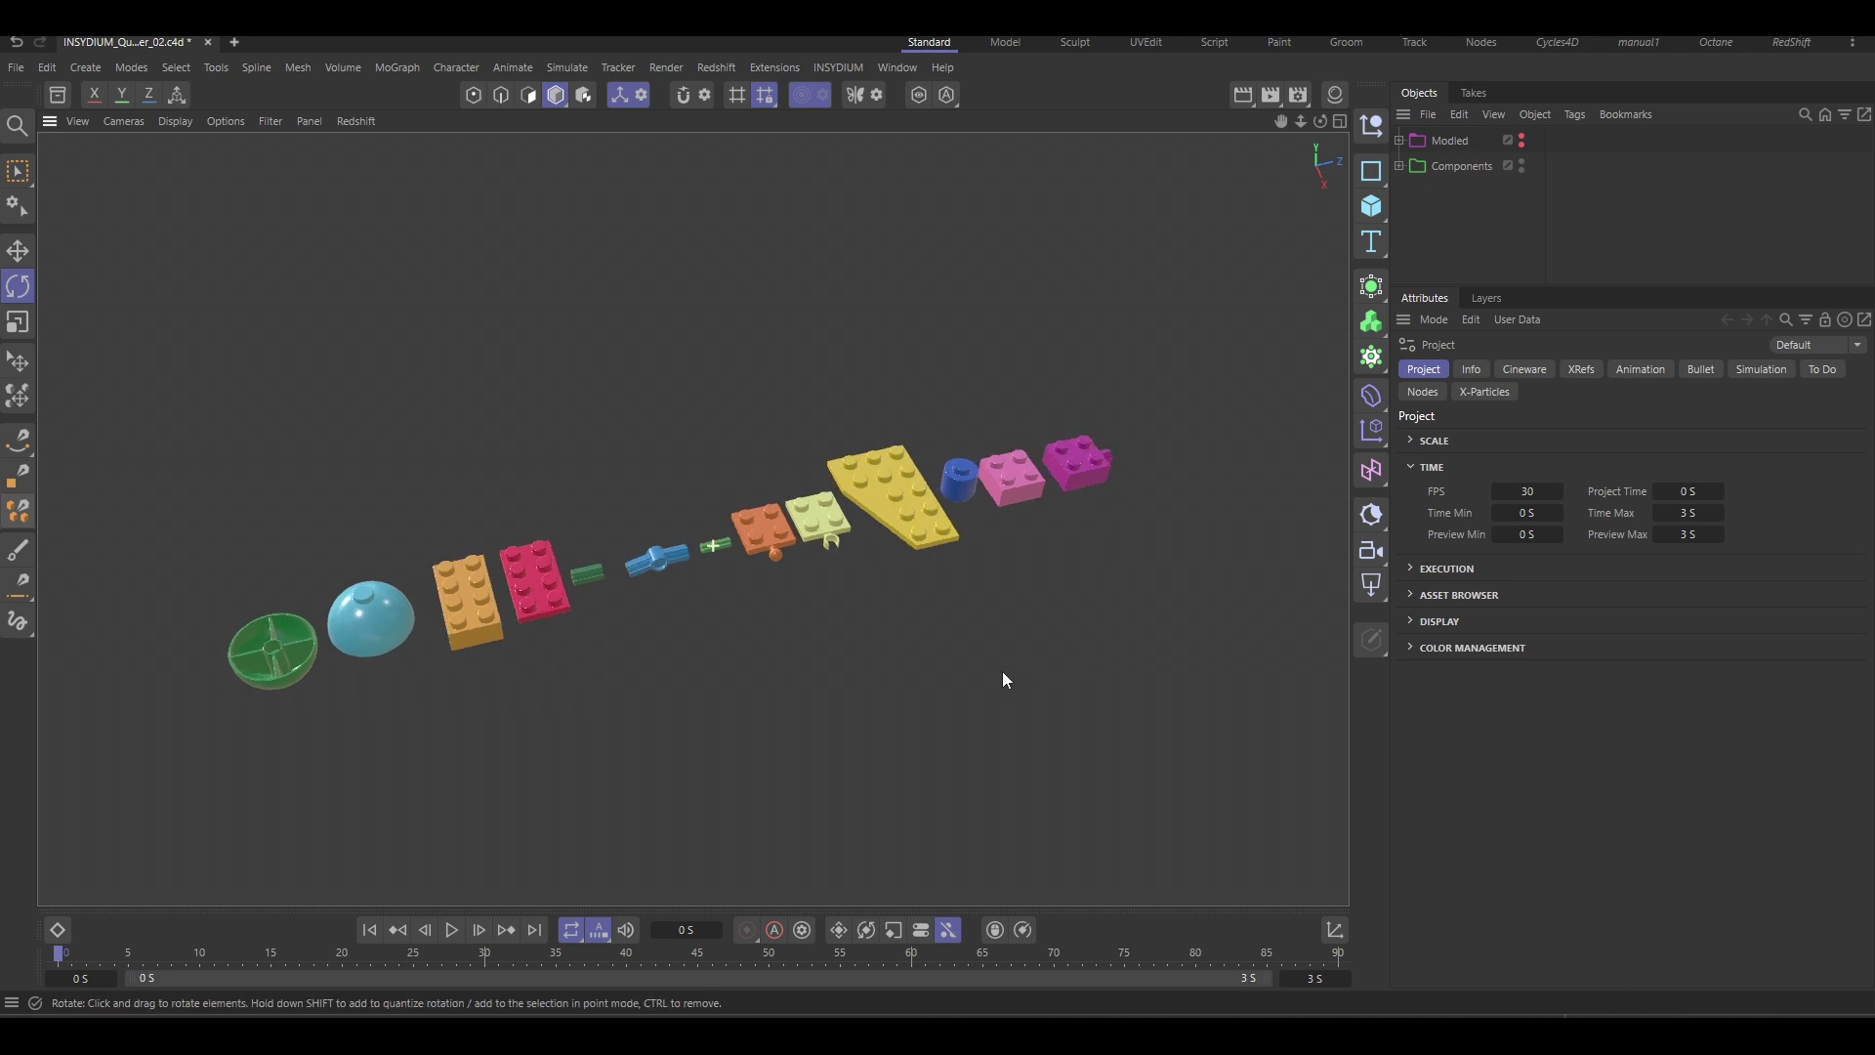
# Delete the Components group and make the Modied group visible.
pyautogui.keyDown('alt'); pyautogui.moveTo(1003, 672); pyautogui.dragTo(1028, 630); pyautogui.keyUp('alt')
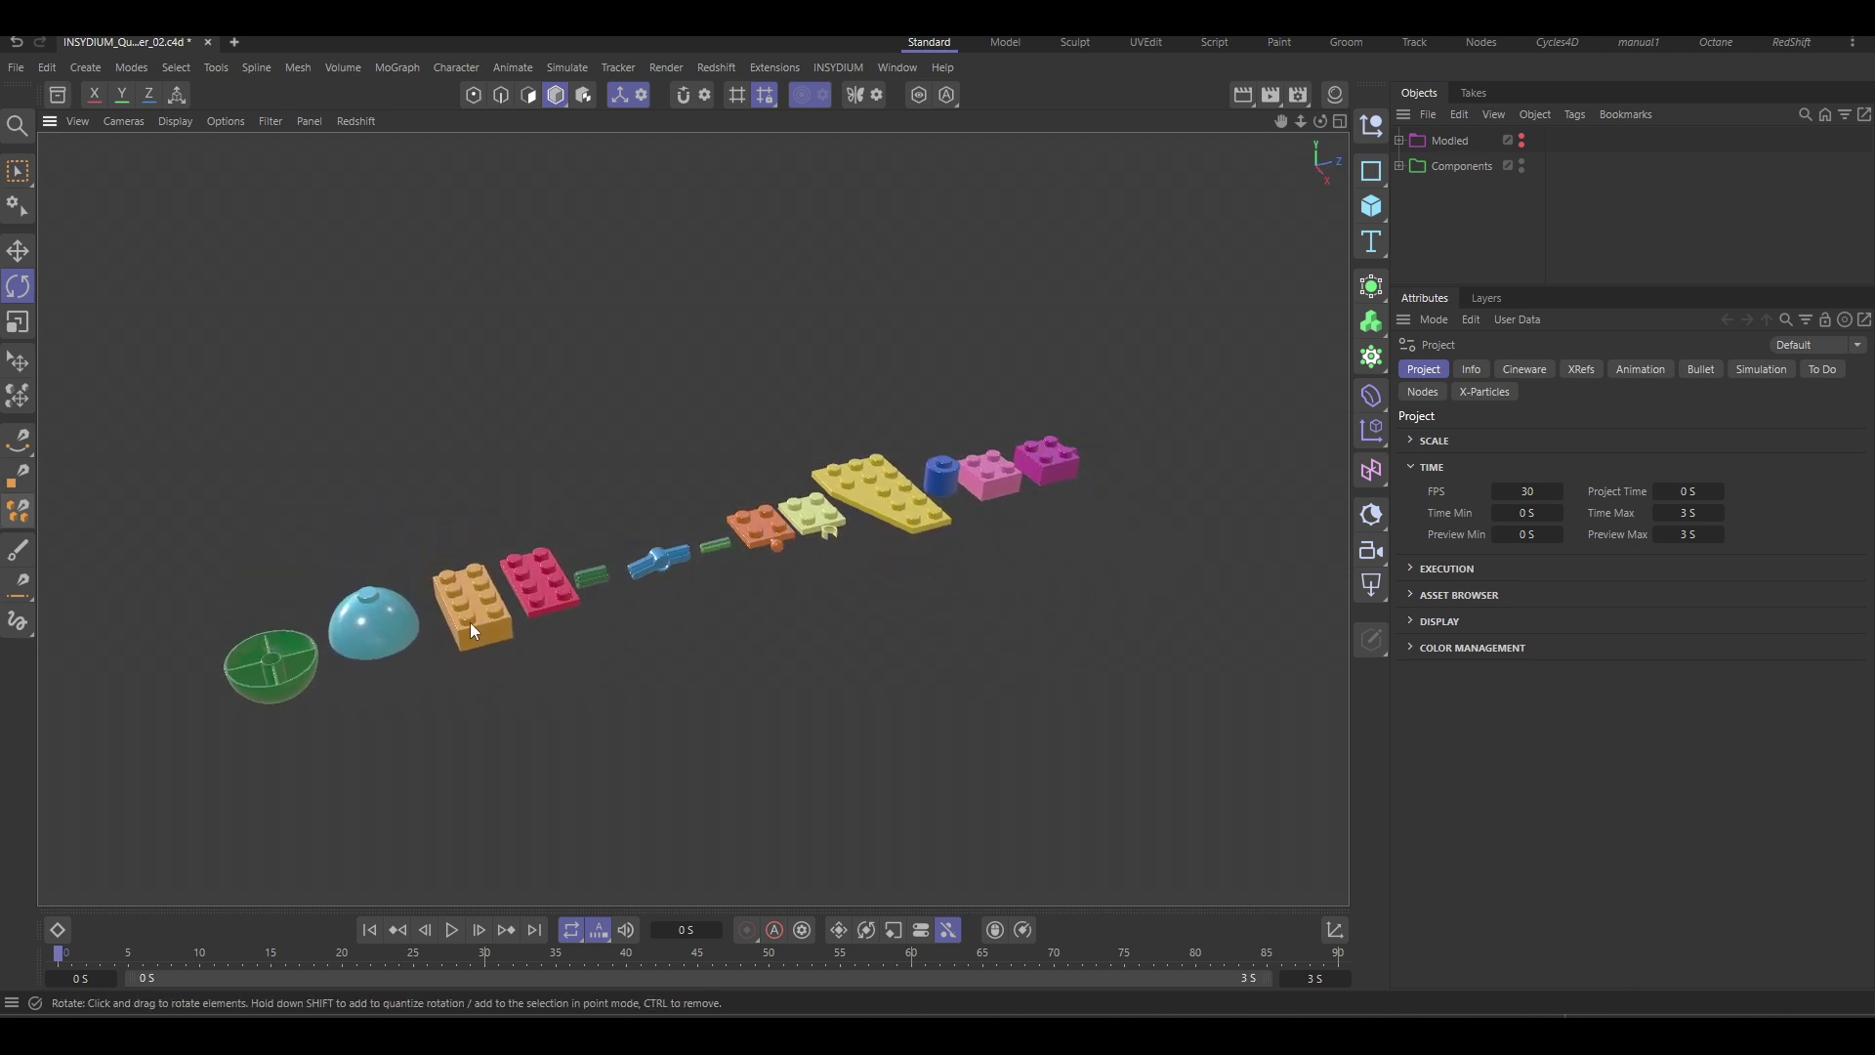
pyautogui.keyDown('alt'); pyautogui.moveTo(778, 645); pyautogui.dragTo(775, 610, button='middle'); pyautogui.keyUp('alt')
pyautogui.keyDown('alt'); pyautogui.moveTo(766, 595); pyautogui.dragTo(775, 596, button='right'); pyautogui.keyUp('alt')
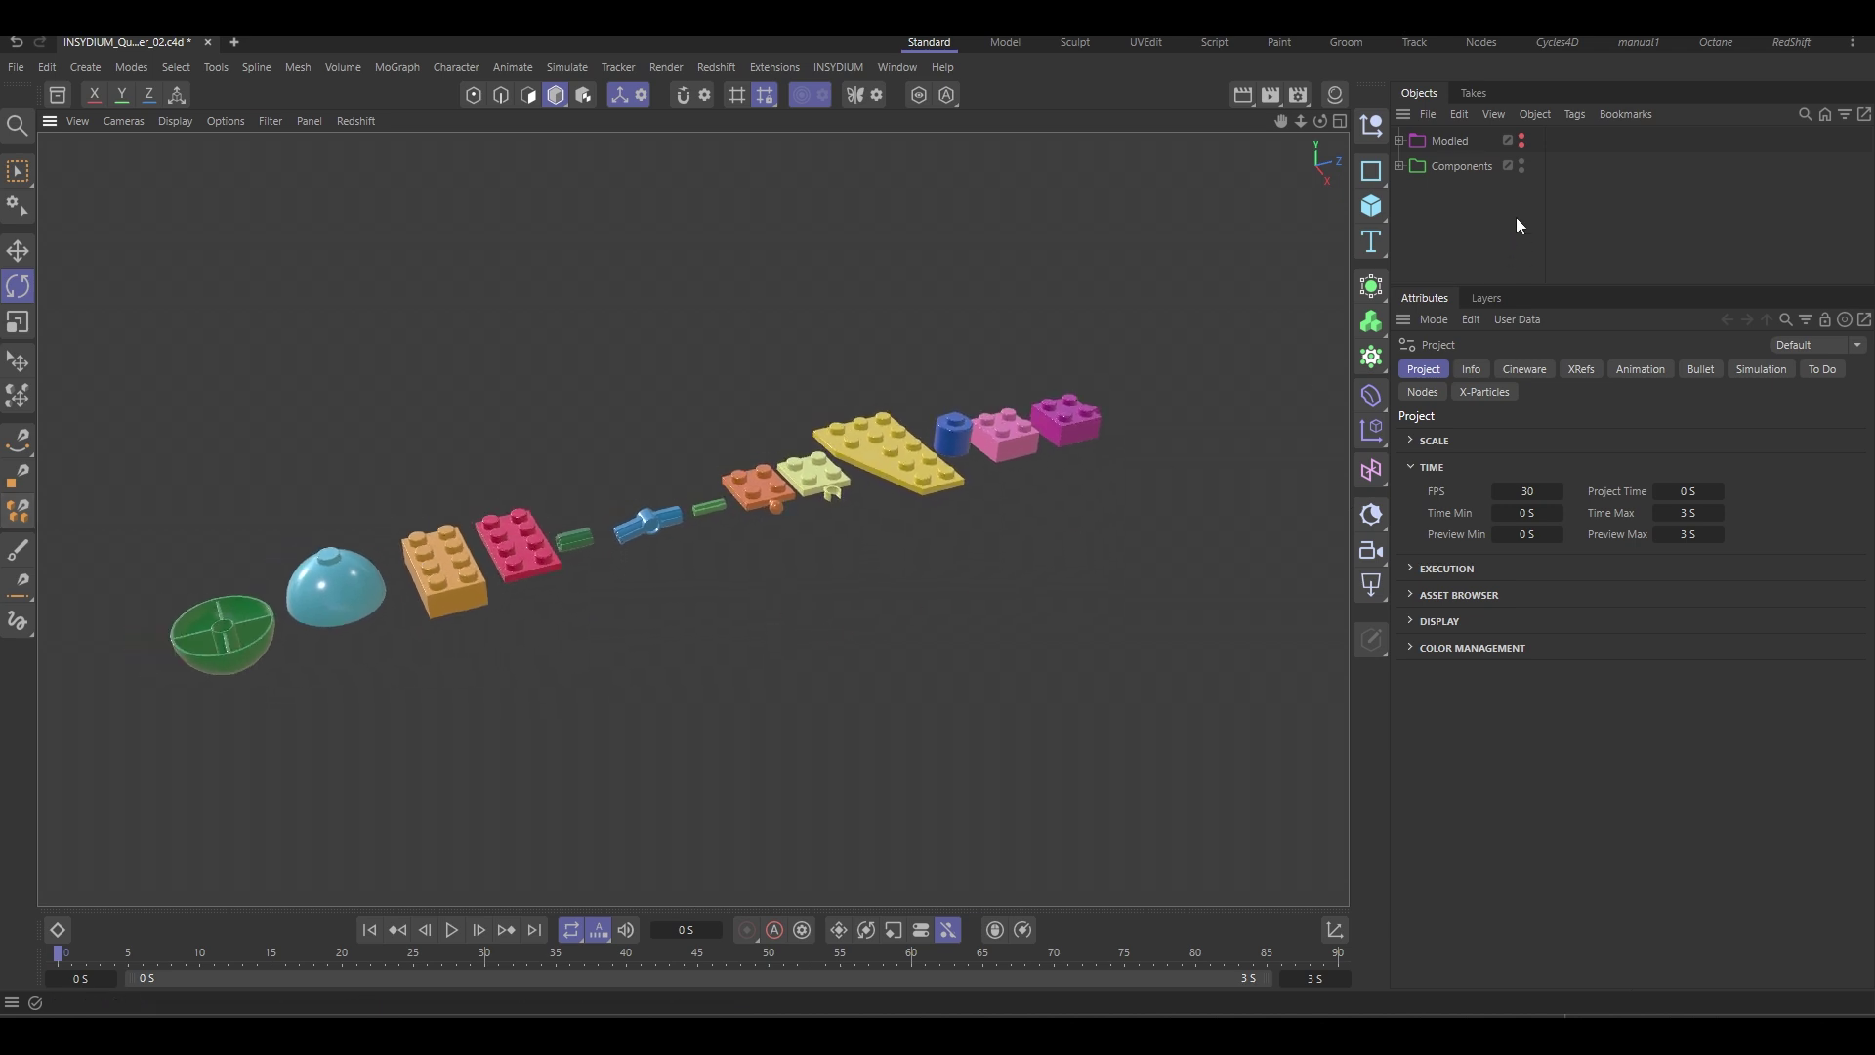
pyautogui.click(1422, 170)
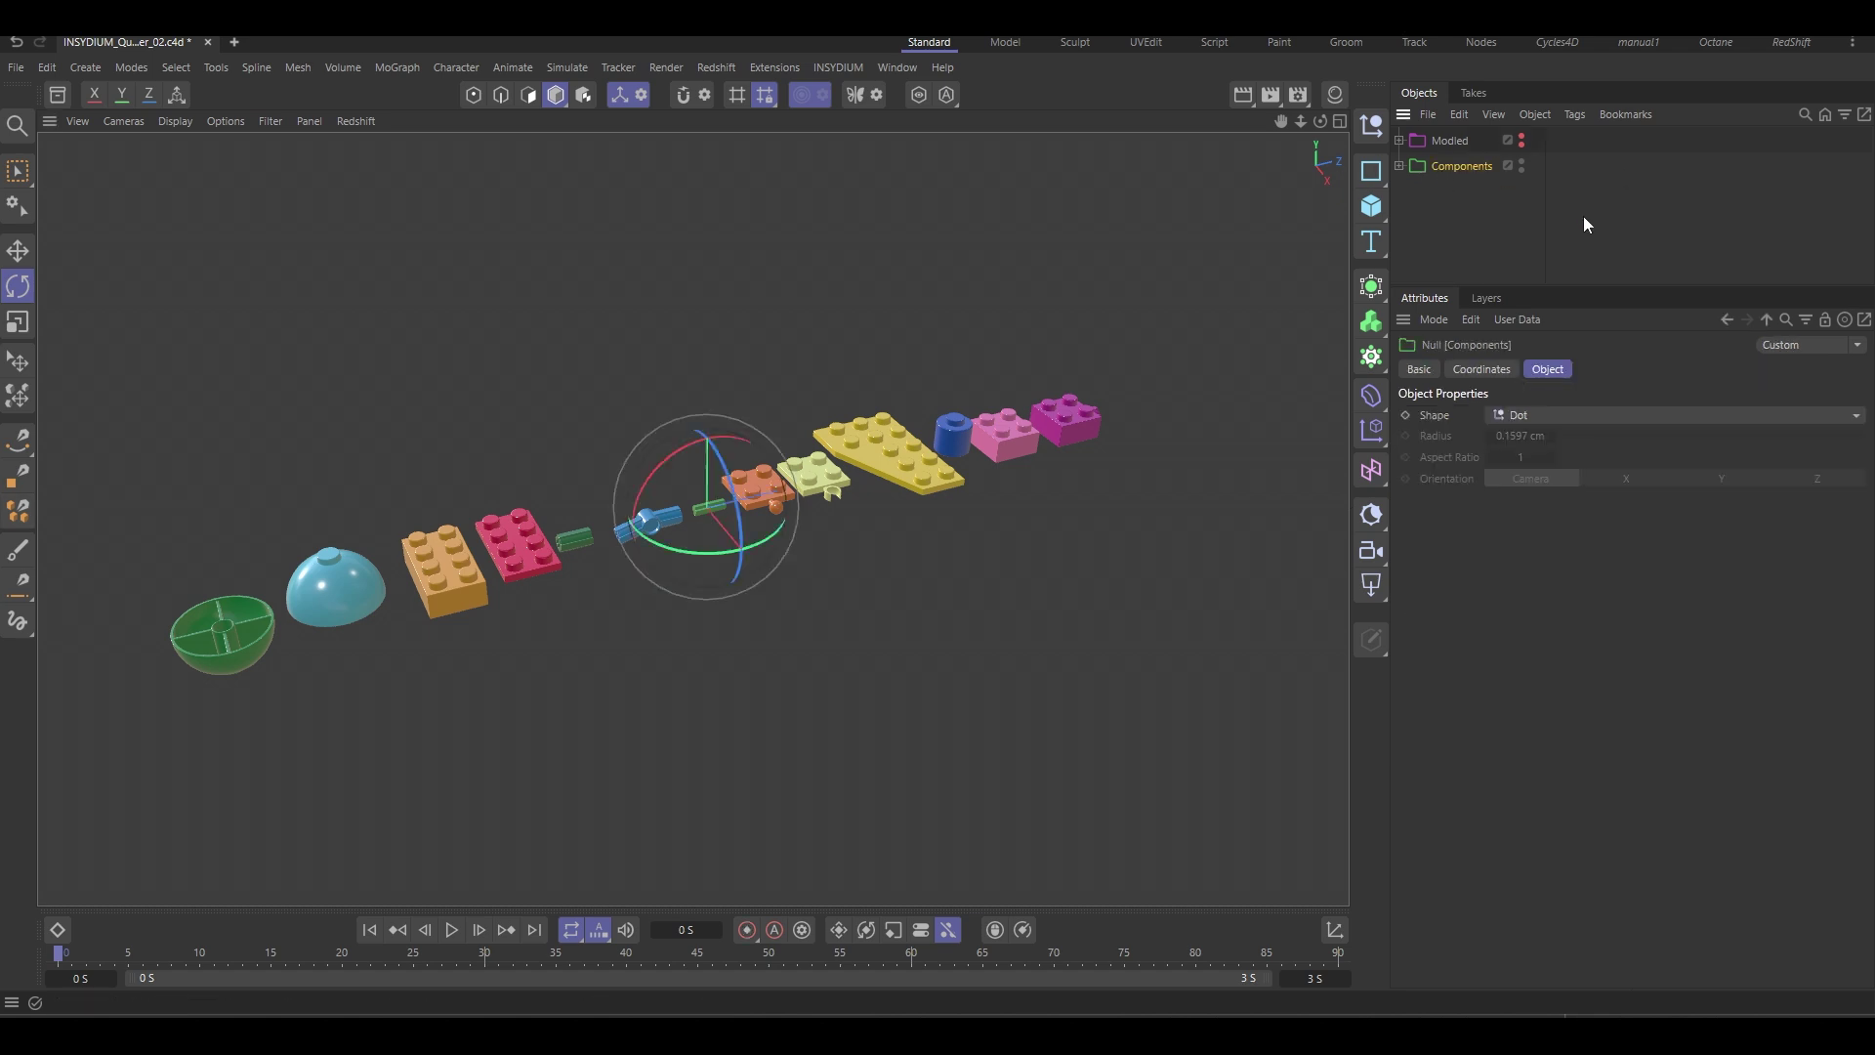
pyautogui.press('Delete')
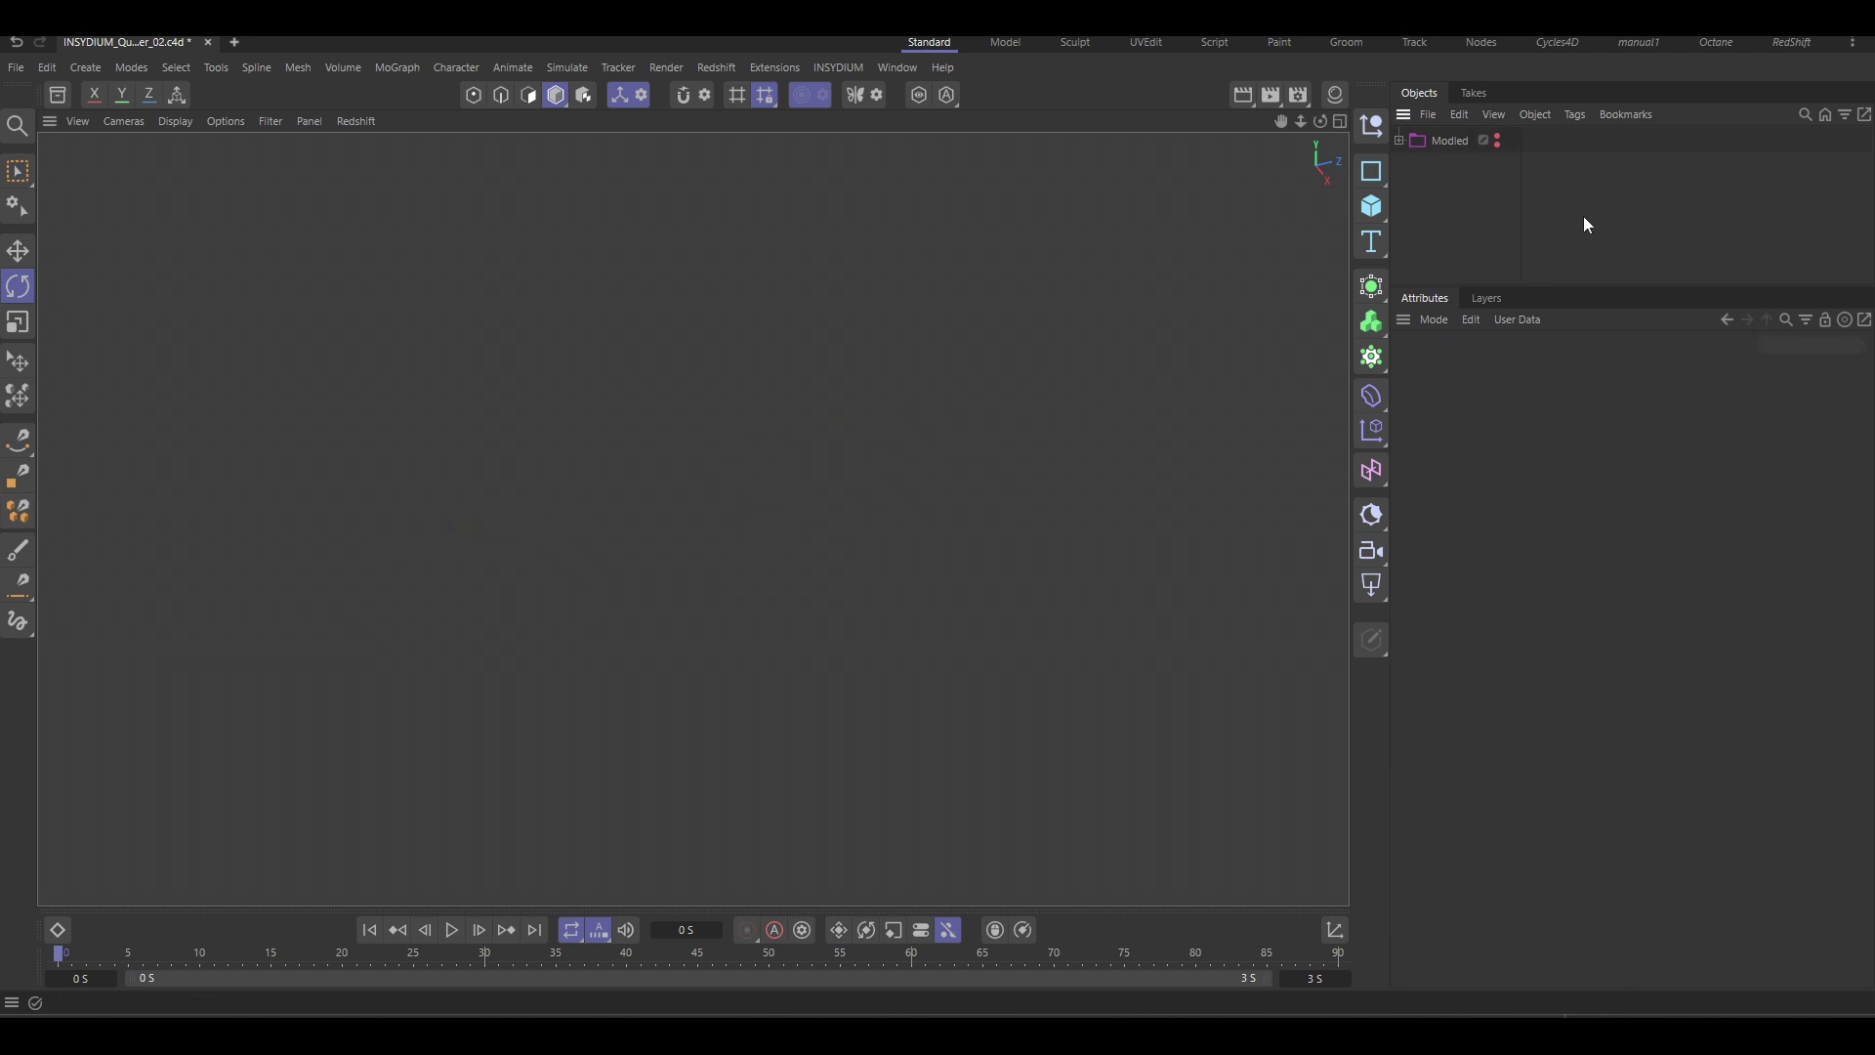
pyautogui.keyDown('alt'); pyautogui.click(1496, 147); pyautogui.keyUp('alt')
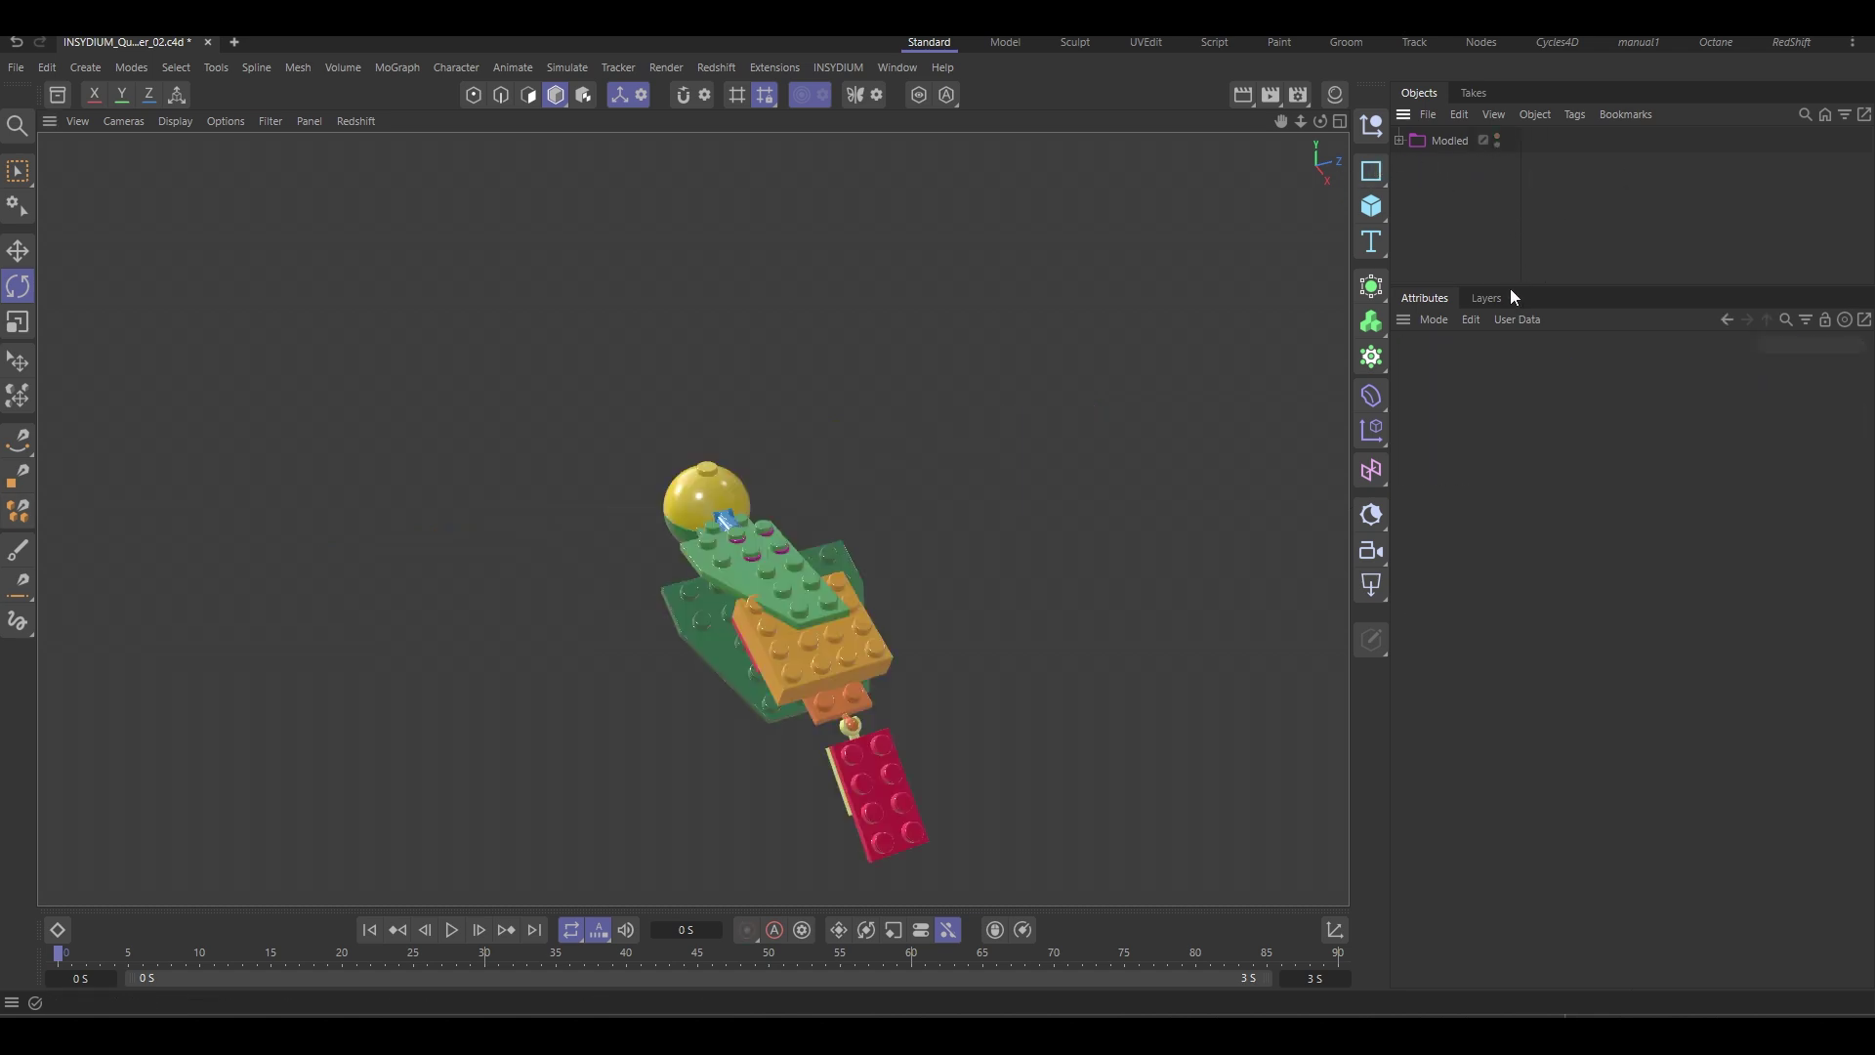
# Move all the parts out of the Modied group and delete the empty group.
pyautogui.moveTo(1525, 286); pyautogui.dragTo(1477, 164)
pyautogui.click(1400, 139)
pyautogui.click(1461, 293)
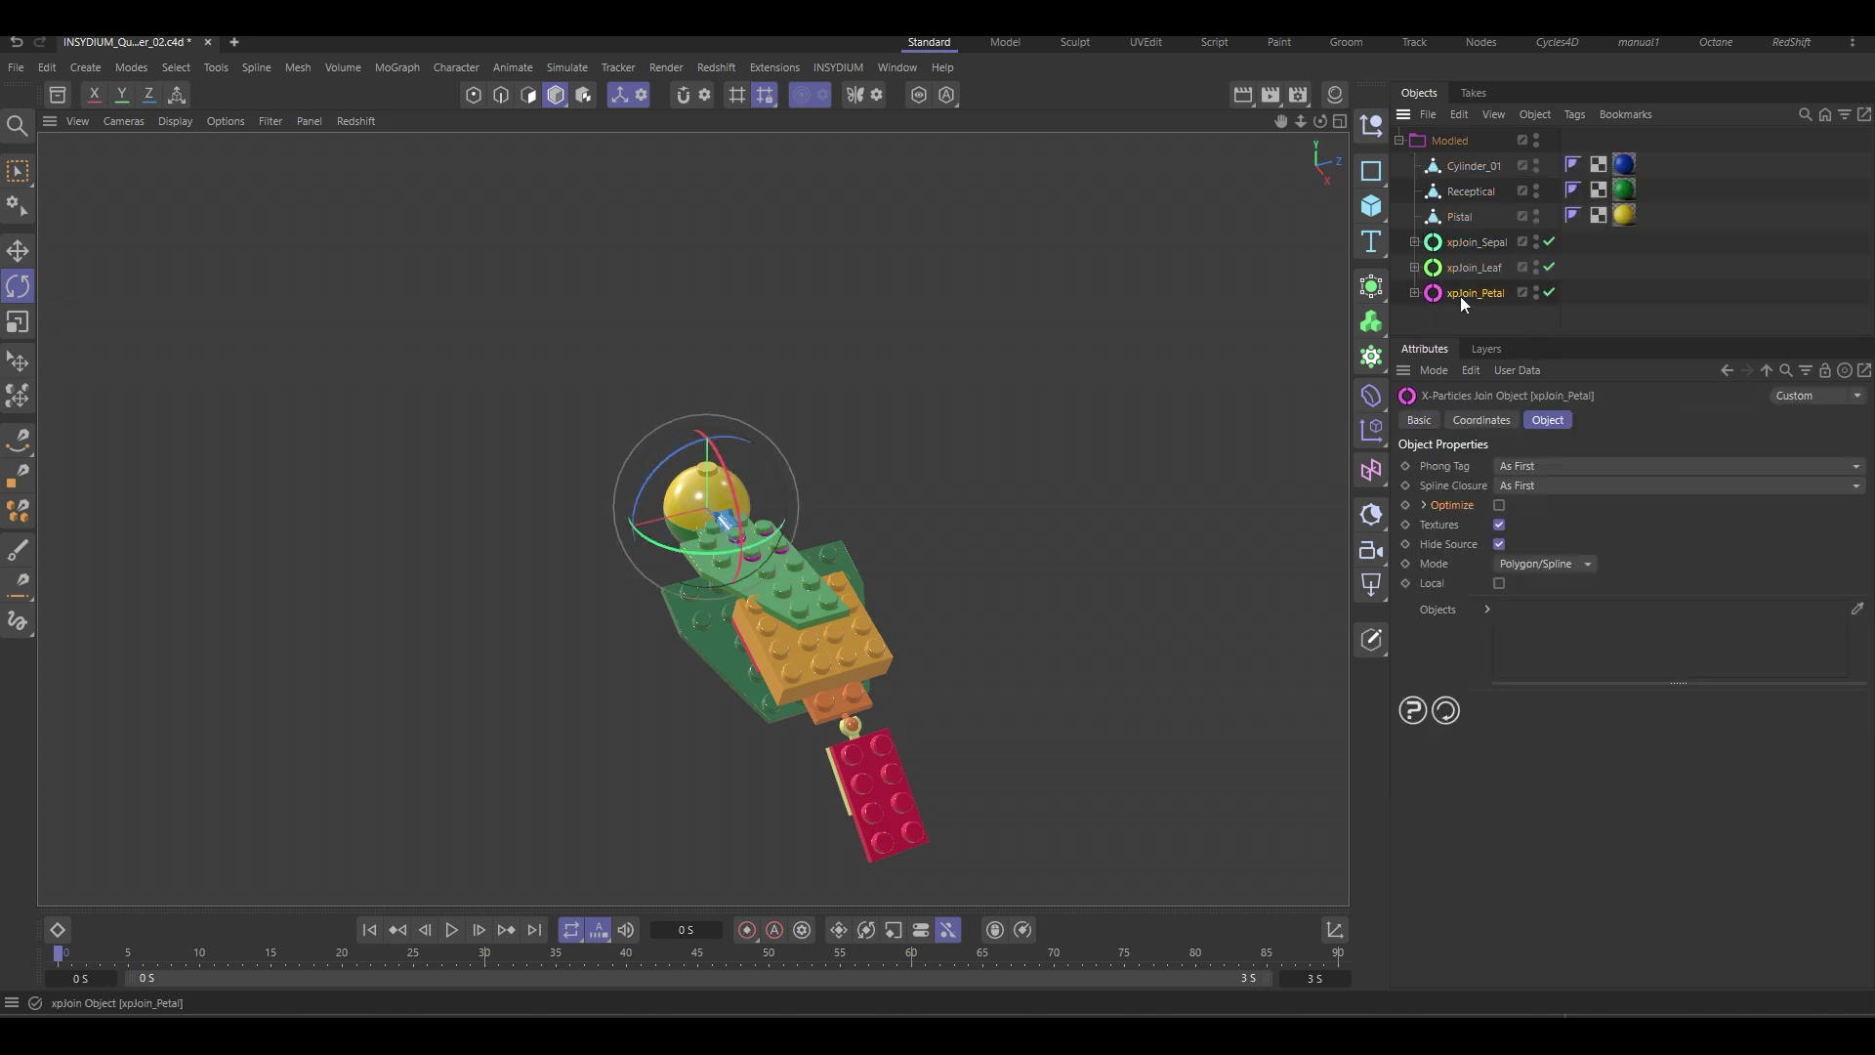
pyautogui.moveTo(1457, 306); pyautogui.dragTo(1469, 244)
pyautogui.moveTo(1479, 179); pyautogui.dragTo(1493, 153)
pyautogui.moveTo(1471, 296); pyautogui.dragTo(1466, 308)
pyautogui.click(1444, 139)
pyautogui.click(1447, 139)
pyautogui.press('Delete')
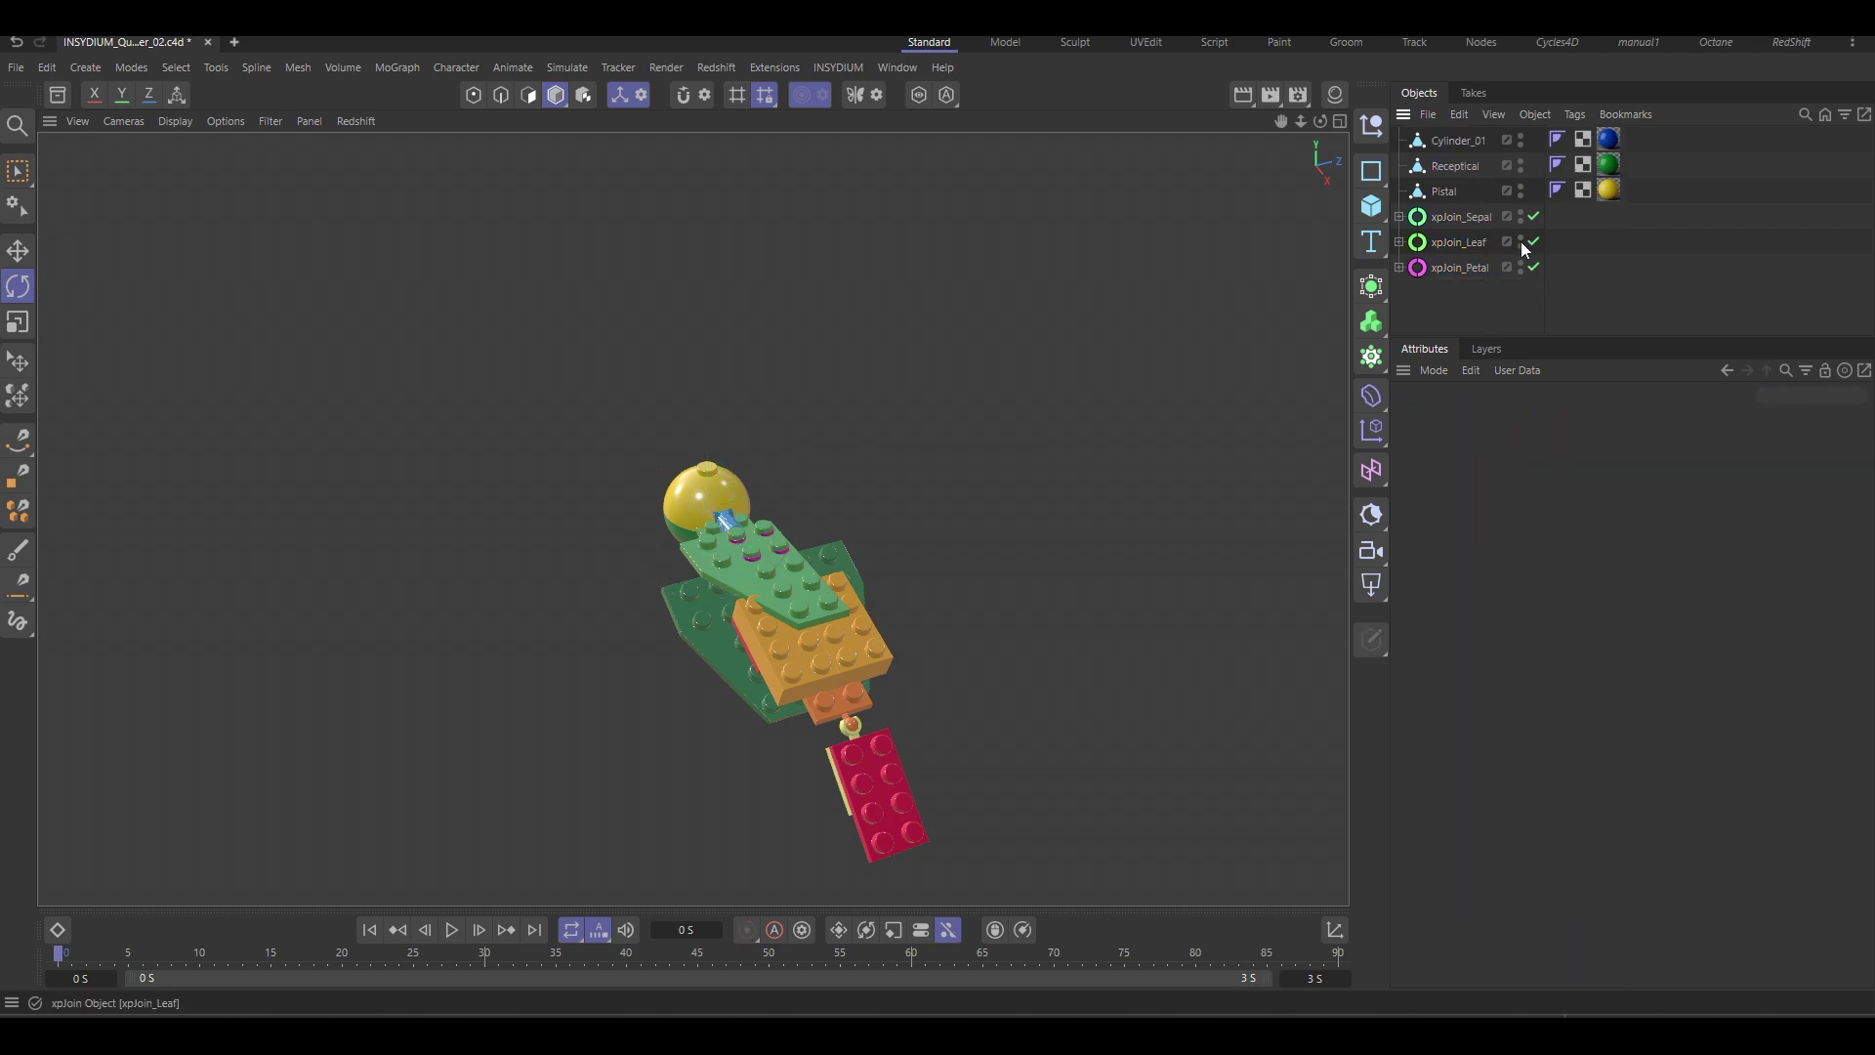
# Hide every part except xpJoin_Petal and expand its hierarchy for a side-on look at the petal.
pyautogui.moveTo(1522, 245)
pyautogui.mouseDown()
pyautogui.moveTo(1520, 109)
pyautogui.moveTo(1514, 243)
pyautogui.mouseUp()
pyautogui.click(1459, 268)
pyautogui.keyDown('alt'); pyautogui.moveTo(771, 555); pyautogui.dragTo(895, 513); pyautogui.keyUp('alt')
pyautogui.keyDown('alt'); pyautogui.moveTo(895, 514); pyautogui.dragTo(952, 539, button='right'); pyautogui.keyUp('alt')
pyautogui.keyDown('alt'); pyautogui.moveTo(952, 539); pyautogui.dragTo(793, 520, button='middle'); pyautogui.keyUp('alt')
pyautogui.moveTo(793, 520)
pyautogui.keyDown('alt'); pyautogui.mouseDown()
pyautogui.moveTo(801, 486)
pyautogui.moveTo(811, 500)
pyautogui.mouseUp(); pyautogui.keyUp('alt')
pyautogui.click(1400, 268)
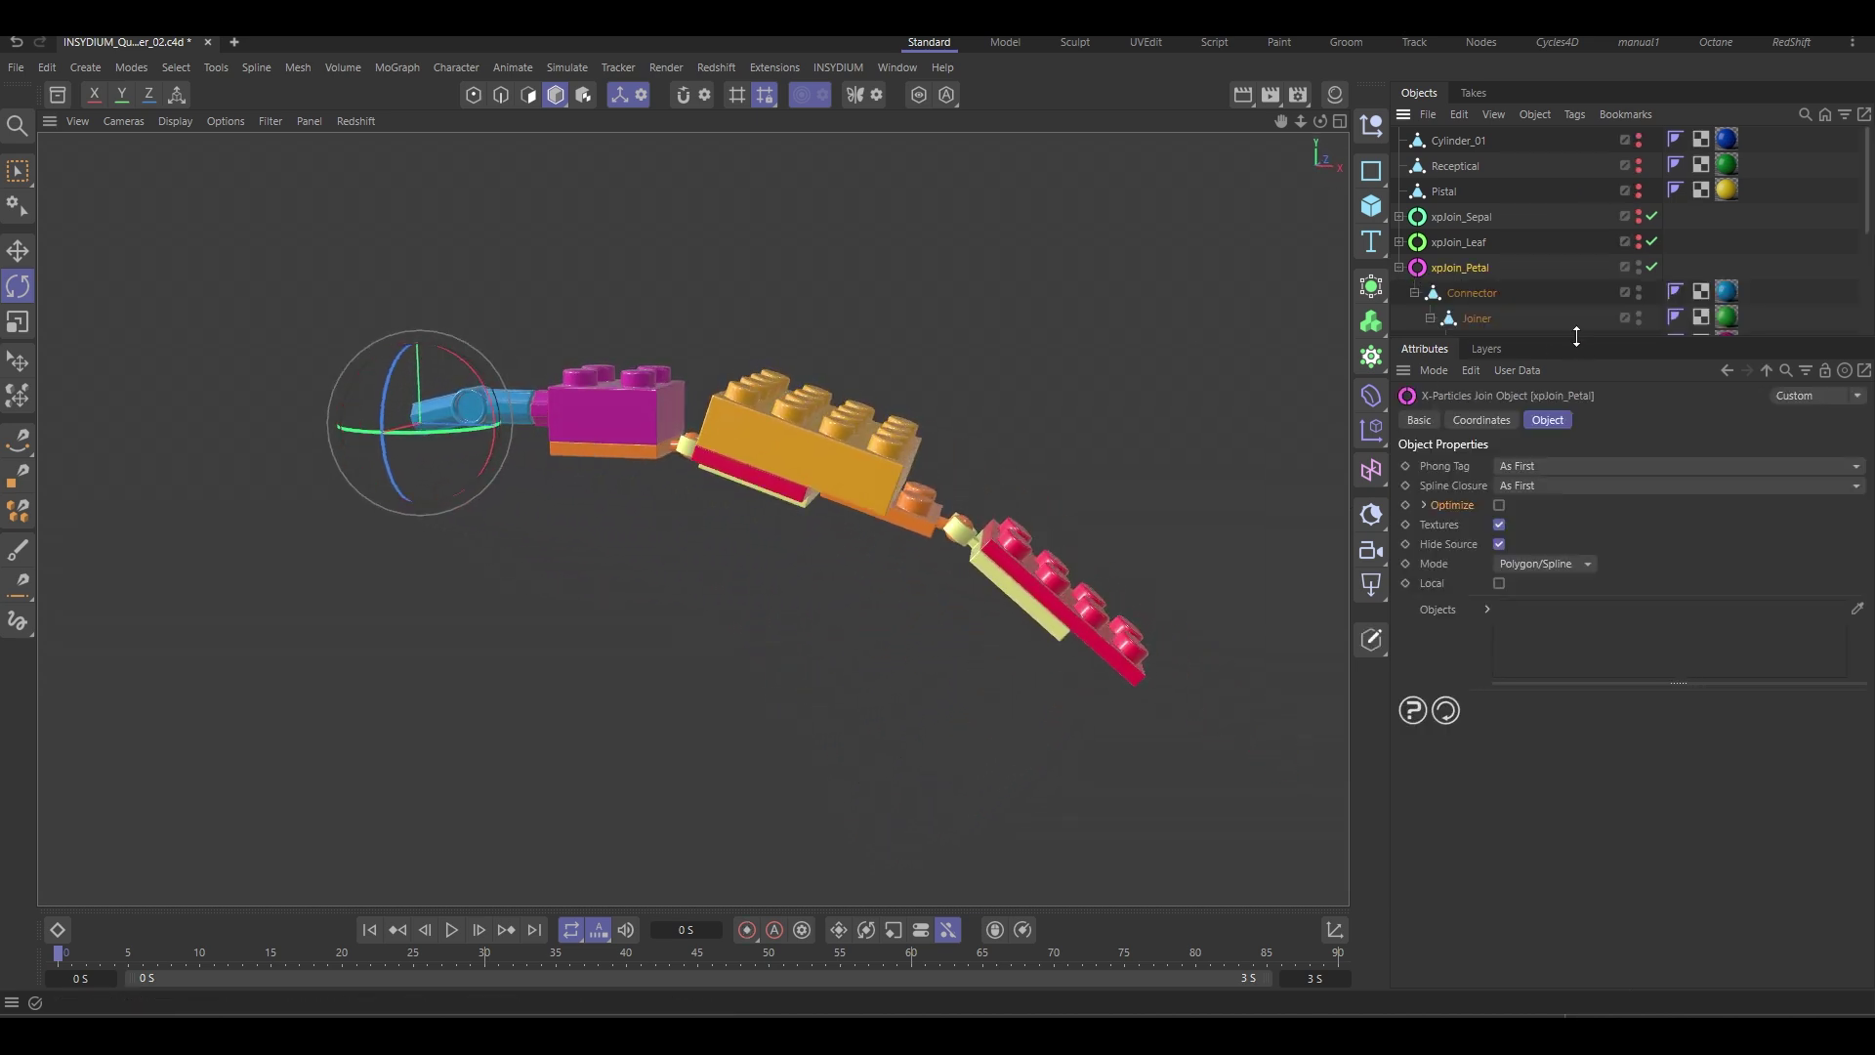
pyautogui.moveTo(1576, 335); pyautogui.dragTo(1576, 506)
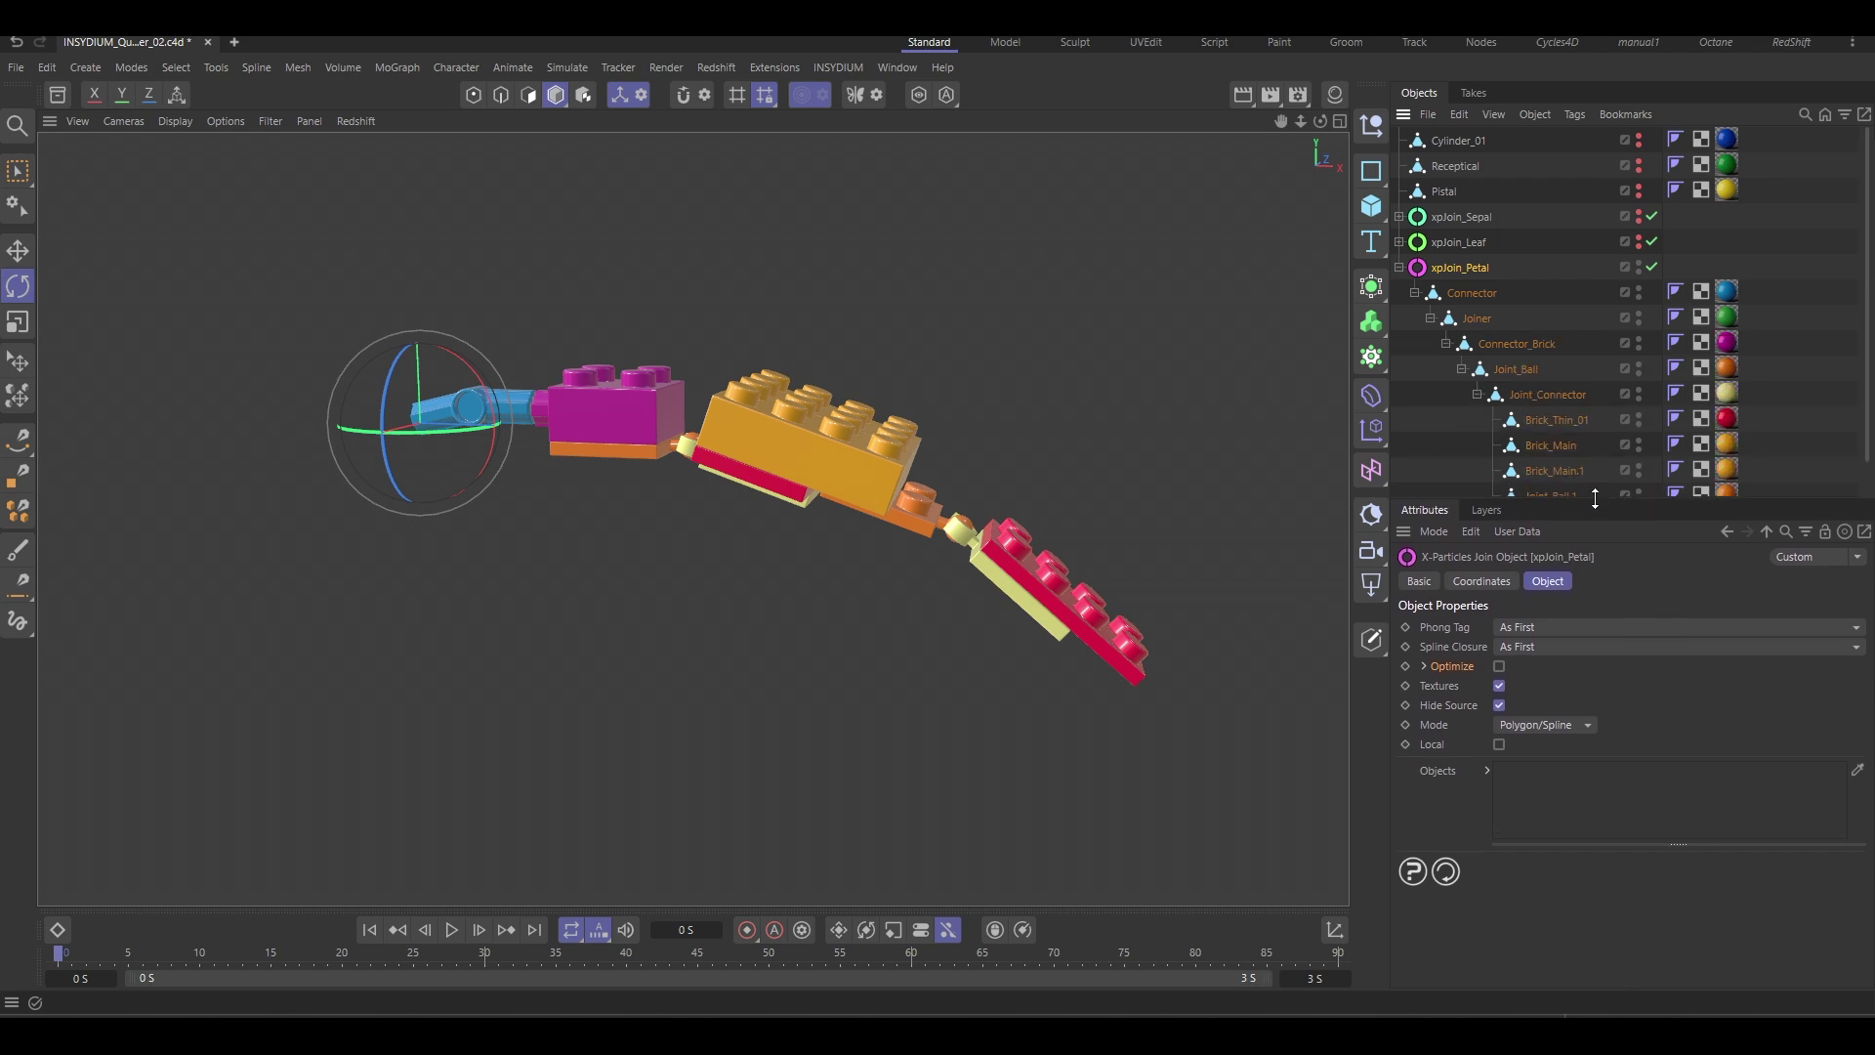
# Rotate the Joint_Connector and Joint_Connector.1 pieces to pose the bend of the petal.
pyautogui.click(1516, 351)
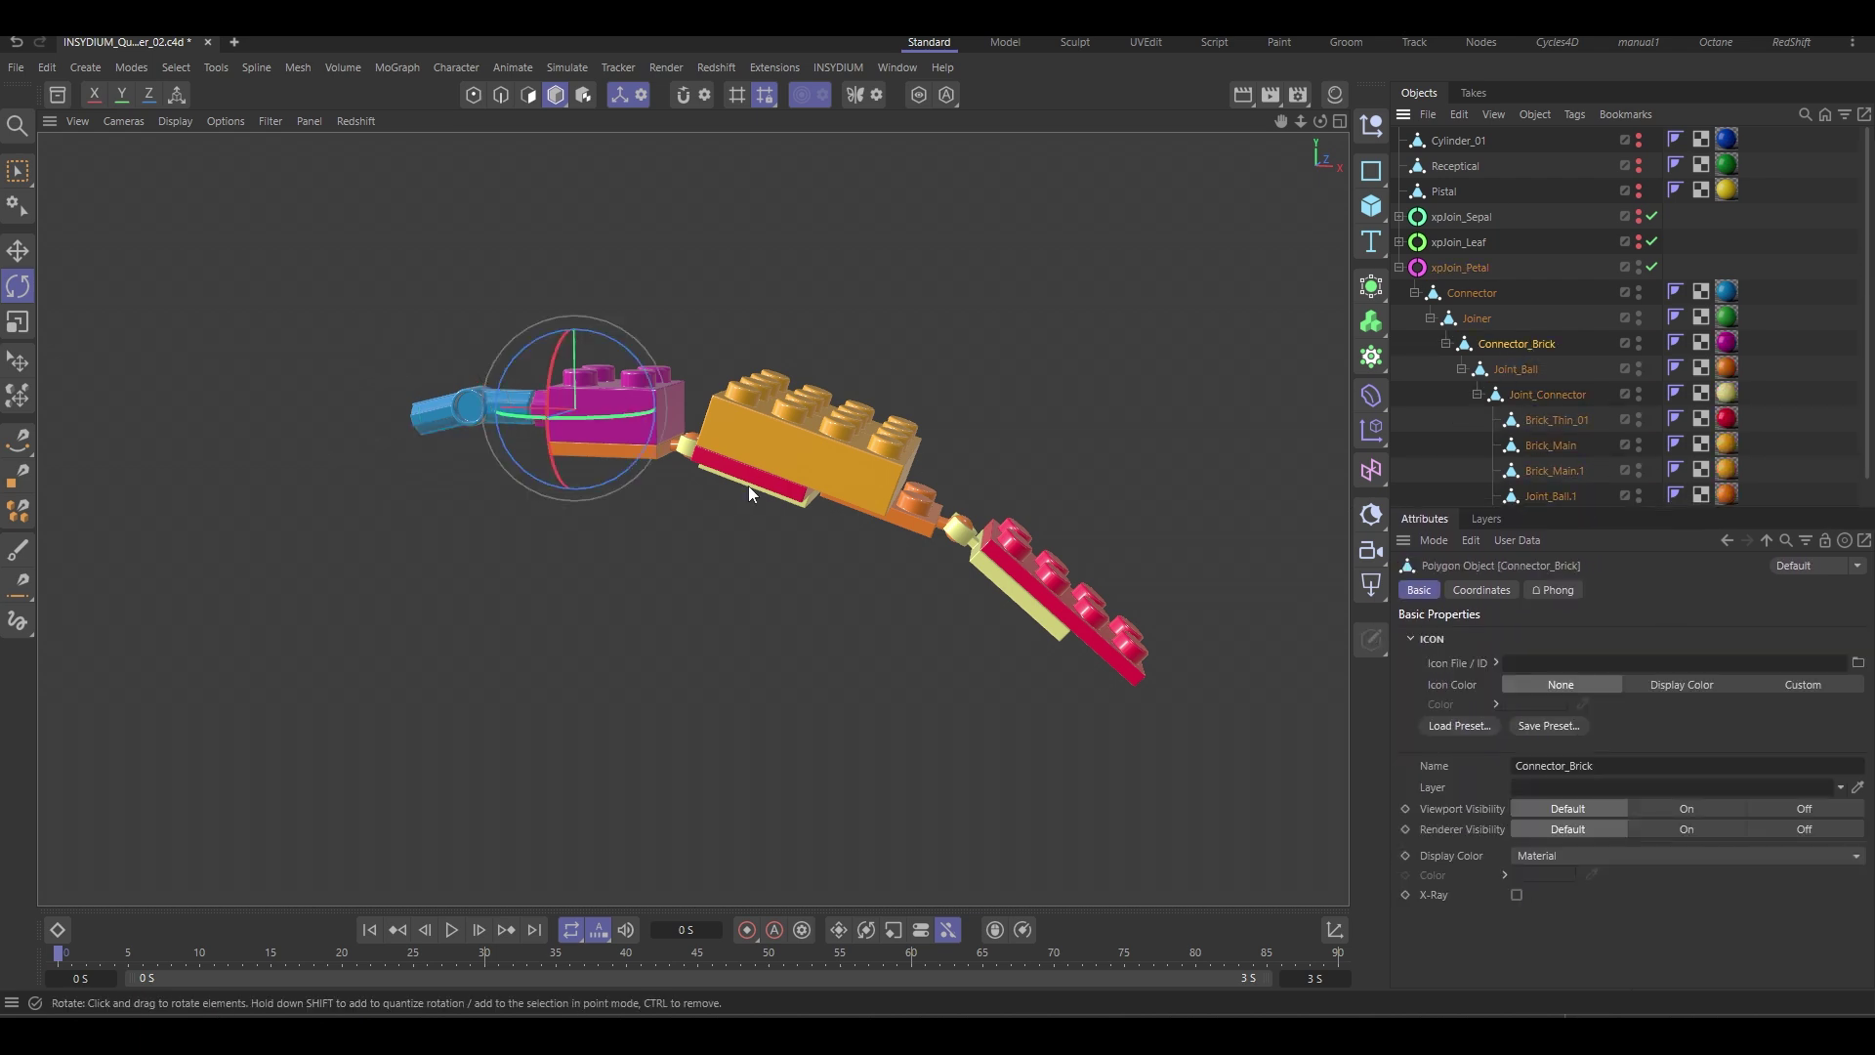
pyautogui.click(1538, 403)
pyautogui.moveTo(766, 418)
pyautogui.mouseDown()
pyautogui.moveTo(771, 443)
pyautogui.moveTo(766, 426)
pyautogui.mouseUp()
pyautogui.scroll(-1, 1557, 442)
pyautogui.click(1543, 494)
pyautogui.moveTo(980, 454); pyautogui.dragTo(1053, 553)
pyautogui.scroll(-3, 1053, 552)
pyautogui.keyDown('alt'); pyautogui.moveTo(1053, 550); pyautogui.dragTo(907, 592, button='middle'); pyautogui.keyUp('alt')
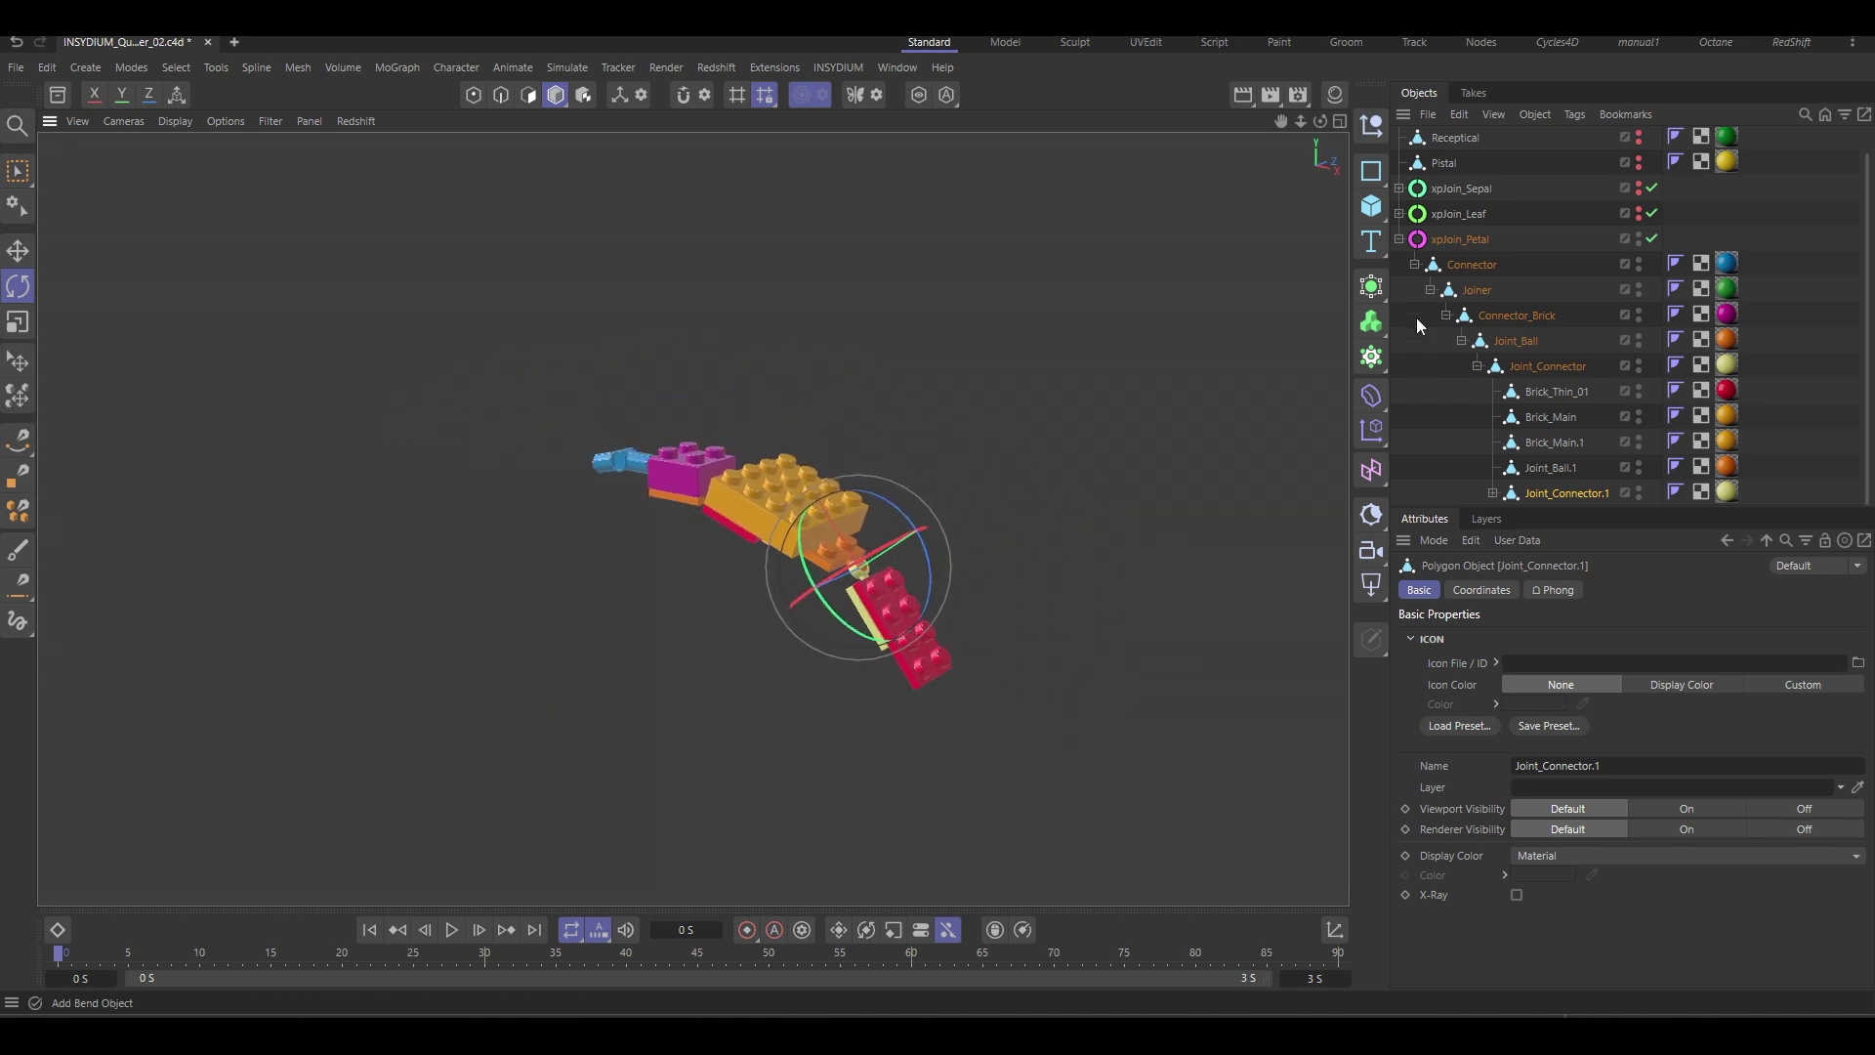
# Collapse and hide xpJoin_Petal, view the leaf and sepal parts in turn, and show Pistal and Receptical.
pyautogui.click(1398, 239)
pyautogui.click(1521, 265)
pyautogui.click(1521, 265)
pyautogui.click(1521, 238)
pyautogui.click(1521, 238)
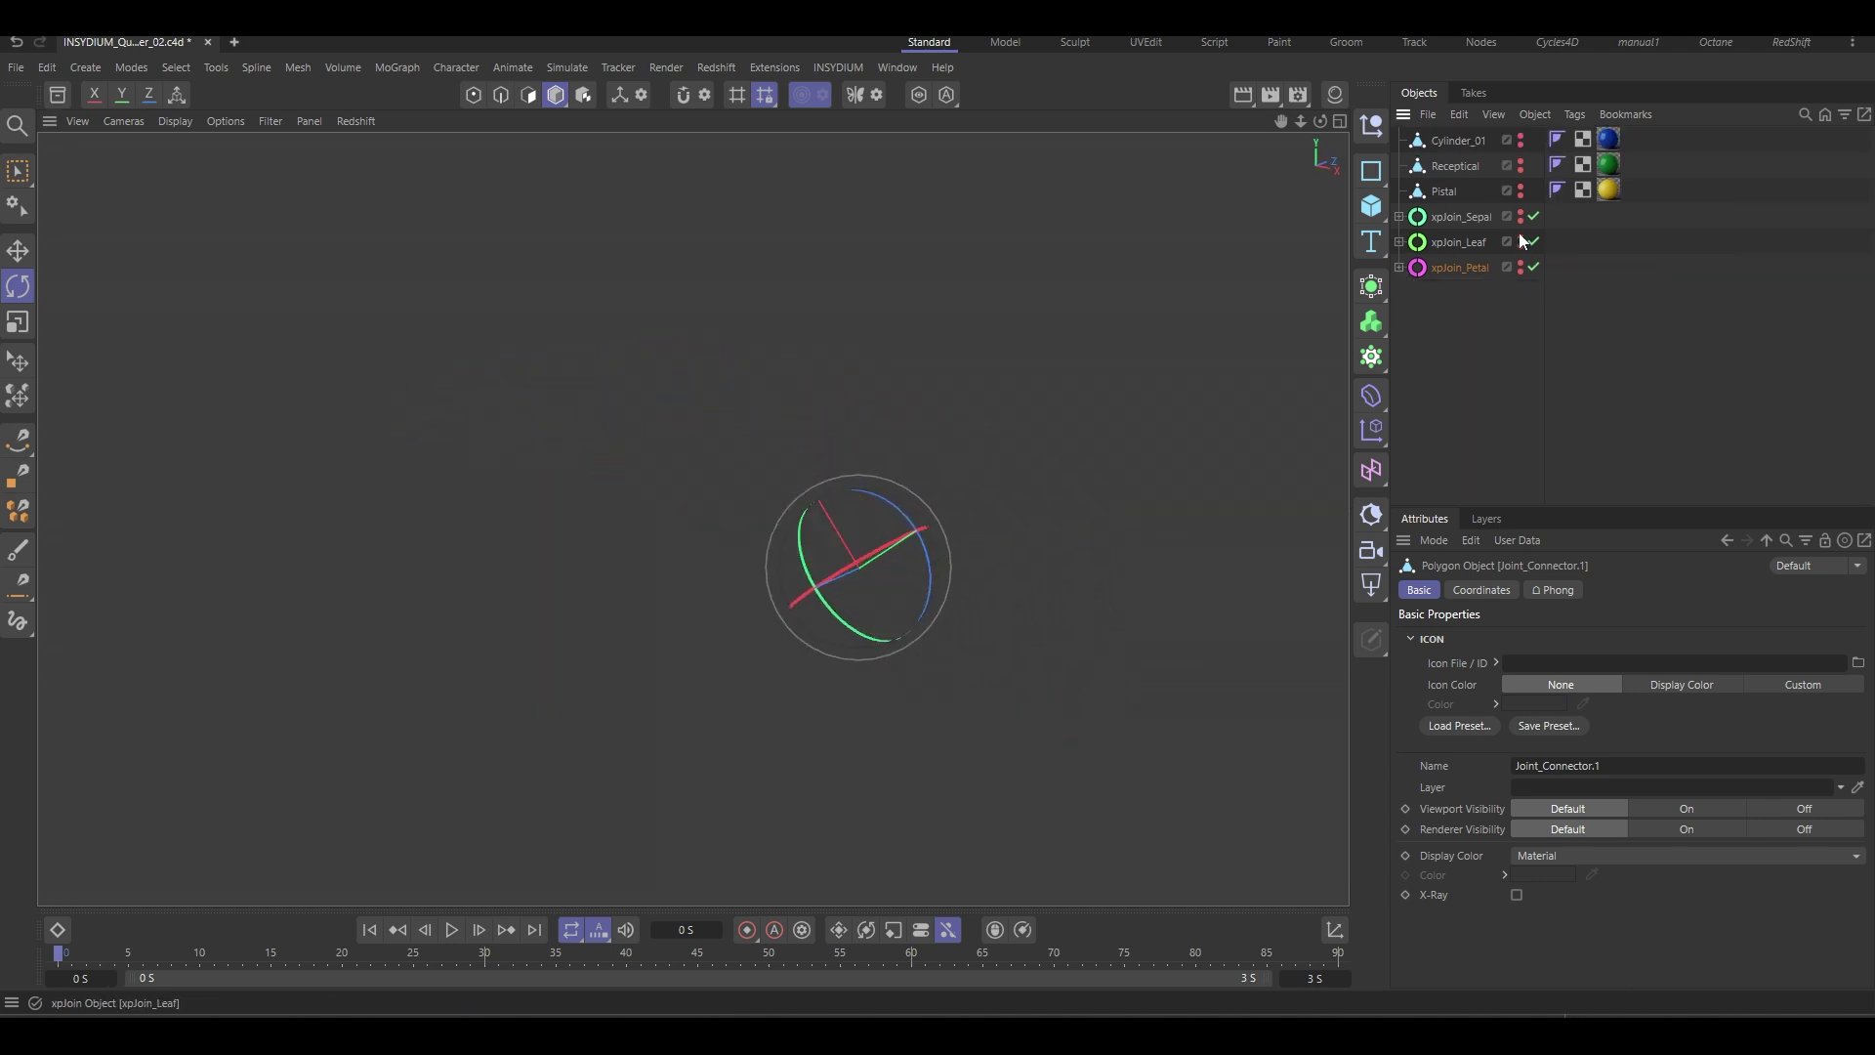
pyautogui.click(1518, 215)
pyautogui.click(1518, 215)
pyautogui.click(1521, 190)
pyautogui.click(1520, 166)
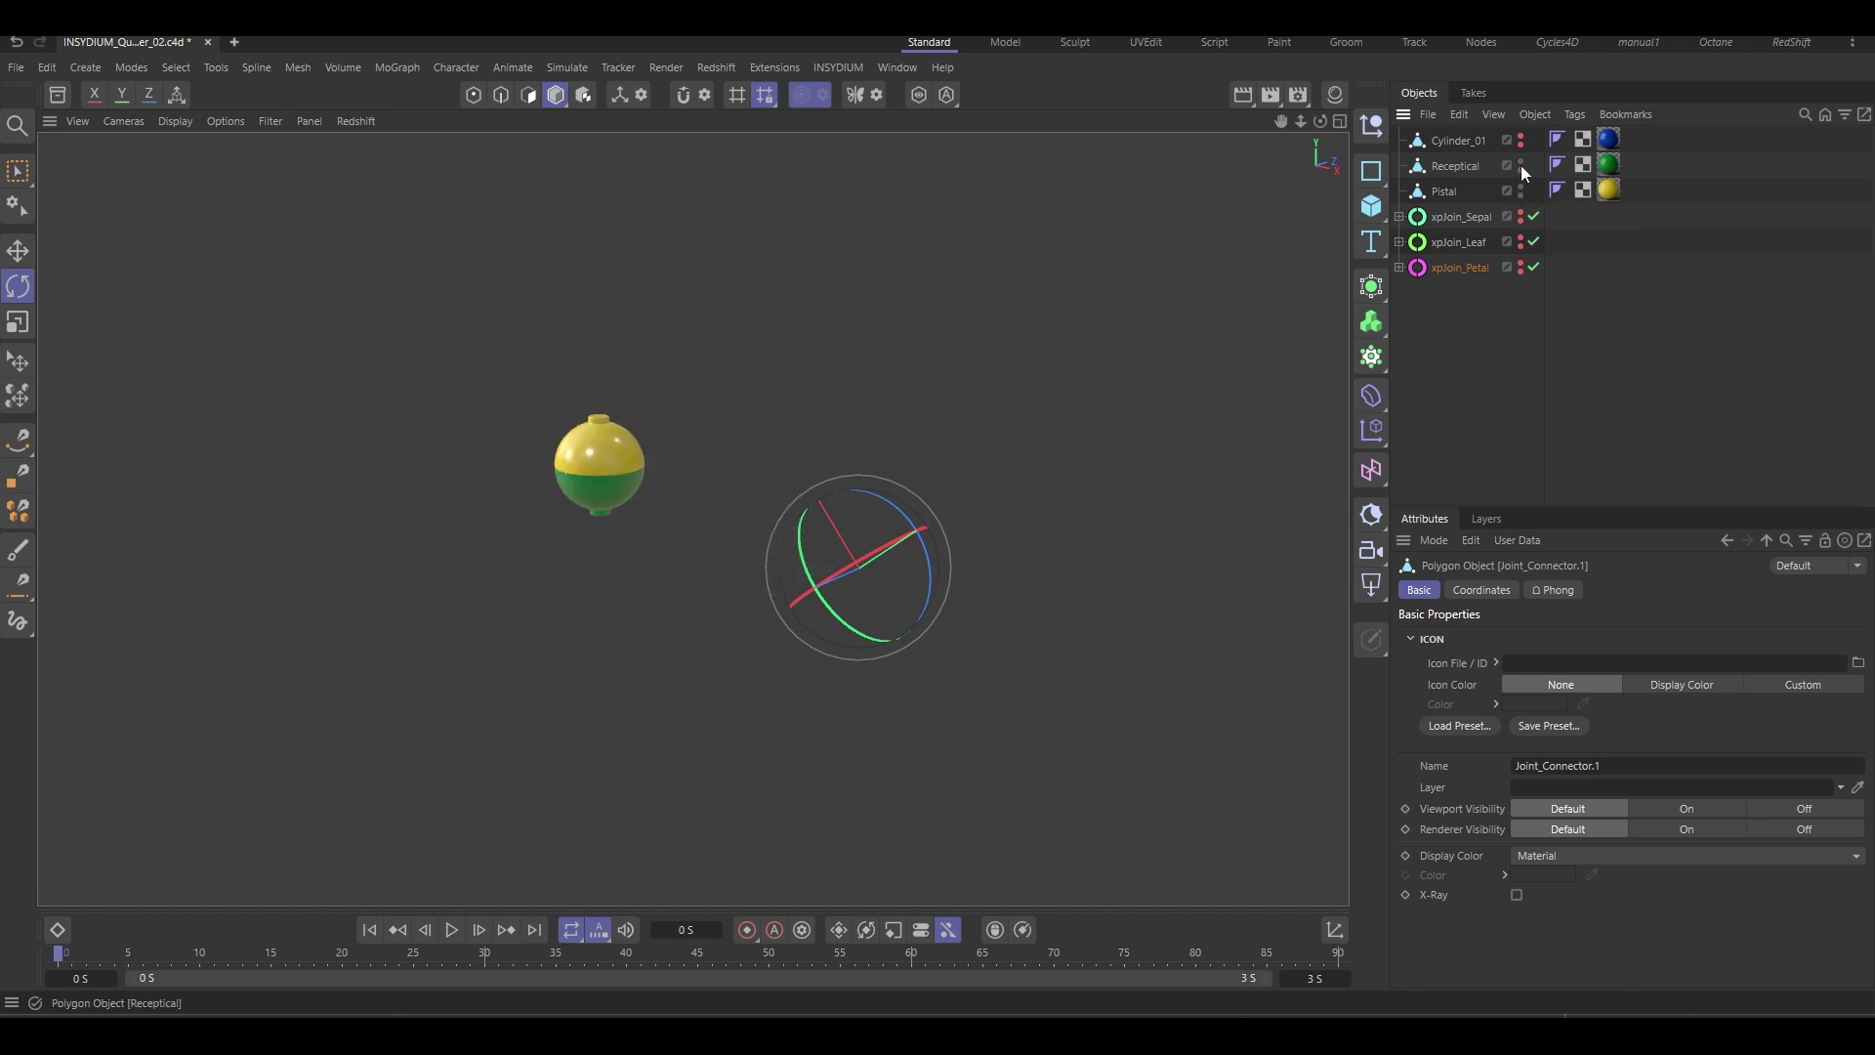
# Try moving Cylinder_01 upward and undo the move.
pyautogui.click(1466, 139)
pyautogui.press('e')
pyautogui.moveTo(608, 357); pyautogui.dragTo(601, 314)
pyautogui.hotkey('ctrl', 'z')
pyautogui.hotkey('ctrl', 'z')
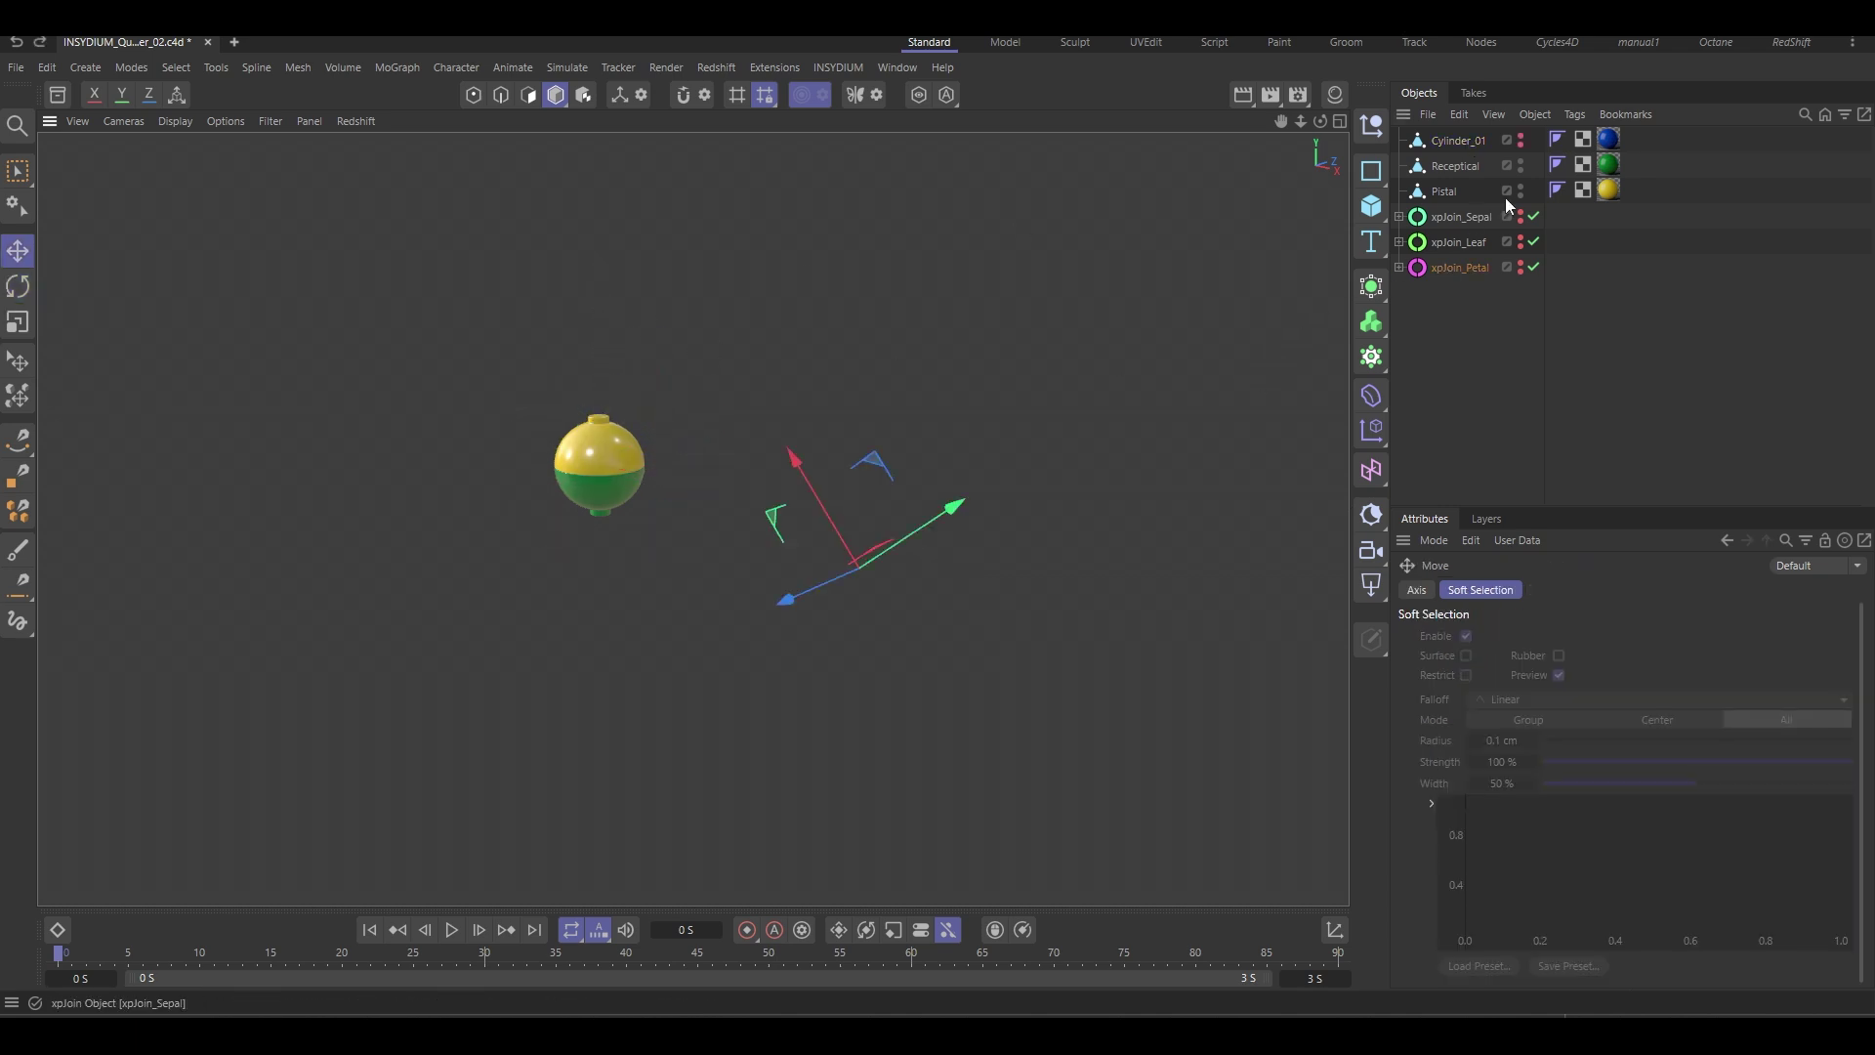
# Hide Receptical and Pistal, examine xpJoin_Petal and its axis from several angles, and hide it as well.
pyautogui.click(1520, 162)
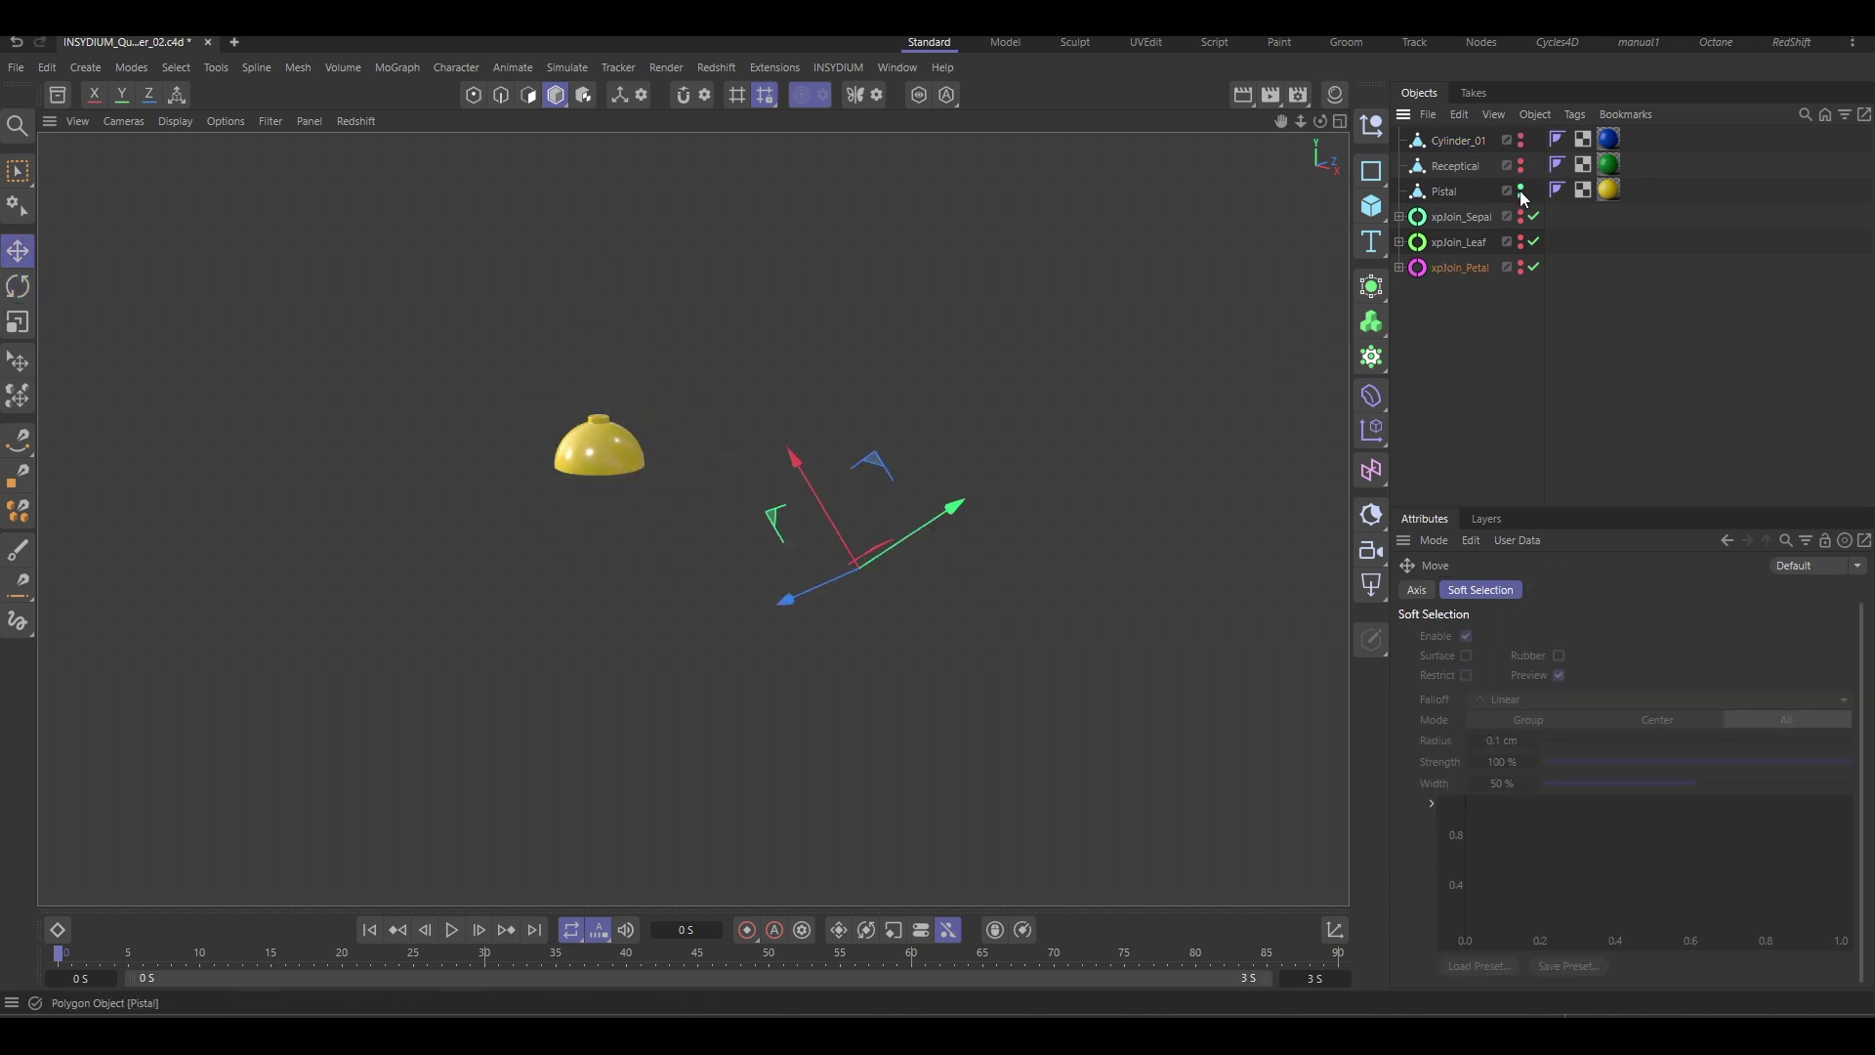
pyautogui.click(1521, 191)
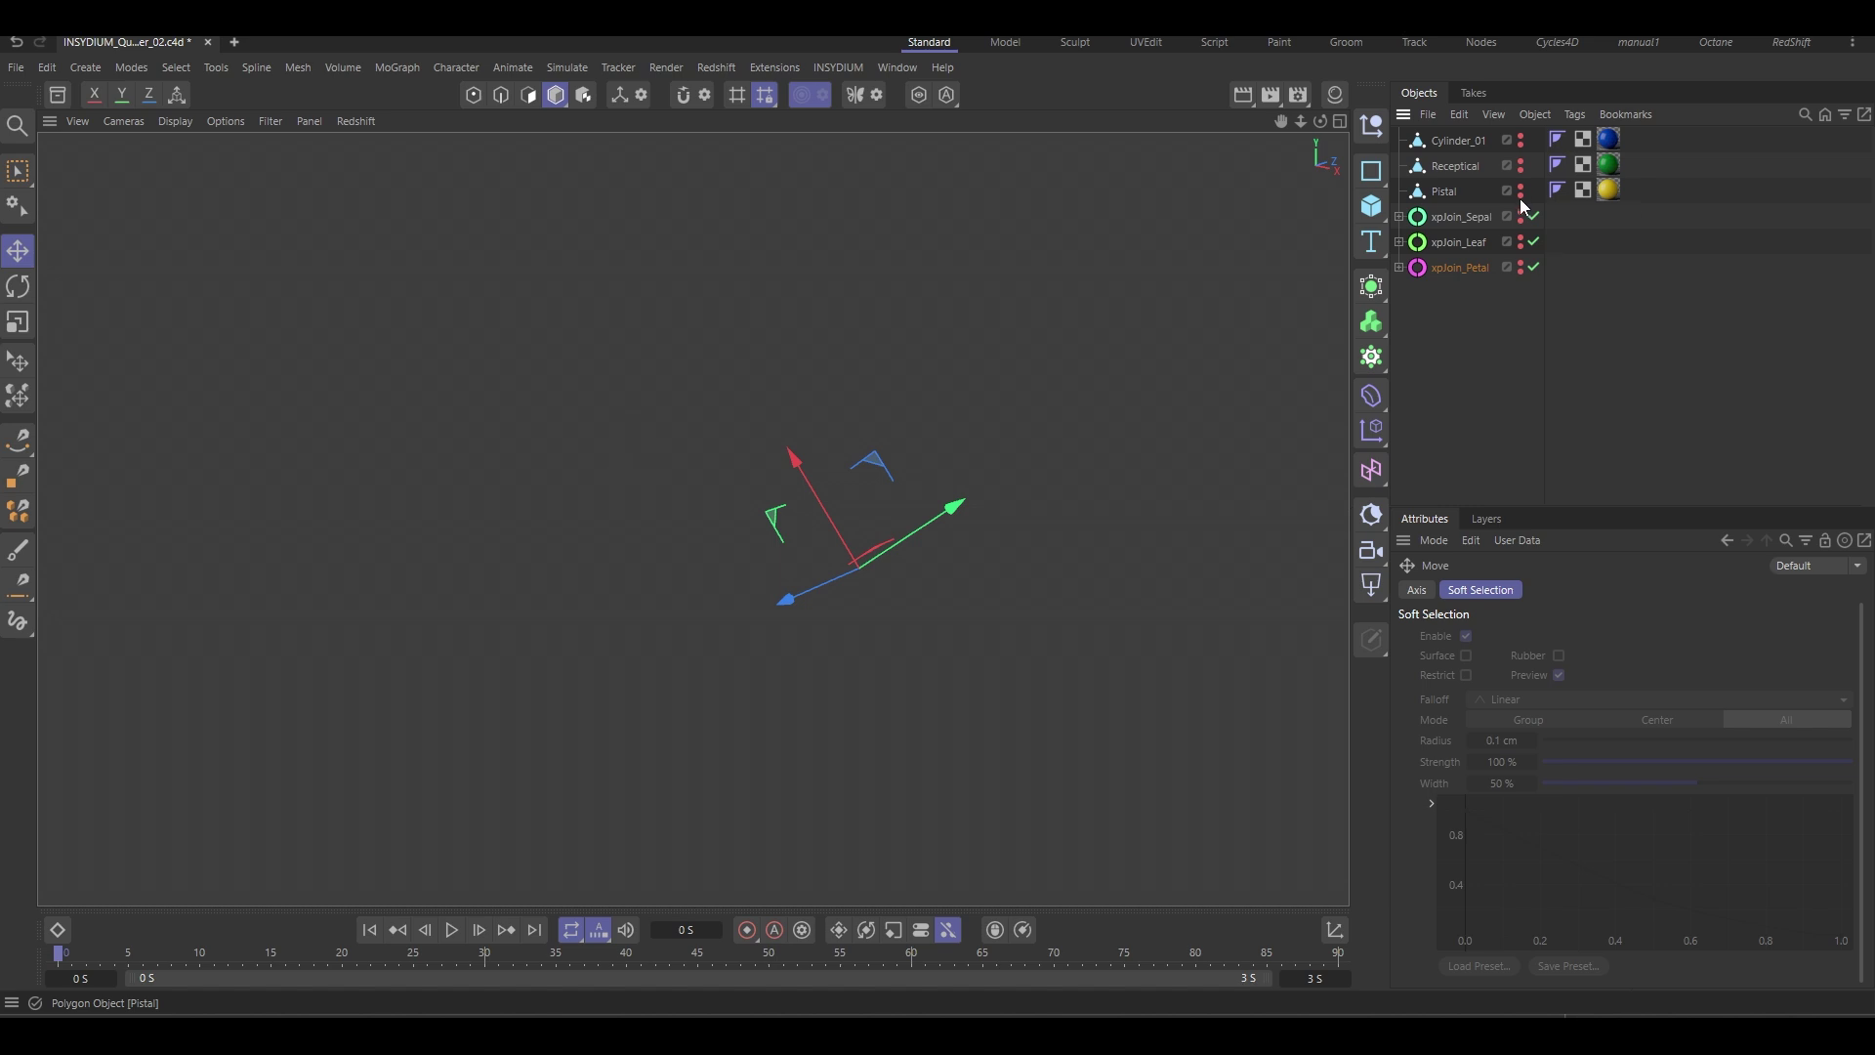
pyautogui.click(1520, 264)
pyautogui.click(1456, 267)
pyautogui.keyDown('alt'); pyautogui.moveTo(608, 576); pyautogui.dragTo(613, 471); pyautogui.keyUp('alt')
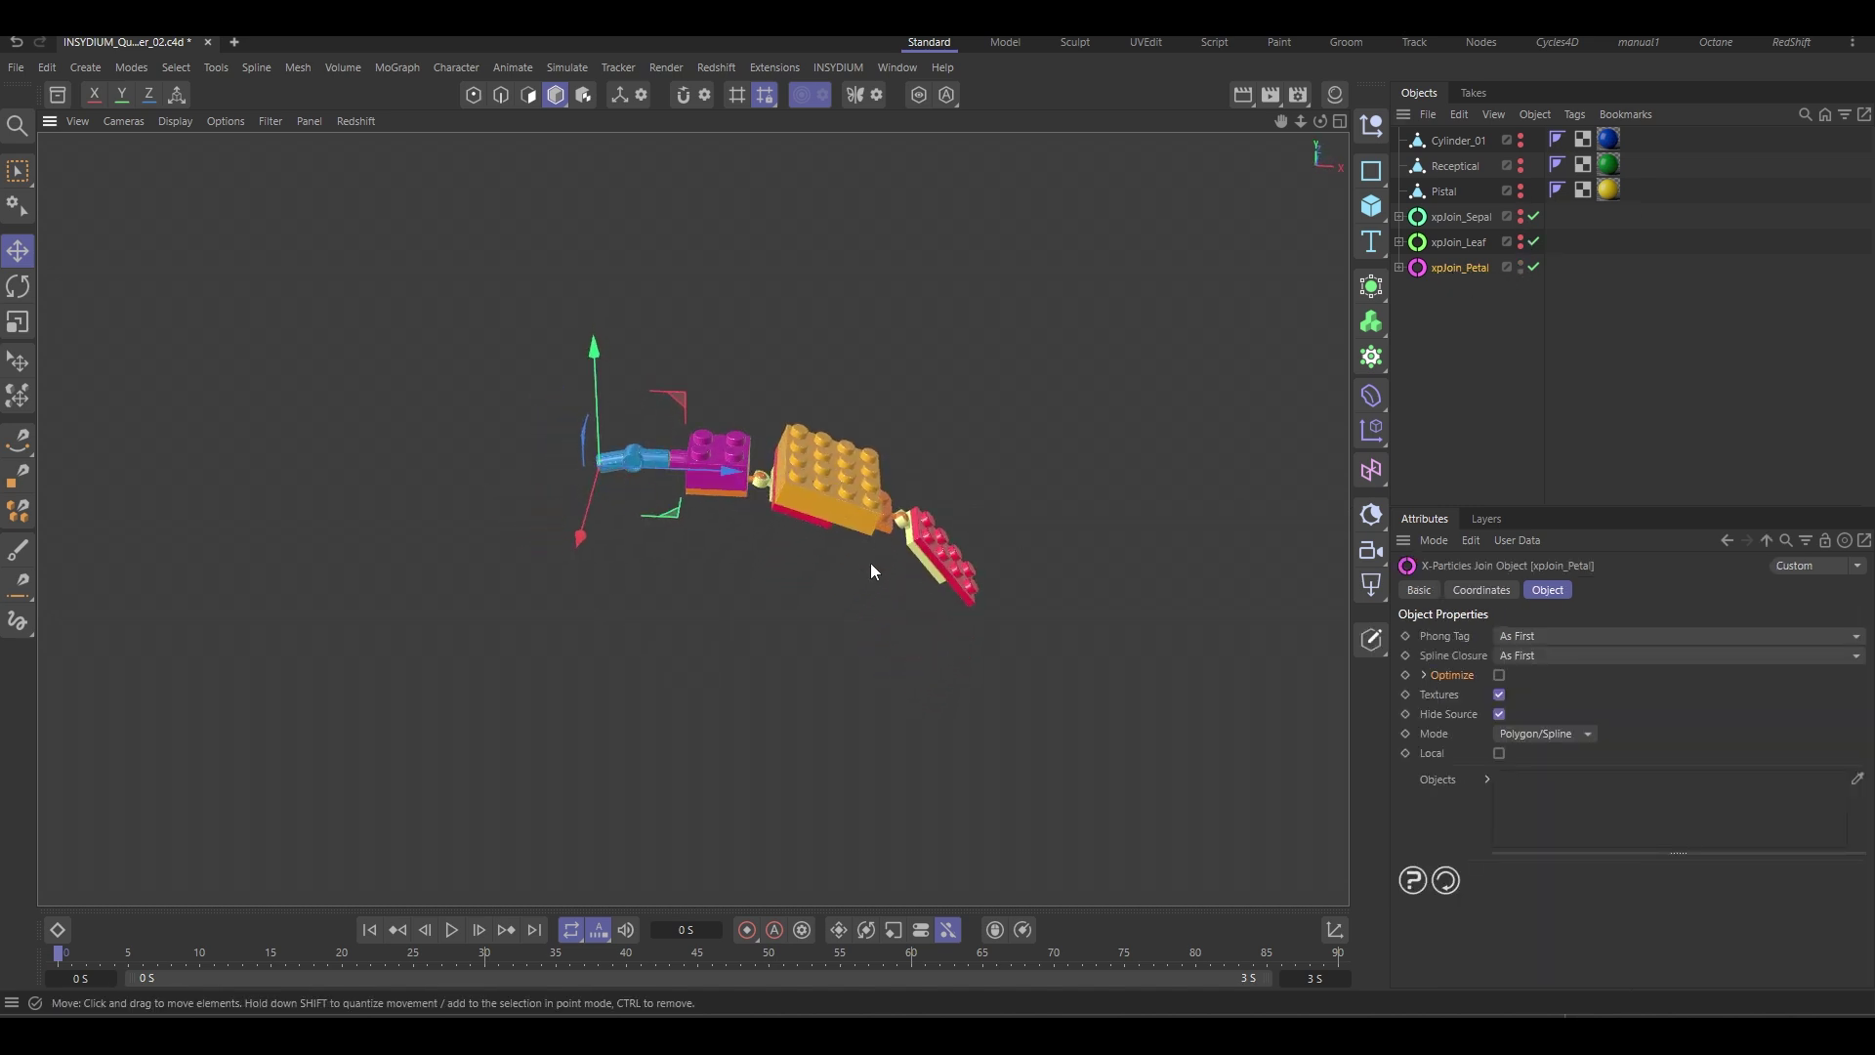
pyautogui.keyDown('alt'); pyautogui.moveTo(870, 562); pyautogui.dragTo(779, 524); pyautogui.keyUp('alt')
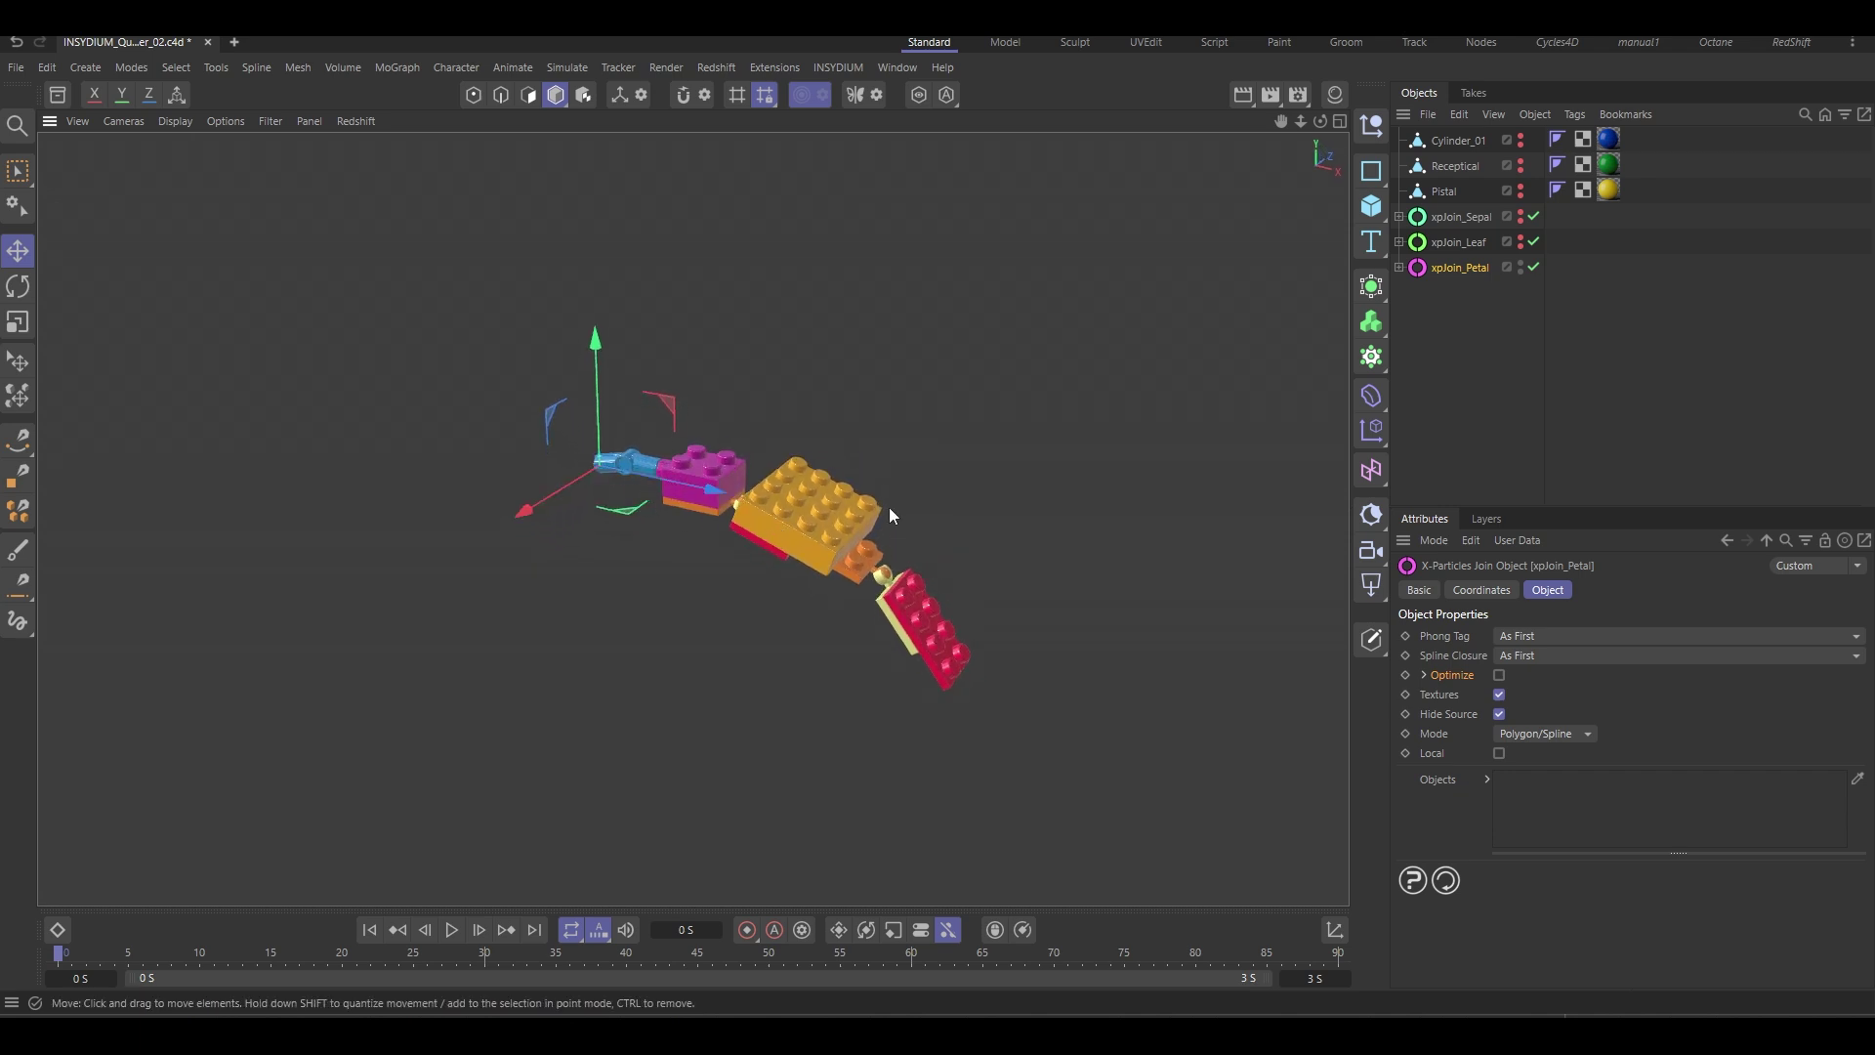
pyautogui.keyDown('alt'); pyautogui.moveTo(977, 514); pyautogui.dragTo(955, 540); pyautogui.keyUp('alt')
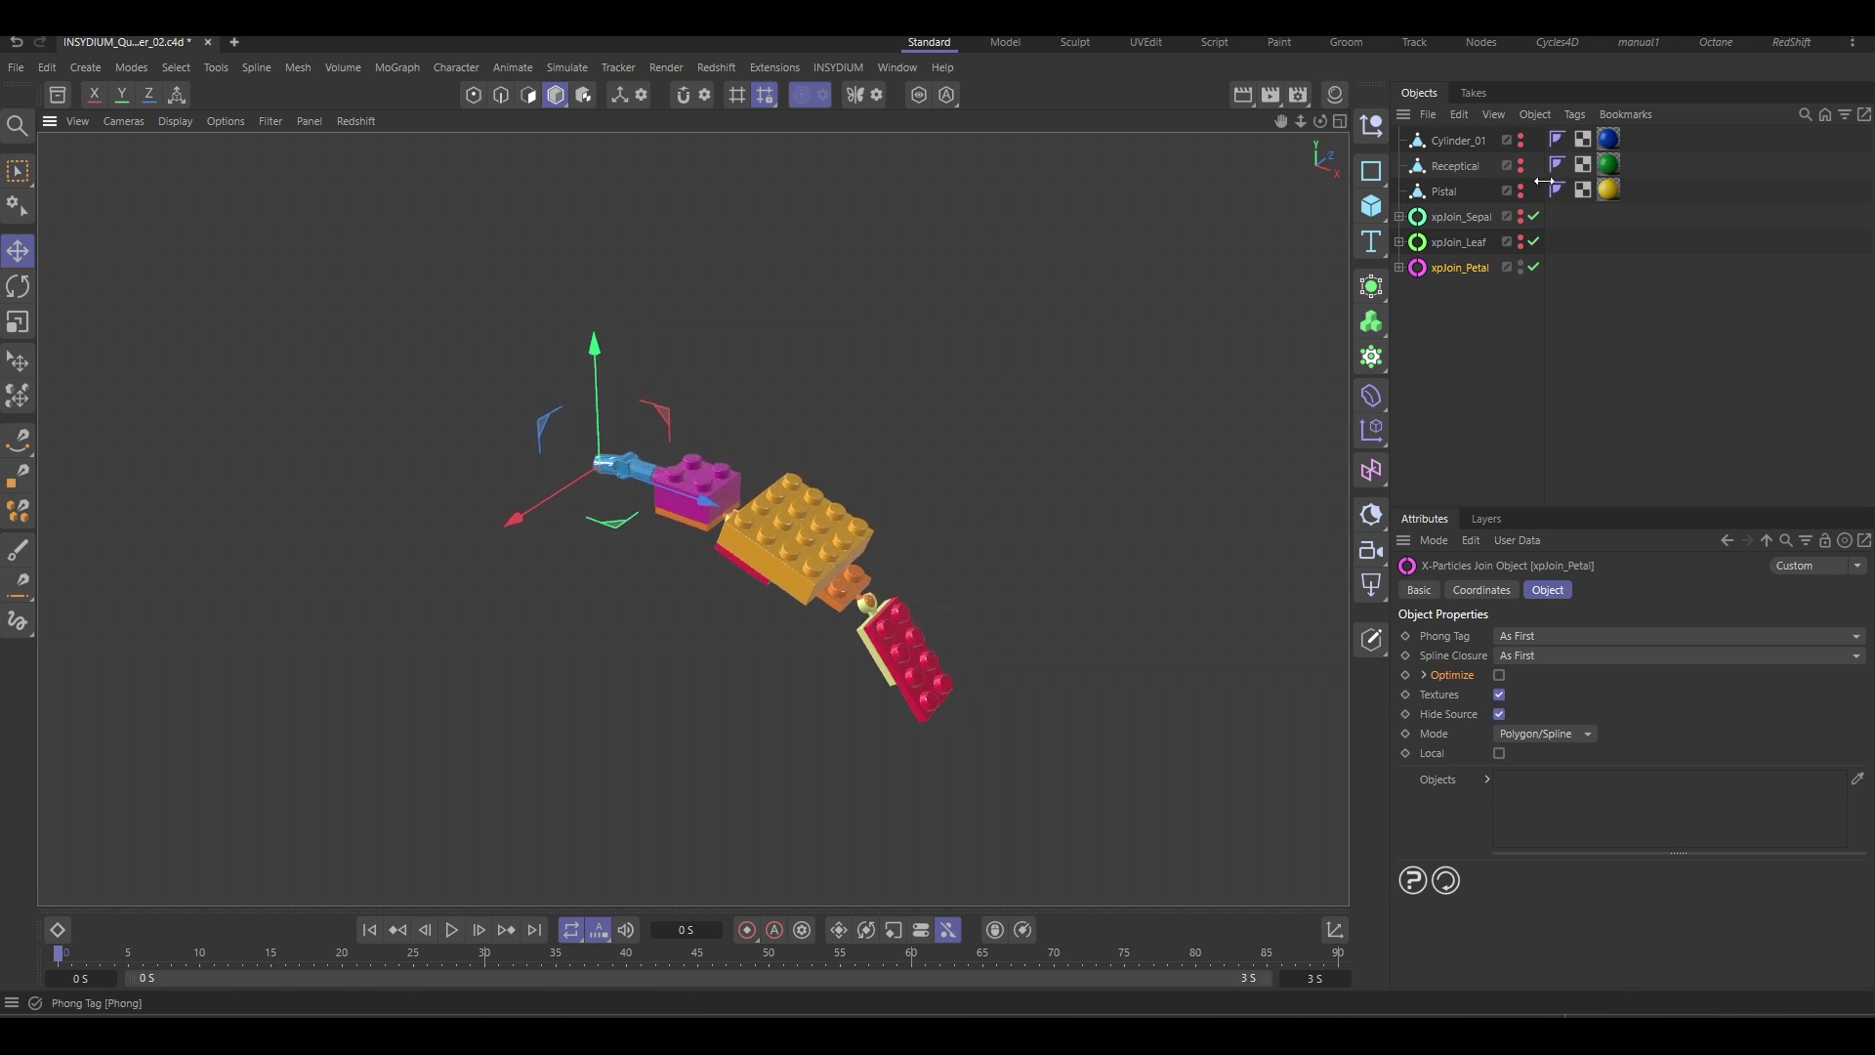
pyautogui.click(1521, 263)
pyautogui.click(1474, 351)
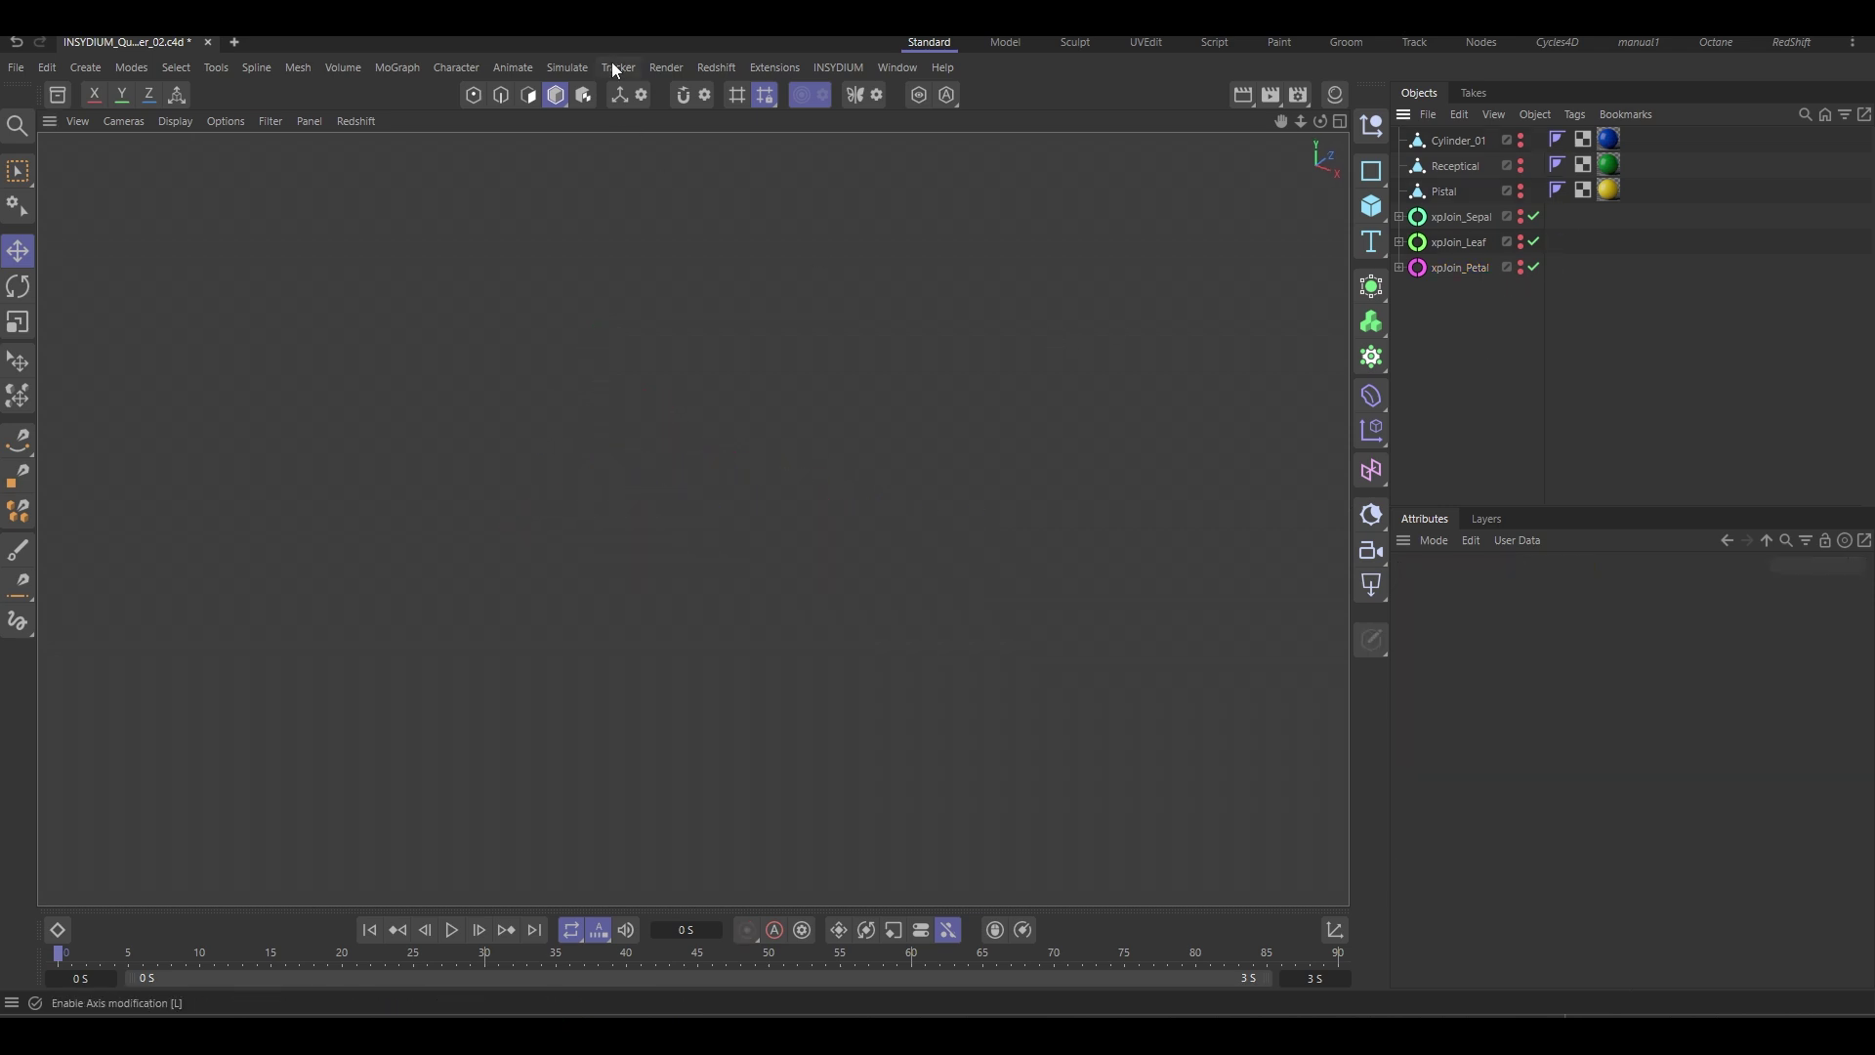
# Add a Taiao toFlower object to the scene and make all the hidden source parts visible.
pyautogui.click(820, 66)
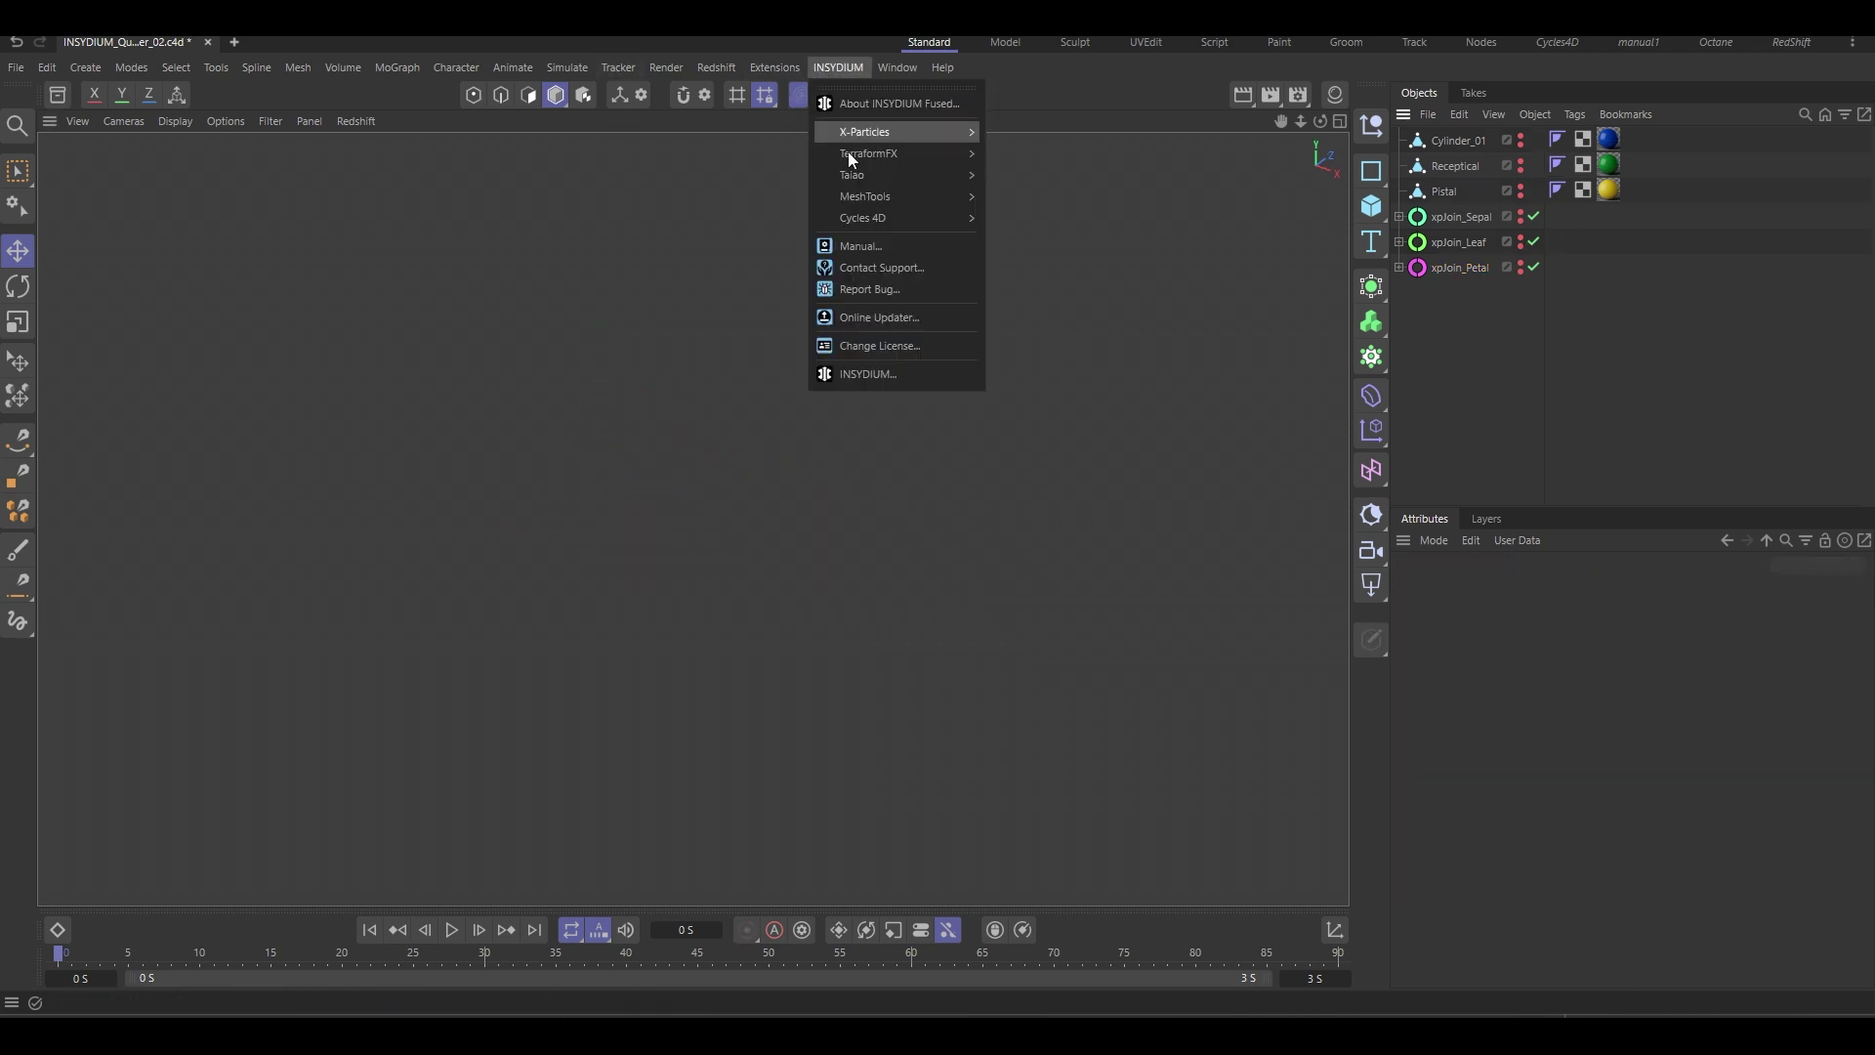
pyautogui.moveTo(864, 176)
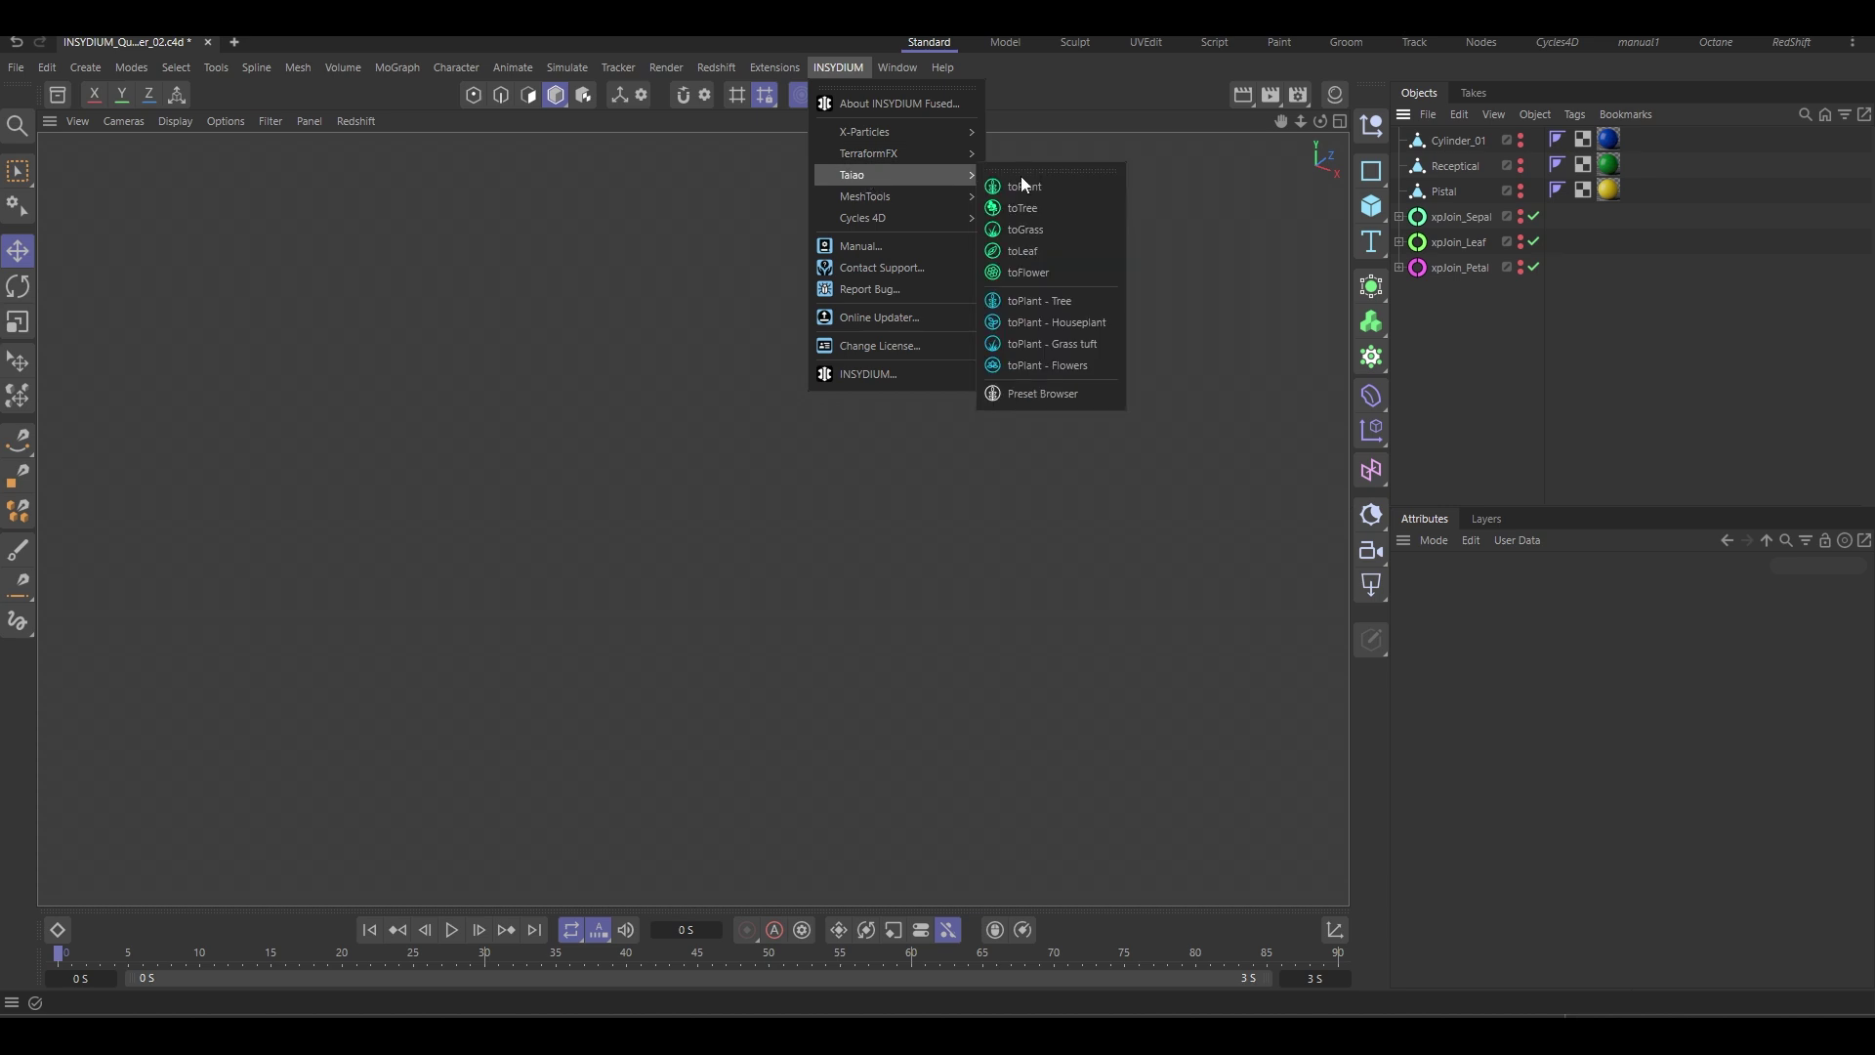
pyautogui.click(1050, 271)
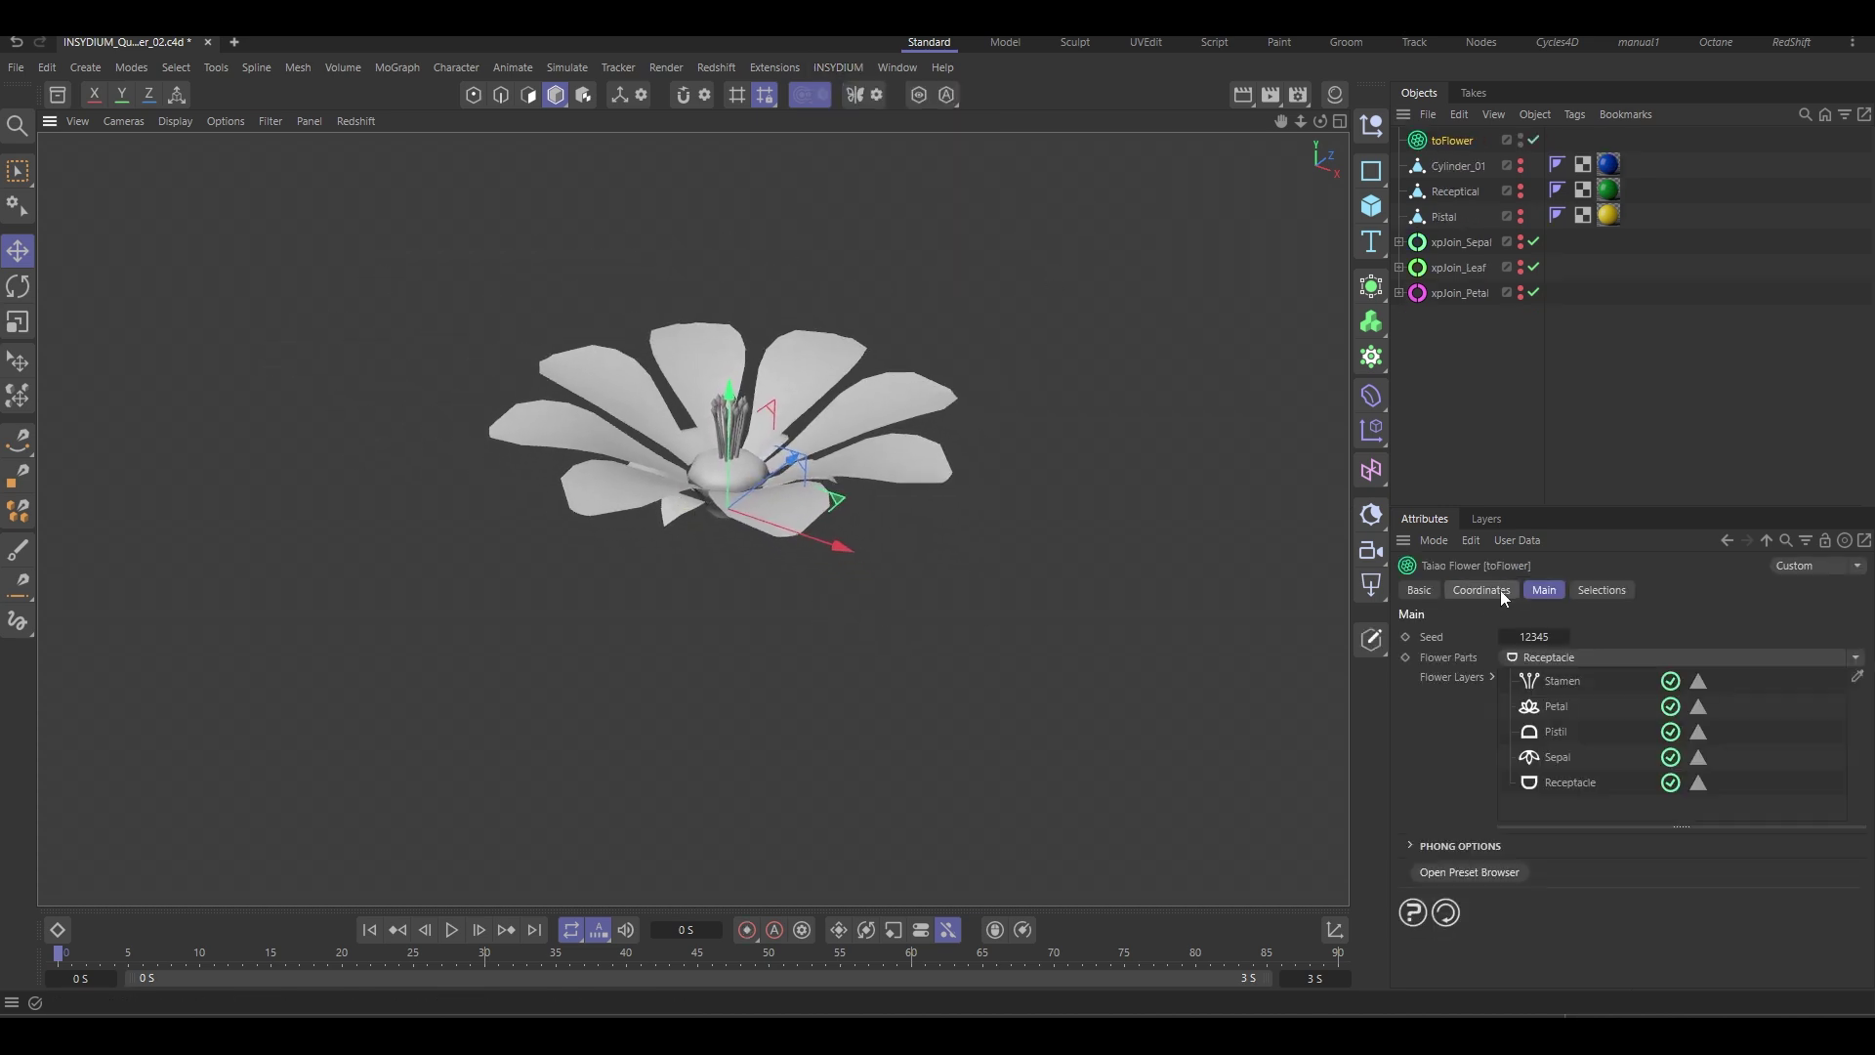
pyautogui.moveTo(1541, 504); pyautogui.dragTo(1545, 398)
pyautogui.moveTo(860, 497)
pyautogui.keyDown('alt'); pyautogui.mouseDown()
pyautogui.moveTo(816, 448)
pyautogui.moveTo(861, 502)
pyautogui.mouseUp(); pyautogui.keyUp('alt')
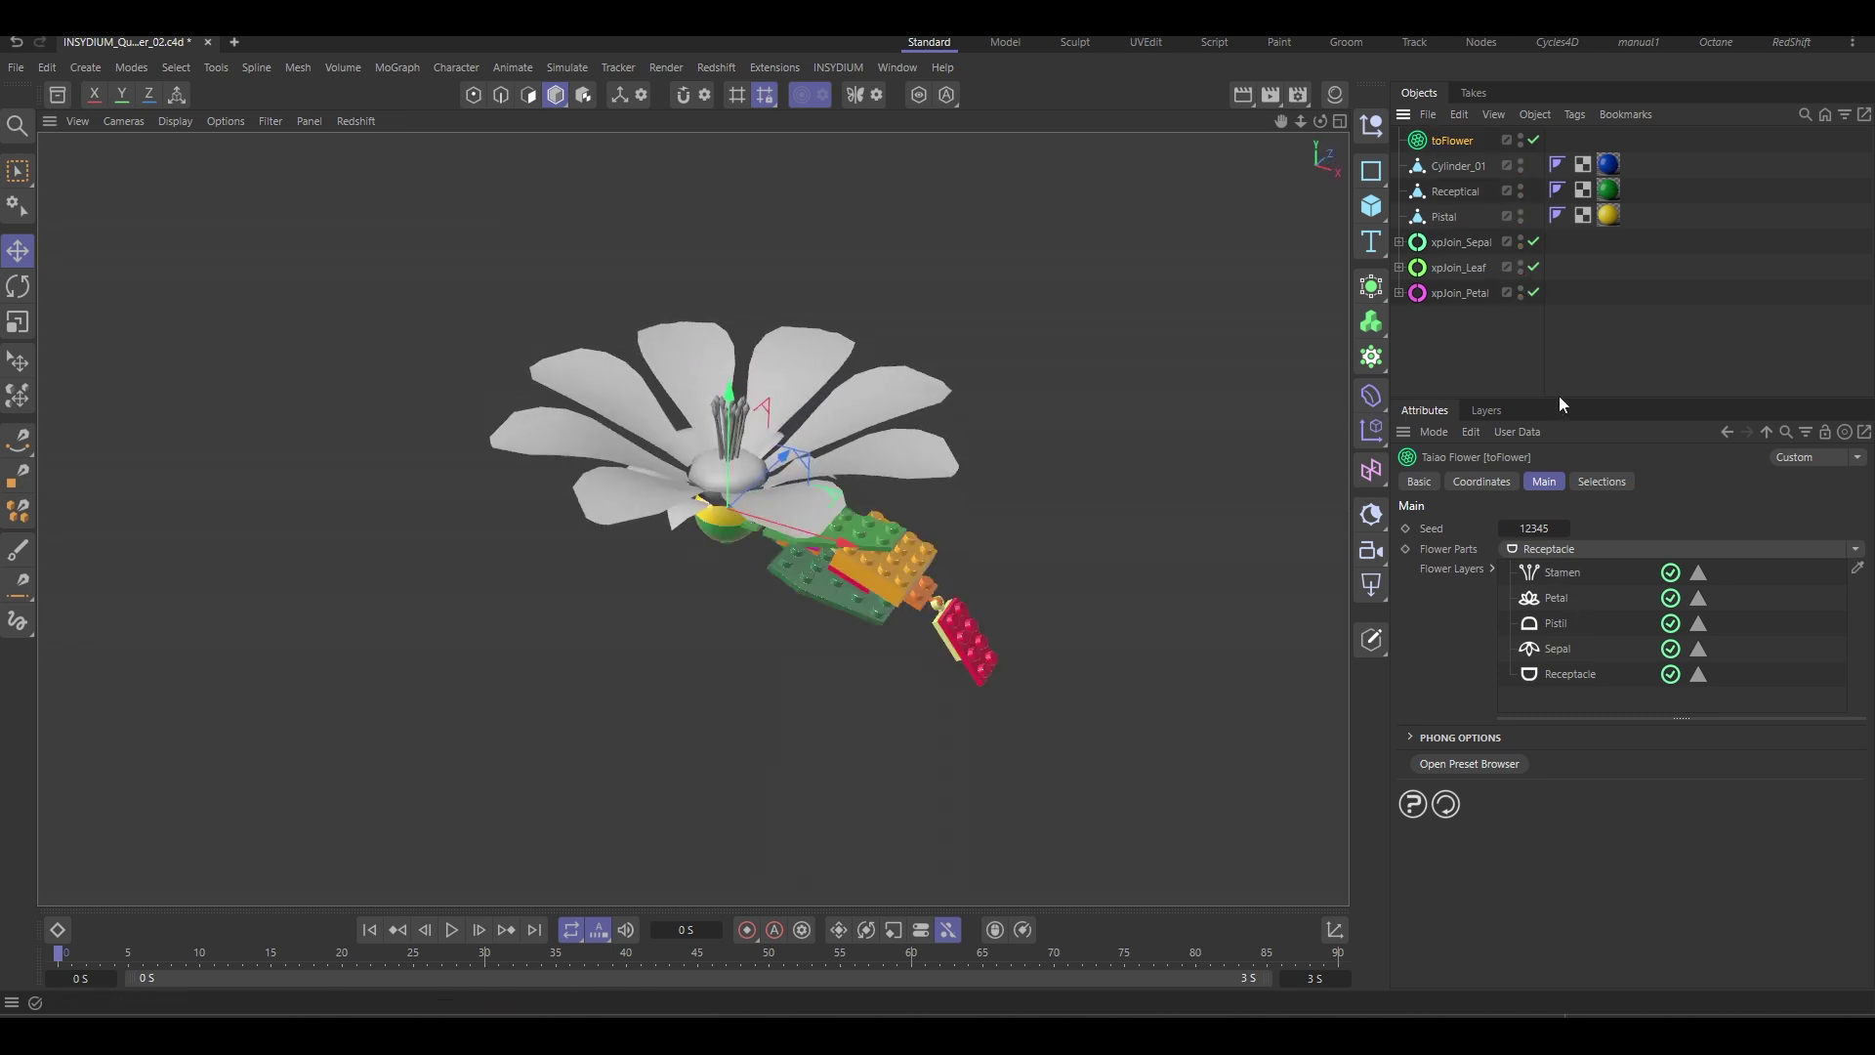
pyautogui.moveTo(1559, 397); pyautogui.dragTo(1559, 354)
# Assign the Receptical object as the custom object of the flower's Receptacle layer.
pyautogui.click(1571, 632)
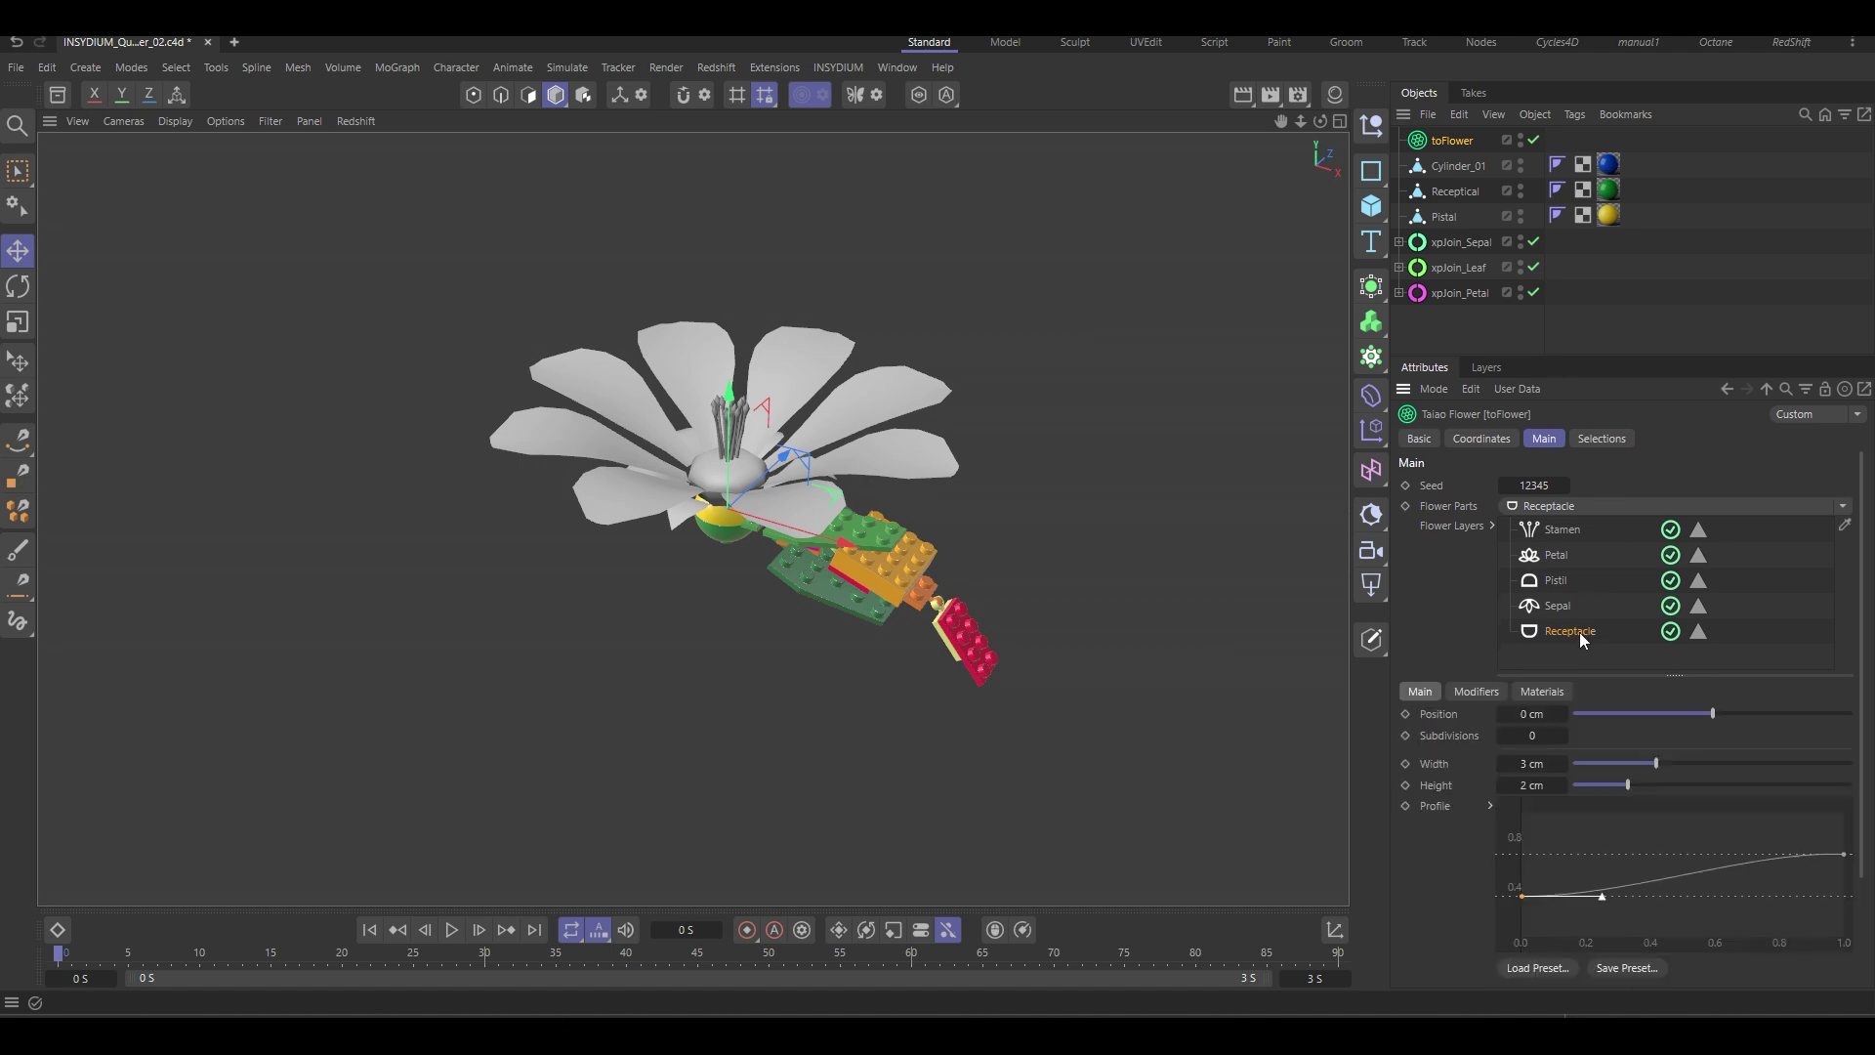
pyautogui.scroll(-2, 1436, 649)
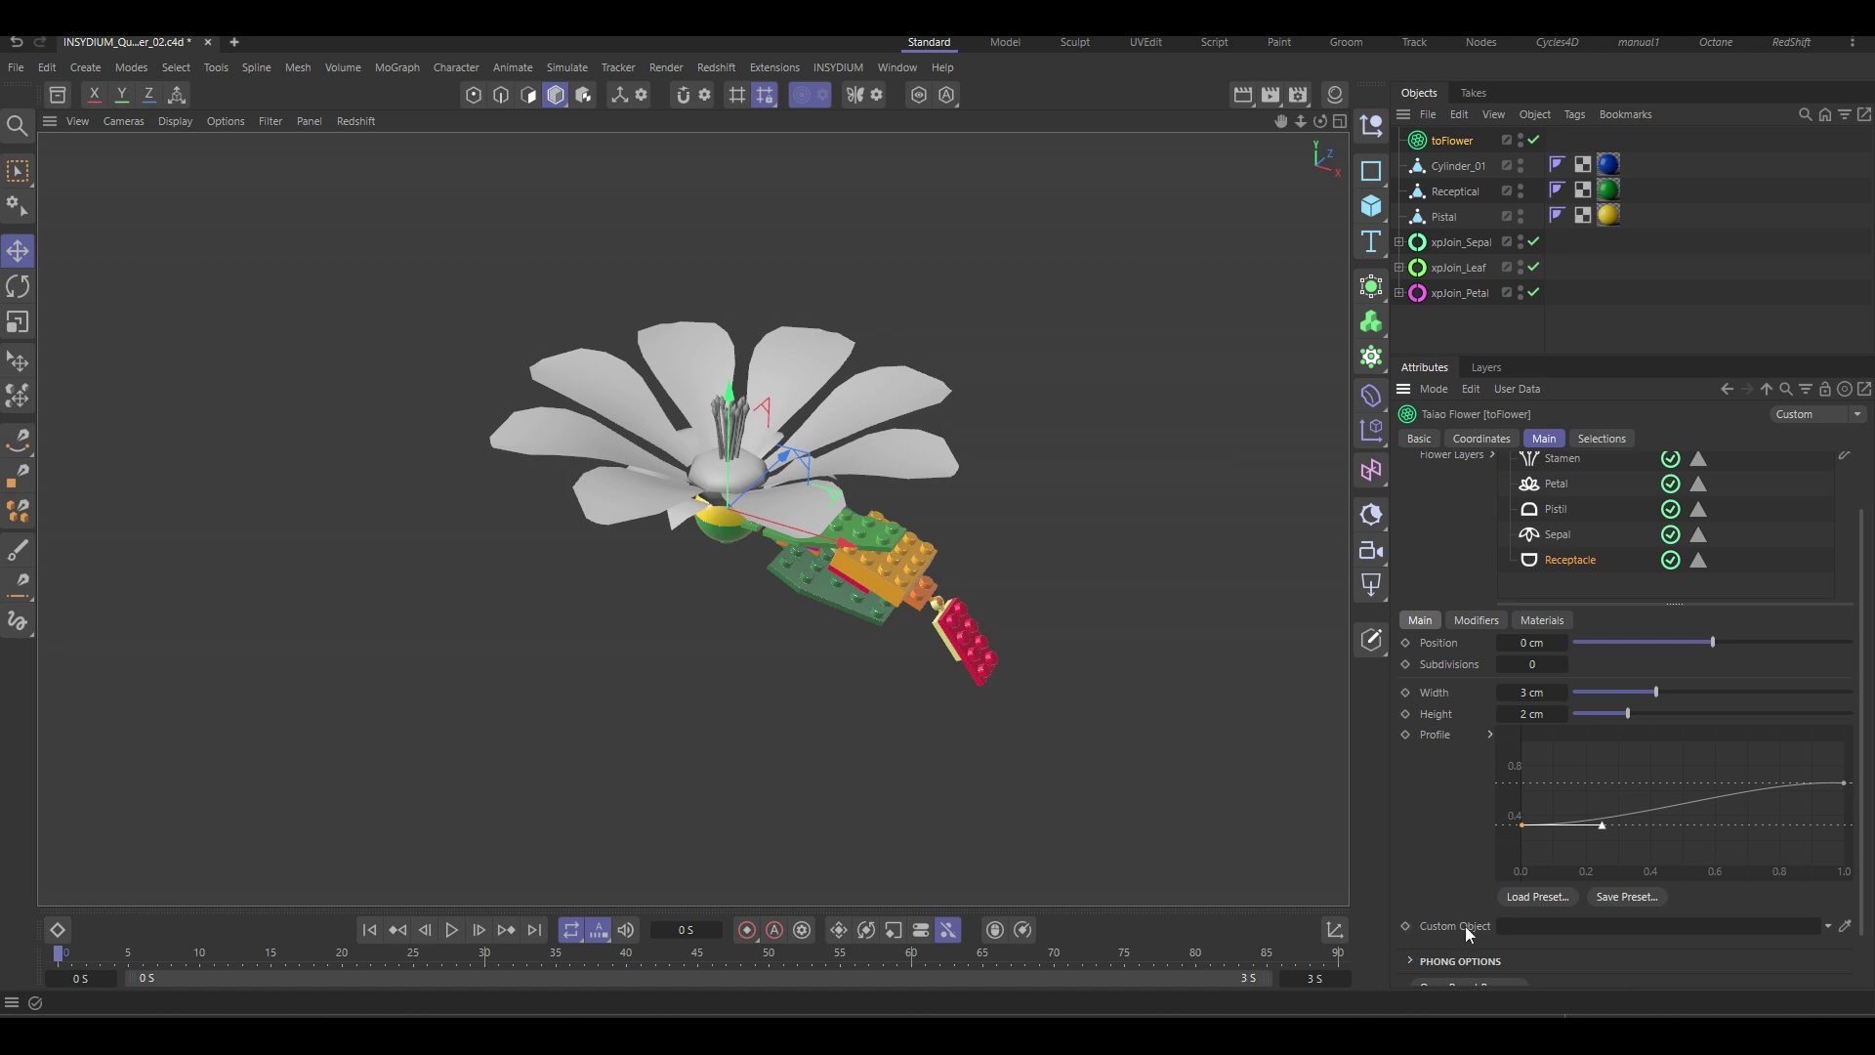
pyautogui.moveTo(1455, 192); pyautogui.dragTo(1546, 927)
pyautogui.keyDown('alt'); pyautogui.moveTo(659, 637); pyautogui.dragTo(703, 601); pyautogui.keyUp('alt')
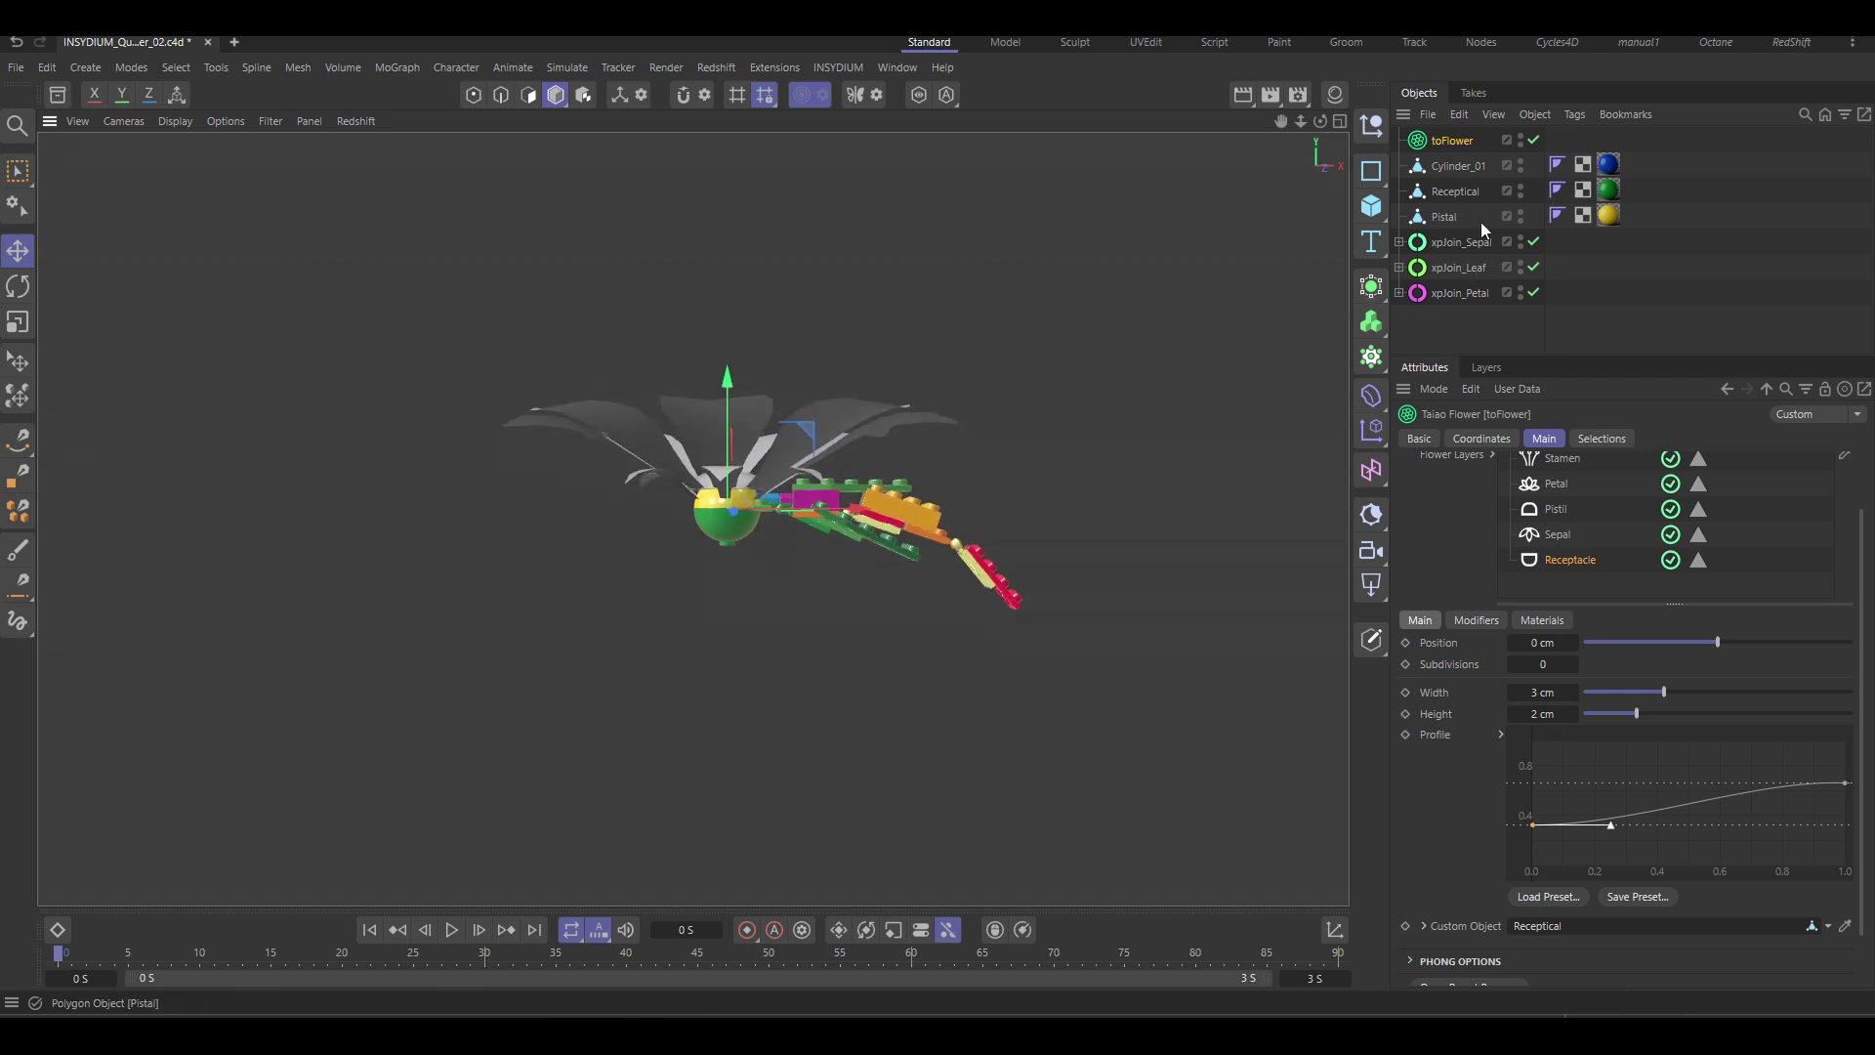
# Assign xpJoin_Sepal as the custom object in the geometry settings of the flower's Sepal layer.
pyautogui.keyDown('alt'); pyautogui.moveTo(1016, 462); pyautogui.dragTo(815, 562); pyautogui.keyUp('alt')
pyautogui.click(1555, 534)
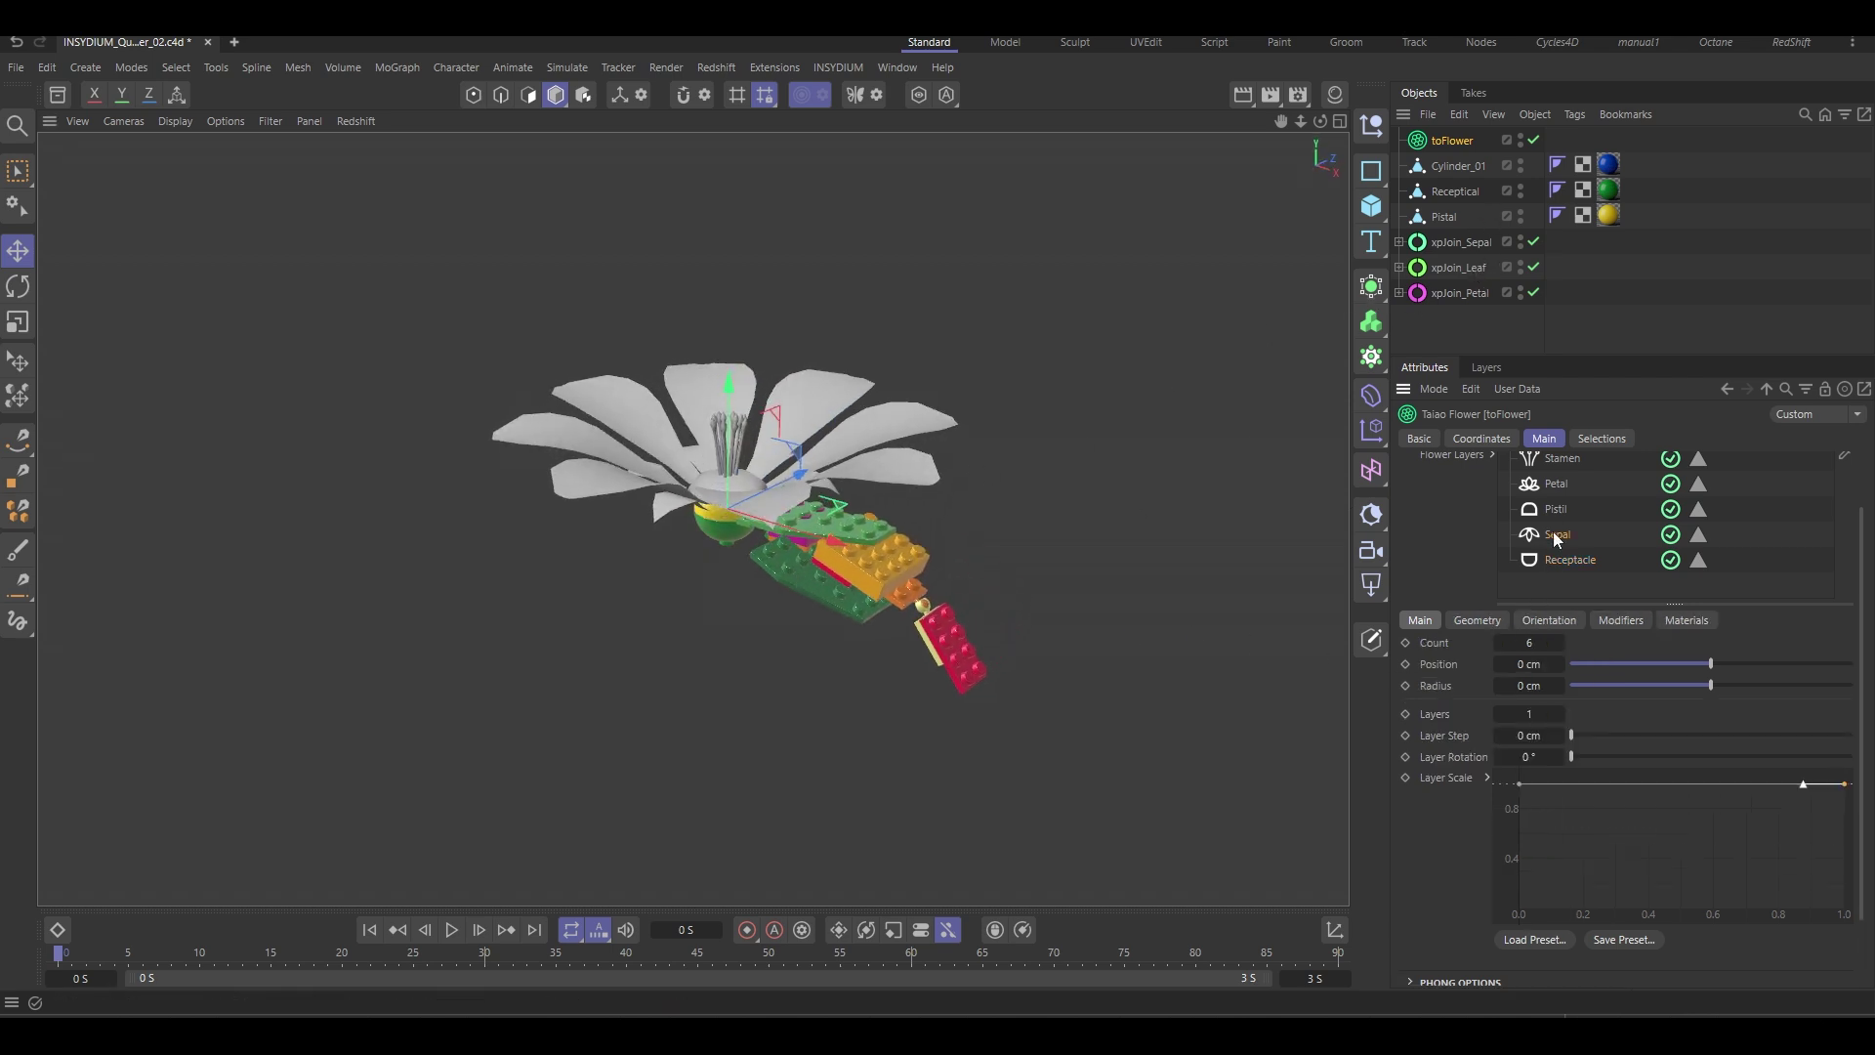
pyautogui.click(1499, 619)
pyautogui.scroll(-3, 1478, 684)
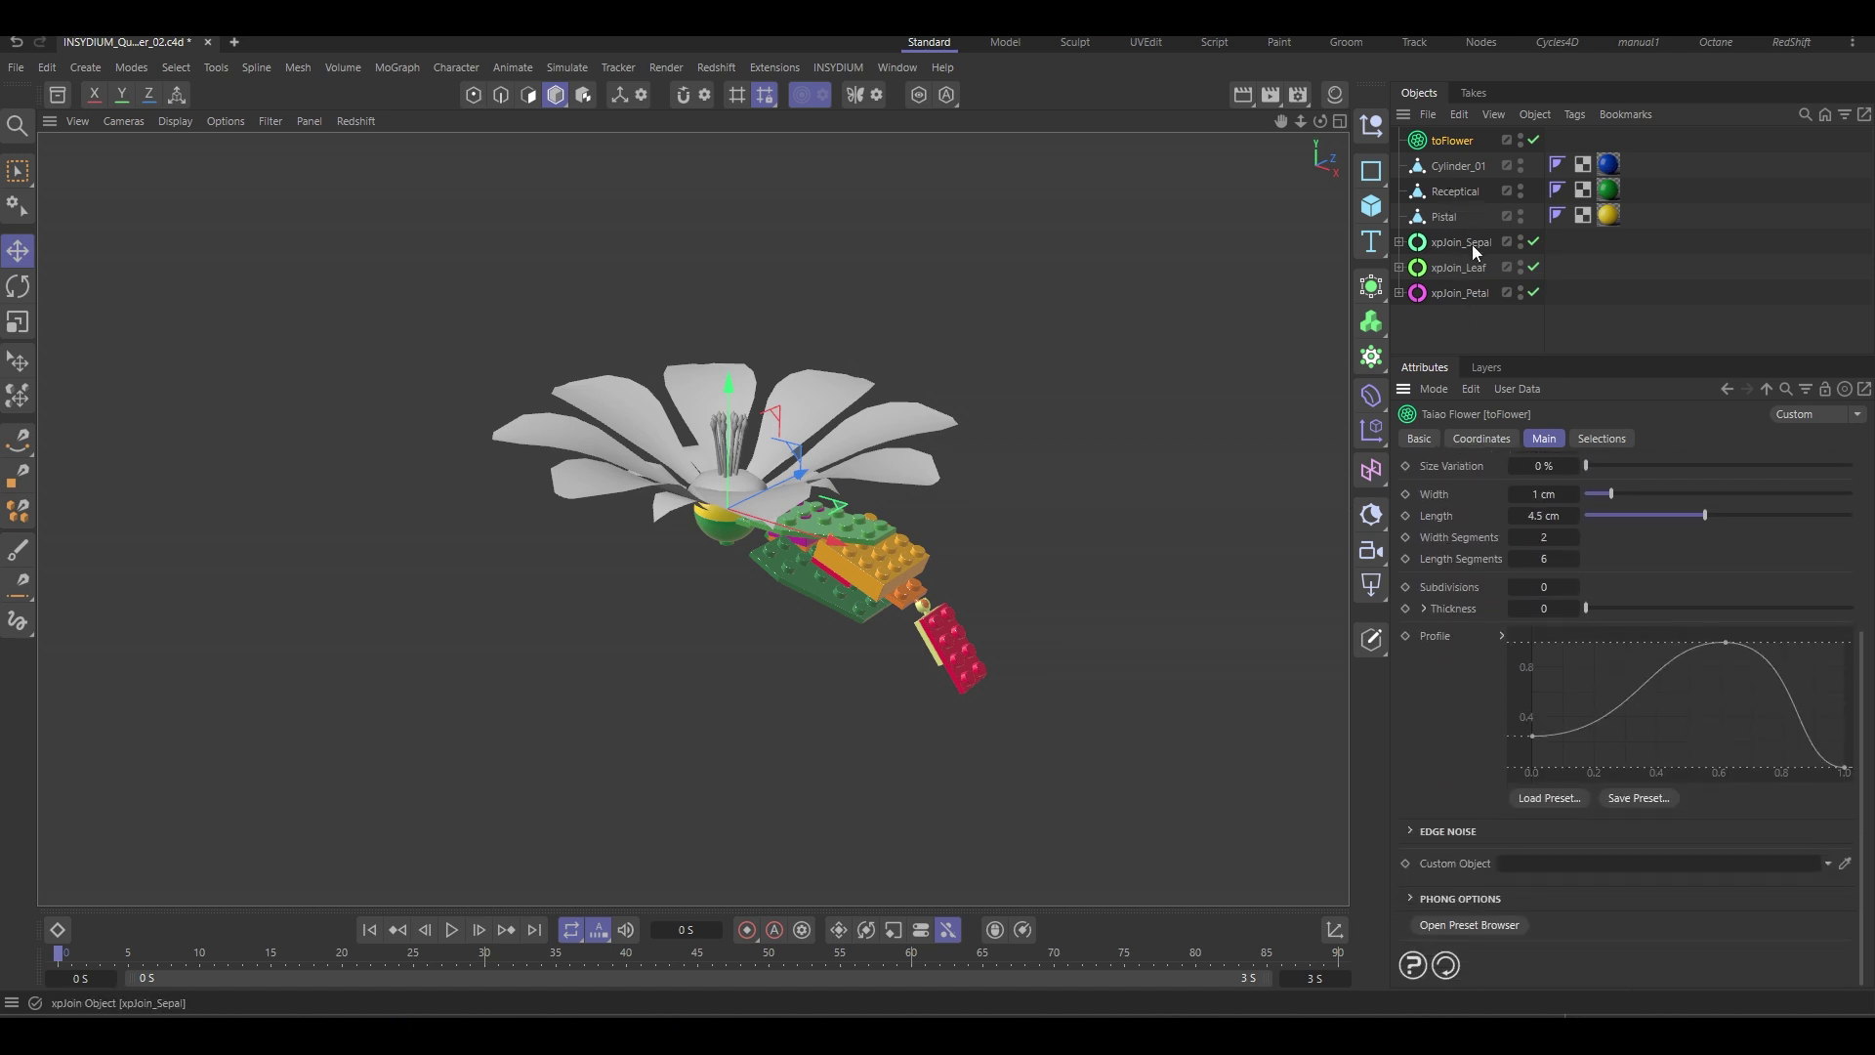
pyautogui.moveTo(1465, 242); pyautogui.dragTo(1569, 869)
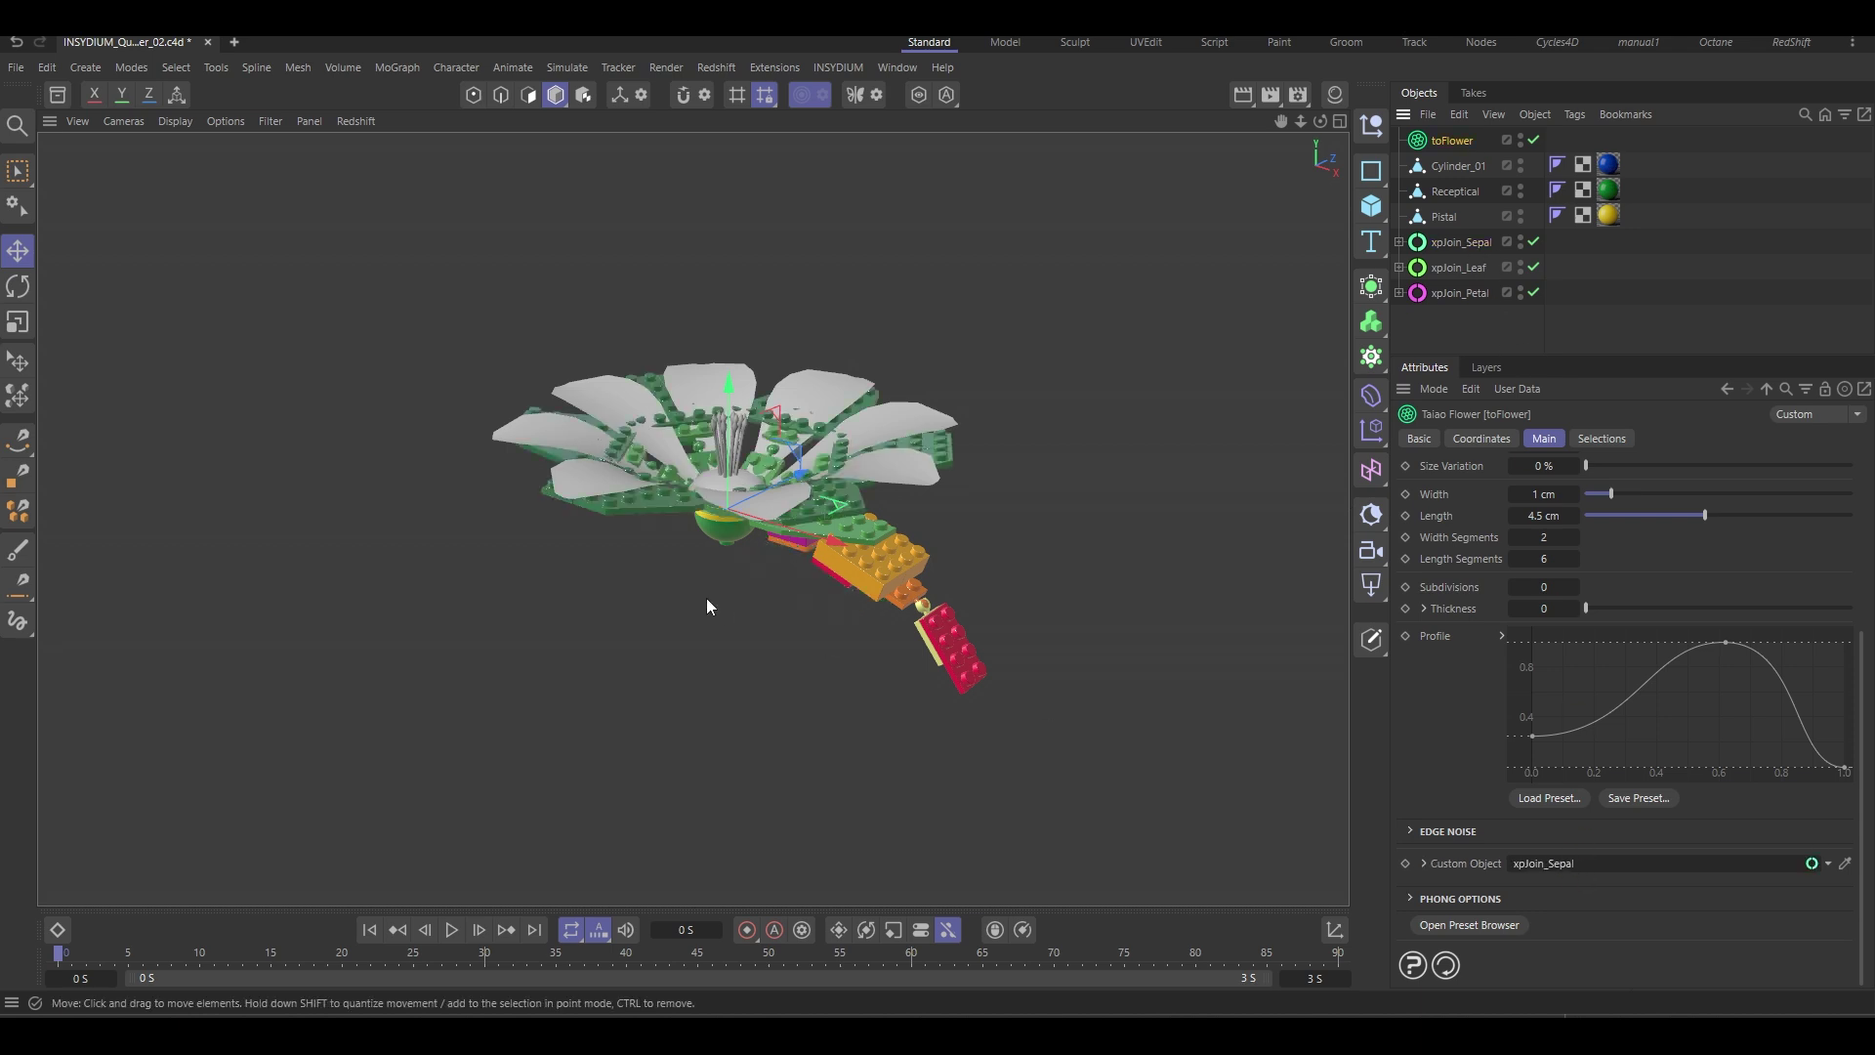
pyautogui.keyDown('alt'); pyautogui.moveTo(707, 598); pyautogui.dragTo(748, 455); pyautogui.keyUp('alt')
pyautogui.keyDown('alt'); pyautogui.moveTo(803, 623); pyautogui.dragTo(884, 695); pyautogui.keyUp('alt')
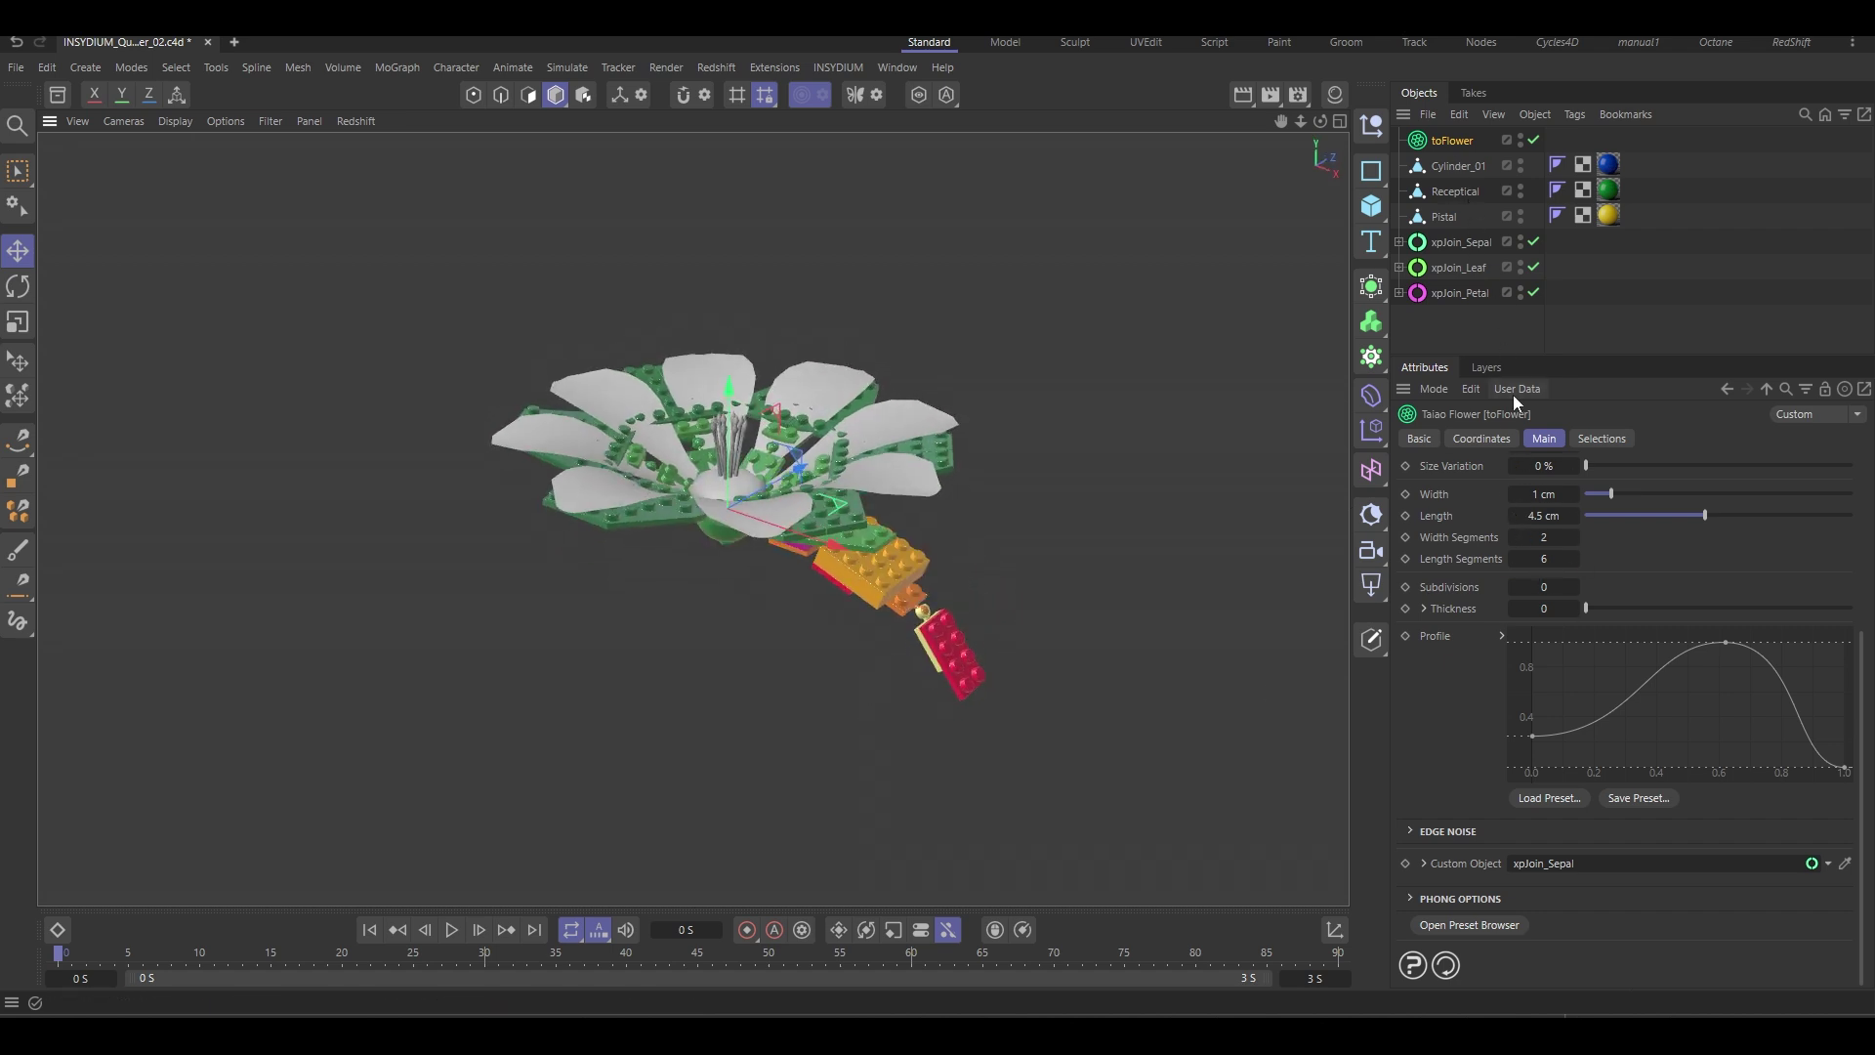
pyautogui.scroll(2, 1467, 747)
pyautogui.scroll(3, 1467, 762)
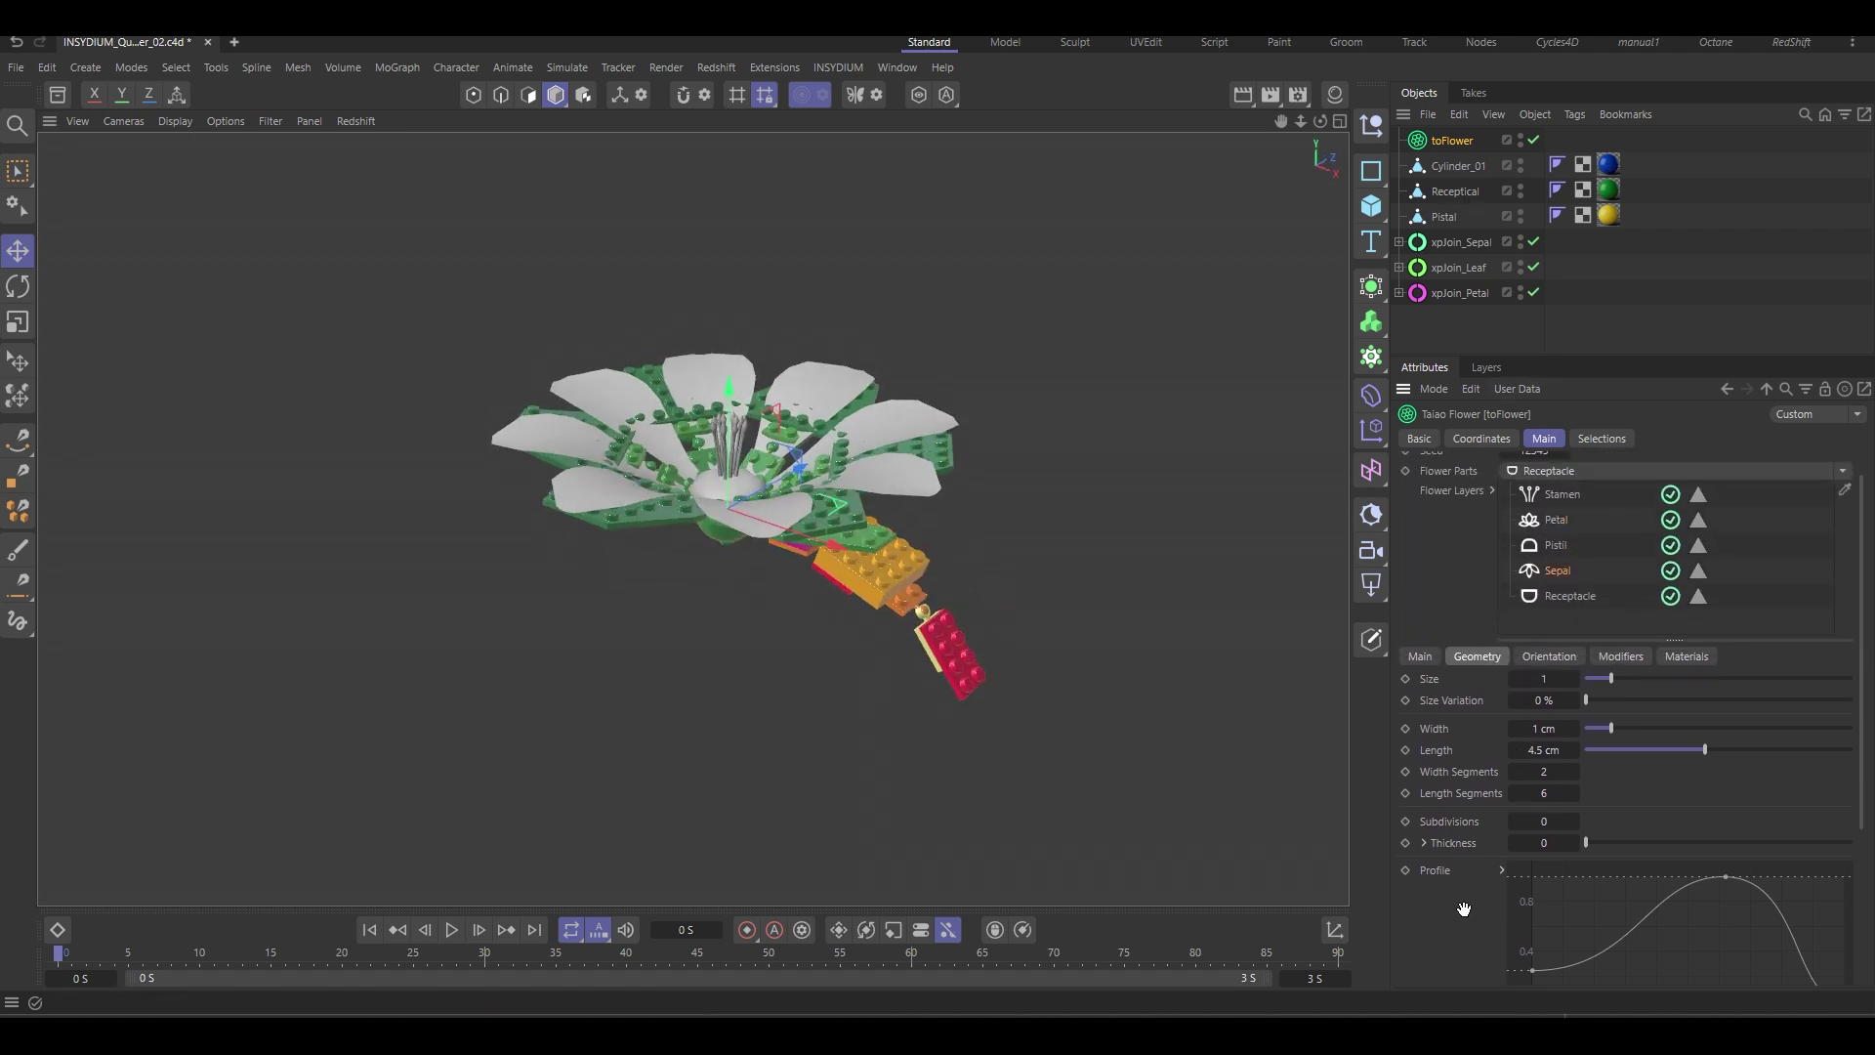
# Assign the Pistal object as the custom object of the flower's Pistil layer.
pyautogui.click(1563, 592)
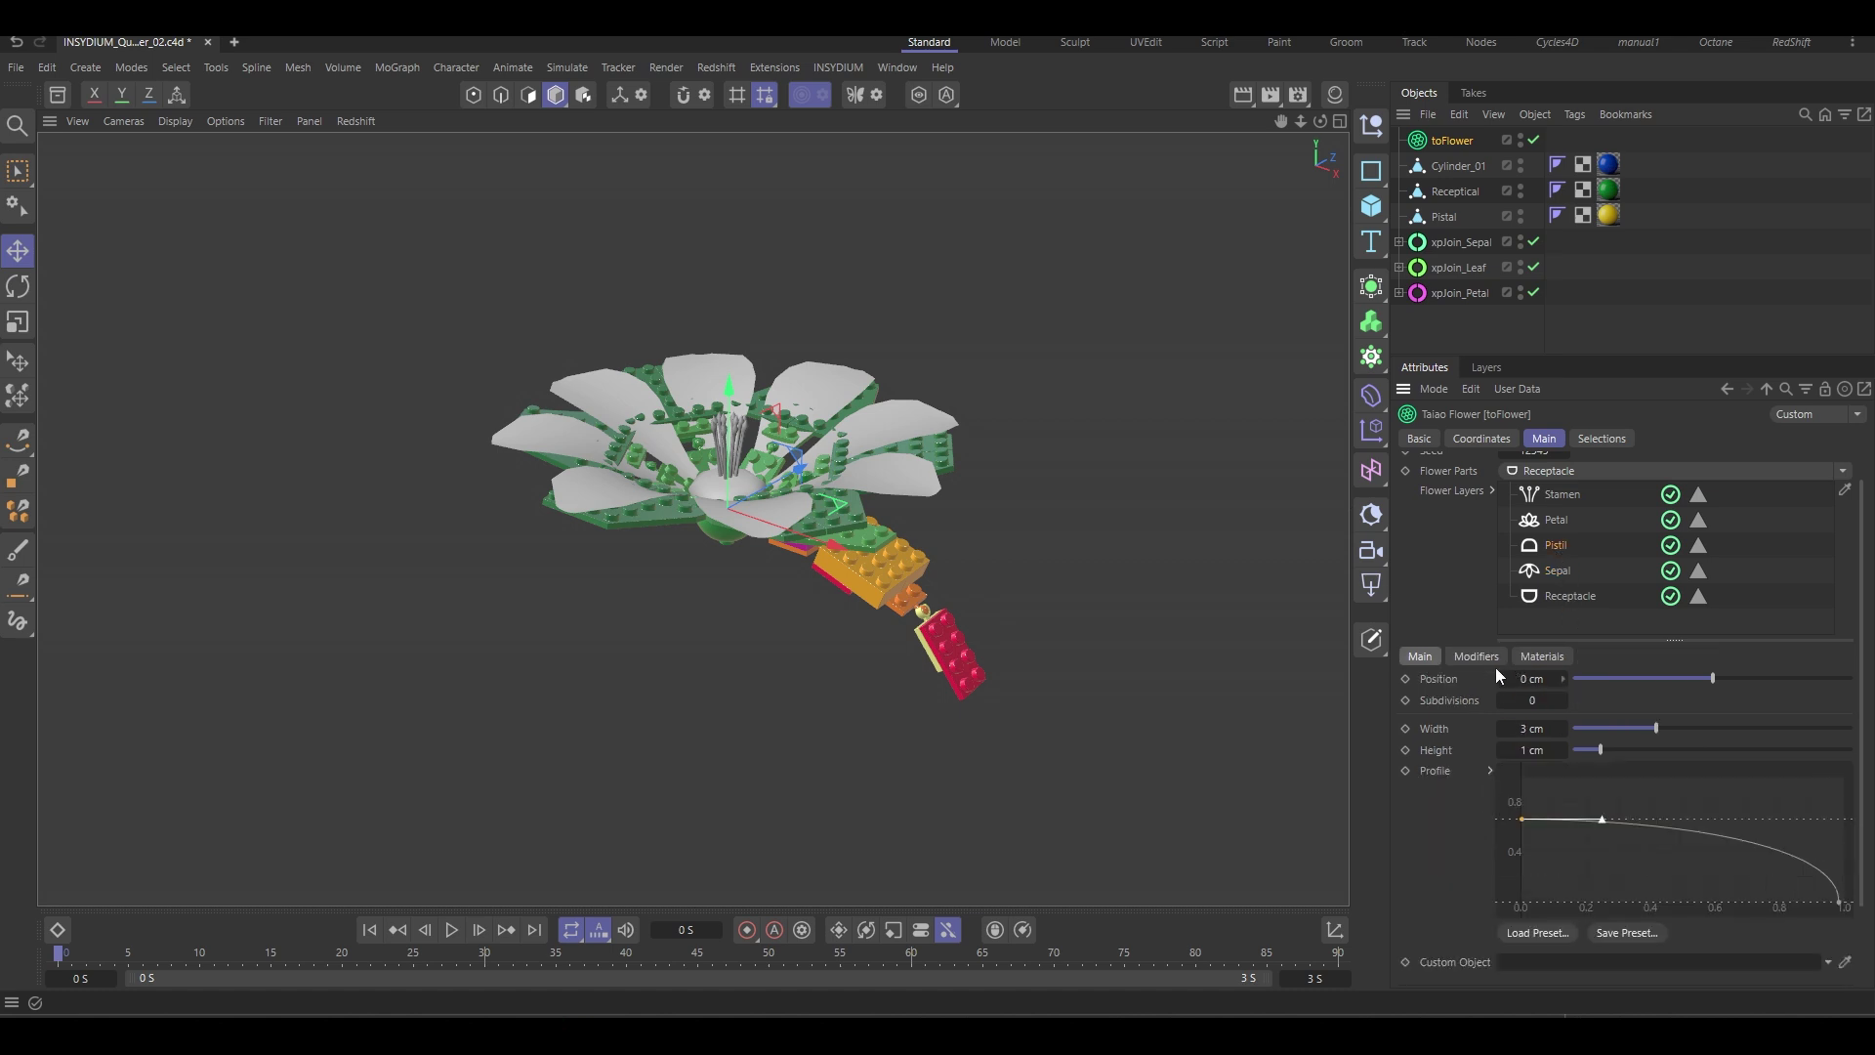
pyautogui.scroll(-2, 1435, 781)
pyautogui.moveTo(1450, 228); pyautogui.dragTo(1570, 872)
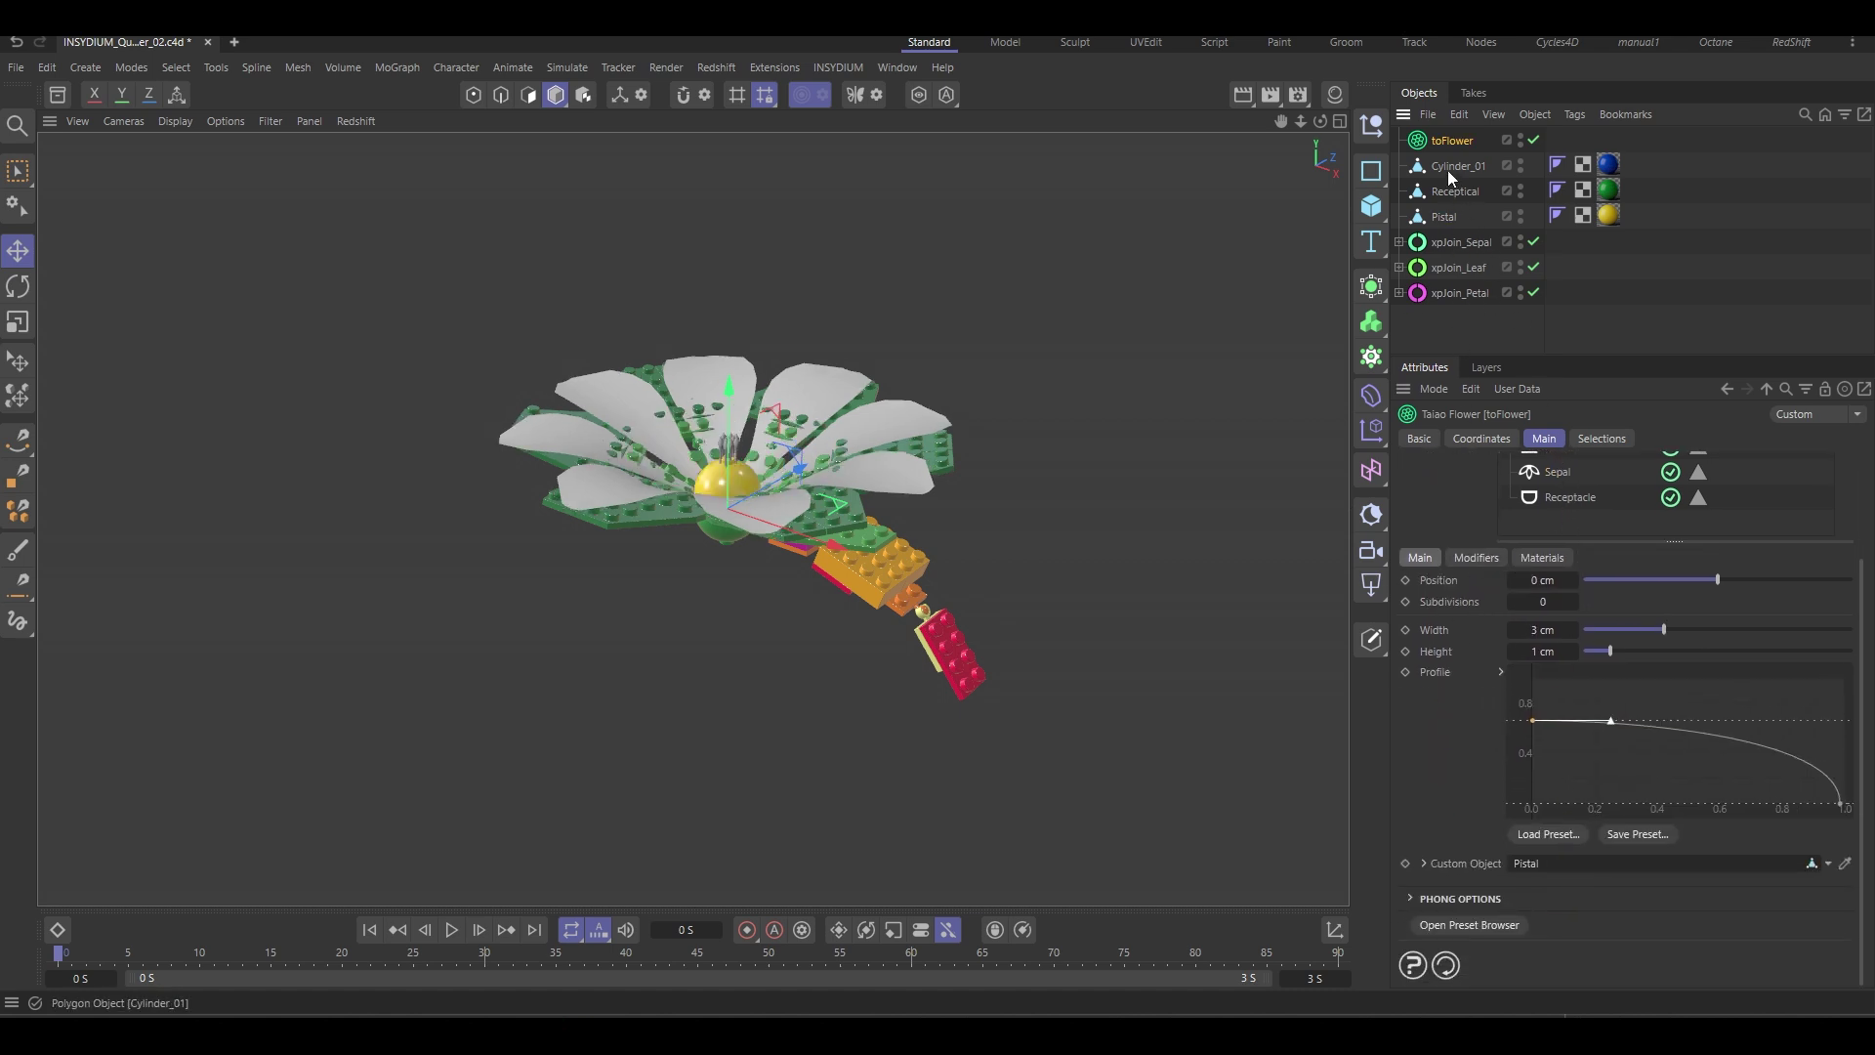
# Assign xpJoin_Petal as the custom object in the geometry settings of the flower's Petal layer.
pyautogui.scroll(2, 1457, 488)
pyautogui.click(1591, 502)
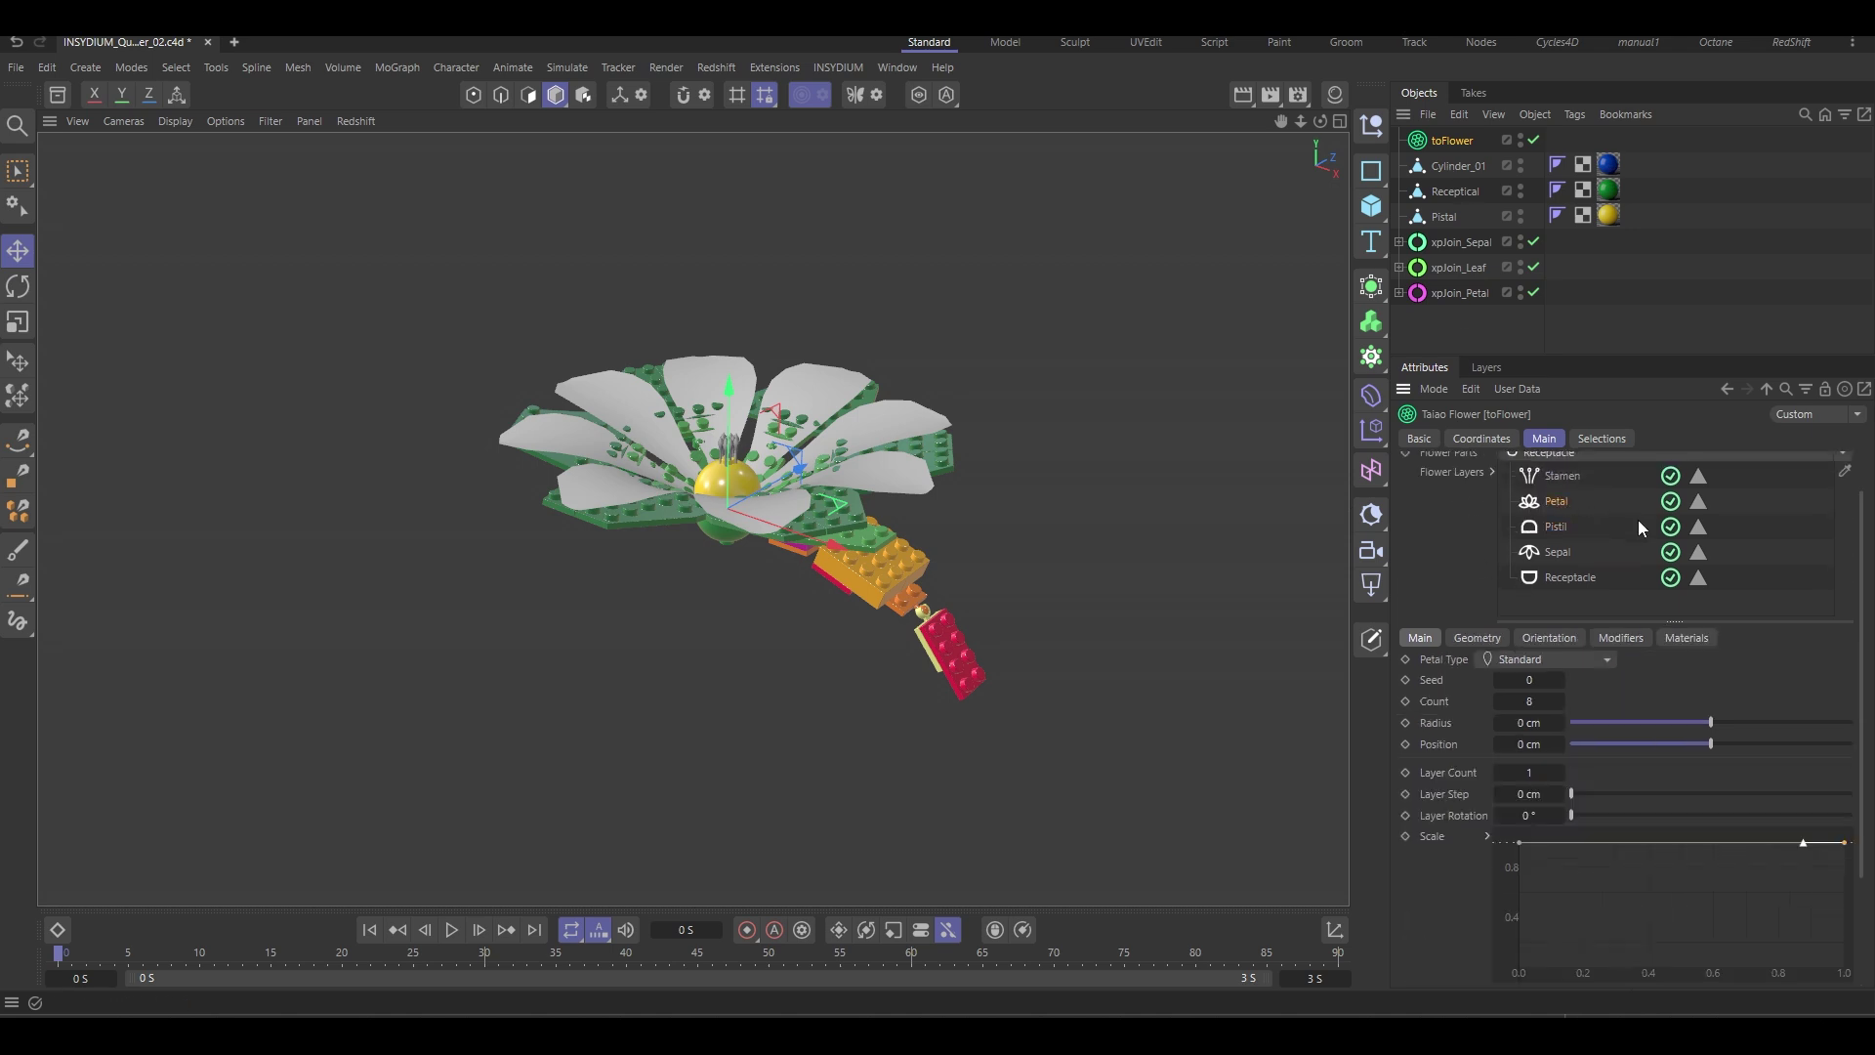
pyautogui.scroll(-3, 1440, 869)
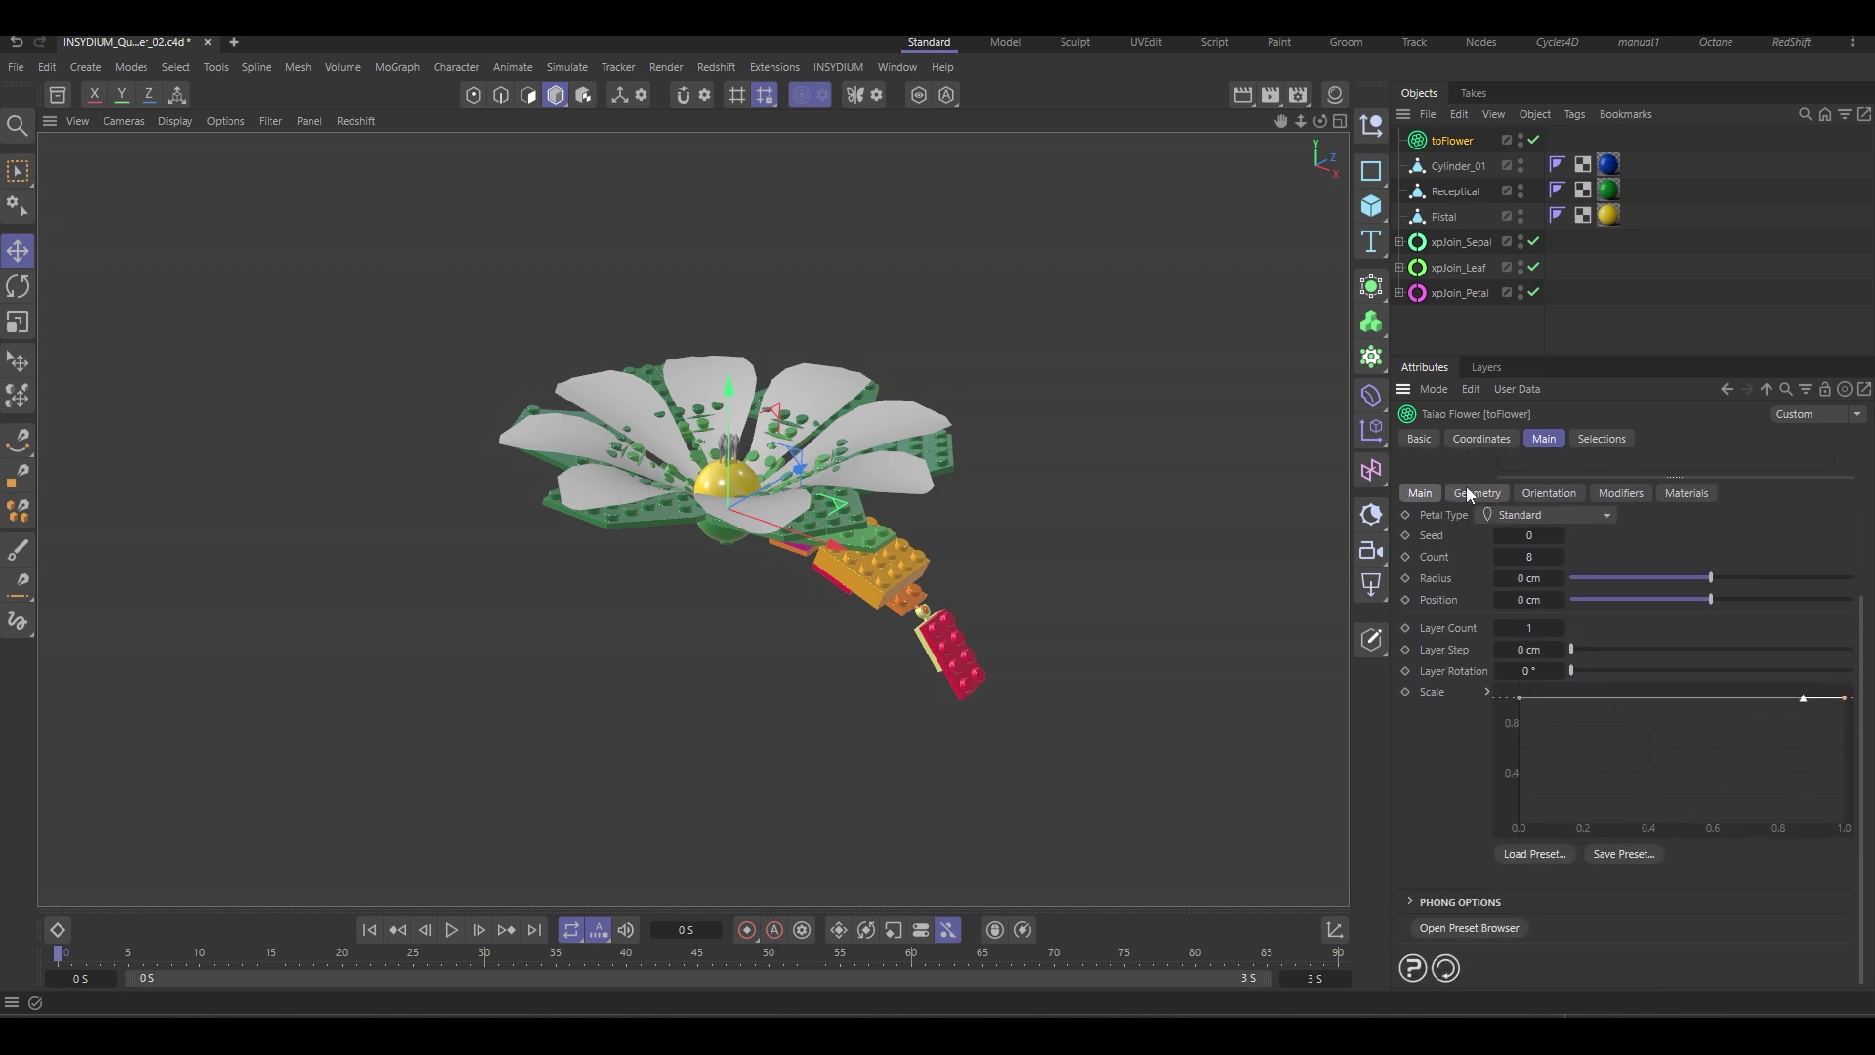
pyautogui.click(1472, 494)
pyautogui.scroll(-2, 1469, 496)
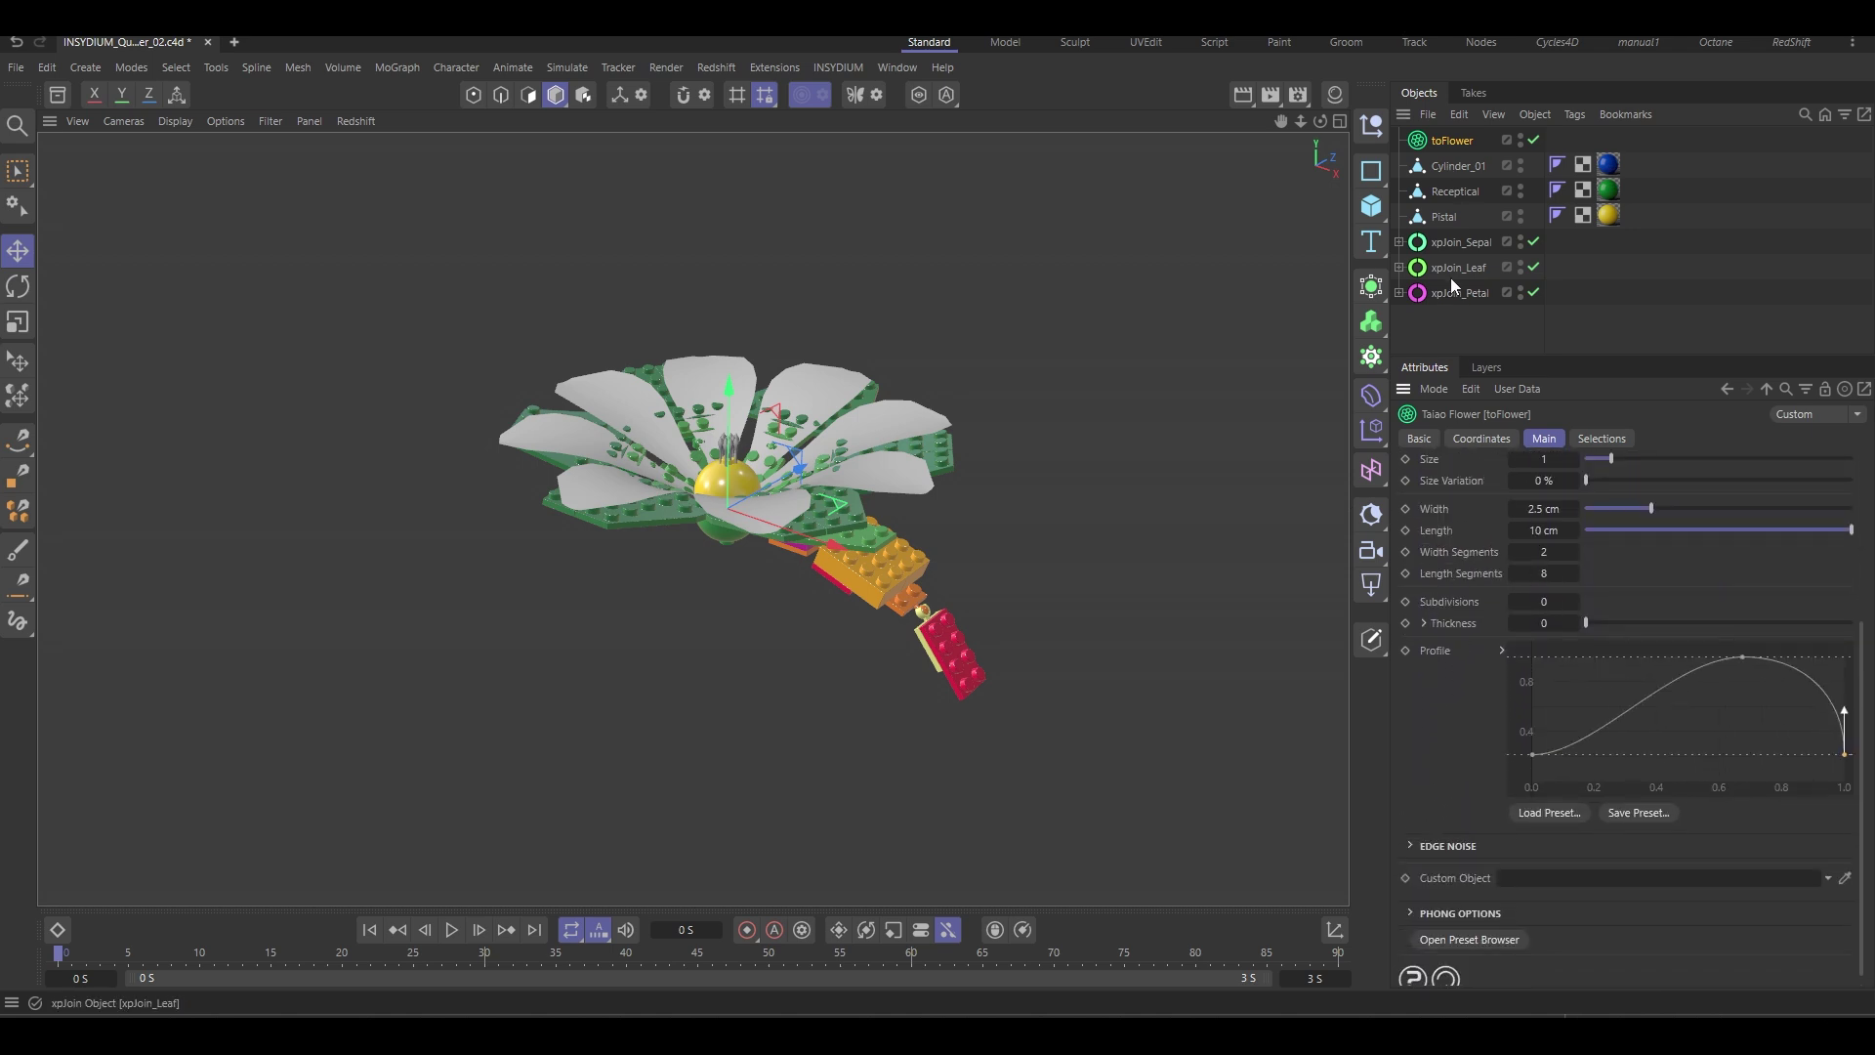
pyautogui.moveTo(1455, 293); pyautogui.dragTo(1526, 881)
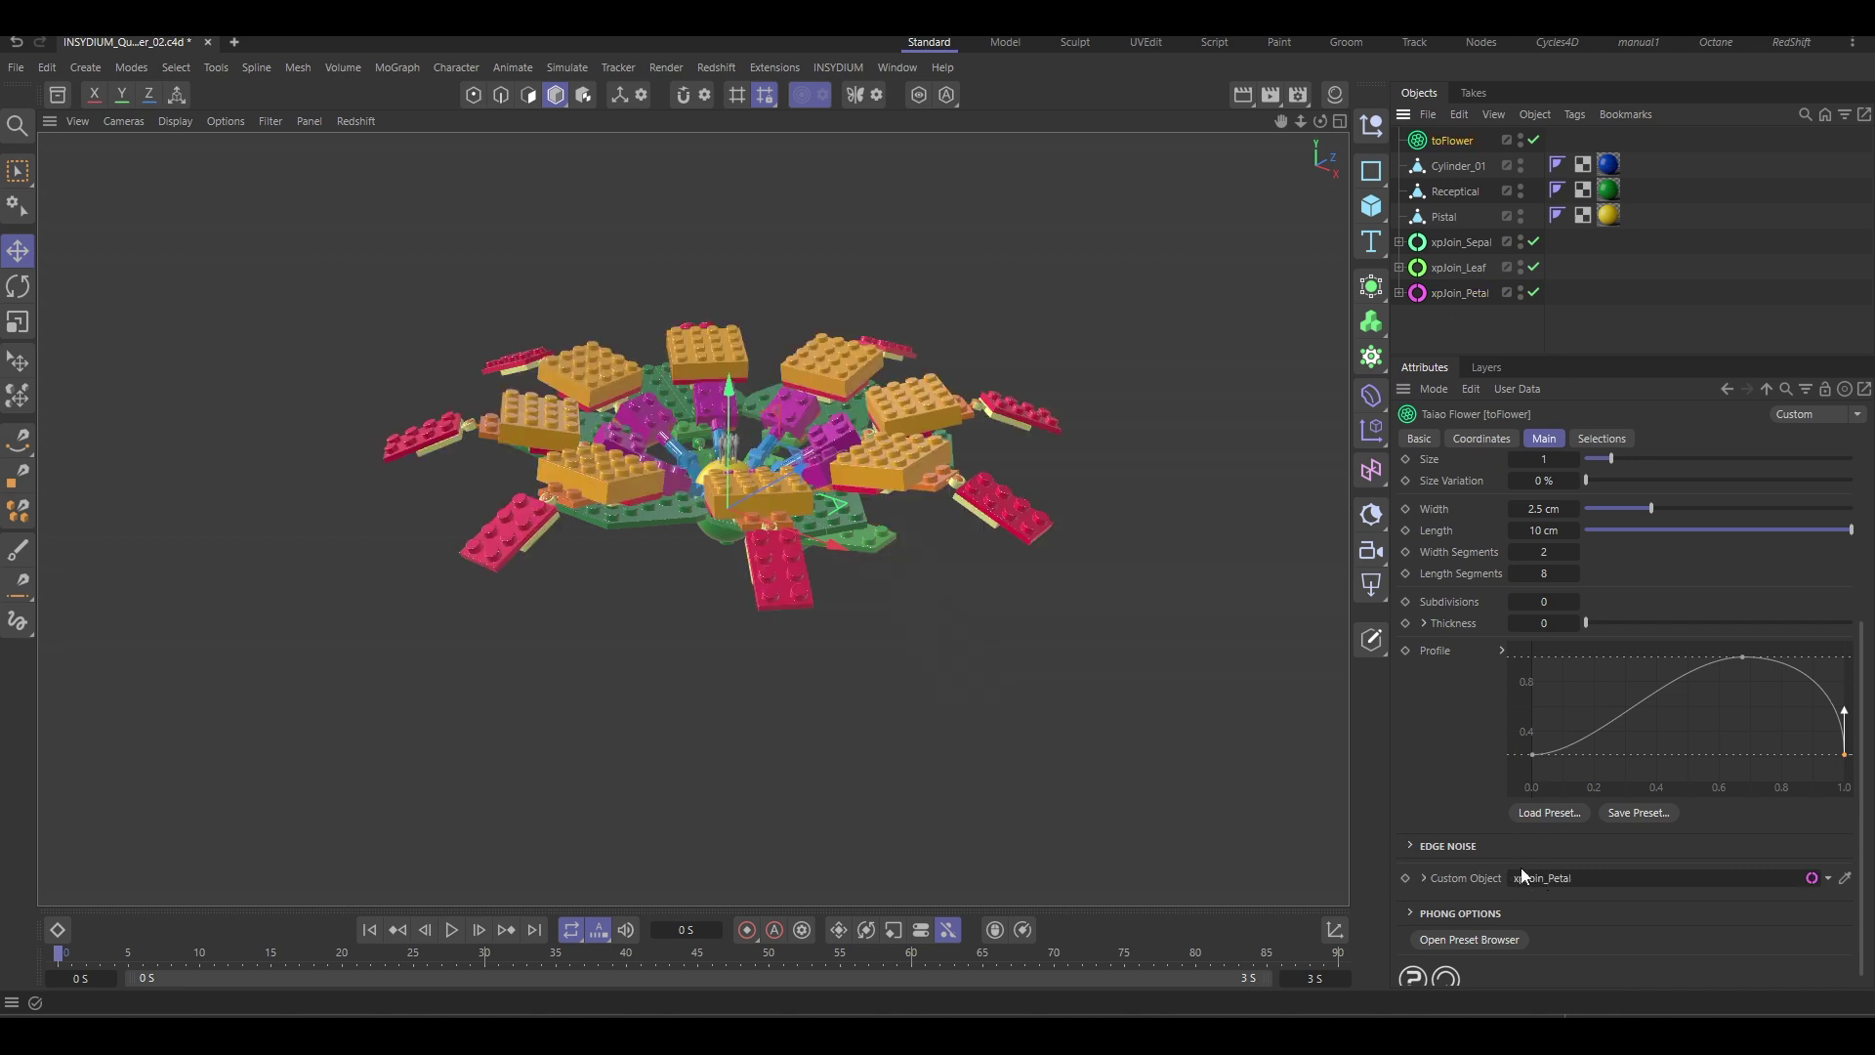
# Disable the flower's Stamen layer and hide the xpJoin_Leaf object.
pyautogui.scroll(5, 1467, 742)
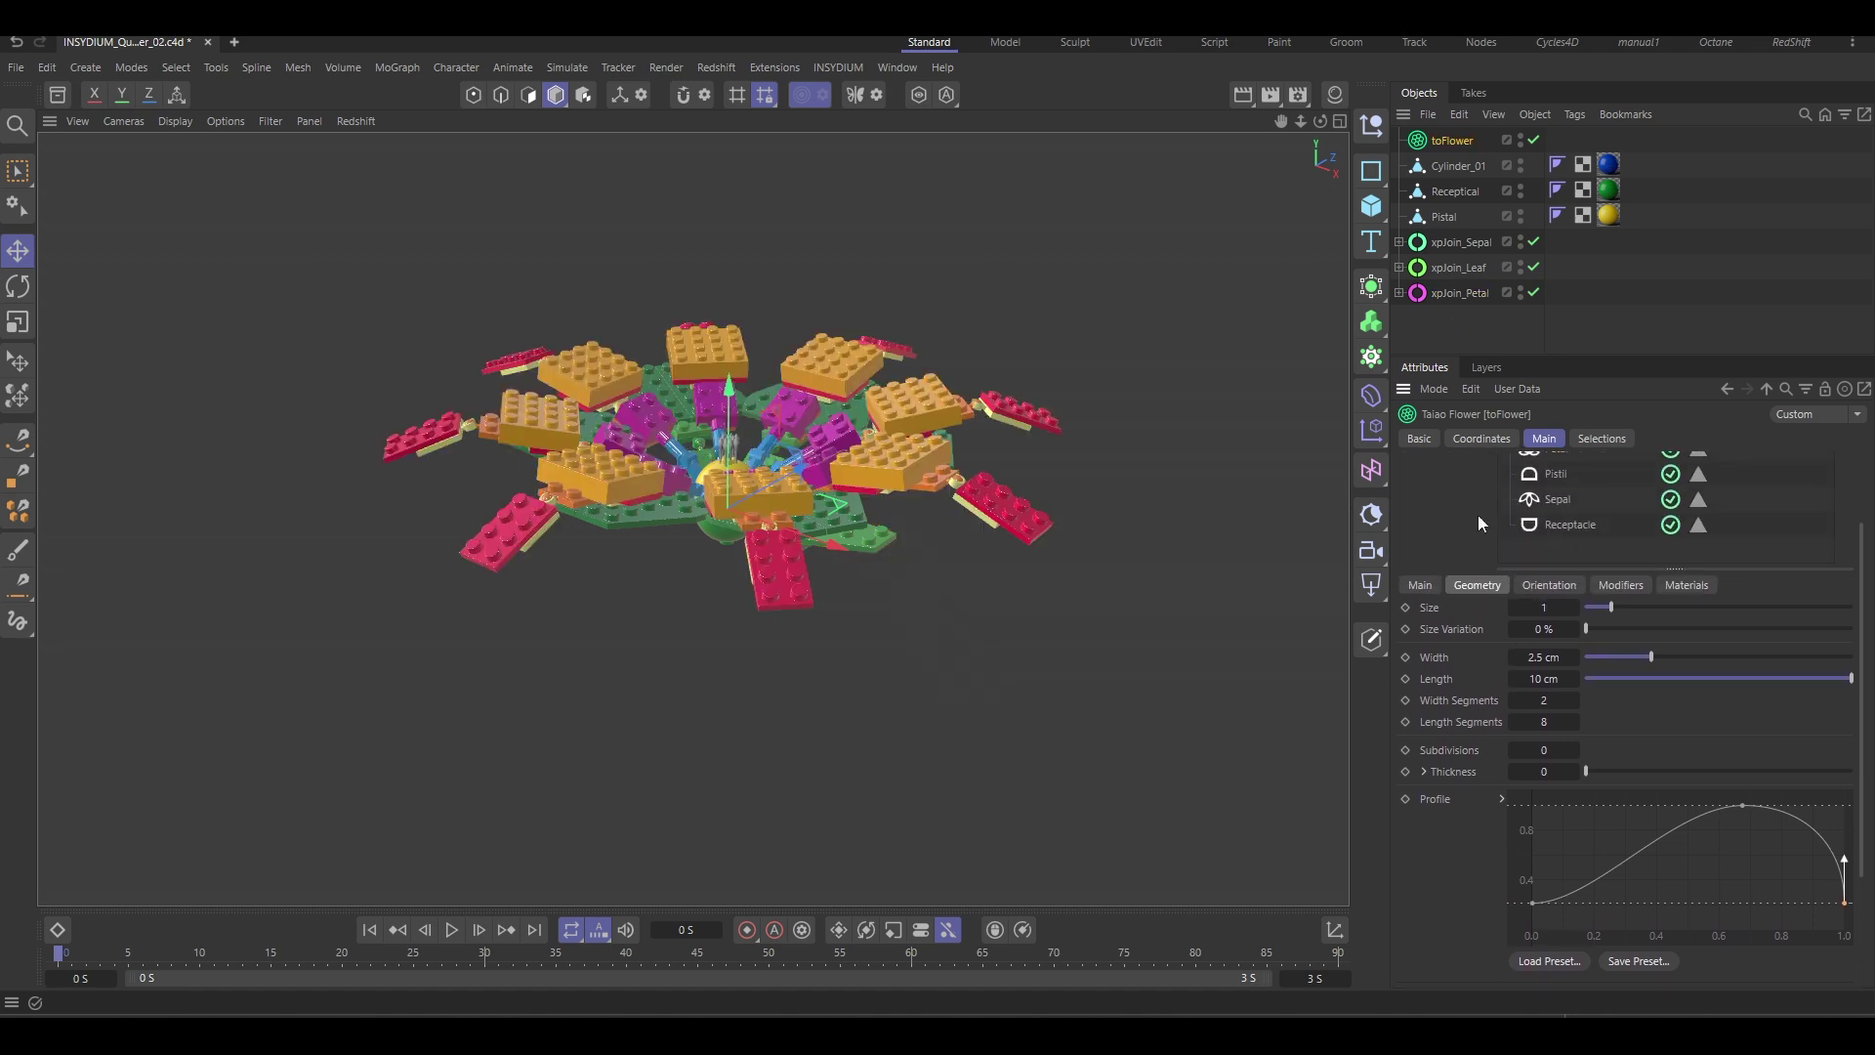
pyautogui.scroll(1, 1487, 566)
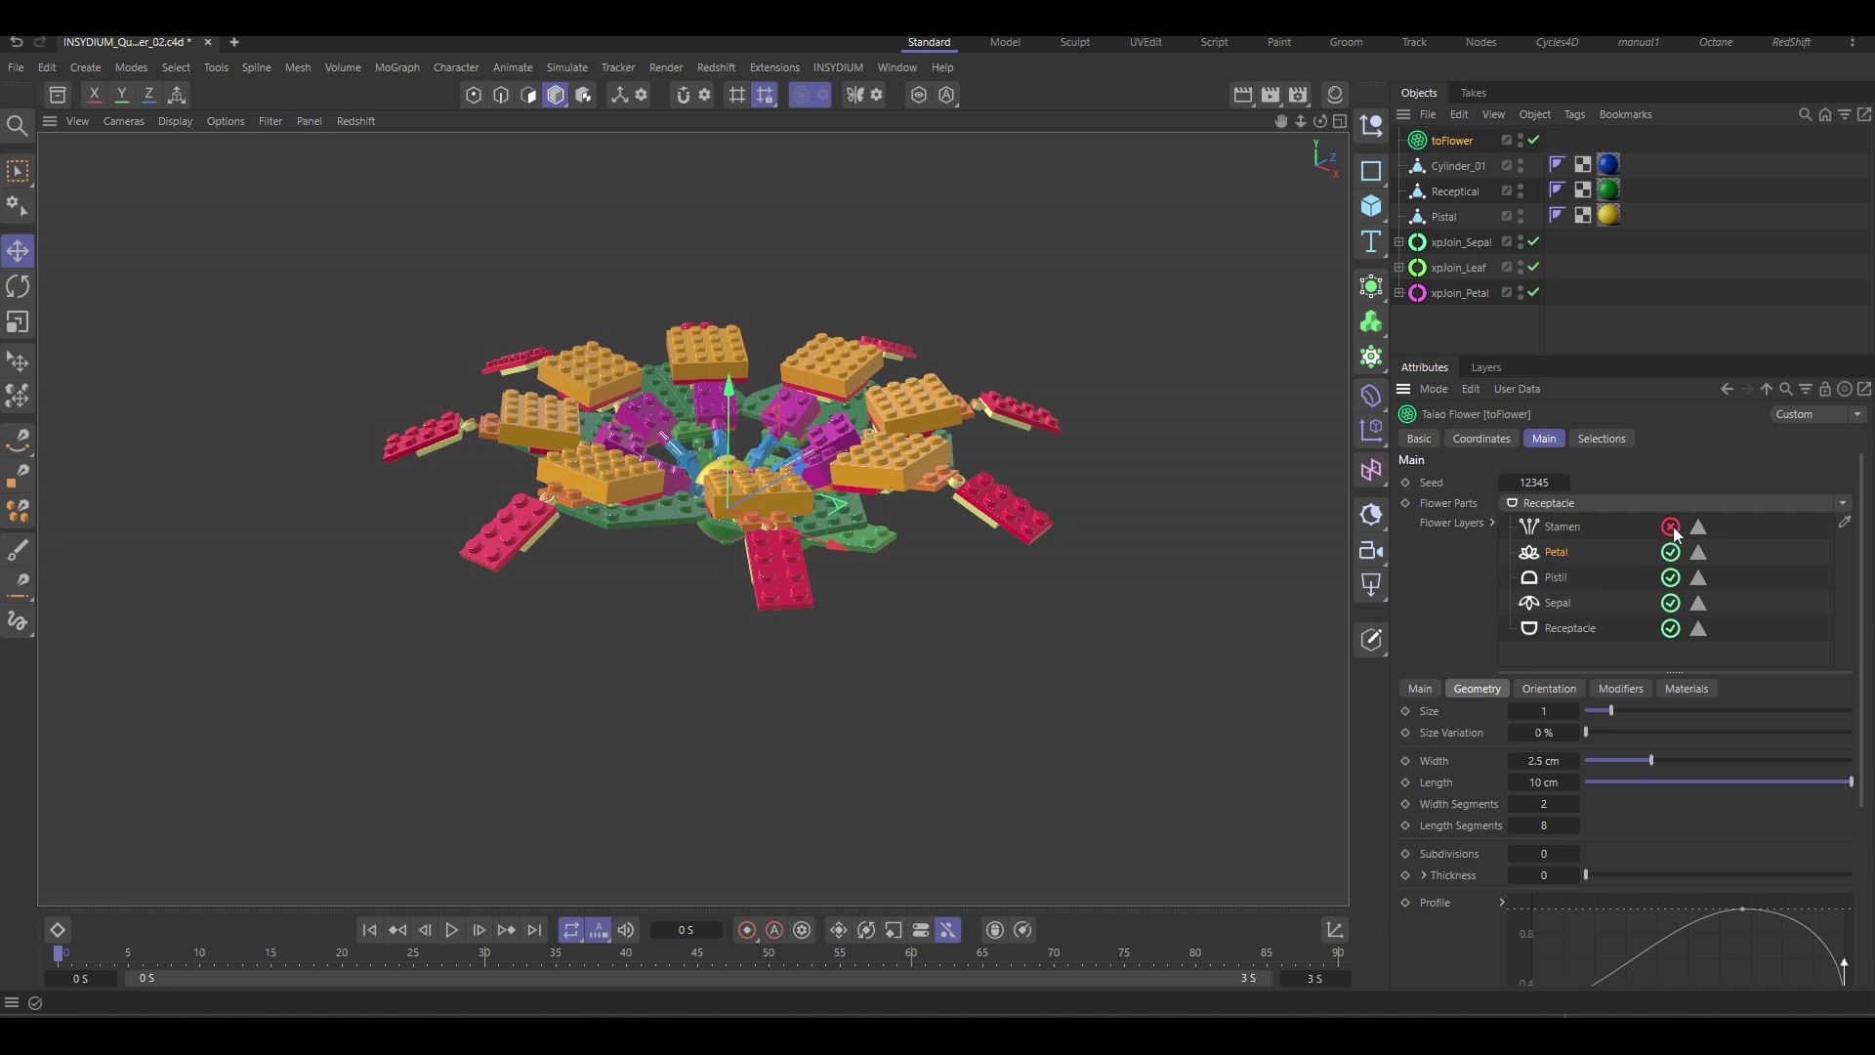
pyautogui.keyDown('alt'); pyautogui.moveTo(738, 544); pyautogui.dragTo(769, 400); pyautogui.keyUp('alt')
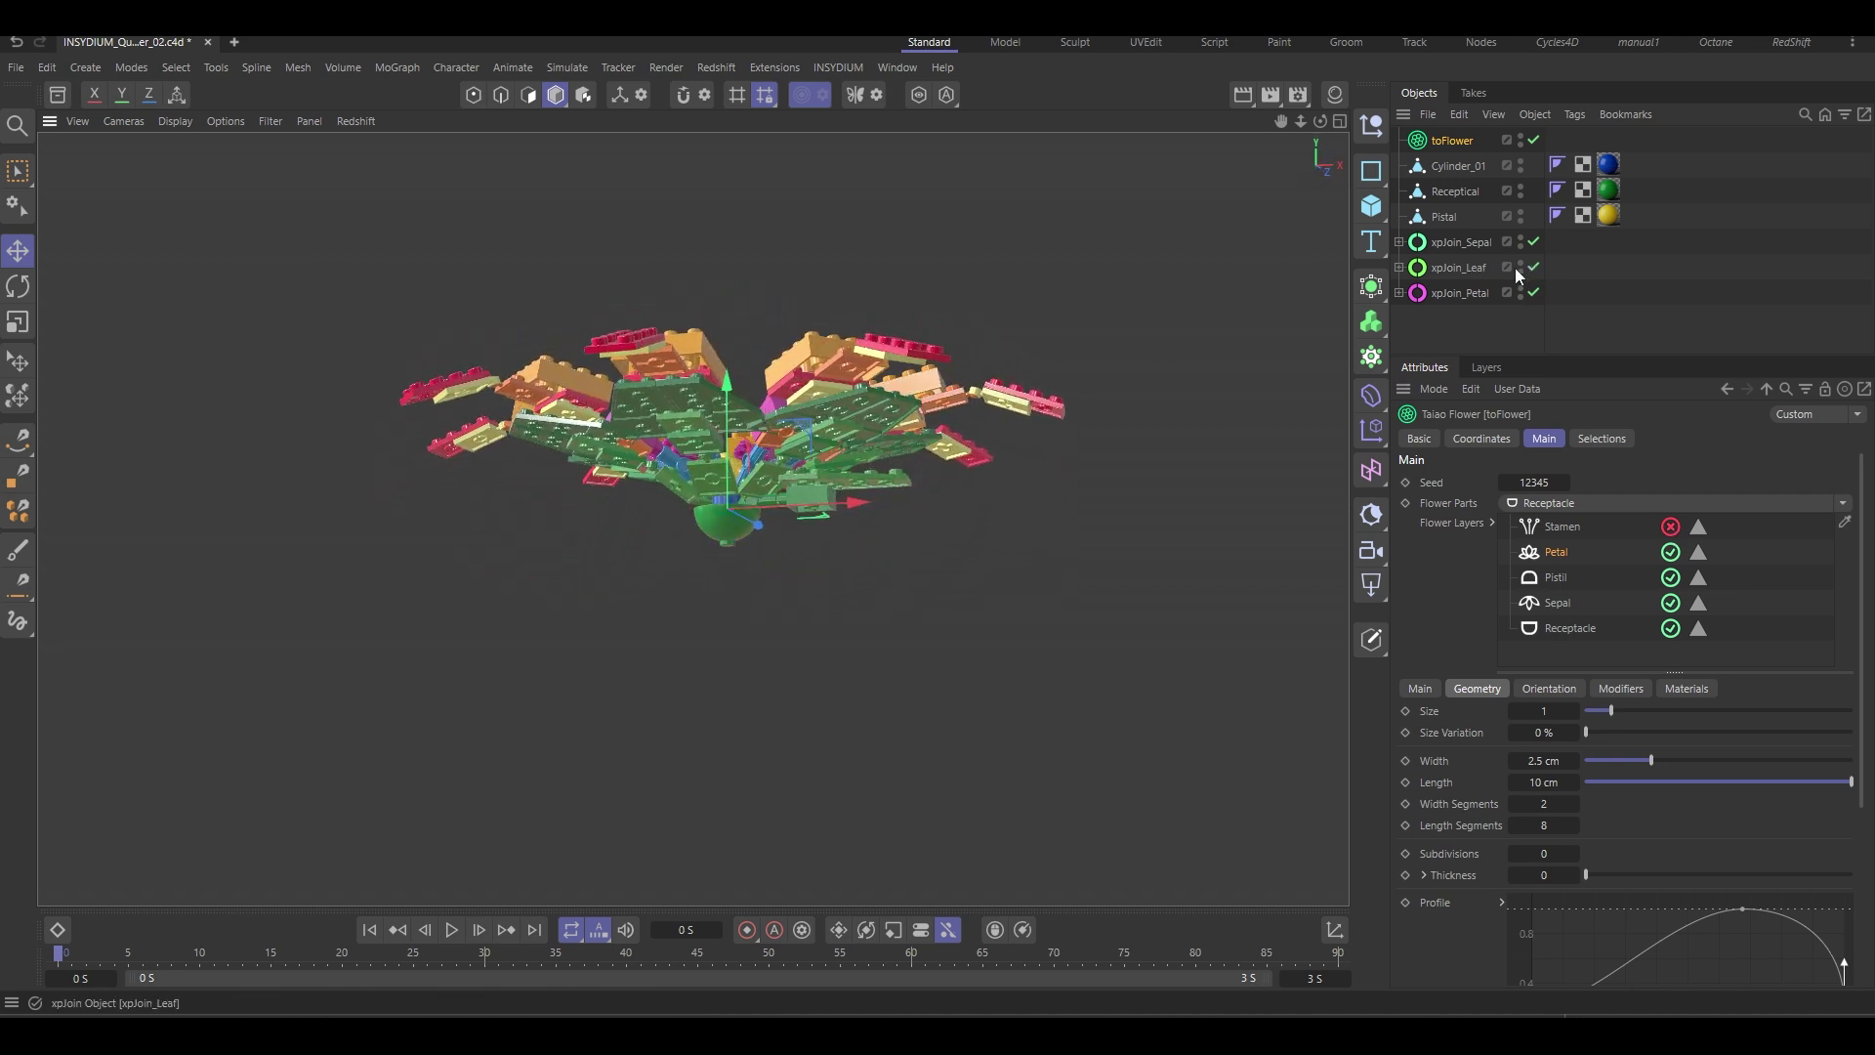
pyautogui.keyDown('alt'); pyautogui.click(1519, 267); pyautogui.keyUp('alt')
pyautogui.keyDown('alt'); pyautogui.click(1520, 267); pyautogui.keyUp('alt')
pyautogui.click(1463, 320)
# Raise the flower's Receptacle layer to a position of 0.5 cm.
pyautogui.keyDown('alt'); pyautogui.moveTo(699, 548); pyautogui.dragTo(832, 508, button='right'); pyautogui.keyUp('alt')
pyautogui.keyDown('alt'); pyautogui.moveTo(832, 508); pyautogui.dragTo(1106, 614); pyautogui.keyUp('alt')
pyautogui.click(799, 473)
pyautogui.click(1569, 631)
pyautogui.scroll(-3, 1474, 646)
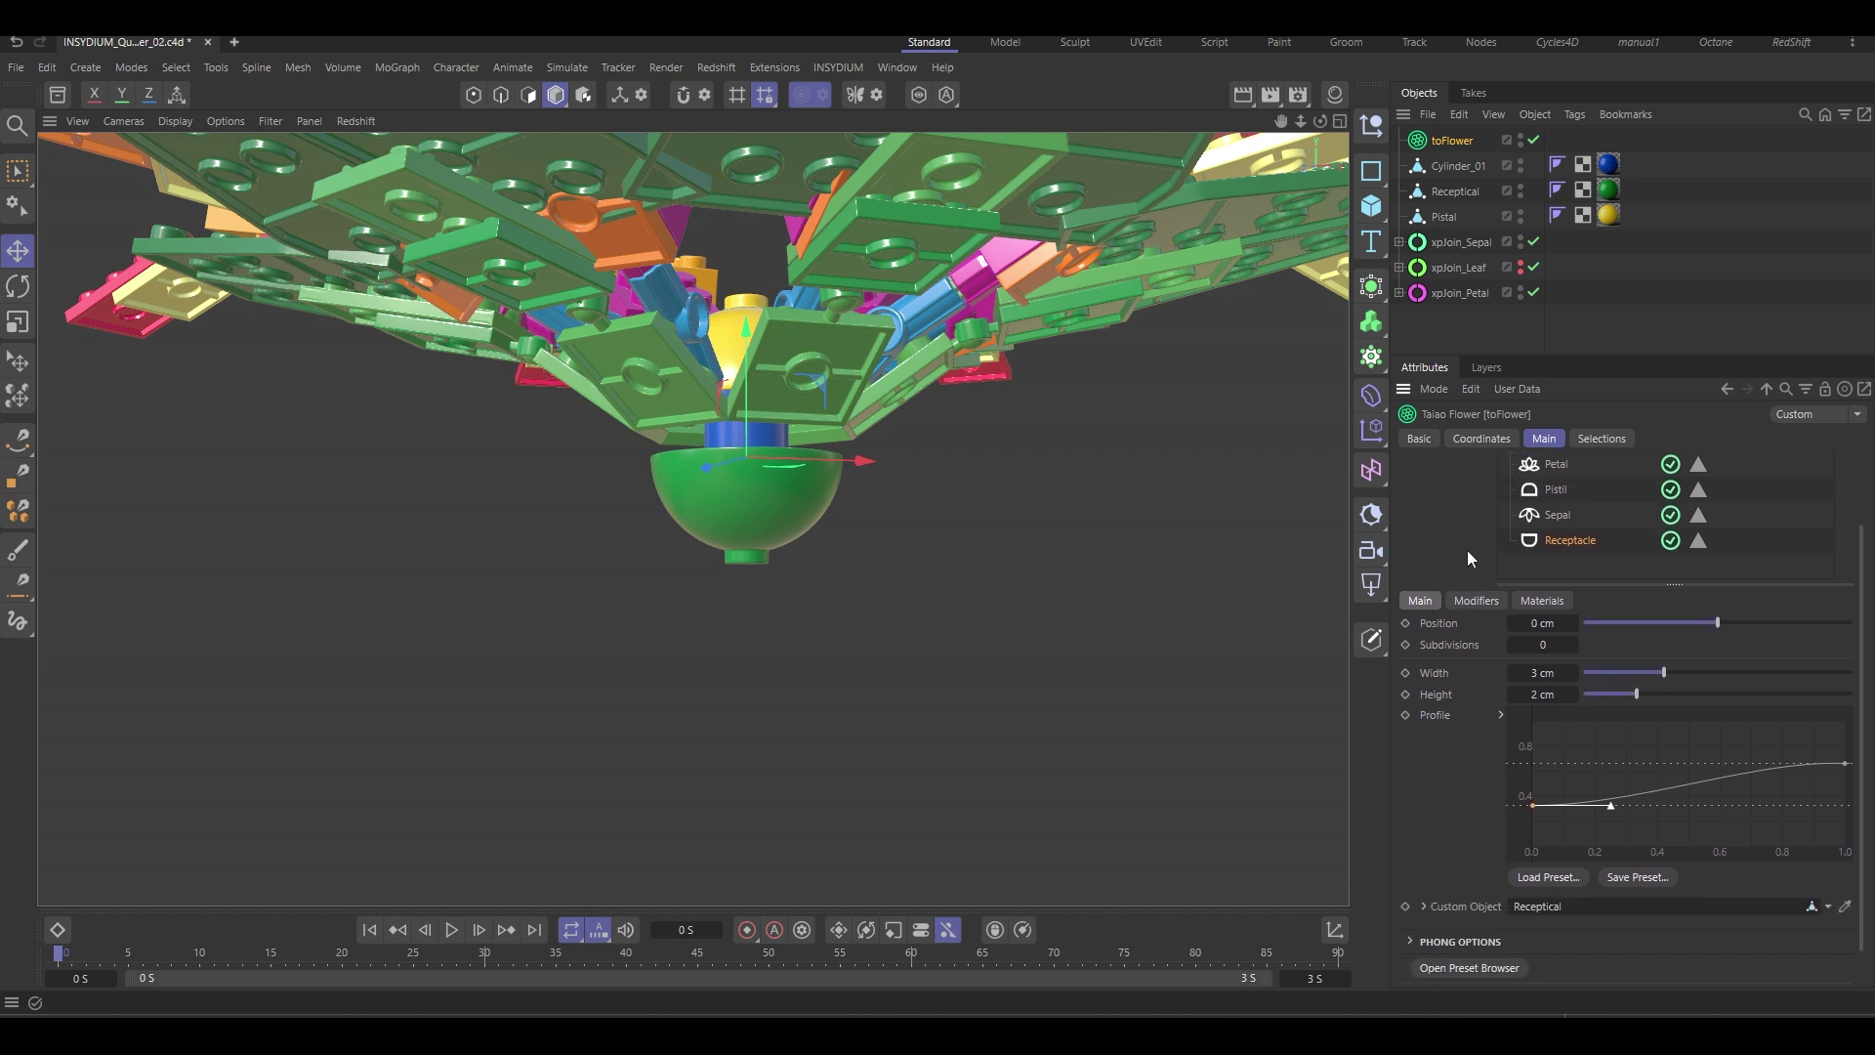
pyautogui.click(1722, 621)
pyautogui.keyDown('alt'); pyautogui.moveTo(904, 467); pyautogui.dragTo(1045, 473); pyautogui.keyUp('alt')
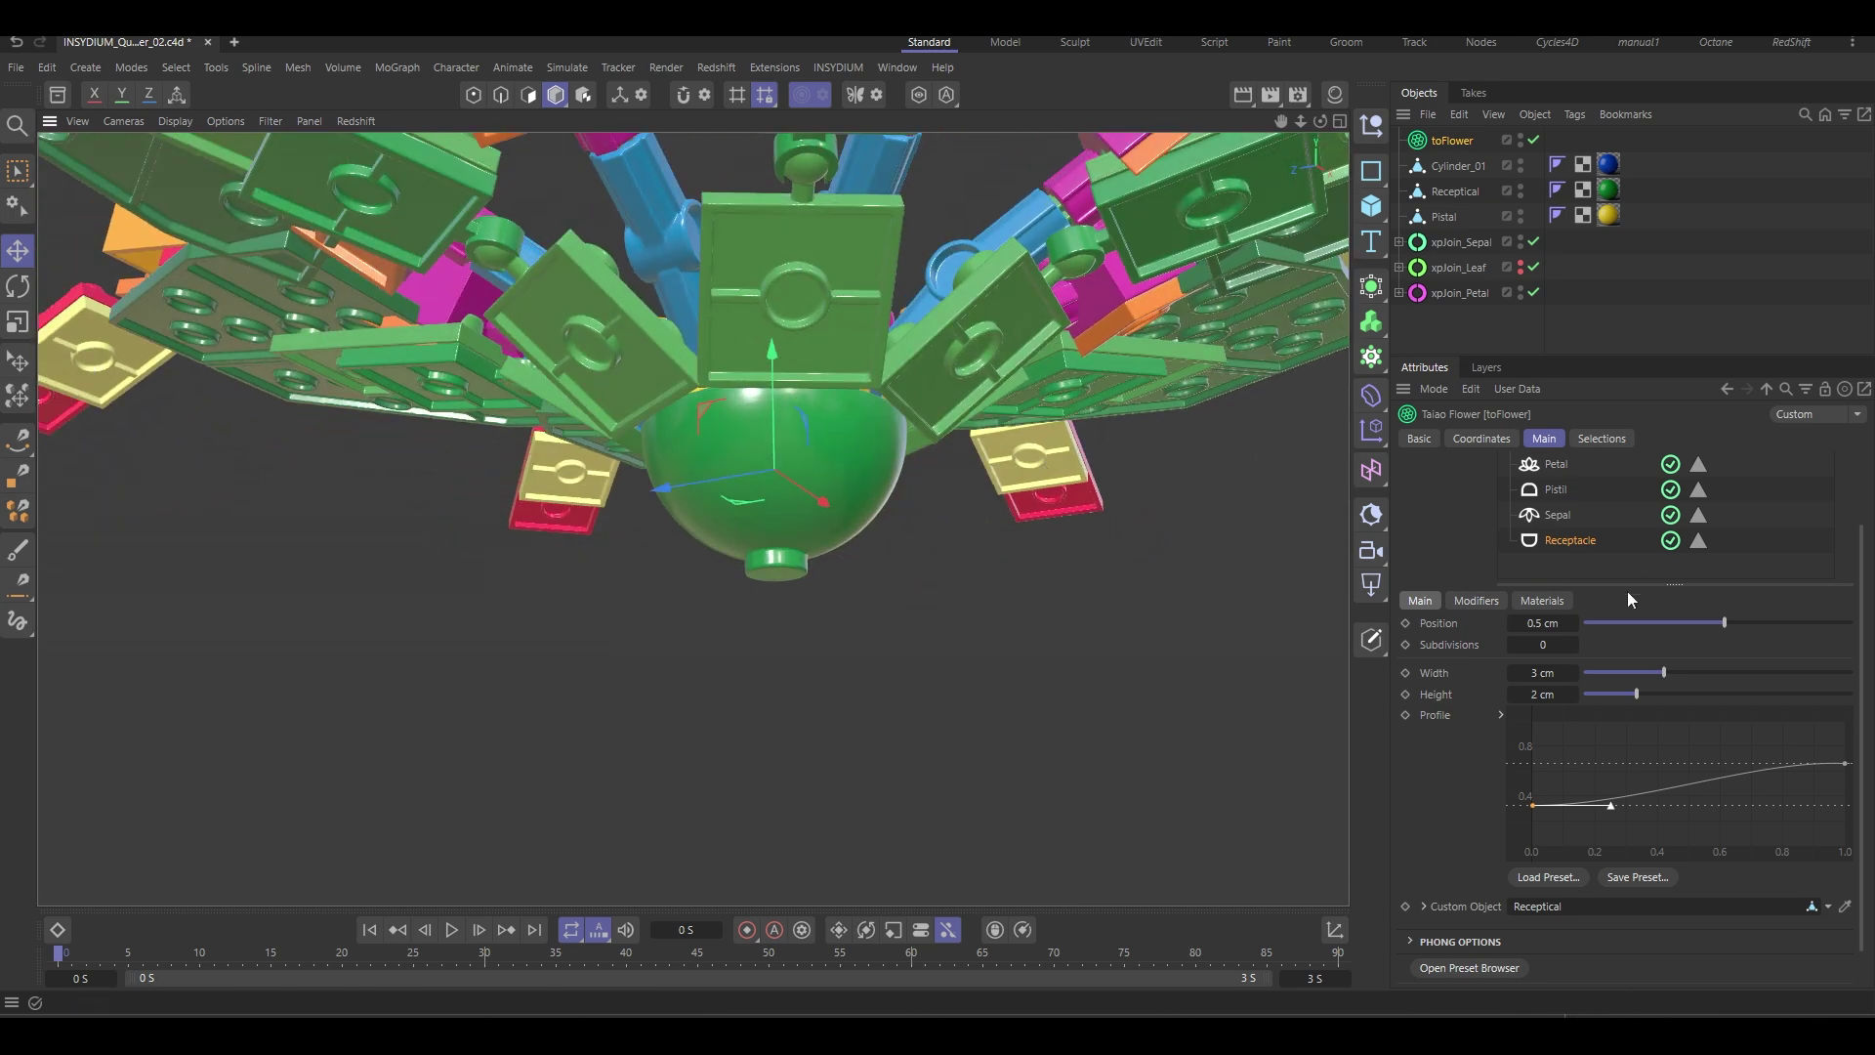
# Disable the Sepal layer and set the Receptacle layer's position to 0.9 cm to meet the yellow pistil.
pyautogui.click(1670, 515)
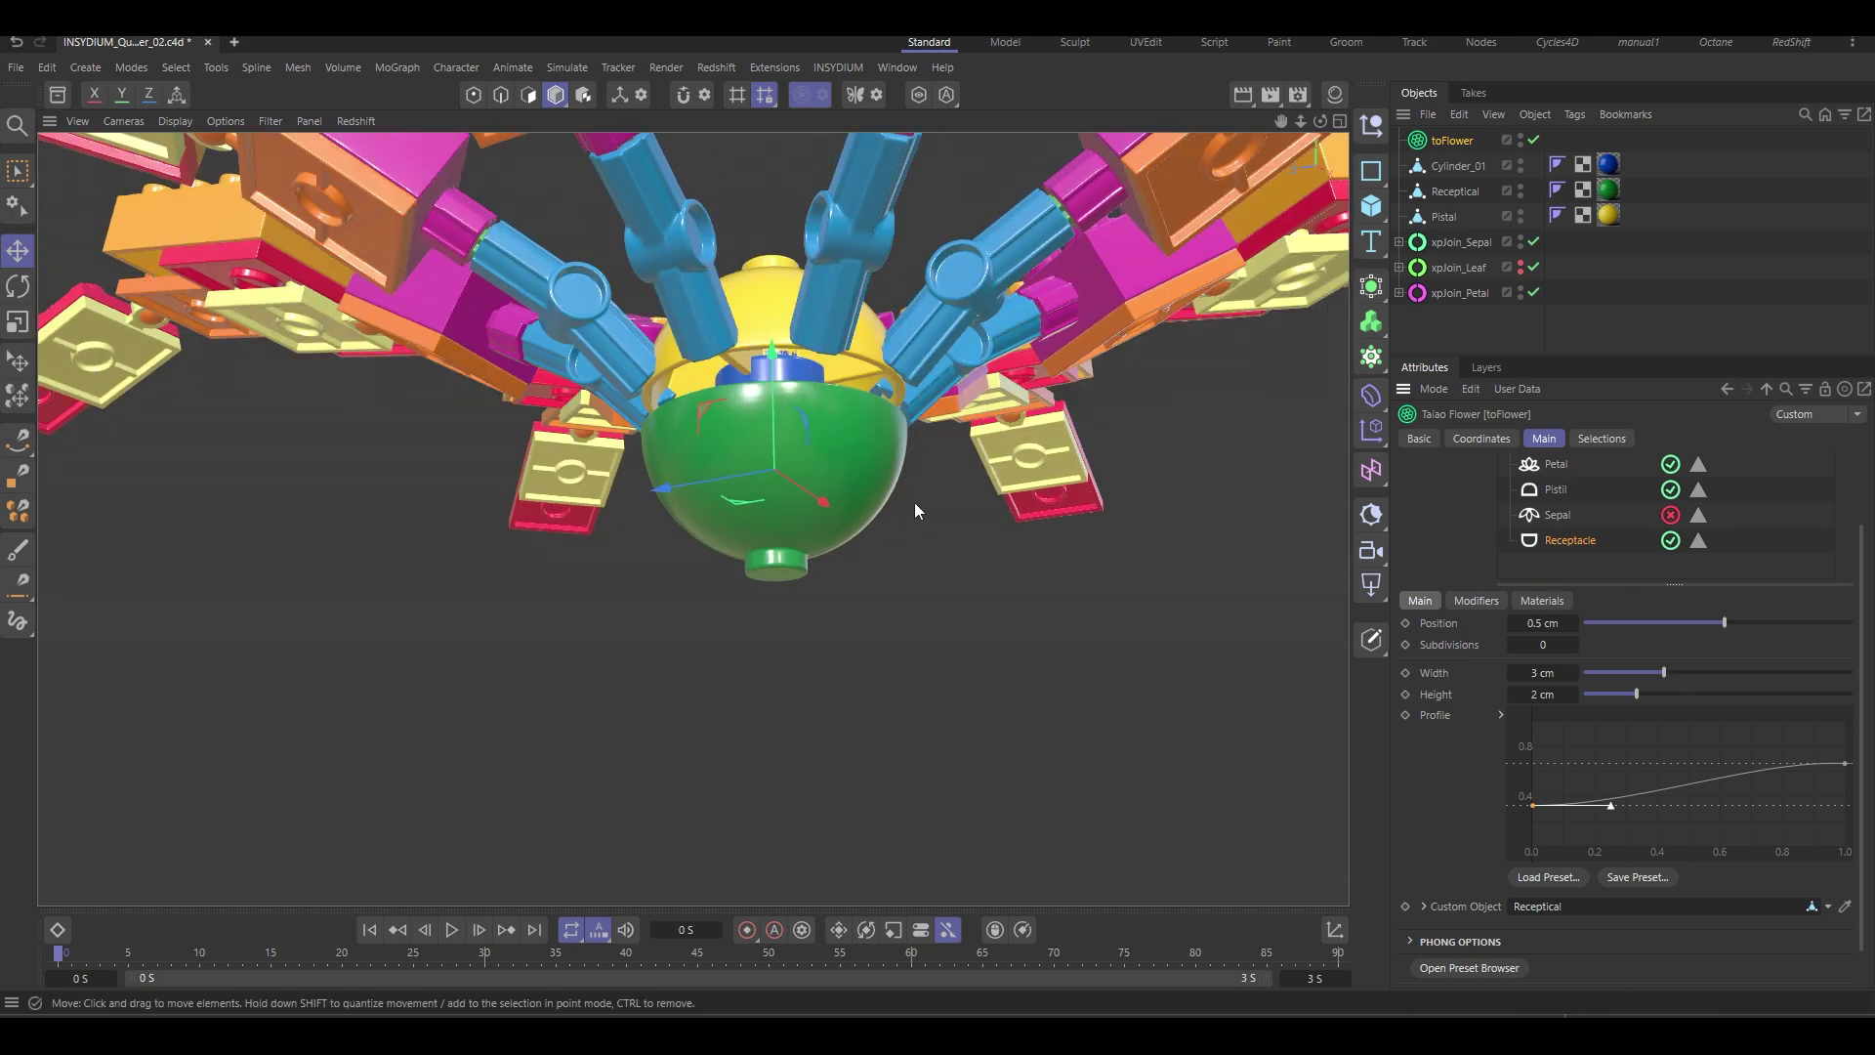
pyautogui.keyDown('alt'); pyautogui.moveTo(916, 566); pyautogui.dragTo(913, 573, button='middle'); pyautogui.keyUp('alt')
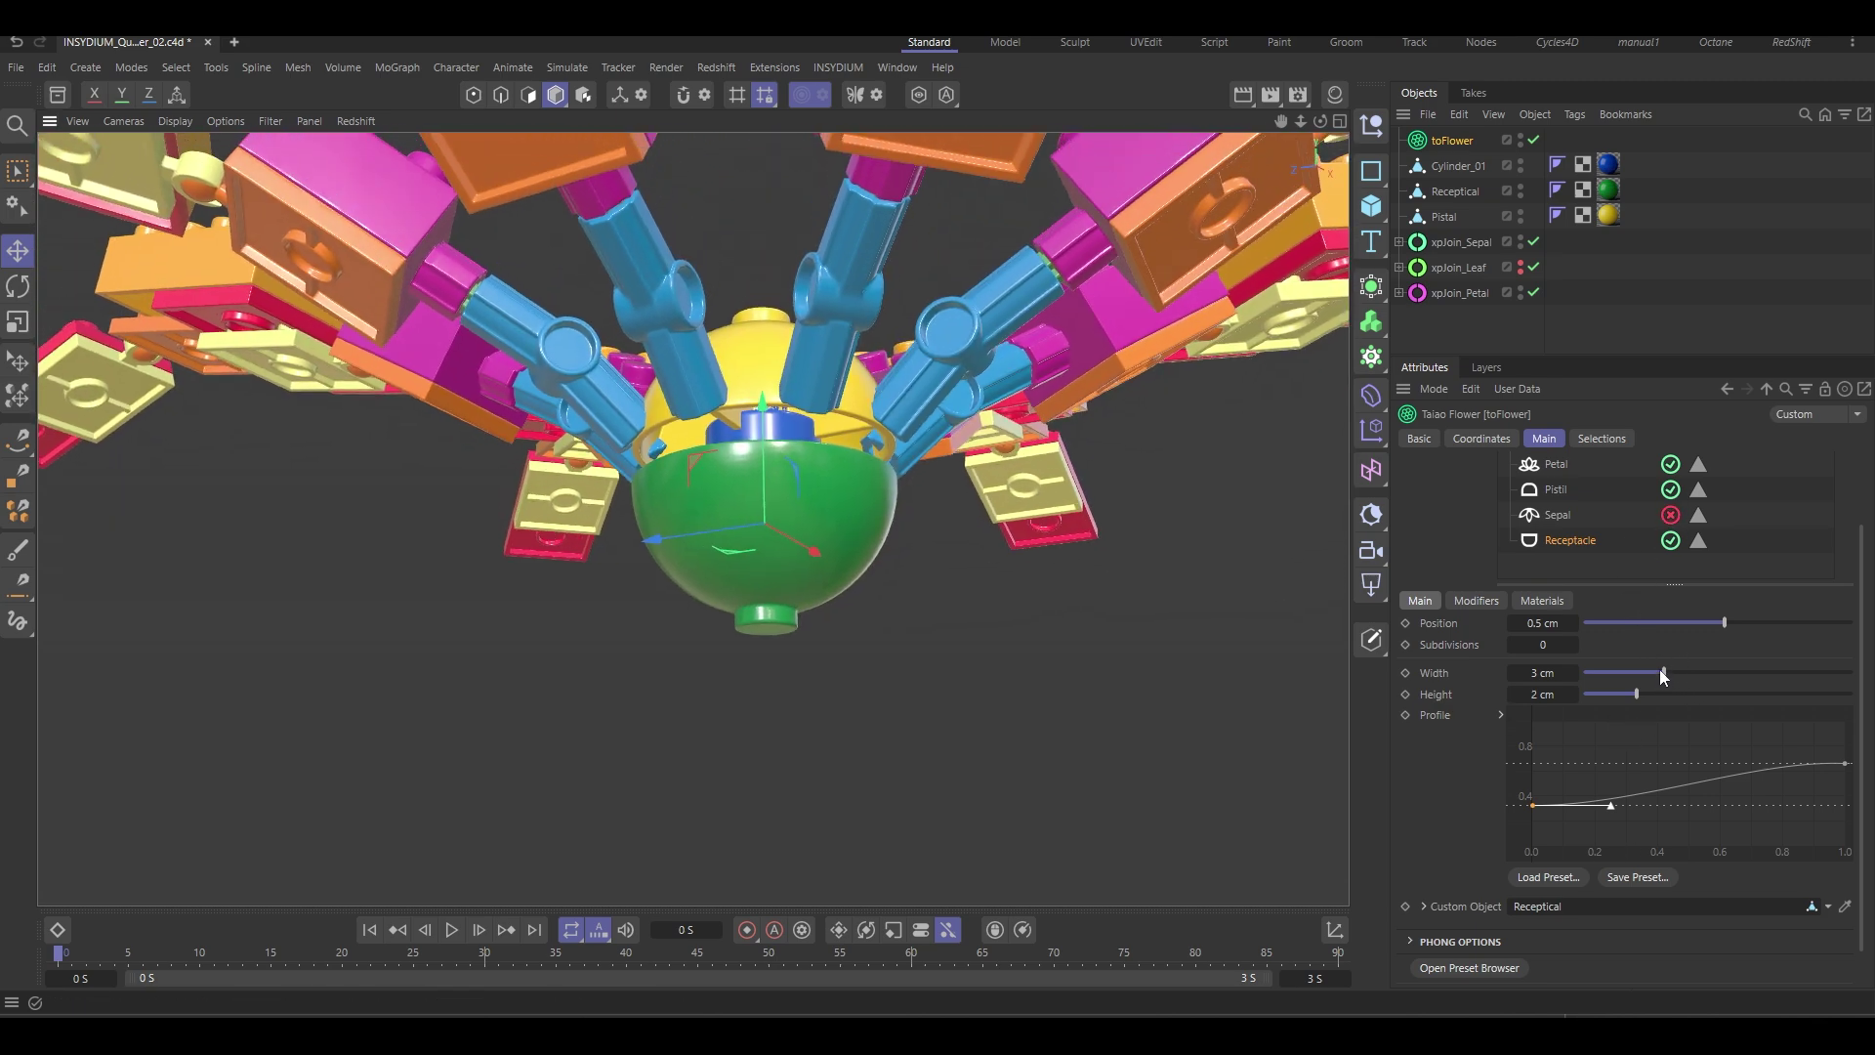
pyautogui.moveTo(1719, 622); pyautogui.dragTo(1727, 620)
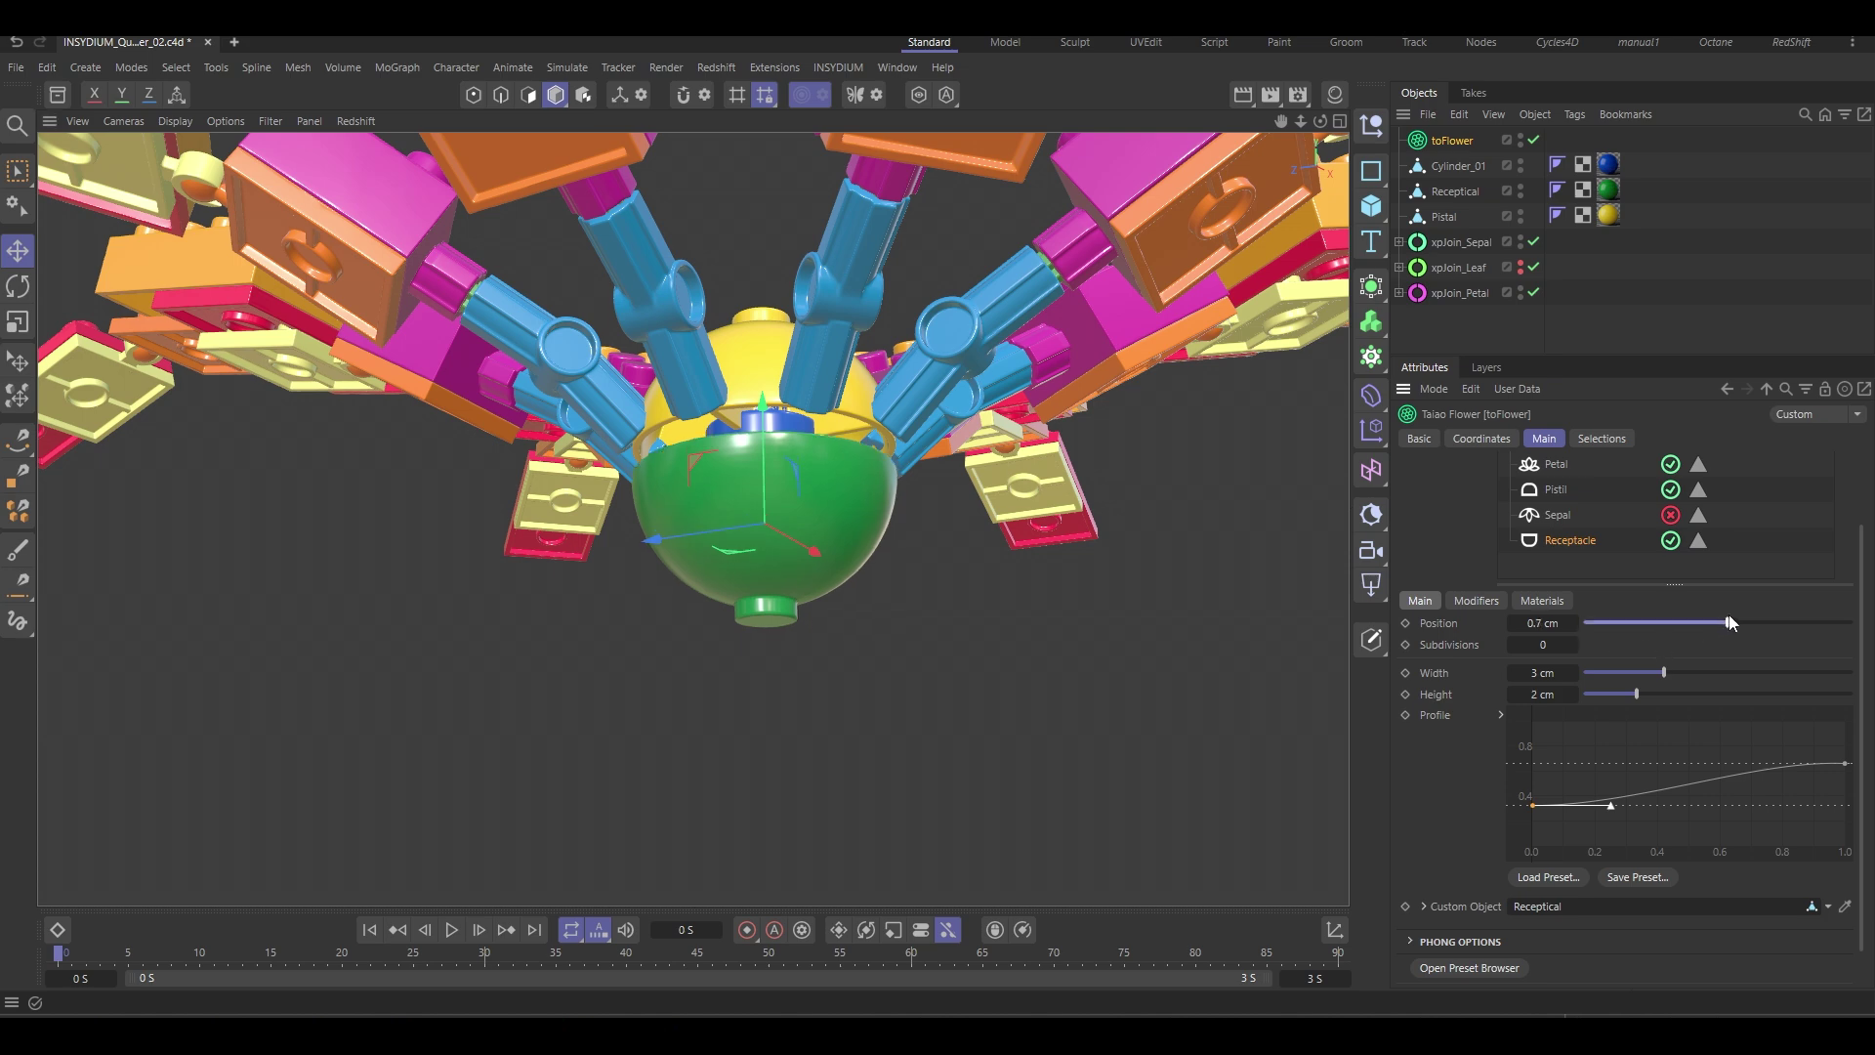
pyautogui.moveTo(1729, 622); pyautogui.dragTo(1732, 621)
pyautogui.keyDown('alt'); pyautogui.moveTo(848, 547); pyautogui.dragTo(714, 620); pyautogui.keyUp('alt')
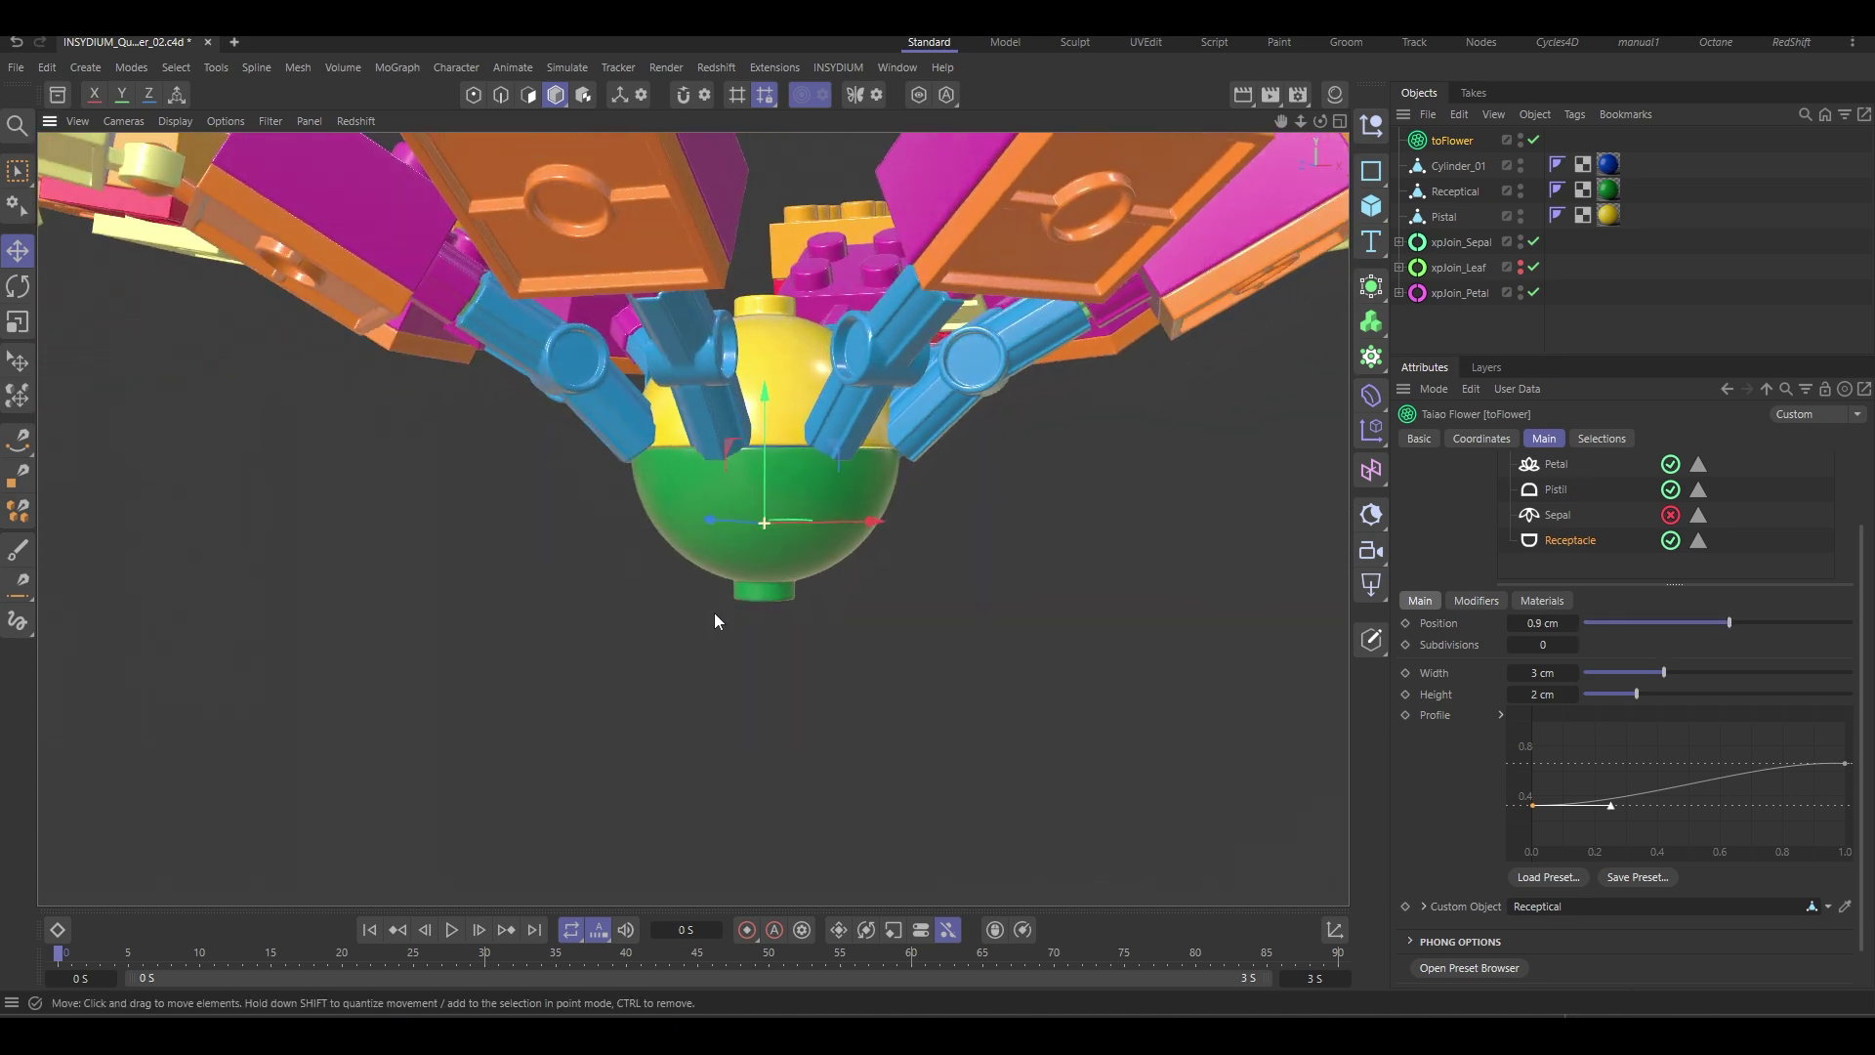
pyautogui.click(1575, 620)
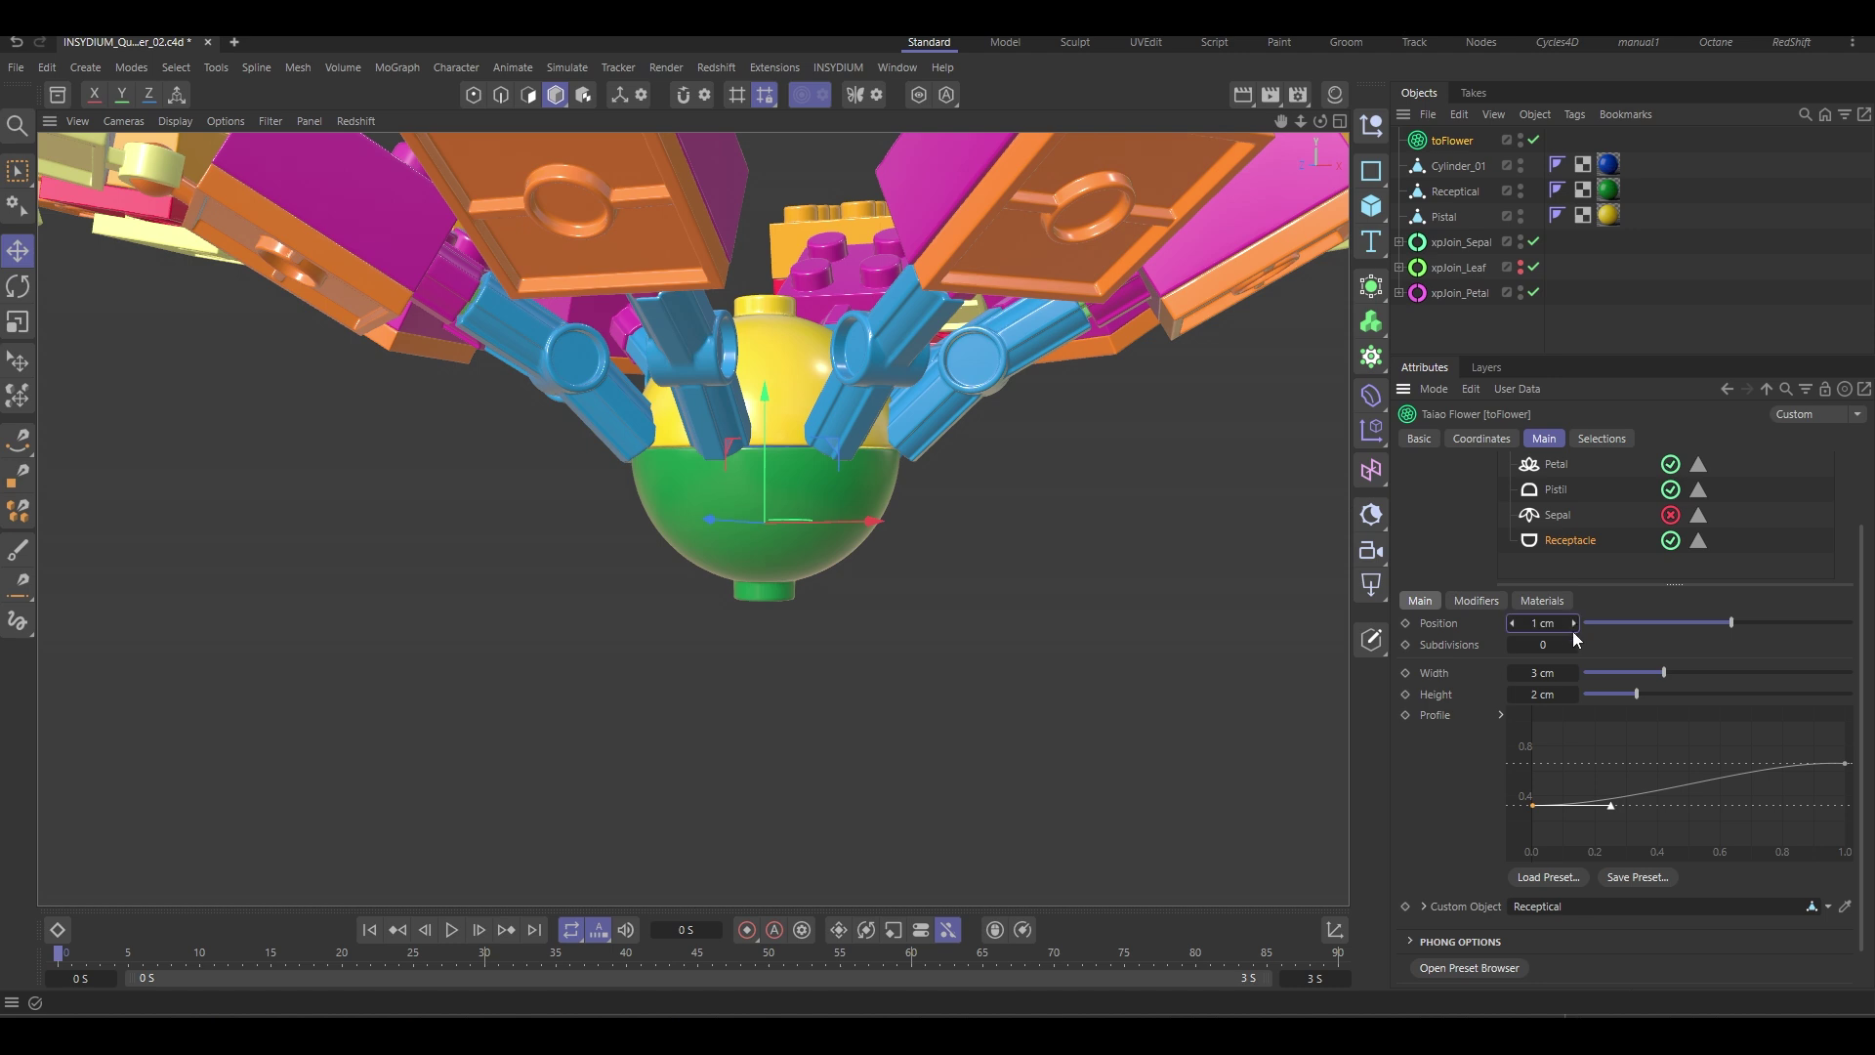
pyautogui.click(1514, 623)
pyautogui.keyDown('alt'); pyautogui.moveTo(830, 559); pyautogui.dragTo(863, 649); pyautogui.keyUp('alt')
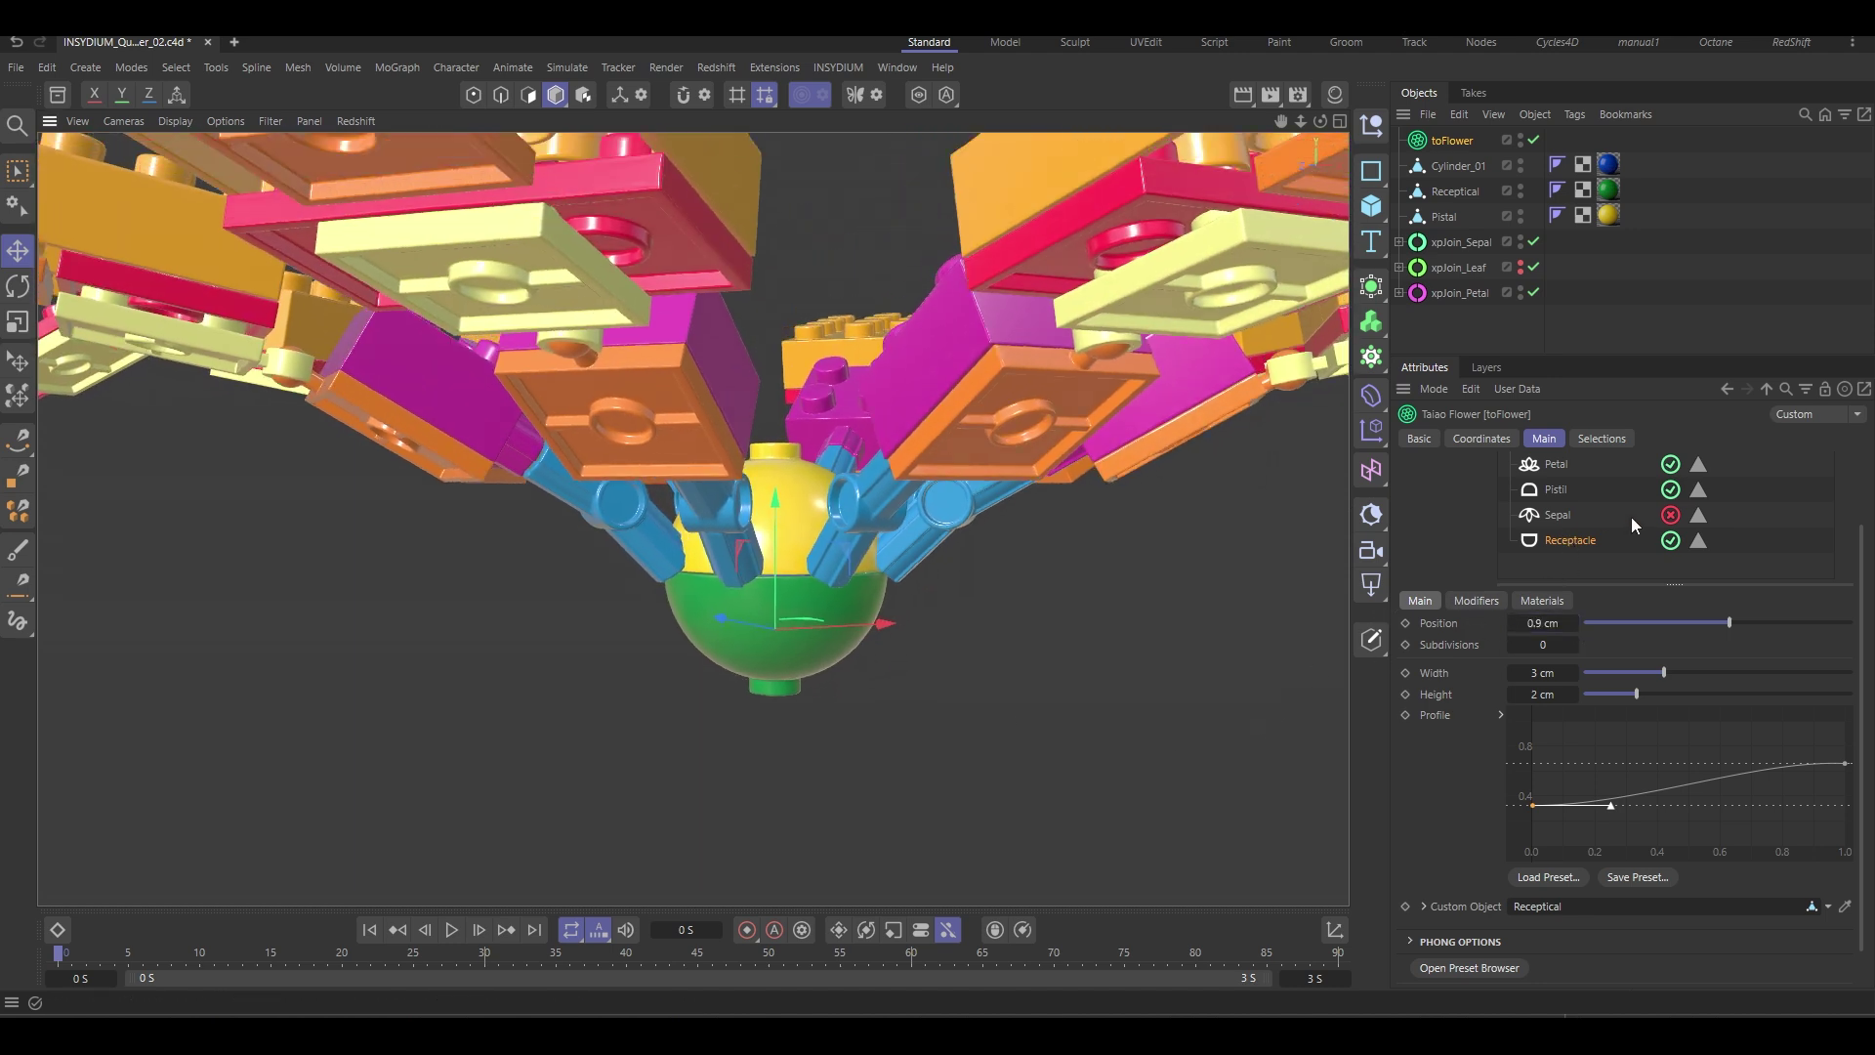
# Disable the Petal layer and turn the Sepal layer back on.
pyautogui.scroll(2, 1525, 498)
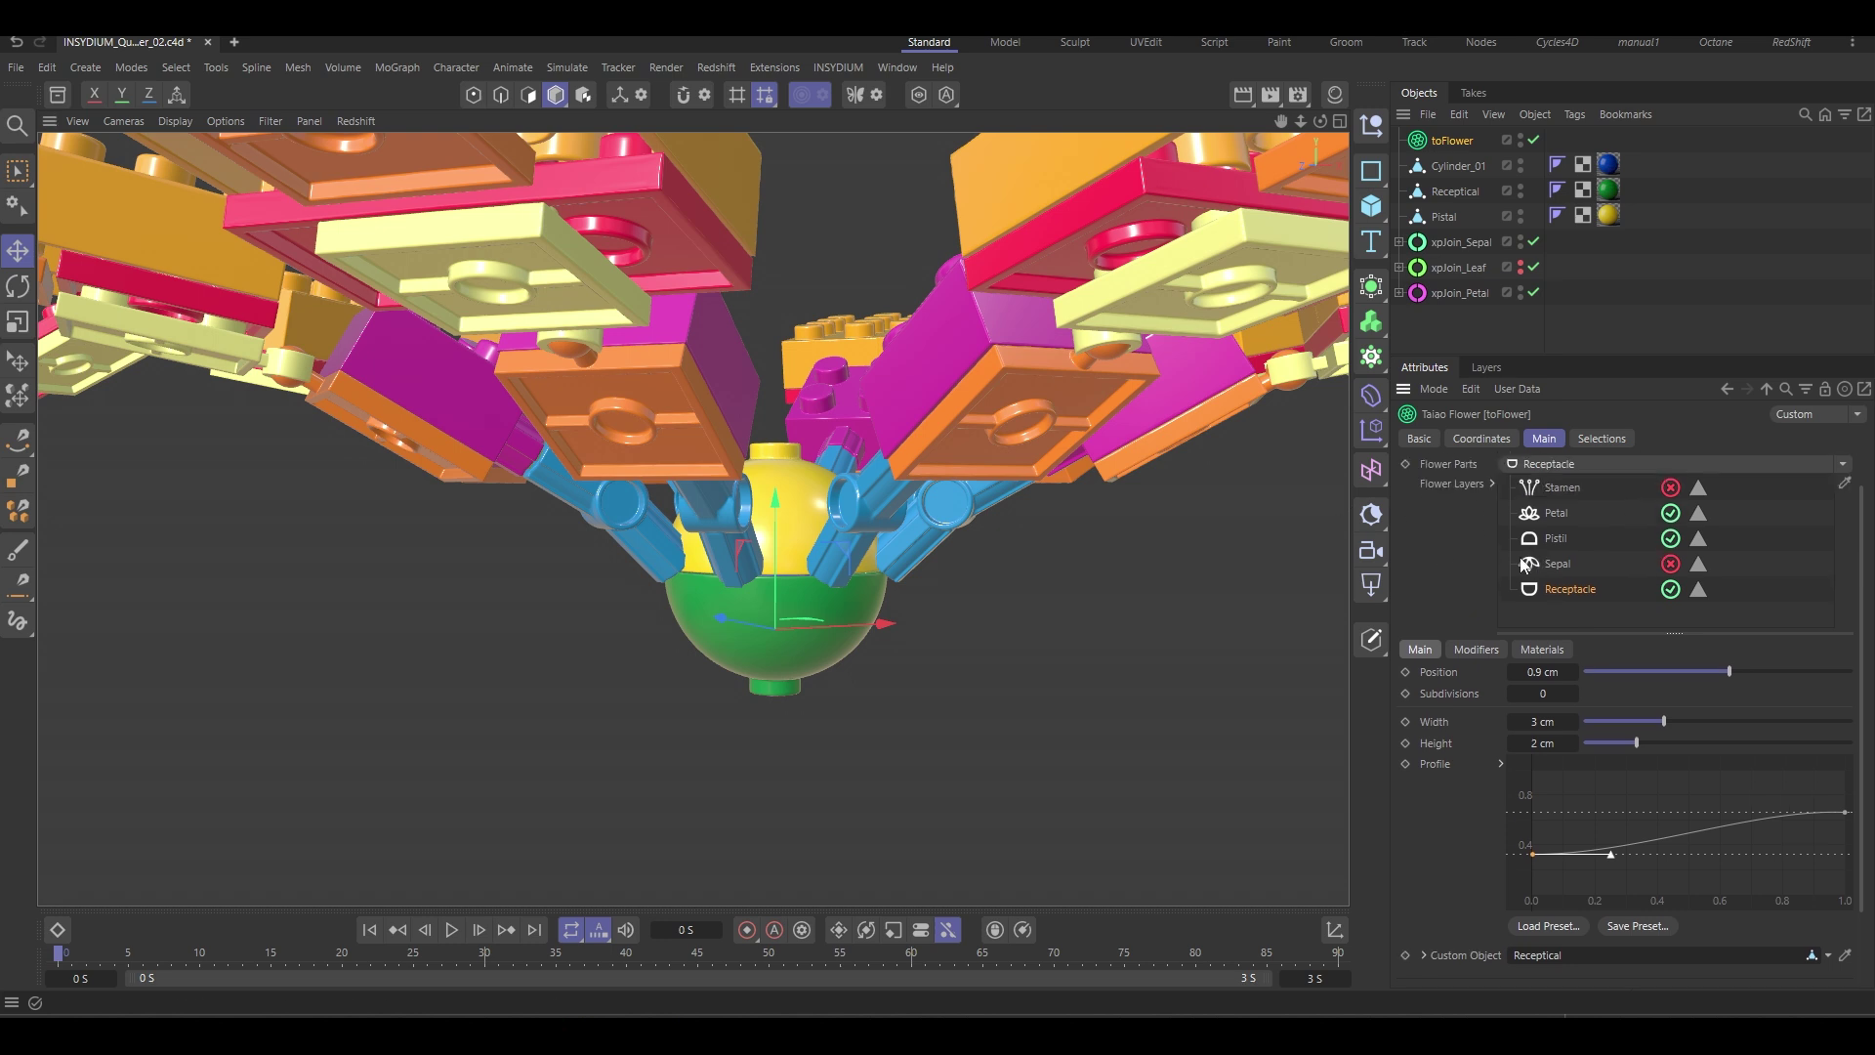
pyautogui.click(1674, 510)
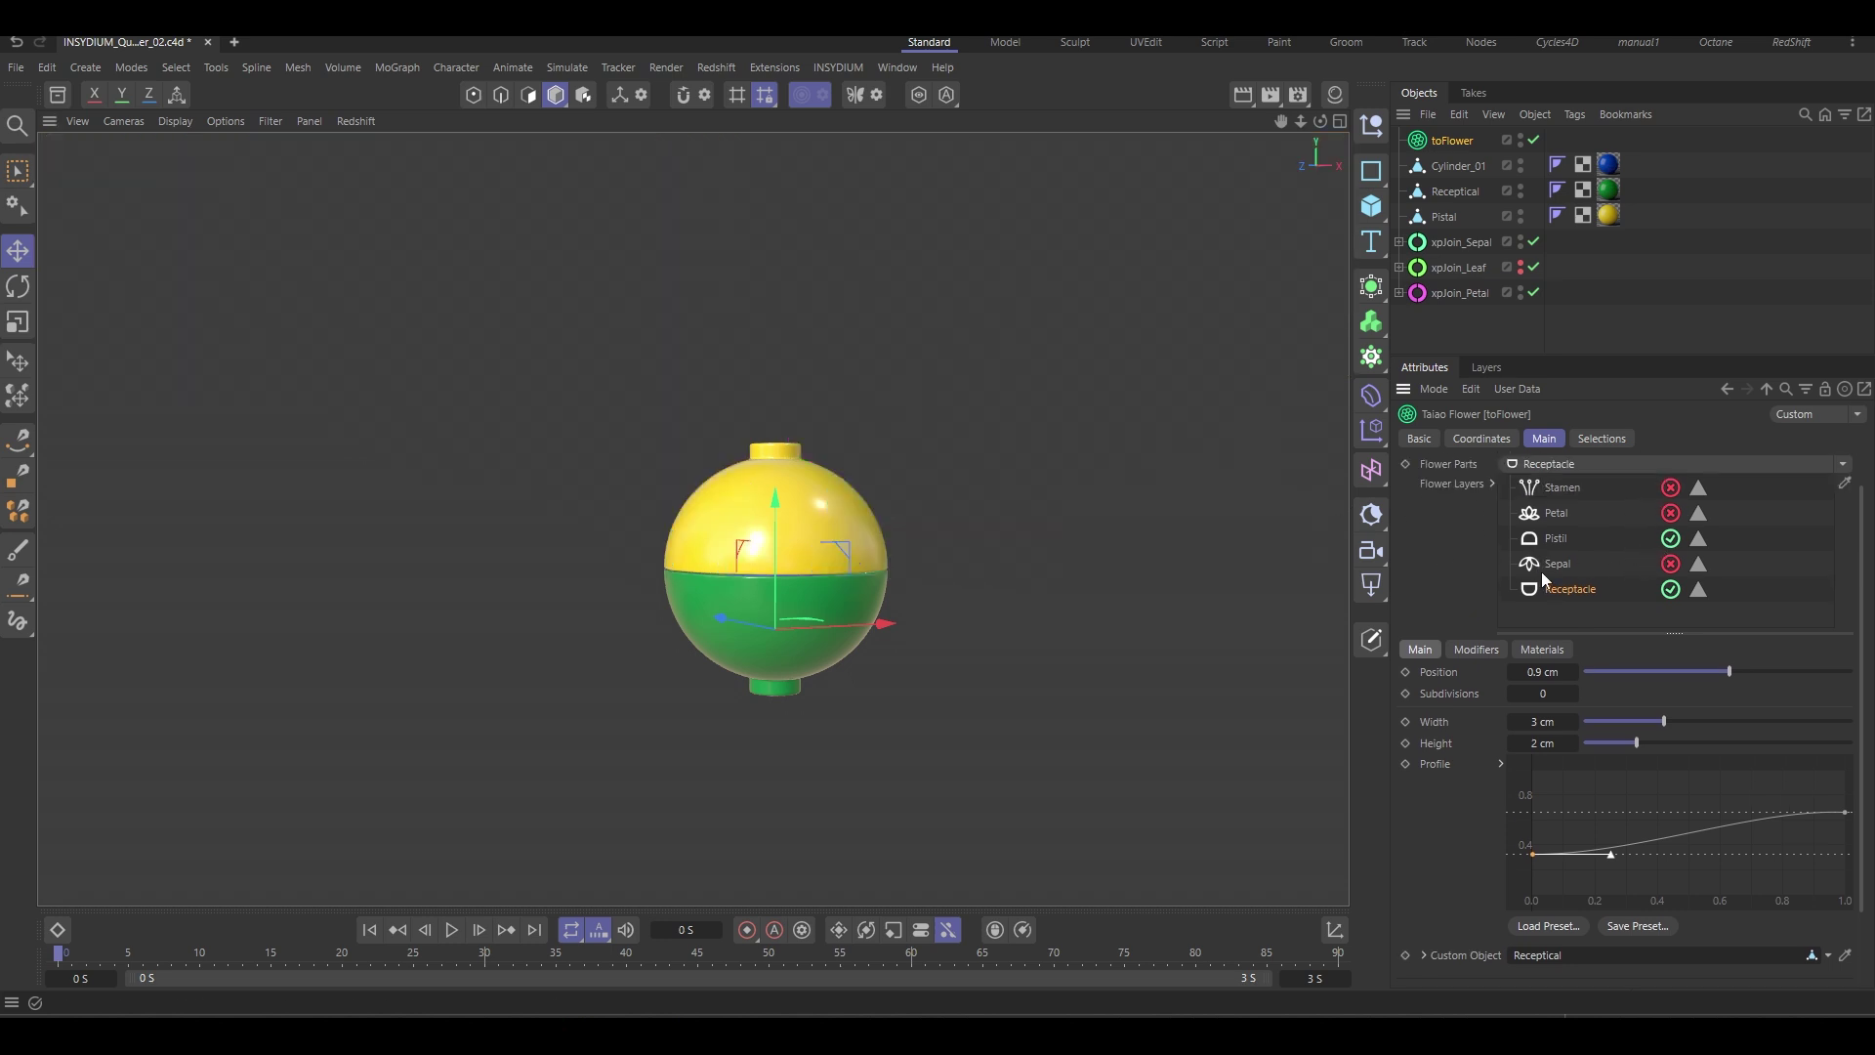
pyautogui.click(1671, 564)
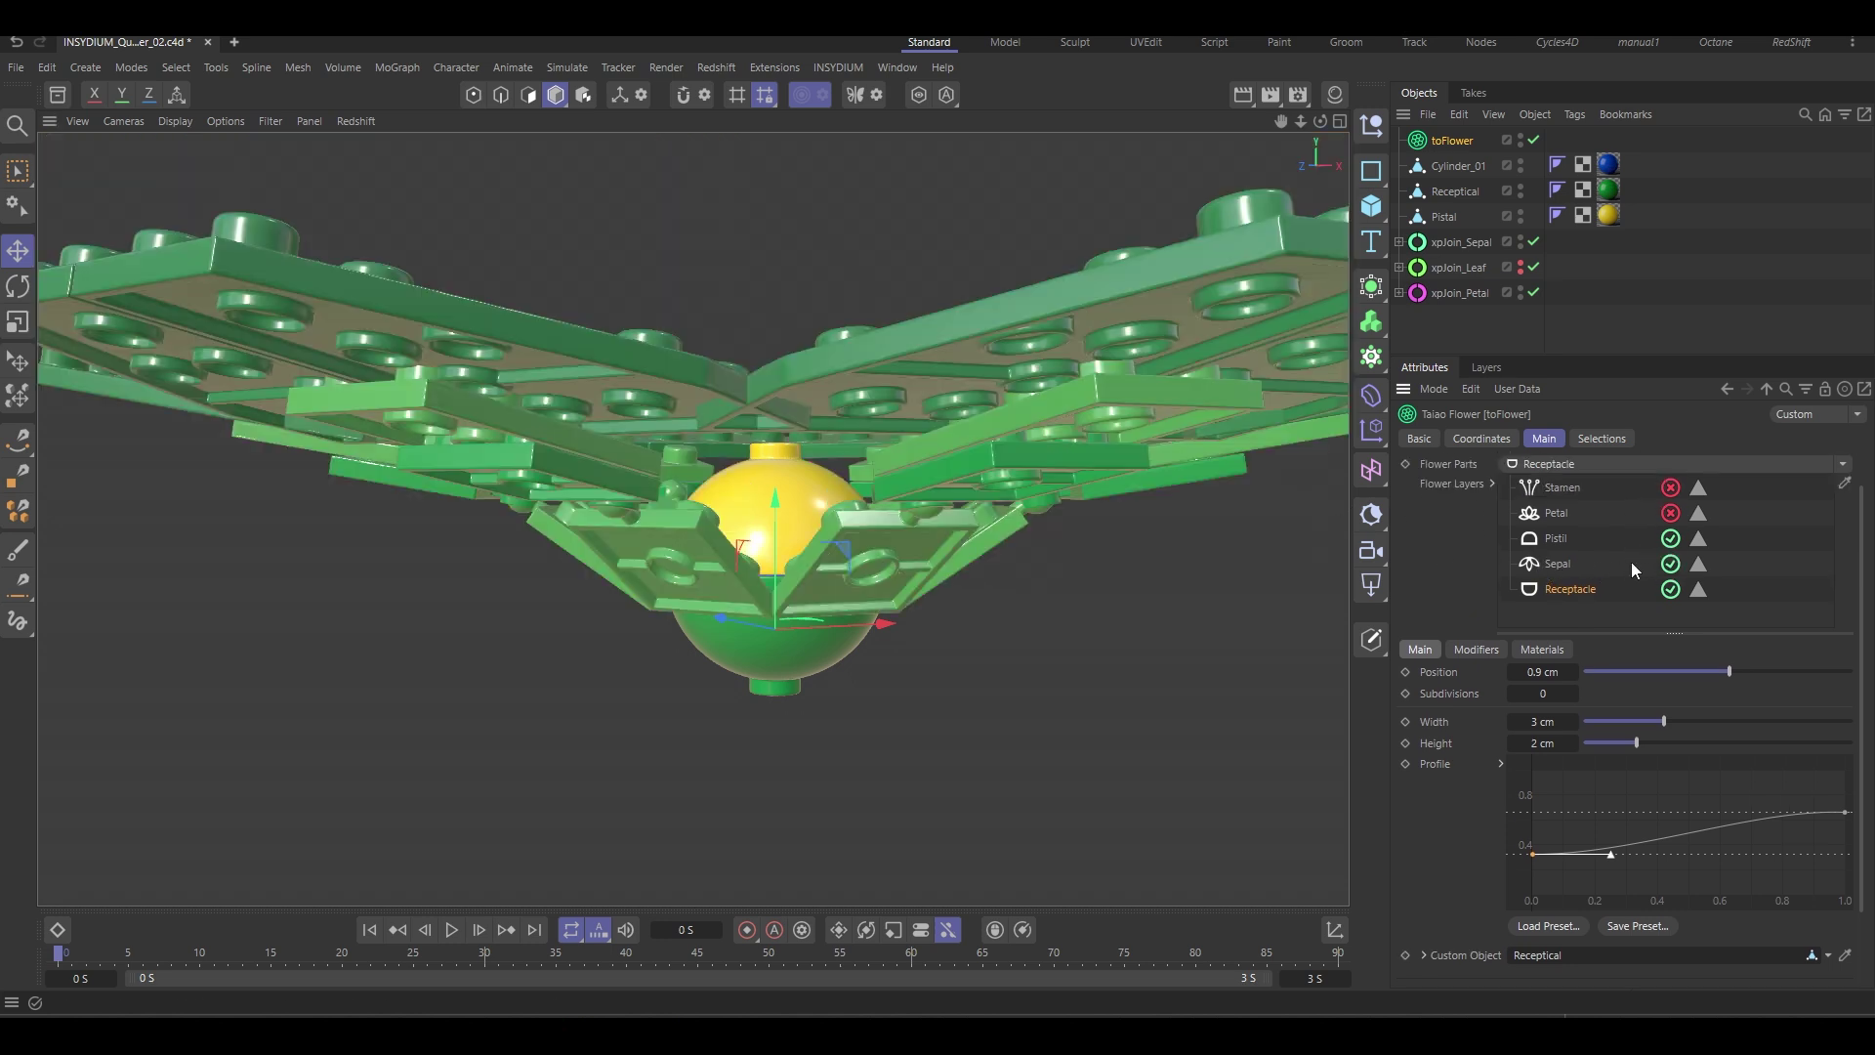
# Set the size of the Sepal layer's geometry to 0.4.
pyautogui.click(1582, 564)
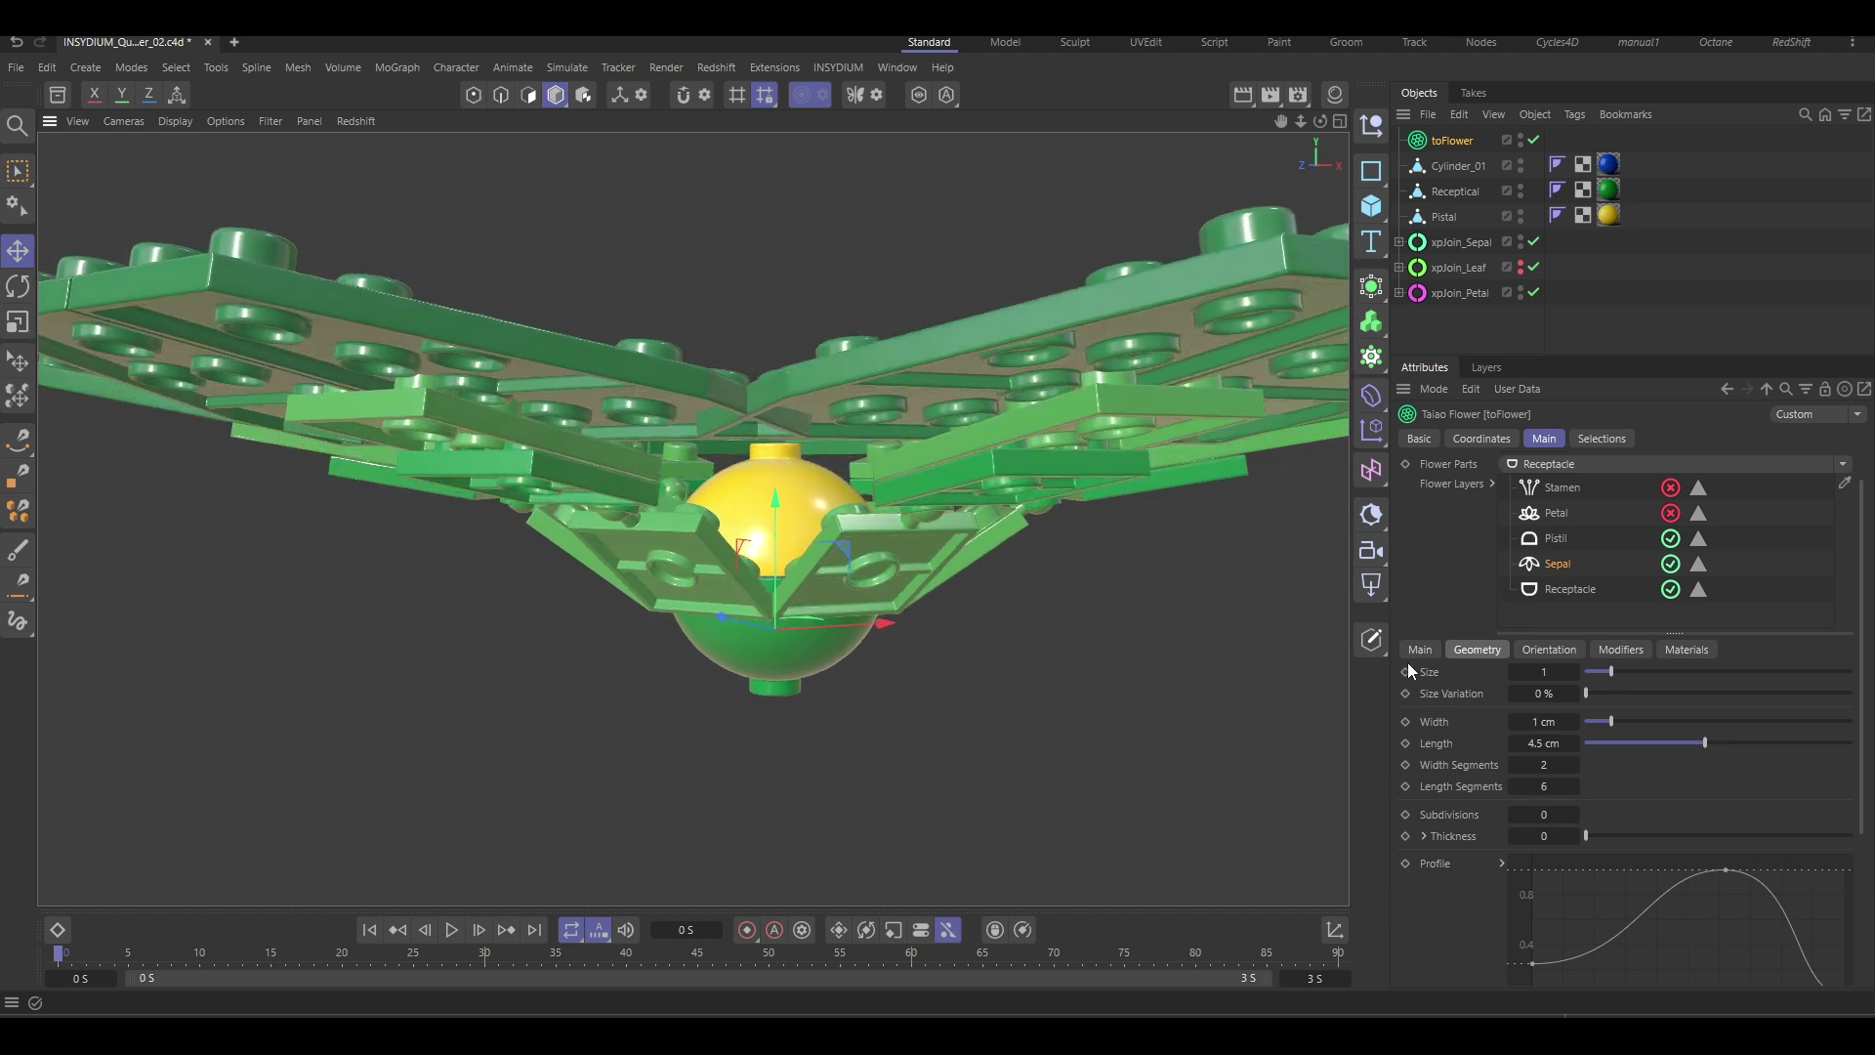
pyautogui.moveTo(1614, 674); pyautogui.dragTo(1599, 675)
pyautogui.keyDown('alt'); pyautogui.moveTo(853, 647); pyautogui.dragTo(855, 670); pyautogui.keyUp('alt')
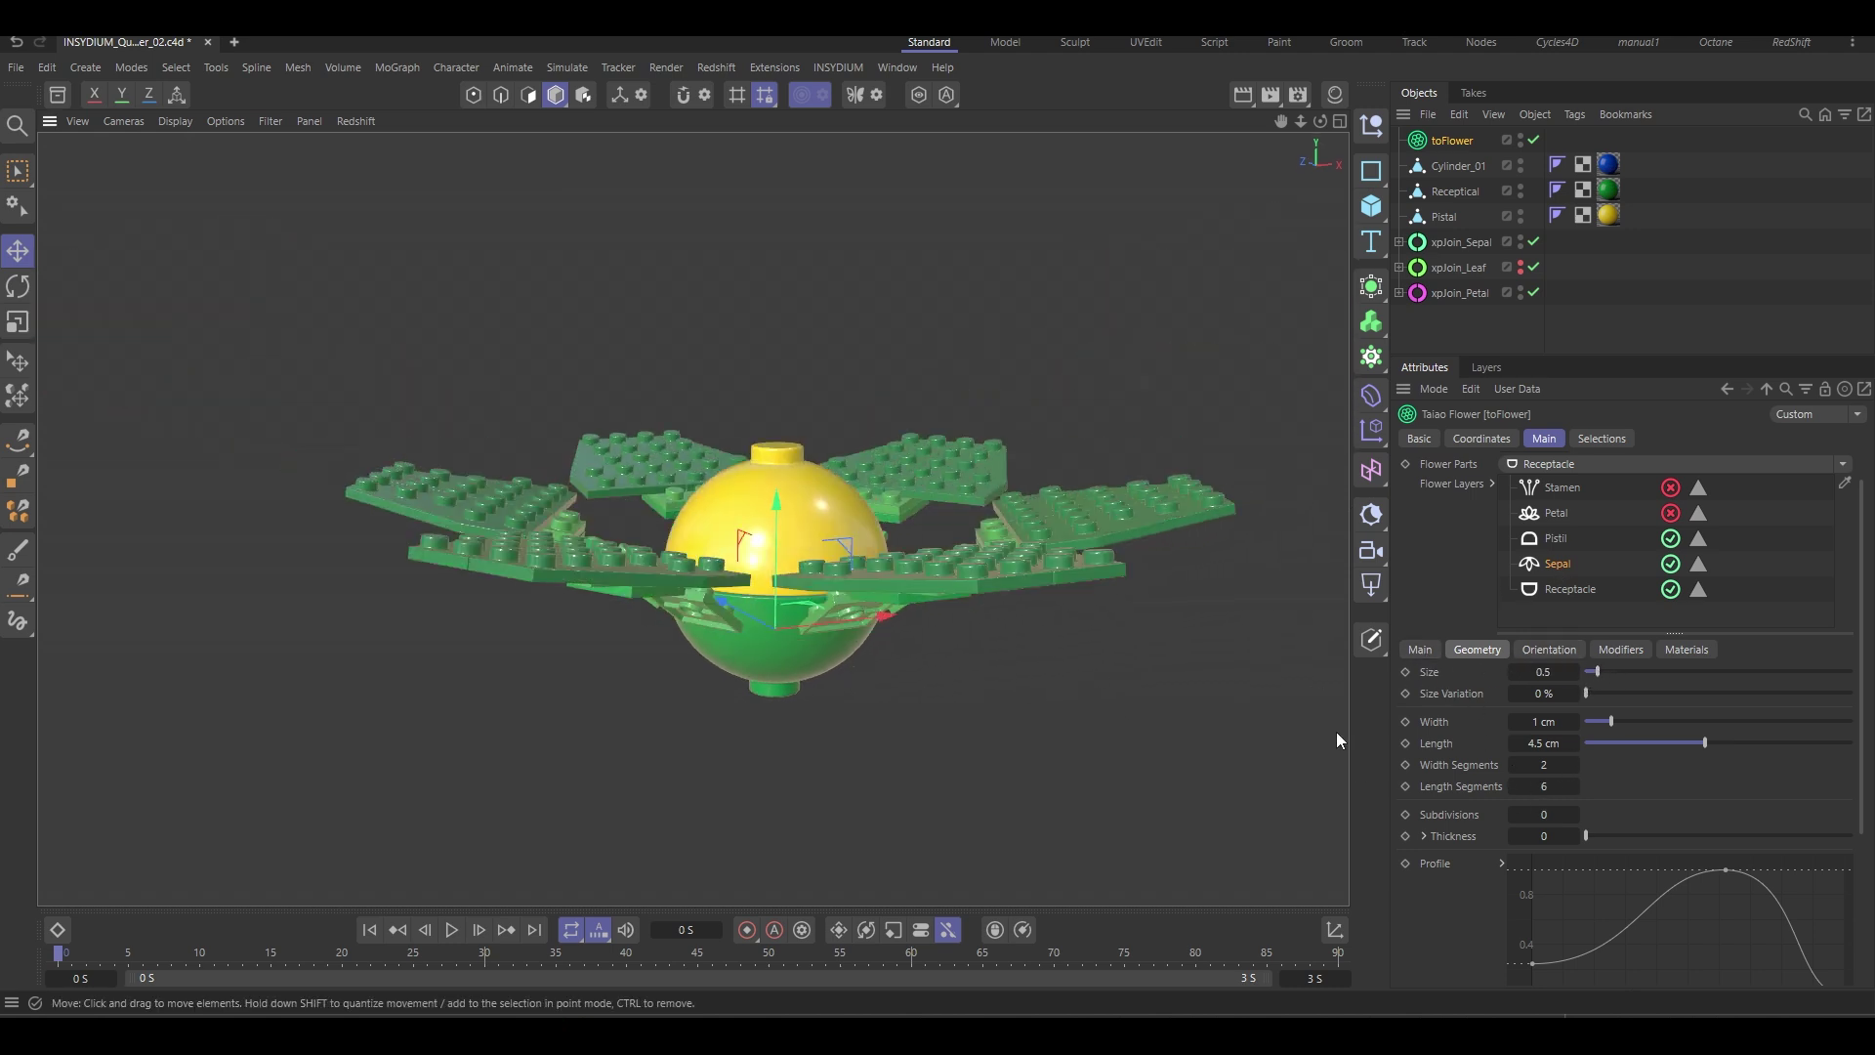
pyautogui.click(1541, 672)
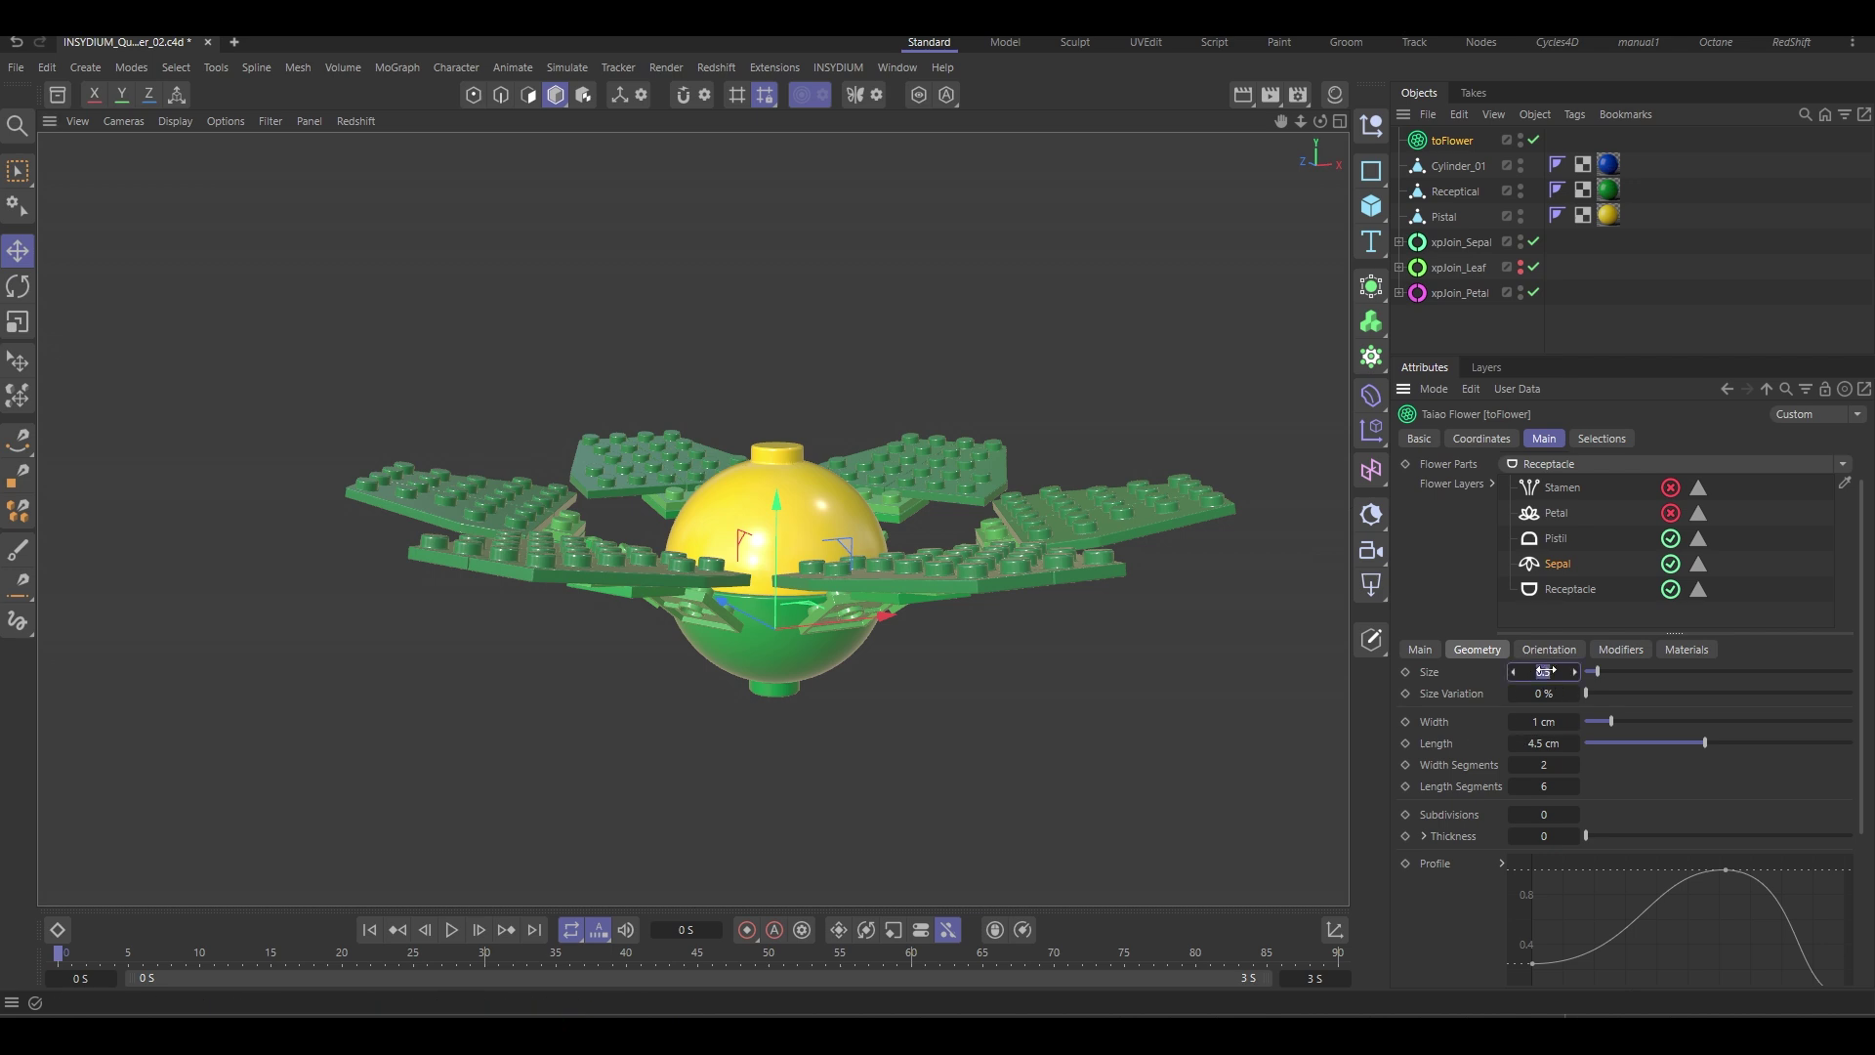
pyautogui.write('0.4')
pyautogui.press('Return')
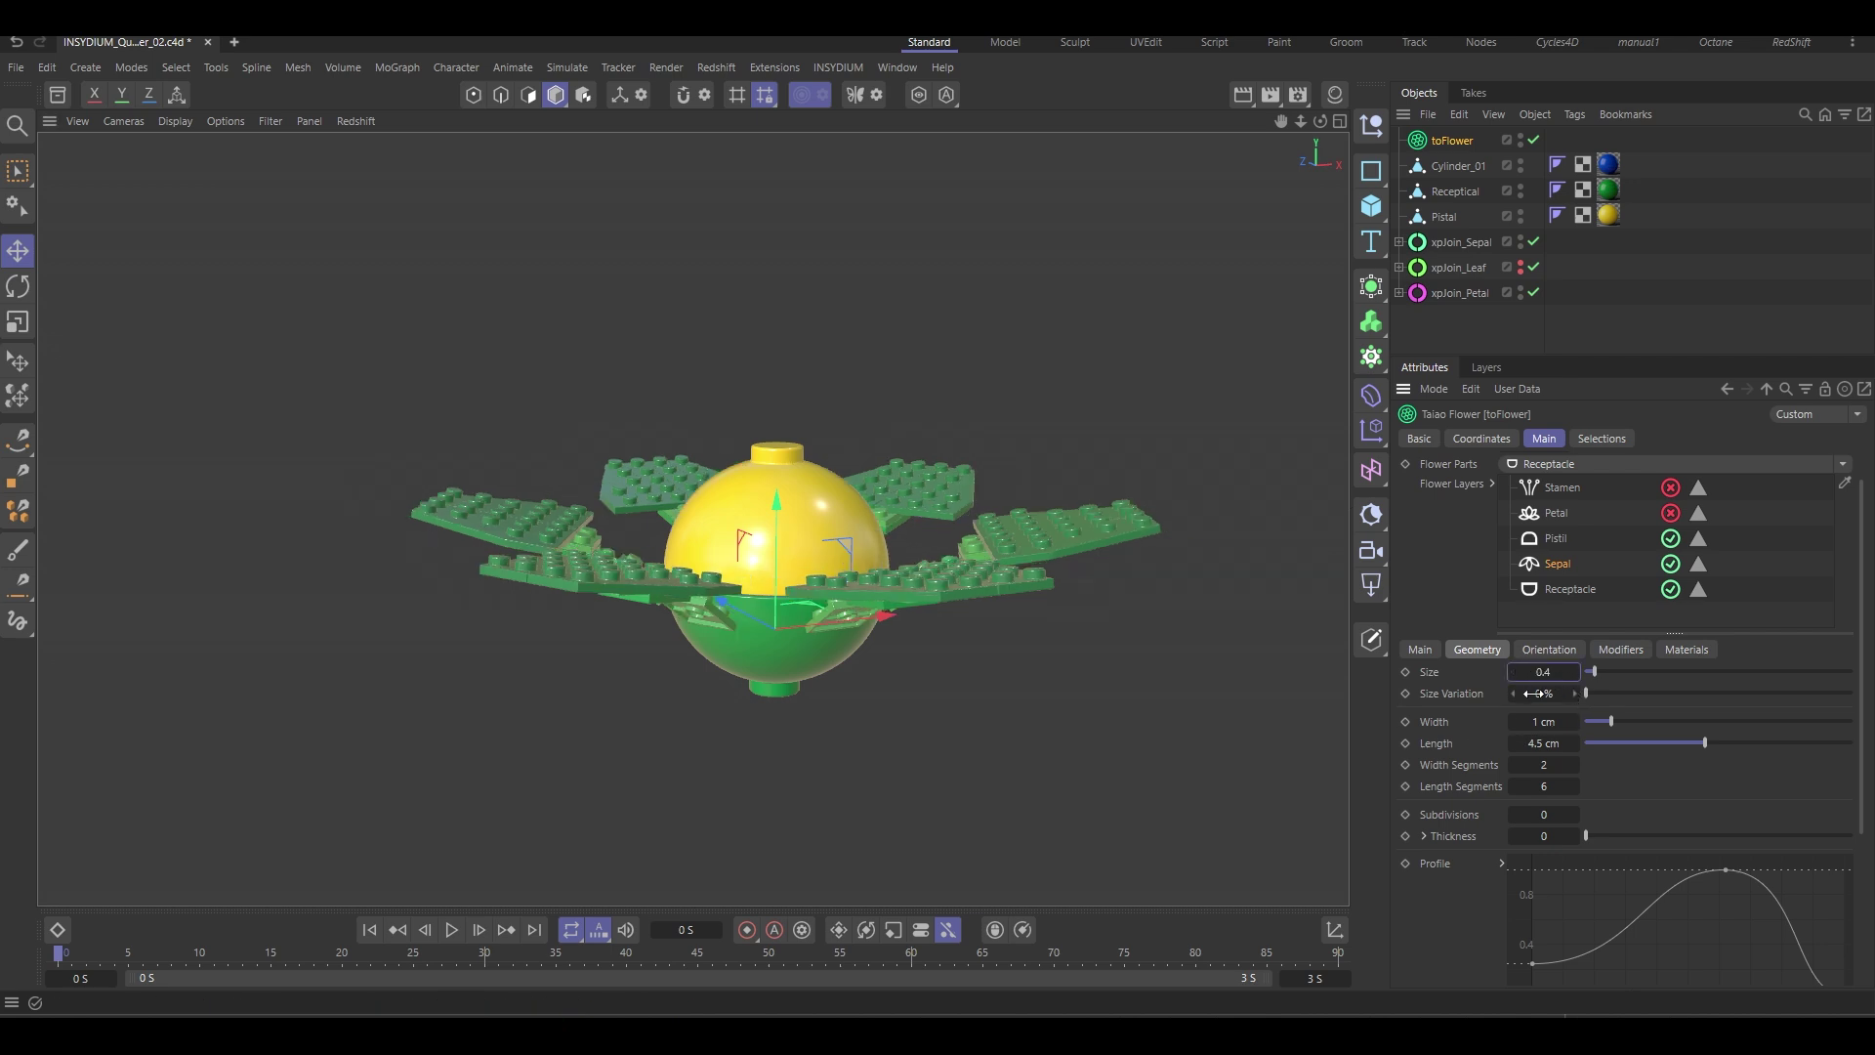
# Try a size variation on the Sepal layer and reset it to 0 %.
pyautogui.moveTo(1596, 691); pyautogui.dragTo(1613, 693)
pyautogui.click(1547, 695)
pyautogui.press('Return')
# Tilt the sepals downward by setting the Sepal layer's orientation angle to -10.8°.
pyautogui.keyDown('alt'); pyautogui.moveTo(1047, 620); pyautogui.dragTo(1011, 662); pyautogui.keyUp('alt')
pyautogui.keyDown('alt'); pyautogui.moveTo(1011, 662); pyautogui.dragTo(978, 598, button='middle'); pyautogui.keyUp('alt')
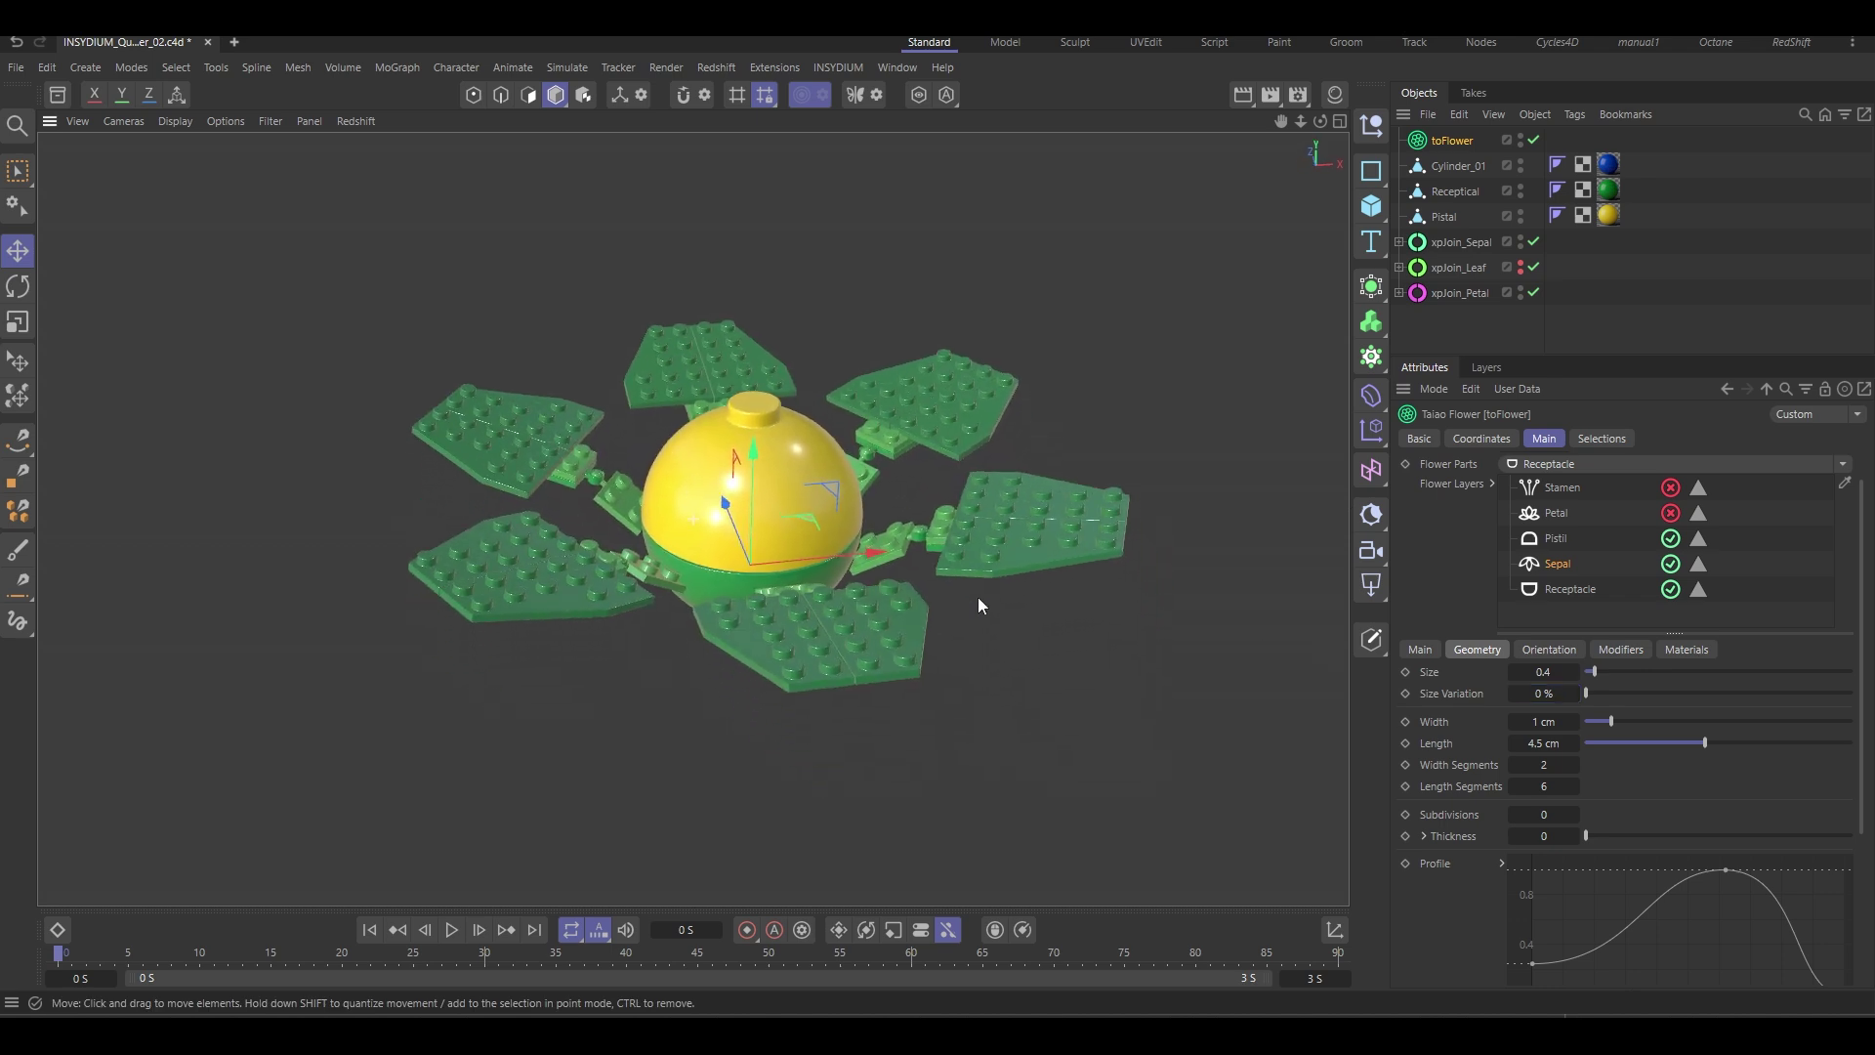
pyautogui.keyDown('alt'); pyautogui.moveTo(979, 603); pyautogui.dragTo(1001, 605); pyautogui.keyUp('alt')
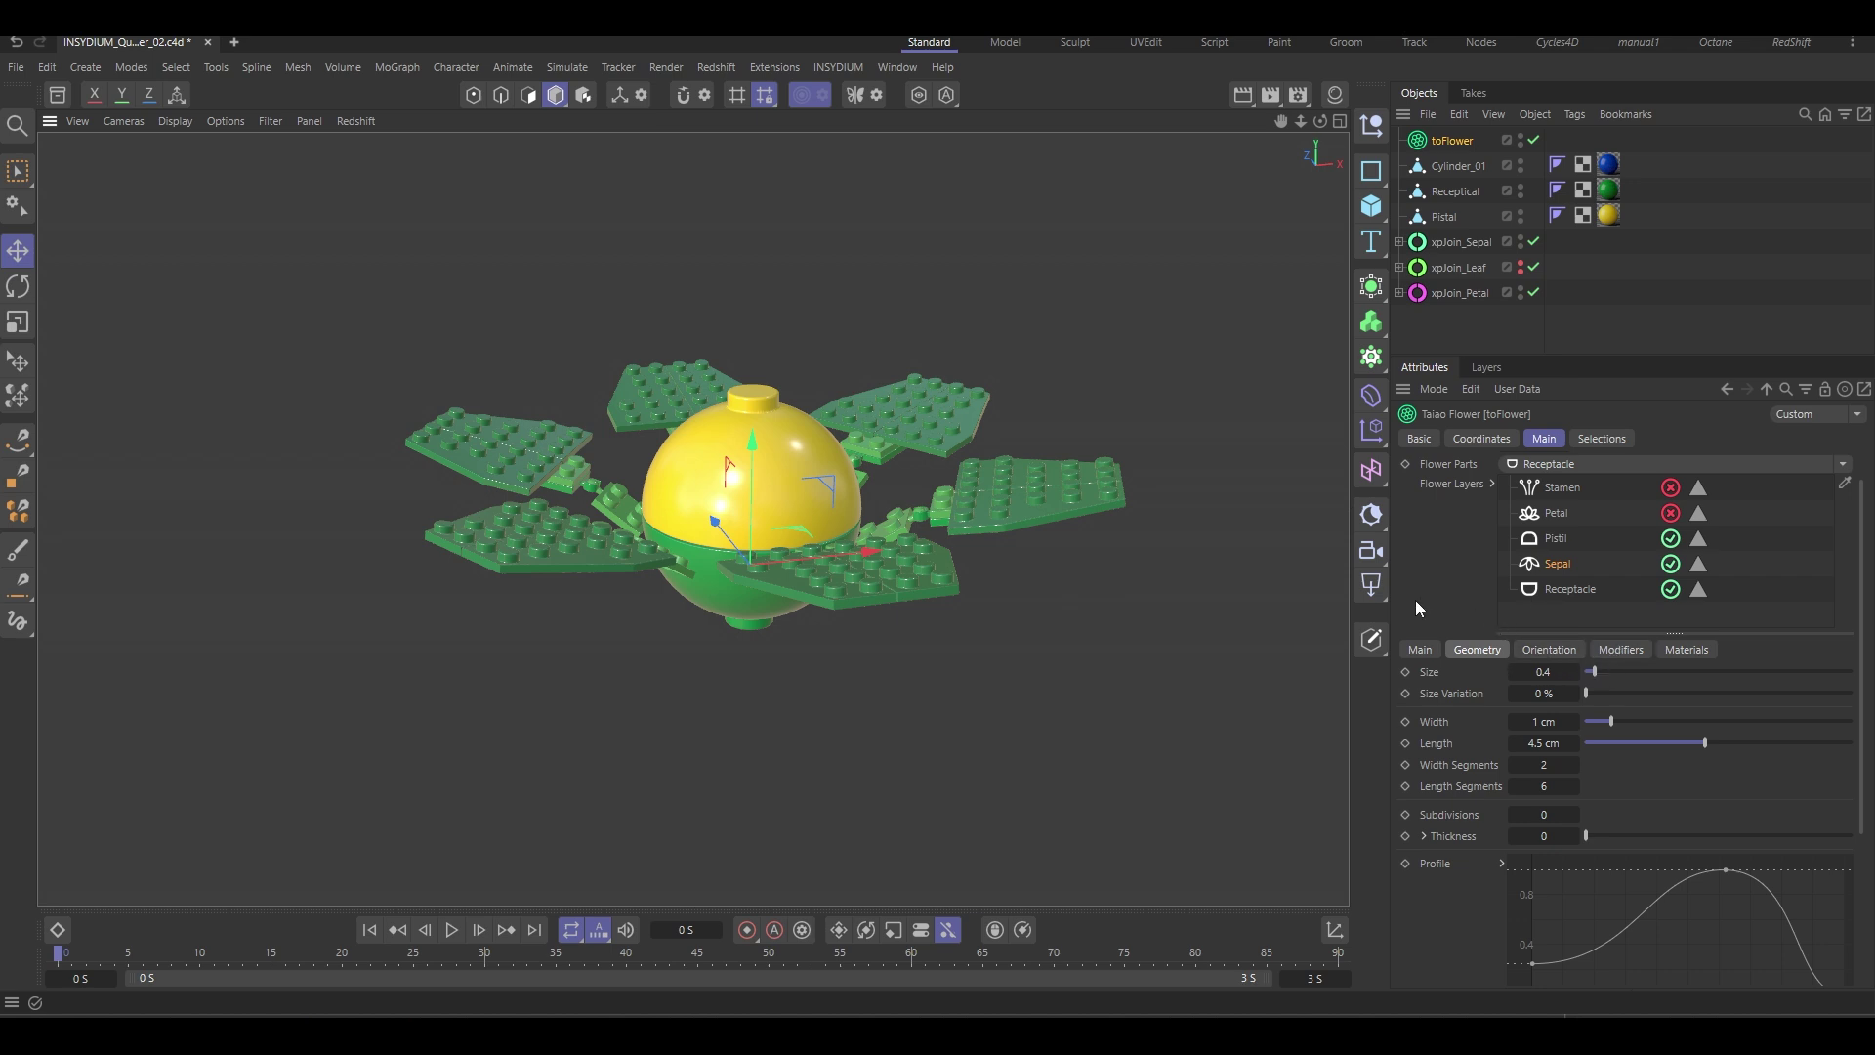
pyautogui.scroll(-2, 1421, 606)
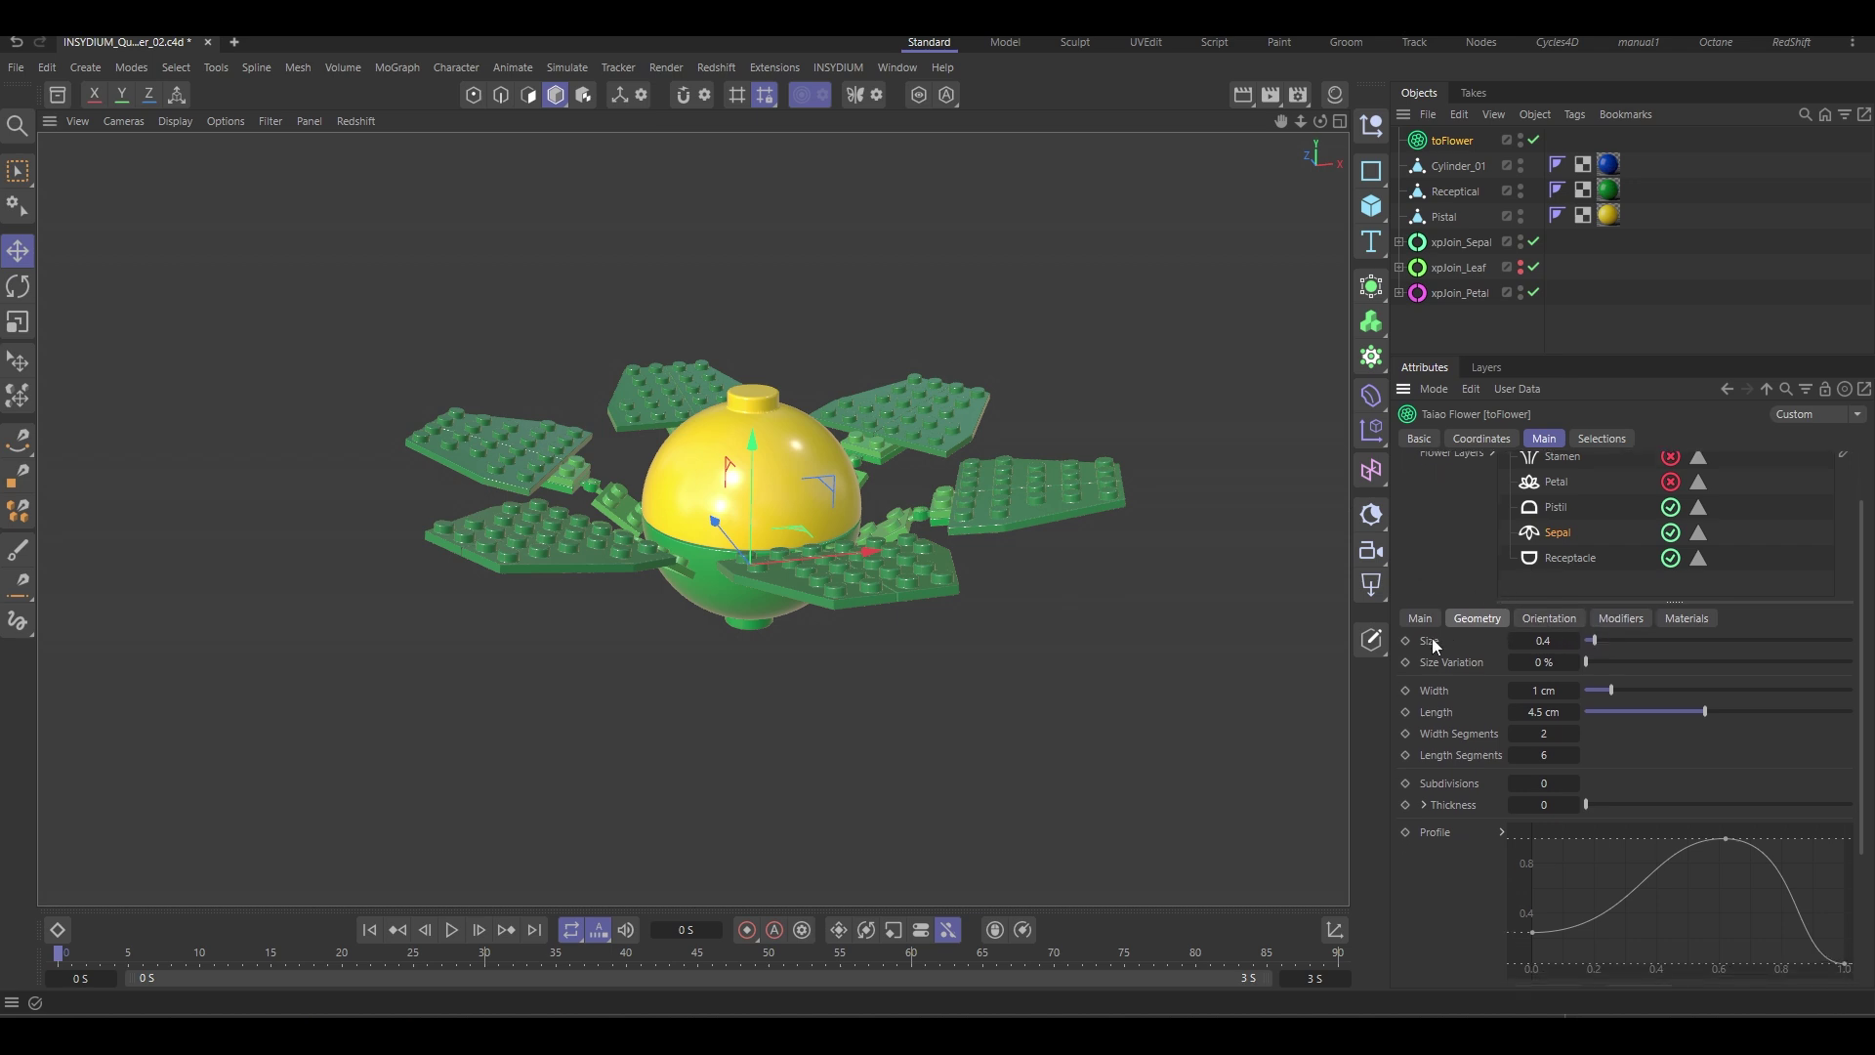
pyautogui.click(1551, 620)
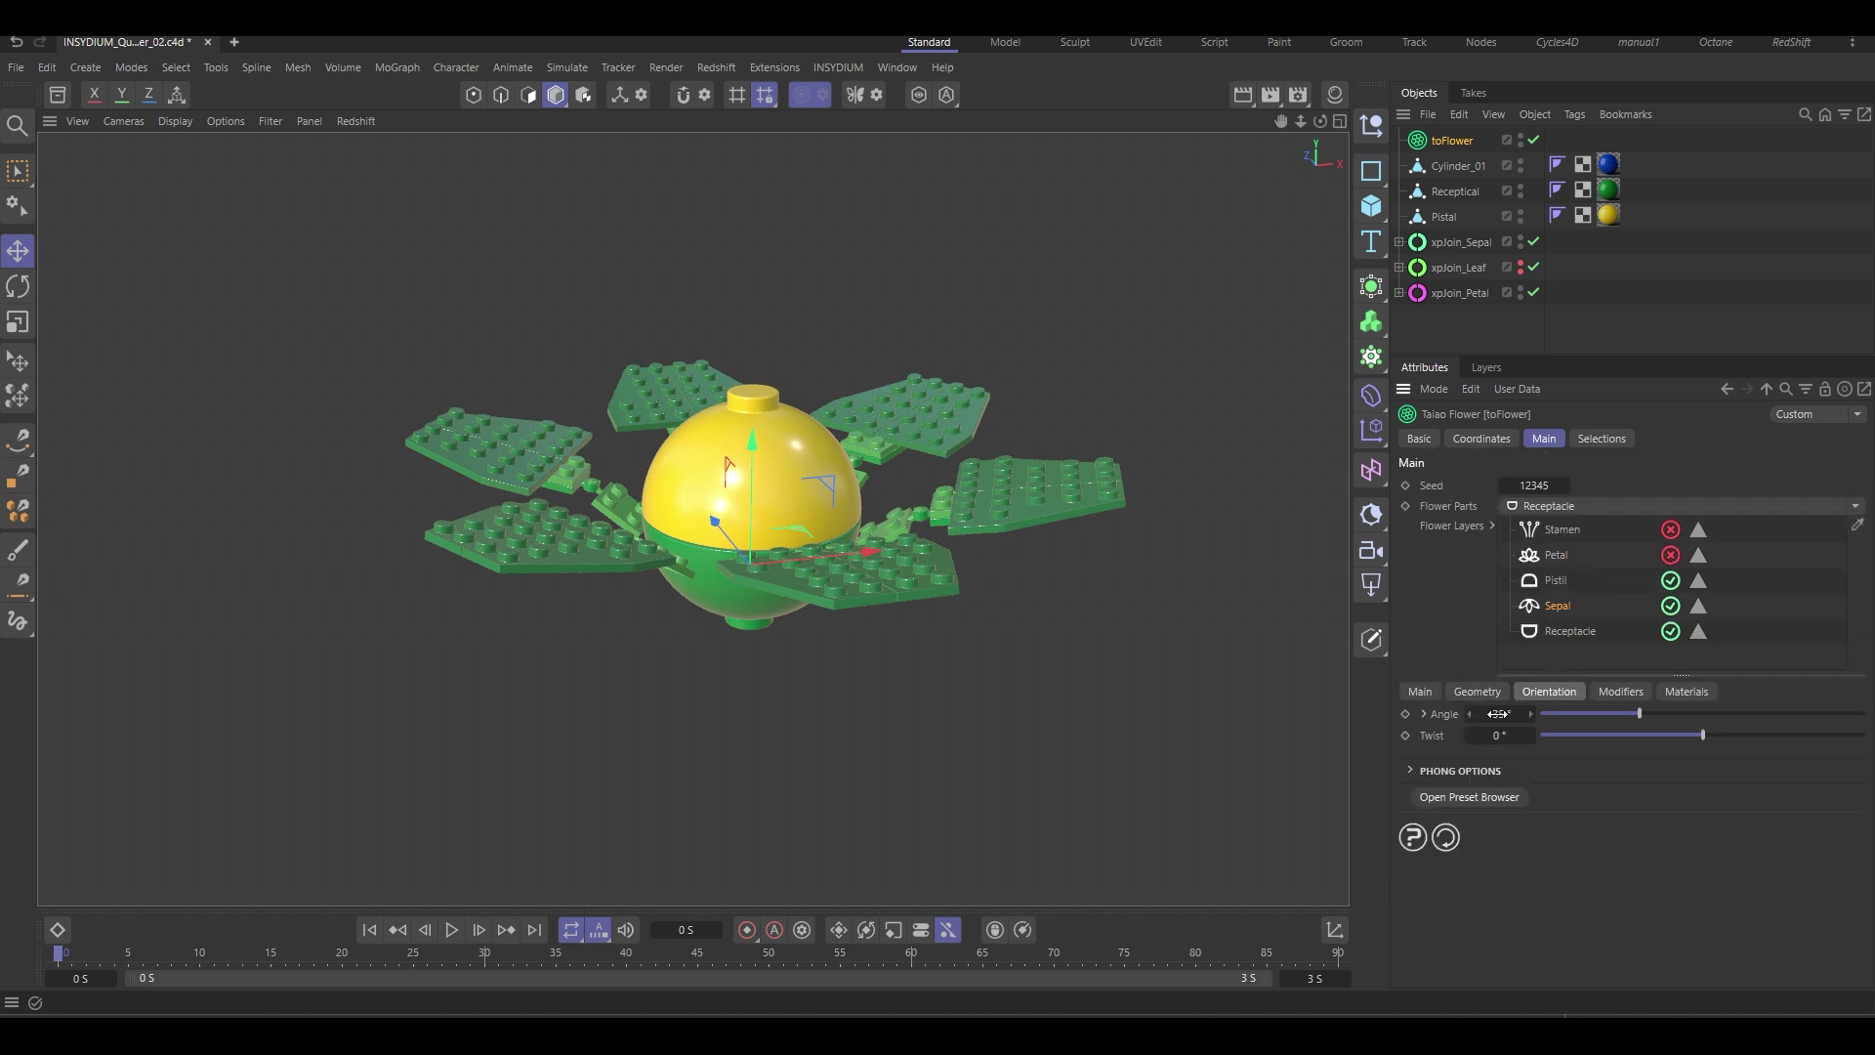
pyautogui.moveTo(1642, 714); pyautogui.dragTo(1685, 723)
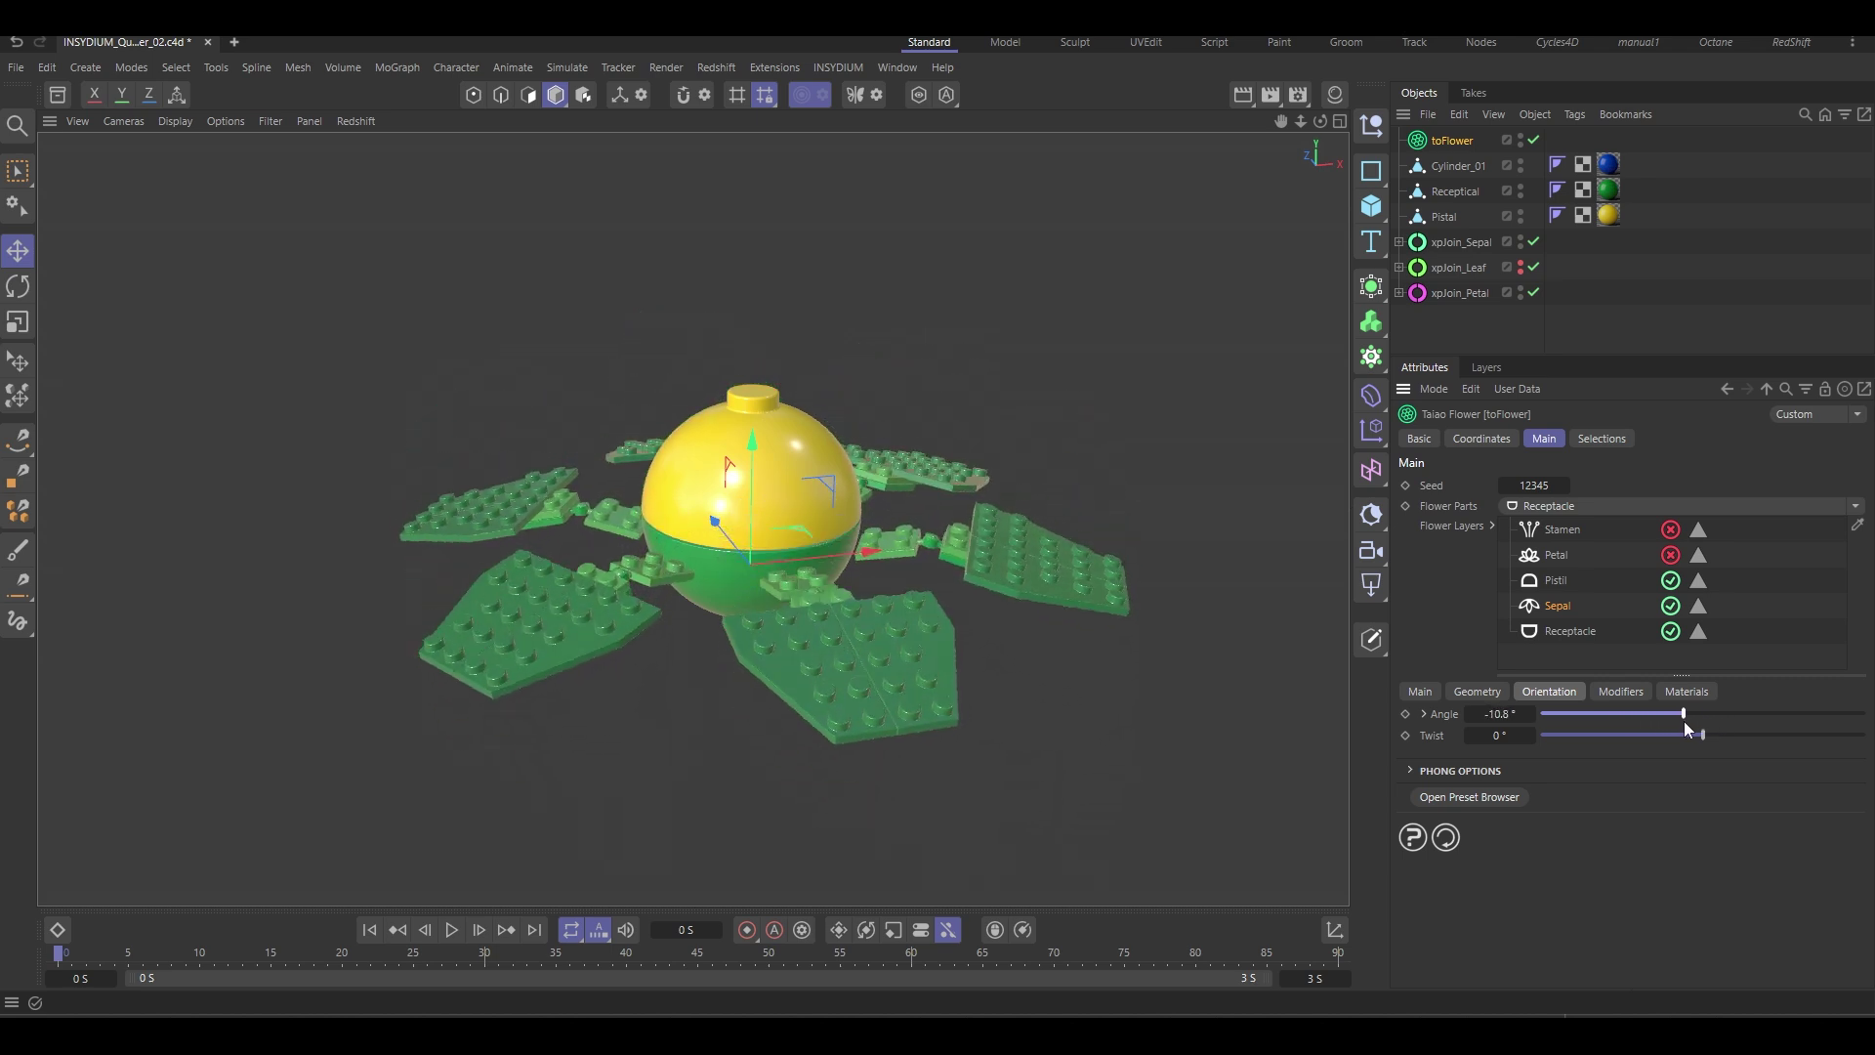
# Set the Sepal layer's radius to -0.1 cm.
pyautogui.click(1422, 690)
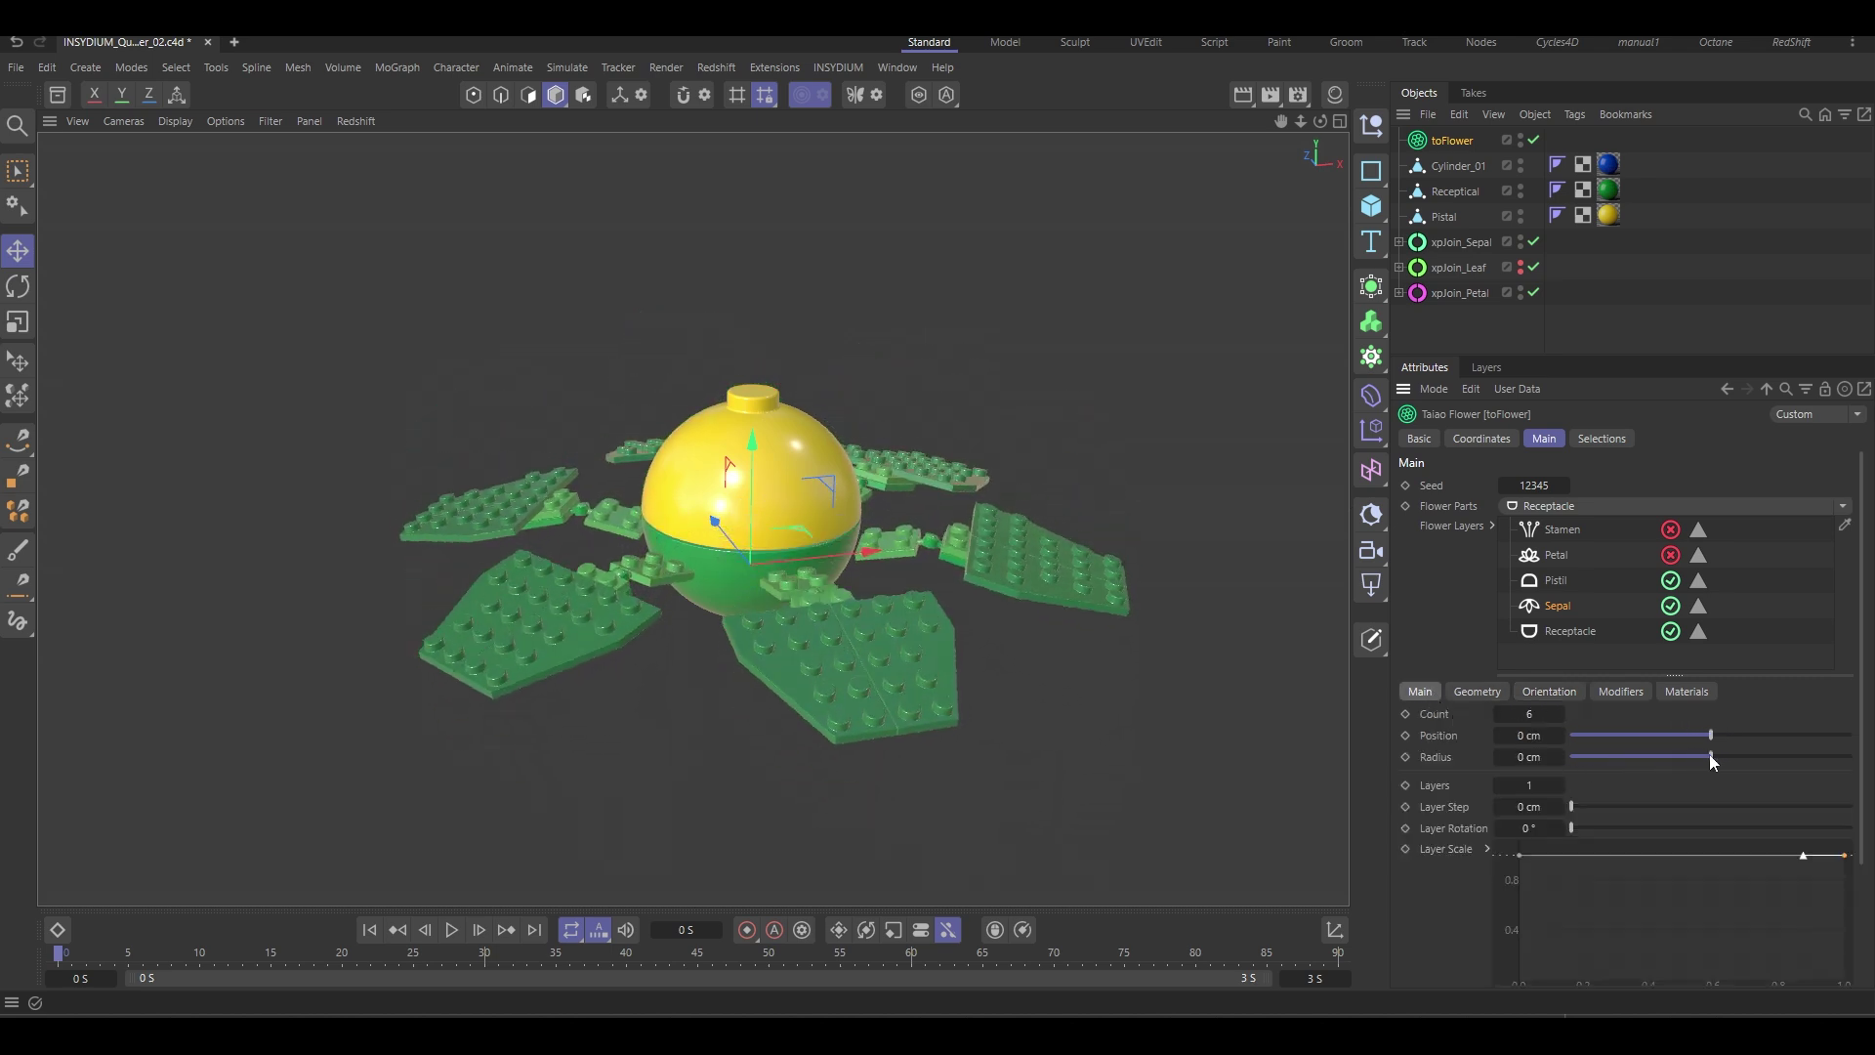
pyautogui.moveTo(1704, 754); pyautogui.dragTo(1713, 755)
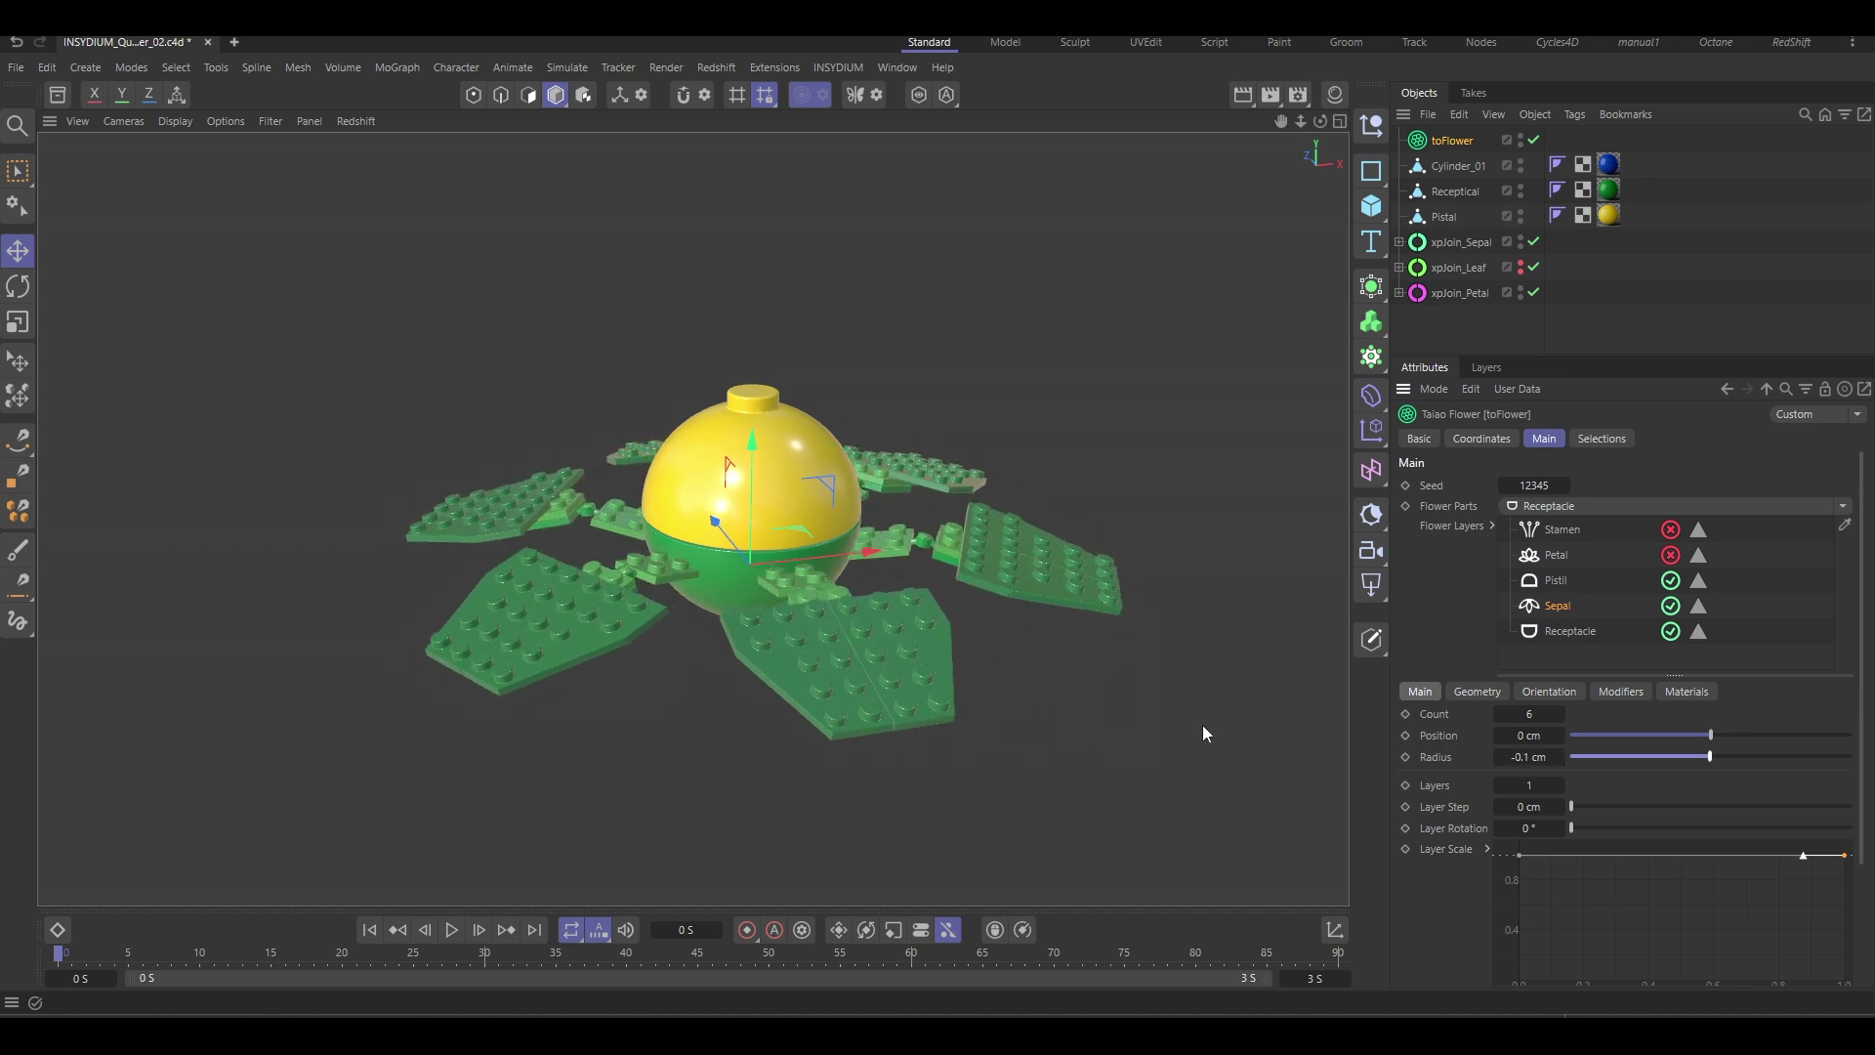
pyautogui.keyDown('alt'); pyautogui.moveTo(871, 670); pyautogui.dragTo(830, 625); pyautogui.keyUp('alt')
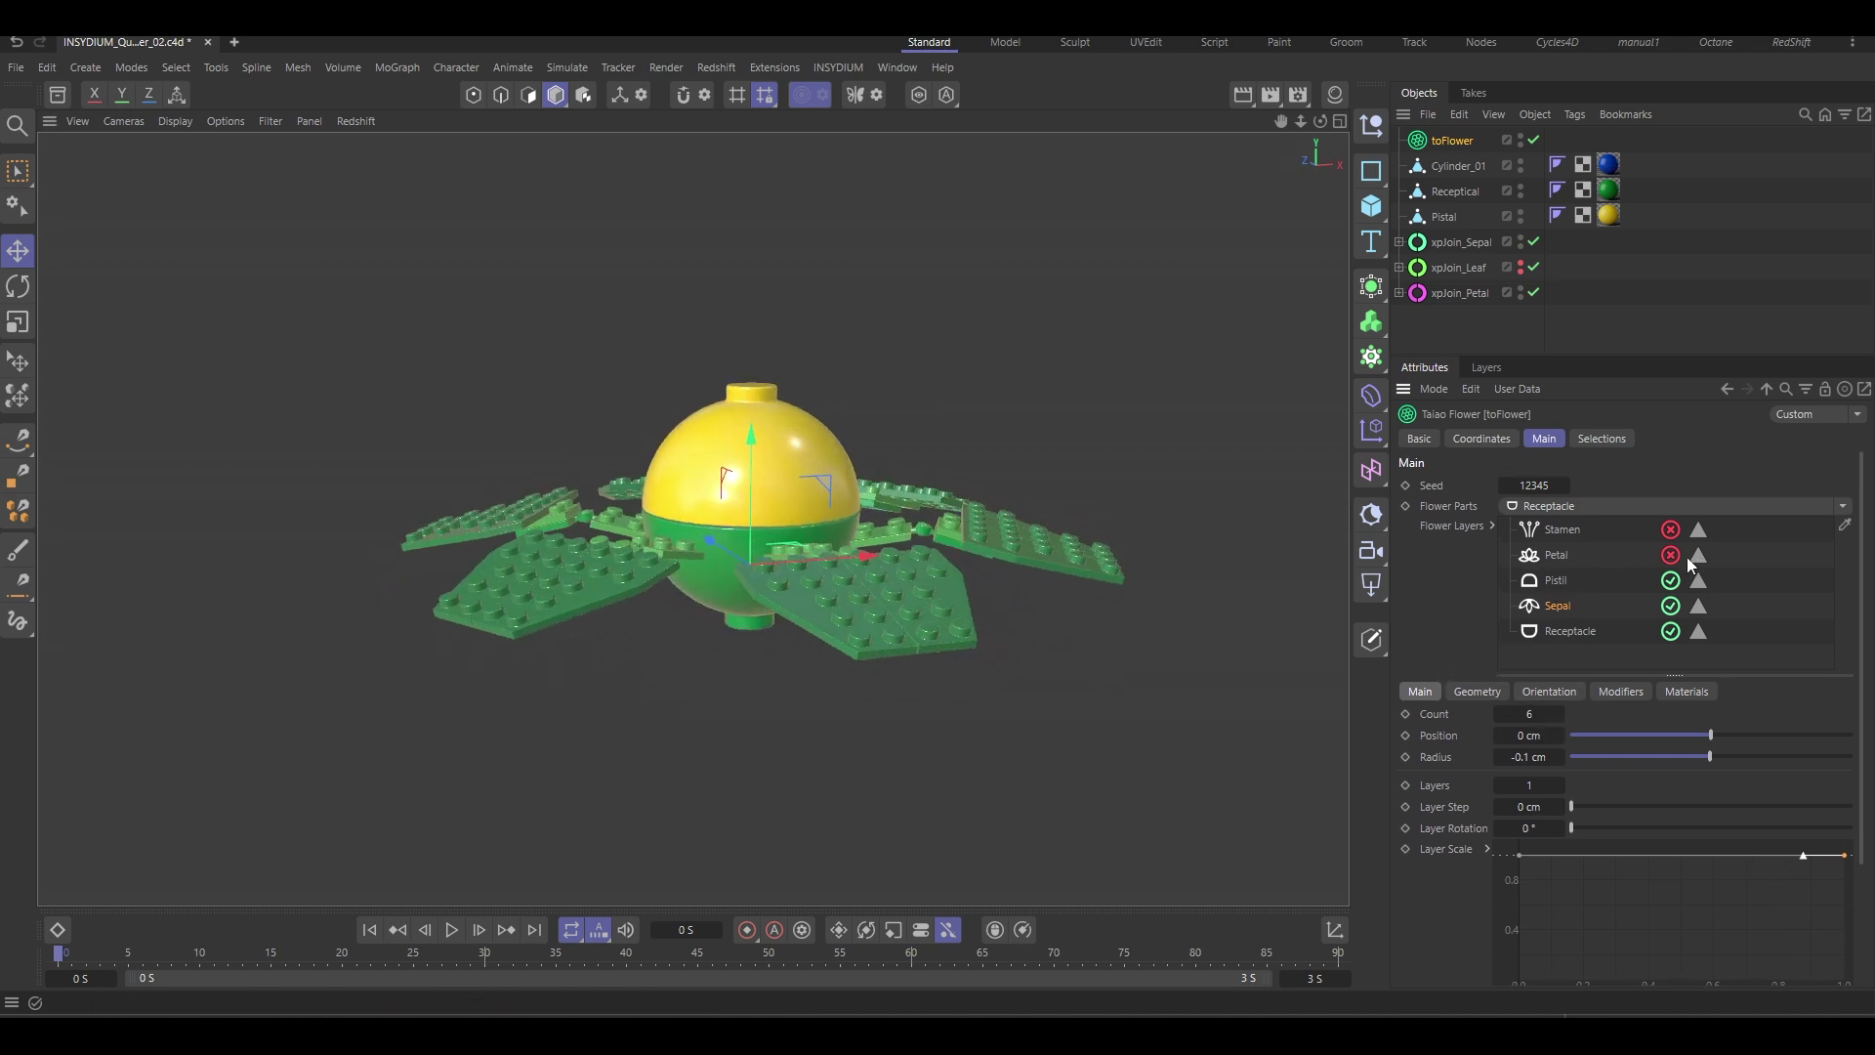
# Turn the Petal layer back on and reduce its geometry size below 1.
pyautogui.keyDown('alt'); pyautogui.moveTo(1029, 607); pyautogui.dragTo(1041, 650); pyautogui.keyUp('alt')
pyautogui.moveTo(1041, 650)
pyautogui.keyDown('alt'); pyautogui.mouseDown(button='right')
pyautogui.moveTo(969, 666)
pyautogui.moveTo(1006, 664)
pyautogui.mouseUp(button='right'); pyautogui.keyUp('alt')
pyautogui.click(1556, 555)
pyautogui.click(1476, 691)
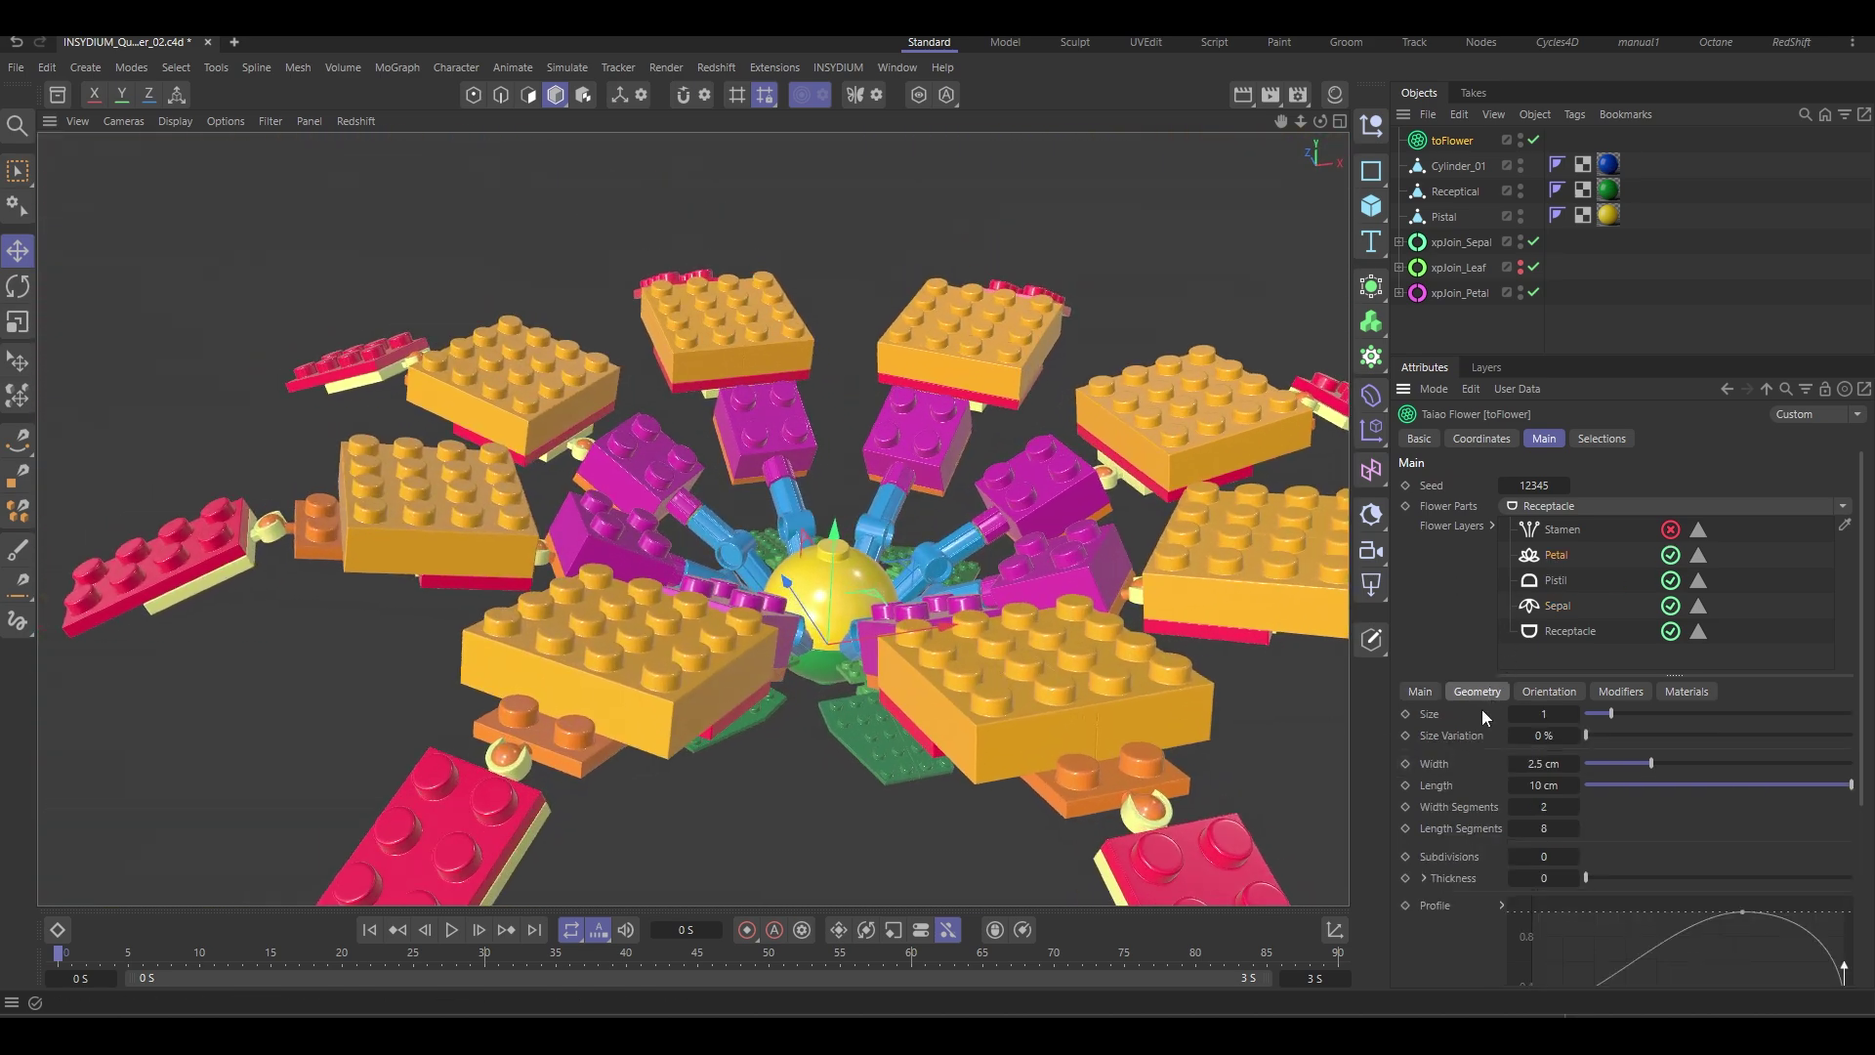
pyautogui.click(1514, 713)
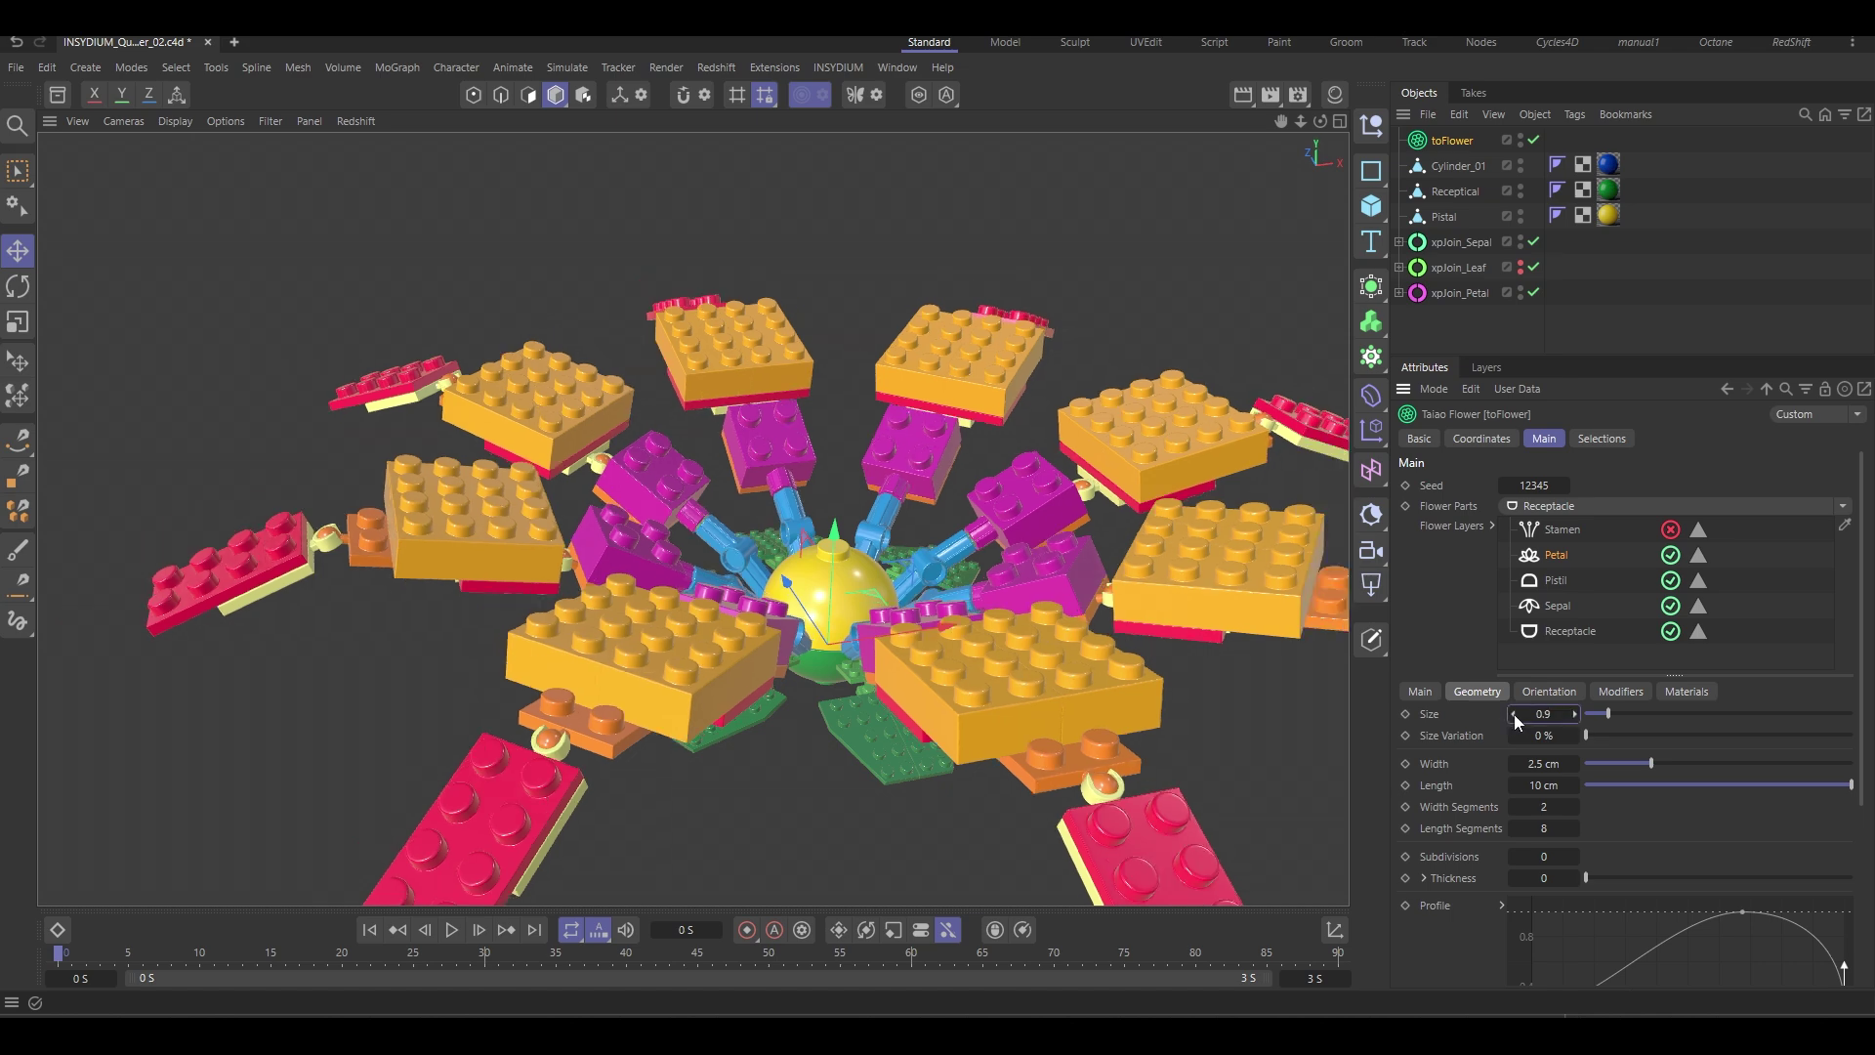
pyautogui.click(1514, 713)
# Set the Petal layer's position to 0.3 cm and its radius to -0.1 cm.
pyautogui.keyDown('alt'); pyautogui.moveTo(936, 688); pyautogui.dragTo(953, 508); pyautogui.keyUp('alt')
pyautogui.click(1420, 692)
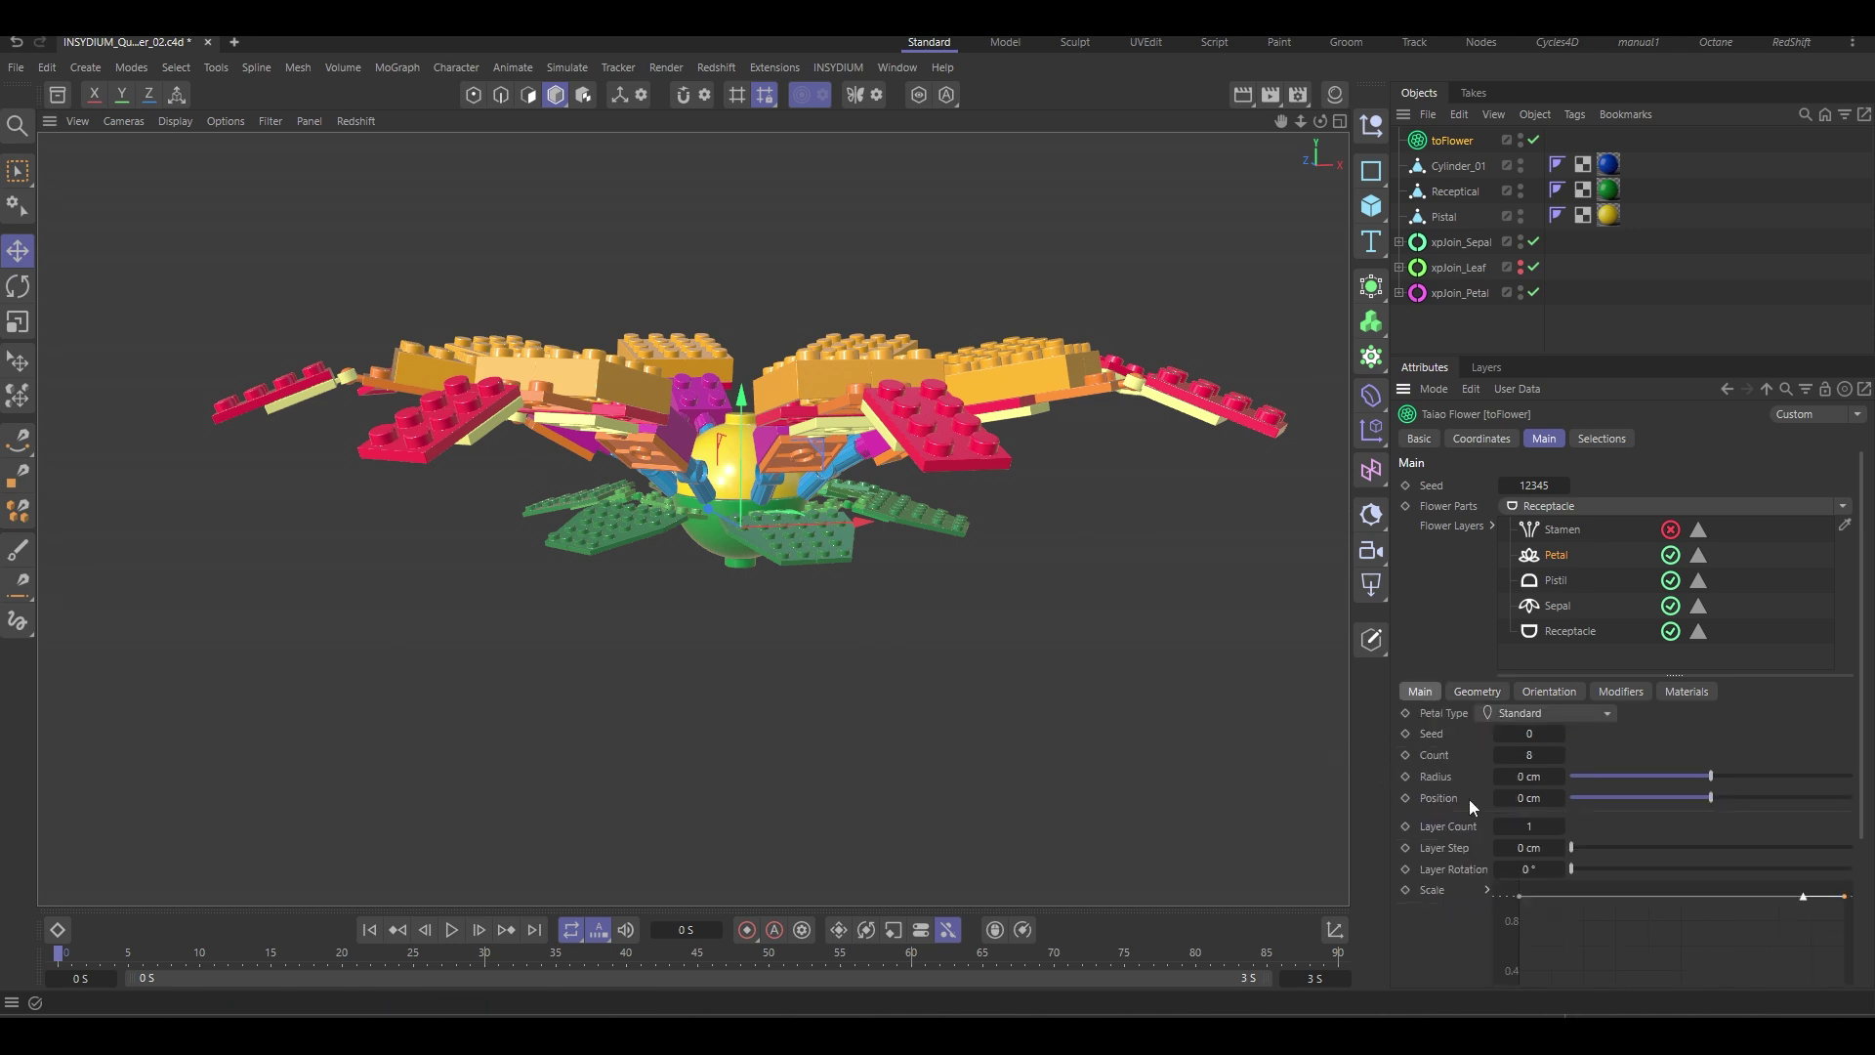
pyautogui.click(1558, 799)
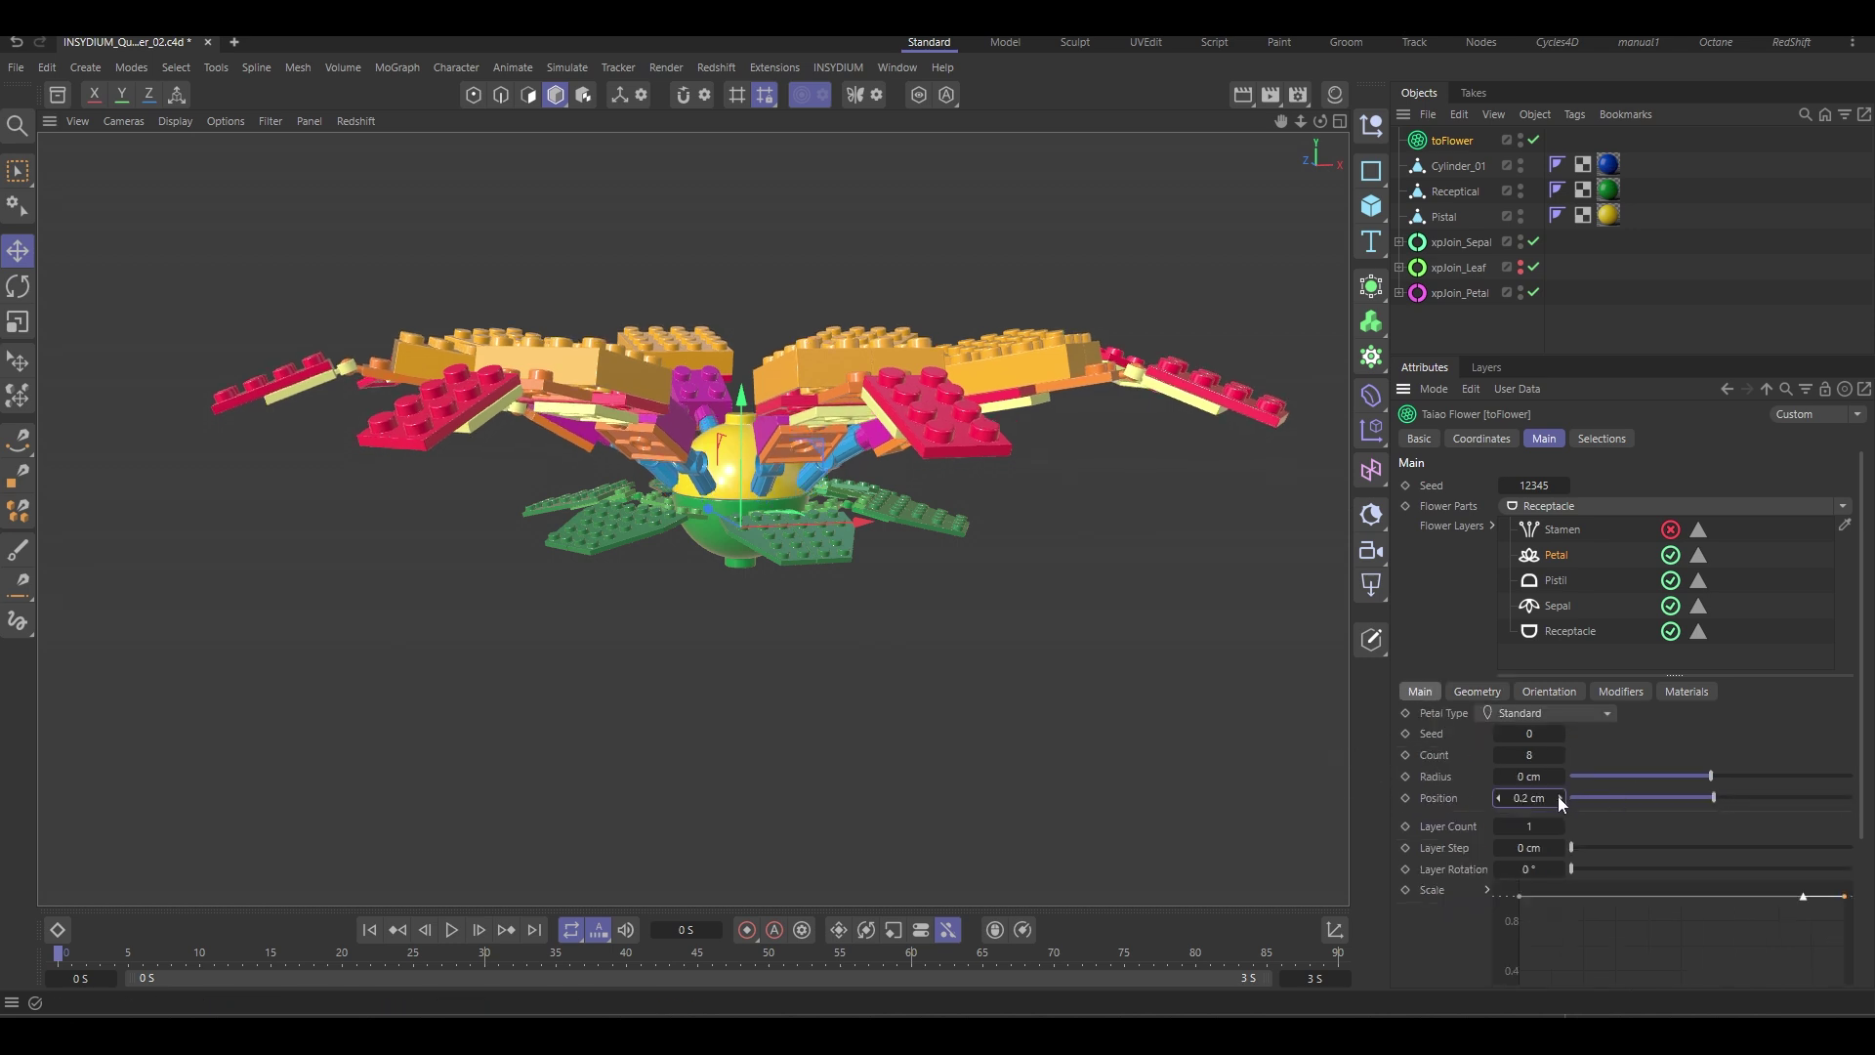
pyautogui.click(1500, 777)
pyautogui.keyDown('alt'); pyautogui.moveTo(887, 627); pyautogui.dragTo(904, 705); pyautogui.keyUp('alt')
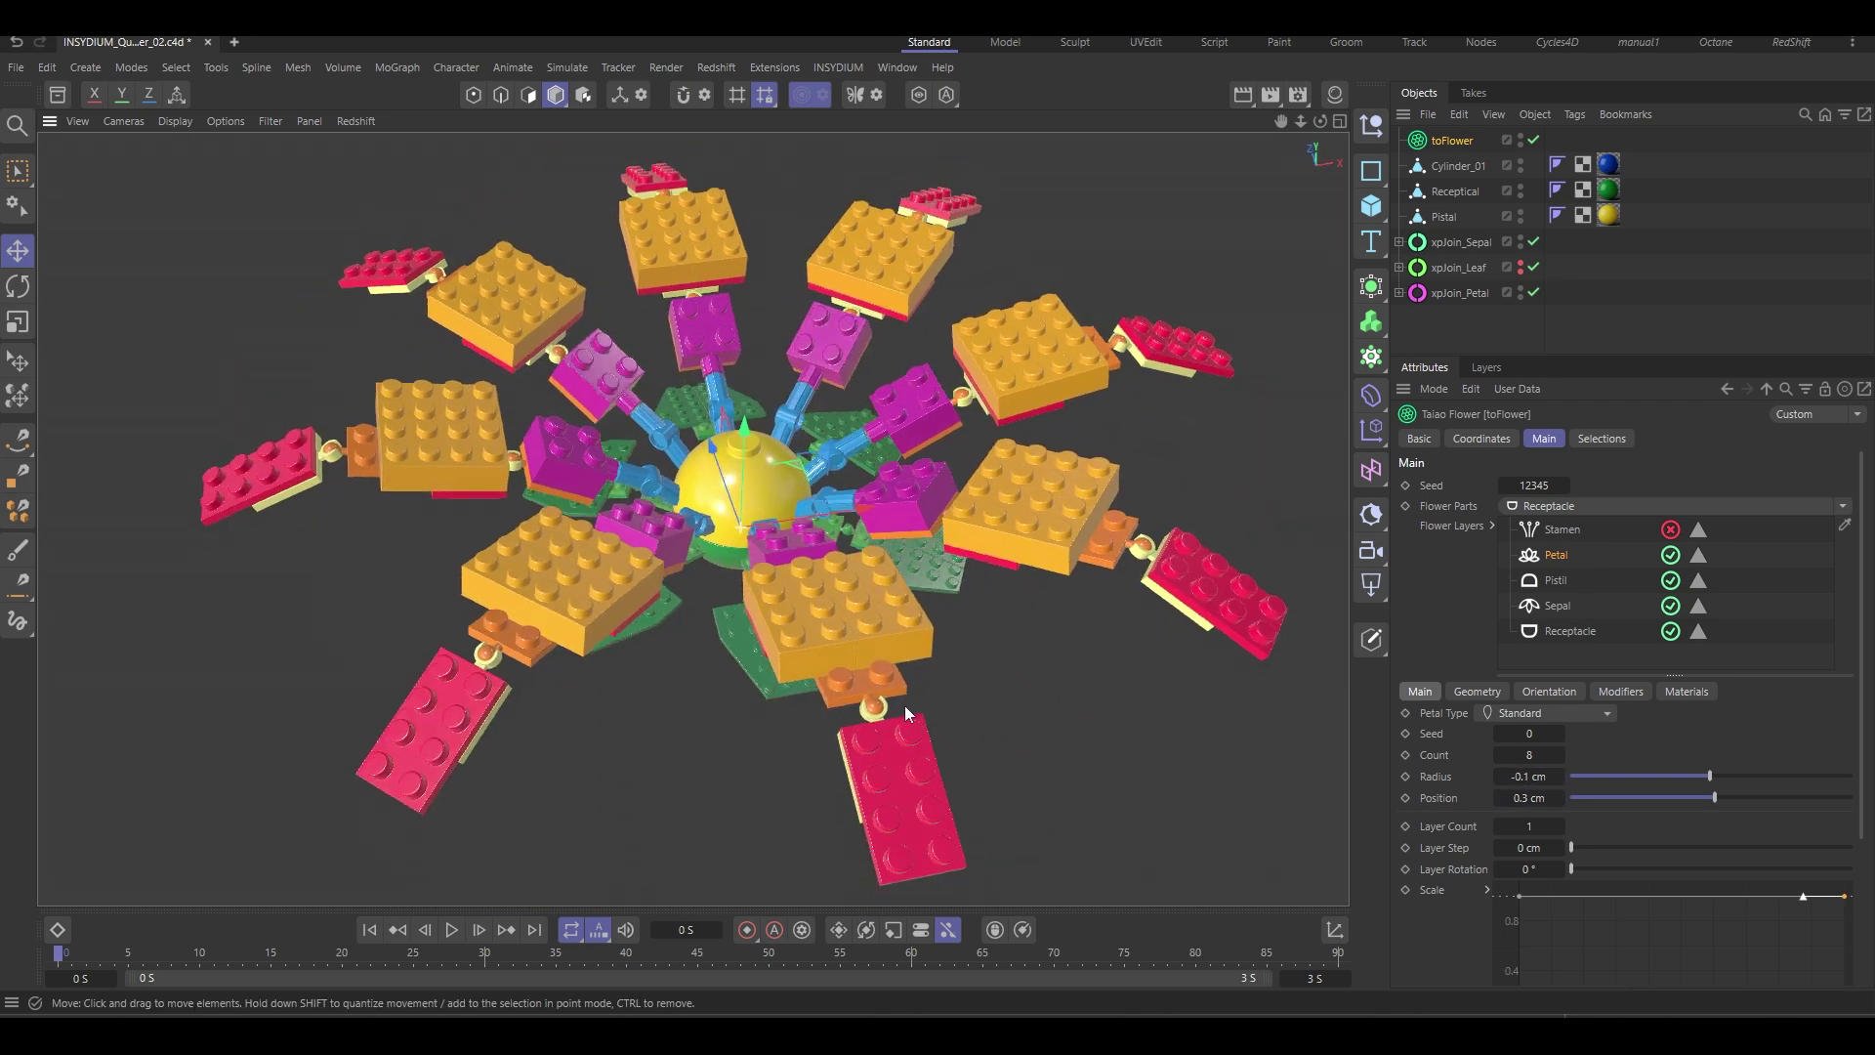
# Try a count of 6 on the Petal layer and restore it to 8.
pyautogui.click(1500, 754)
pyautogui.click(1500, 754)
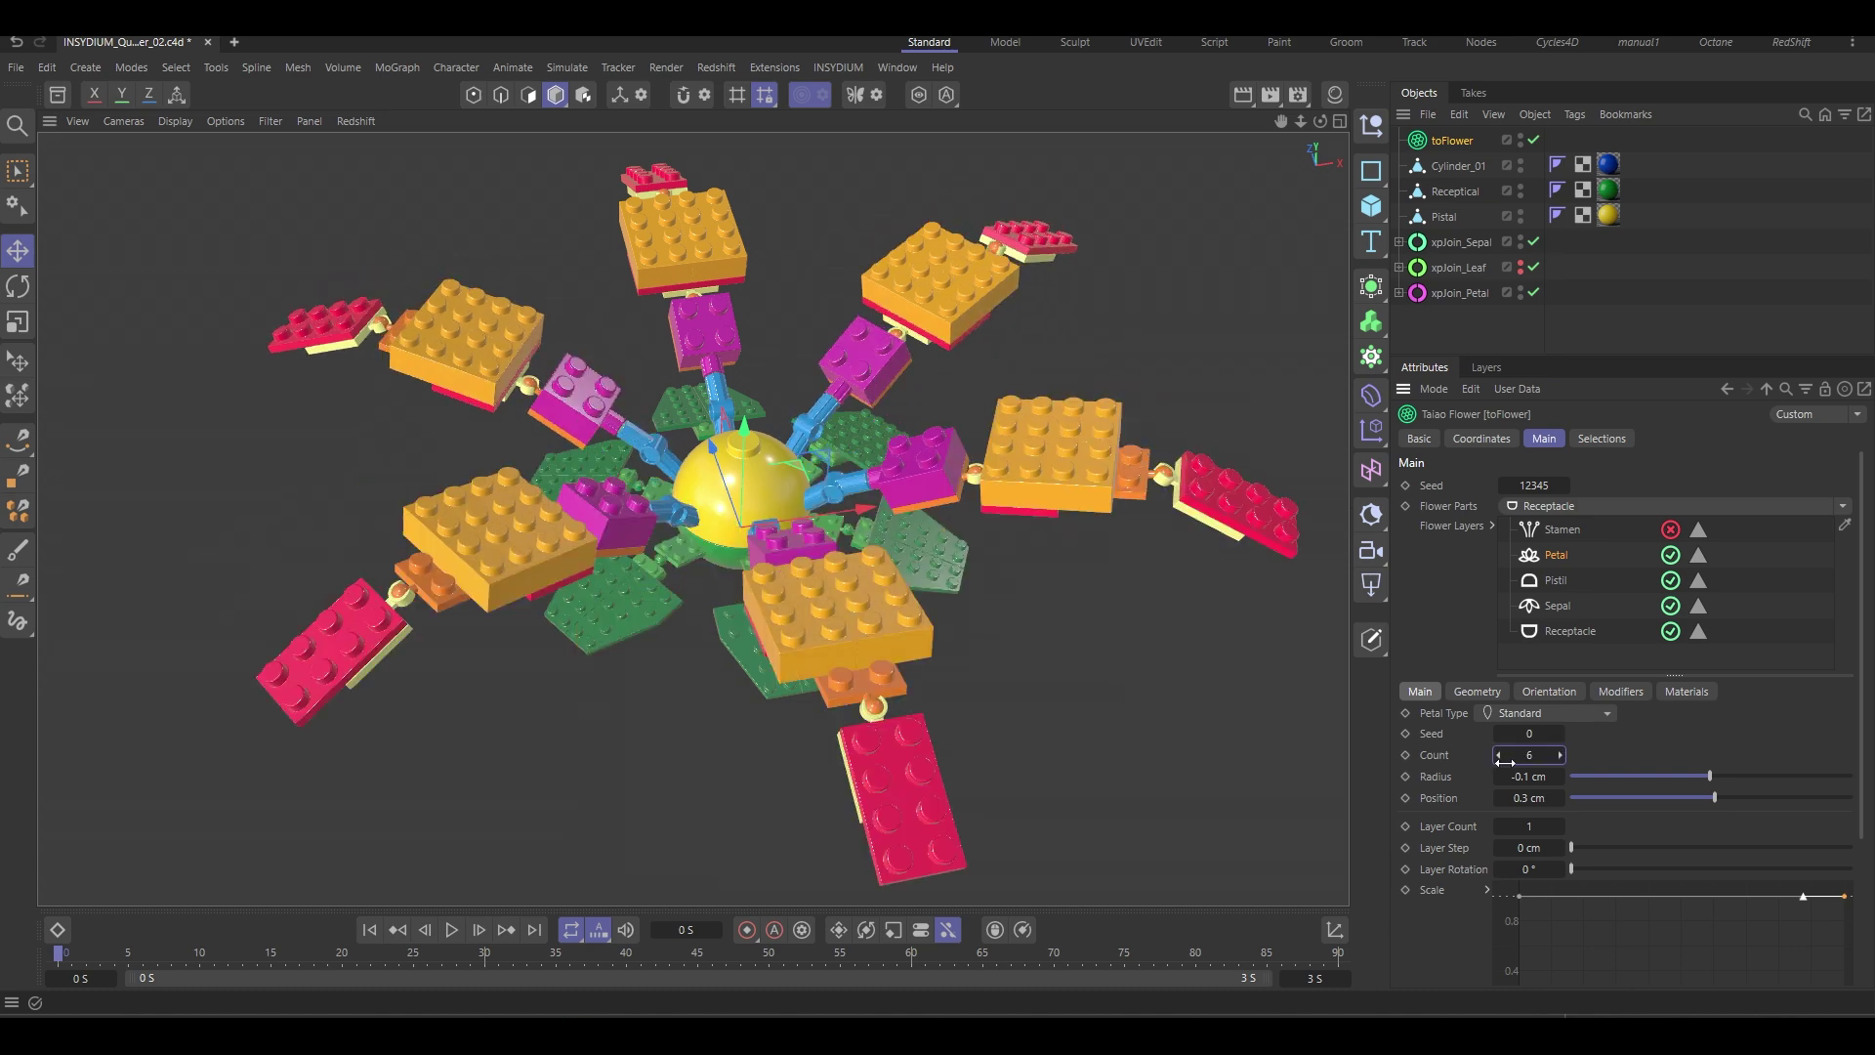
pyautogui.click(1559, 755)
pyautogui.click(1560, 755)
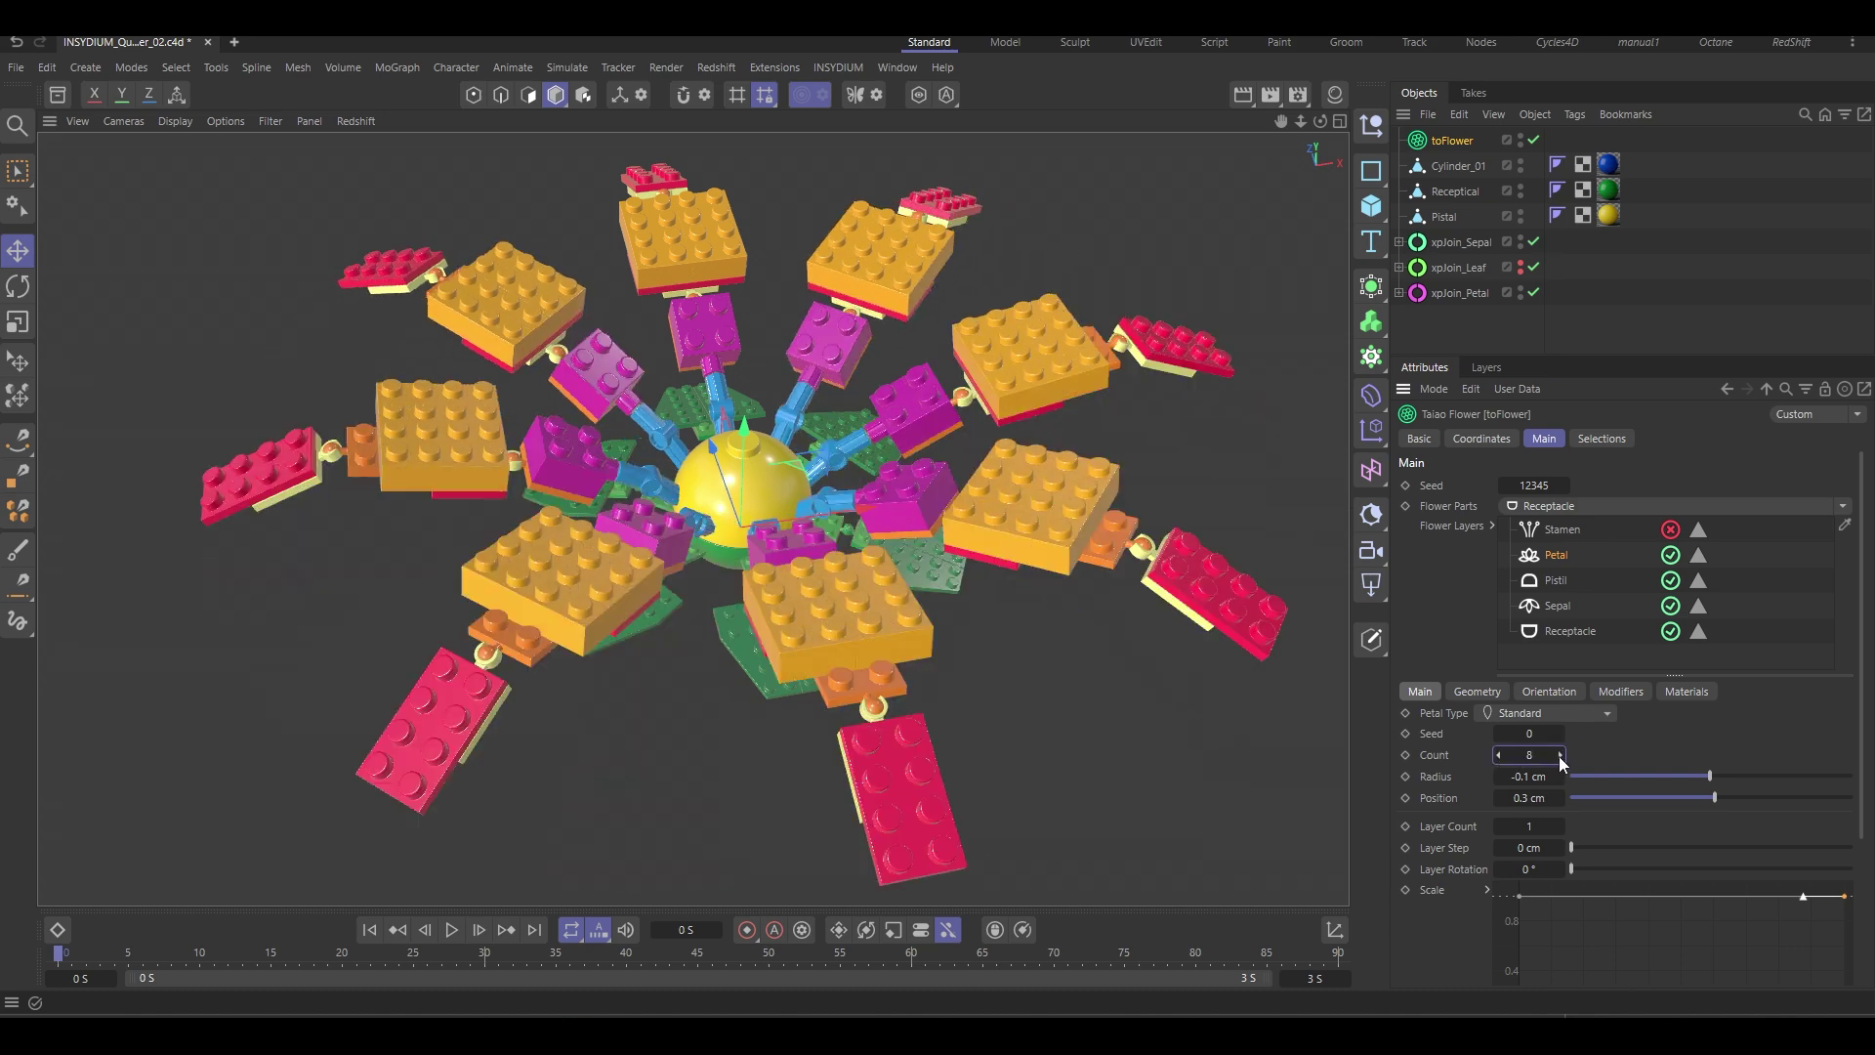
# Tilt the petals by setting the Petal layer's orientation angle to 28.1°, checking the flower from several sides.
pyautogui.click(1547, 691)
pyautogui.moveTo(1756, 714); pyautogui.dragTo(1775, 714)
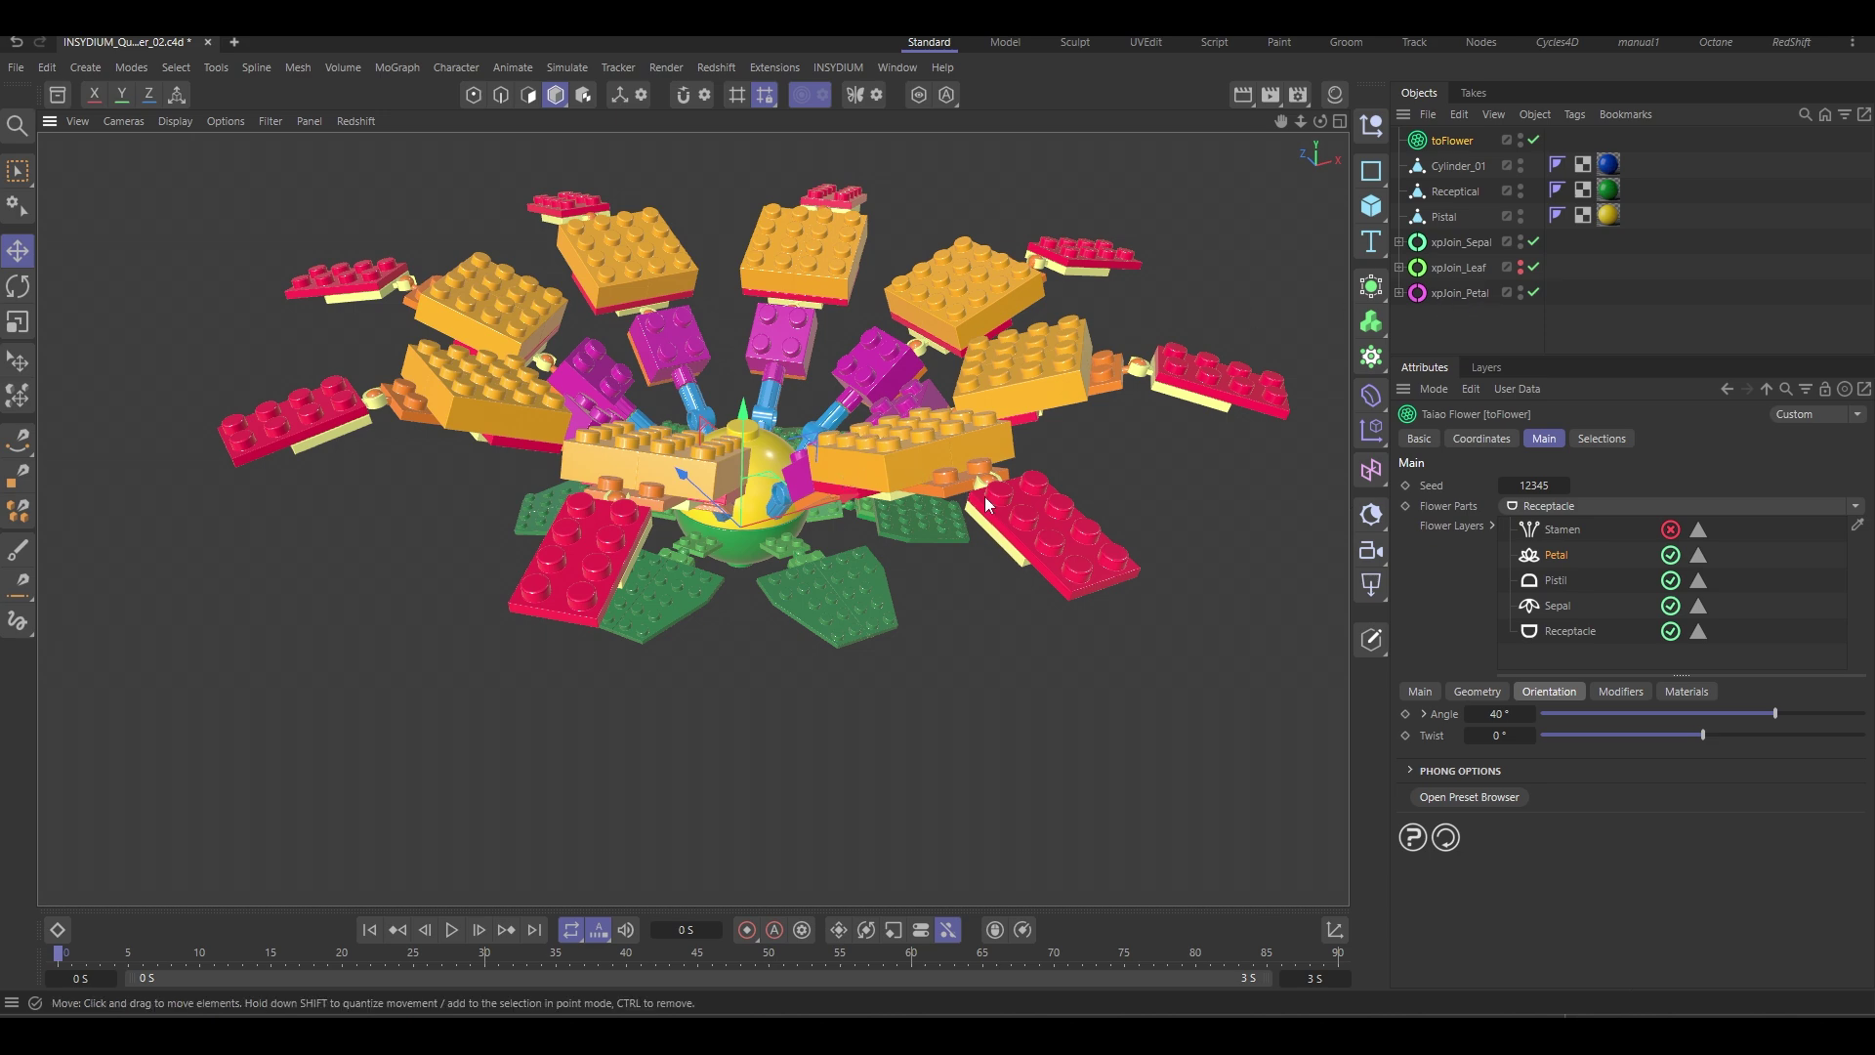
pyautogui.keyDown('alt'); pyautogui.moveTo(1065, 512); pyautogui.dragTo(879, 674); pyautogui.keyUp('alt')
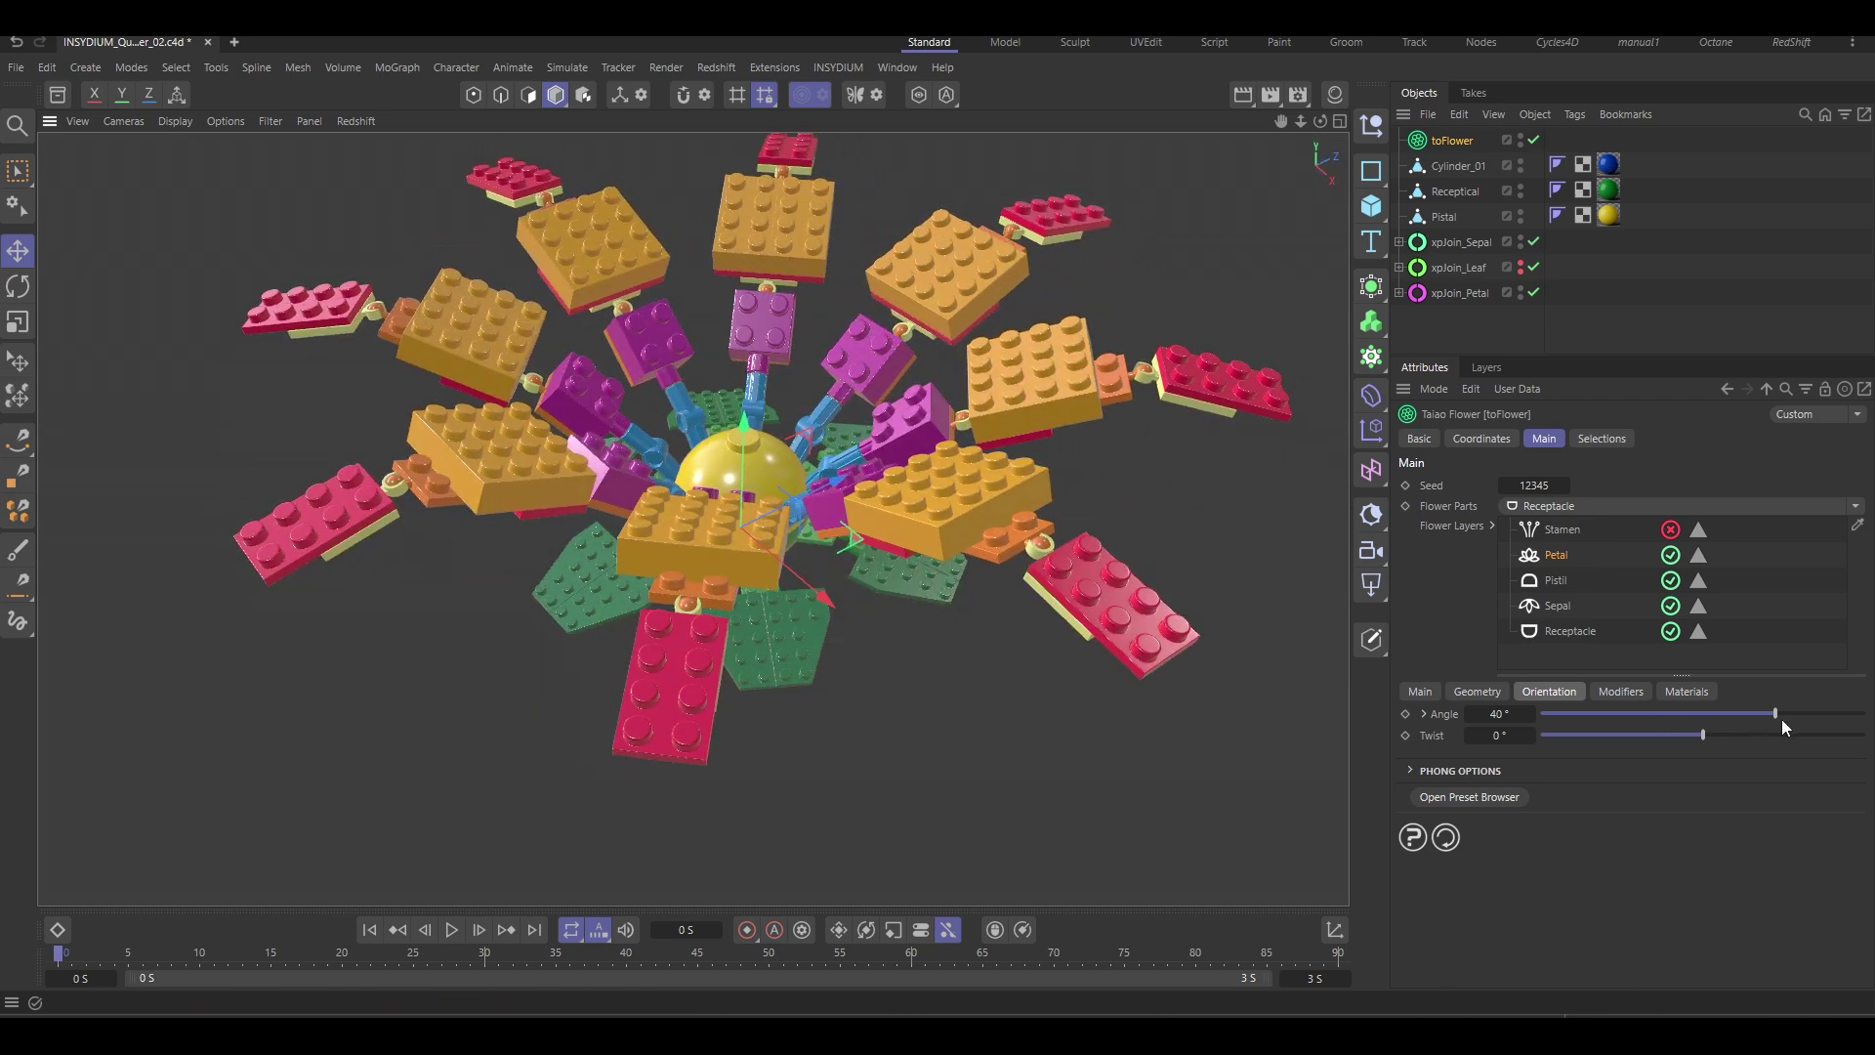
pyautogui.moveTo(1779, 718); pyautogui.dragTo(1754, 721)
pyautogui.keyDown('alt'); pyautogui.moveTo(957, 724); pyautogui.dragTo(882, 680); pyautogui.keyUp('alt')
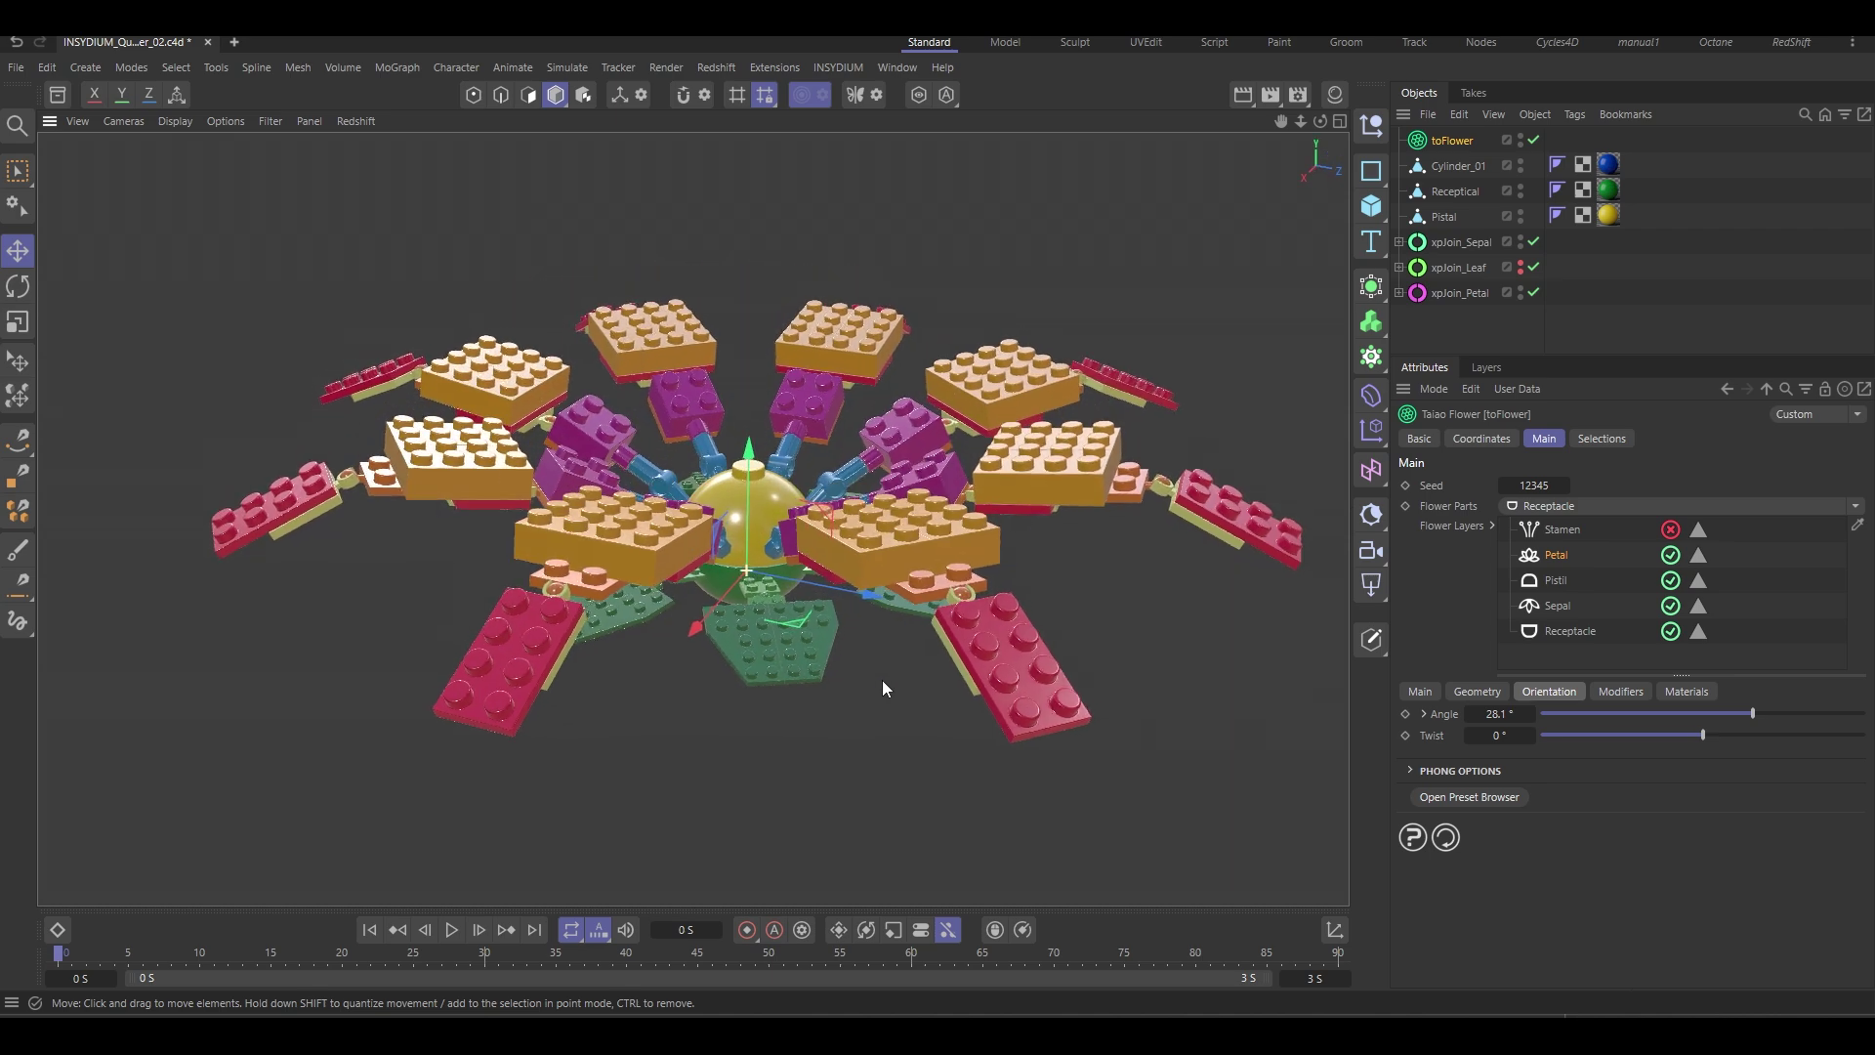
# Turn off the Petal, Sepal and Receptacle layers, and turn on and select the Stamen layer.
pyautogui.click(1673, 564)
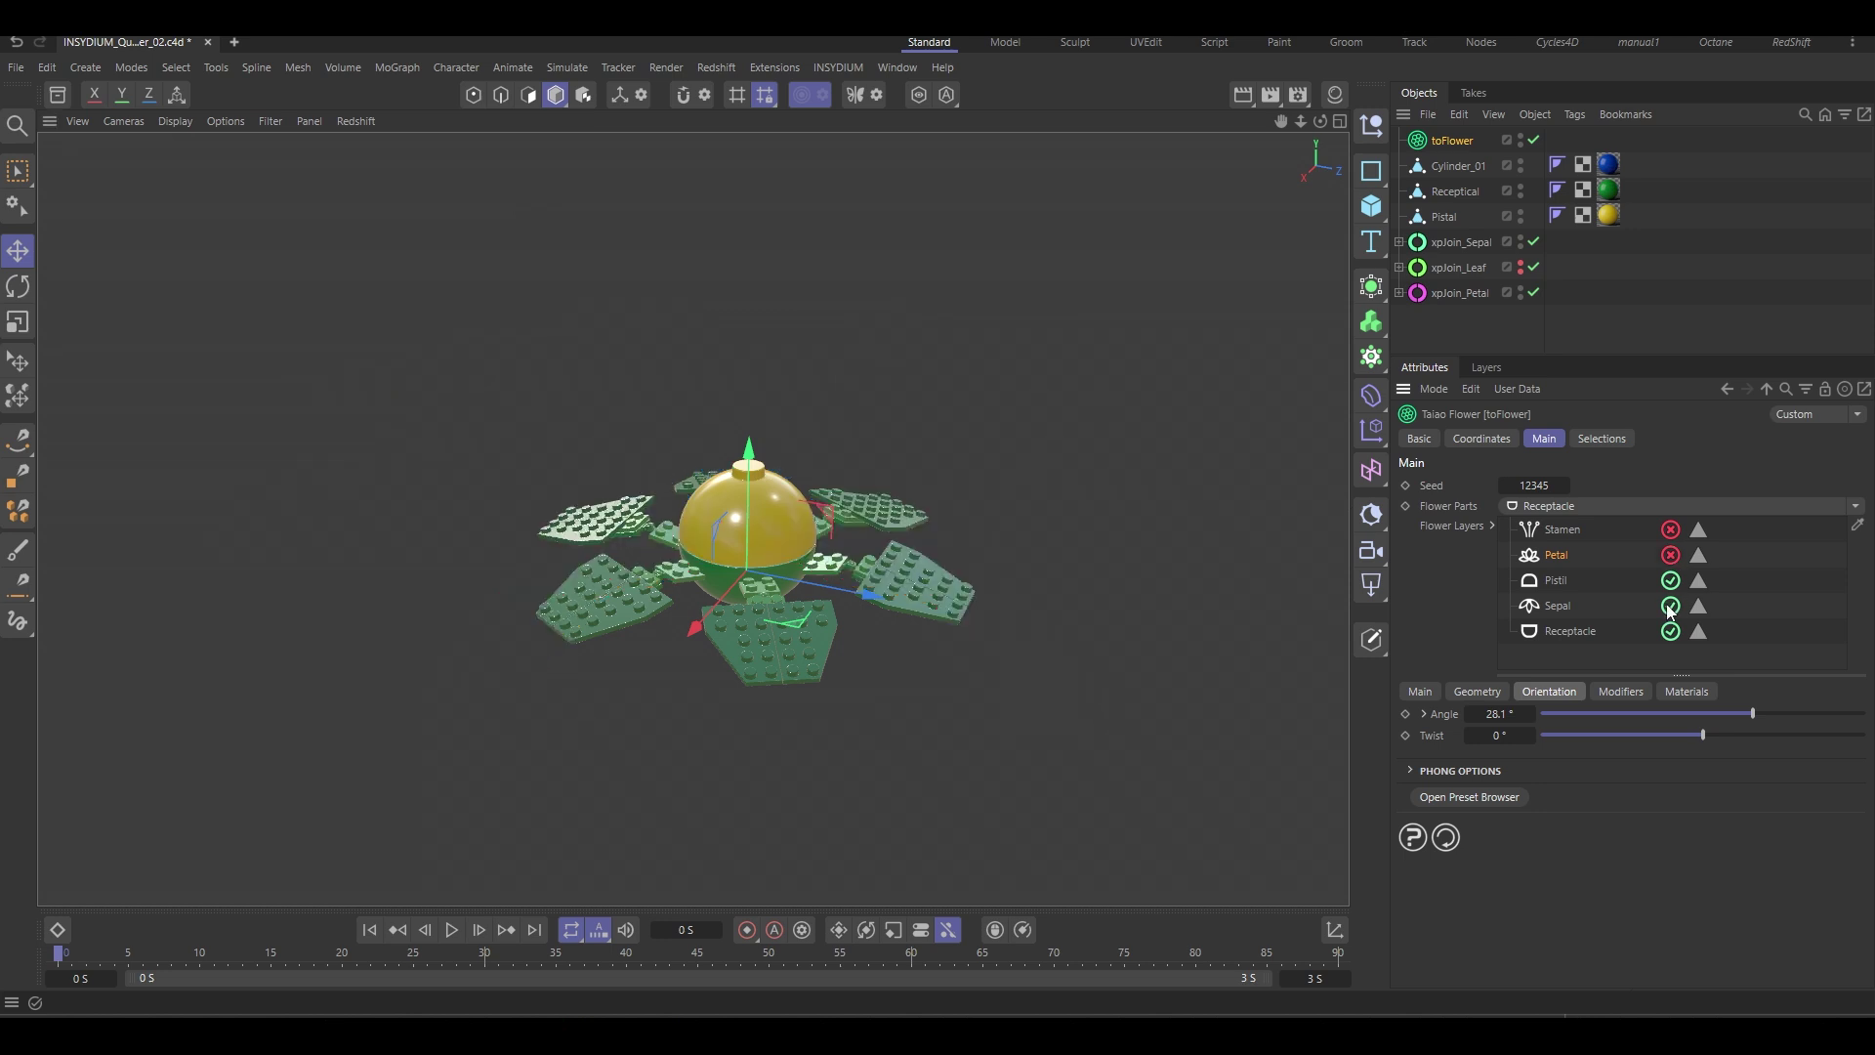
pyautogui.click(1670, 605)
pyautogui.click(1670, 631)
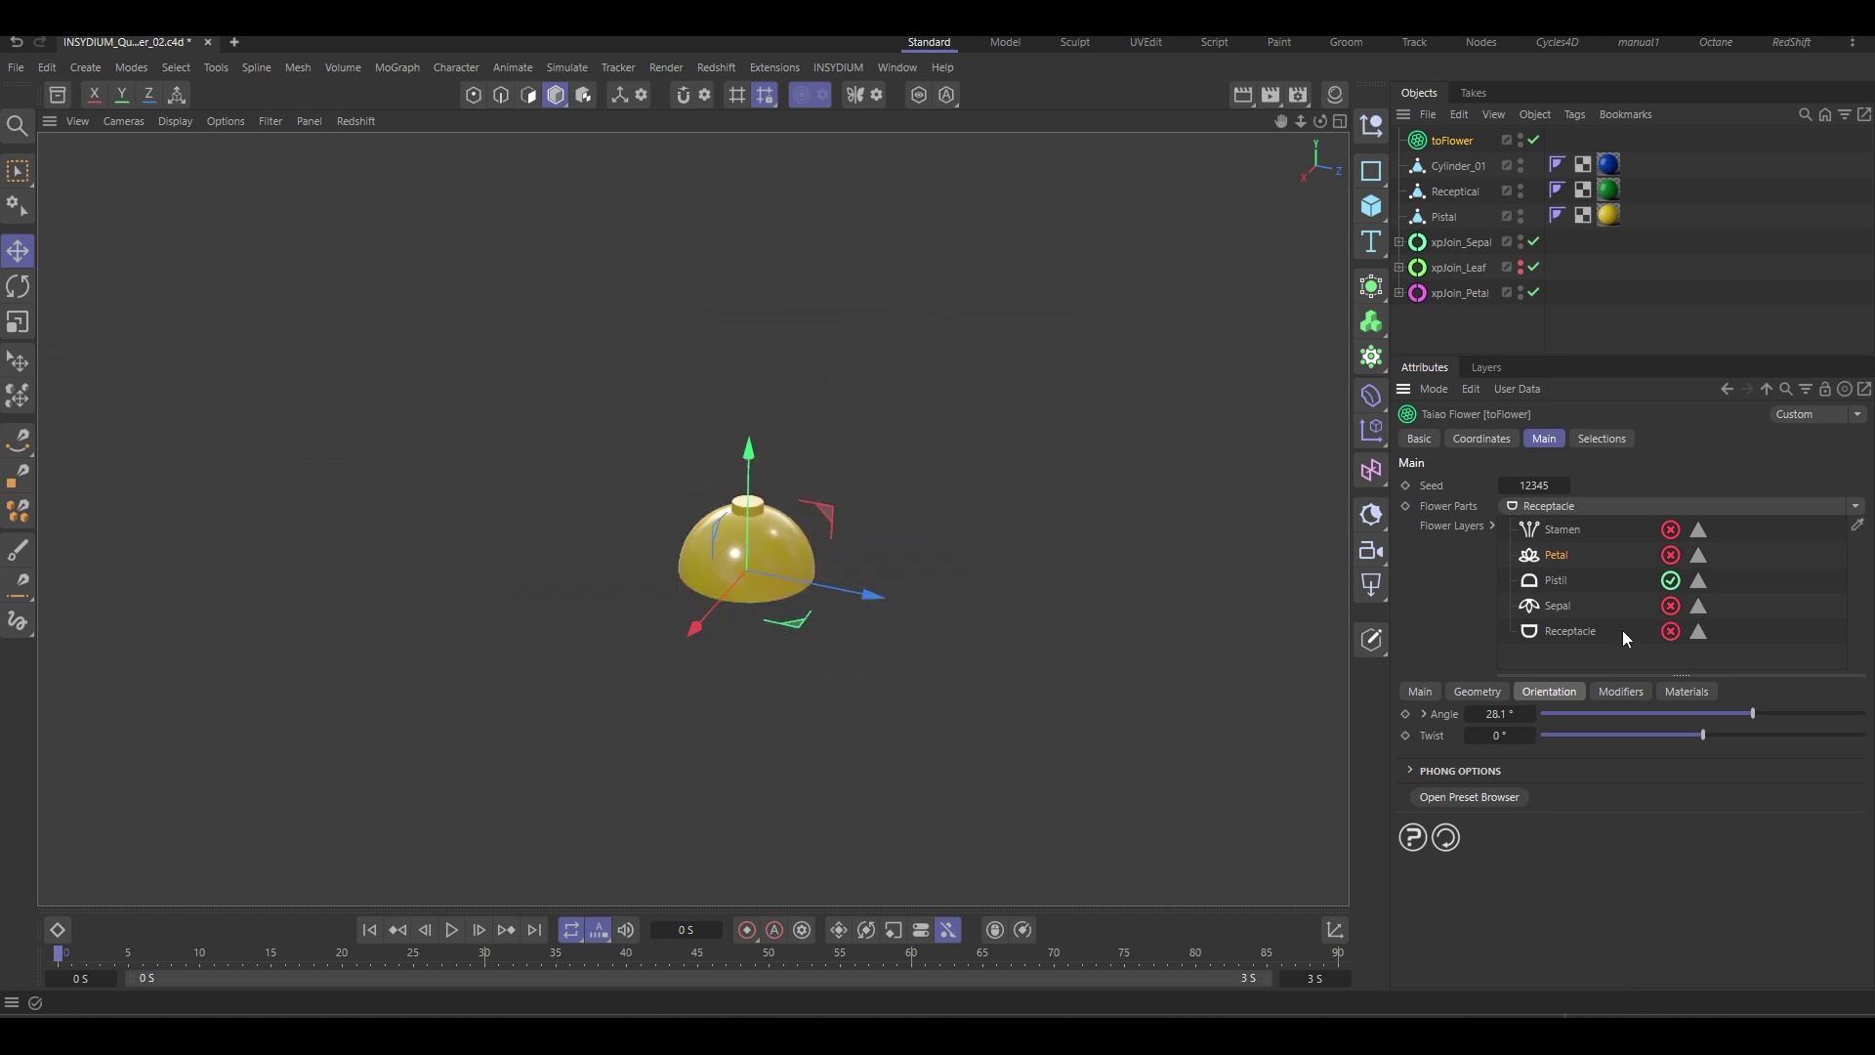
pyautogui.click(1671, 530)
pyautogui.click(1546, 528)
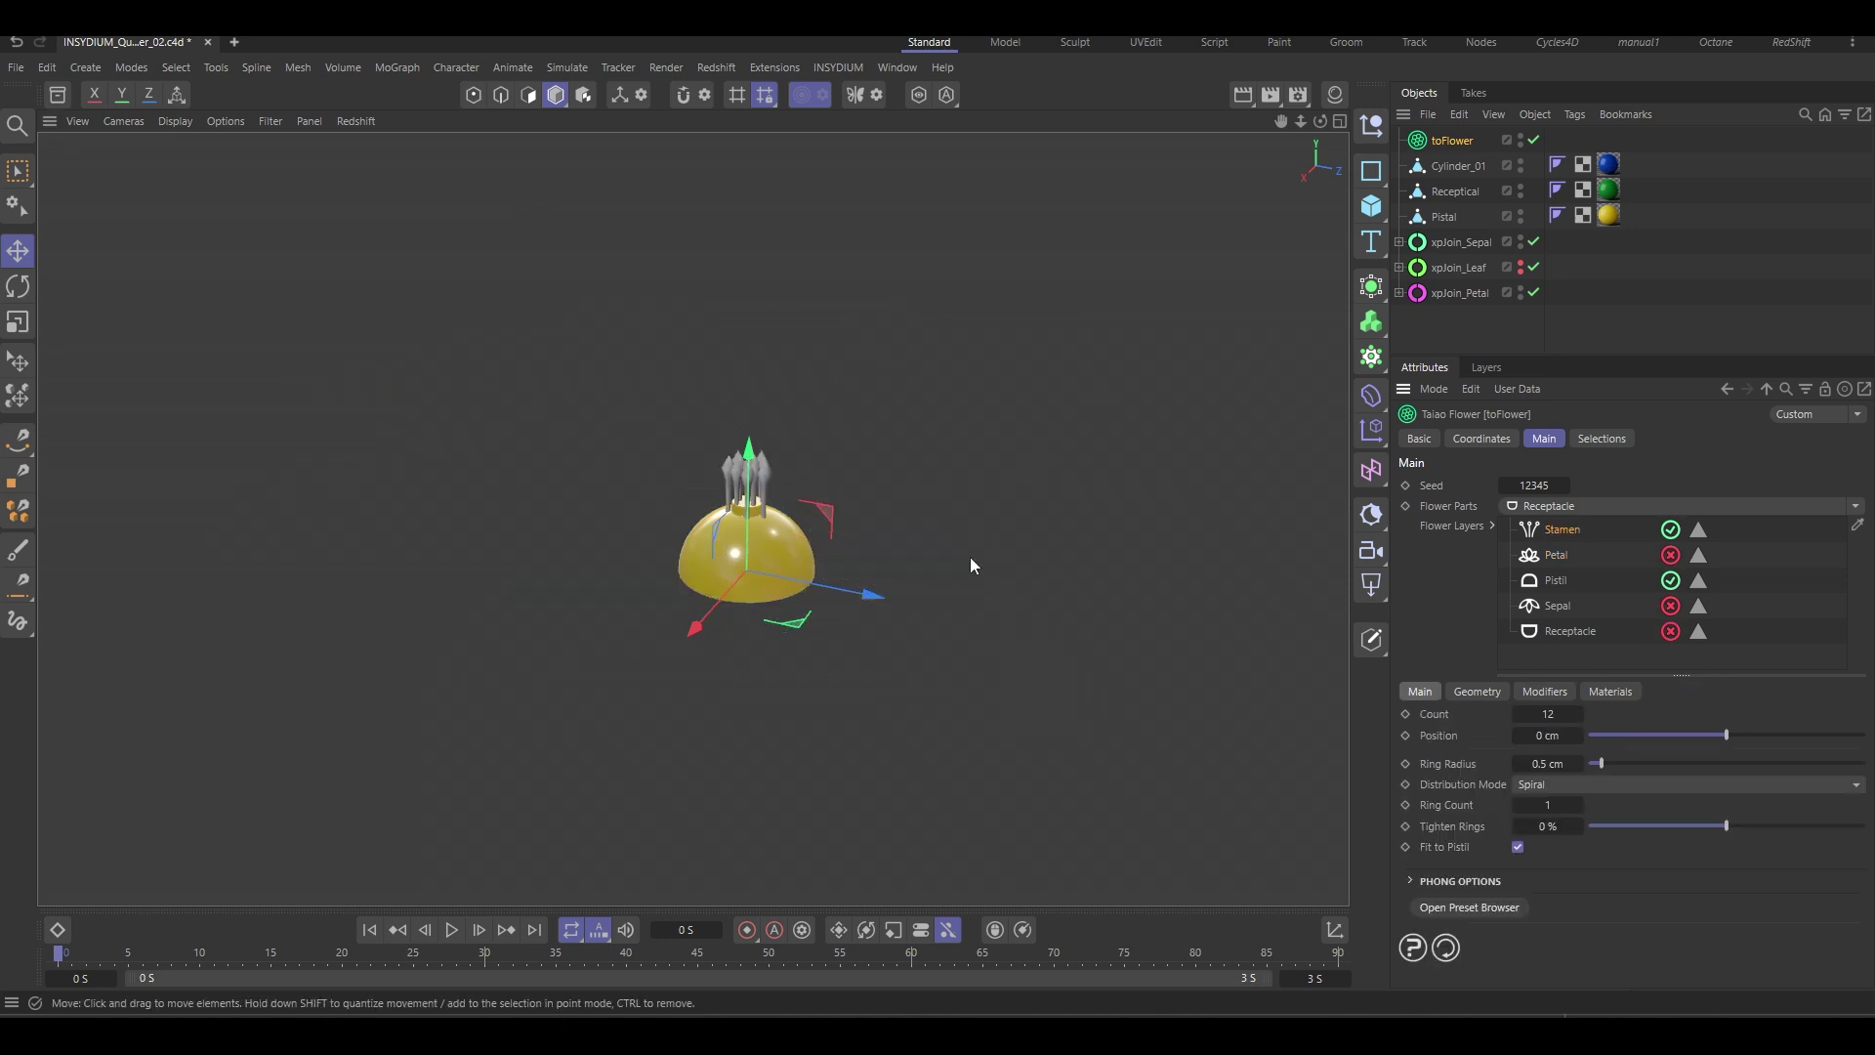
# Enlarge the attribute area and display the stamens close up with Gouraud shading and mesh lines.
pyautogui.scroll(5, 710, 547)
pyautogui.keyDown('alt'); pyautogui.moveTo(965, 534); pyautogui.dragTo(934, 554, button='middle'); pyautogui.keyUp('alt')
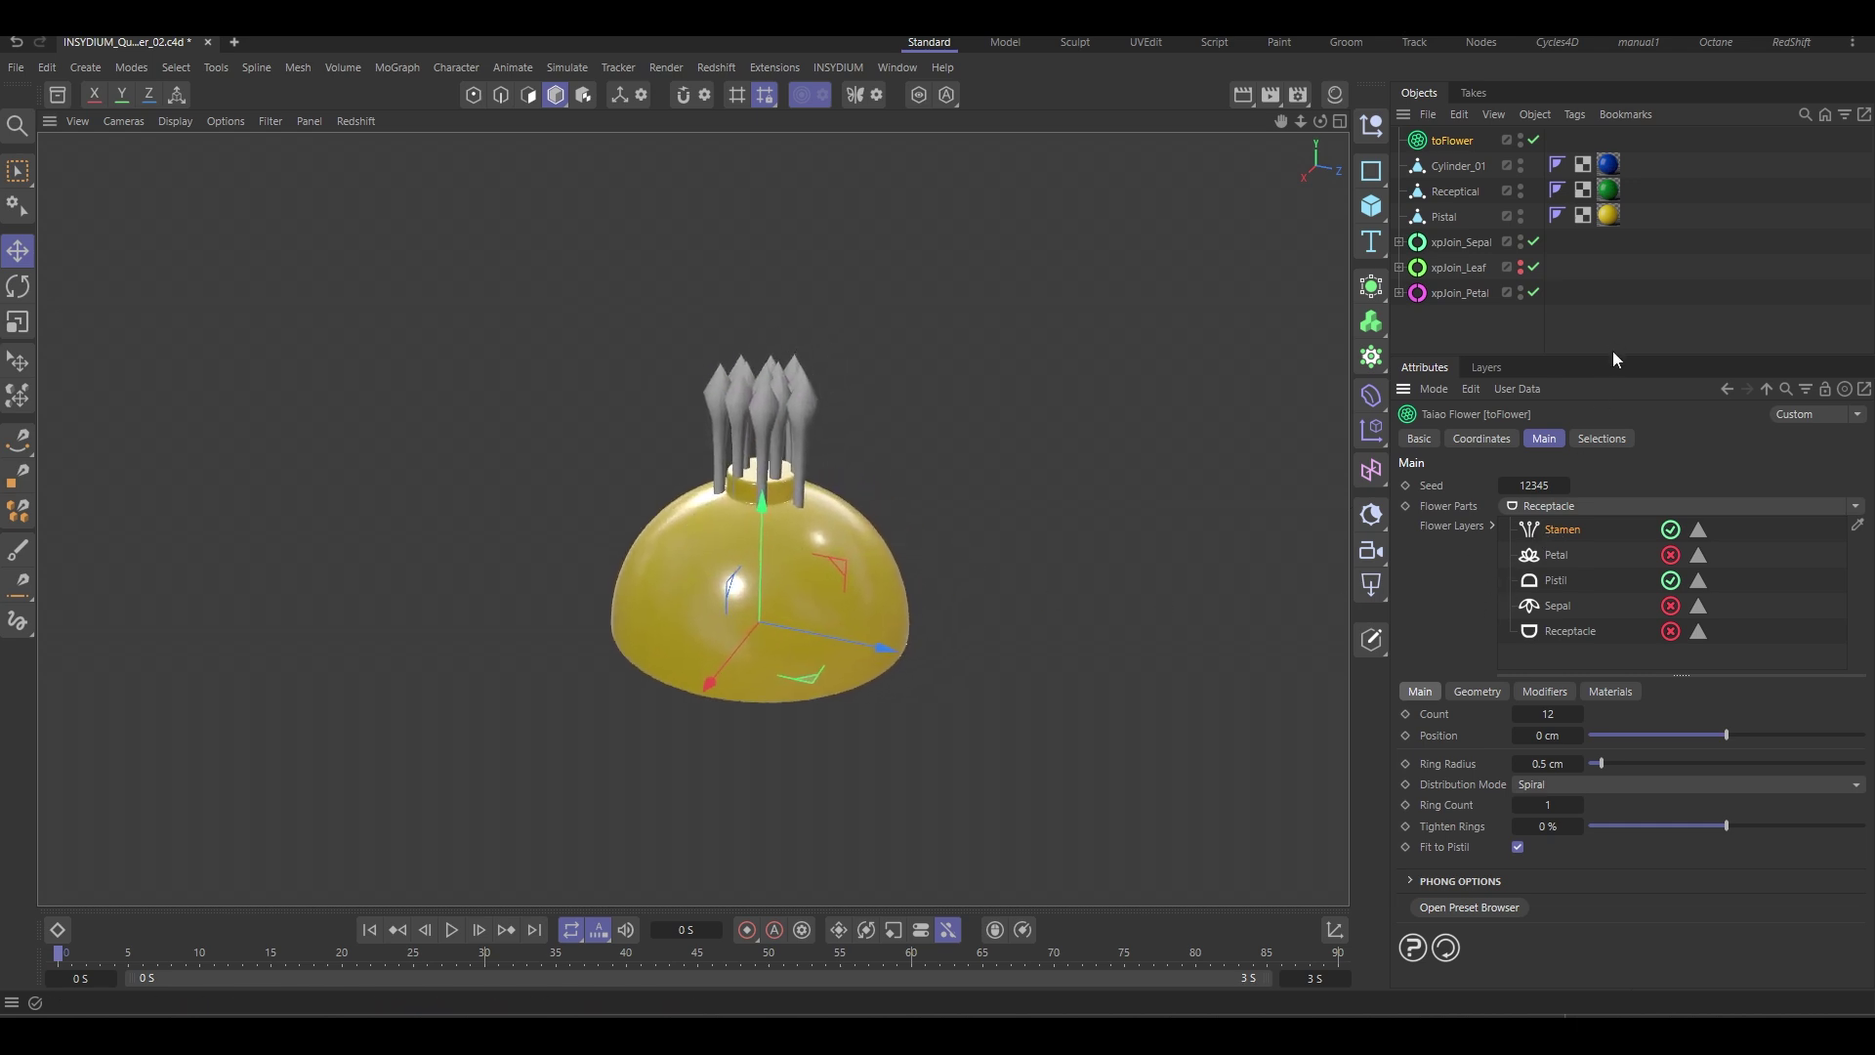
pyautogui.moveTo(1612, 354); pyautogui.dragTo(1603, 219)
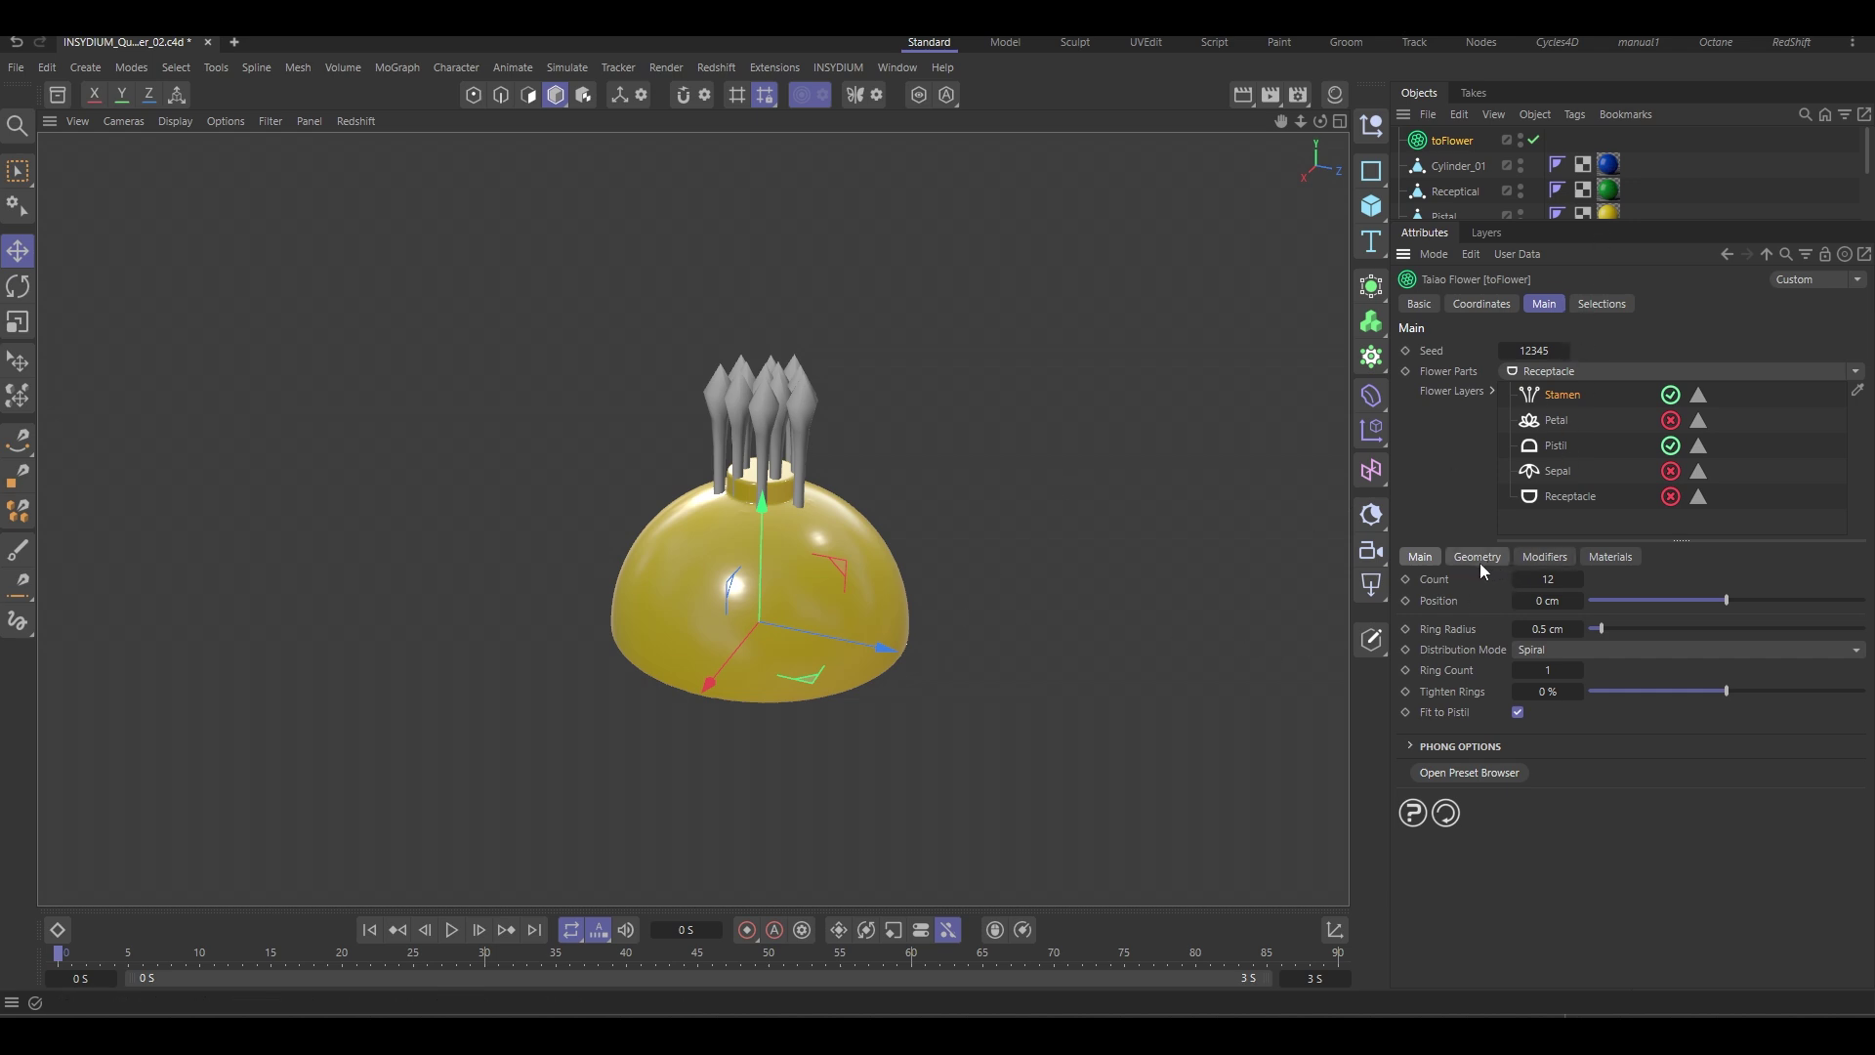
pyautogui.press('n')
pyautogui.press('b')
pyautogui.keyDown('alt'); pyautogui.moveTo(909, 563); pyautogui.dragTo(916, 582, button='middle'); pyautogui.keyUp('alt')
pyautogui.scroll(2, 916, 582)
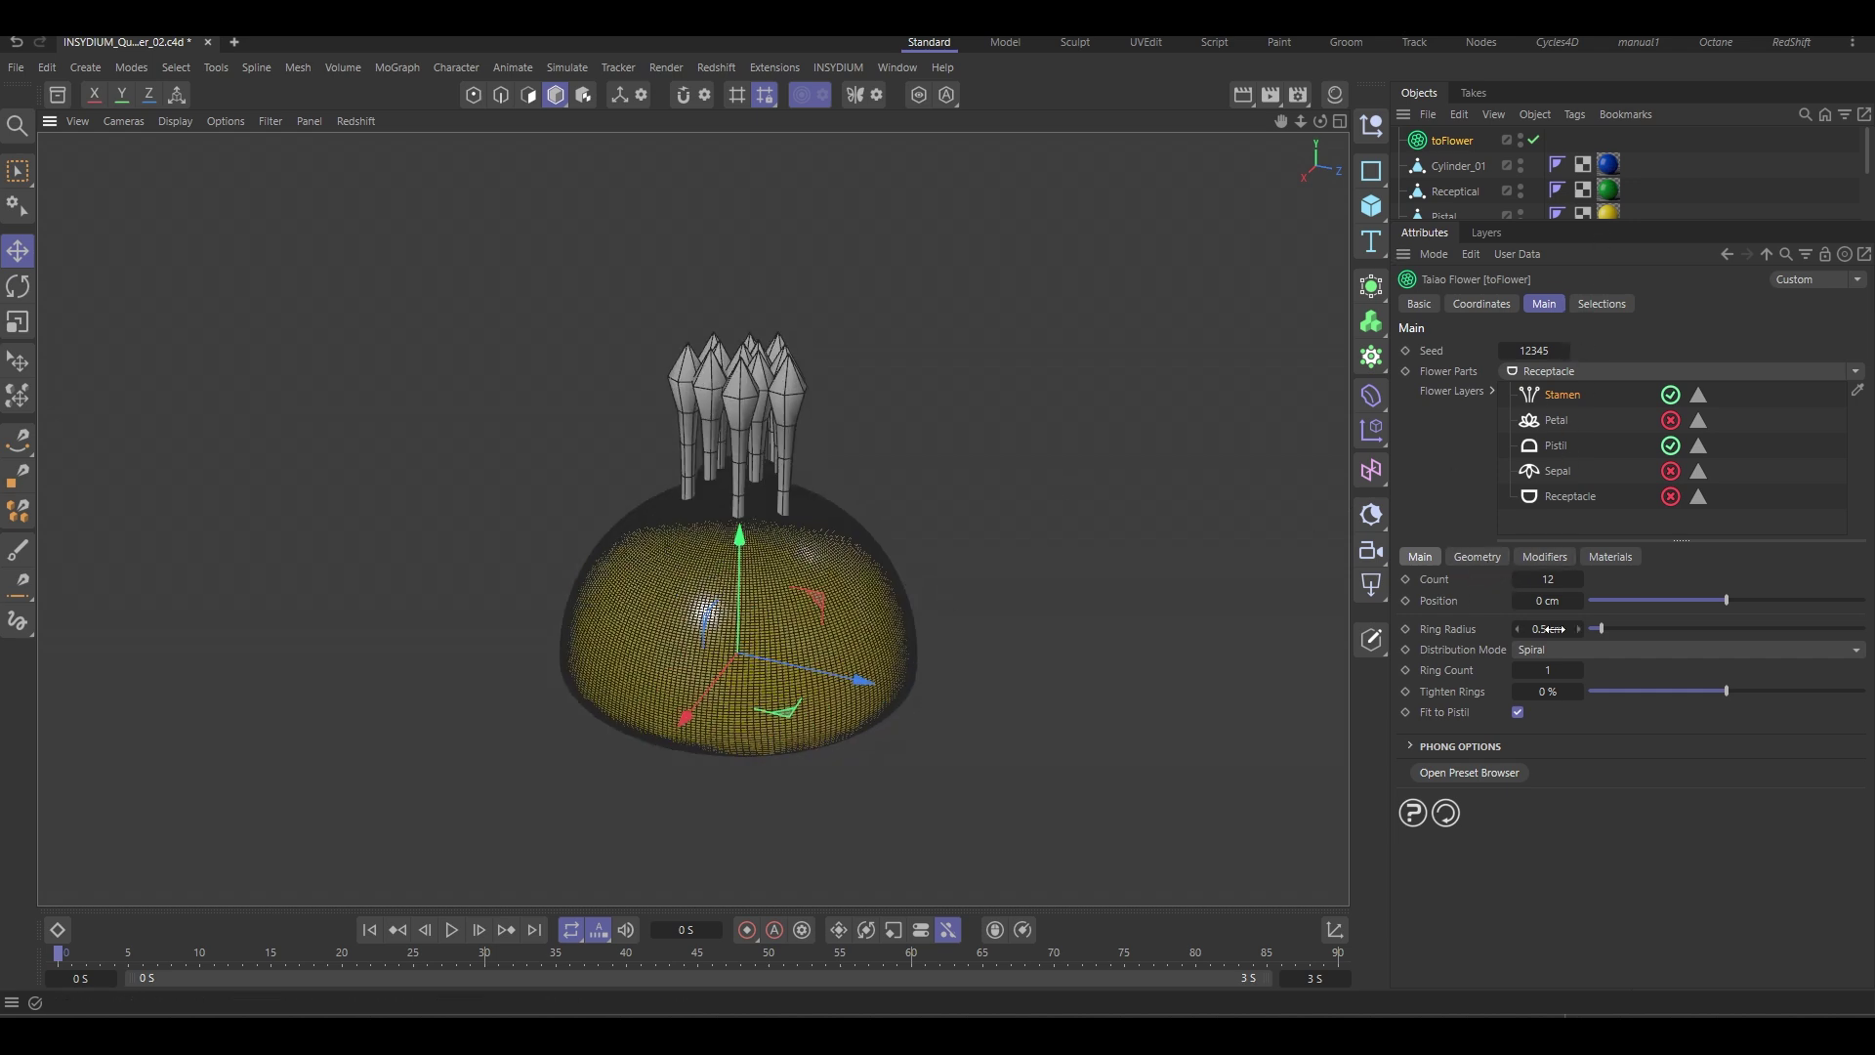
# Set the Stamen layer's position to 1.2 cm and spread the stamens into a wider ring with Whorled distribution.
pyautogui.moveTo(1726, 600); pyautogui.dragTo(1747, 604)
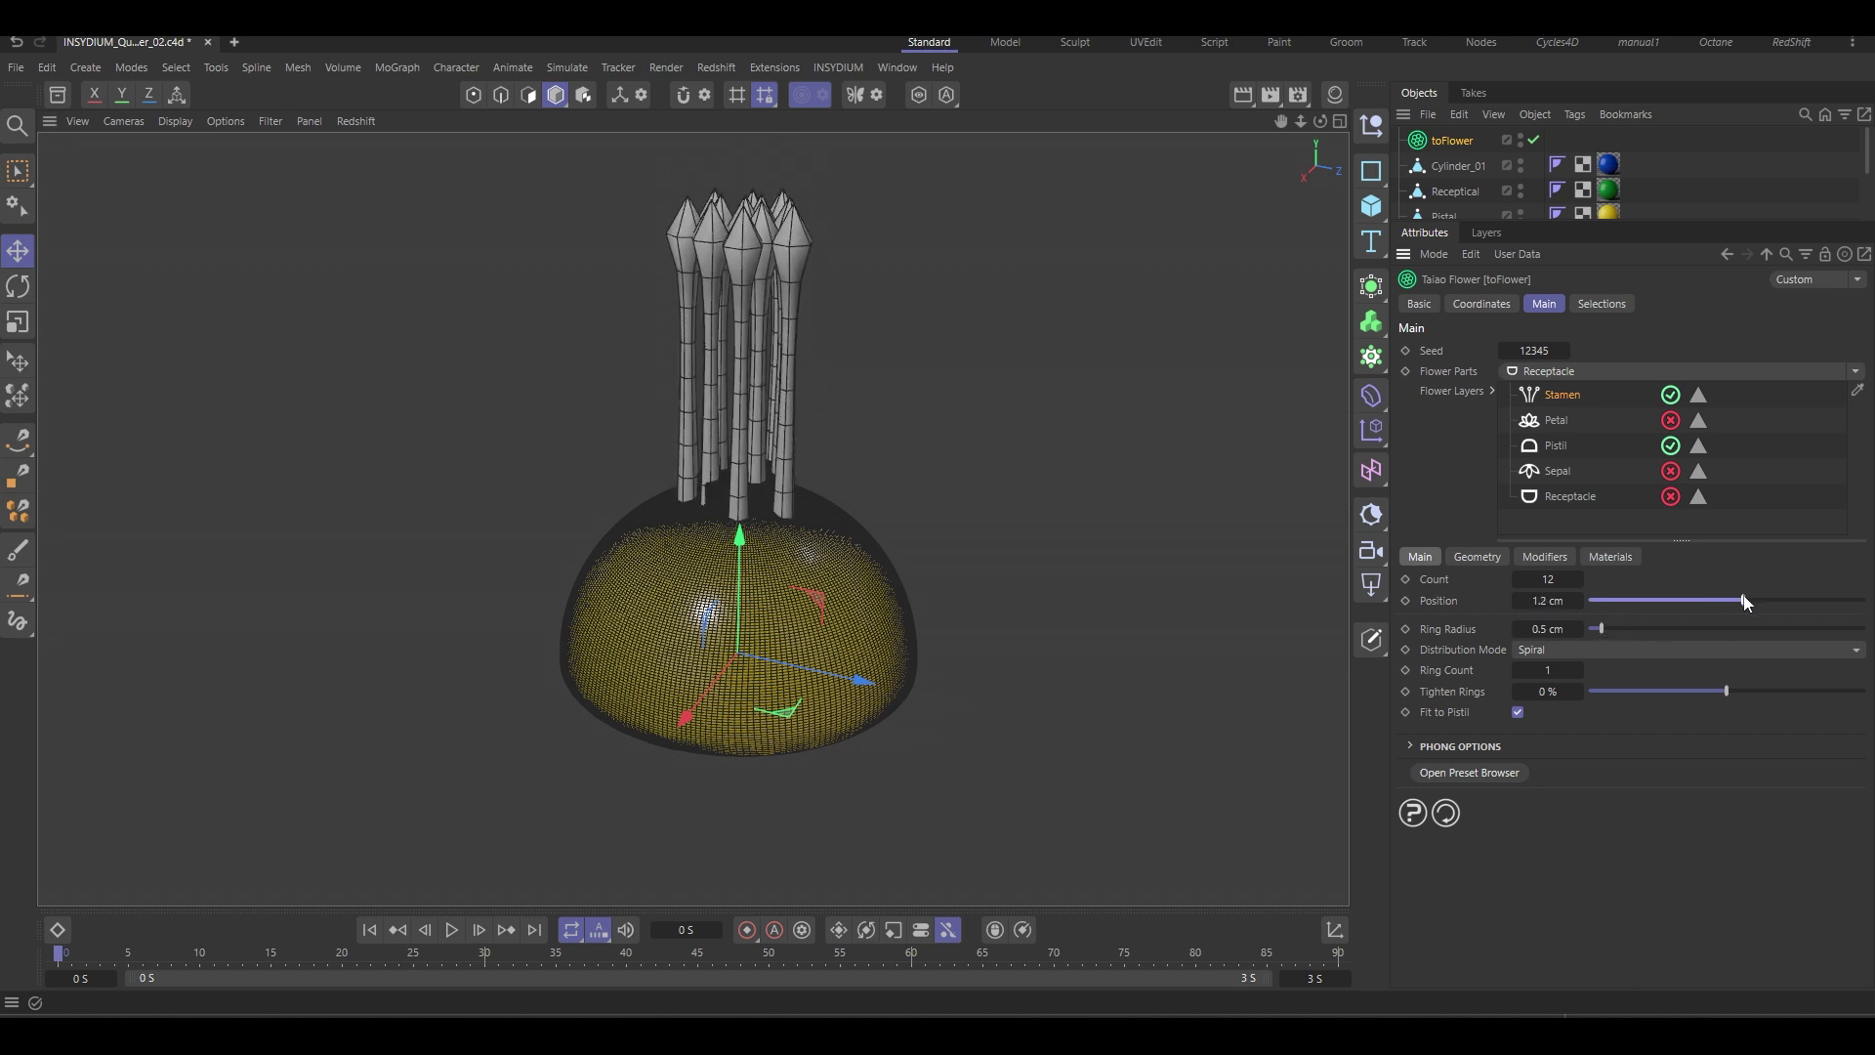
pyautogui.click(1552, 651)
pyautogui.click(1564, 697)
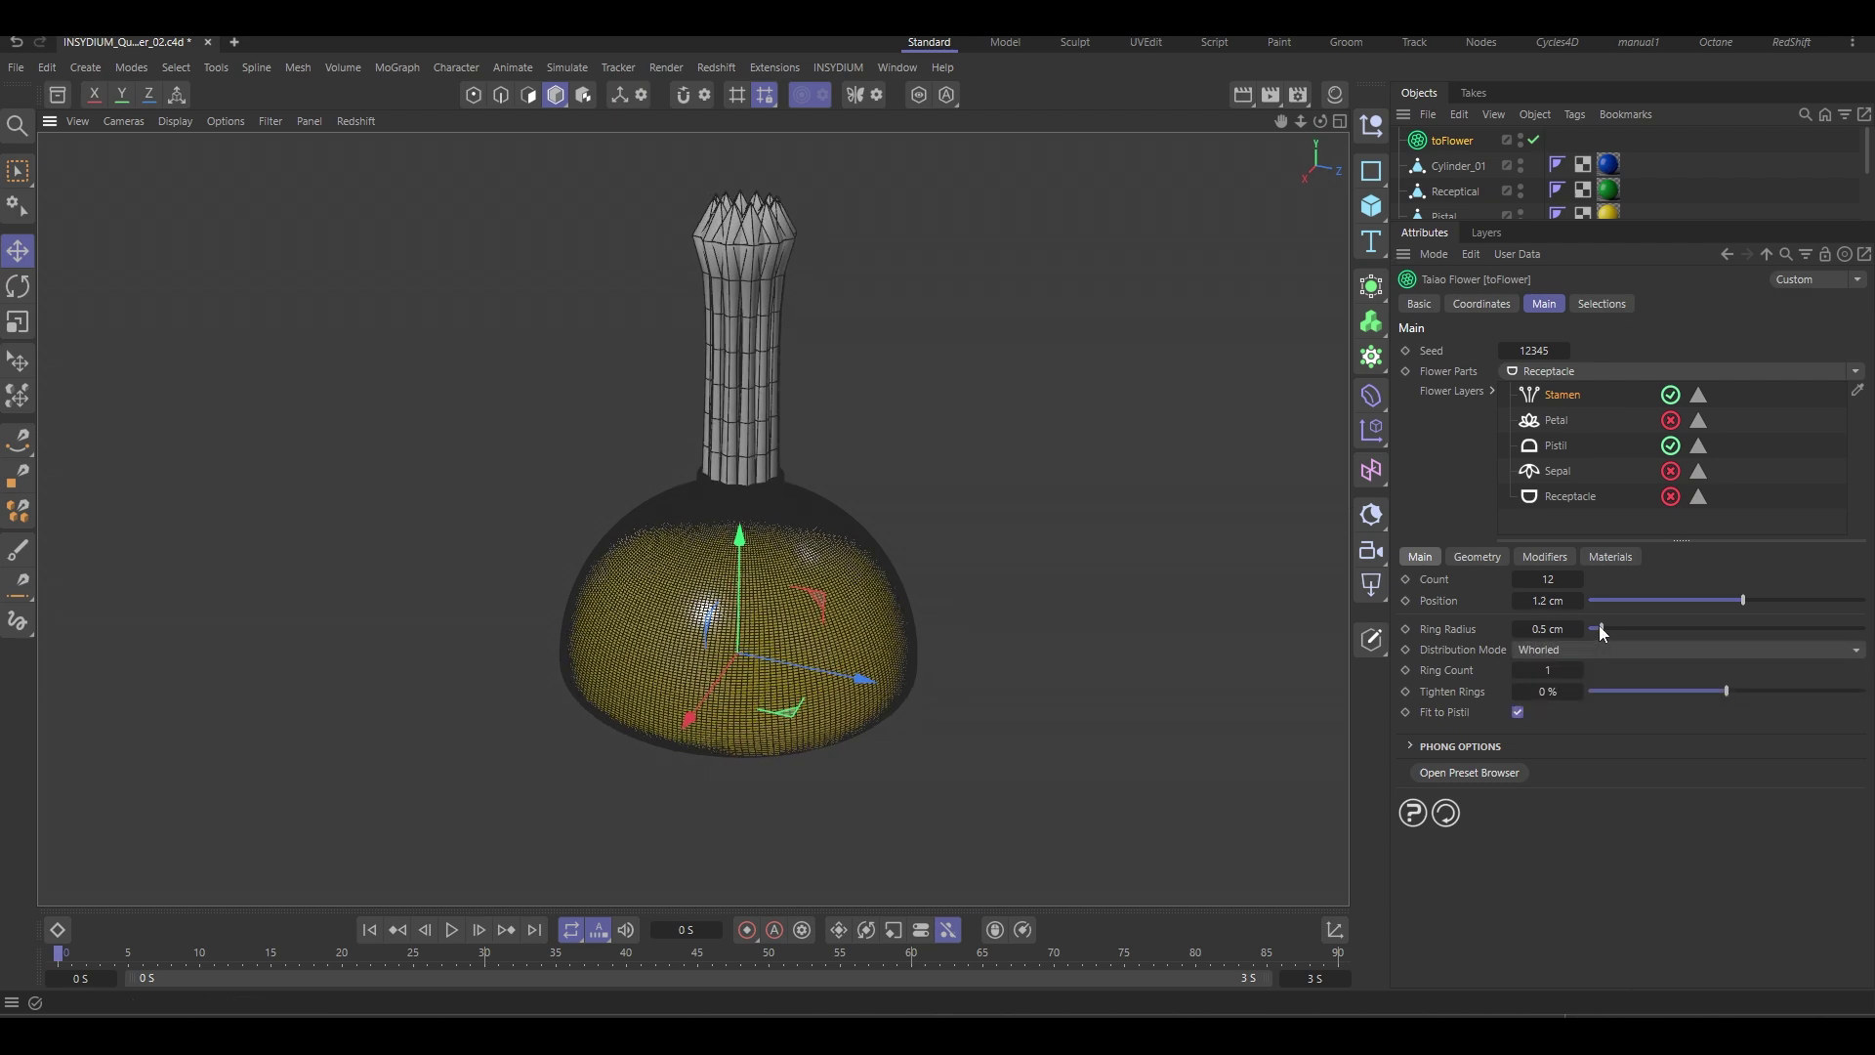
pyautogui.moveTo(1602, 626); pyautogui.dragTo(1642, 621)
pyautogui.keyDown('alt'); pyautogui.moveTo(1214, 600); pyautogui.dragTo(986, 576); pyautogui.keyUp('alt')
# Reset the Stamen layer's geometry profile curve and raise its start point to form a flat line at full value.
pyautogui.click(1474, 554)
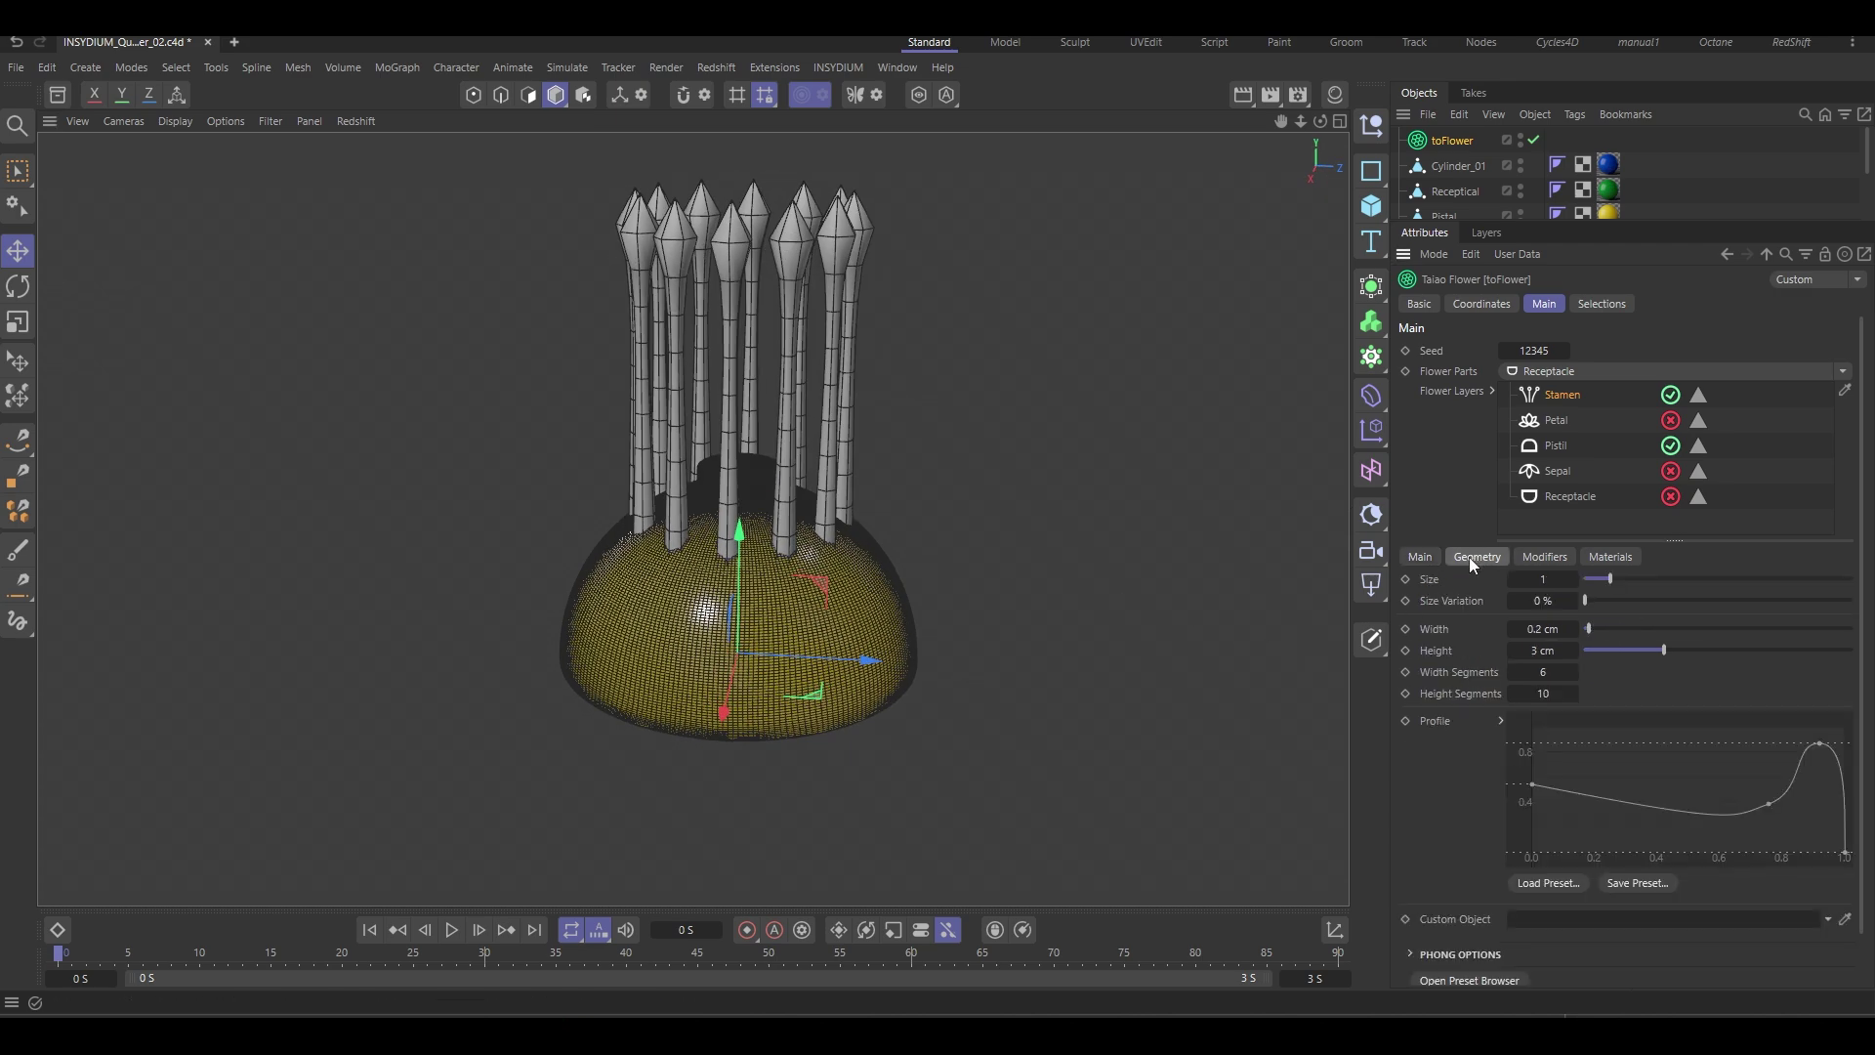
pyautogui.rightClick(1650, 746)
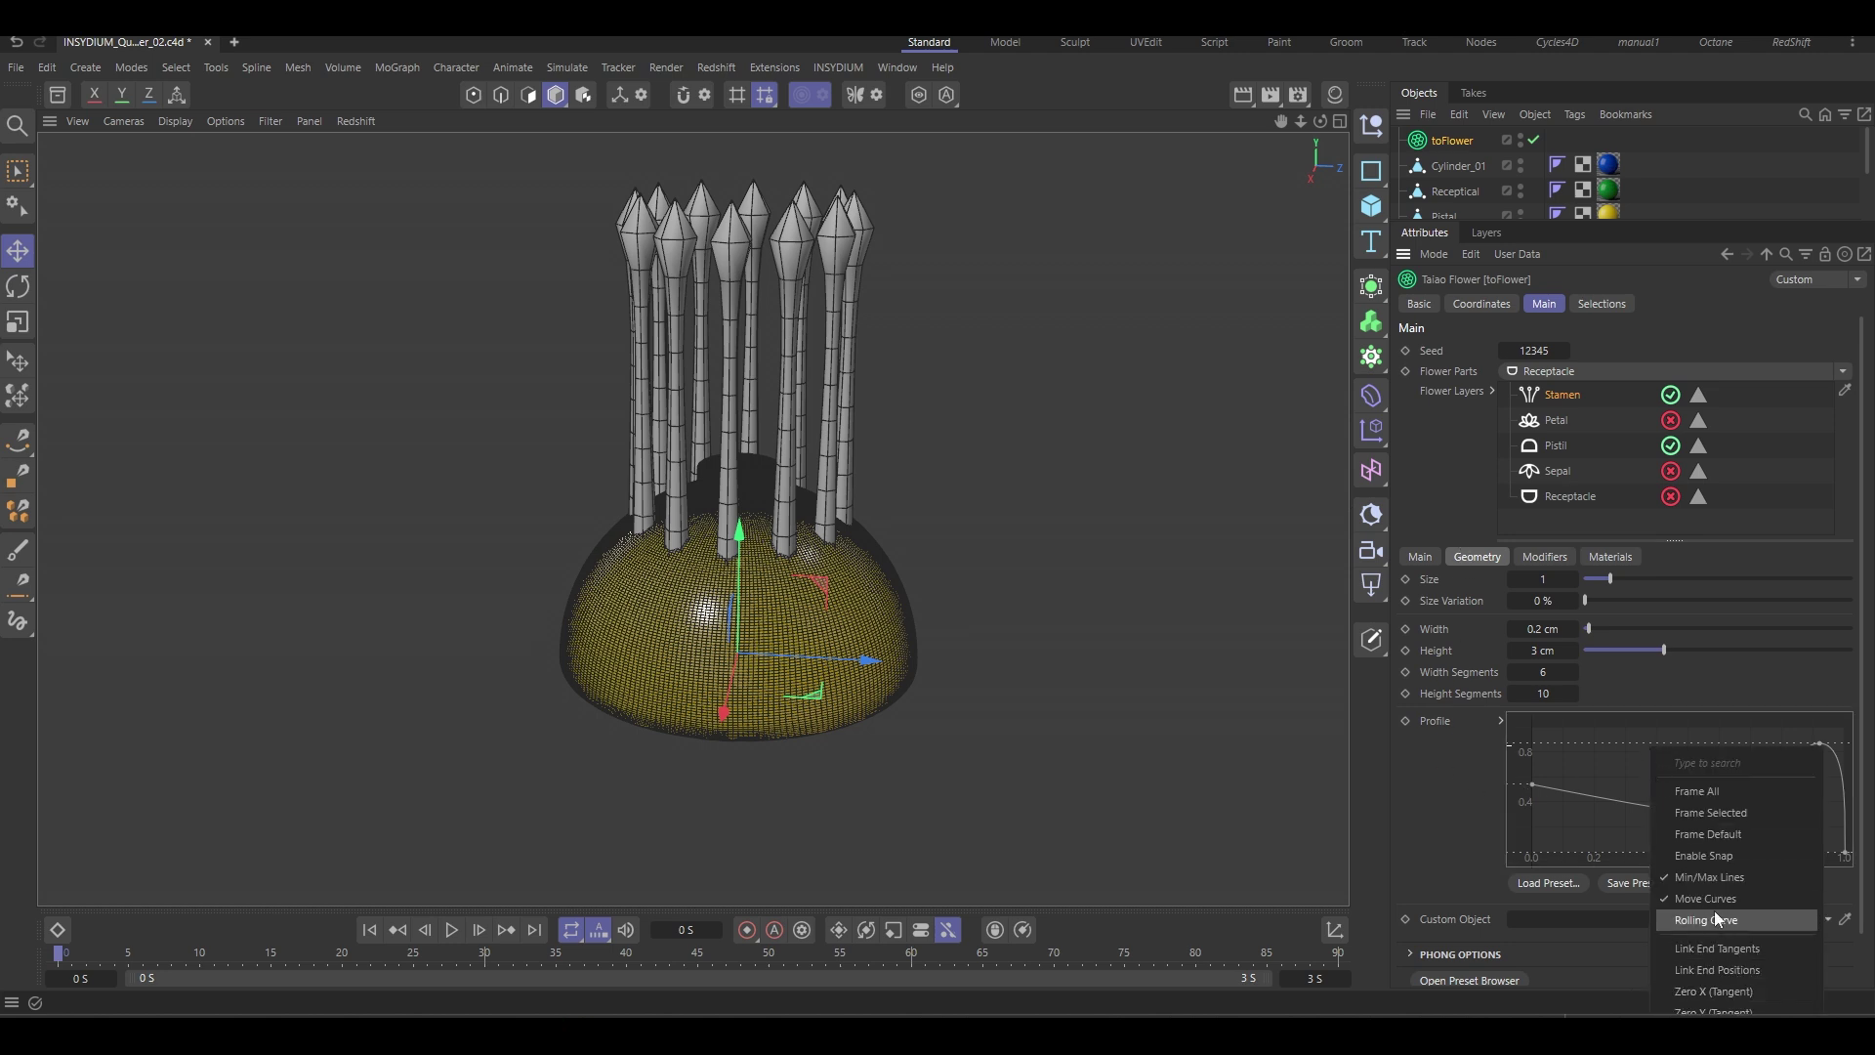
pyautogui.click(1560, 811)
pyautogui.rightClick(1561, 812)
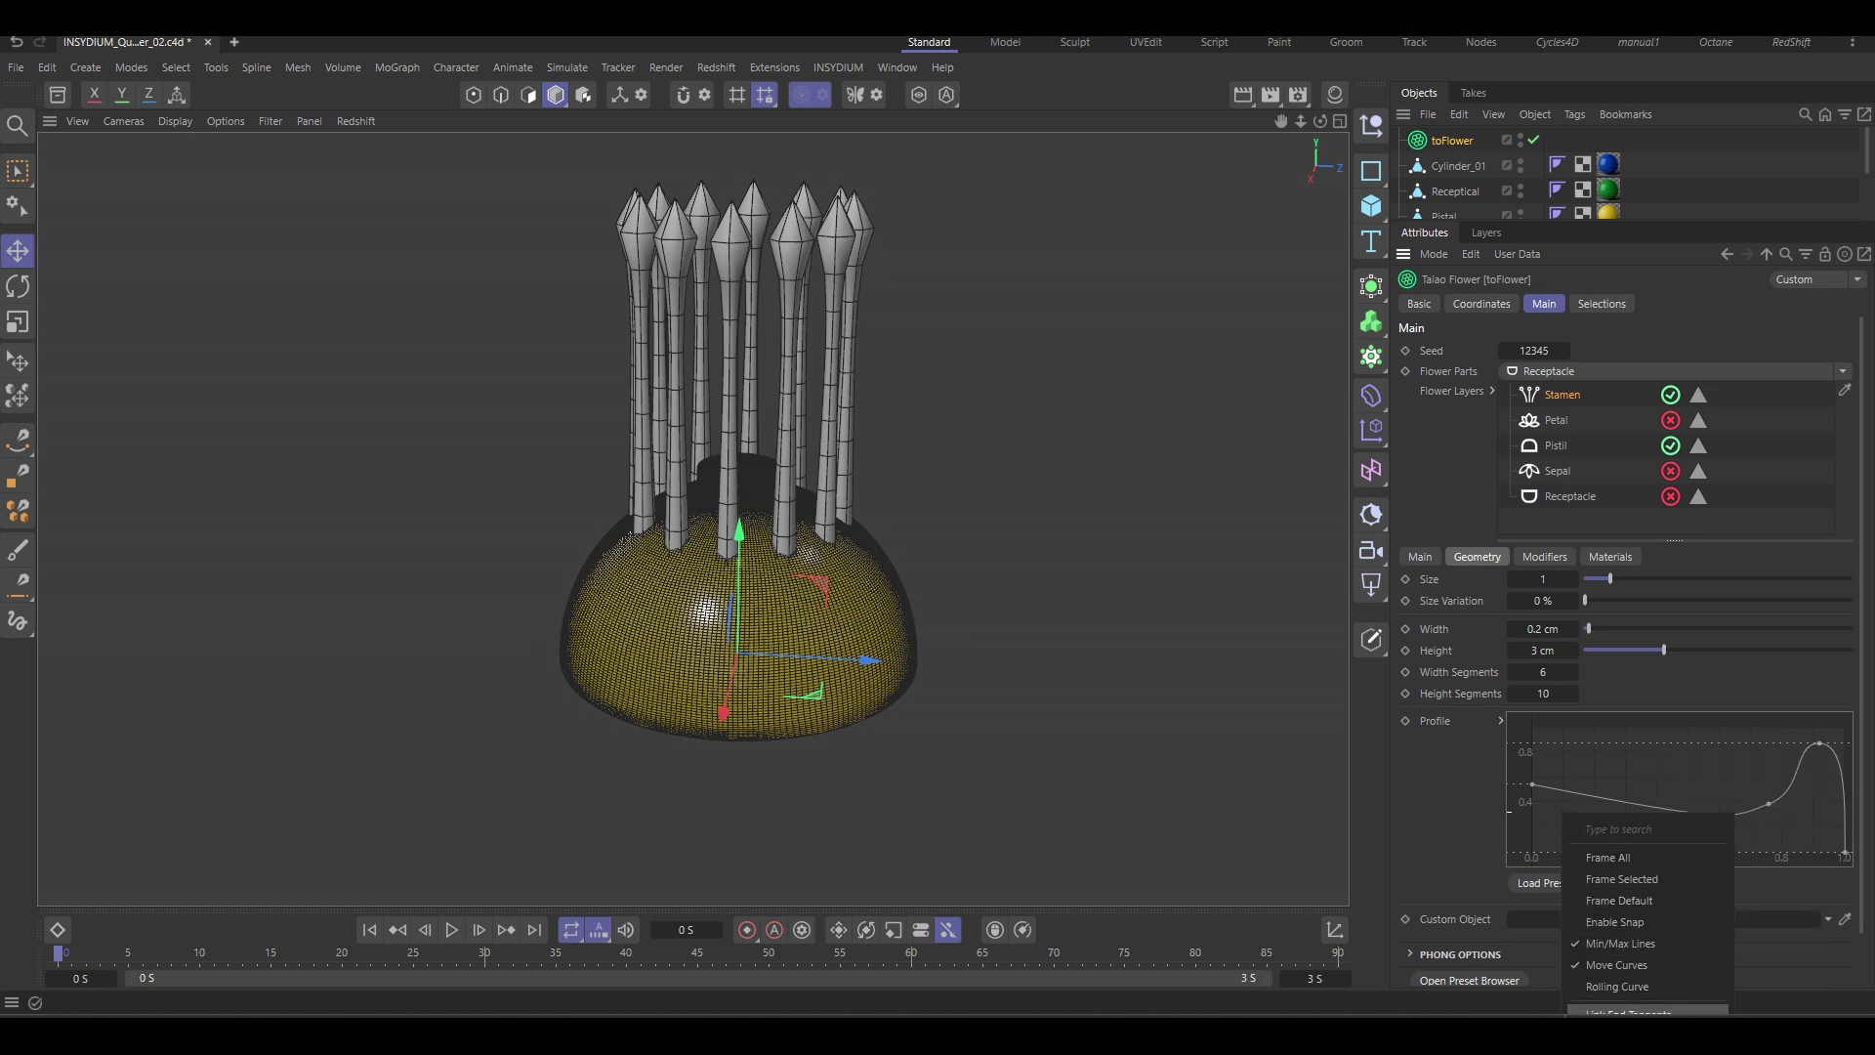
pyautogui.click(1535, 816)
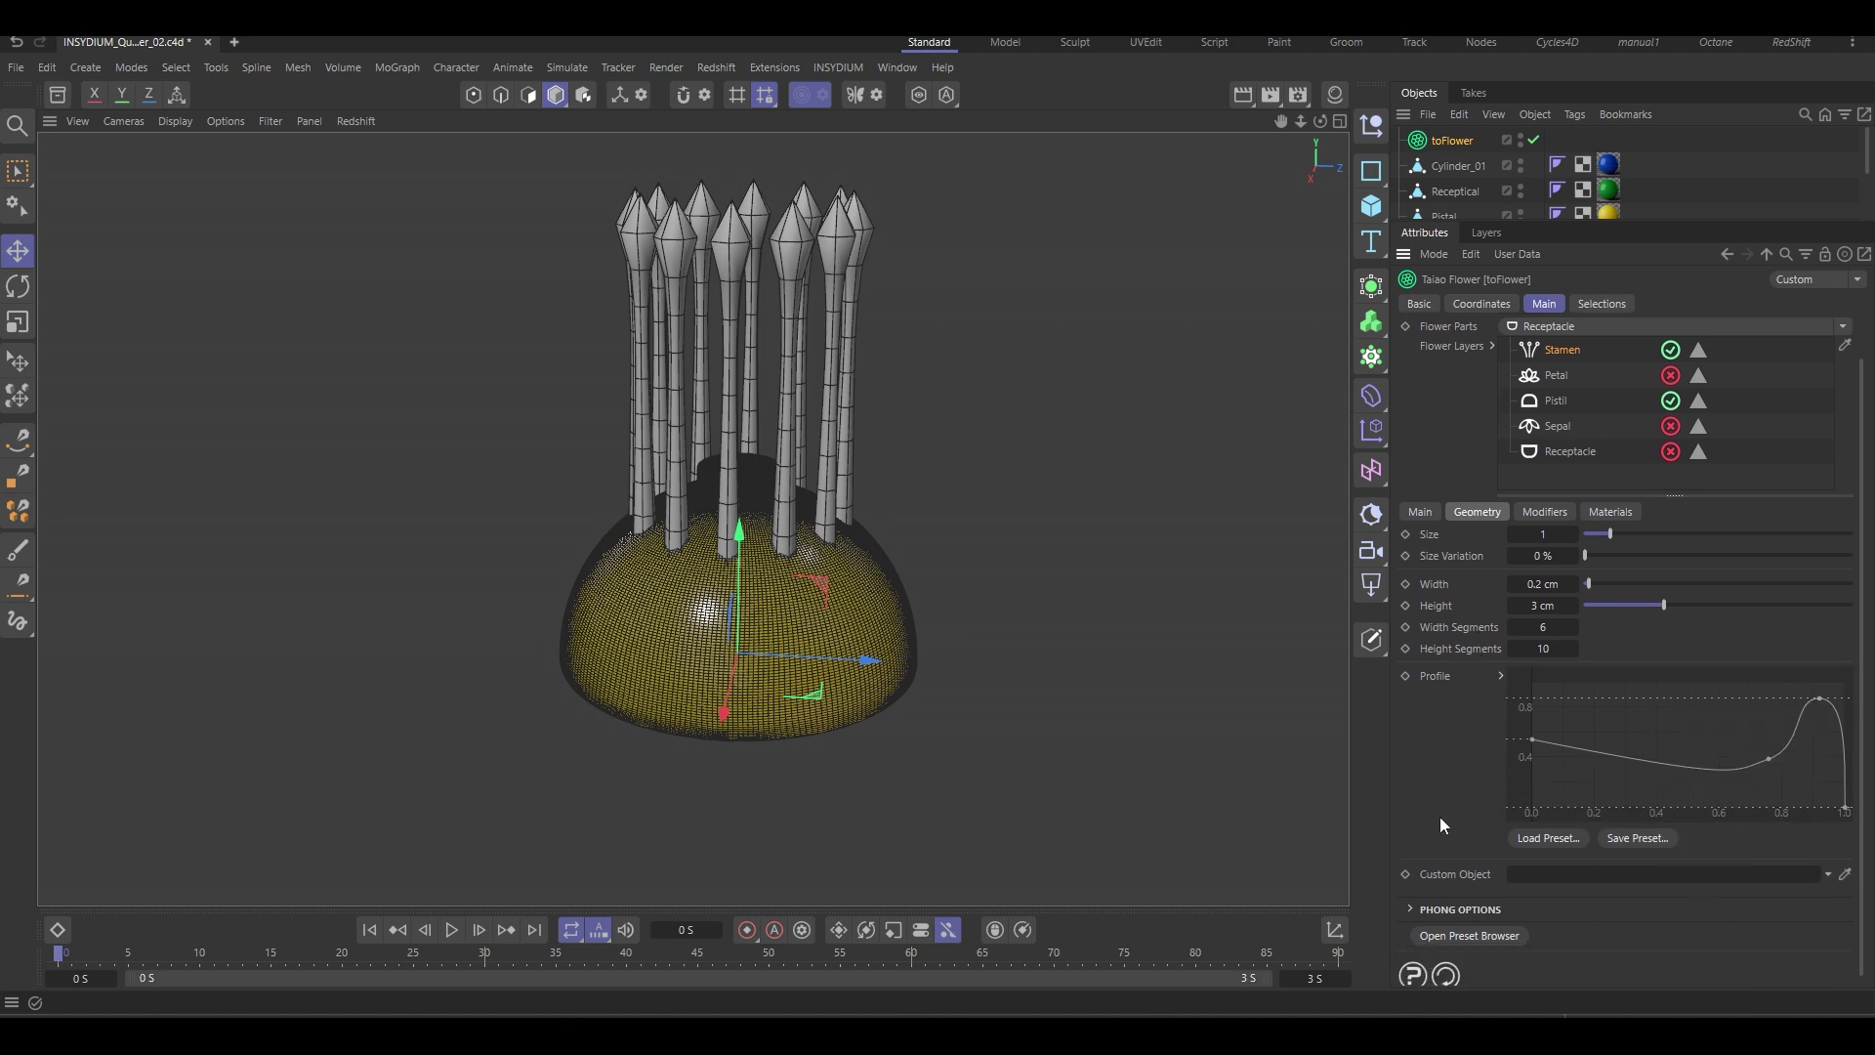
pyautogui.scroll(-1, 1613, 695)
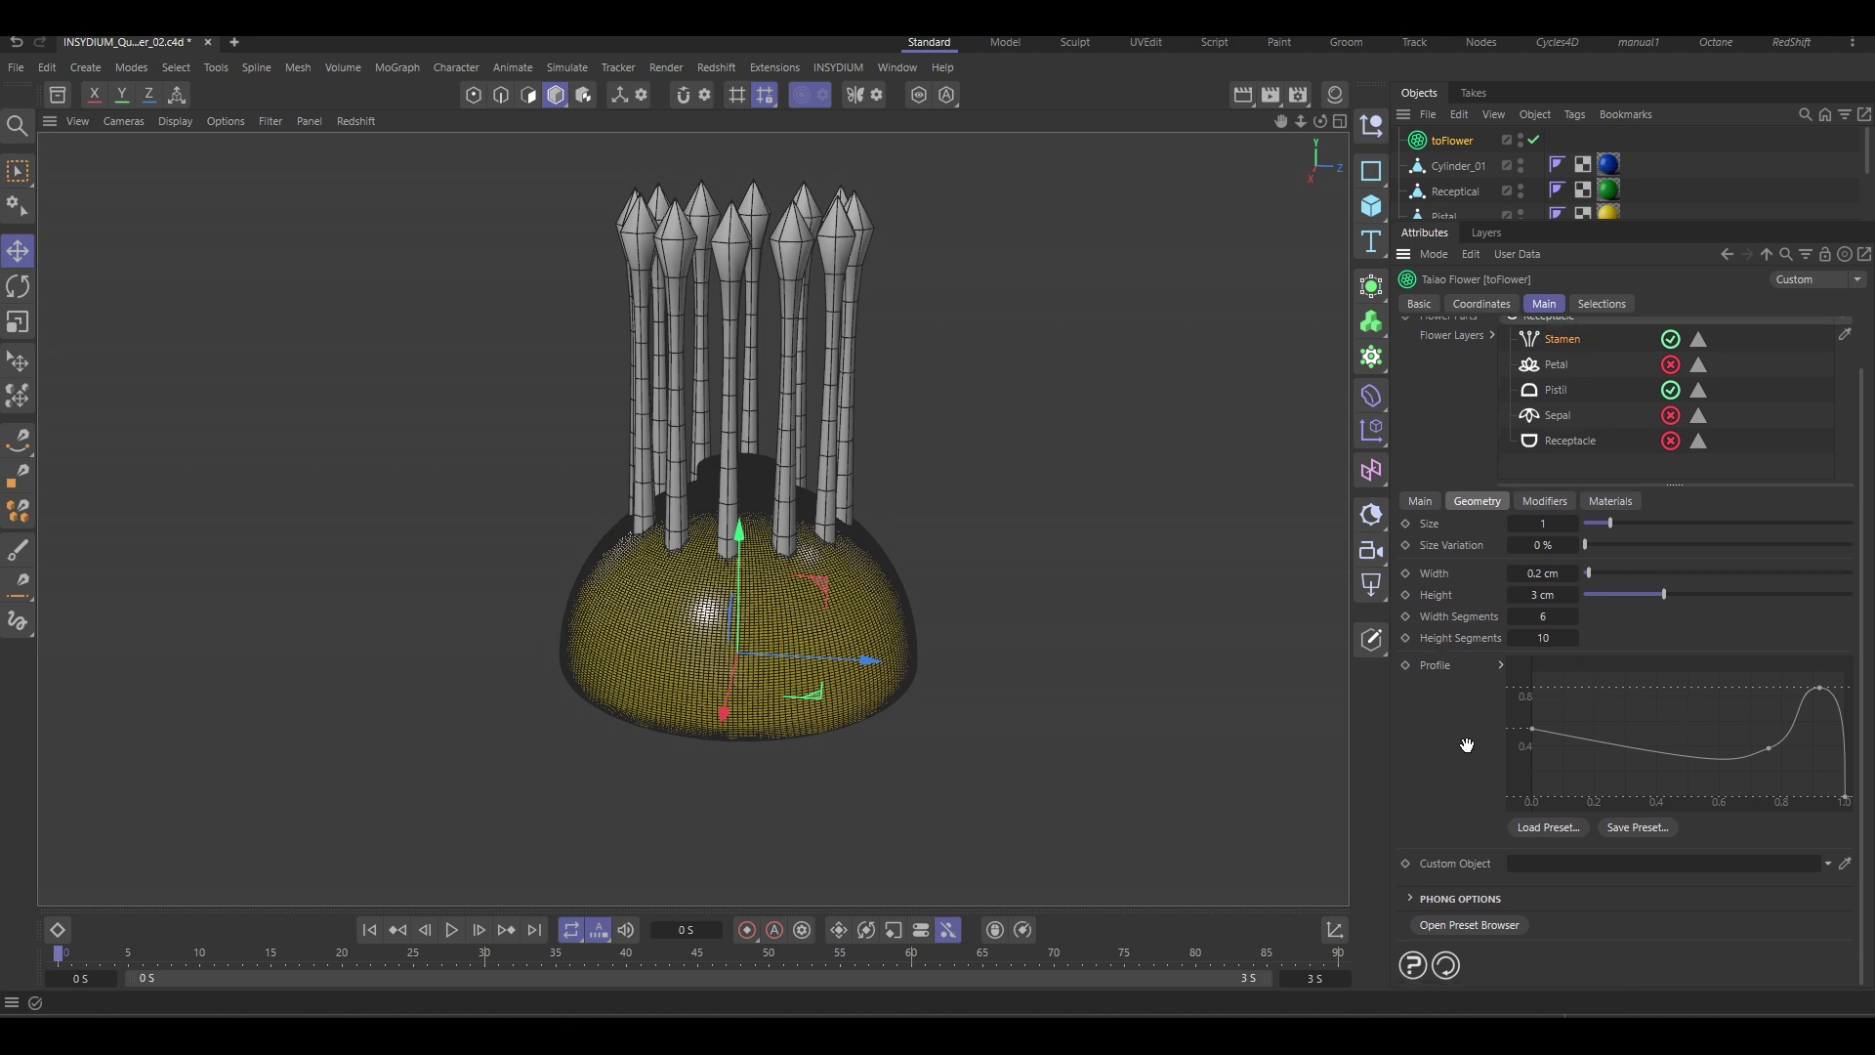
pyautogui.moveTo(1511, 224); pyautogui.dragTo(1525, 113)
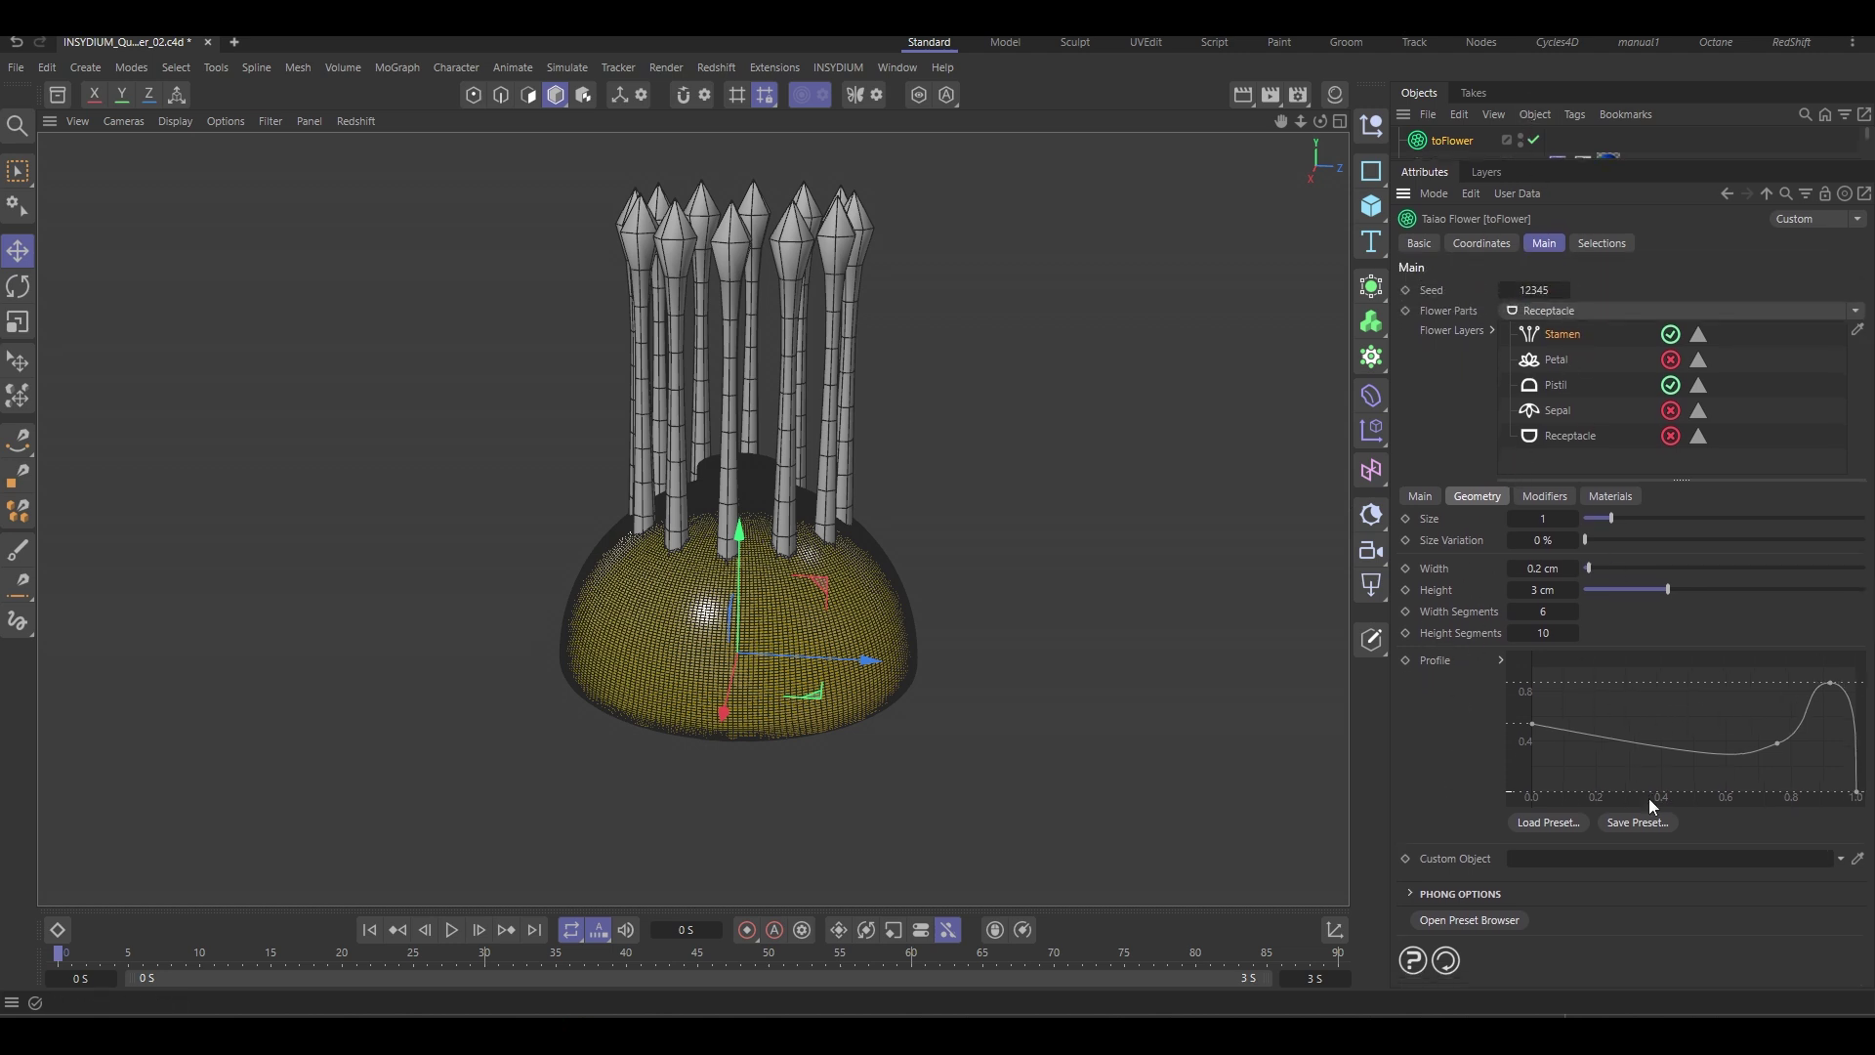
pyautogui.rightClick(1608, 698)
pyautogui.click(1607, 697)
pyautogui.rightClick(1608, 697)
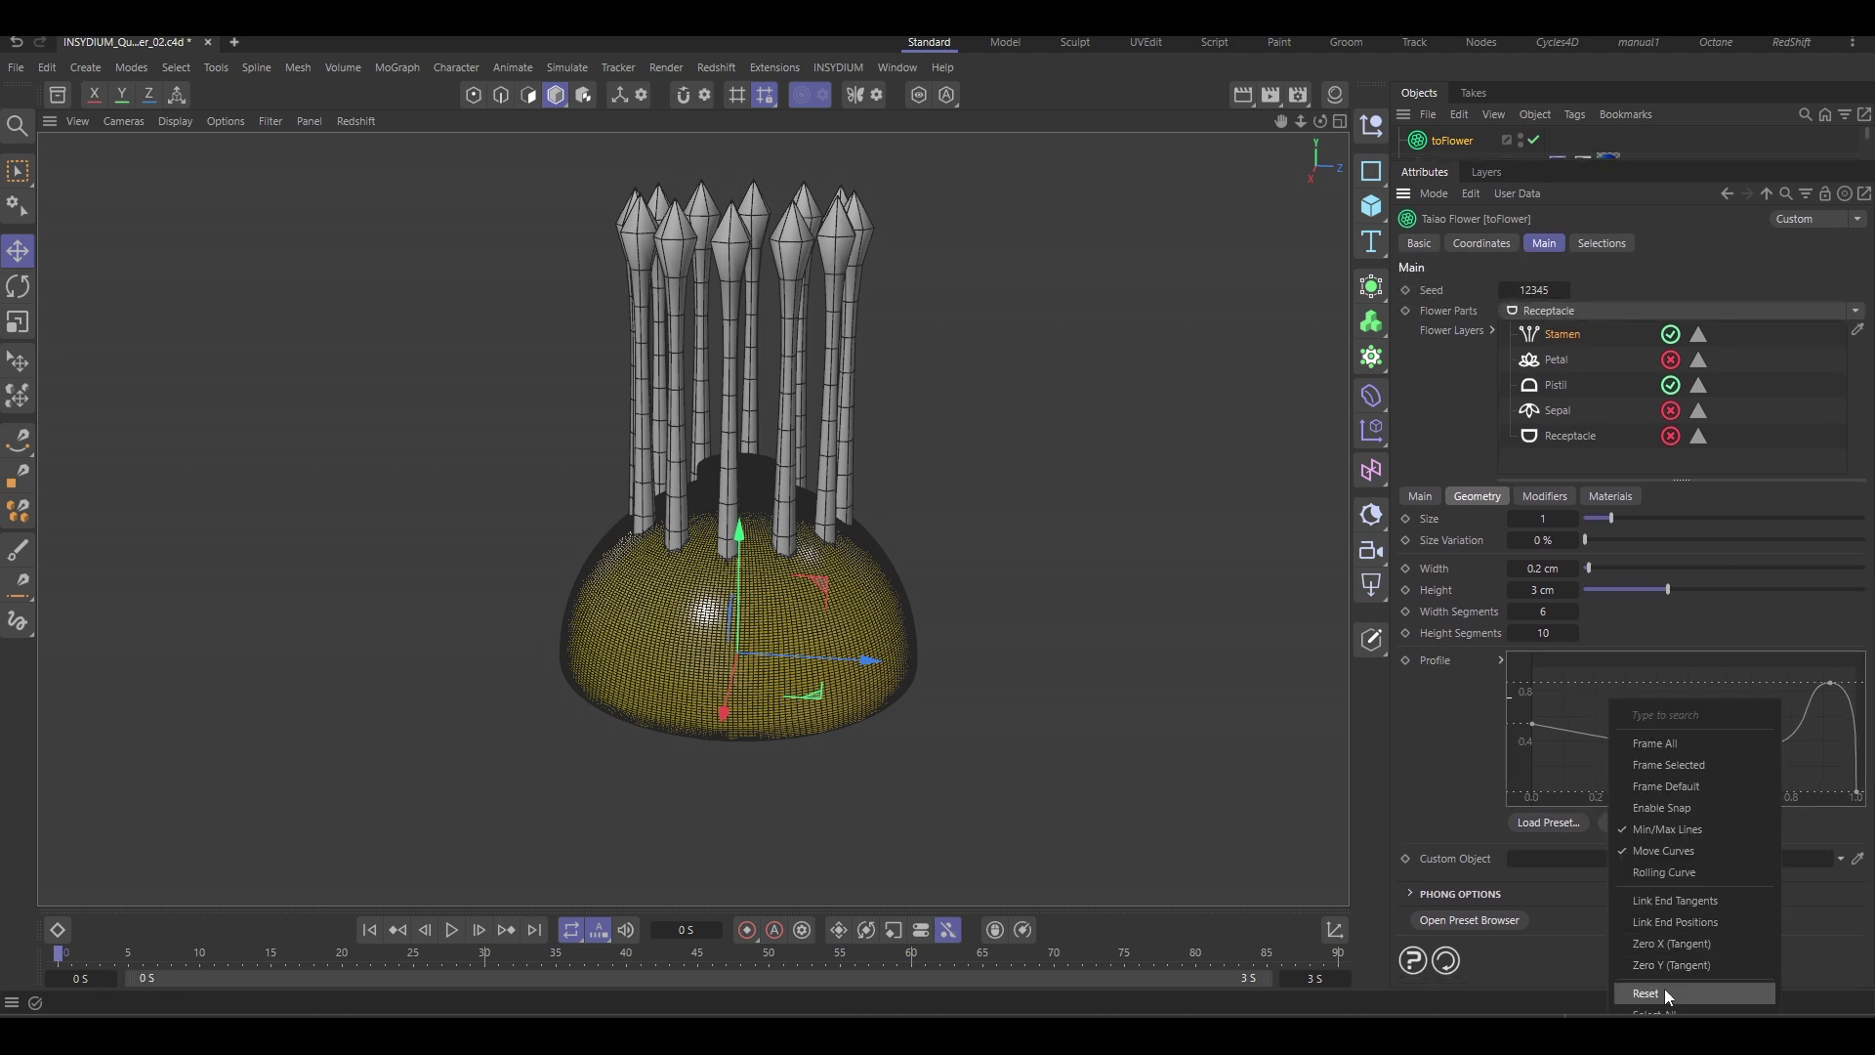
pyautogui.click(1664, 991)
pyautogui.moveTo(1531, 789); pyautogui.dragTo(1477, 633)
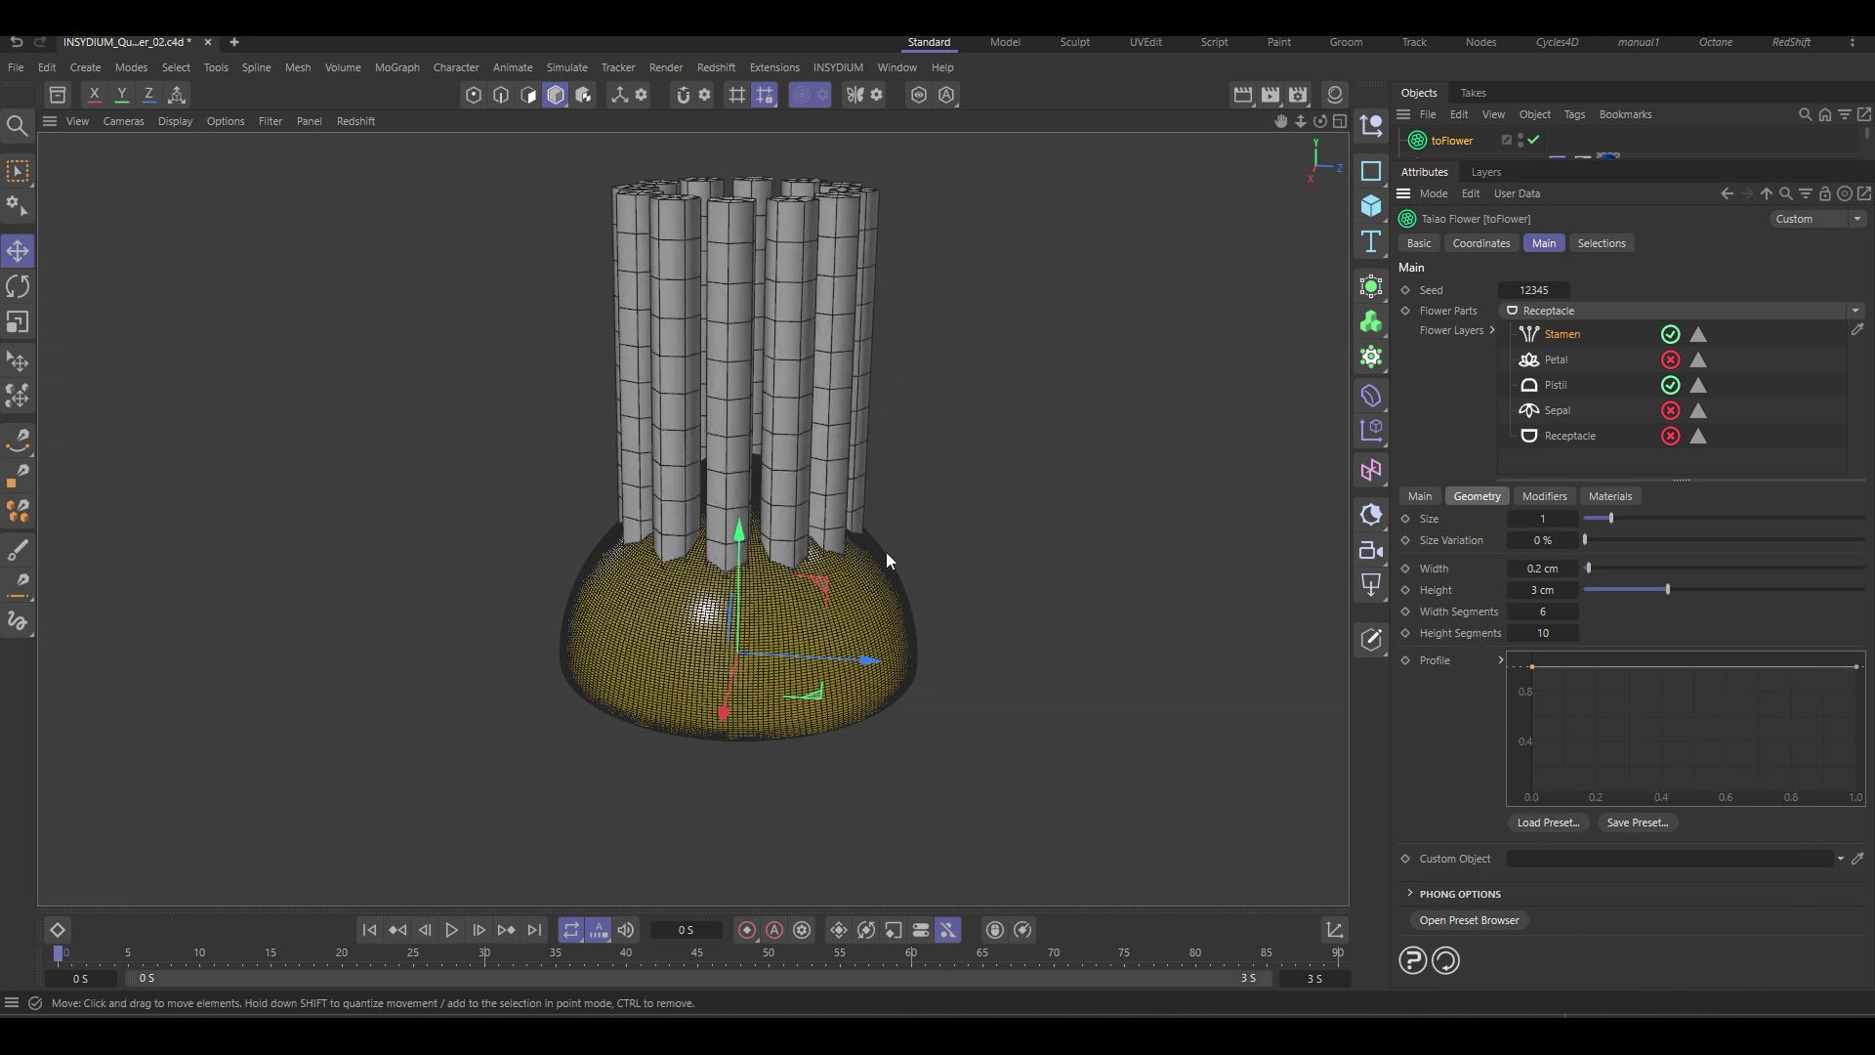
# Set the Stamen layer's width segments to 41 and height segments to 67.
pyautogui.keyDown('alt'); pyautogui.moveTo(885, 424); pyautogui.dragTo(892, 502, button='middle'); pyautogui.keyUp('alt')
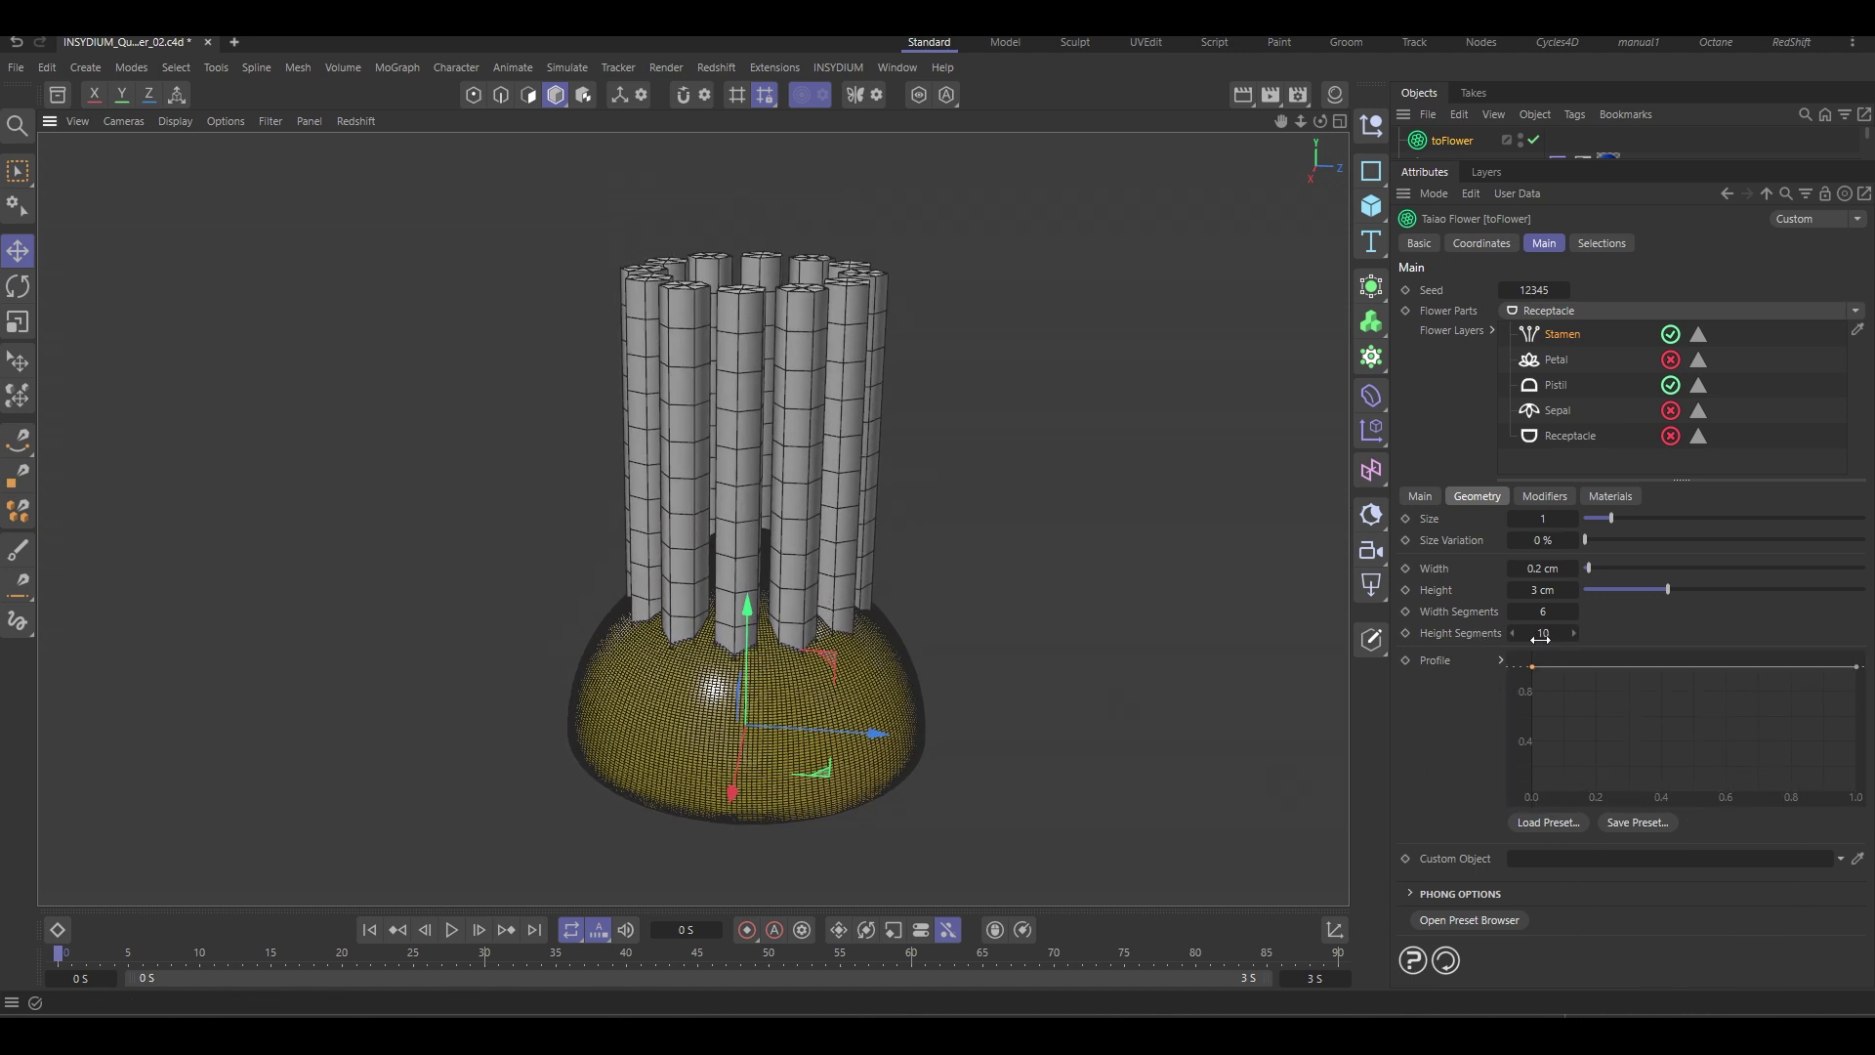
pyautogui.moveTo(1542, 633); pyautogui.dragTo(1703, 633)
pyautogui.moveTo(1548, 612); pyautogui.dragTo(1610, 612)
pyautogui.click(1572, 632)
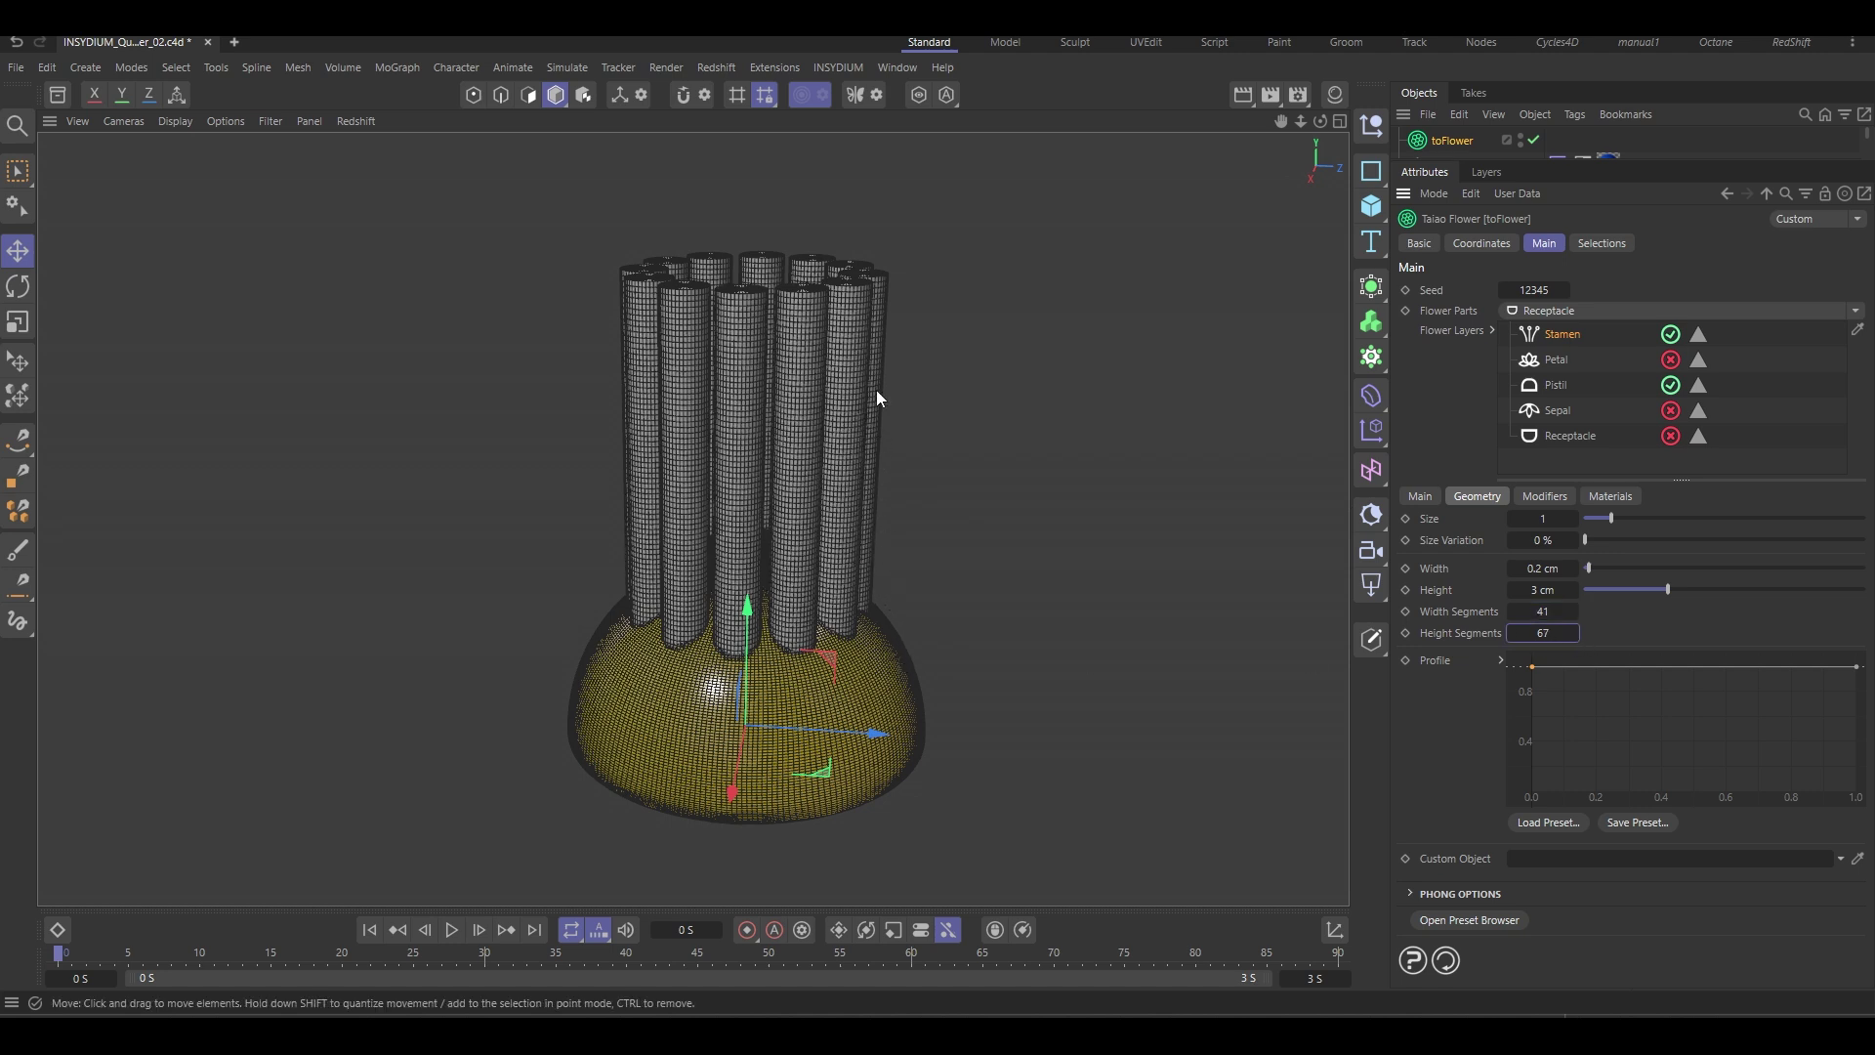
pyautogui.keyDown('alt'); pyautogui.moveTo(841, 611); pyautogui.dragTo(700, 567); pyautogui.keyUp('alt')
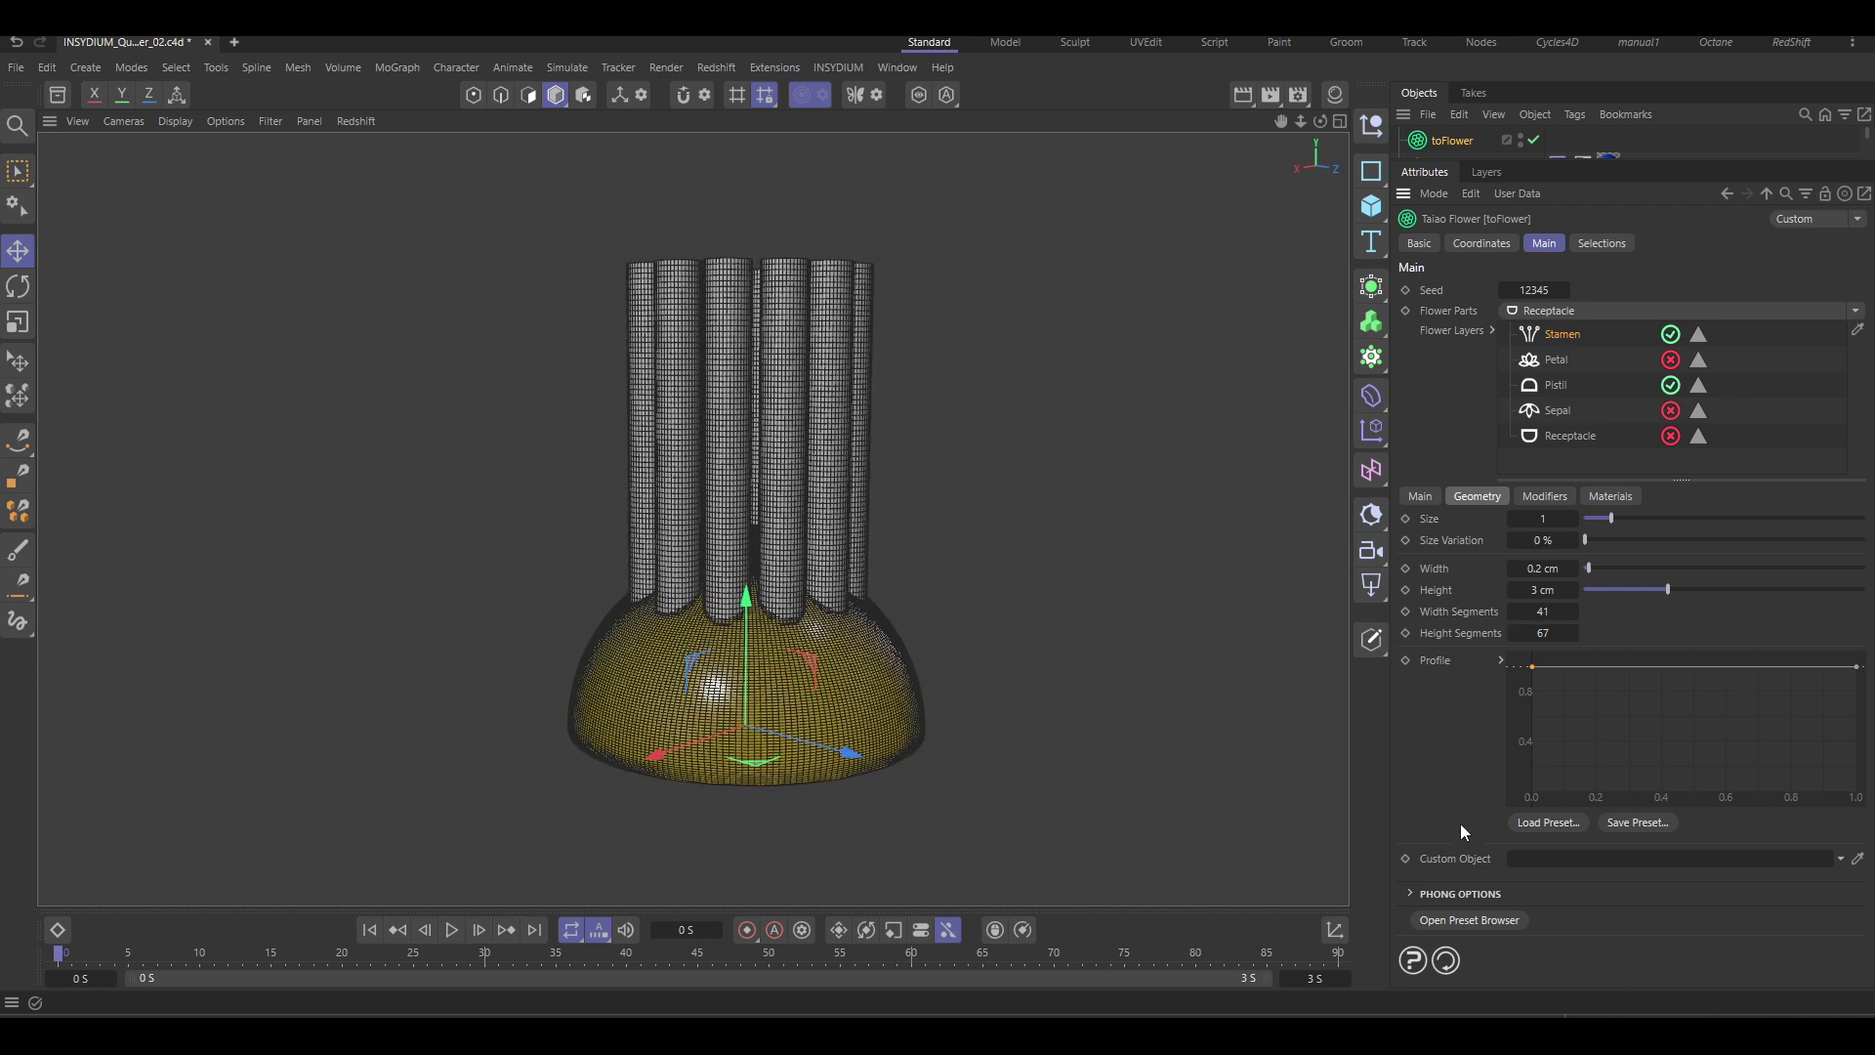
# Load the Building_Block preset into the stamen profile and set width segments to 52 and height segments to 80.
pyautogui.click(1570, 823)
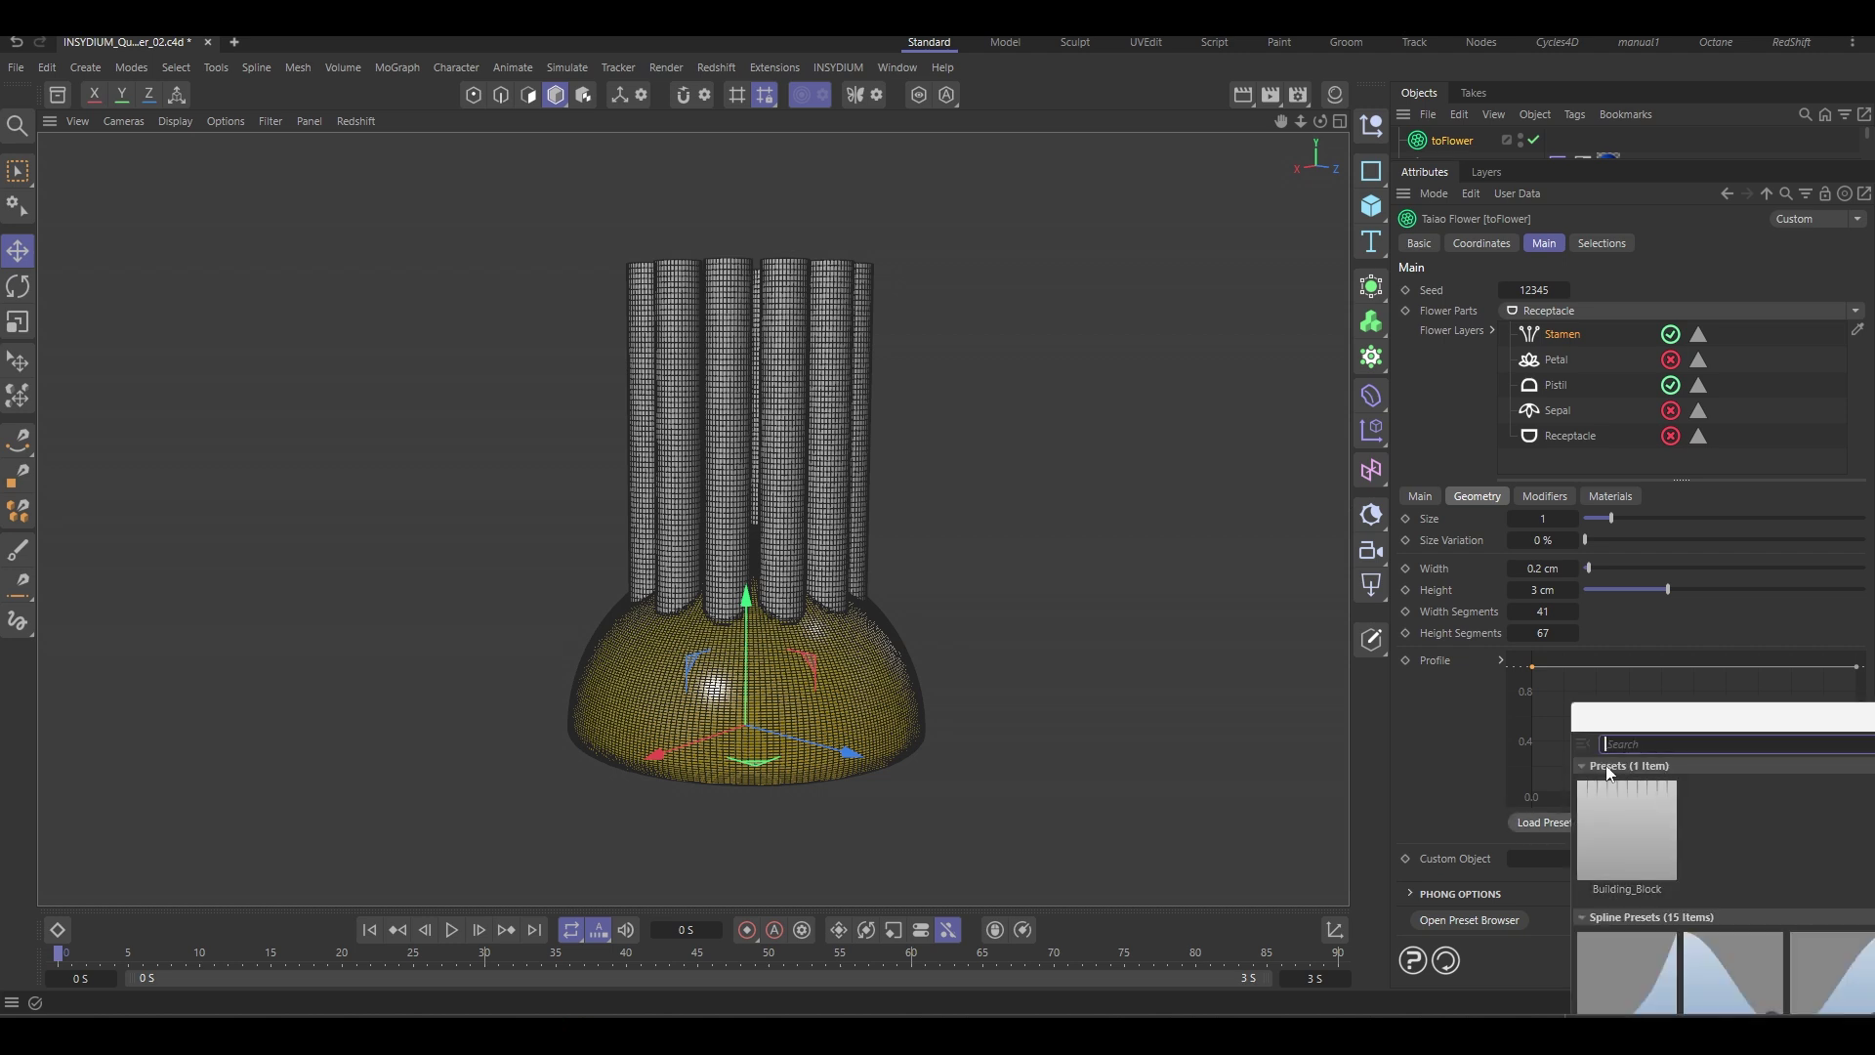
pyautogui.click(1627, 825)
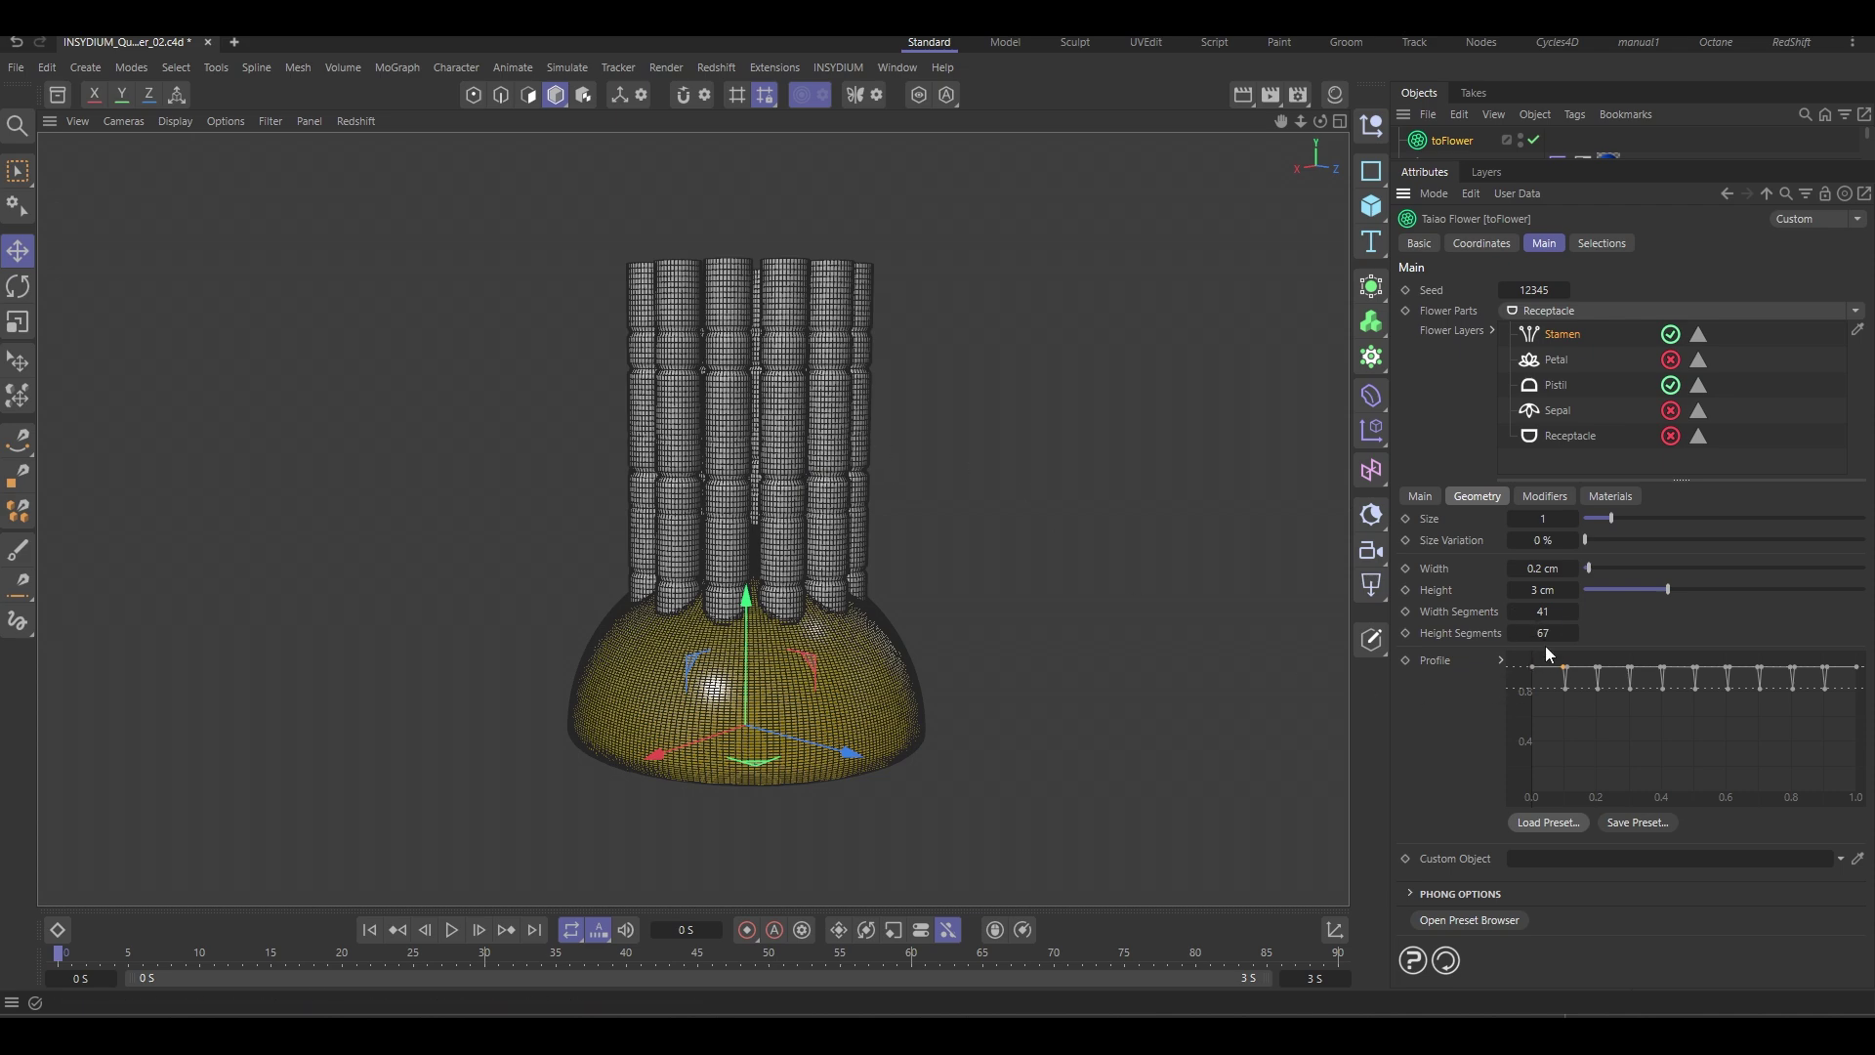
pyautogui.moveTo(1545, 632)
pyautogui.mouseDown()
pyautogui.moveTo(1621, 632)
pyautogui.moveTo(1569, 613)
pyautogui.mouseUp()
pyautogui.click(1421, 752)
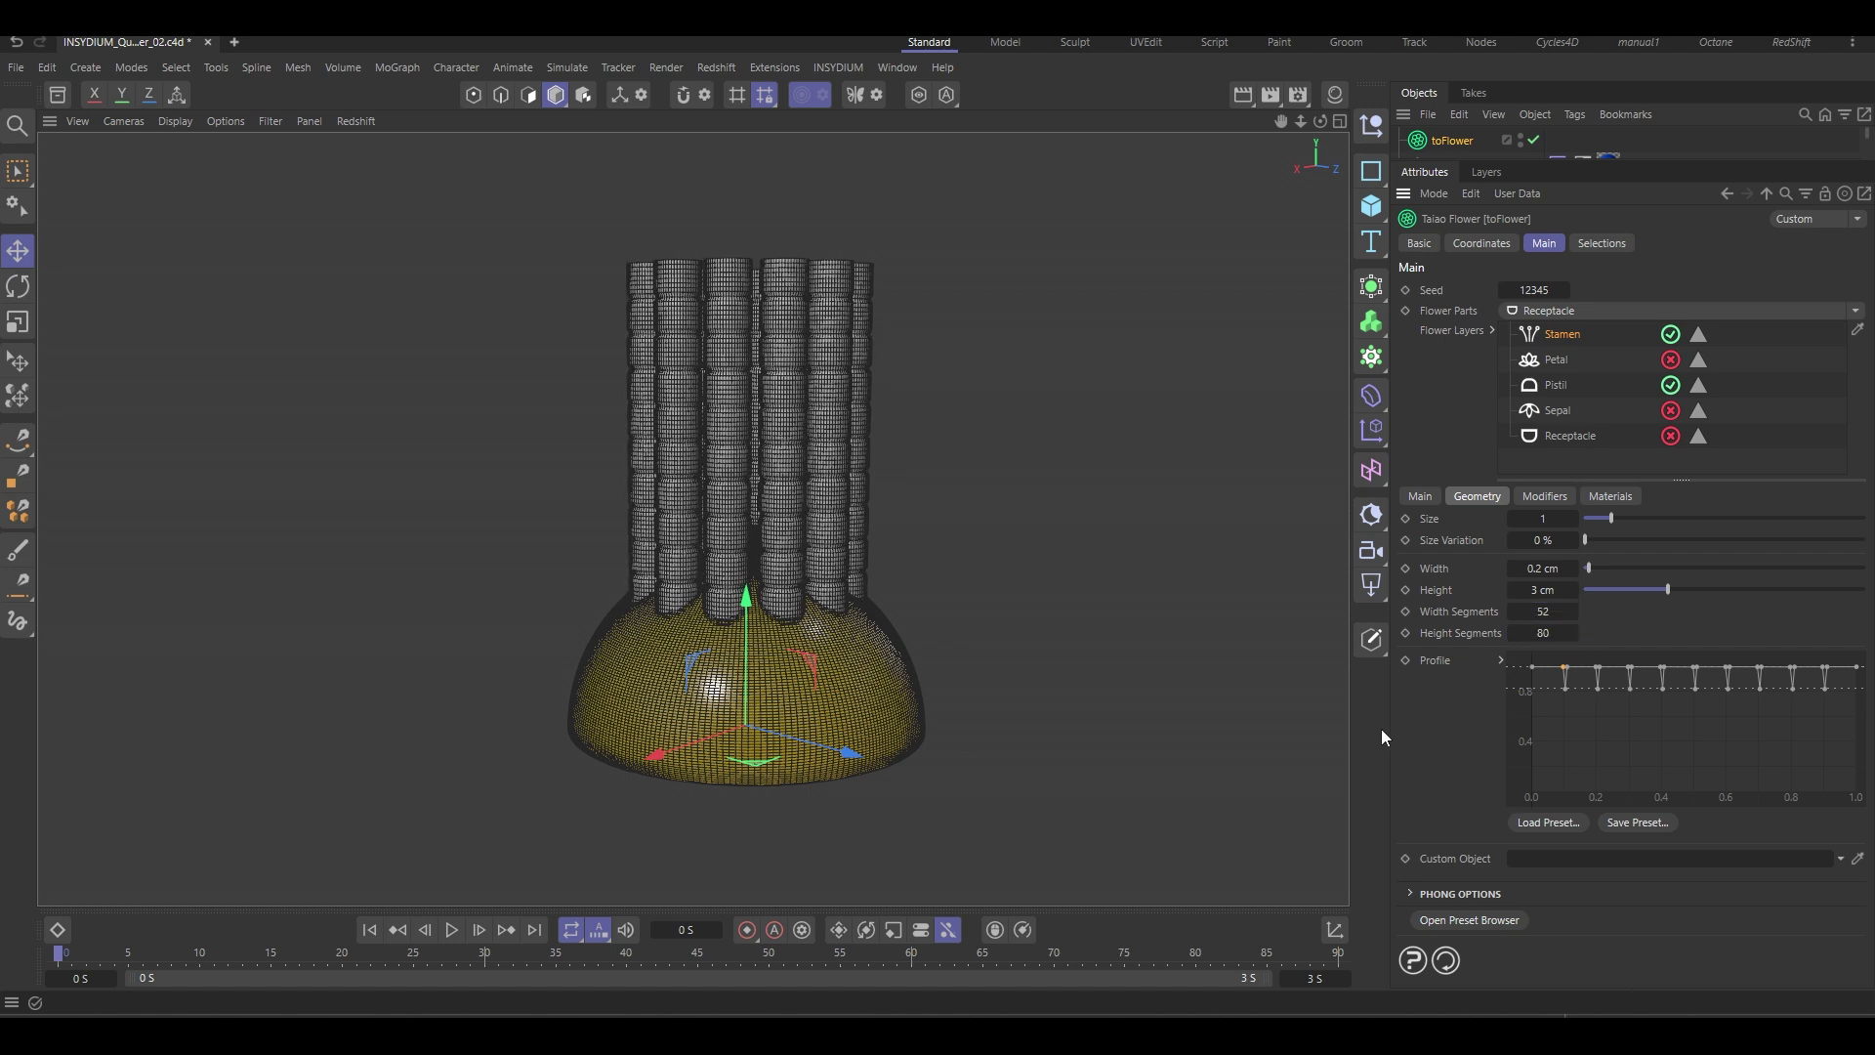
pyautogui.rightClick(1575, 732)
pyautogui.click(1448, 787)
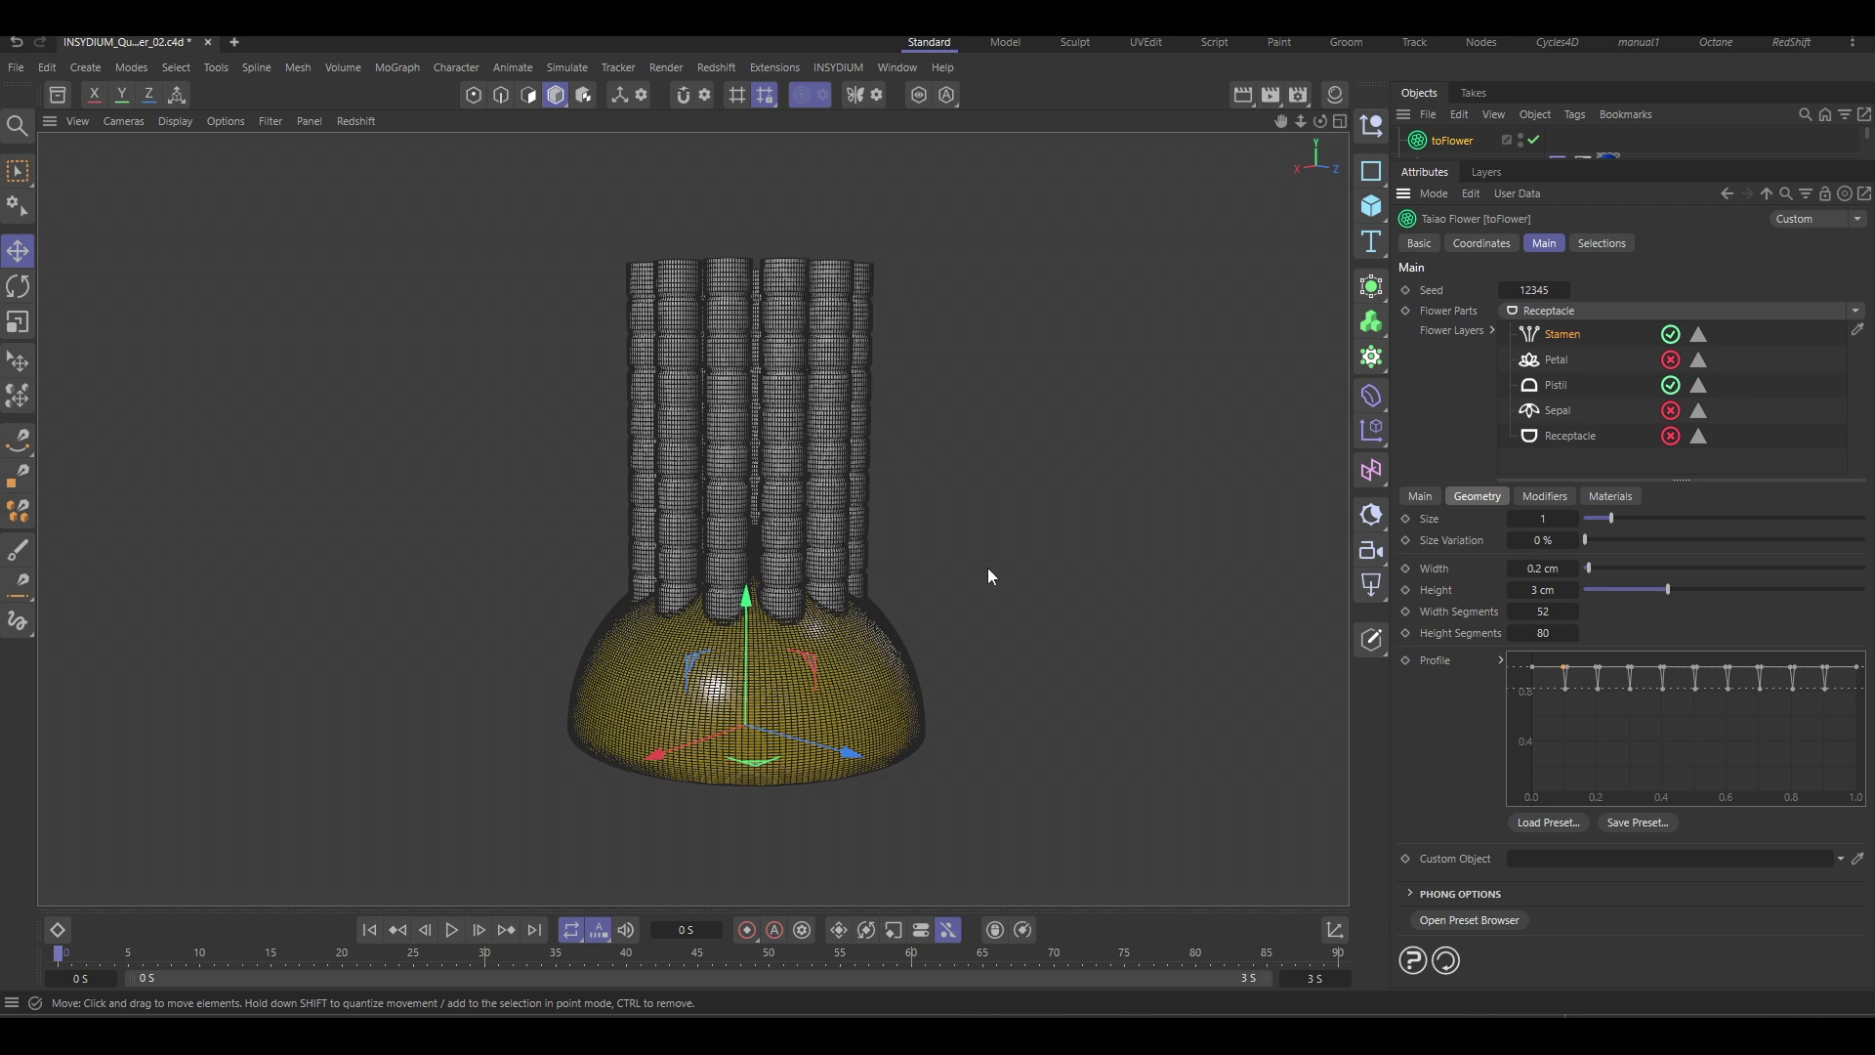
# Deselect the flower and switch the viewport back to plain Gouraud shading without mesh lines.
pyautogui.click(1016, 517)
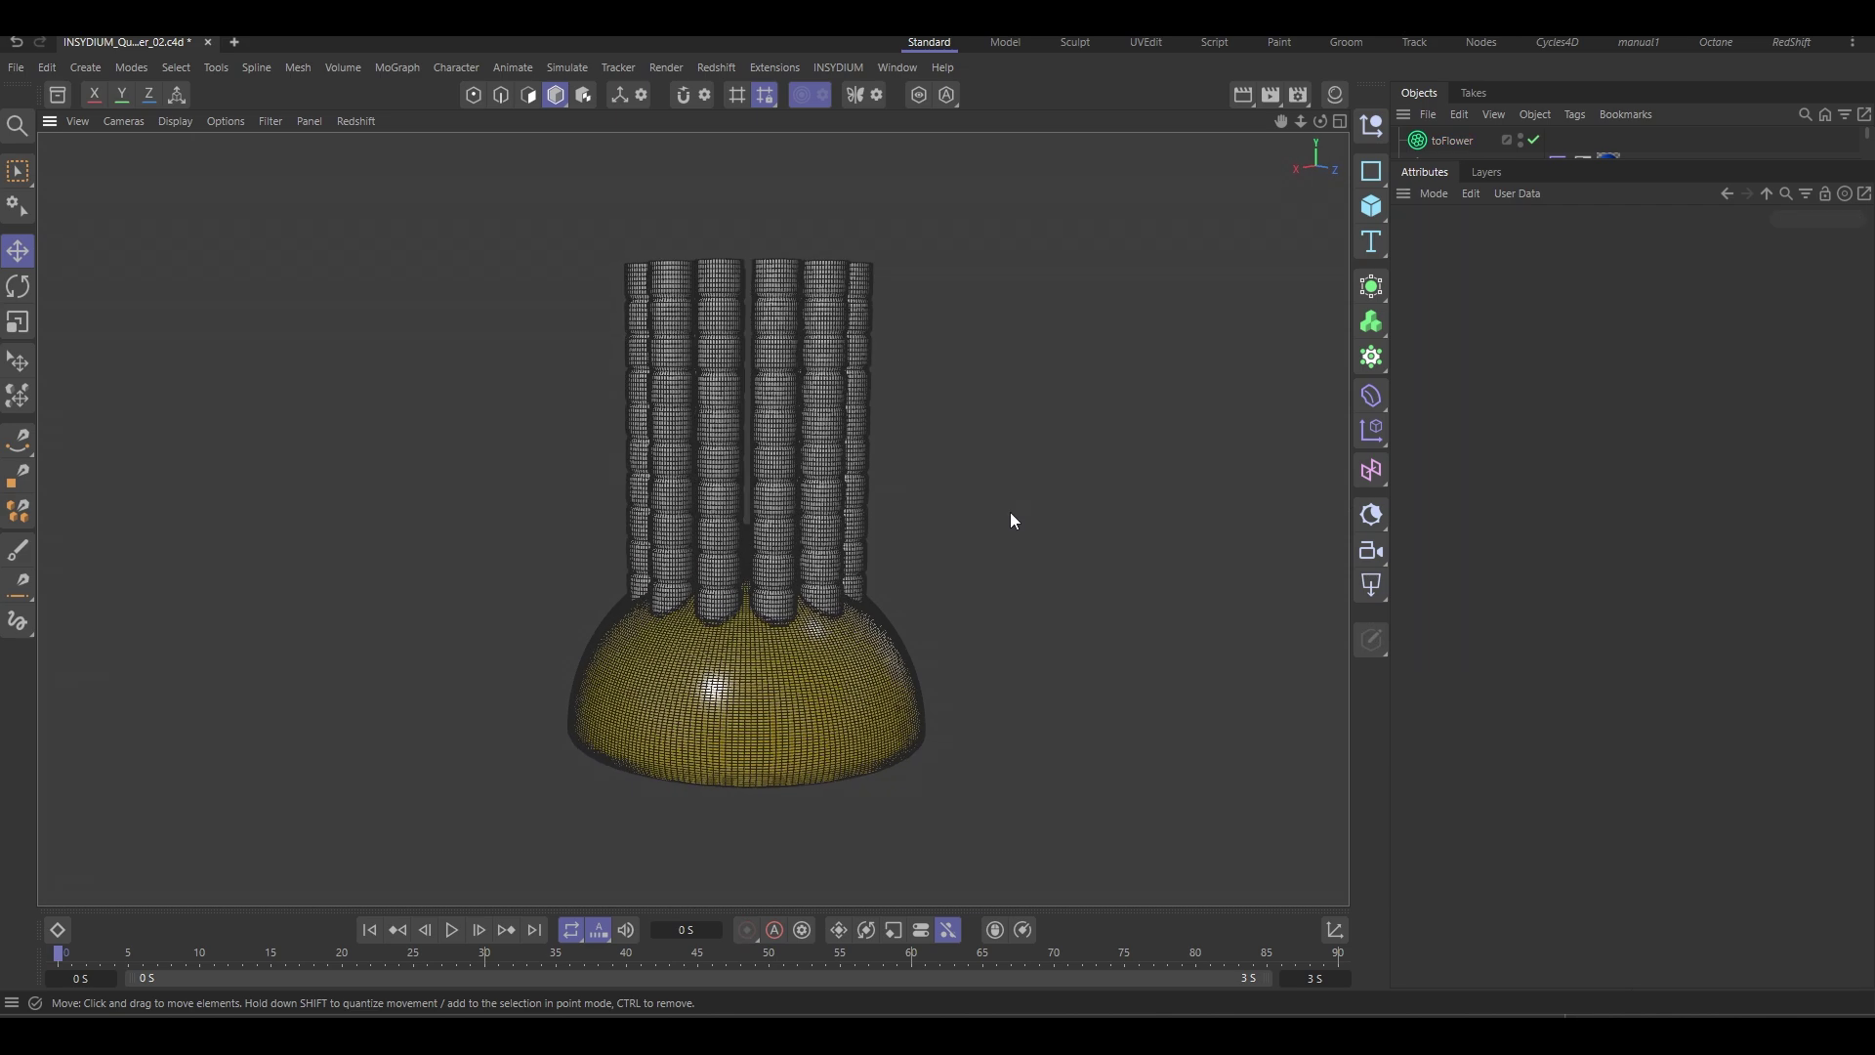
pyautogui.press('n')
pyautogui.press('a')
pyautogui.moveTo(999, 527)
pyautogui.keyDown('alt'); pyautogui.mouseDown()
pyautogui.moveTo(988, 619)
pyautogui.moveTo(1002, 576)
pyautogui.mouseUp(); pyautogui.keyUp('alt')
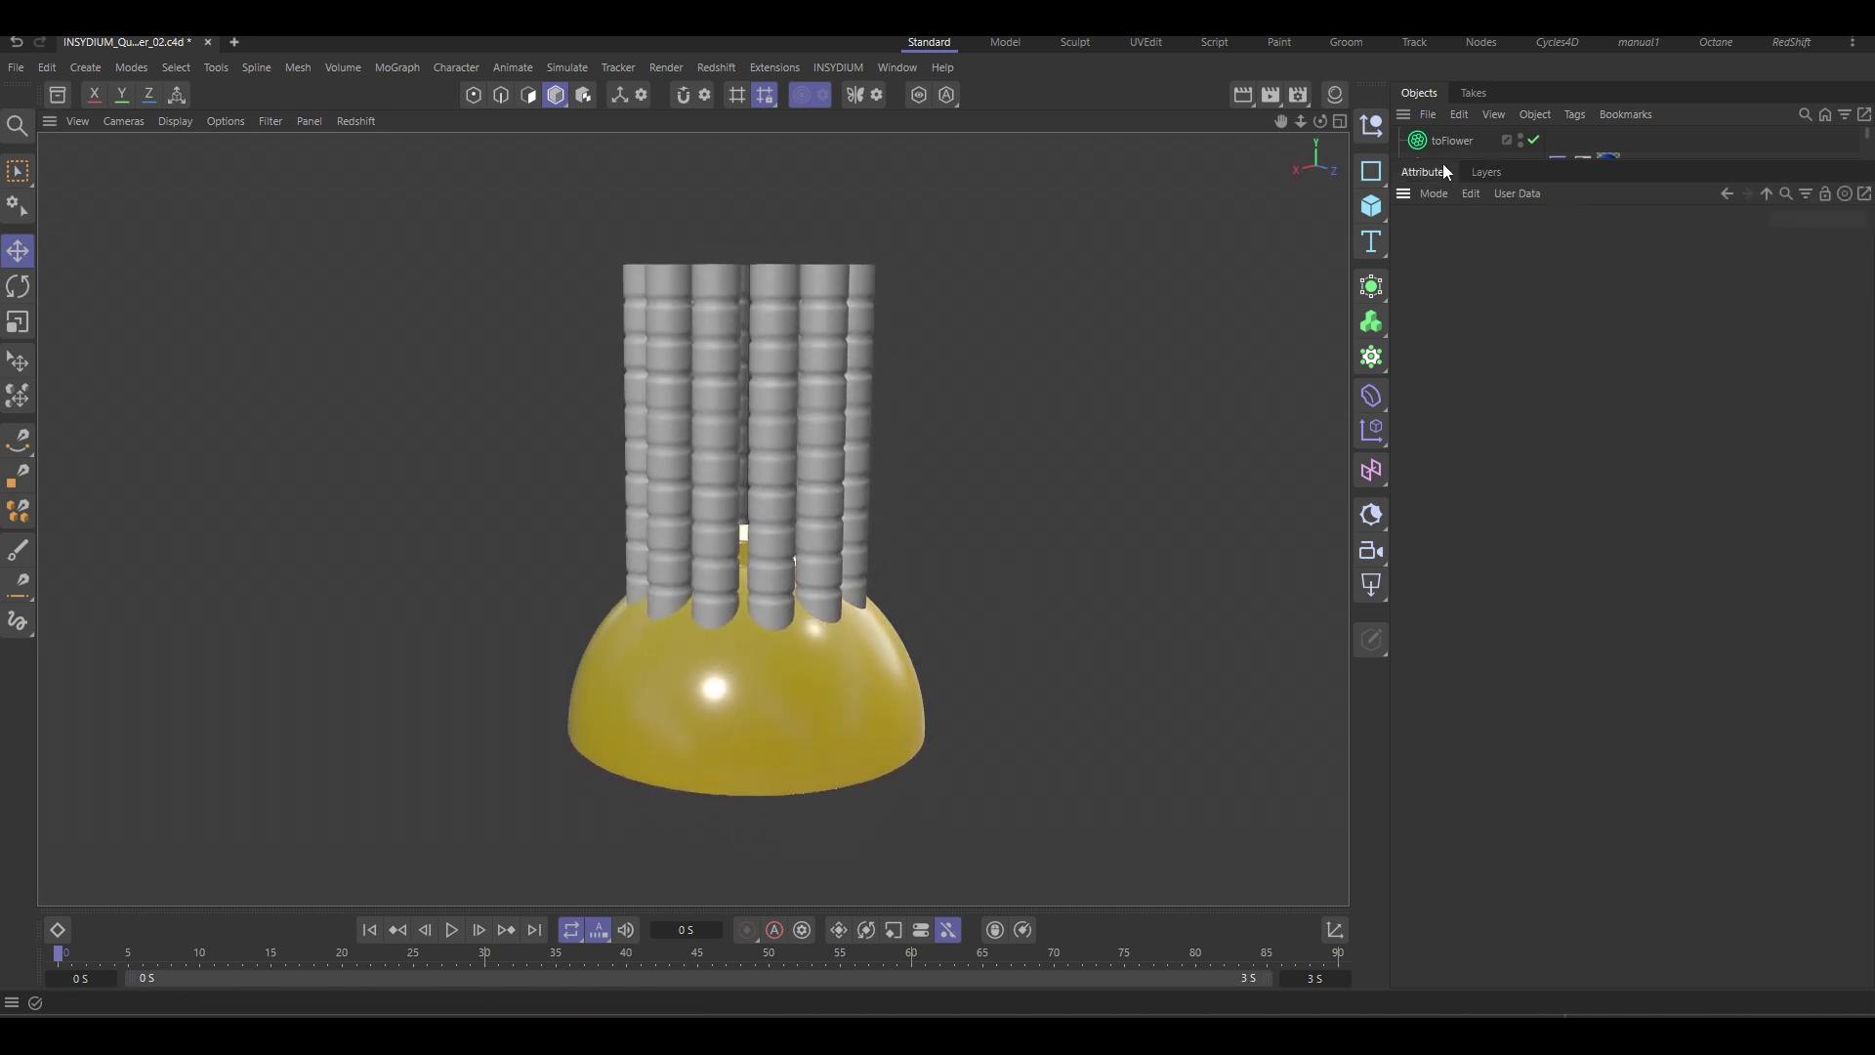
# Enlarge the object list and reselect the toFlower object to show its Stamen geometry settings.
pyautogui.moveTo(1499, 160); pyautogui.dragTo(1485, 381)
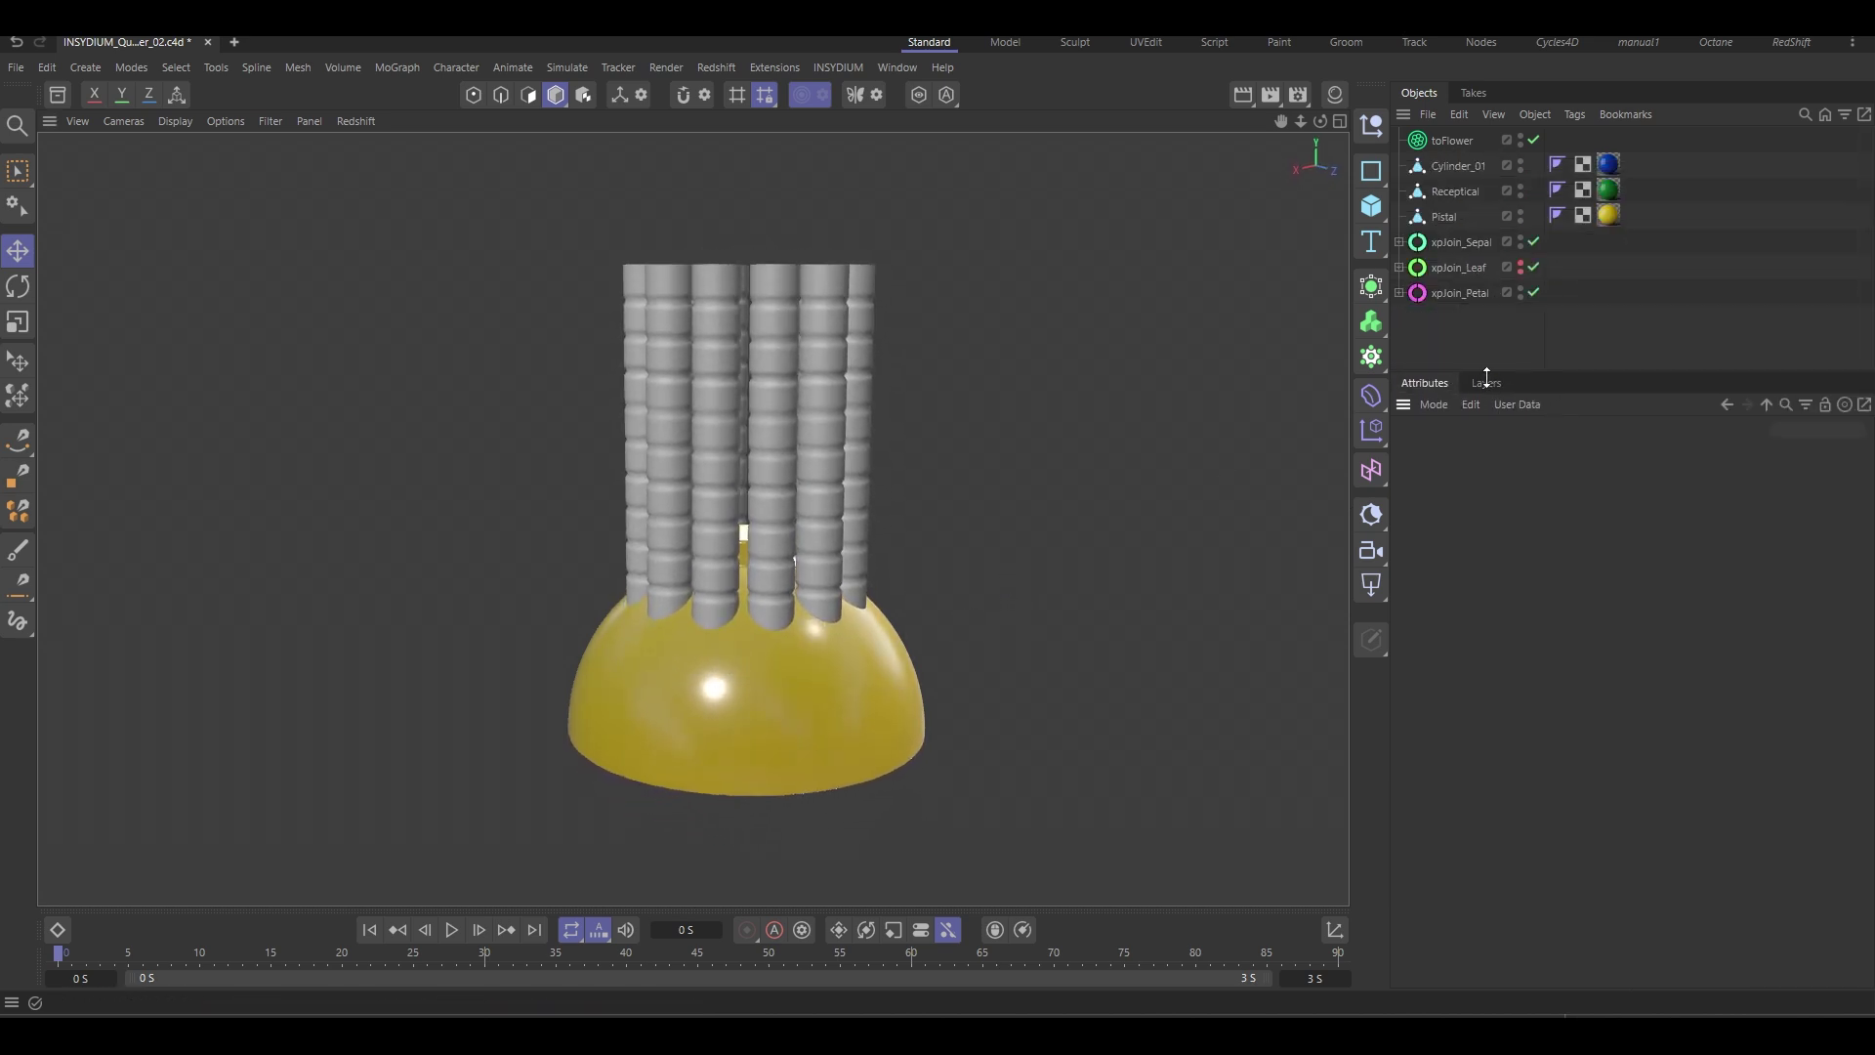
pyautogui.click(1437, 139)
pyautogui.scroll(-2, 1452, 649)
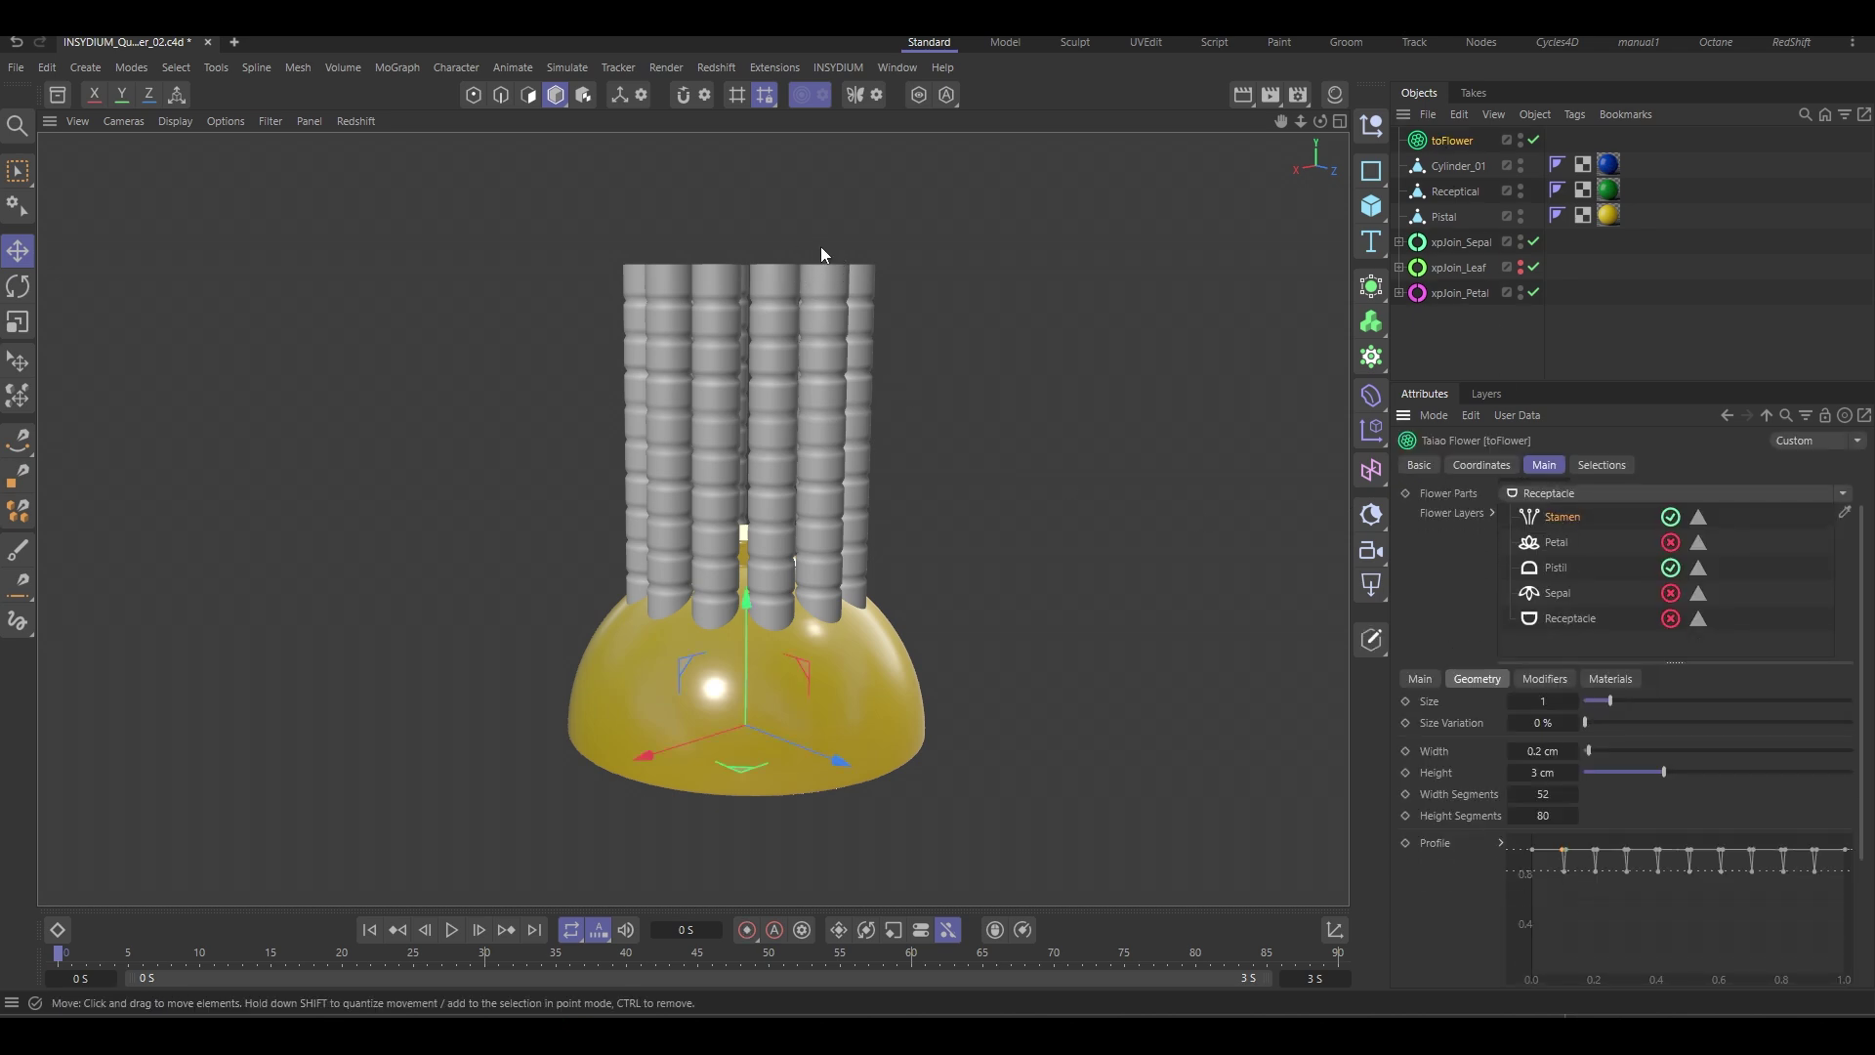
# Add a Stamen part as a child of the existing Stamen layer in the flower's layer list.
pyautogui.click(1556, 493)
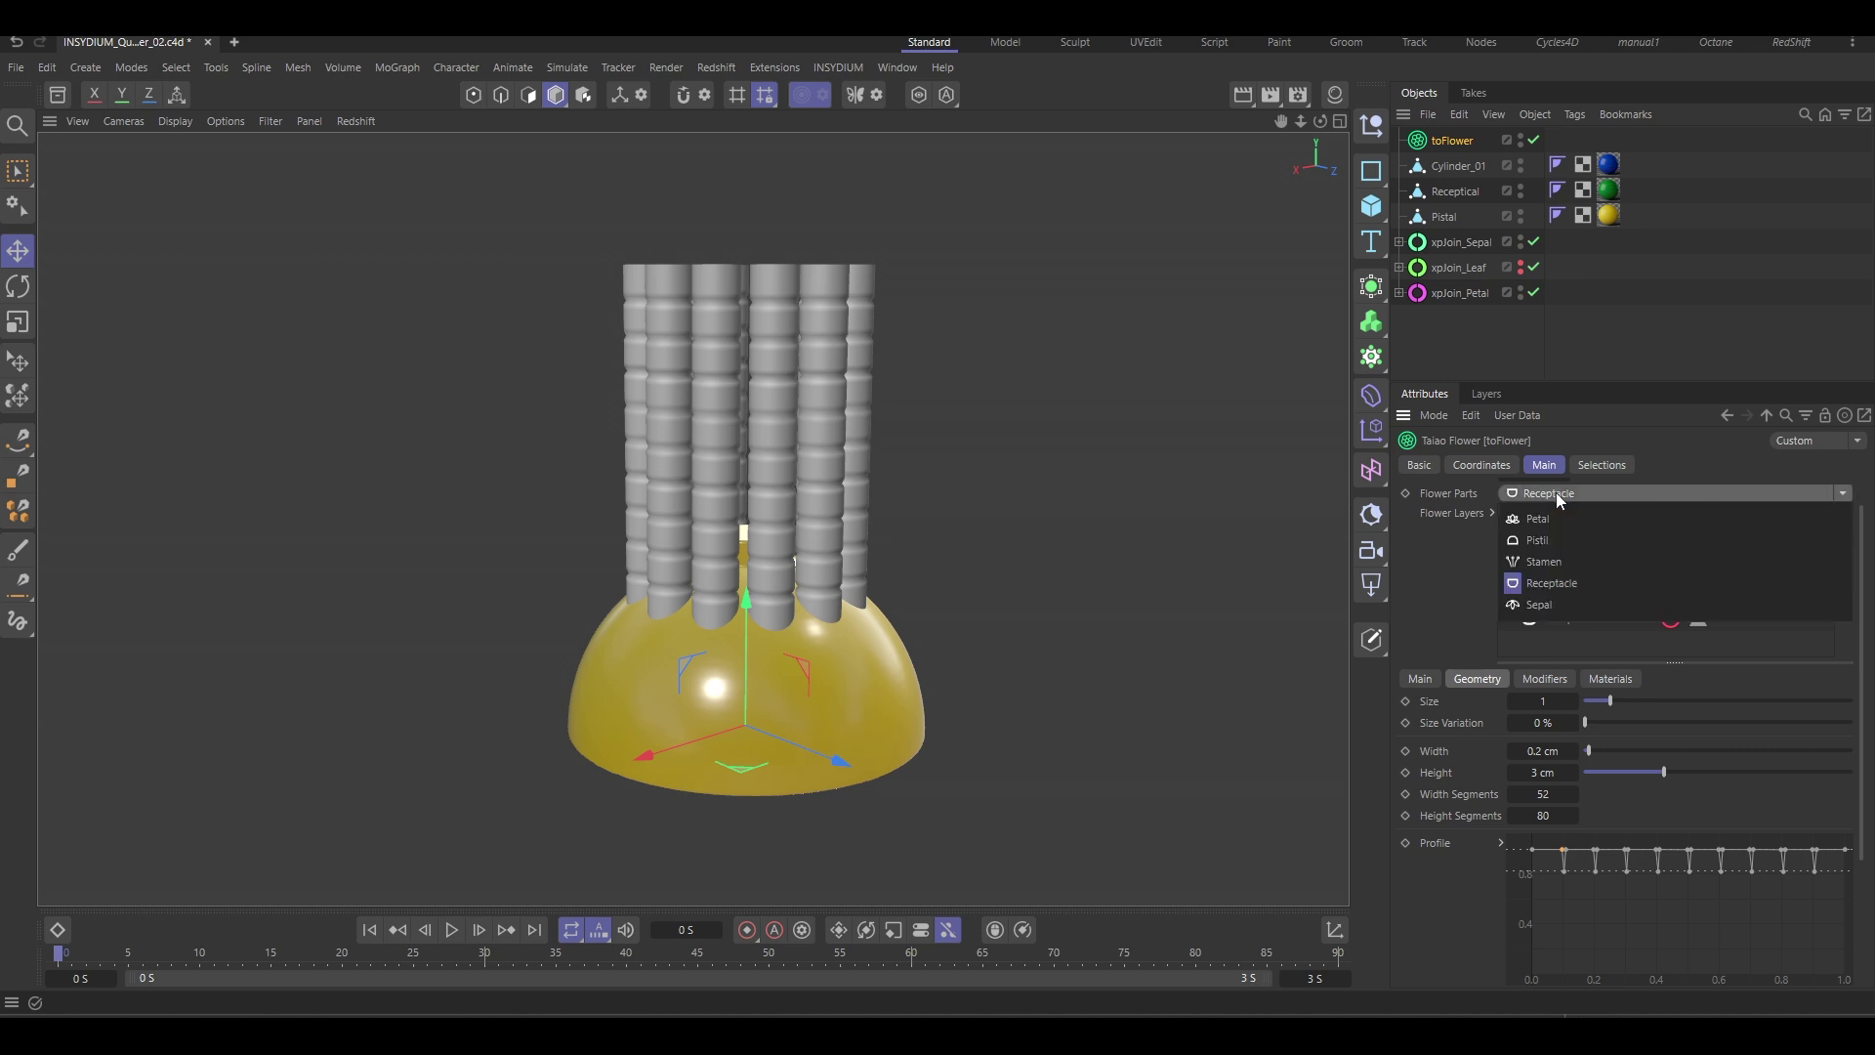
pyautogui.click(1555, 561)
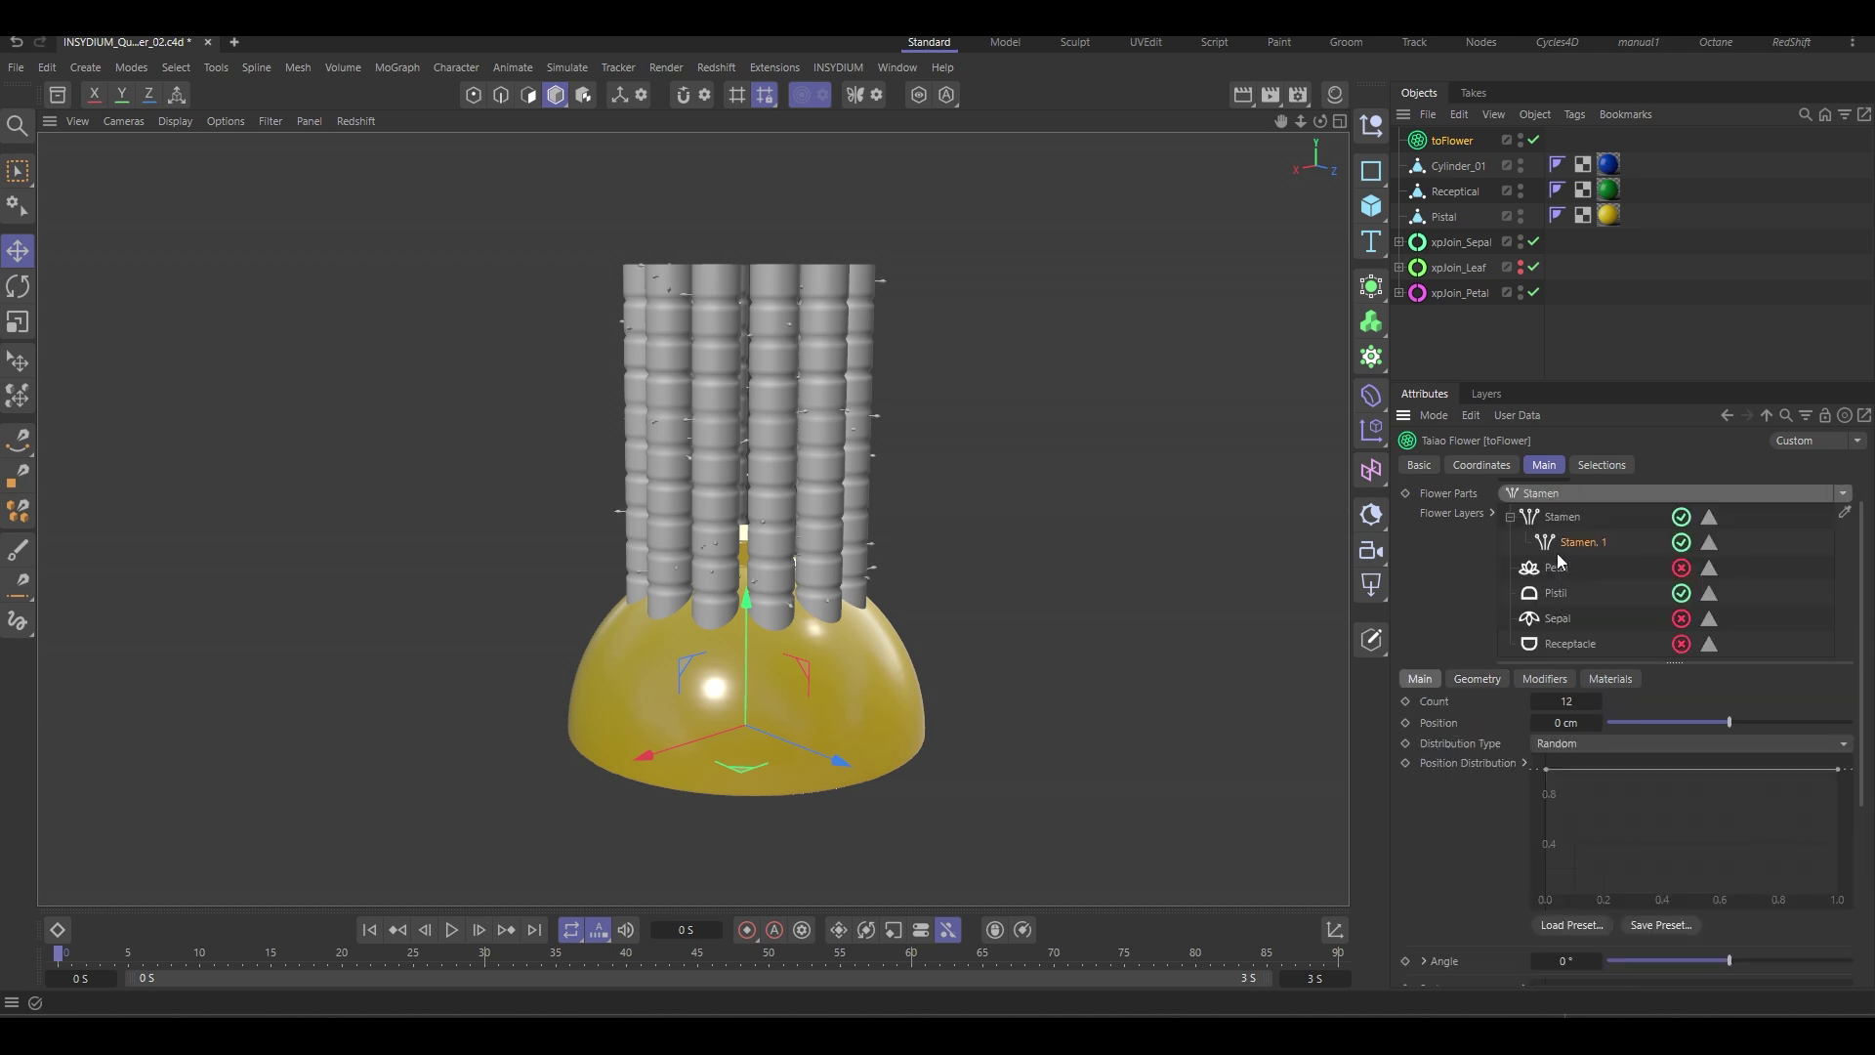
pyautogui.keyDown('alt'); pyautogui.moveTo(1123, 547); pyautogui.dragTo(957, 404); pyautogui.keyUp('alt')
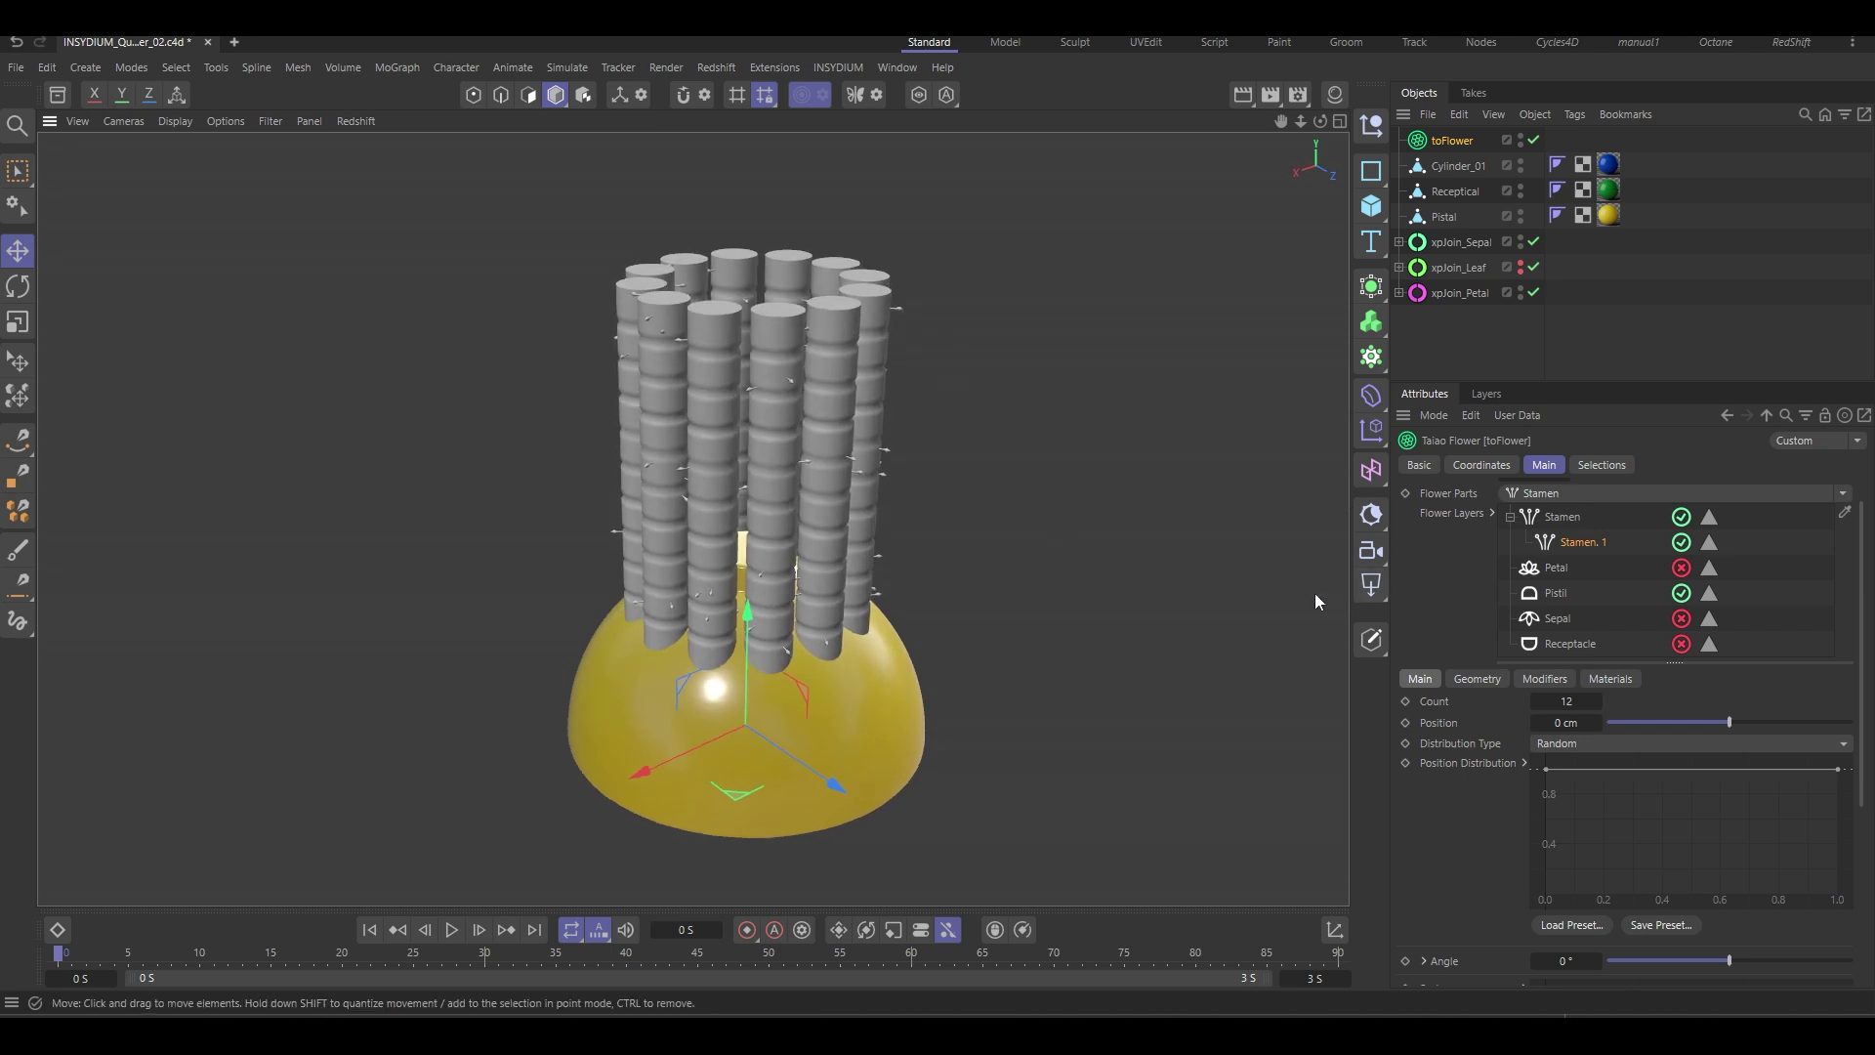
pyautogui.keyDown('alt'); pyautogui.moveTo(1221, 586); pyautogui.dragTo(1111, 571); pyautogui.keyUp('alt')
# Assign the Yellow 2 material to the main Stamen layer and hide the material manager again.
pyautogui.click(1563, 515)
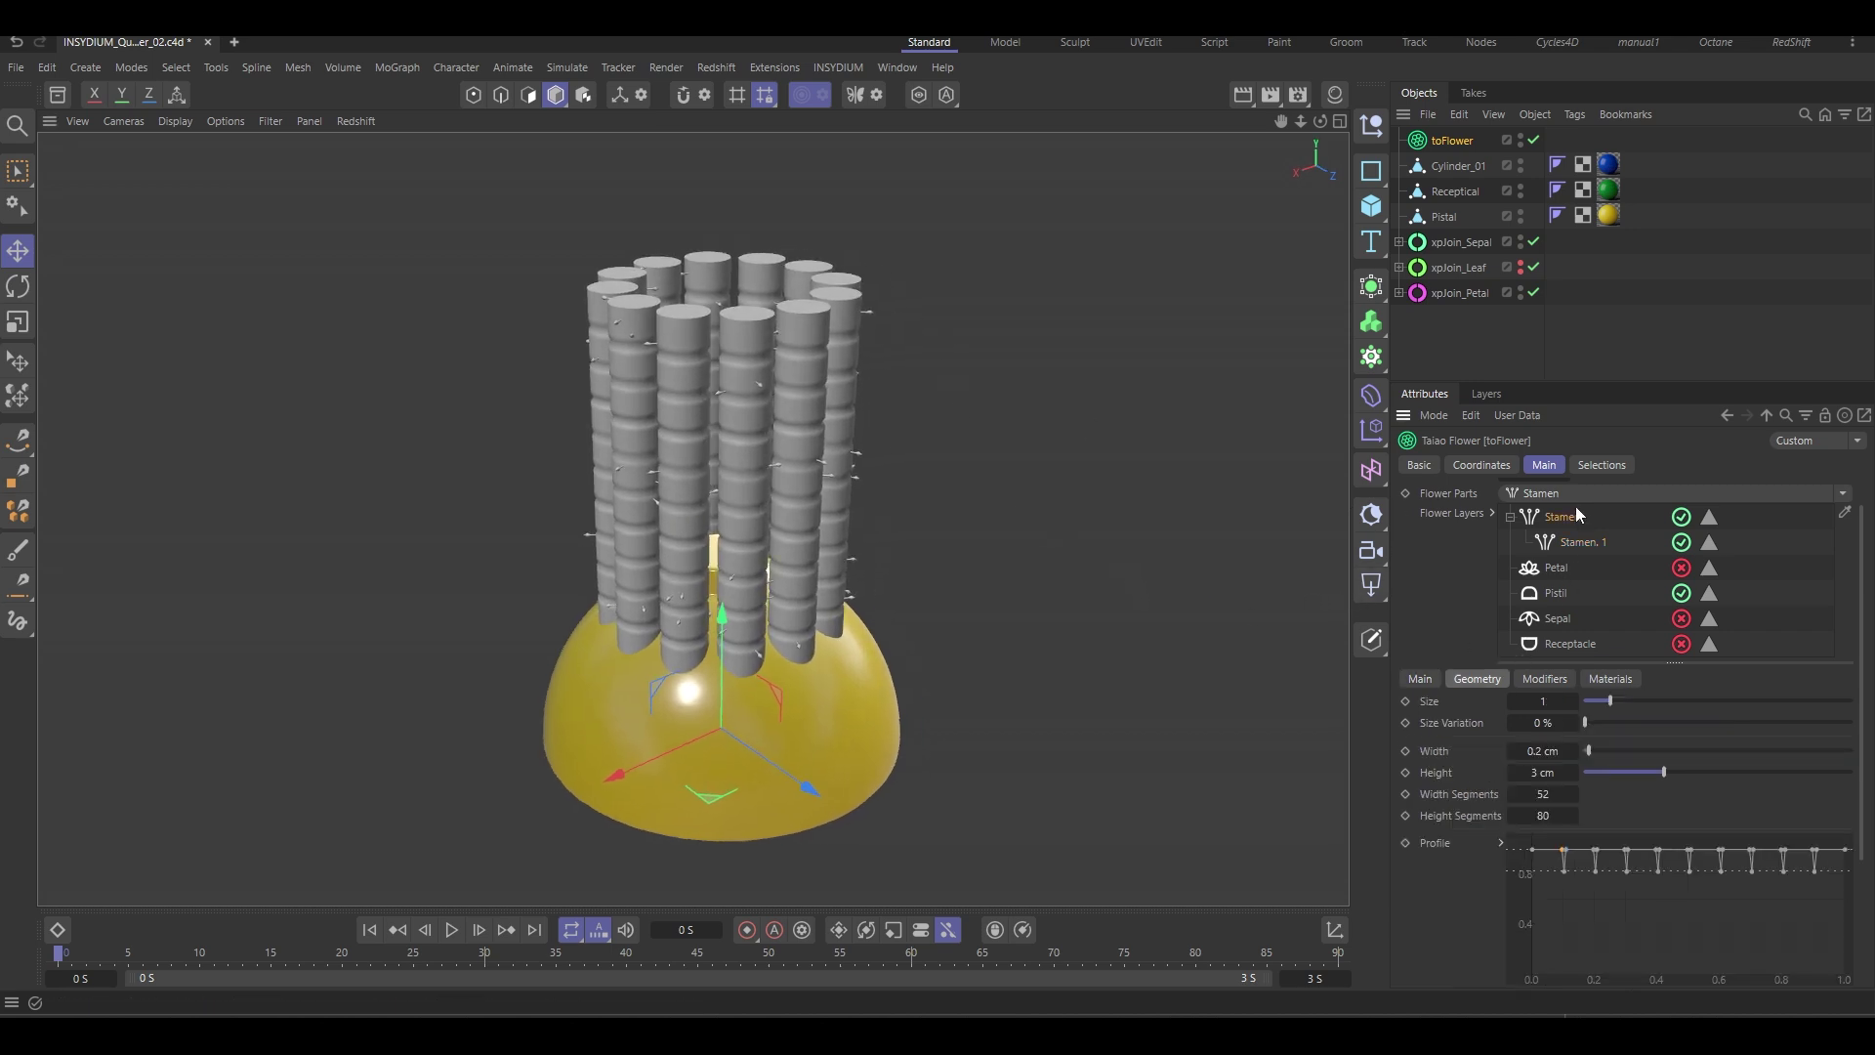
pyautogui.click(1609, 678)
pyautogui.click(1335, 93)
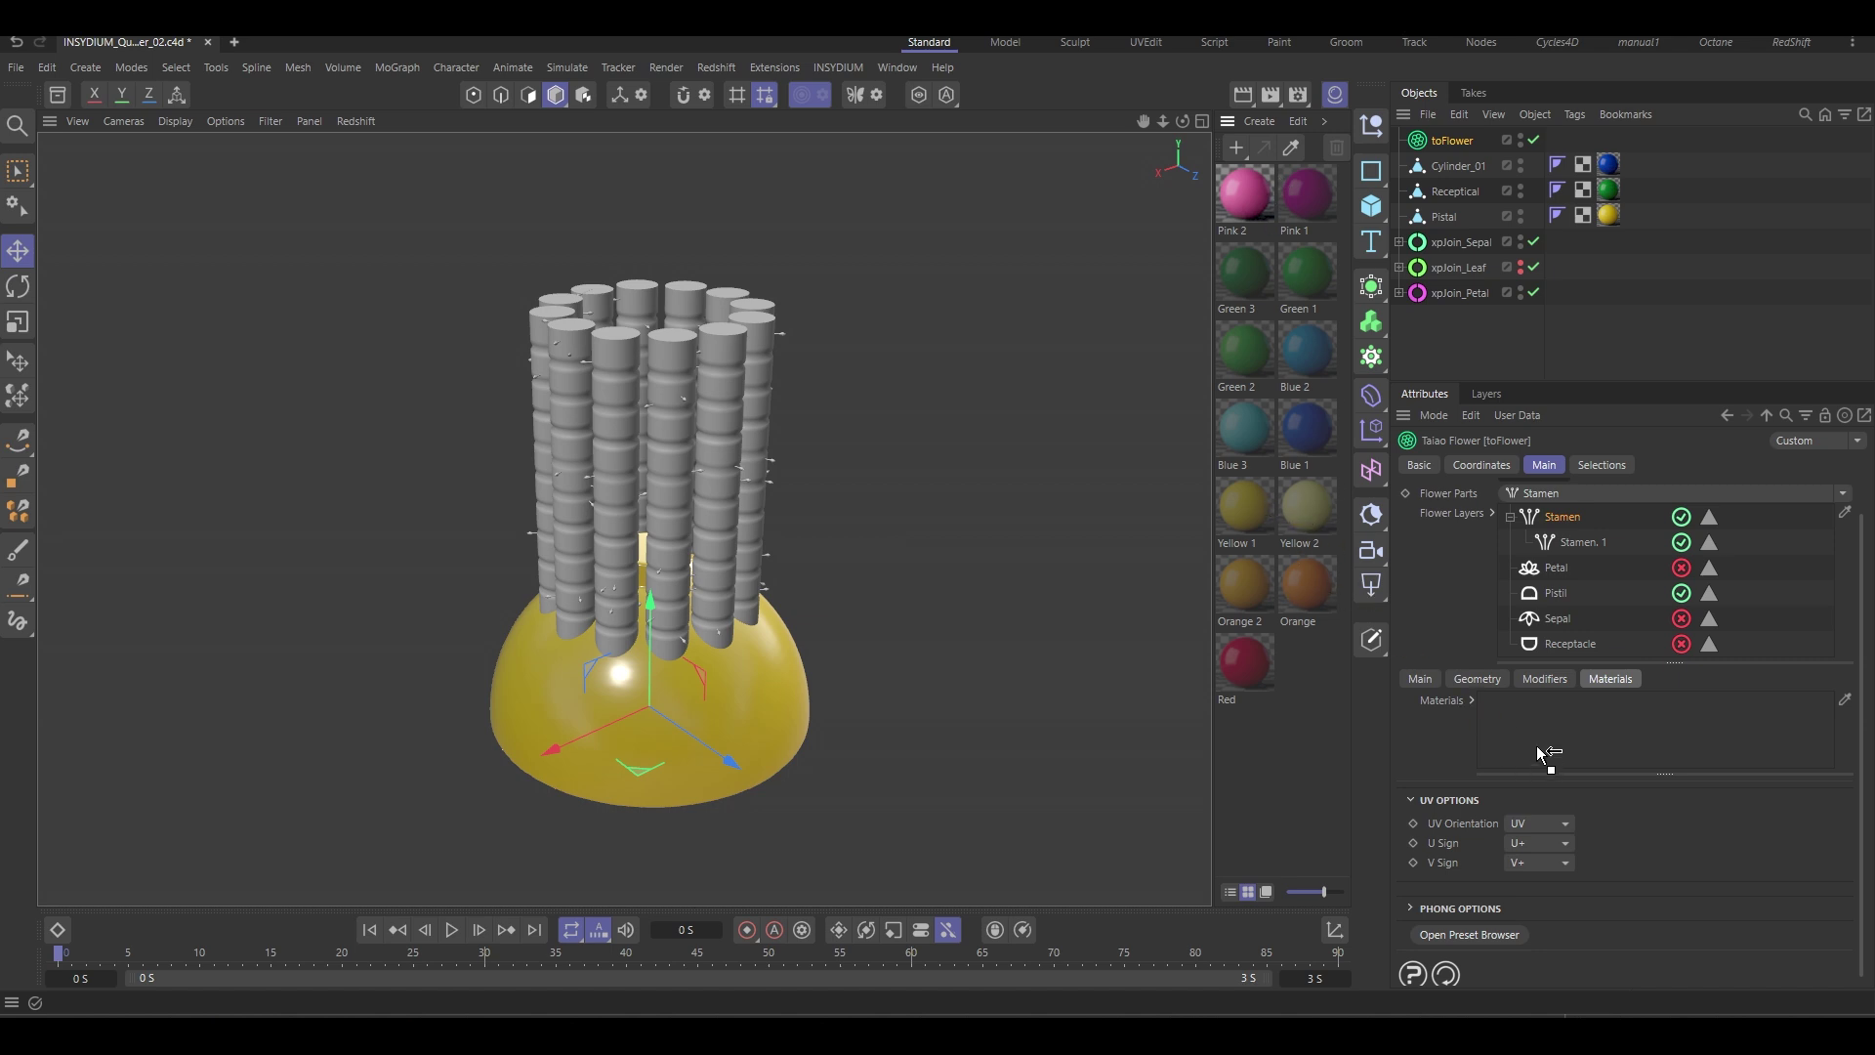
pyautogui.moveTo(1536, 739); pyautogui.dragTo(1537, 727)
pyautogui.keyDown('alt'); pyautogui.moveTo(829, 596); pyautogui.dragTo(804, 588); pyautogui.keyUp('alt')
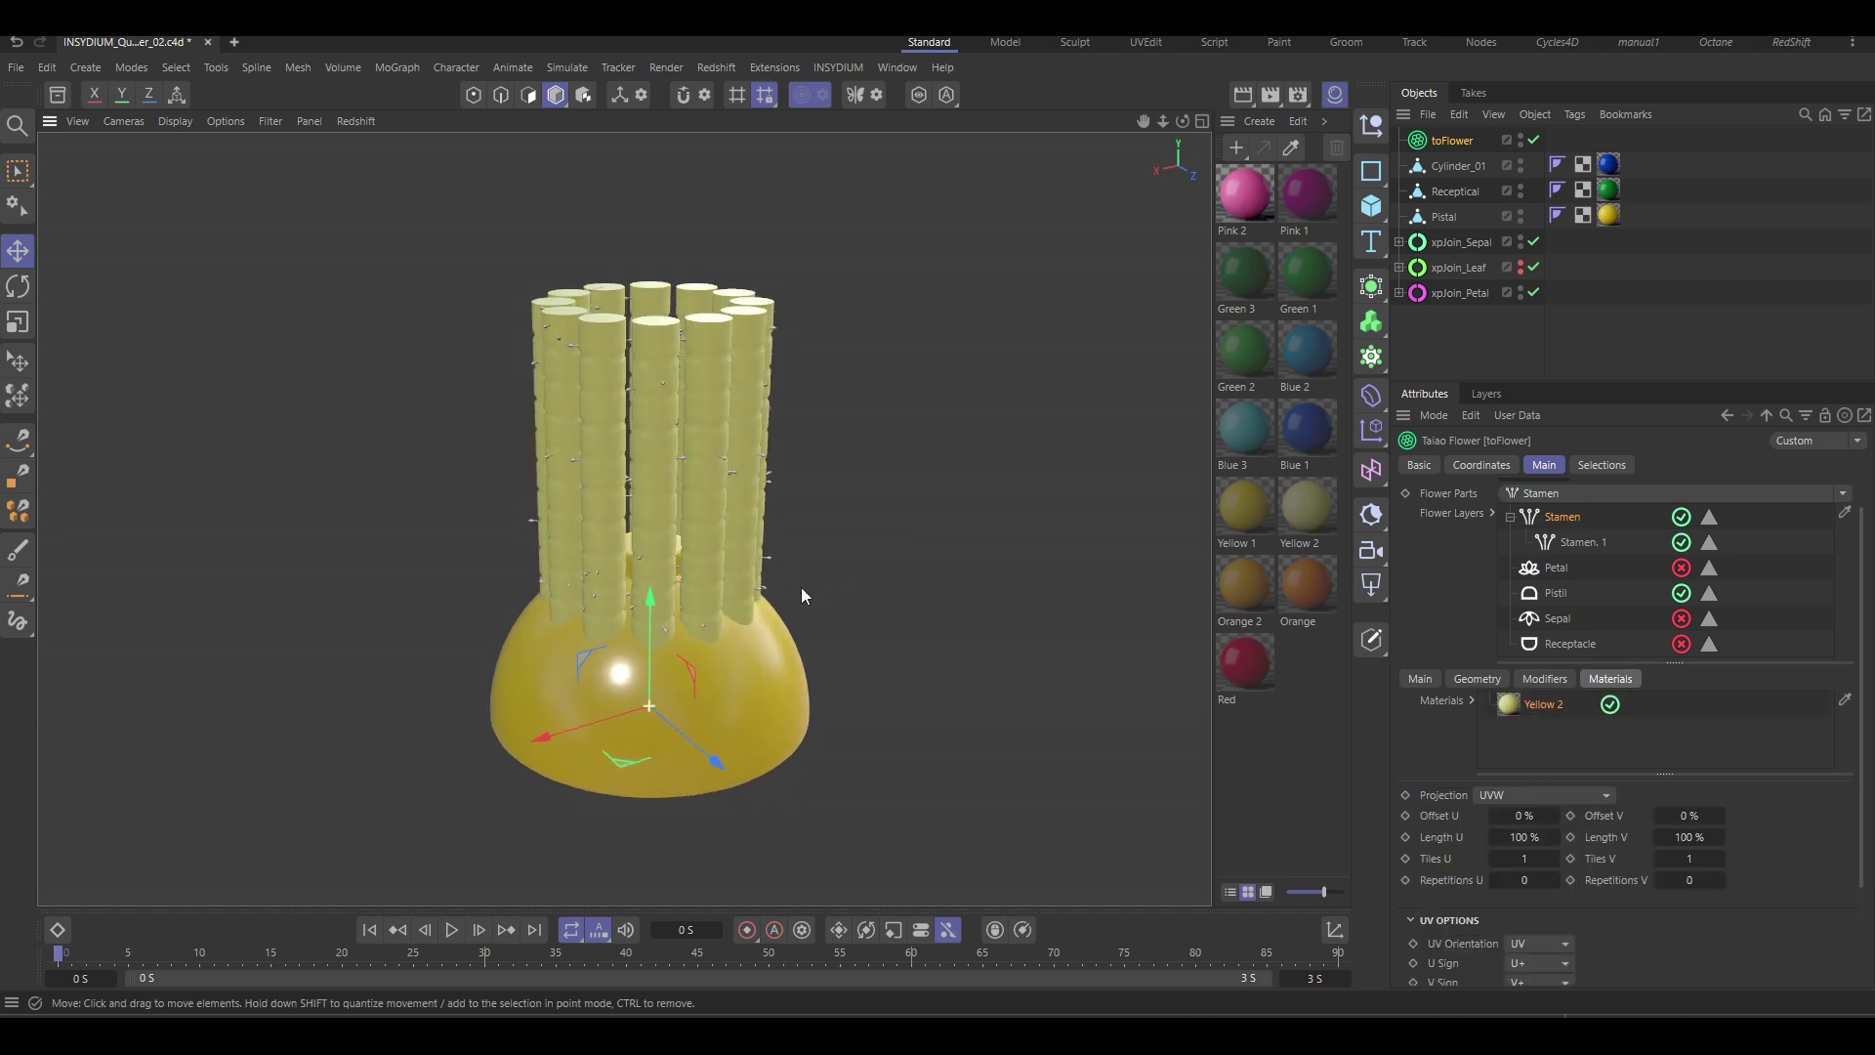
pyautogui.click(1336, 95)
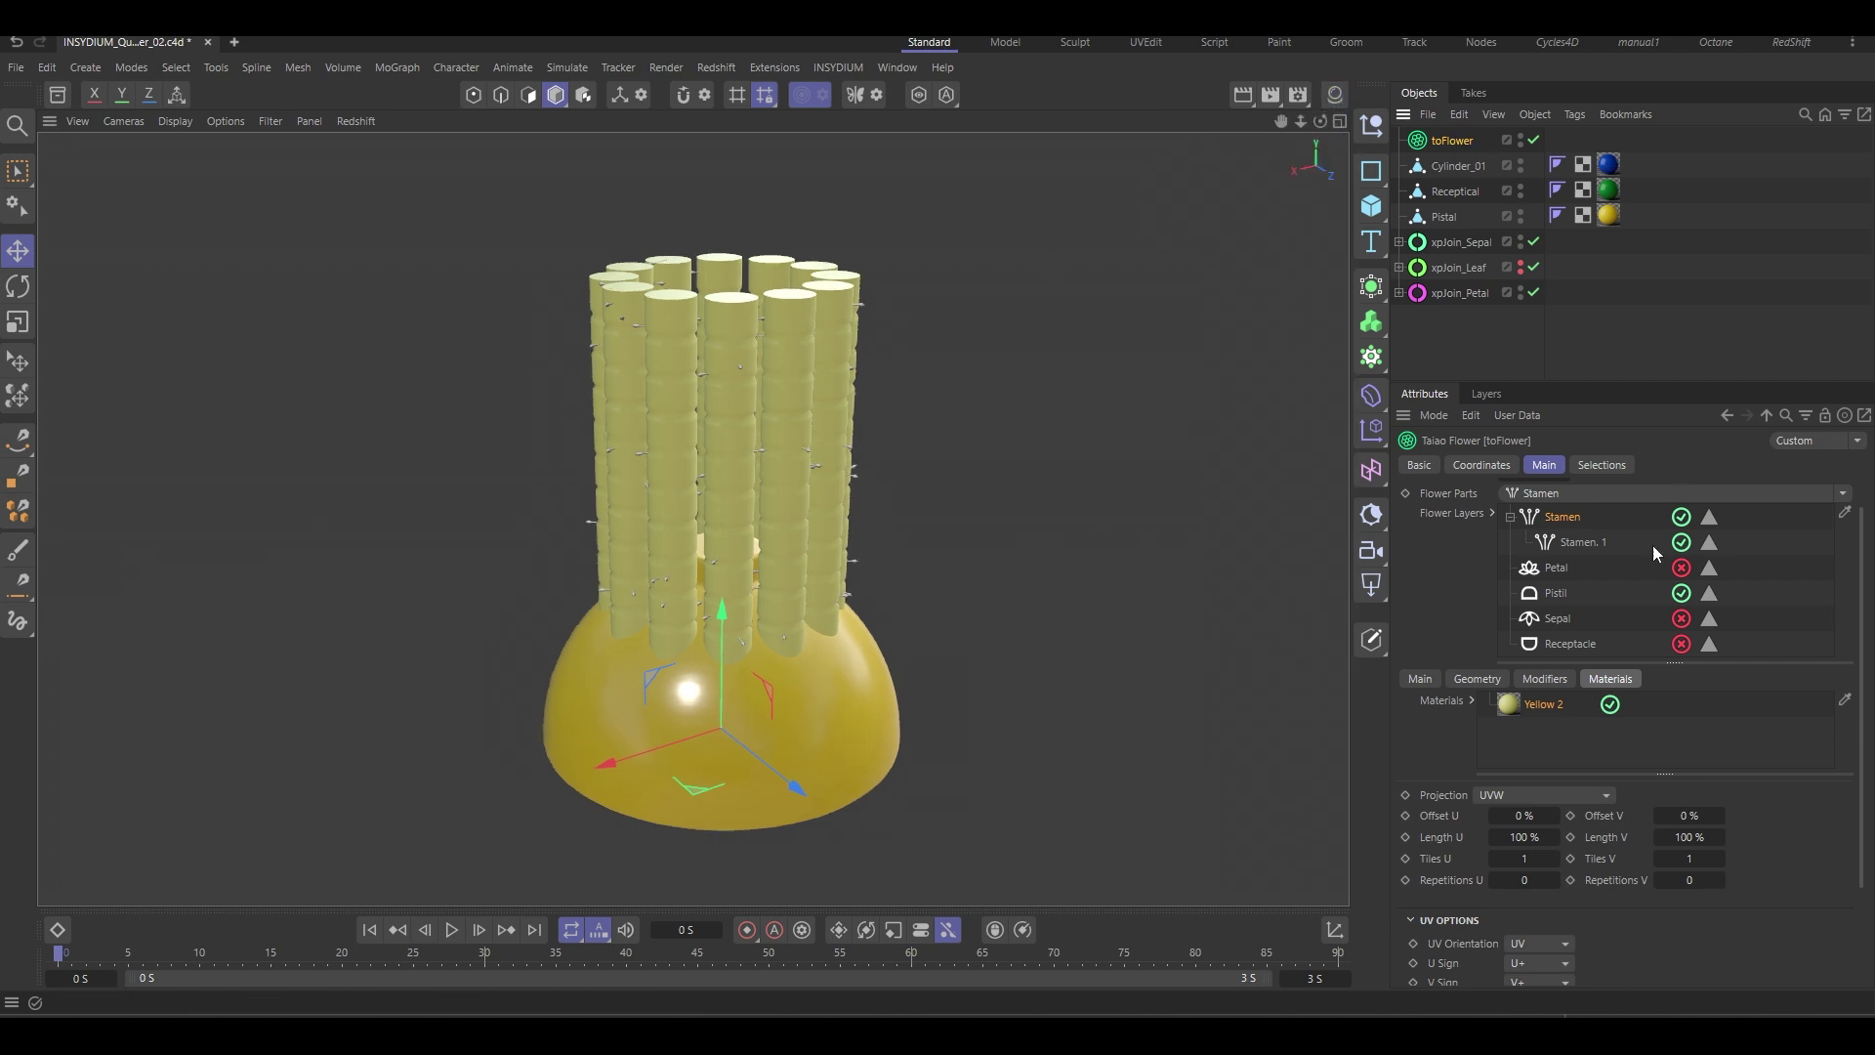
# Set the Stamen. 1 sublayer's count to 0 and its distribution type to Radial.
pyautogui.click(1586, 543)
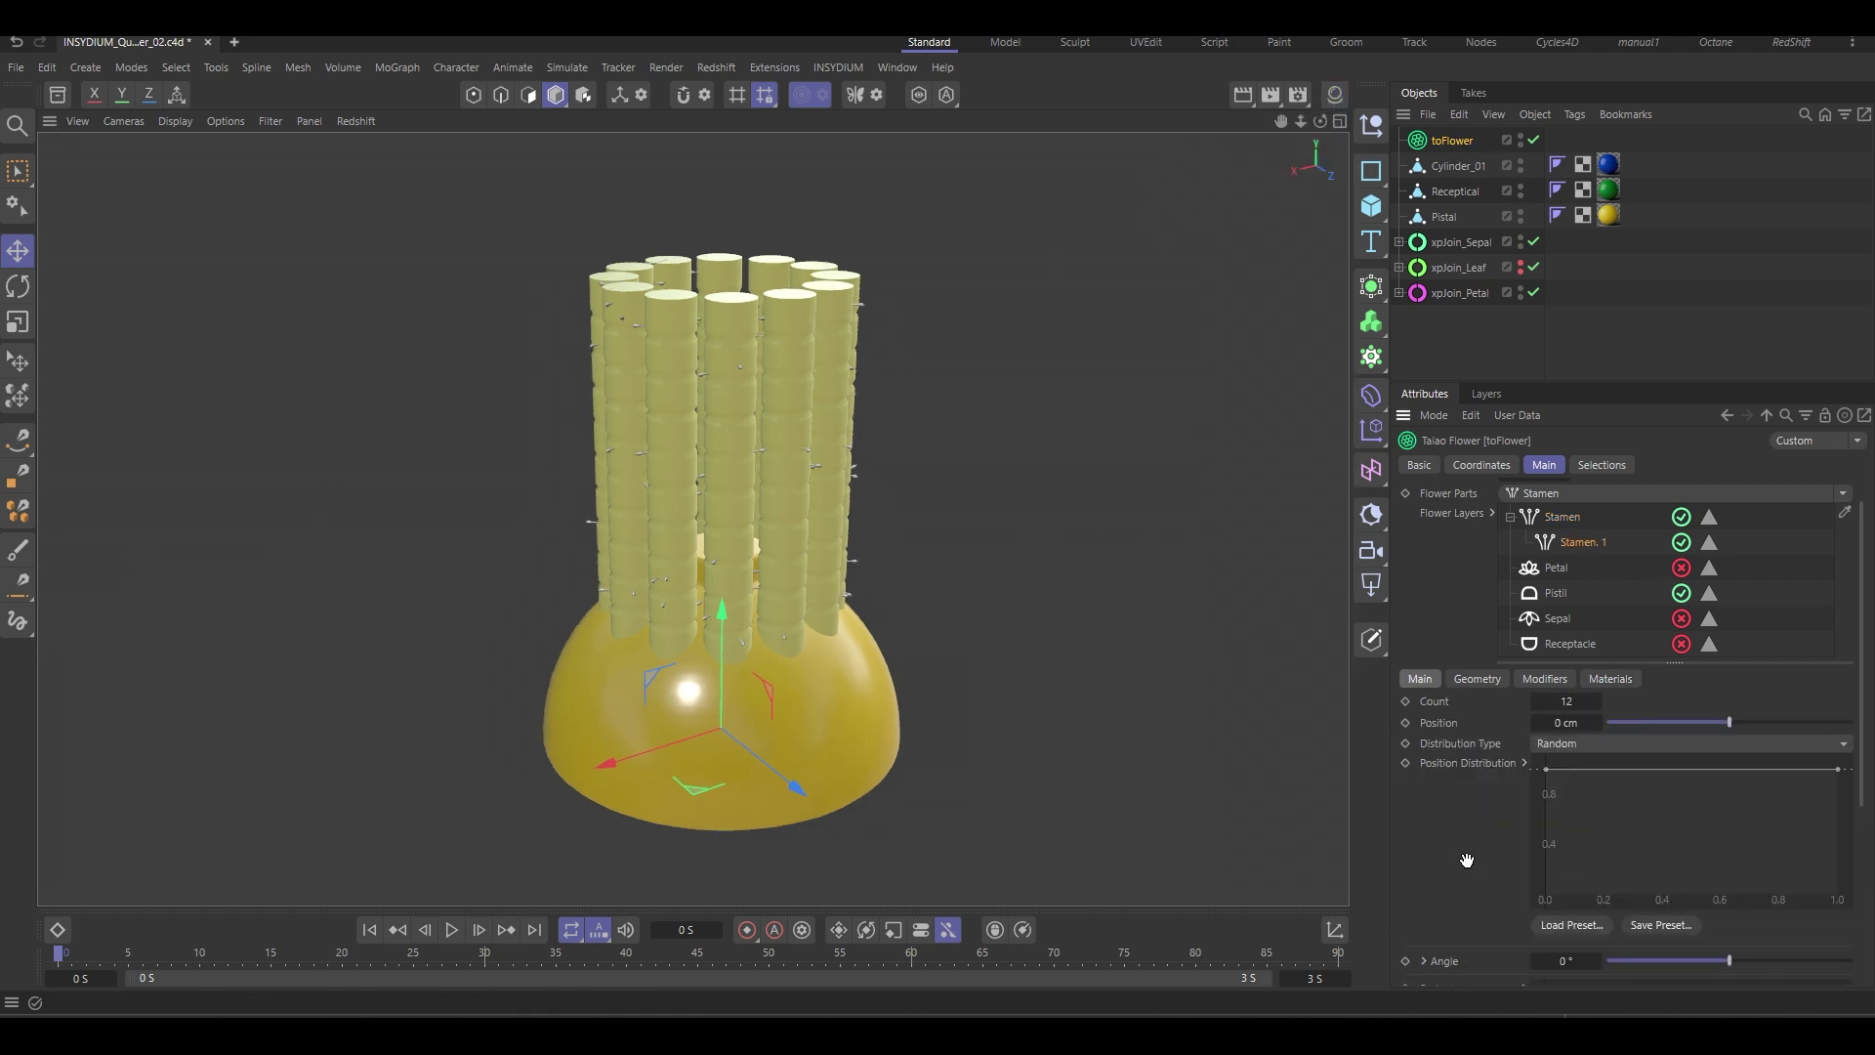
pyautogui.scroll(1, 1467, 860)
pyautogui.click(1570, 742)
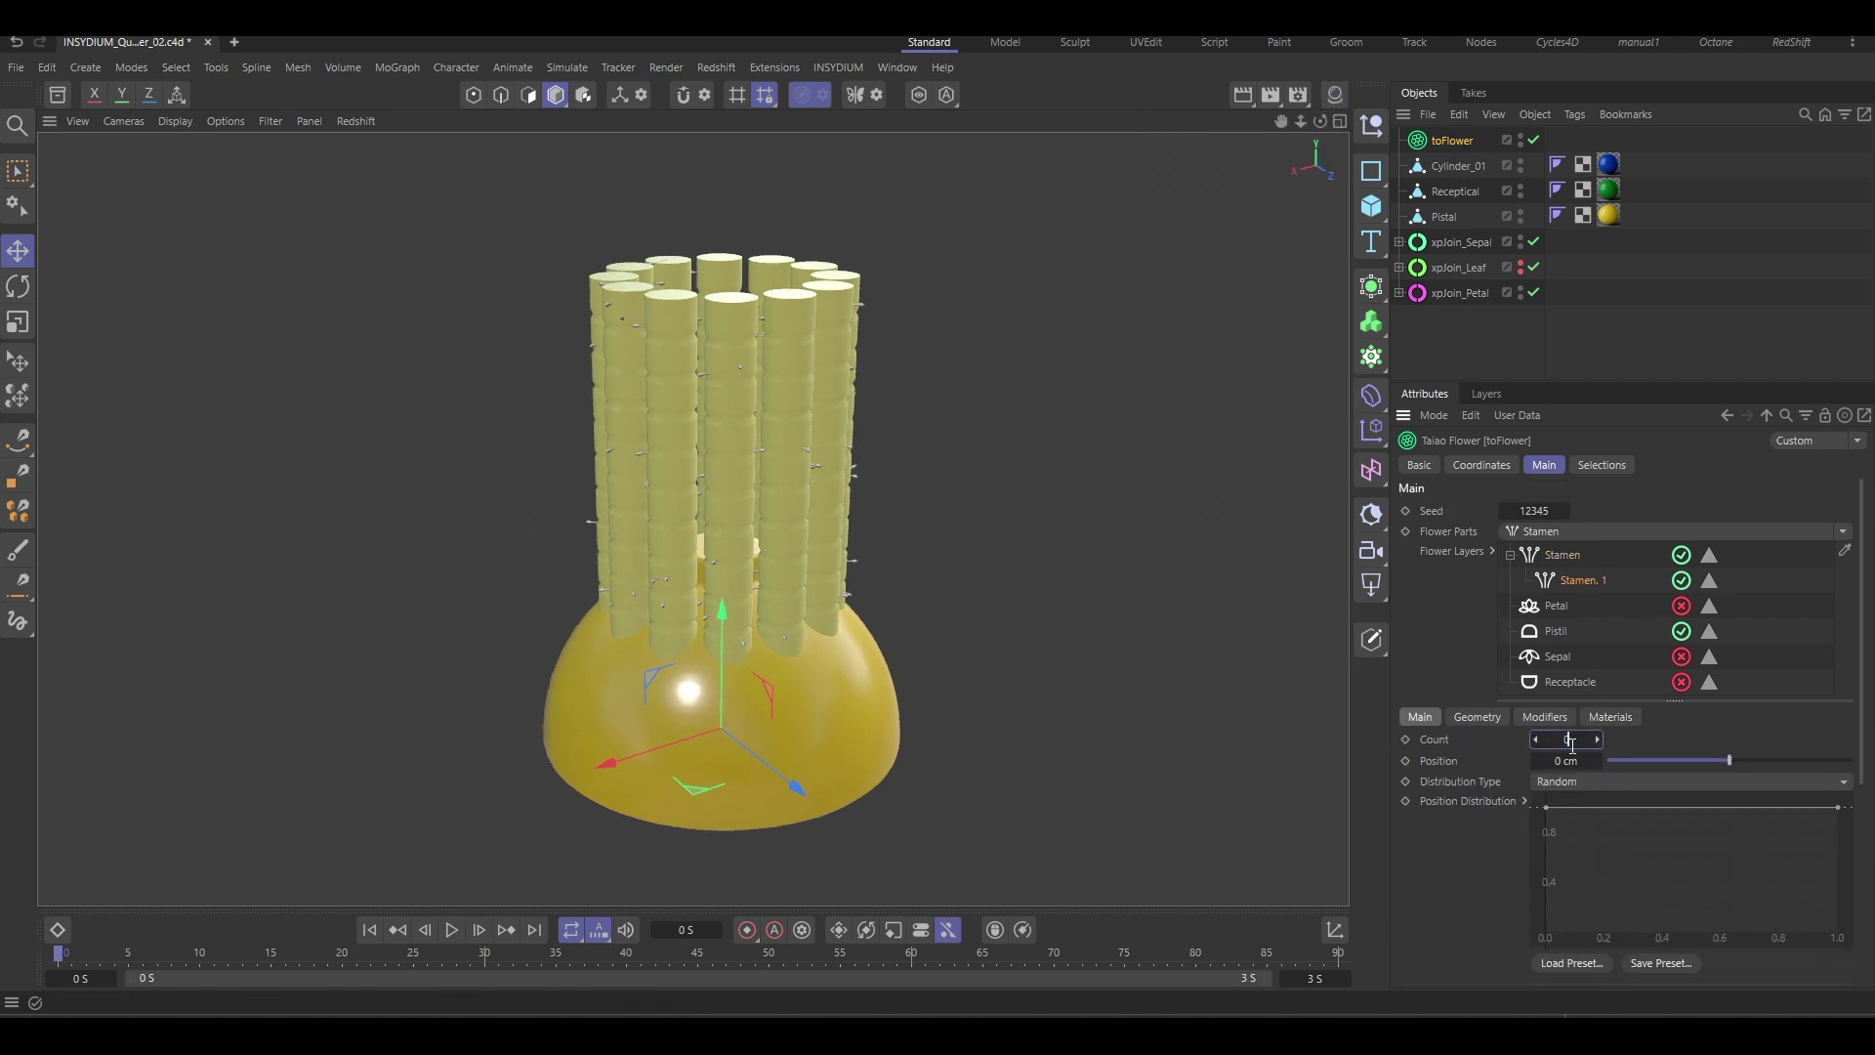
pyautogui.click(1576, 780)
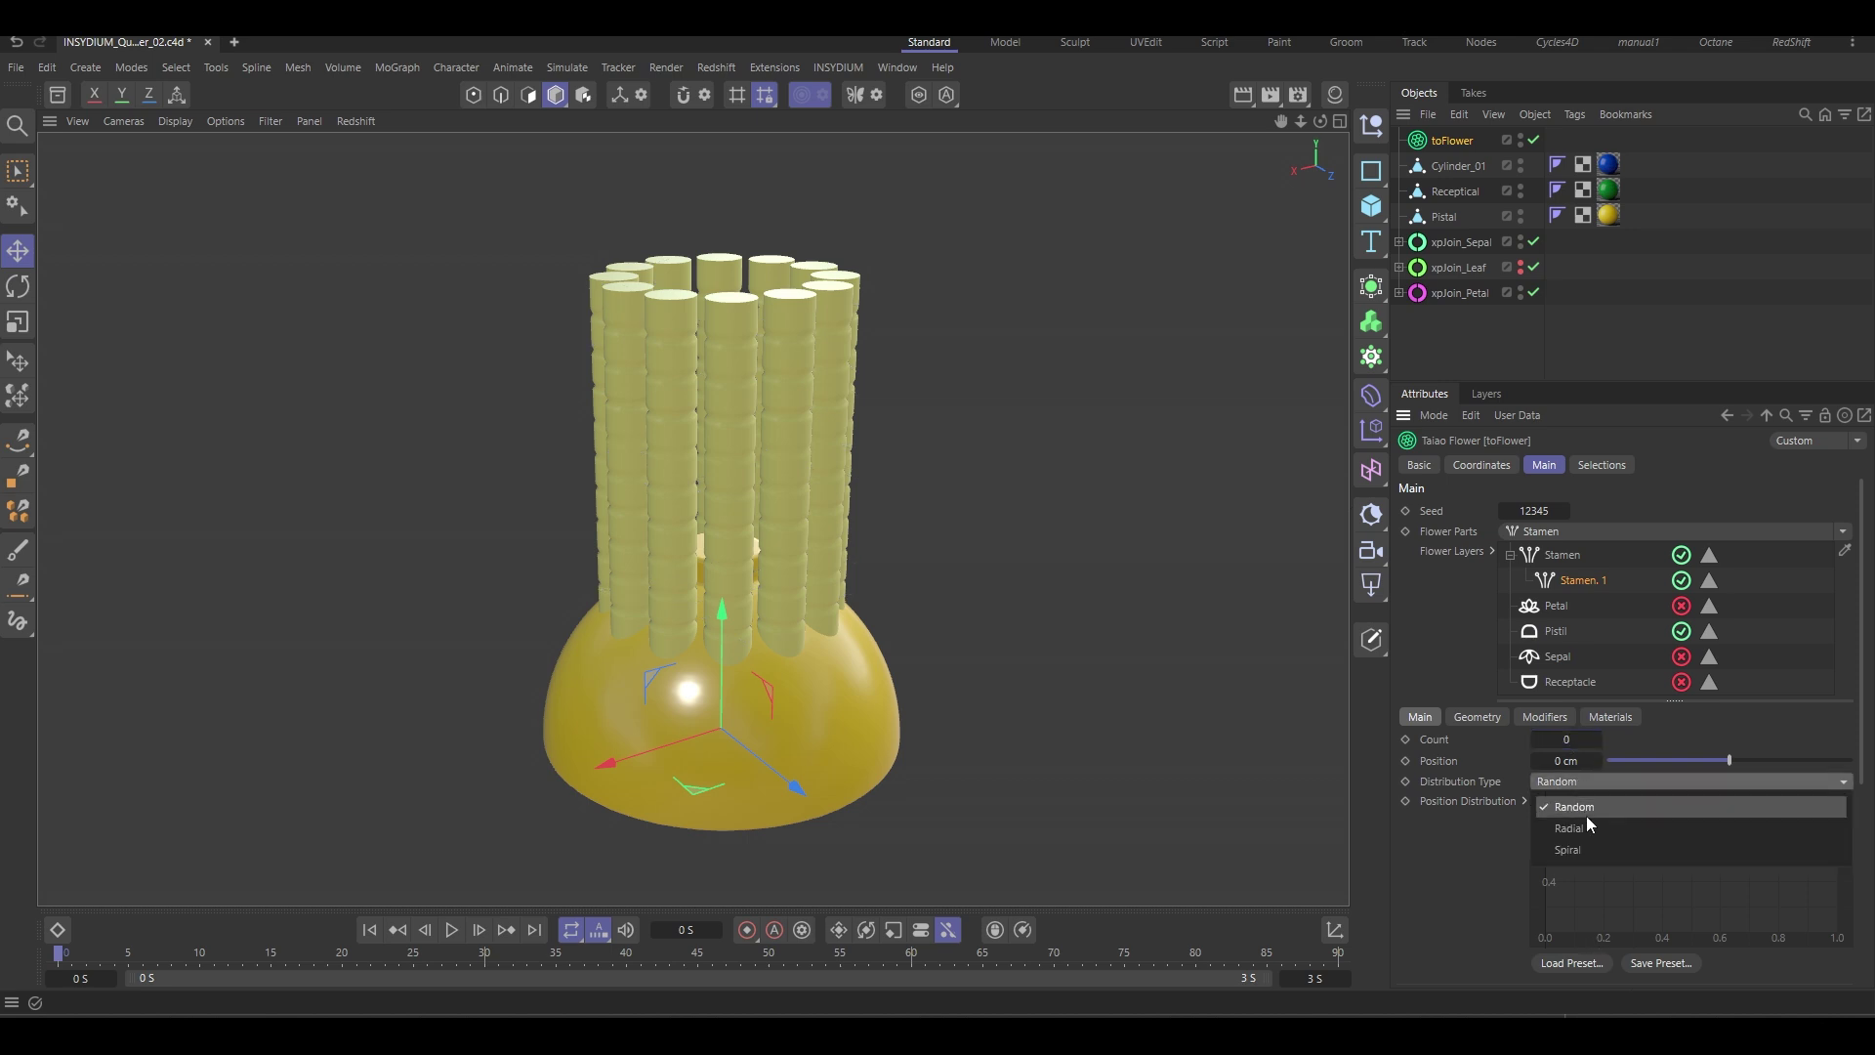
pyautogui.click(1586, 823)
pyautogui.keyDown('alt'); pyautogui.moveTo(993, 576); pyautogui.dragTo(817, 531); pyautogui.keyUp('alt')
# Move the first Position Distribution point of Stamen. 1 to the curve's far end at zero and set the count to 1.
pyautogui.scroll(-1, 1506, 918)
pyautogui.moveTo(1547, 779); pyautogui.dragTo(1803, 965)
pyautogui.click(1599, 688)
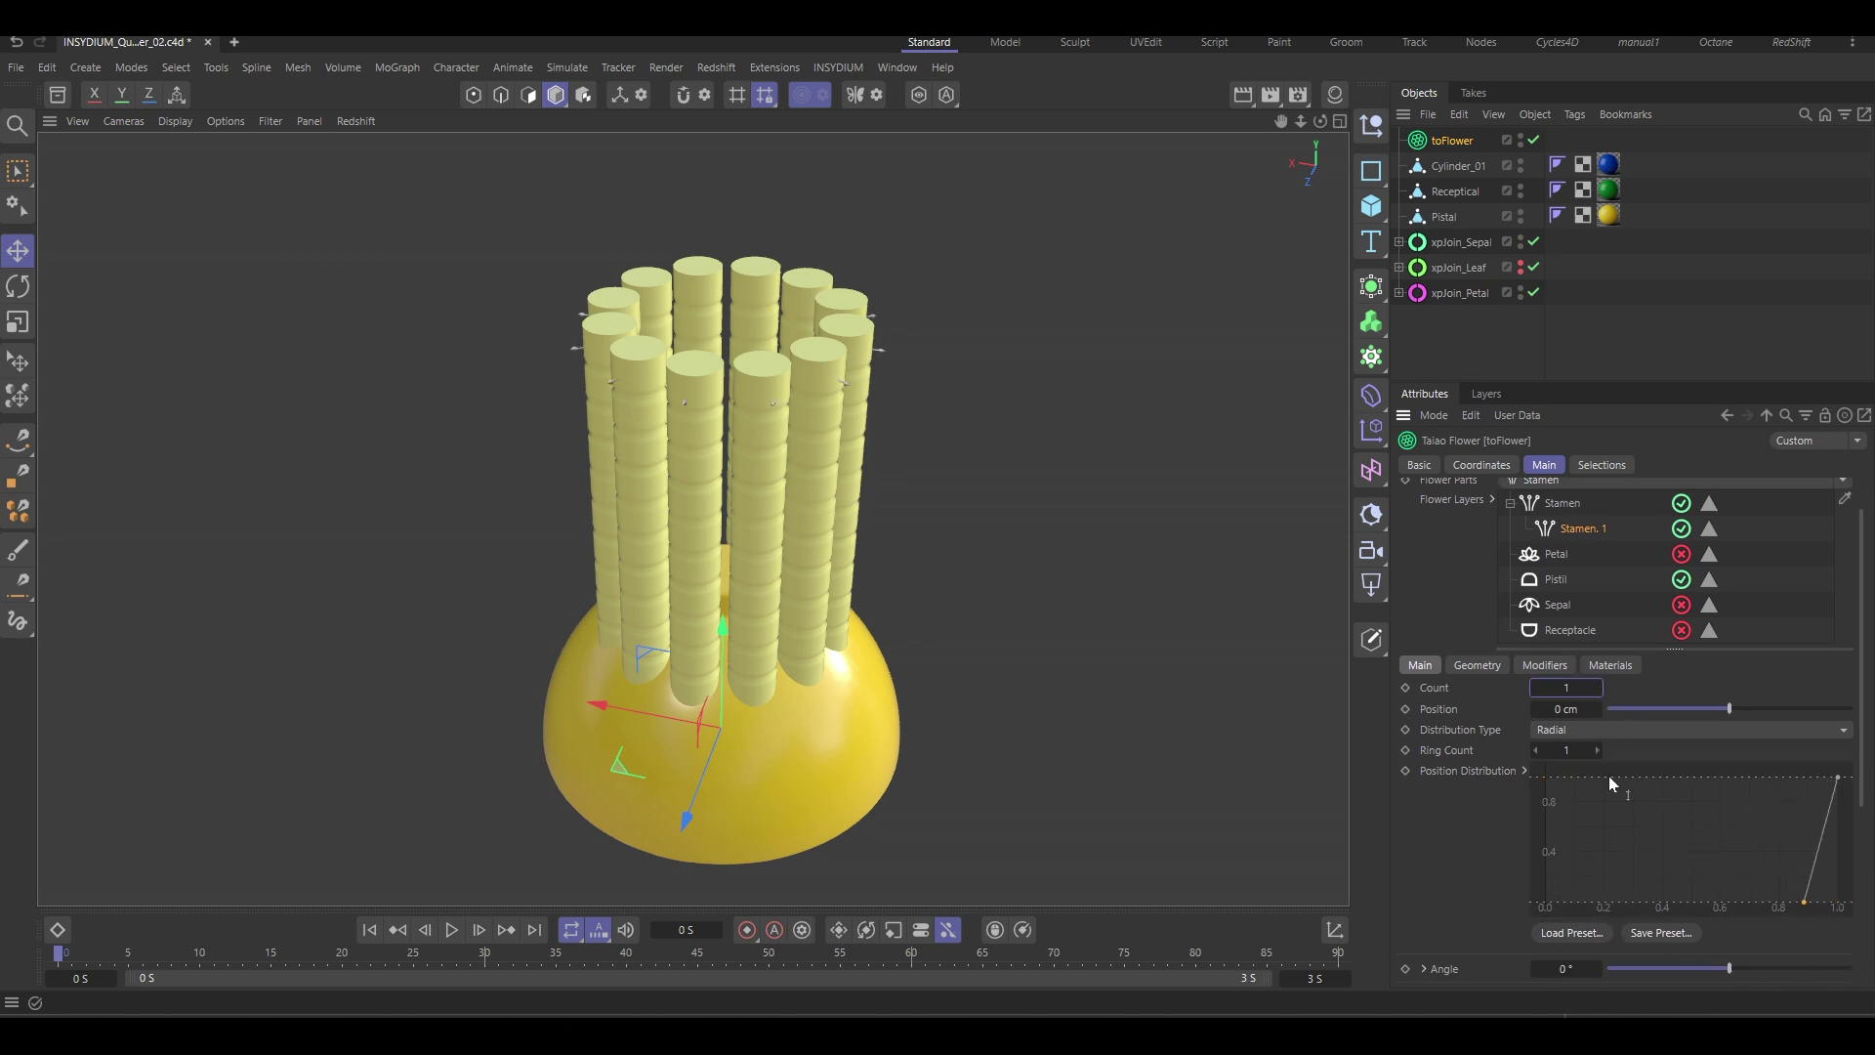
pyautogui.moveTo(1804, 906); pyautogui.dragTo(1846, 913)
pyautogui.scroll(3, 865, 365)
pyautogui.moveTo(865, 365)
pyautogui.keyDown('alt'); pyautogui.mouseDown(button='right')
pyautogui.moveTo(918, 357)
pyautogui.moveTo(881, 363)
pyautogui.mouseUp(button='right'); pyautogui.keyUp('alt')
pyautogui.keyDown('alt'); pyautogui.moveTo(902, 398); pyautogui.dragTo(920, 424, button='middle'); pyautogui.keyUp('alt')
# Assign Cylinder_01 as the custom object in the Stamen. 1 geometry settings.
pyautogui.moveTo(1450, 841); pyautogui.dragTo(1461, 553)
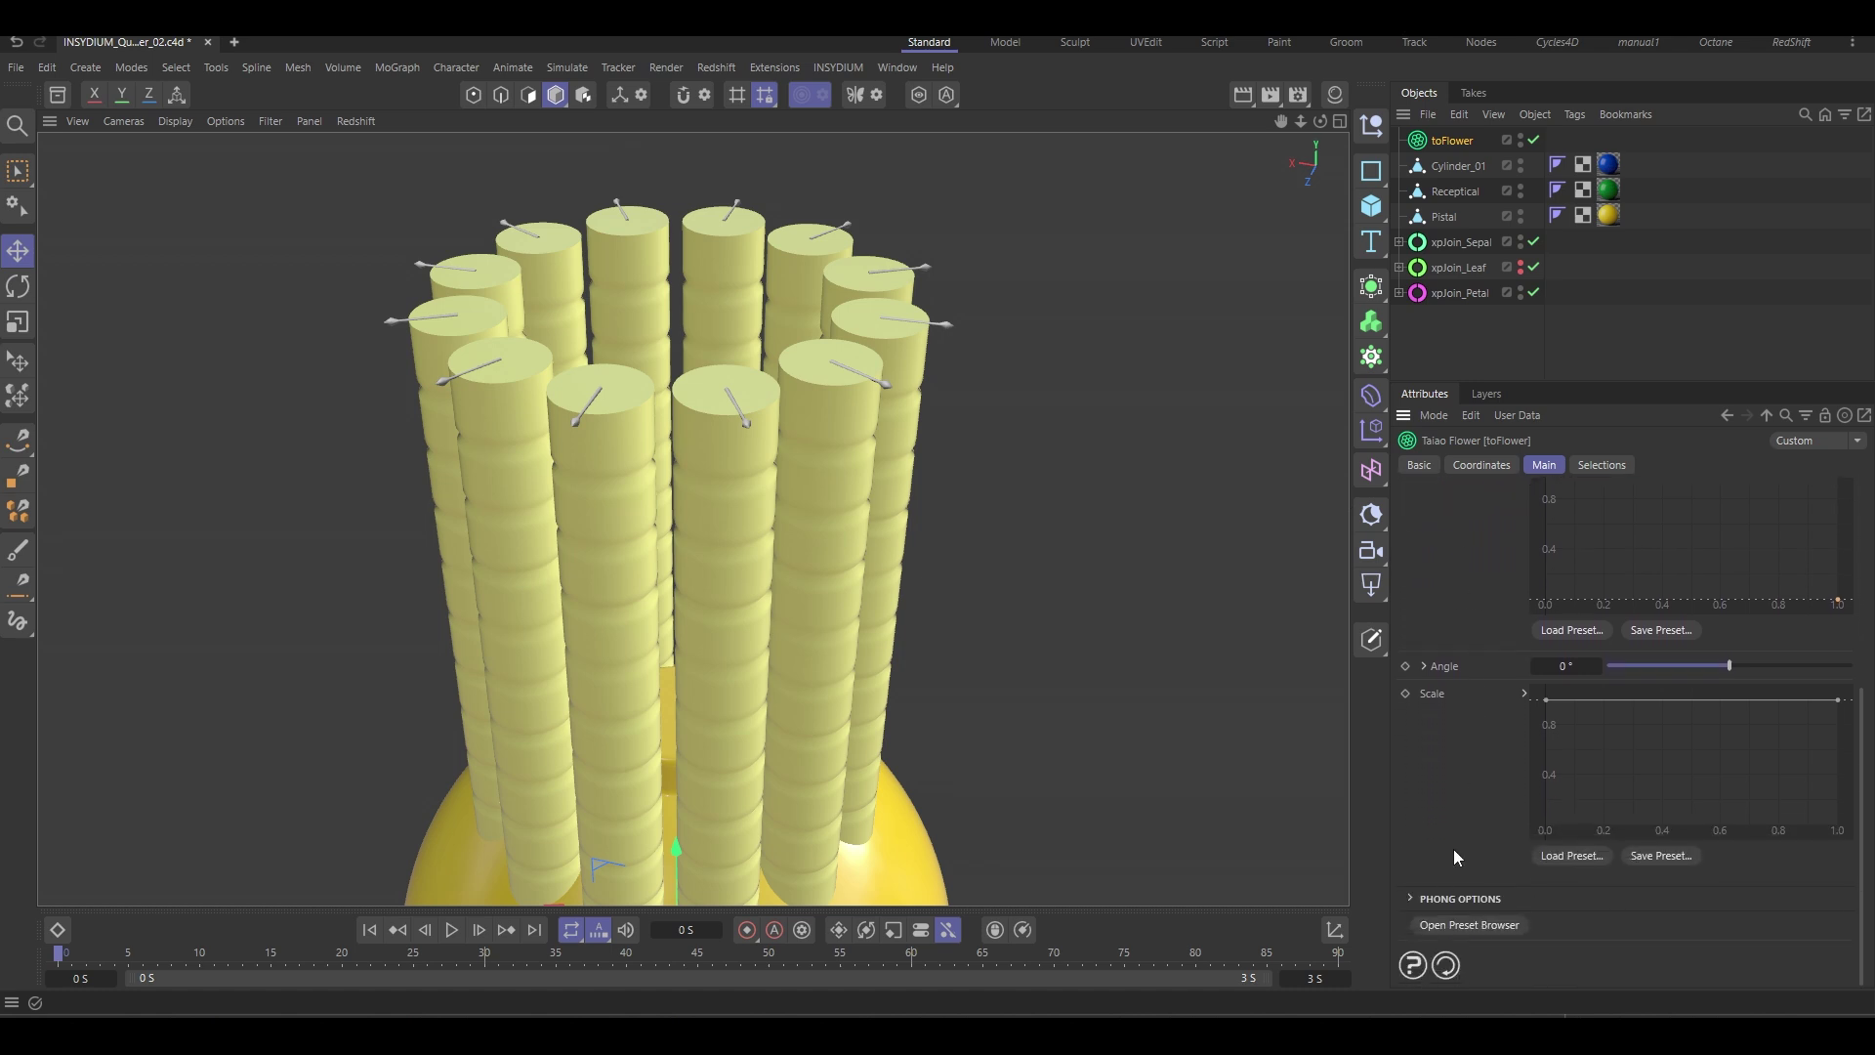
pyautogui.scroll(4, 1436, 576)
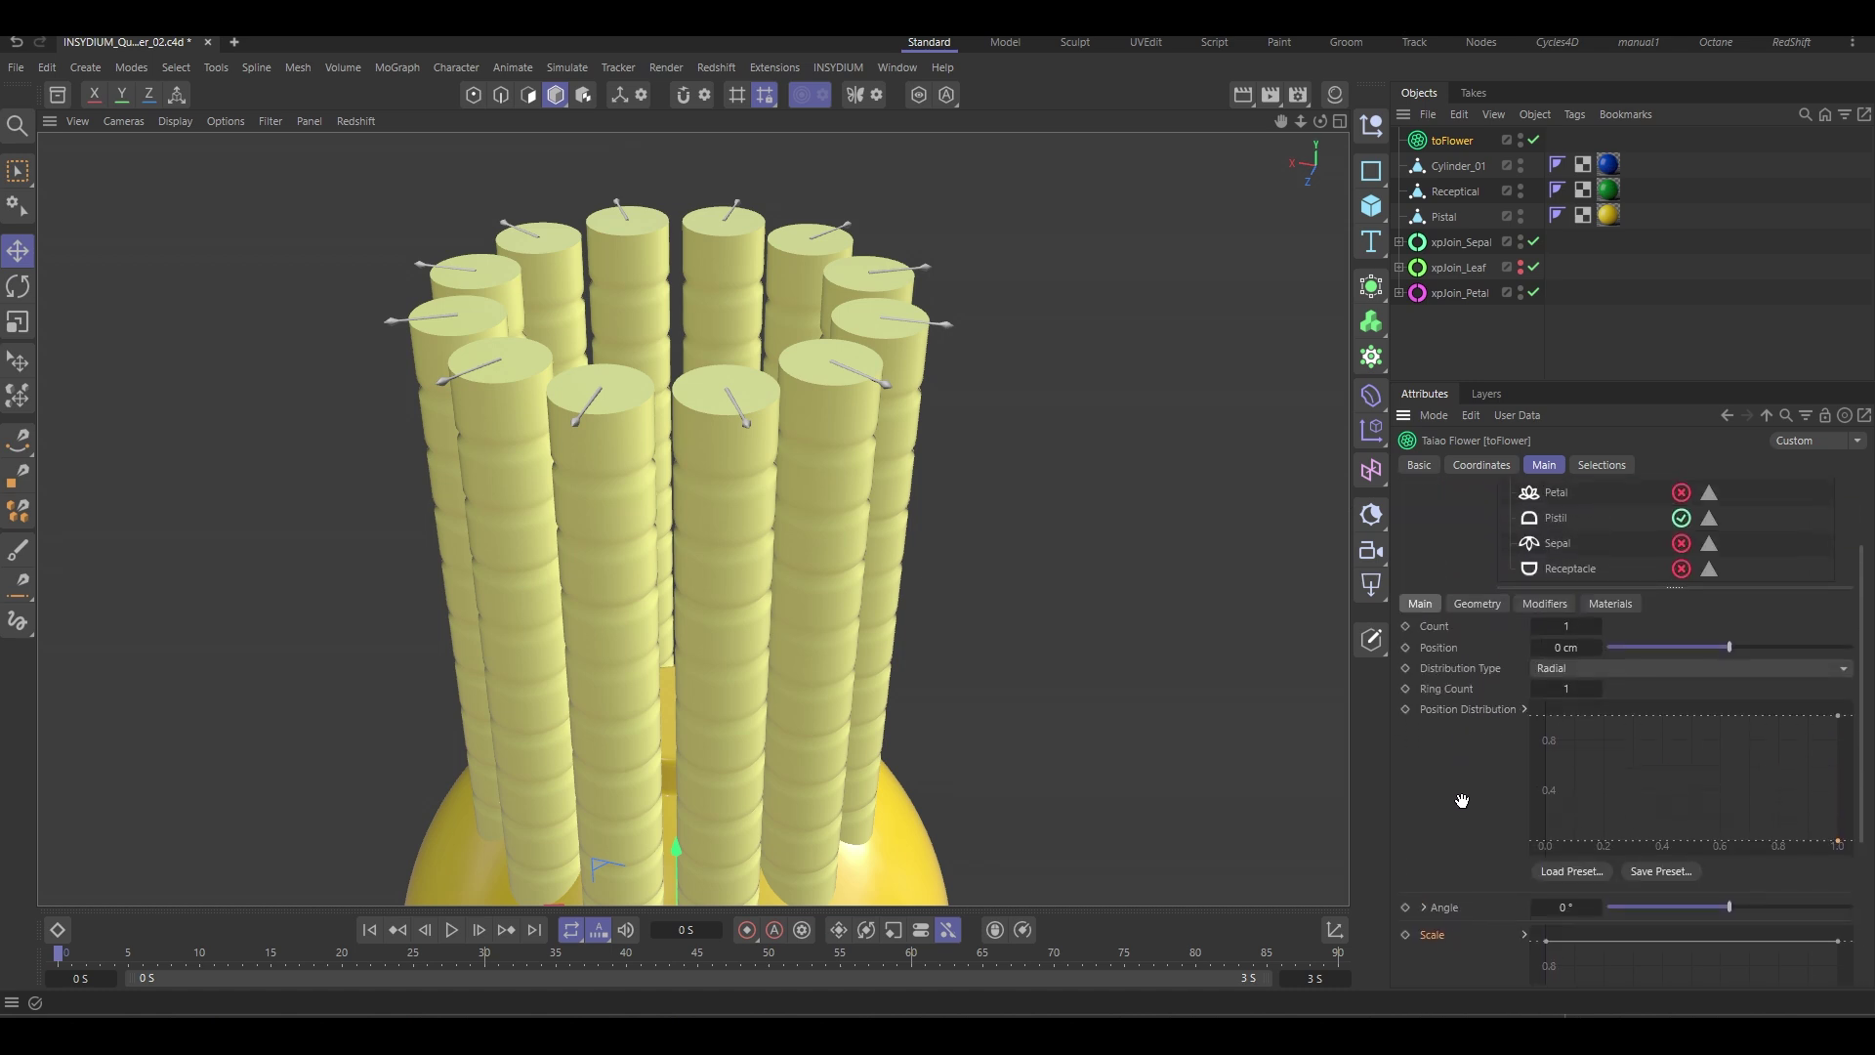
pyautogui.click(1475, 607)
pyautogui.scroll(-2, 1434, 683)
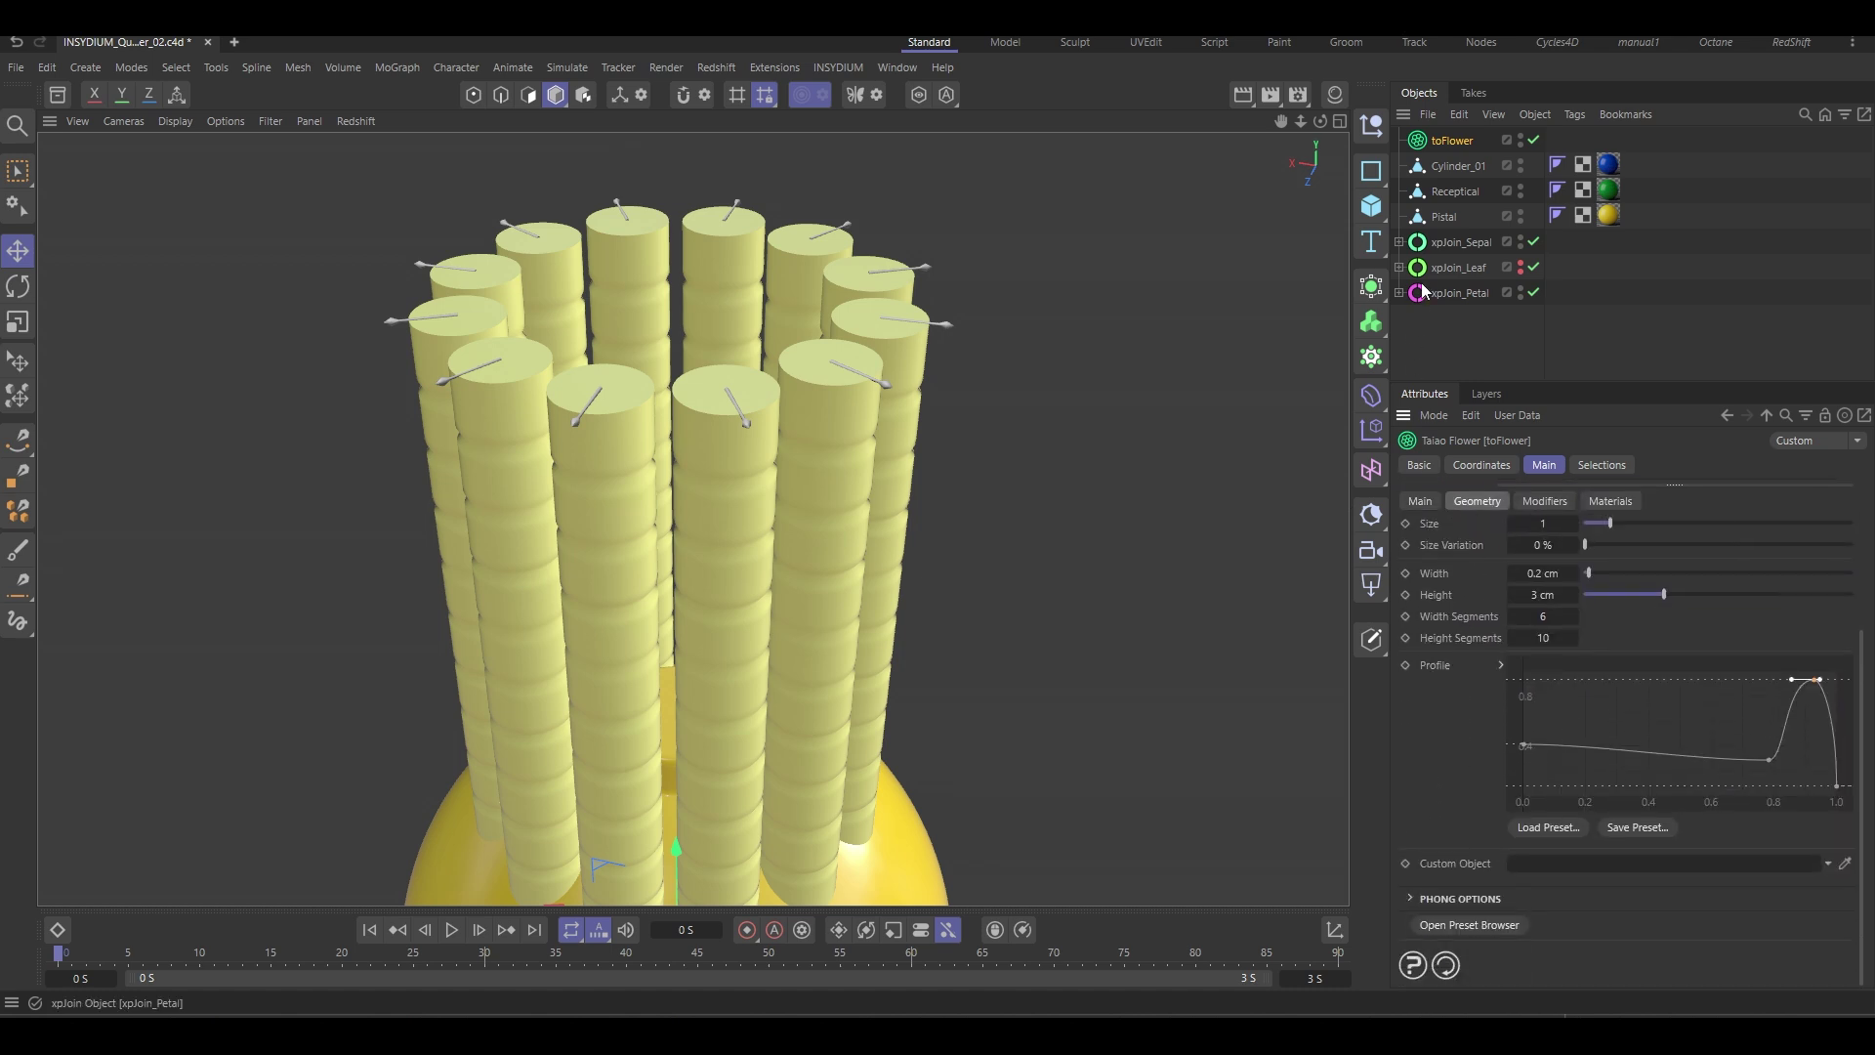
pyautogui.moveTo(1455, 166); pyautogui.dragTo(1548, 872)
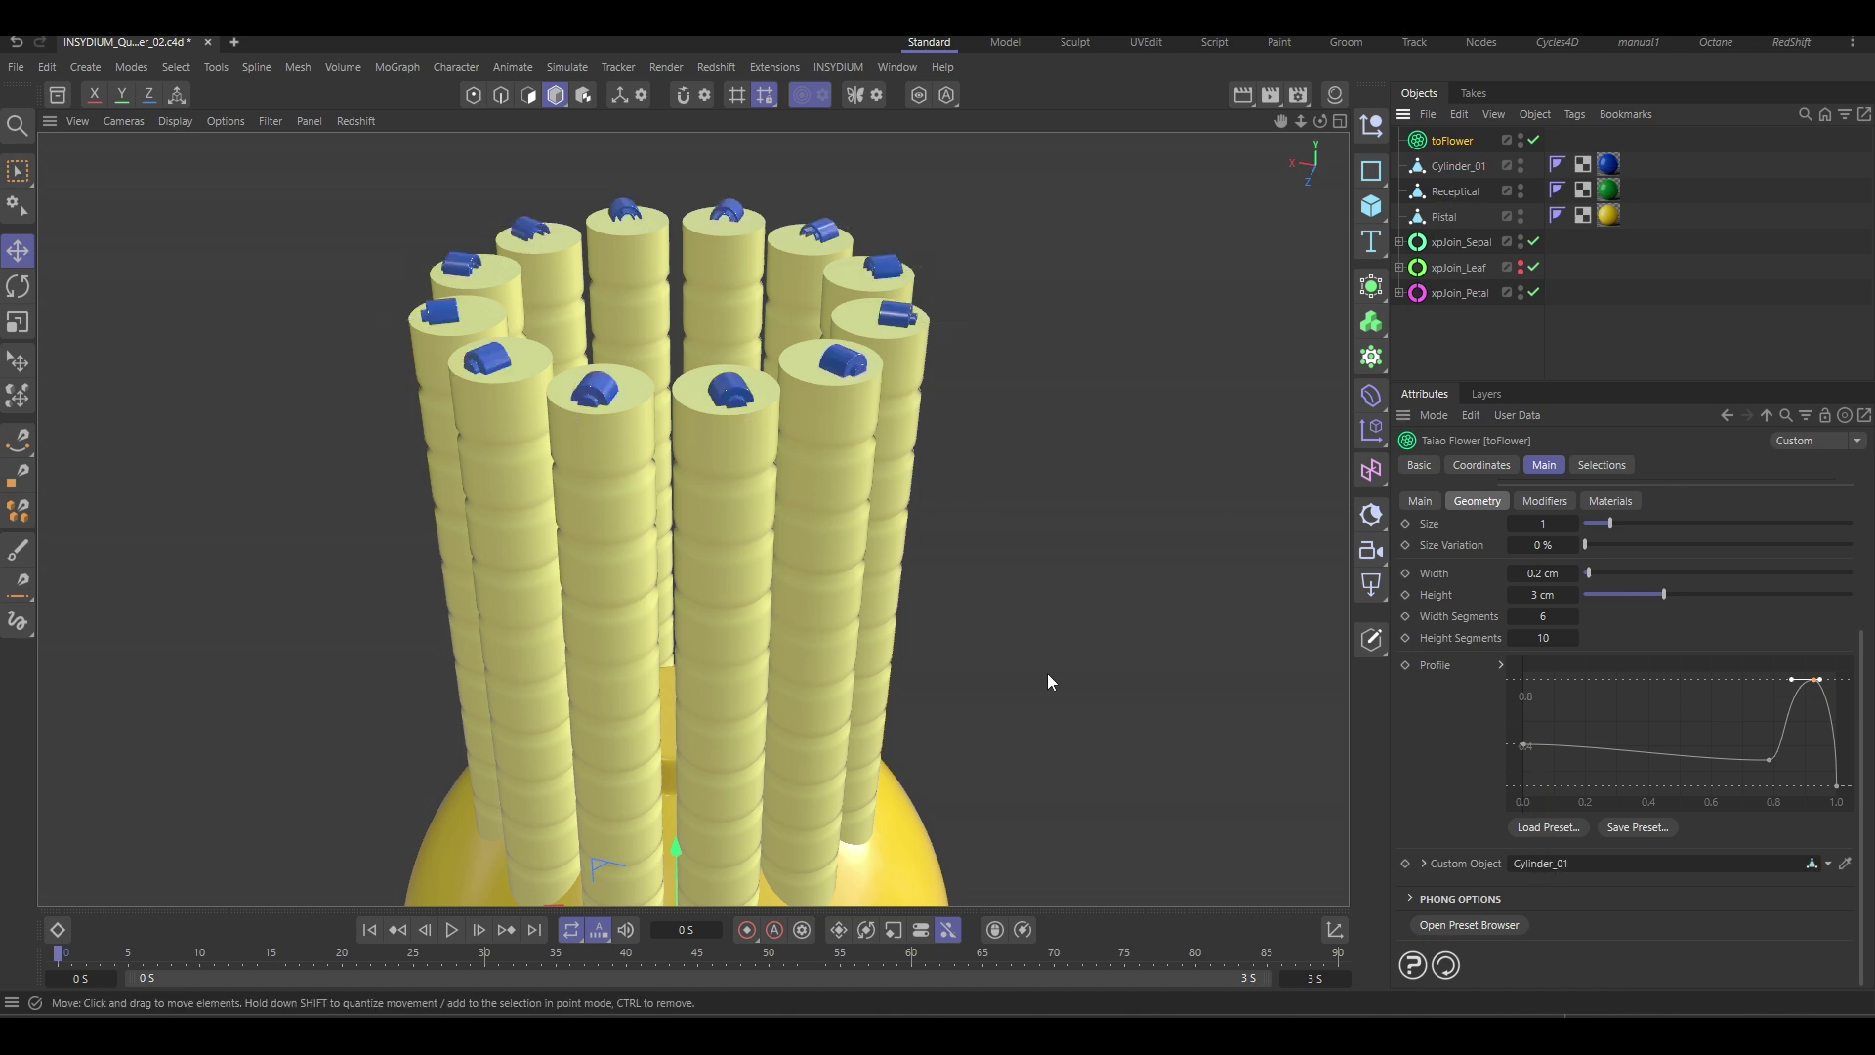
# Set the Stamen. 1 size to 2.6 and its angle to 90° so the cylinders stand upright on the stamens.
pyautogui.scroll(3, 1494, 776)
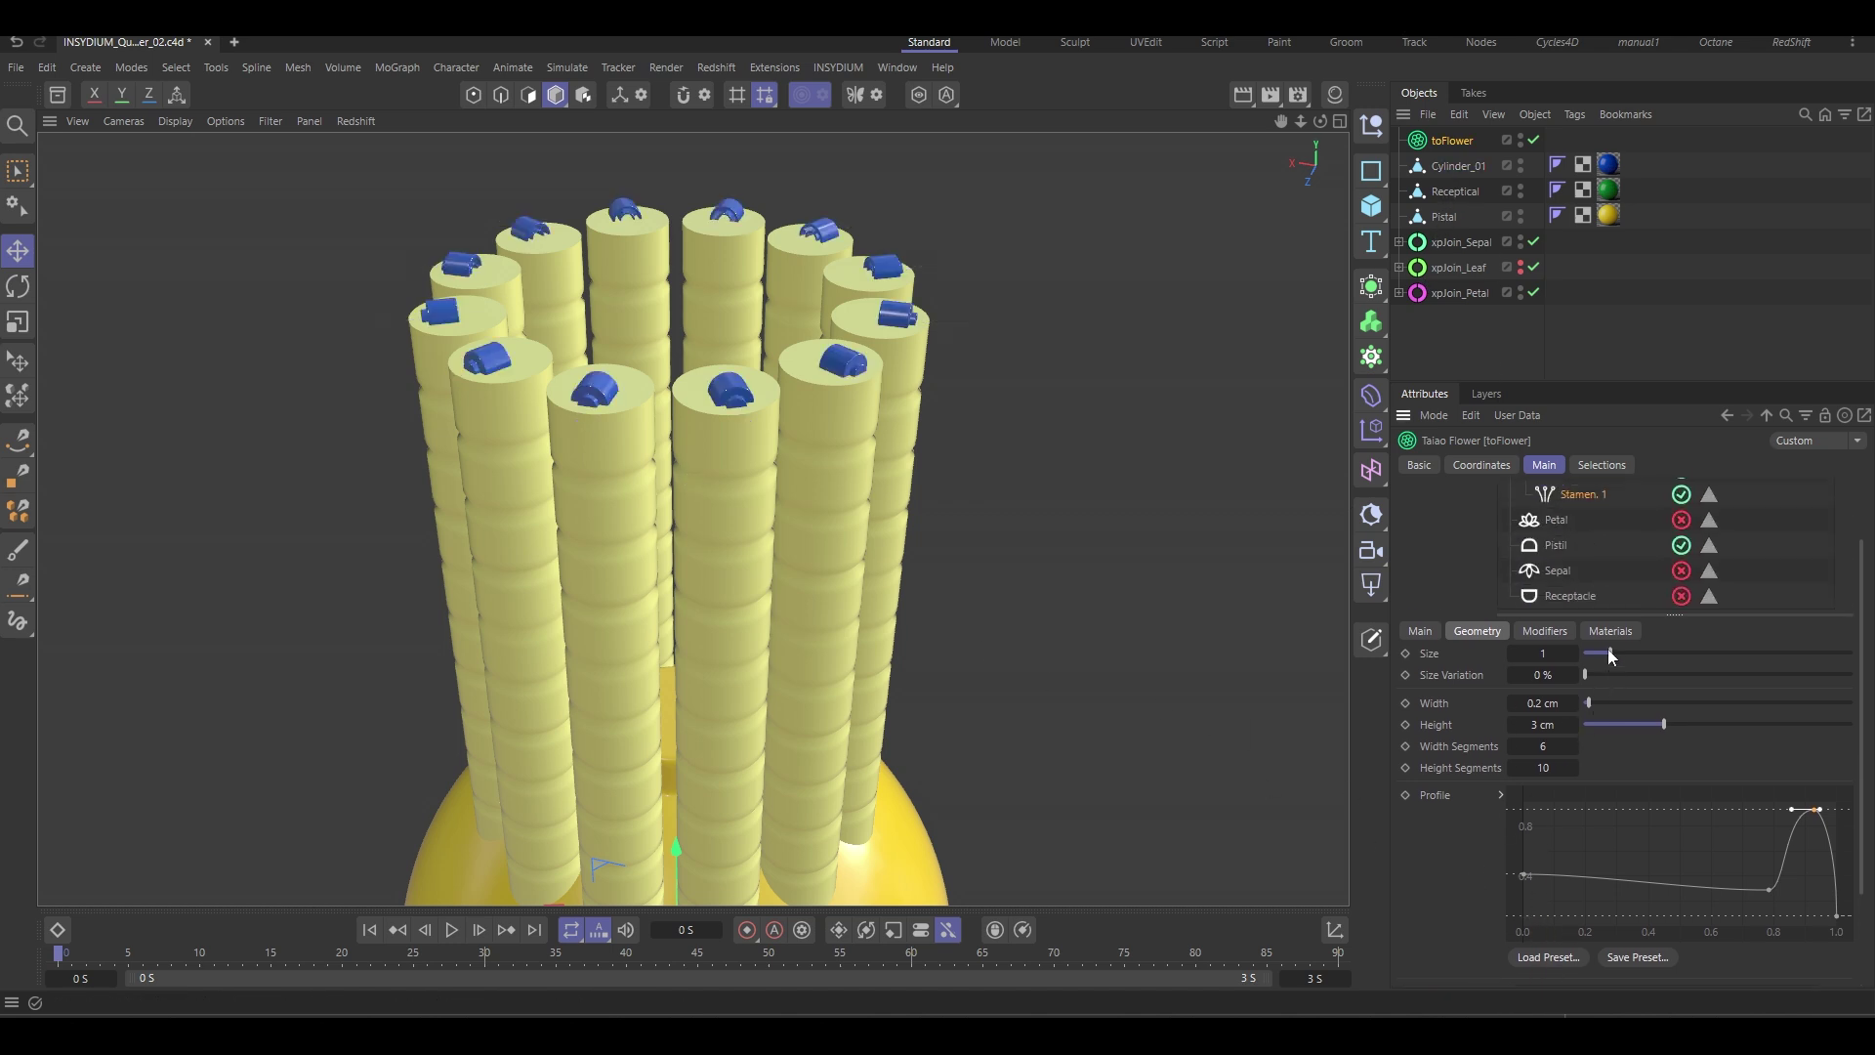
pyautogui.moveTo(1609, 653); pyautogui.dragTo(1656, 653)
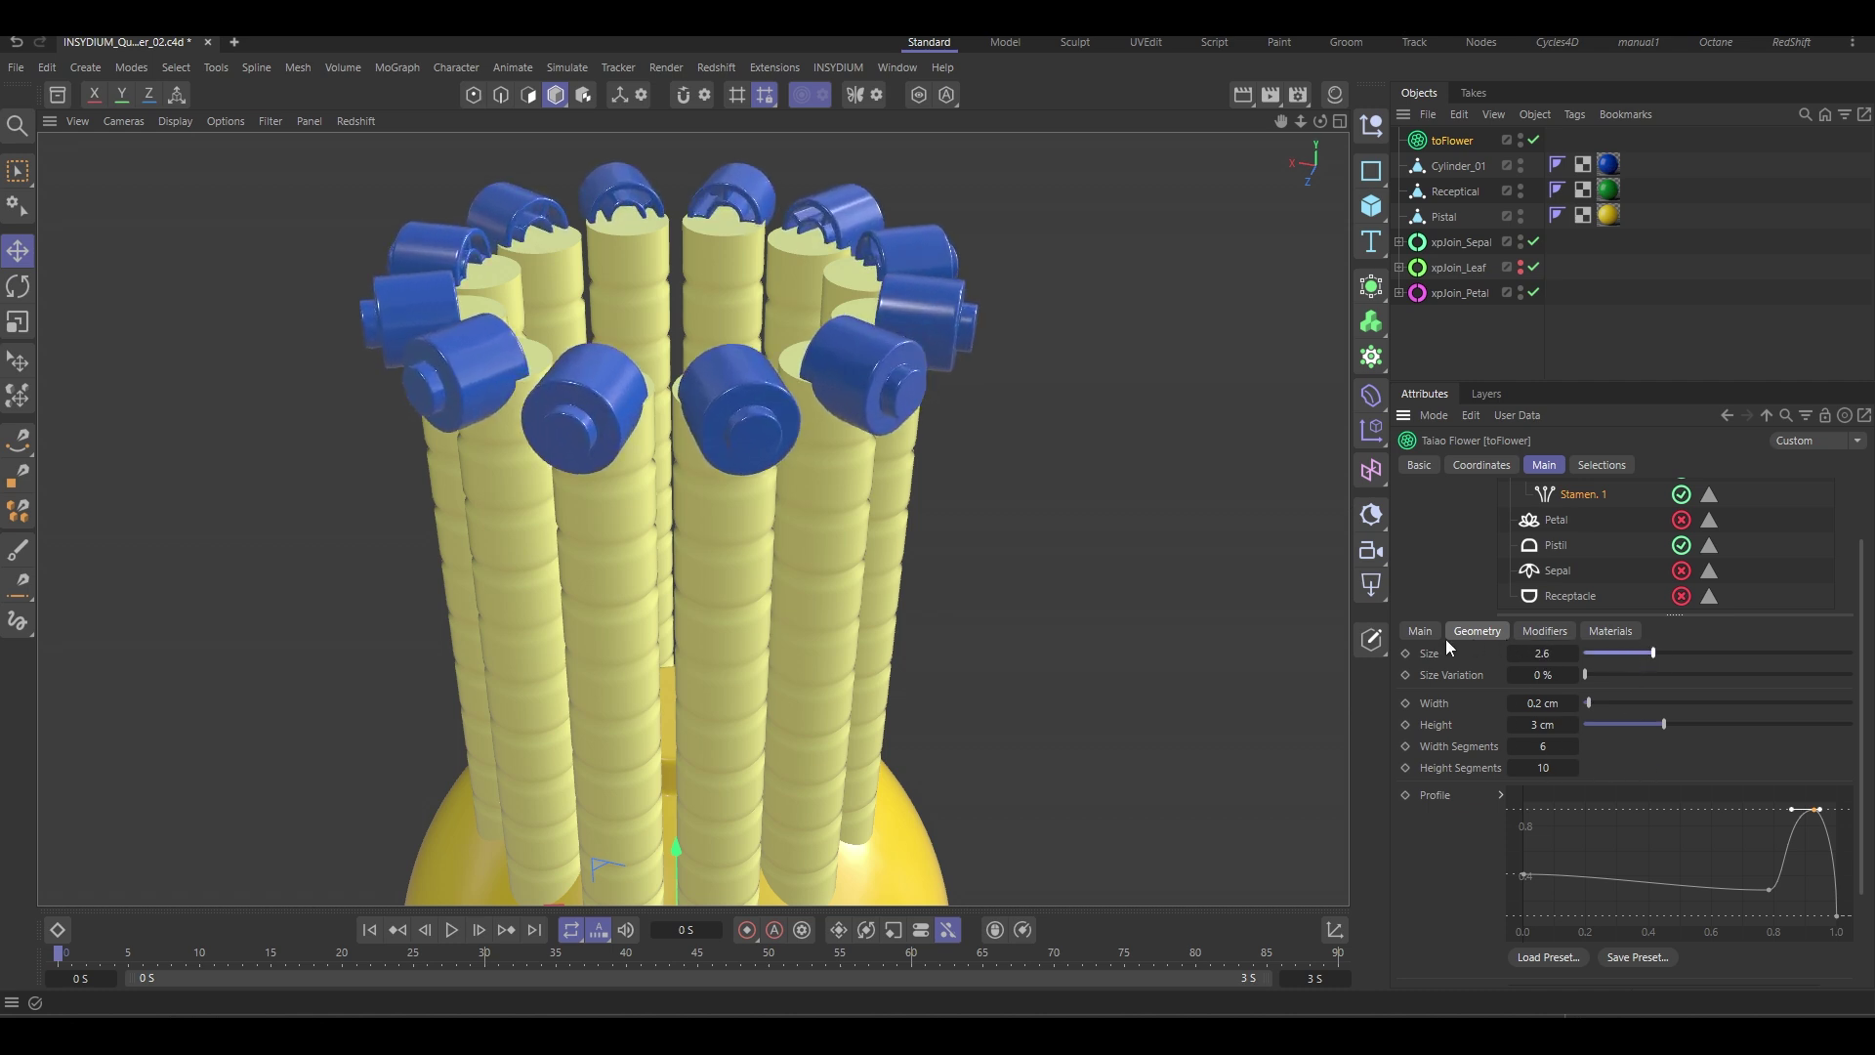
pyautogui.click(1418, 629)
pyautogui.scroll(-2, 1475, 781)
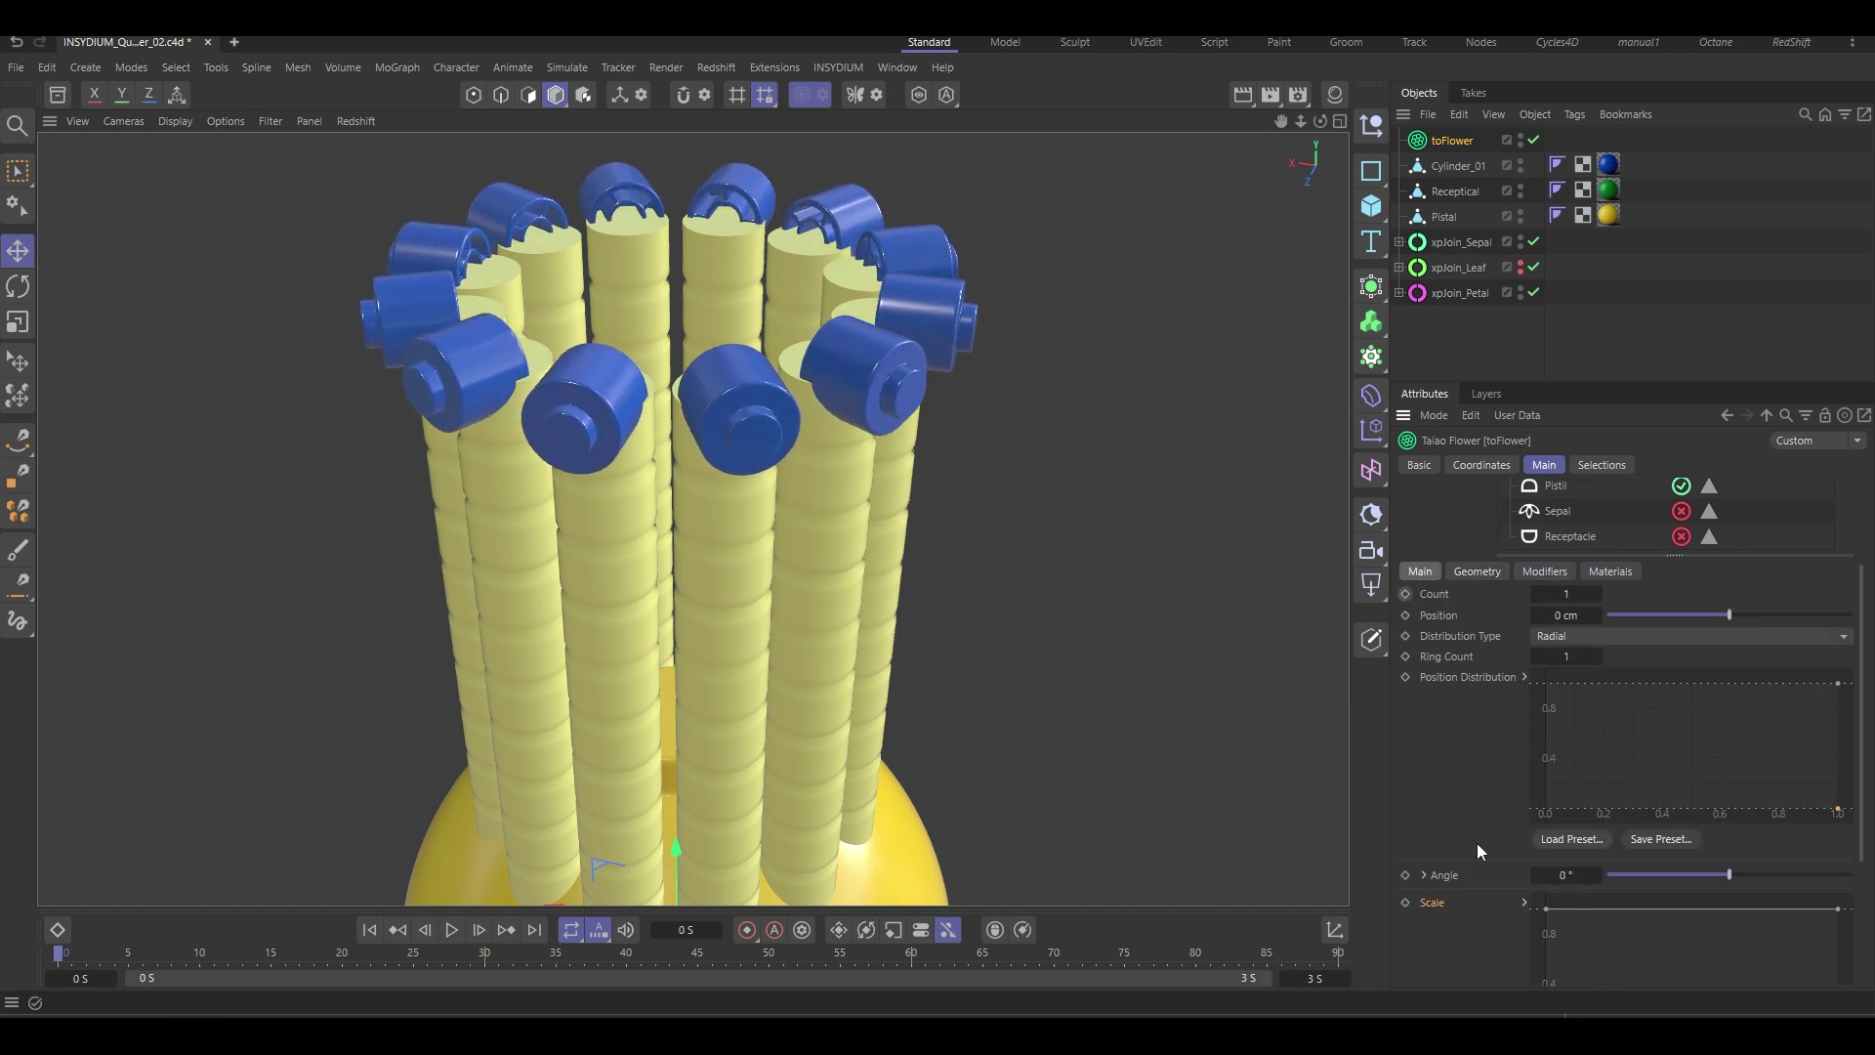
pyautogui.moveTo(1731, 872); pyautogui.dragTo(1862, 874)
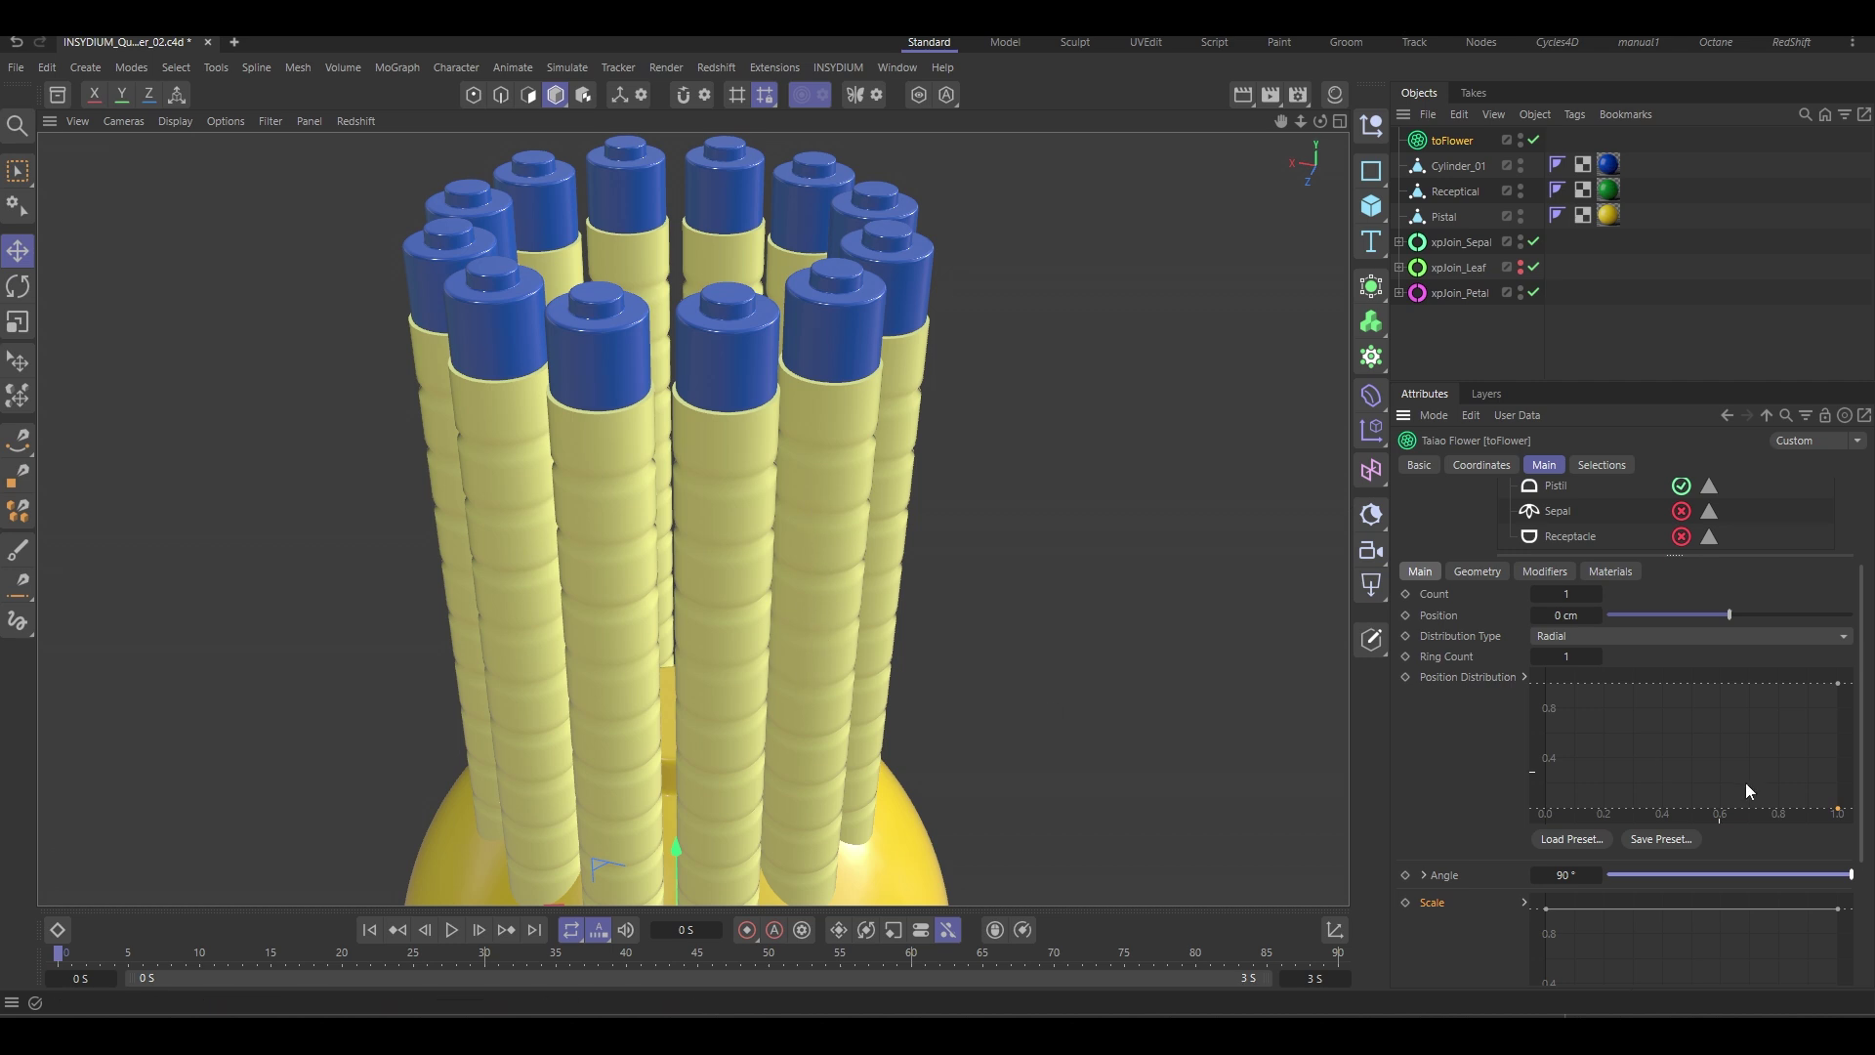
# Increase the Stamen. 1 geometry size to 2.8.
pyautogui.click(1576, 594)
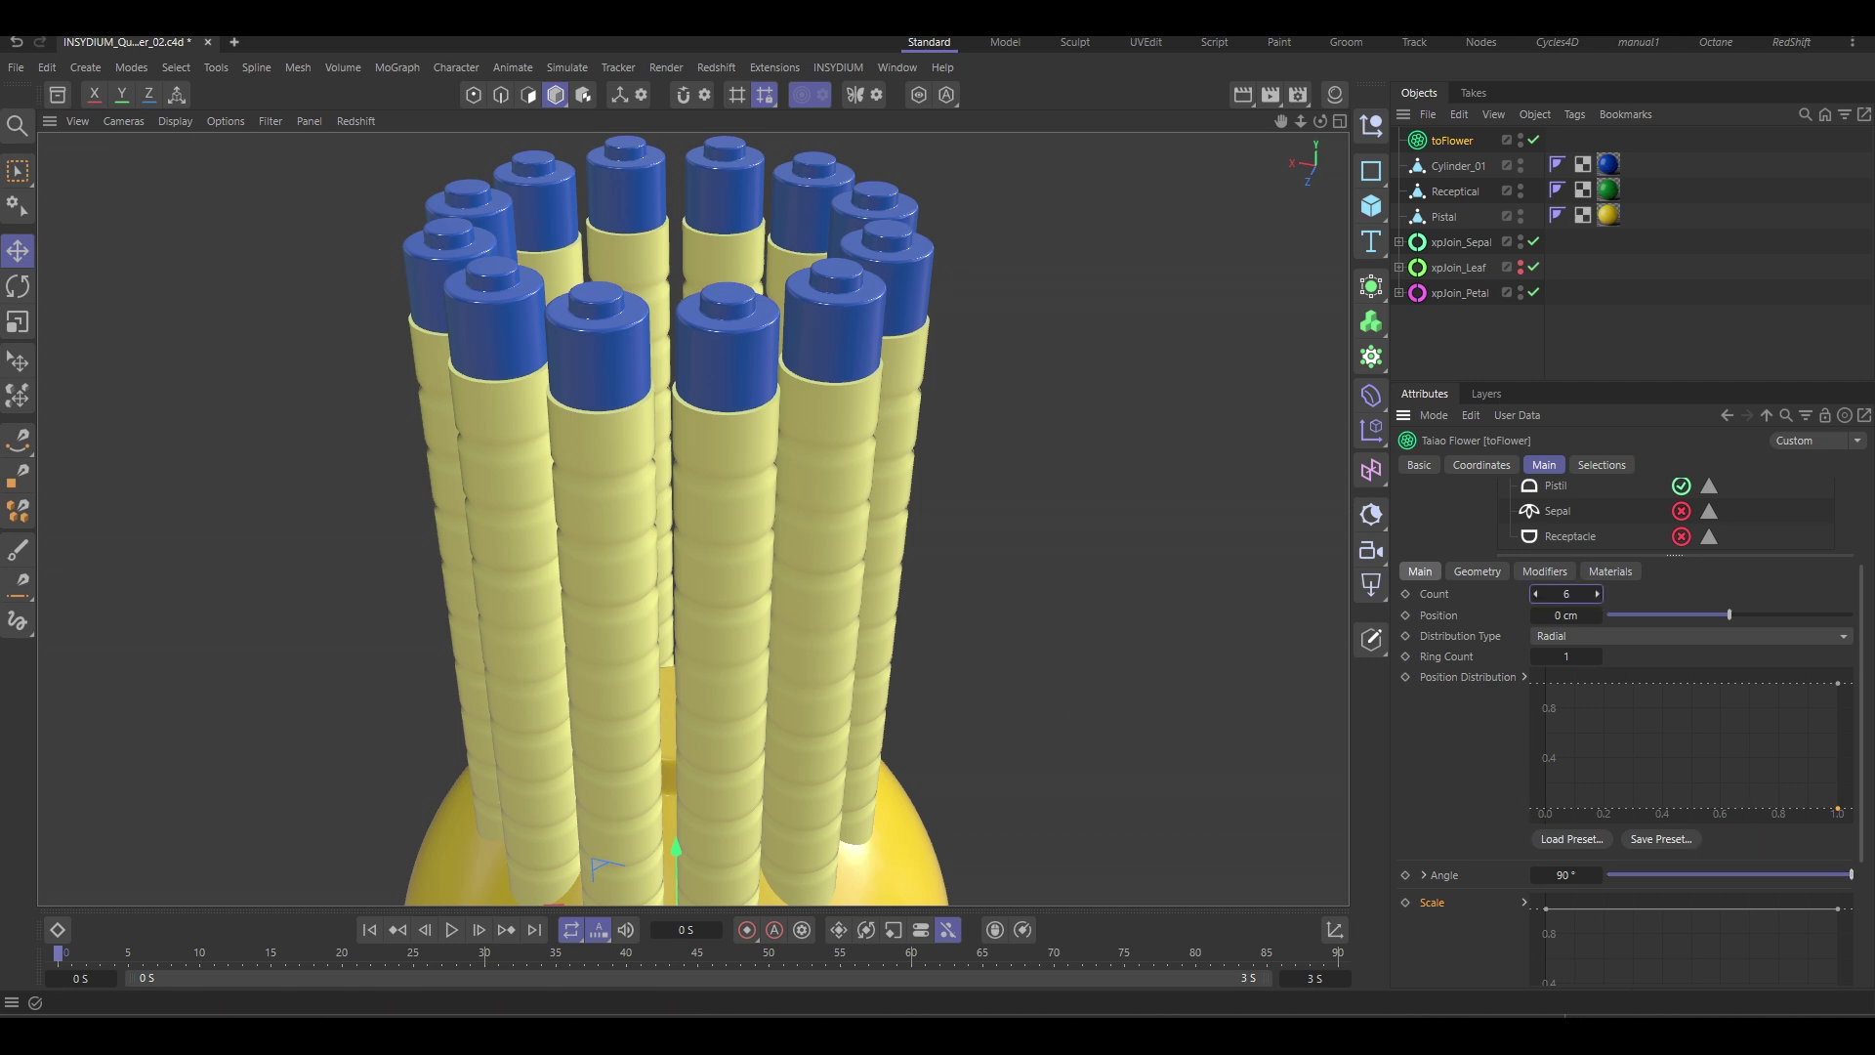
pyautogui.click(1477, 571)
pyautogui.moveTo(1553, 599); pyautogui.dragTo(1563, 598)
pyautogui.keyDown('alt'); pyautogui.moveTo(969, 563); pyautogui.dragTo(935, 556, button='middle'); pyautogui.keyUp('alt')
# Add a Furling modifier to the main Stamen layer and increase its angle to bend the stamens outward.
pyautogui.scroll(3, 1465, 537)
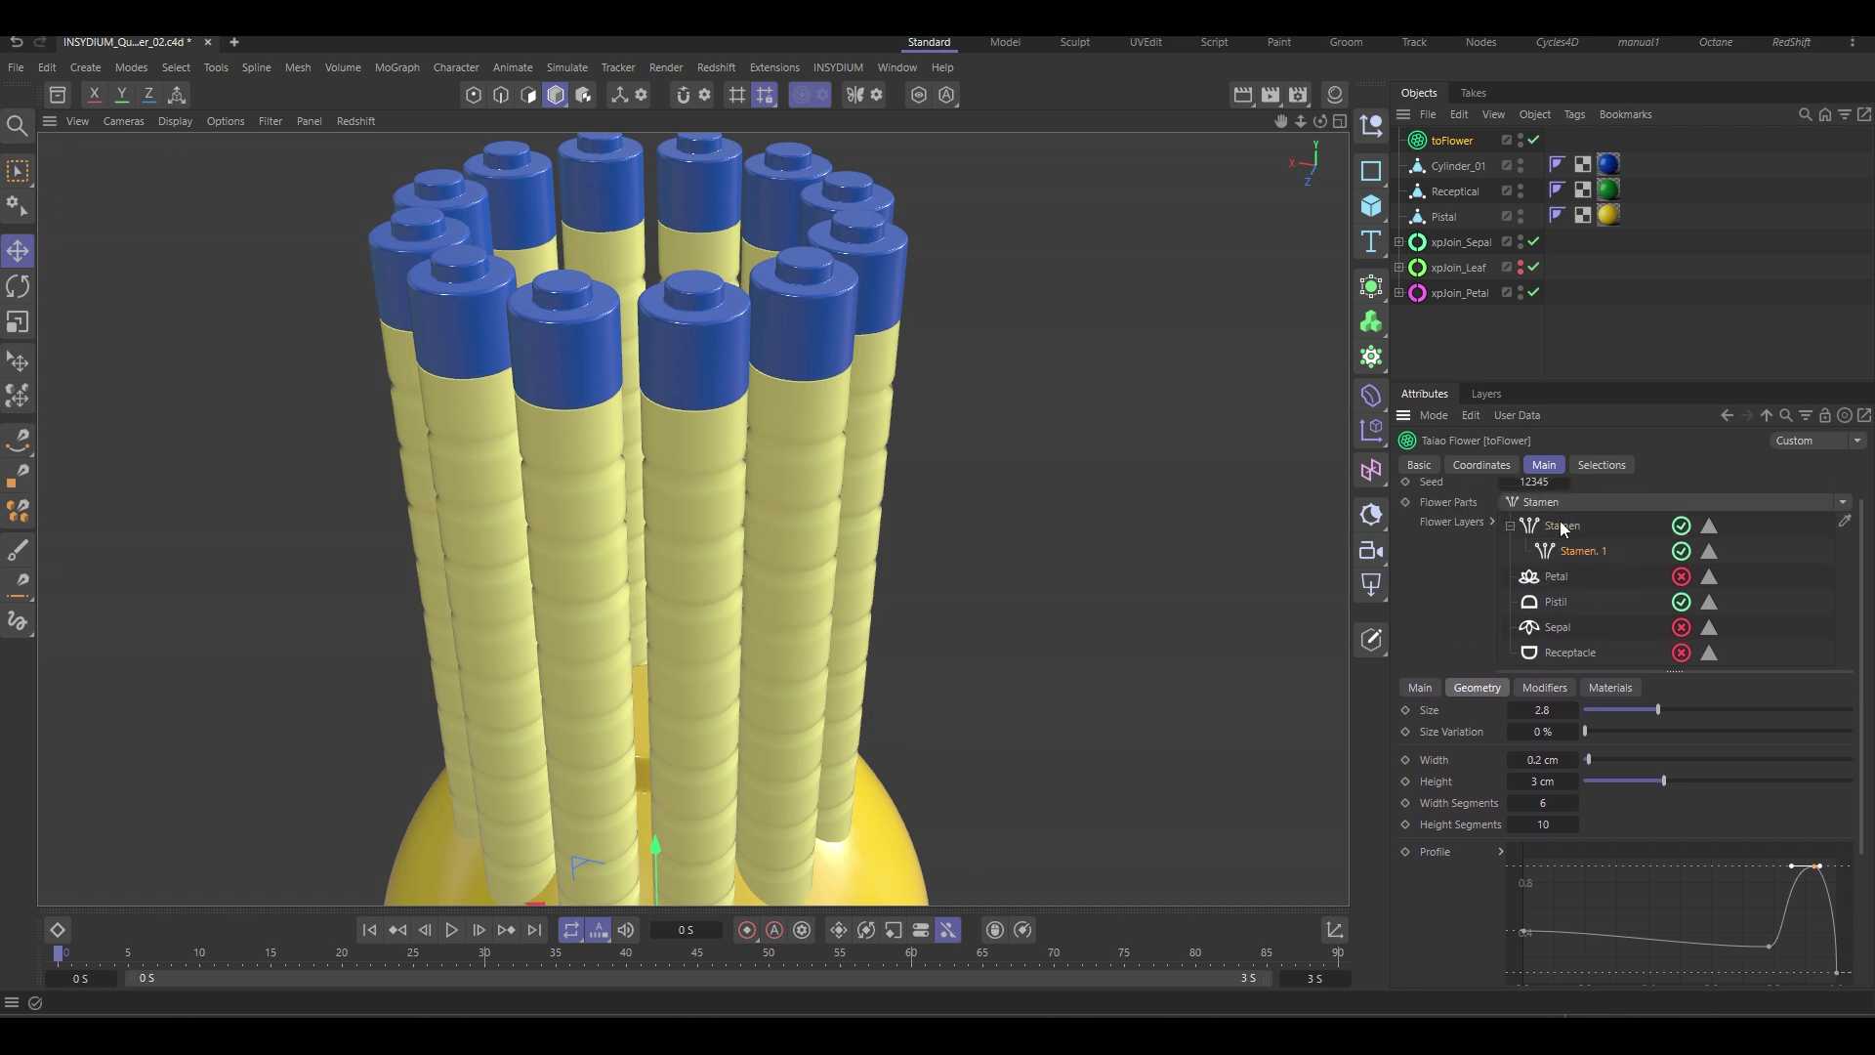
pyautogui.click(1560, 525)
pyautogui.click(1539, 690)
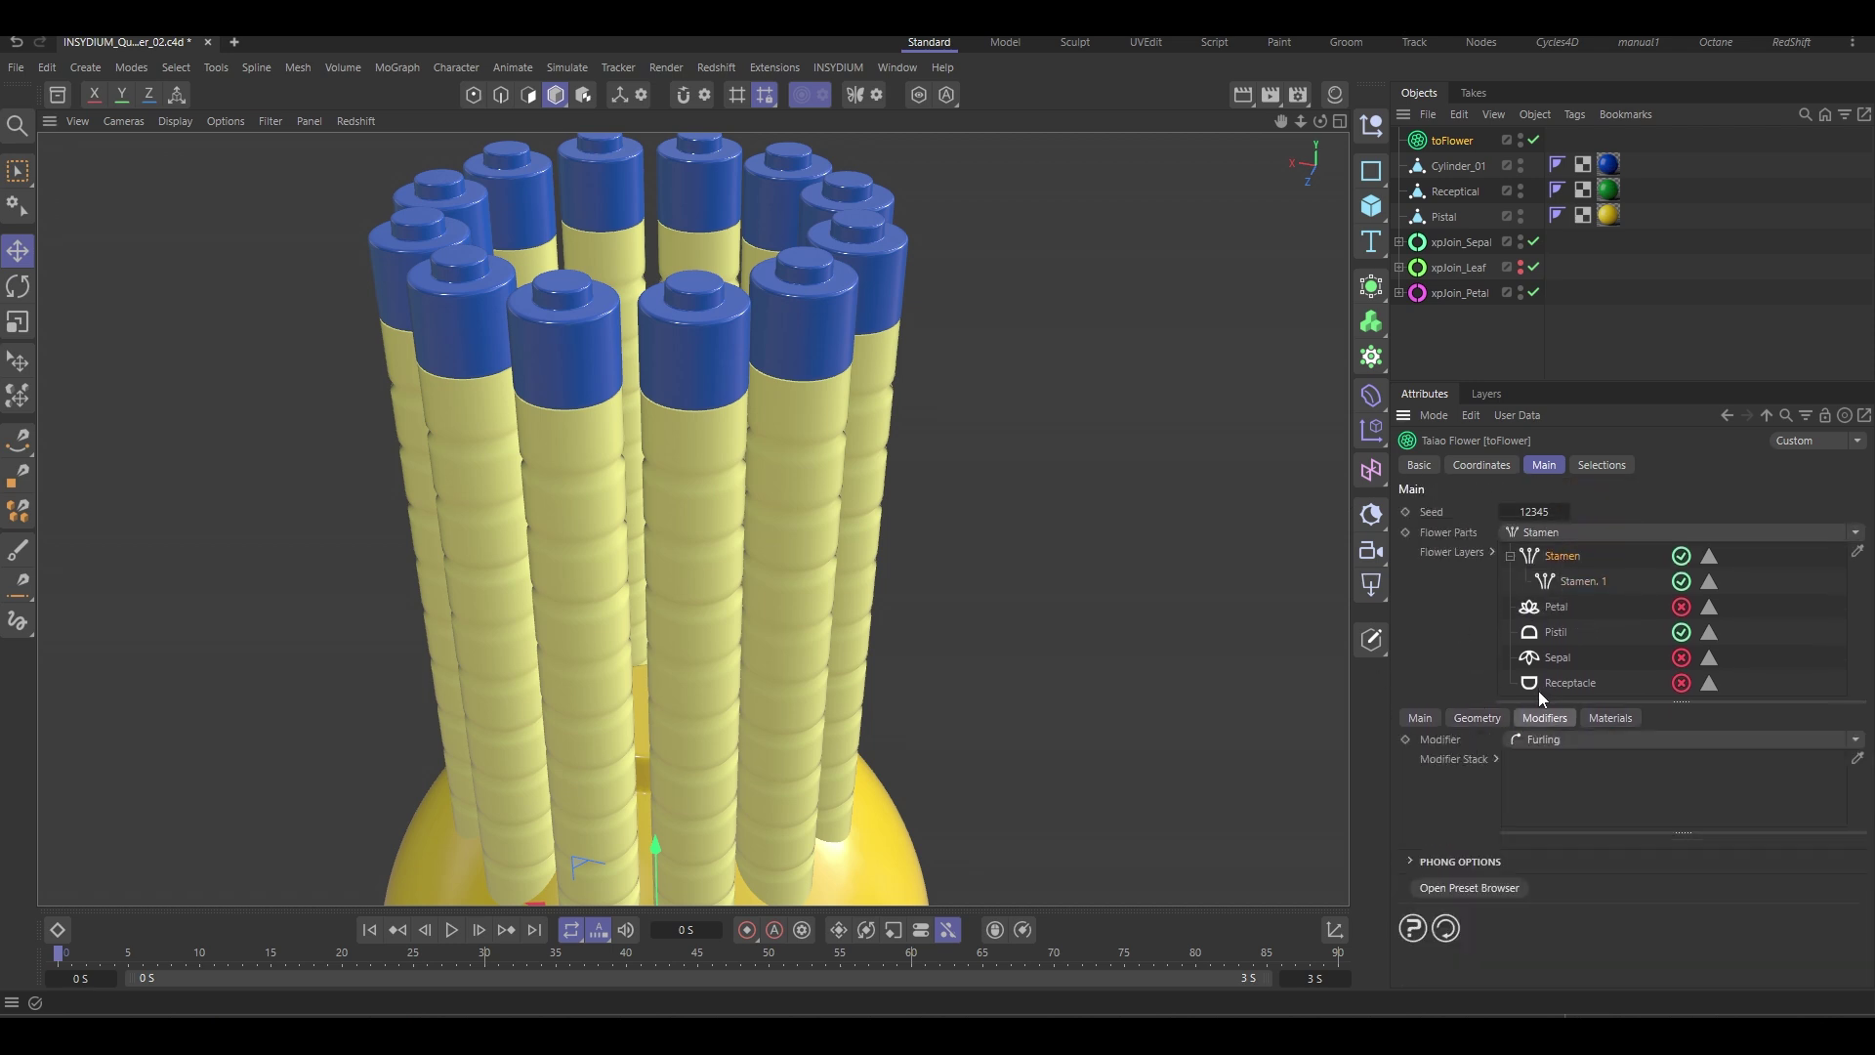
pyautogui.click(1561, 740)
pyautogui.click(1561, 760)
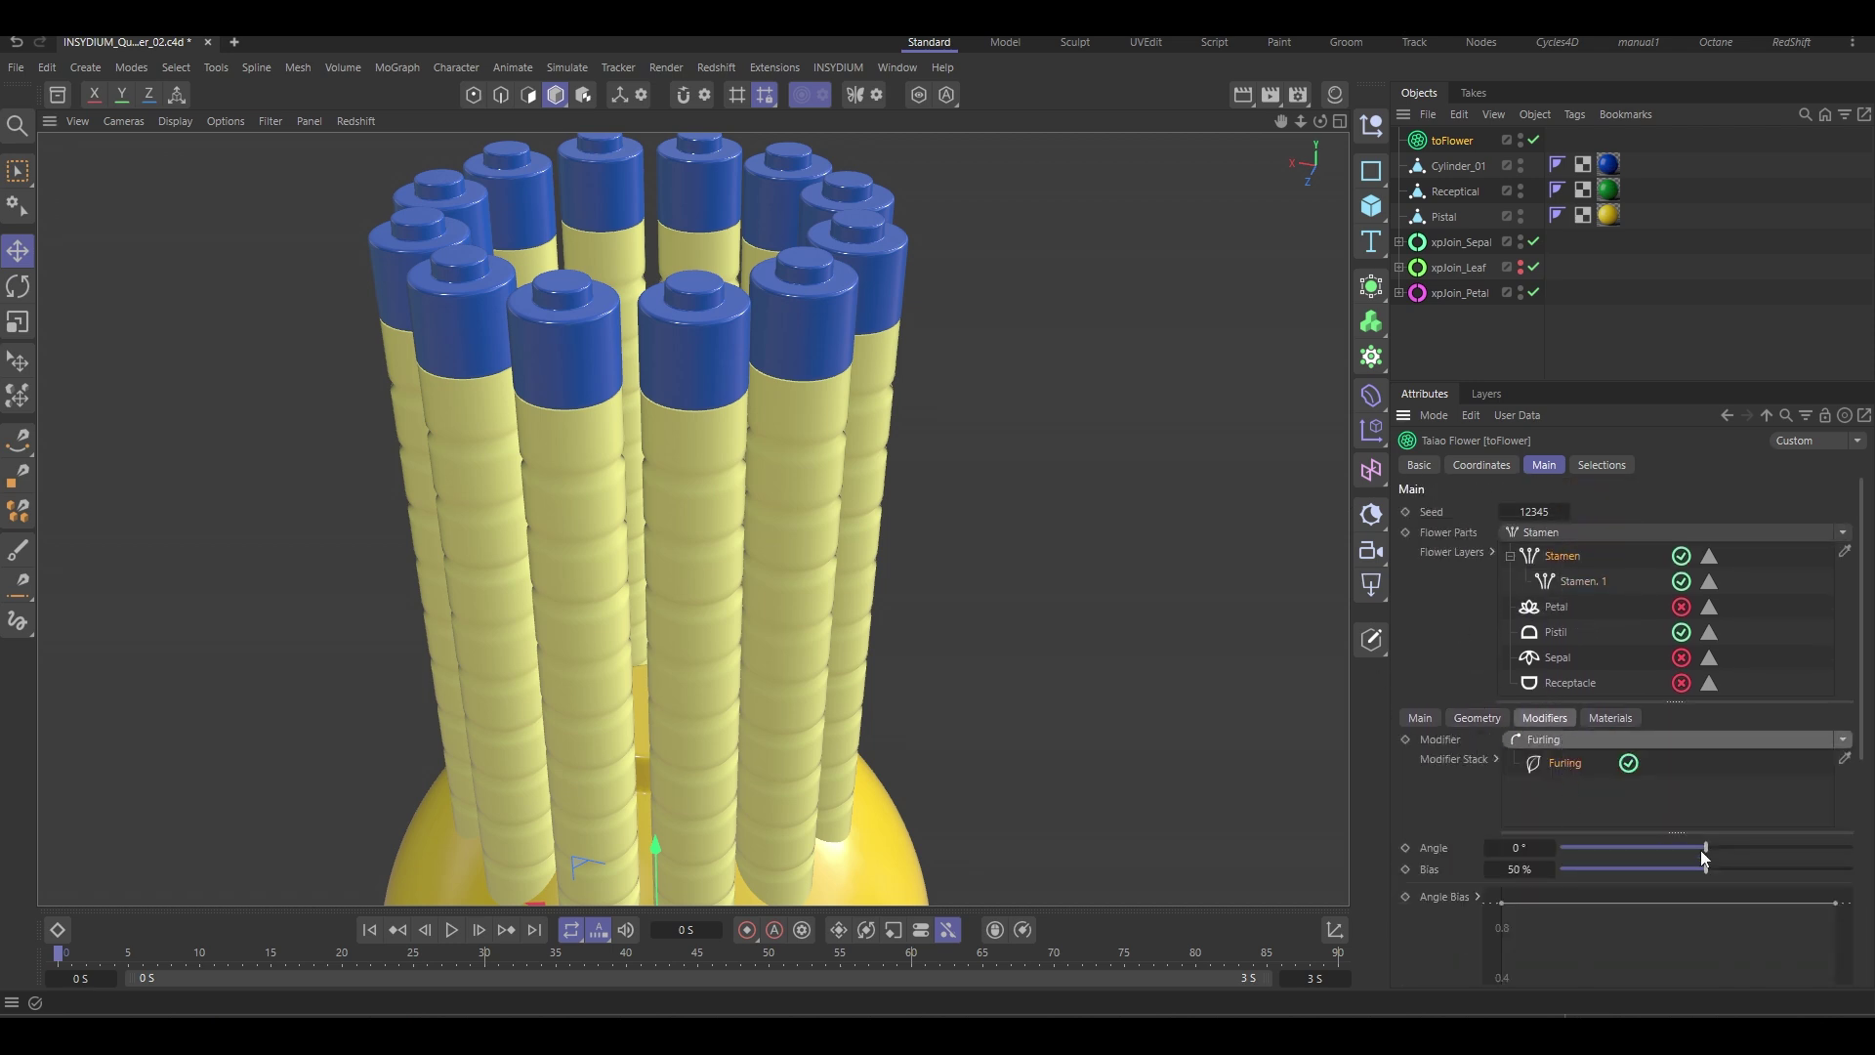
pyautogui.moveTo(1708, 847)
pyautogui.mouseDown()
pyautogui.moveTo(1744, 850)
pyautogui.moveTo(1656, 866)
pyautogui.moveTo(1735, 848)
pyautogui.mouseUp()
# Set the Stamen. 1 angle to about 18.2° to align the blue caps with the bent stamens.
pyautogui.click(1477, 718)
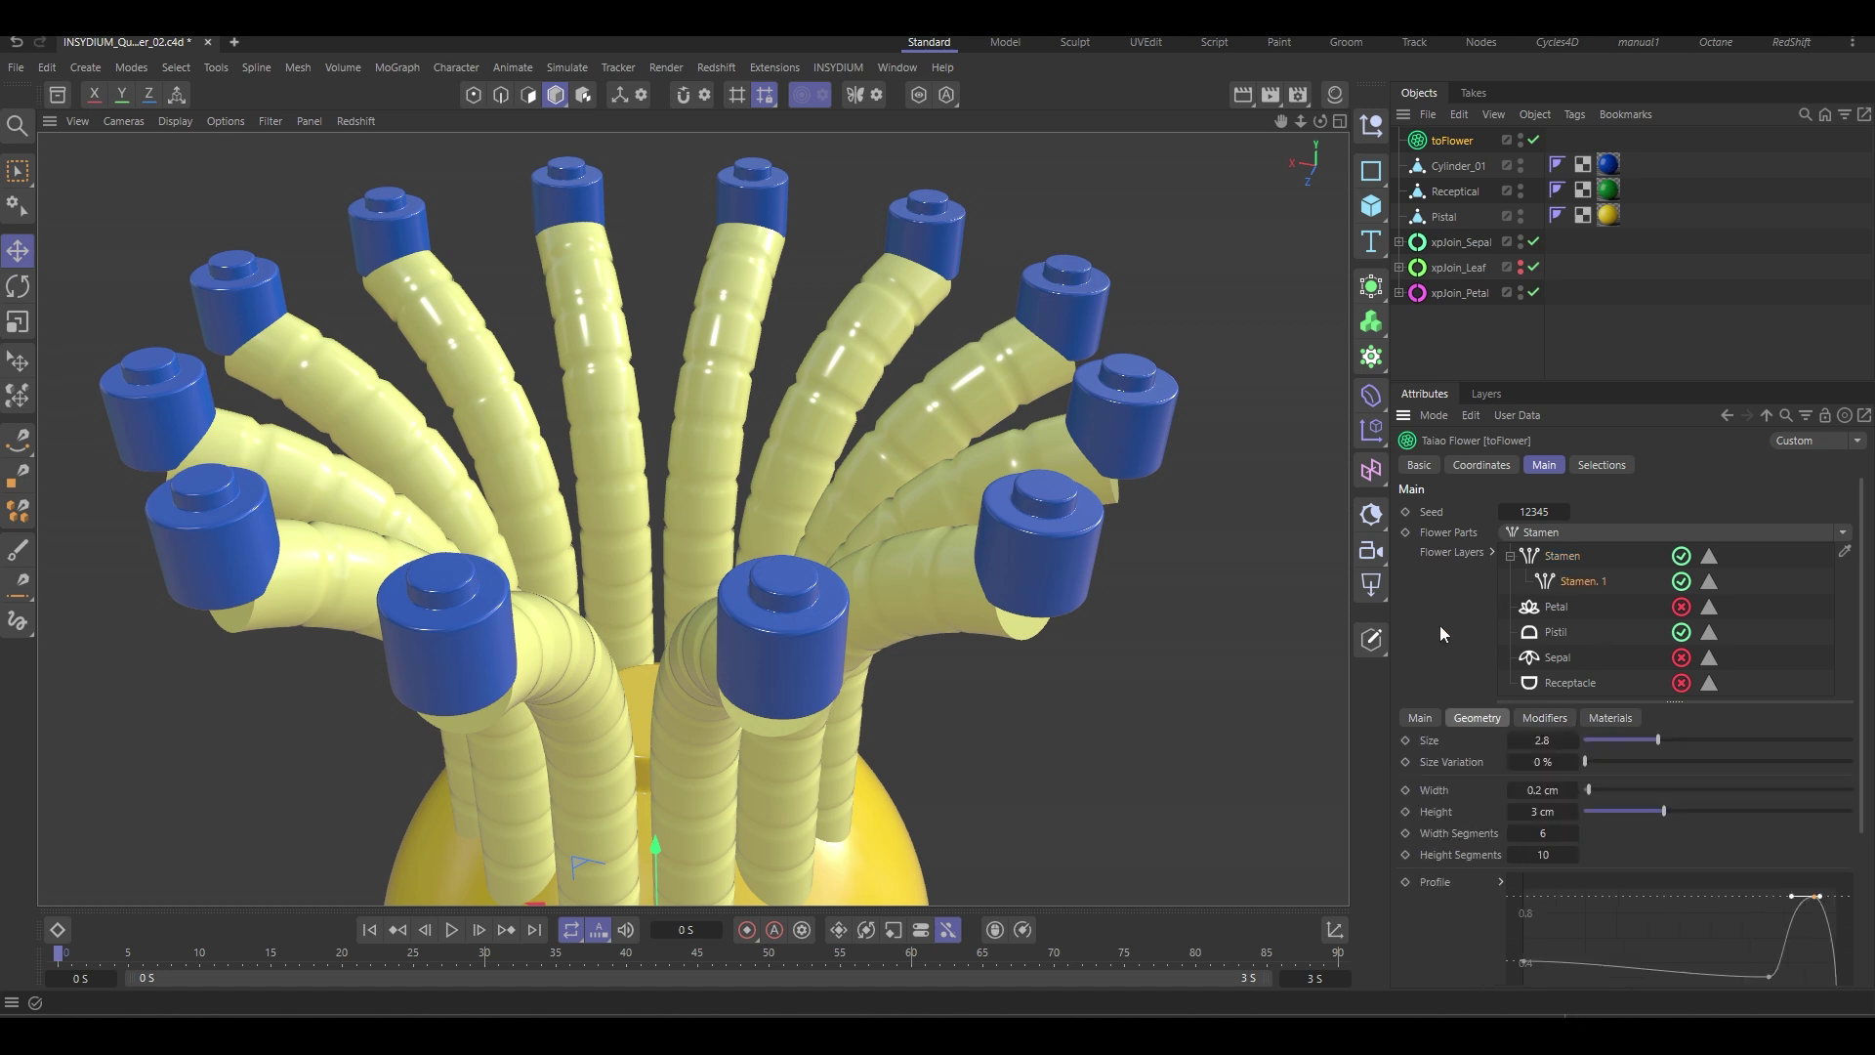
pyautogui.scroll(-5, 1433, 637)
pyautogui.scroll(2, 1465, 546)
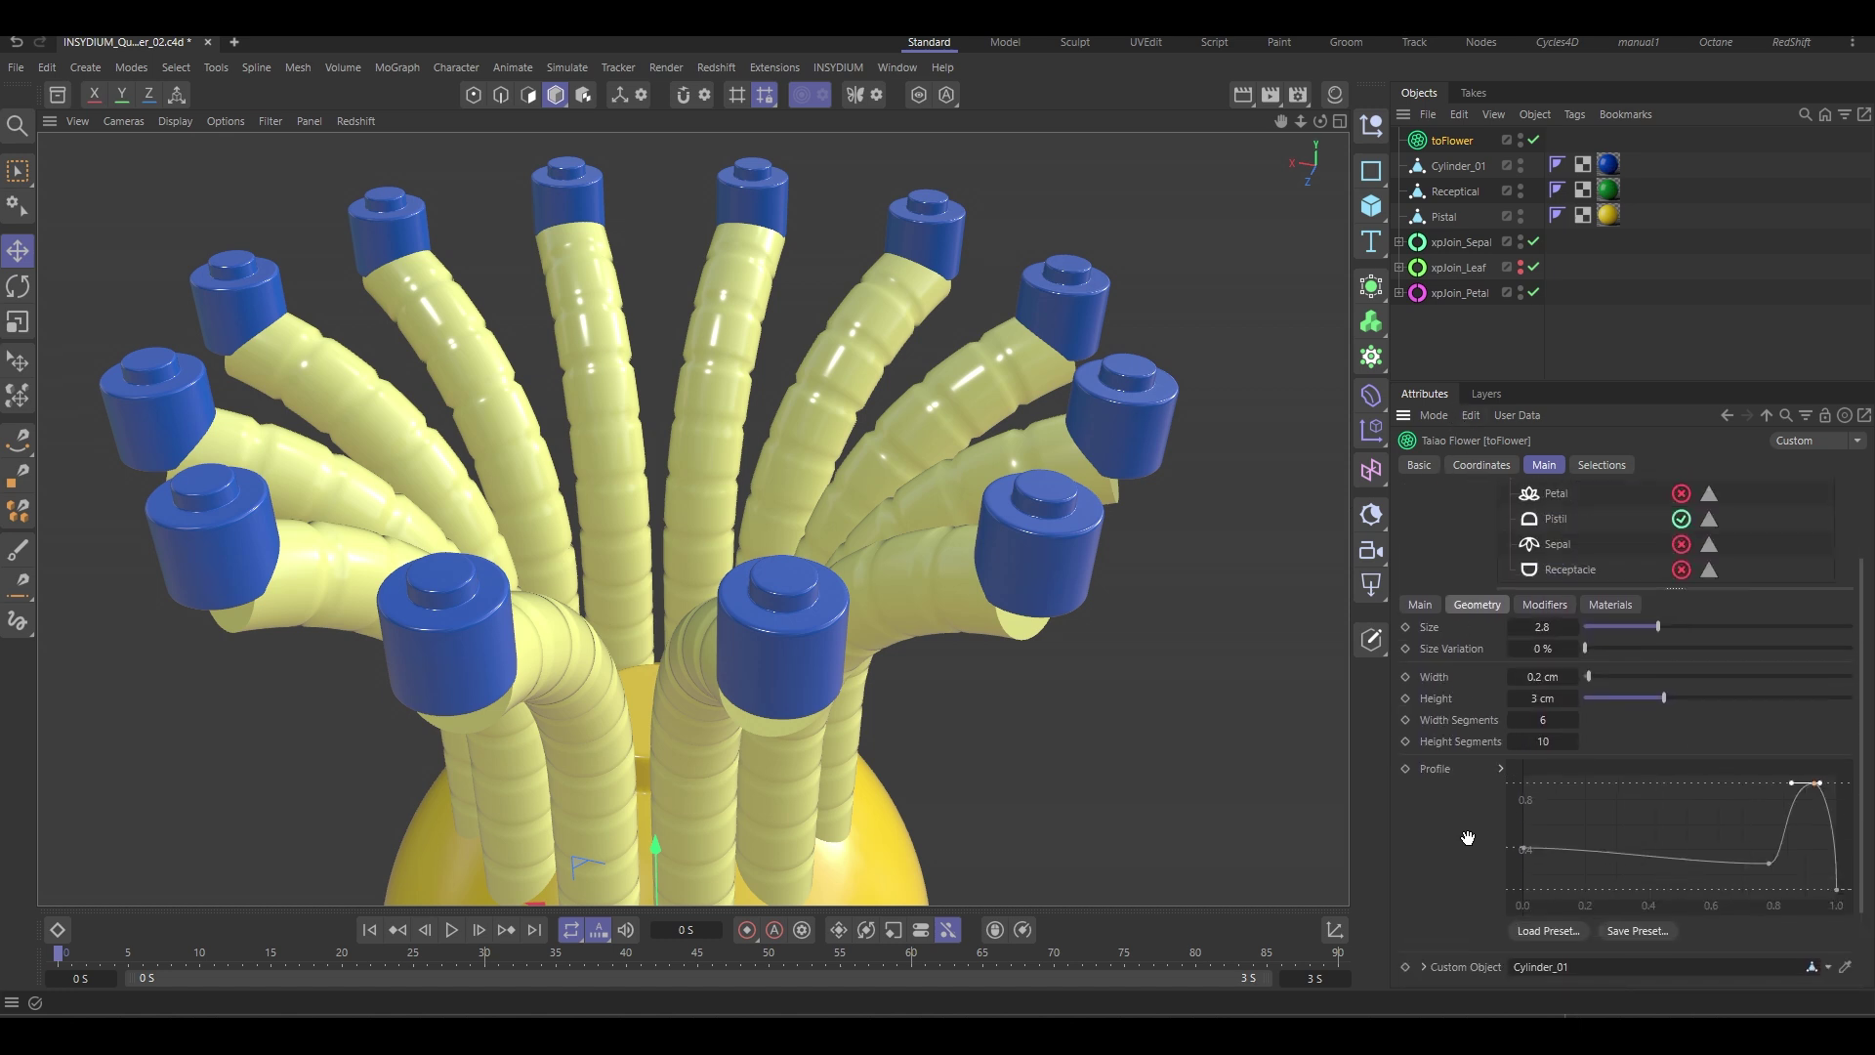
pyautogui.click(1418, 592)
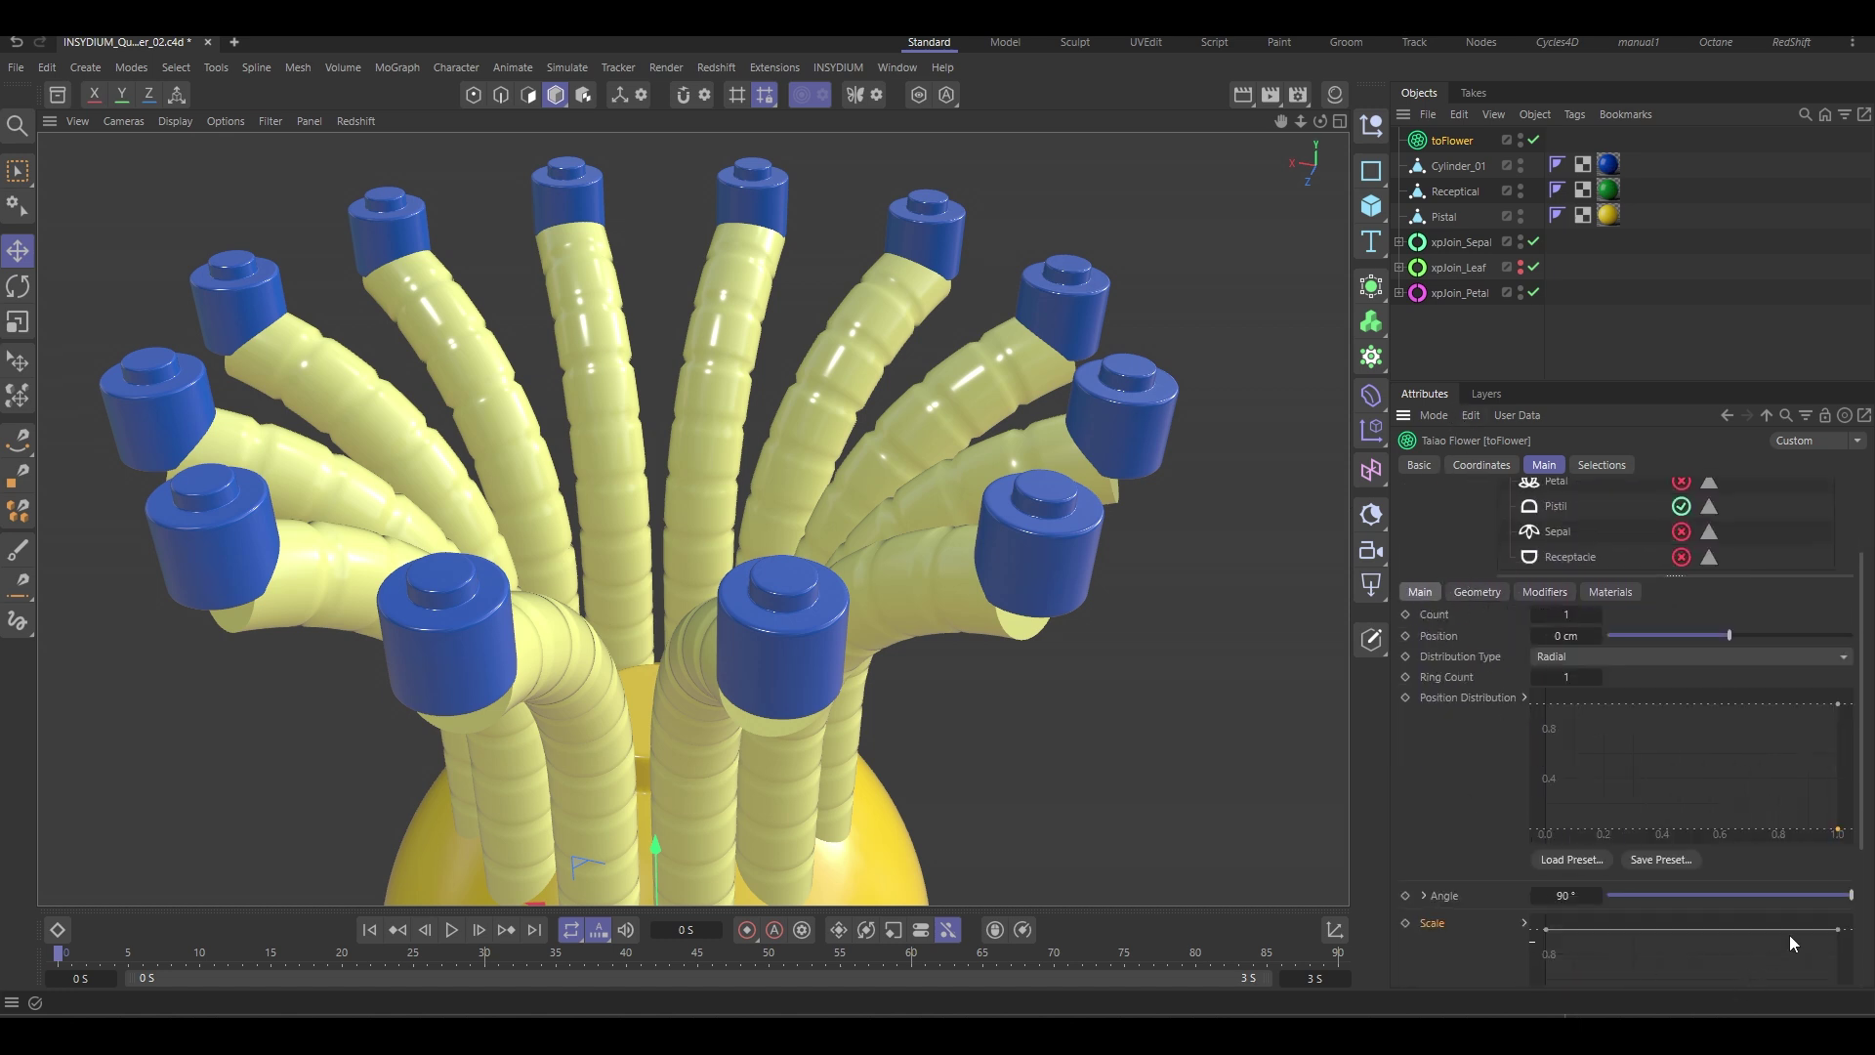
pyautogui.moveTo(1853, 895); pyautogui.dragTo(1757, 892)
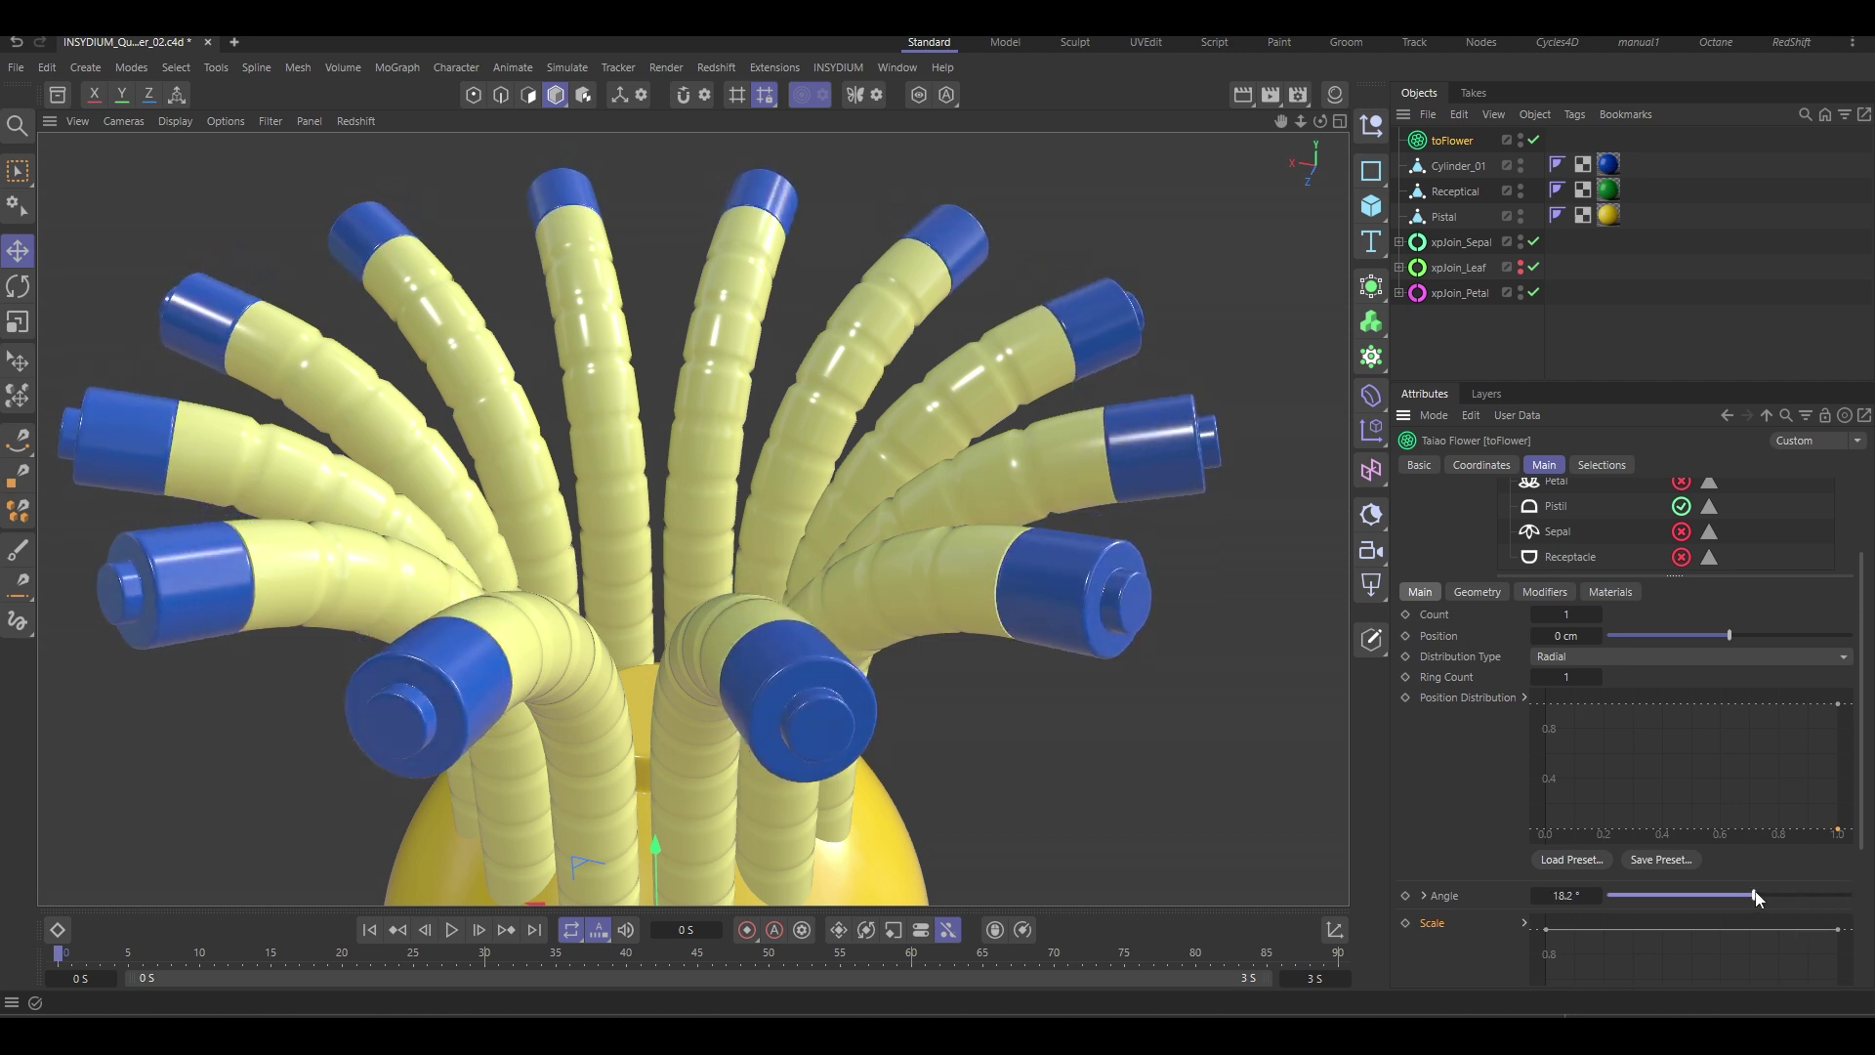
pyautogui.scroll(-5, 1047, 618)
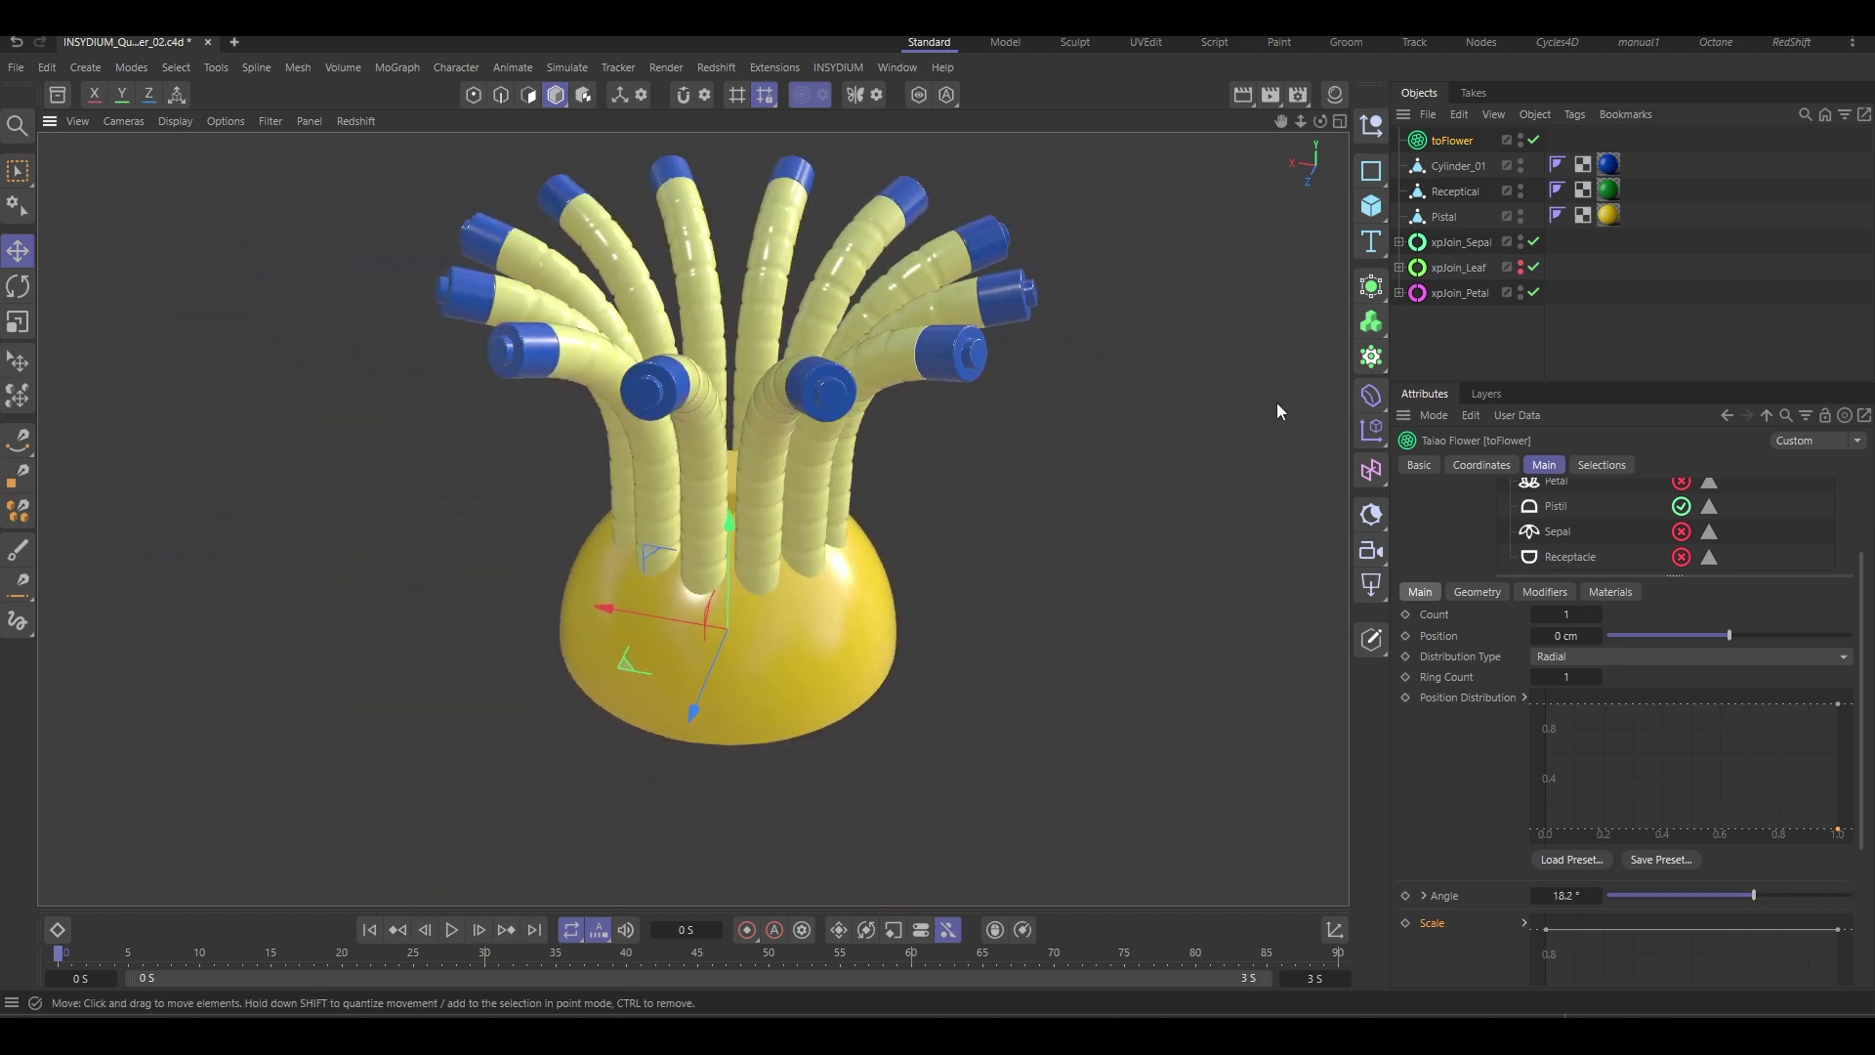
# Enlarge the flower's layer list, enable the Receptacle, Sepal and Petal layers, and deselect the flower to view it whole.
pyautogui.moveTo(1525, 578); pyautogui.dragTo(1525, 676)
pyautogui.scroll(3, 1403, 557)
pyautogui.click(1681, 666)
pyautogui.click(1681, 641)
pyautogui.click(1680, 590)
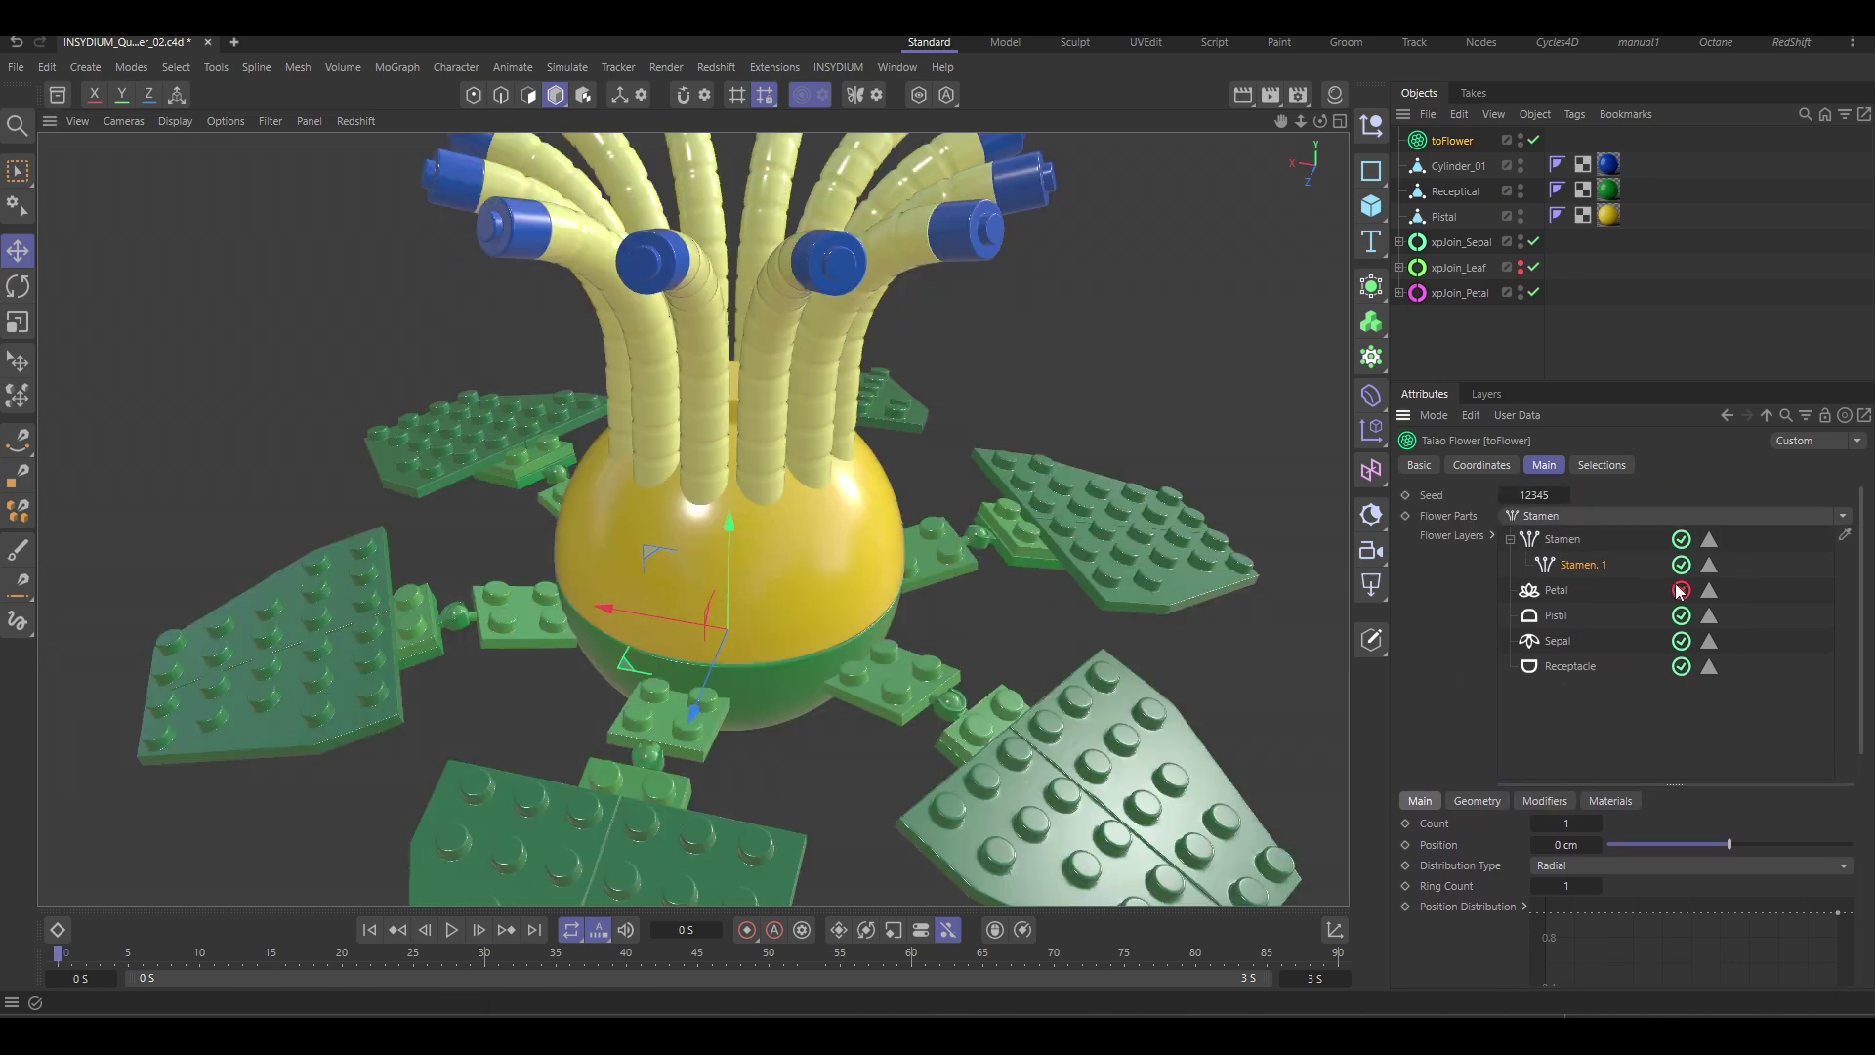
pyautogui.click(1491, 332)
pyautogui.keyDown('alt'); pyautogui.moveTo(823, 442); pyautogui.dragTo(764, 465, button='right'); pyautogui.keyUp('alt')
pyautogui.scroll(-3, 764, 466)
pyautogui.keyDown('alt'); pyautogui.moveTo(706, 477); pyautogui.dragTo(994, 457); pyautogui.keyUp('alt')
pyautogui.keyDown('alt'); pyautogui.moveTo(994, 457); pyautogui.dragTo(943, 479, button='right'); pyautogui.keyUp('alt')
pyautogui.keyDown('alt'); pyautogui.moveTo(971, 479); pyautogui.dragTo(843, 478, button='middle'); pyautogui.keyUp('alt')
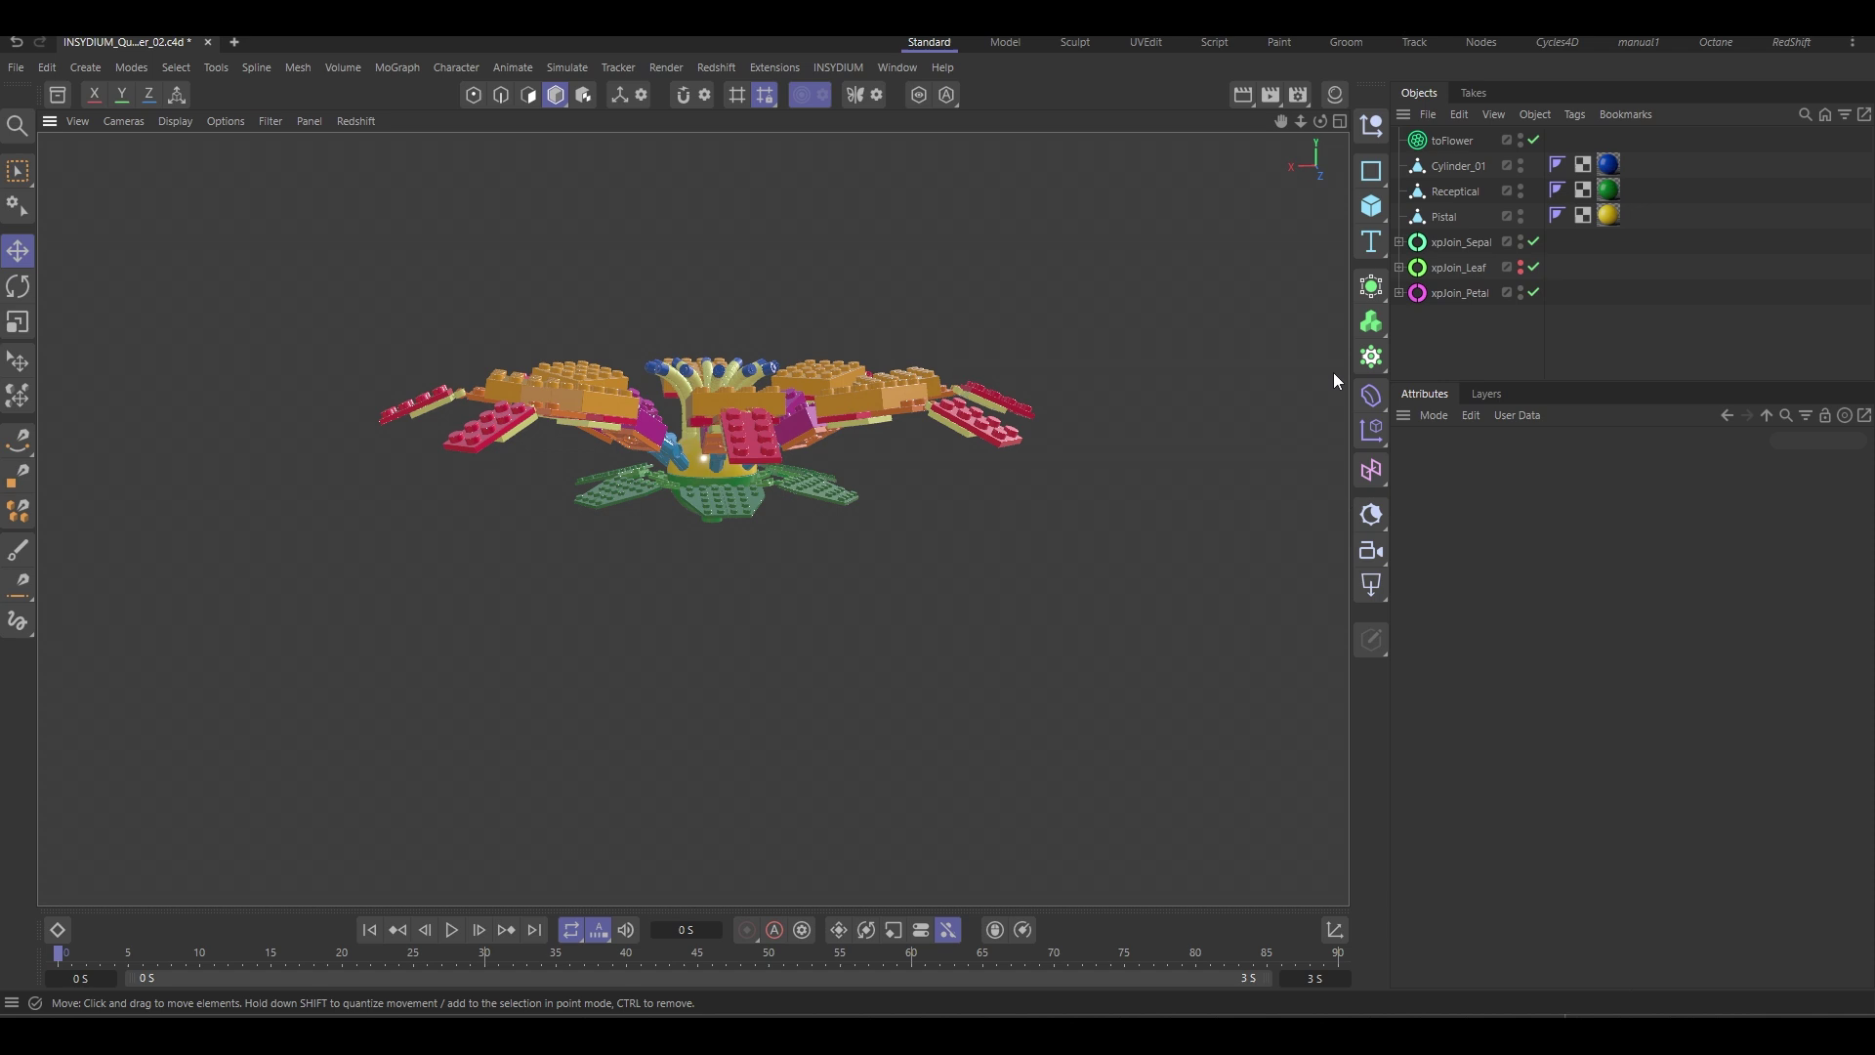
# Create a Taiao toPlant object and add a Trunk part to its plant layers.
pyautogui.click(818, 68)
pyautogui.moveTo(865, 174)
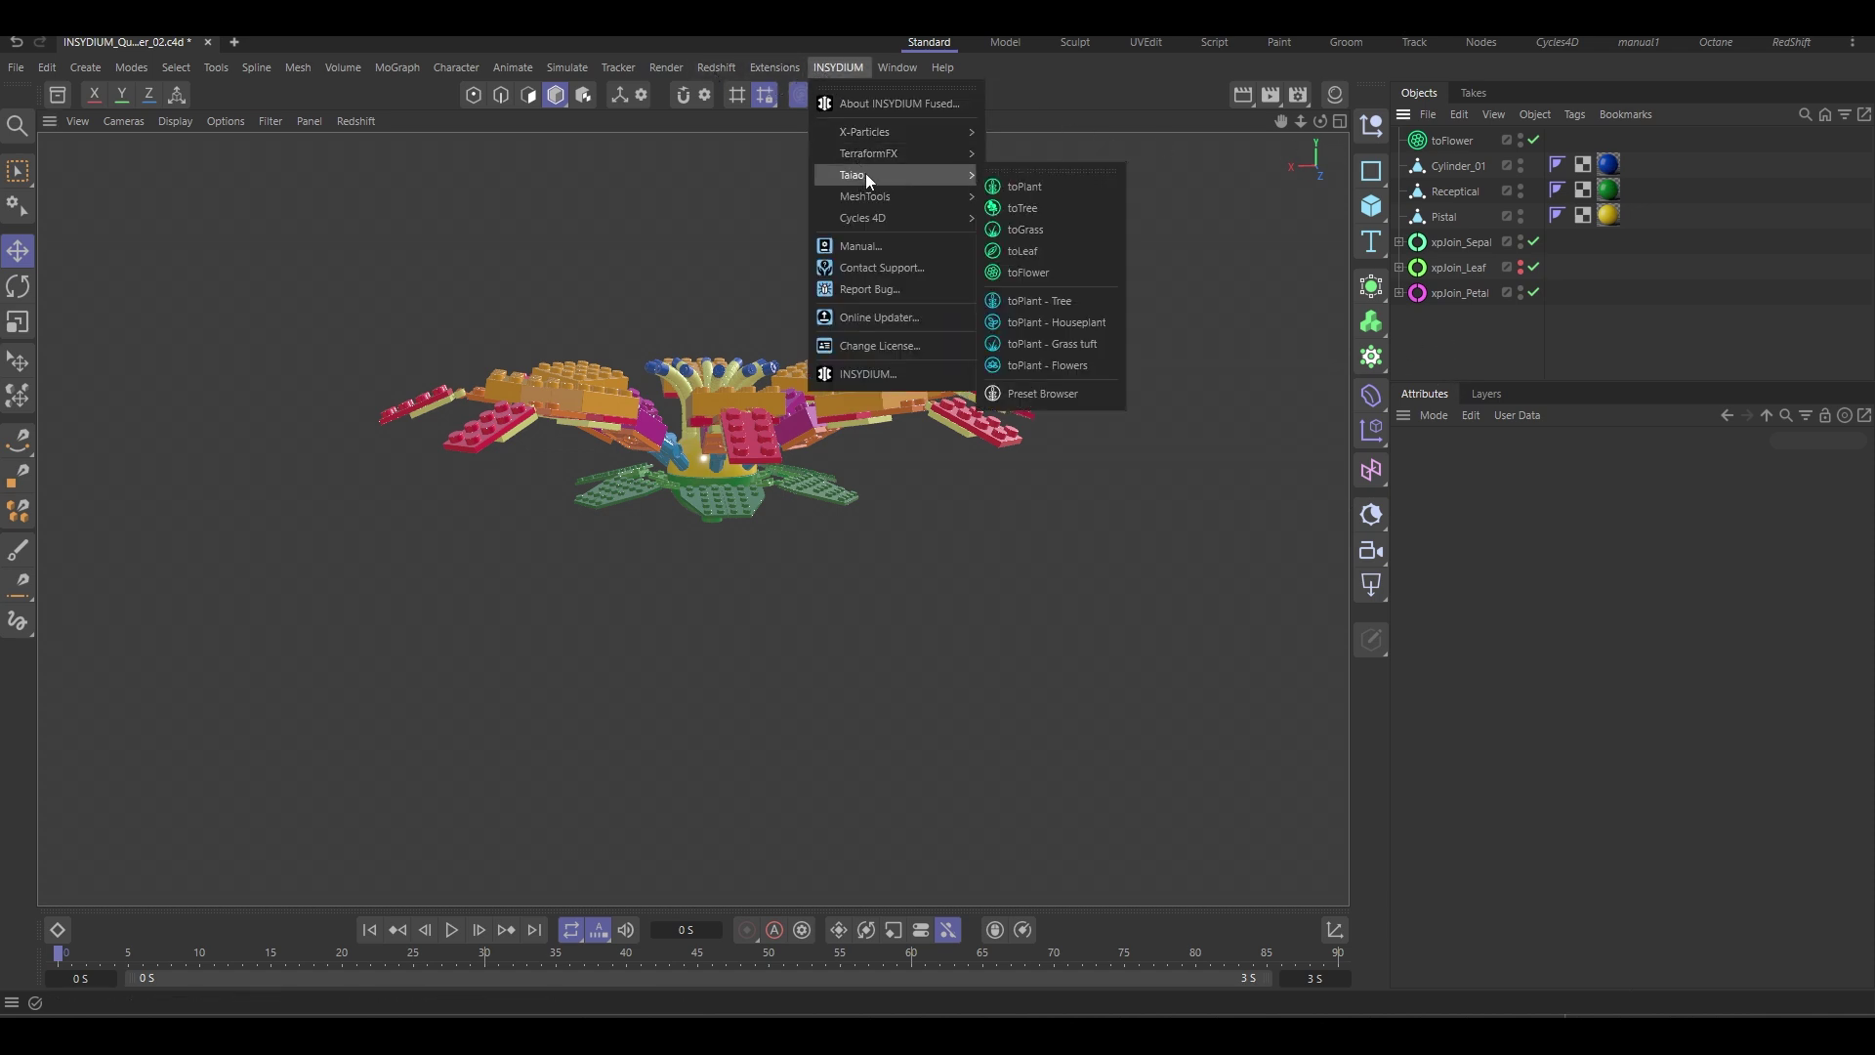
pyautogui.click(1046, 185)
pyautogui.click(1521, 533)
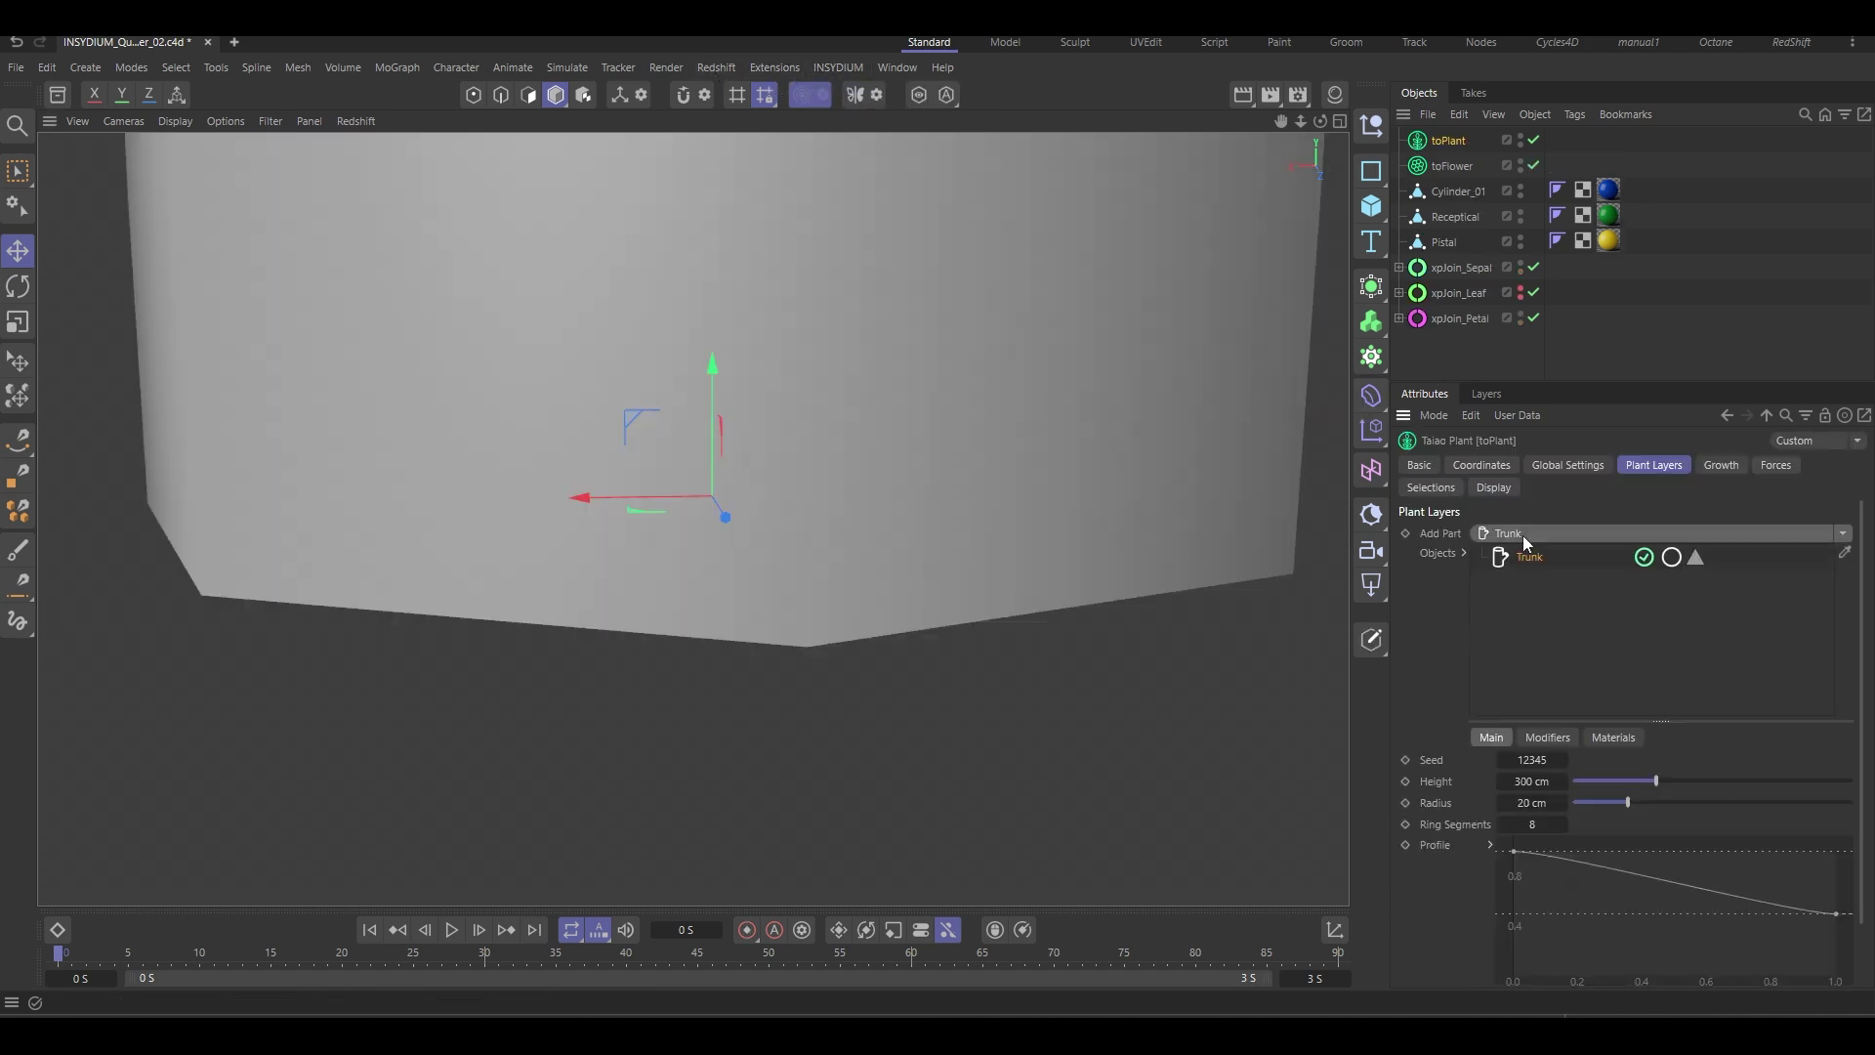
pyautogui.scroll(-4, 863, 551)
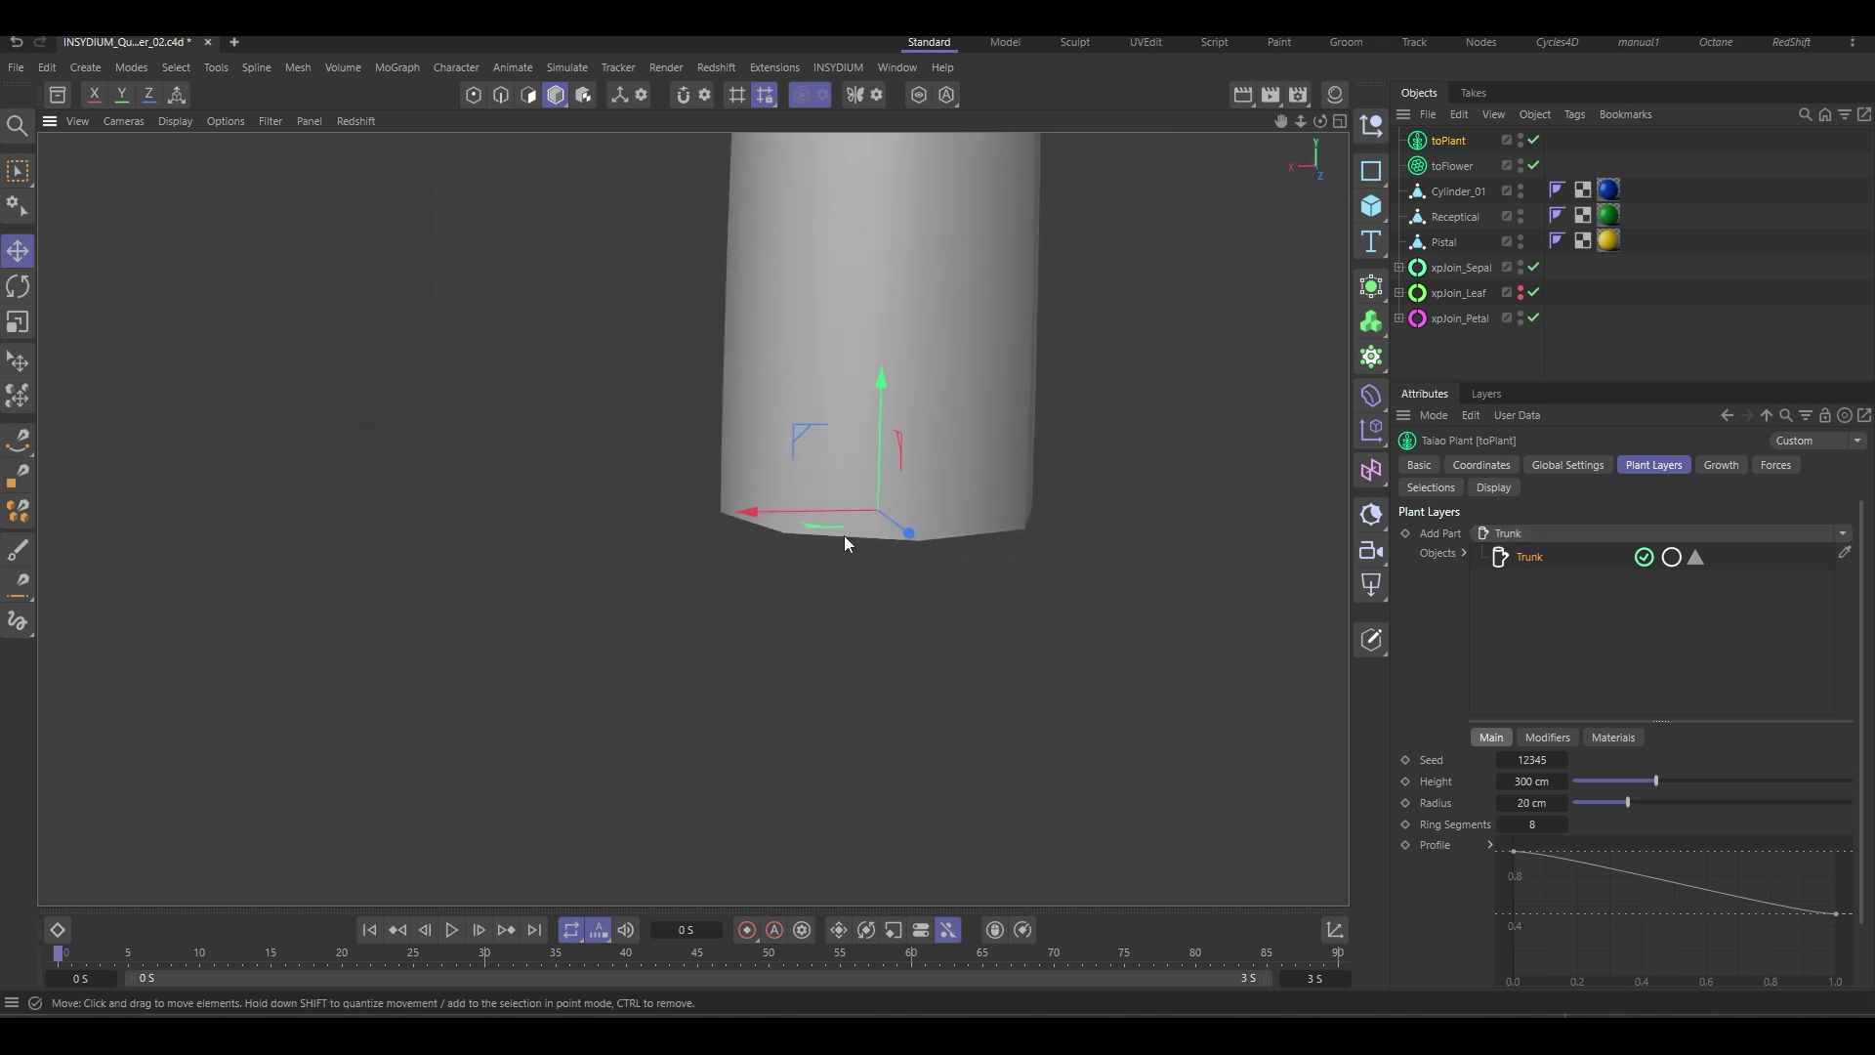
pyautogui.keyDown('alt'); pyautogui.moveTo(881, 506); pyautogui.dragTo(829, 584, button='middle'); pyautogui.keyUp('alt')
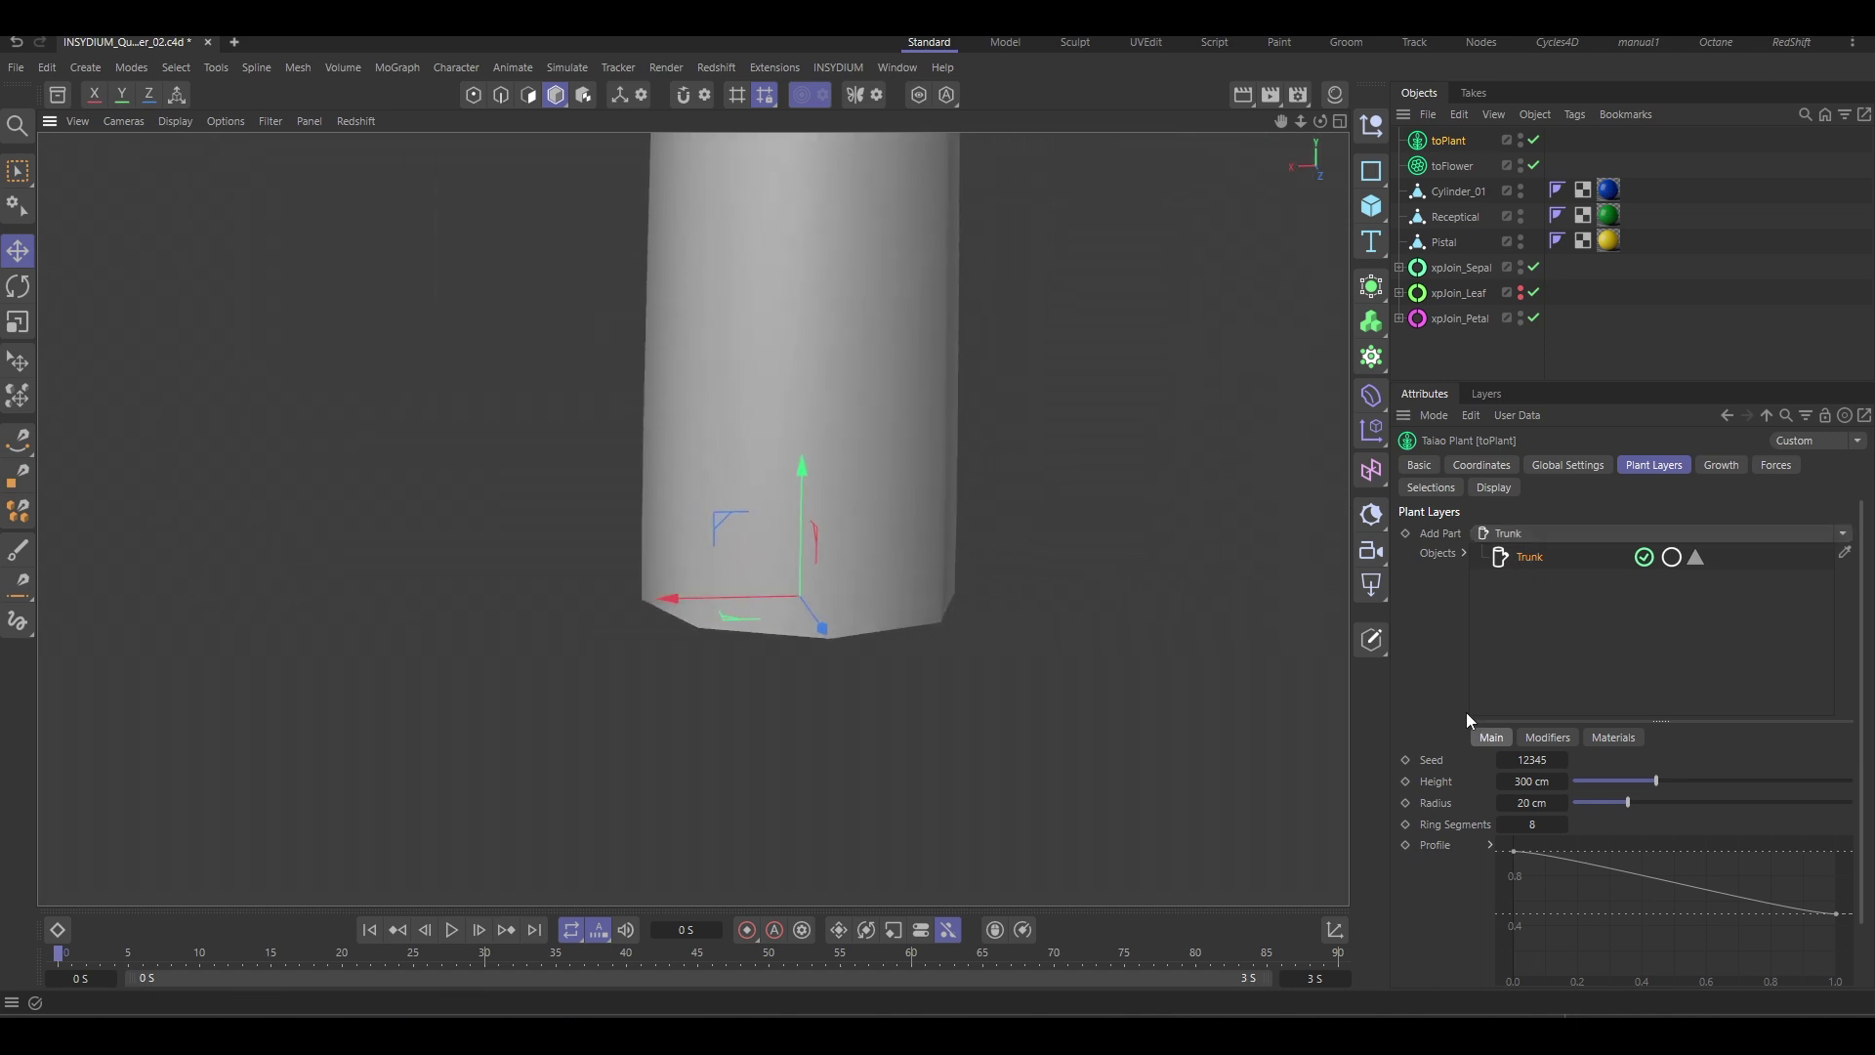
# Set the trunk's height to 20 cm and its radius to 2 cm.
pyautogui.click(1531, 781)
pyautogui.write('20')
pyautogui.click(1533, 803)
pyautogui.write('2')
pyautogui.press('Return')
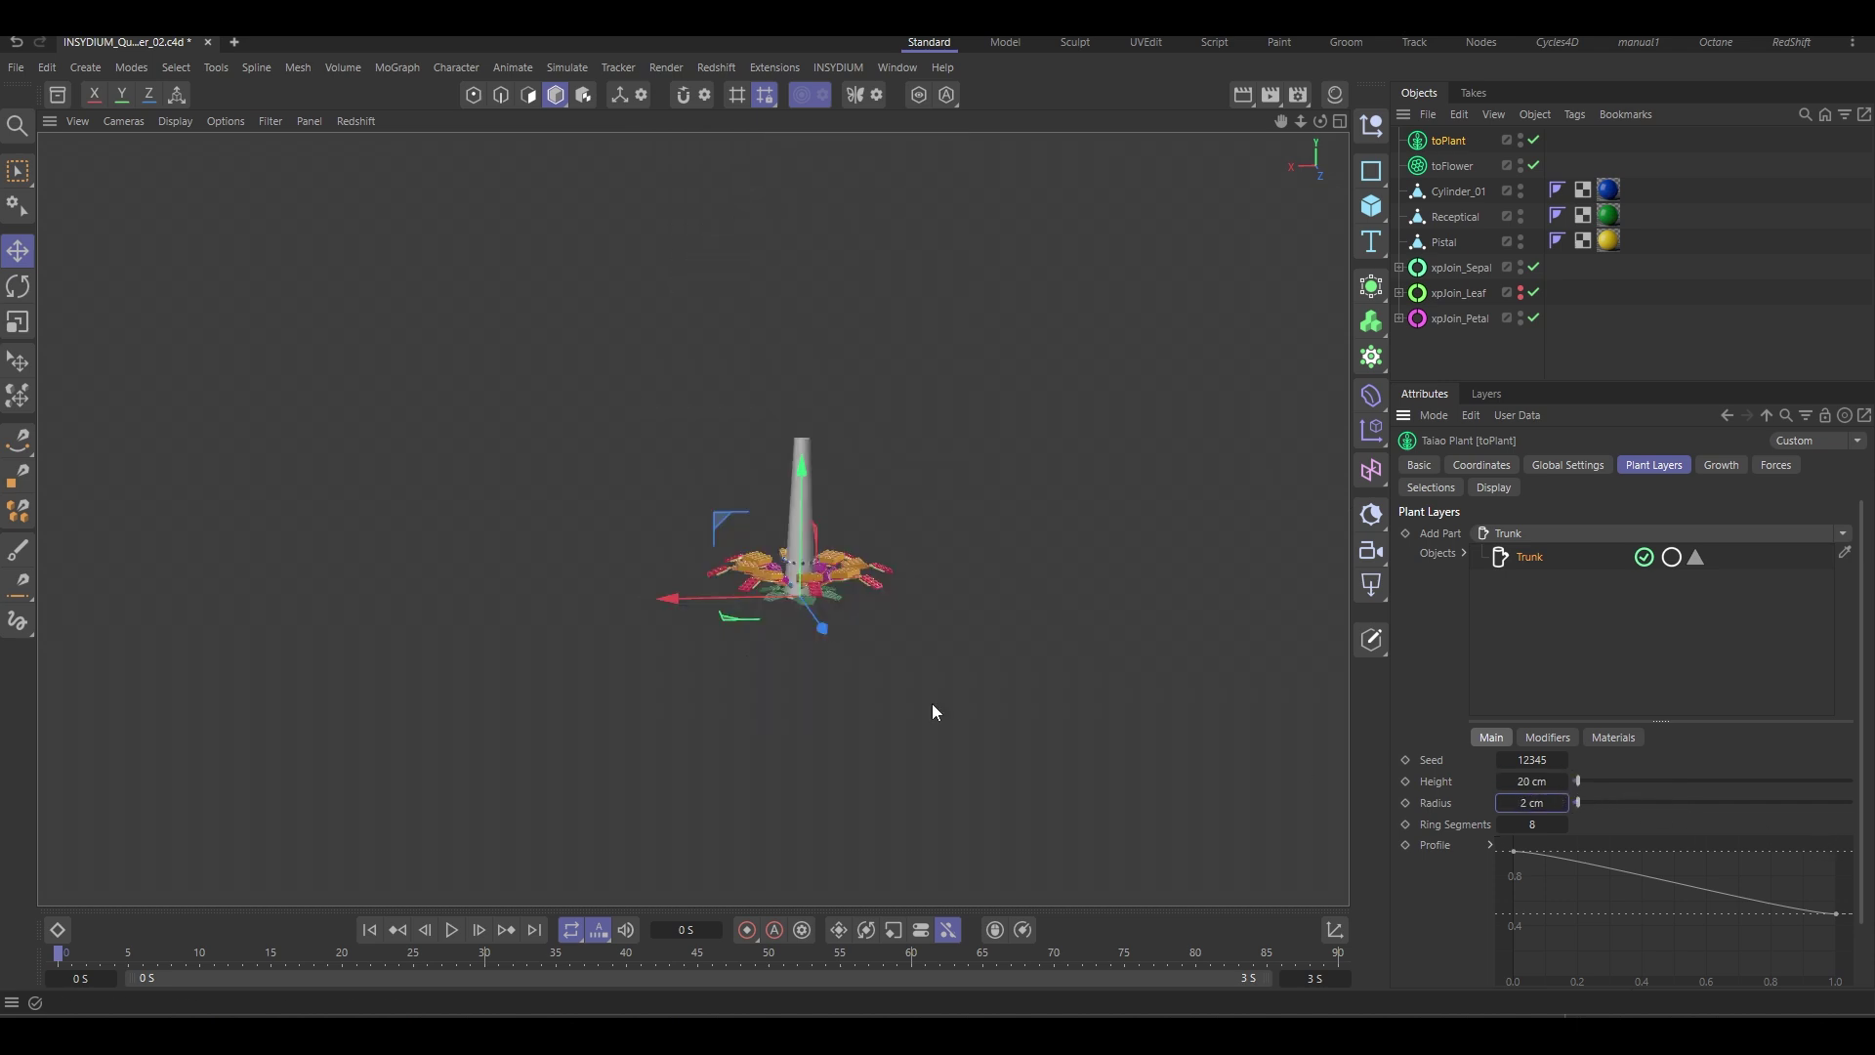
# Reset the trunk's profile curve to linear and flatten it at full value for a constant thickness along its height.
pyautogui.scroll(-2, 1465, 859)
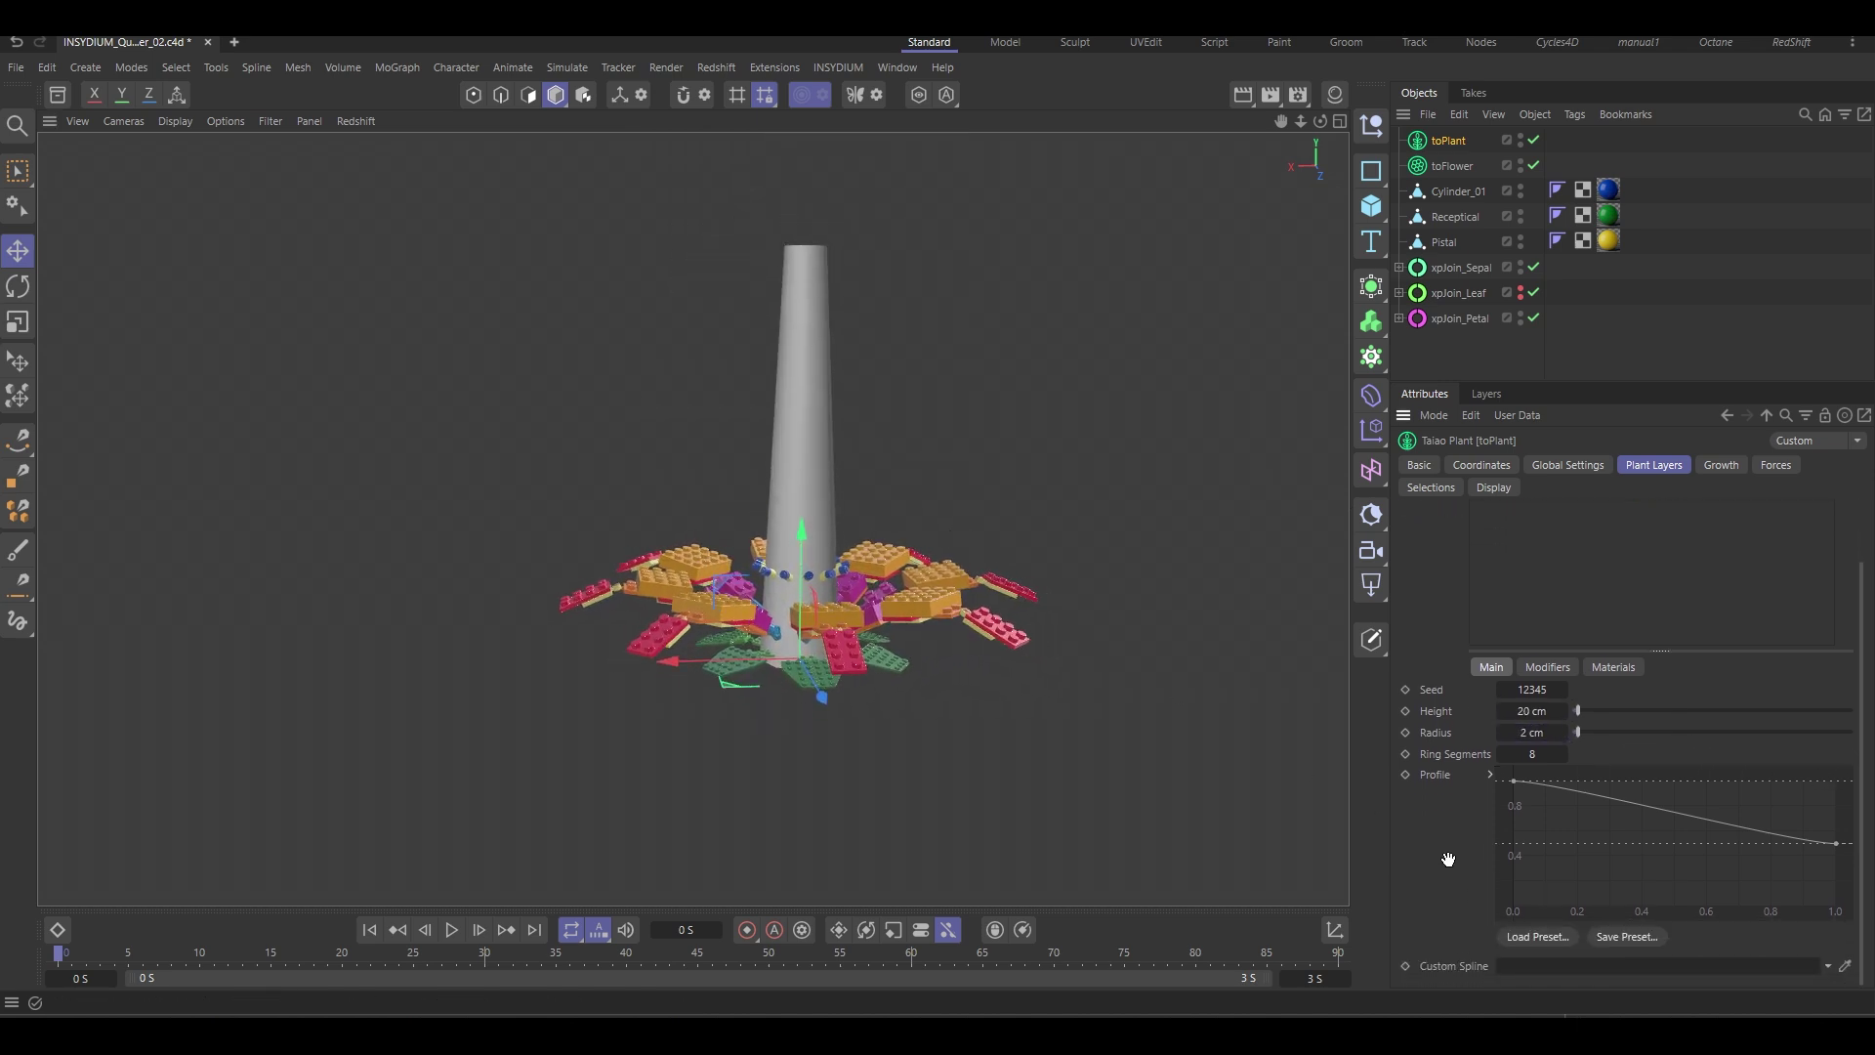
pyautogui.rightClick(1527, 811)
pyautogui.click(1594, 588)
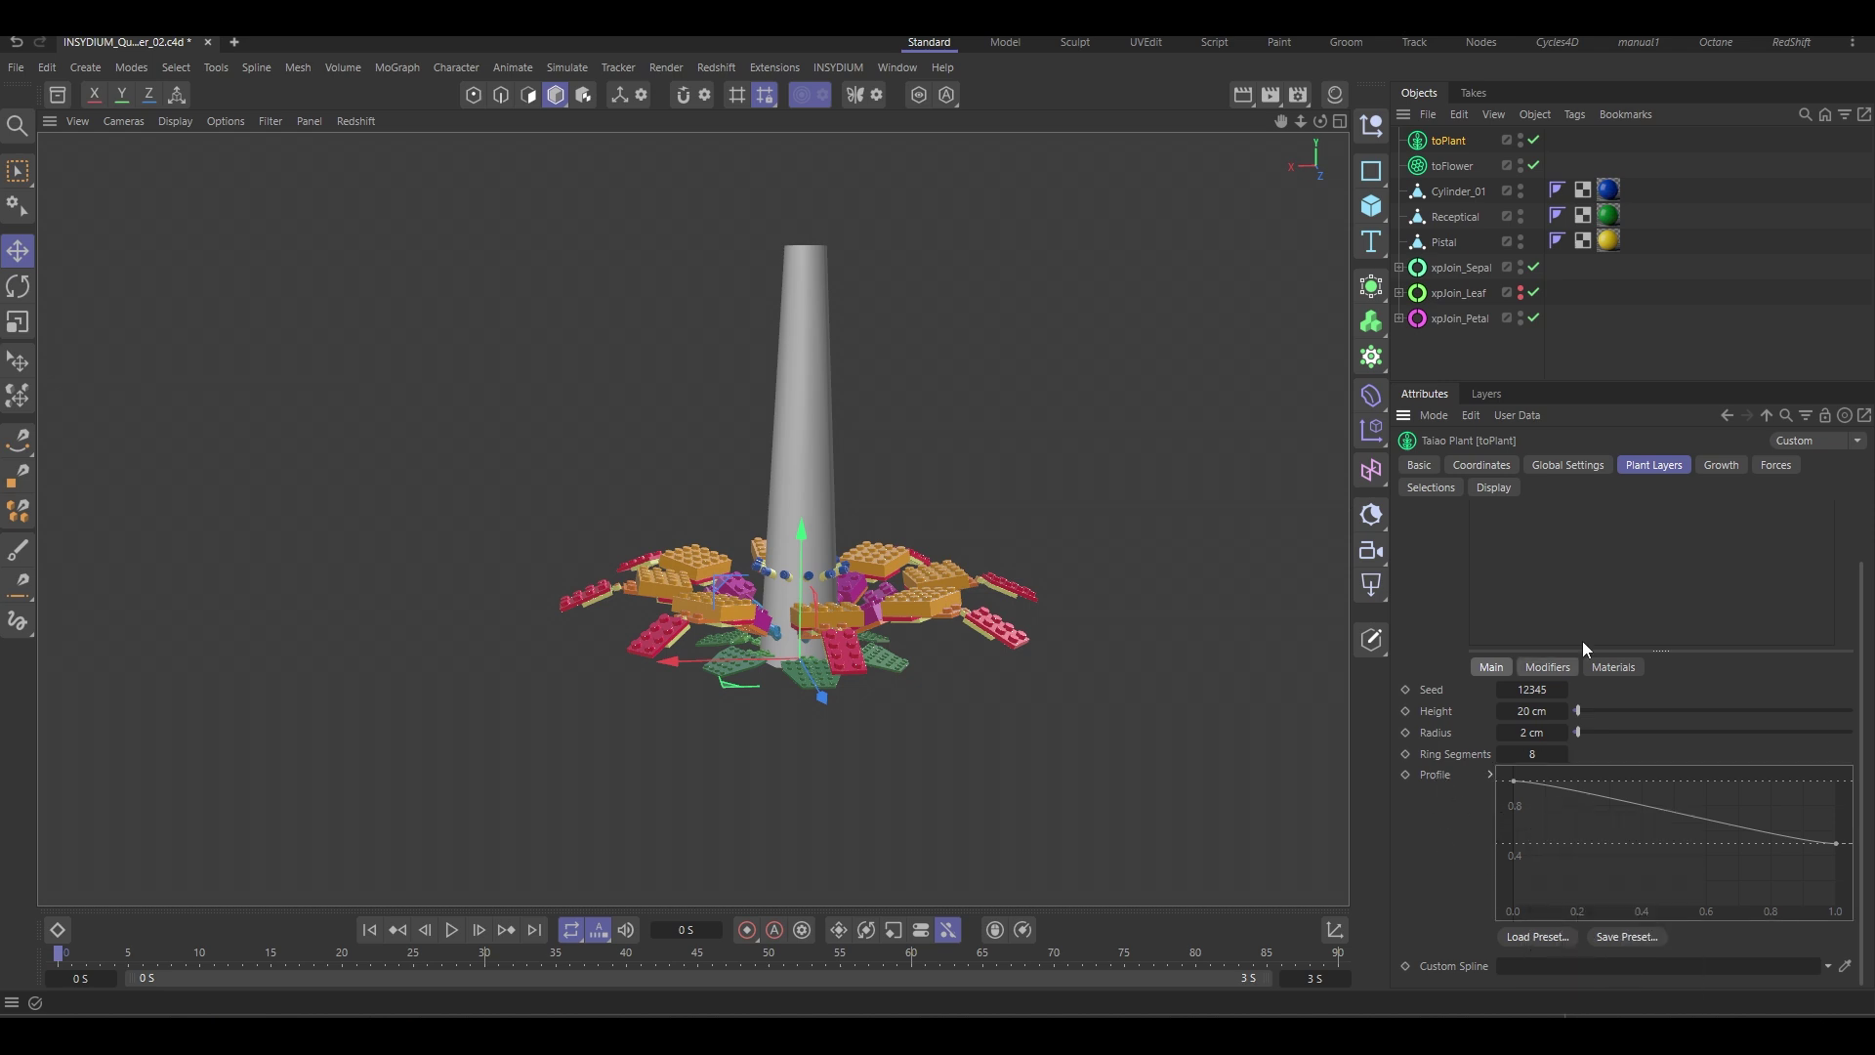
pyautogui.moveTo(1535, 380); pyautogui.dragTo(1487, 84)
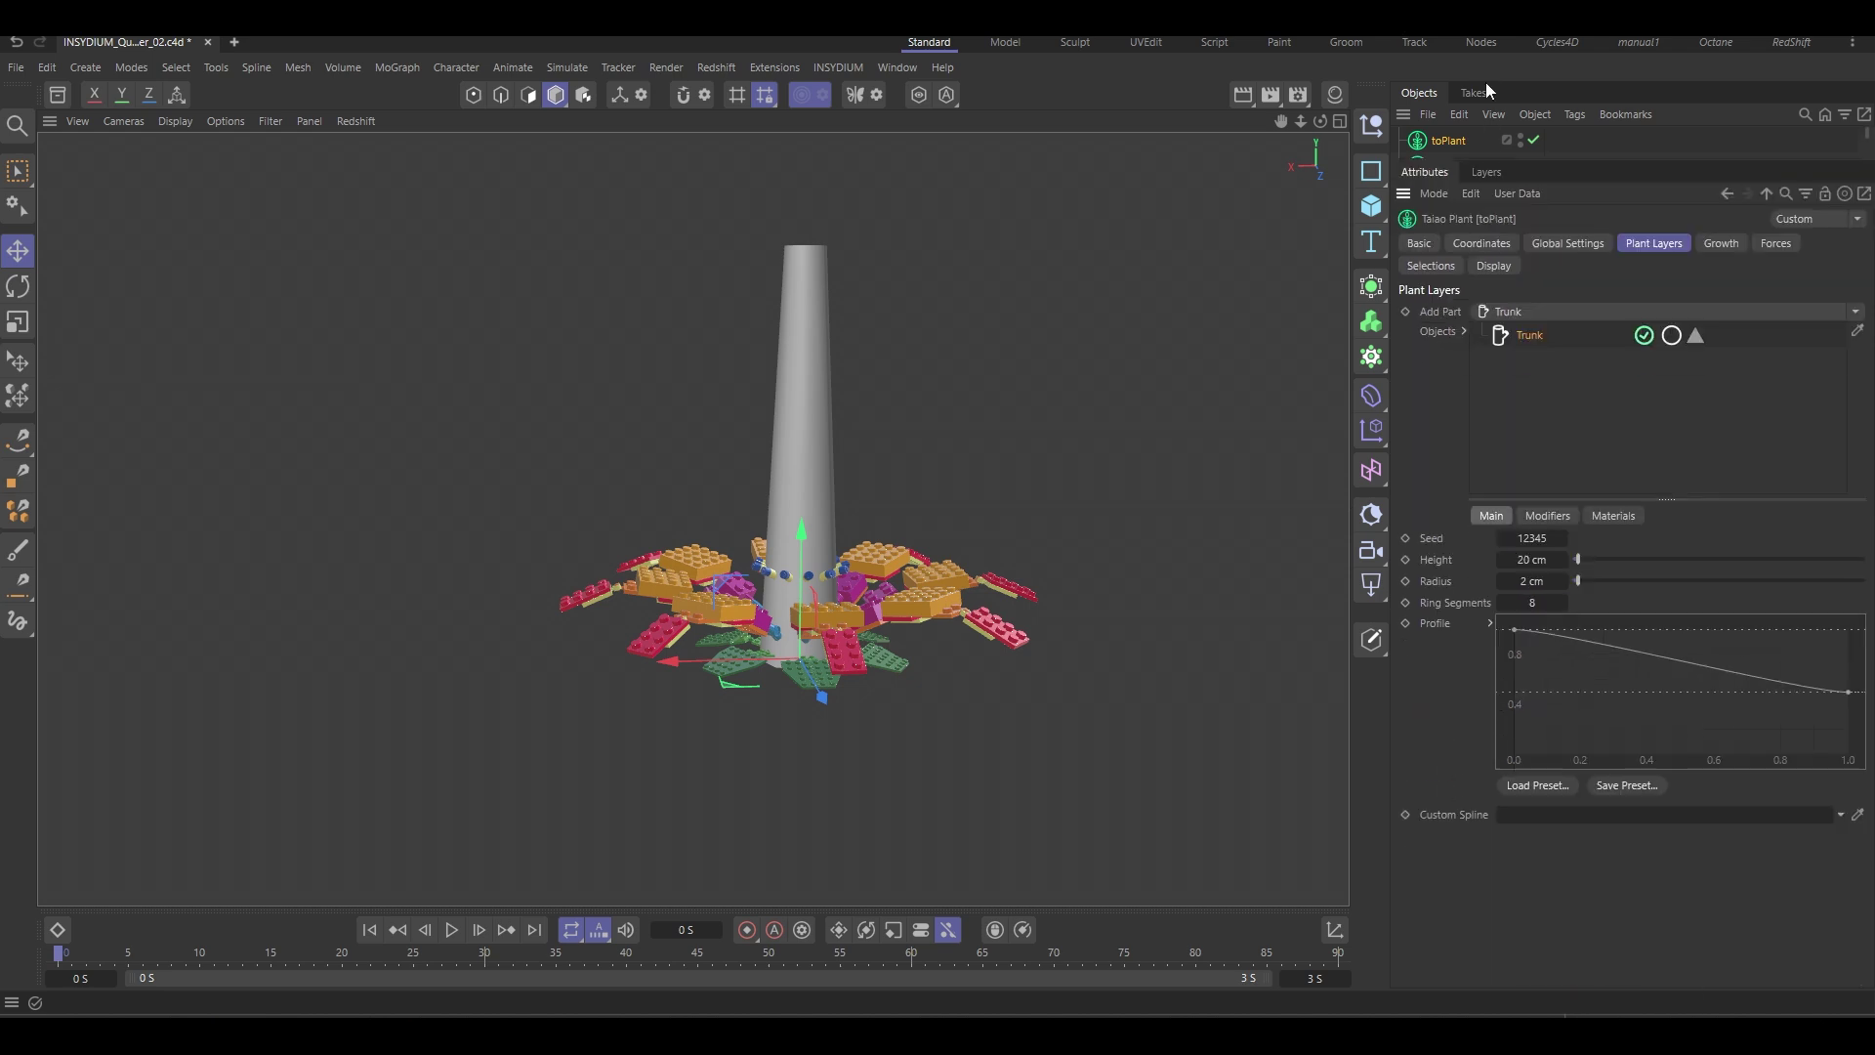
pyautogui.rightClick(1562, 670)
pyautogui.click(1626, 946)
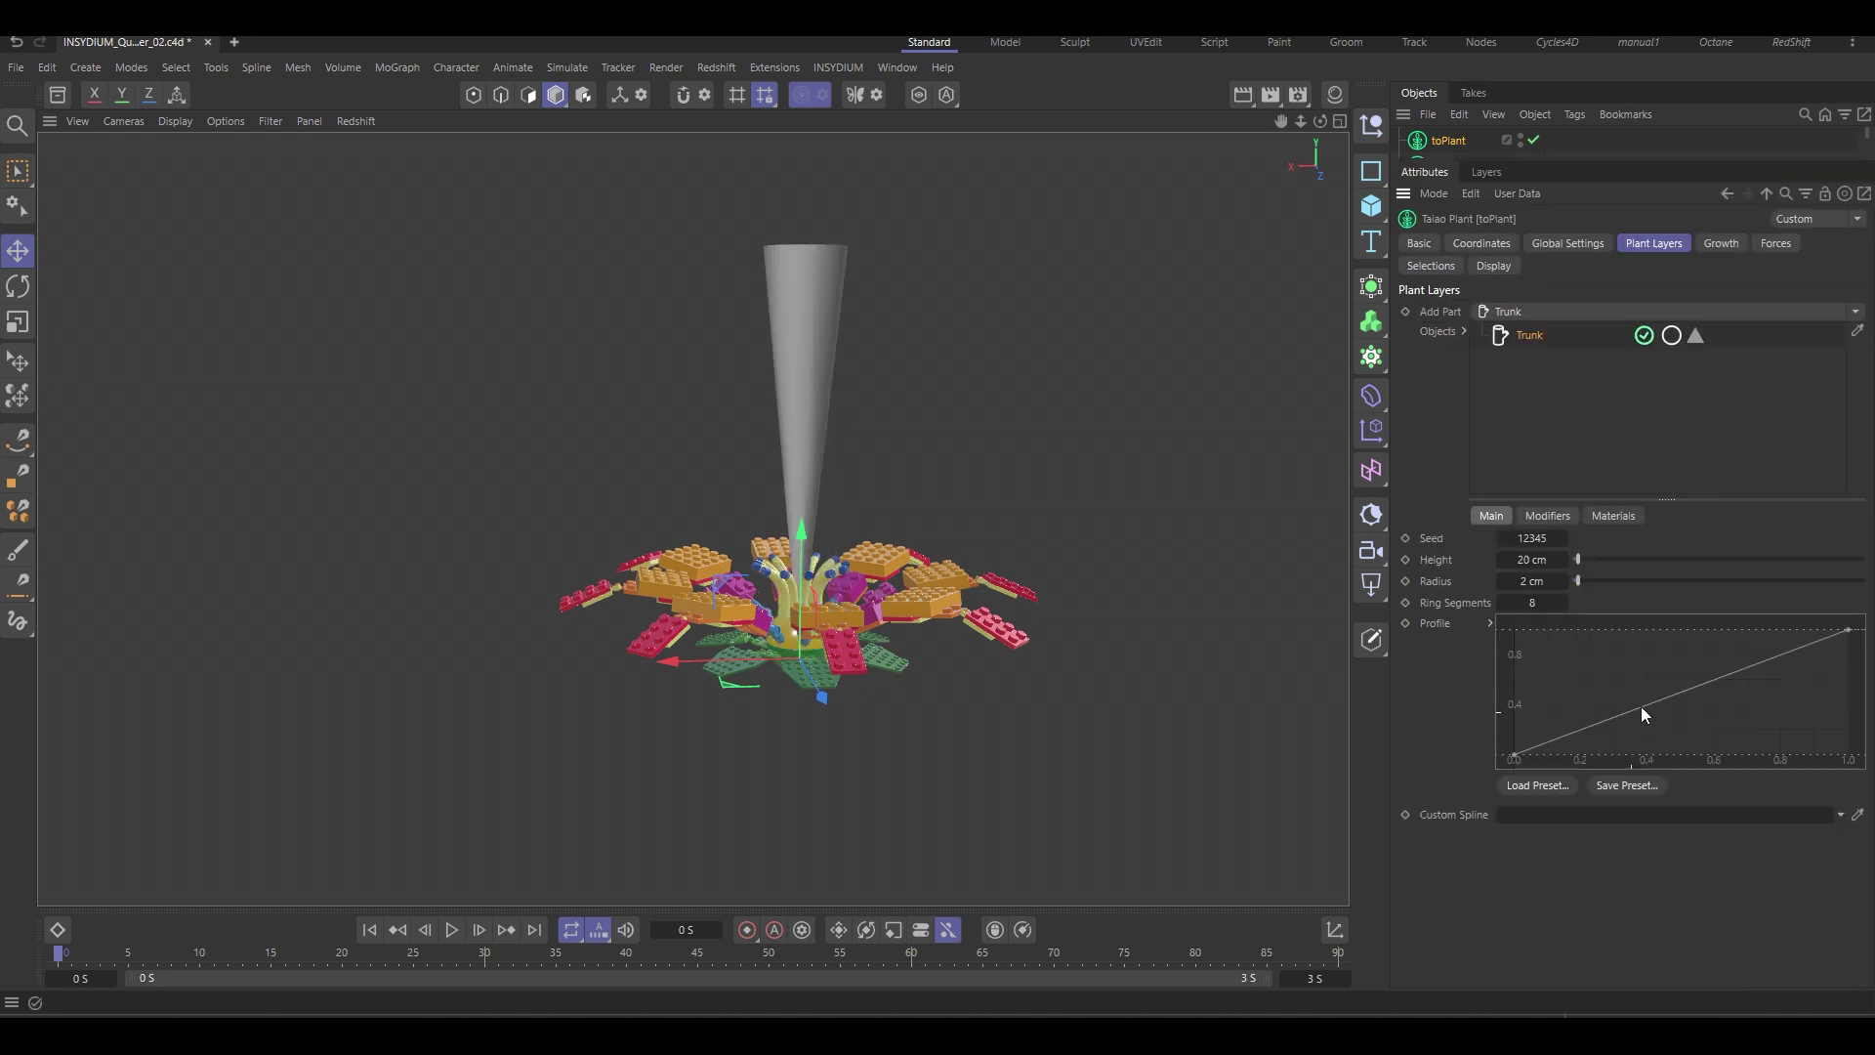
pyautogui.moveTo(1515, 755); pyautogui.dragTo(1447, 470)
pyautogui.keyDown('alt'); pyautogui.moveTo(953, 511); pyautogui.dragTo(942, 619, button='middle'); pyautogui.keyUp('alt')
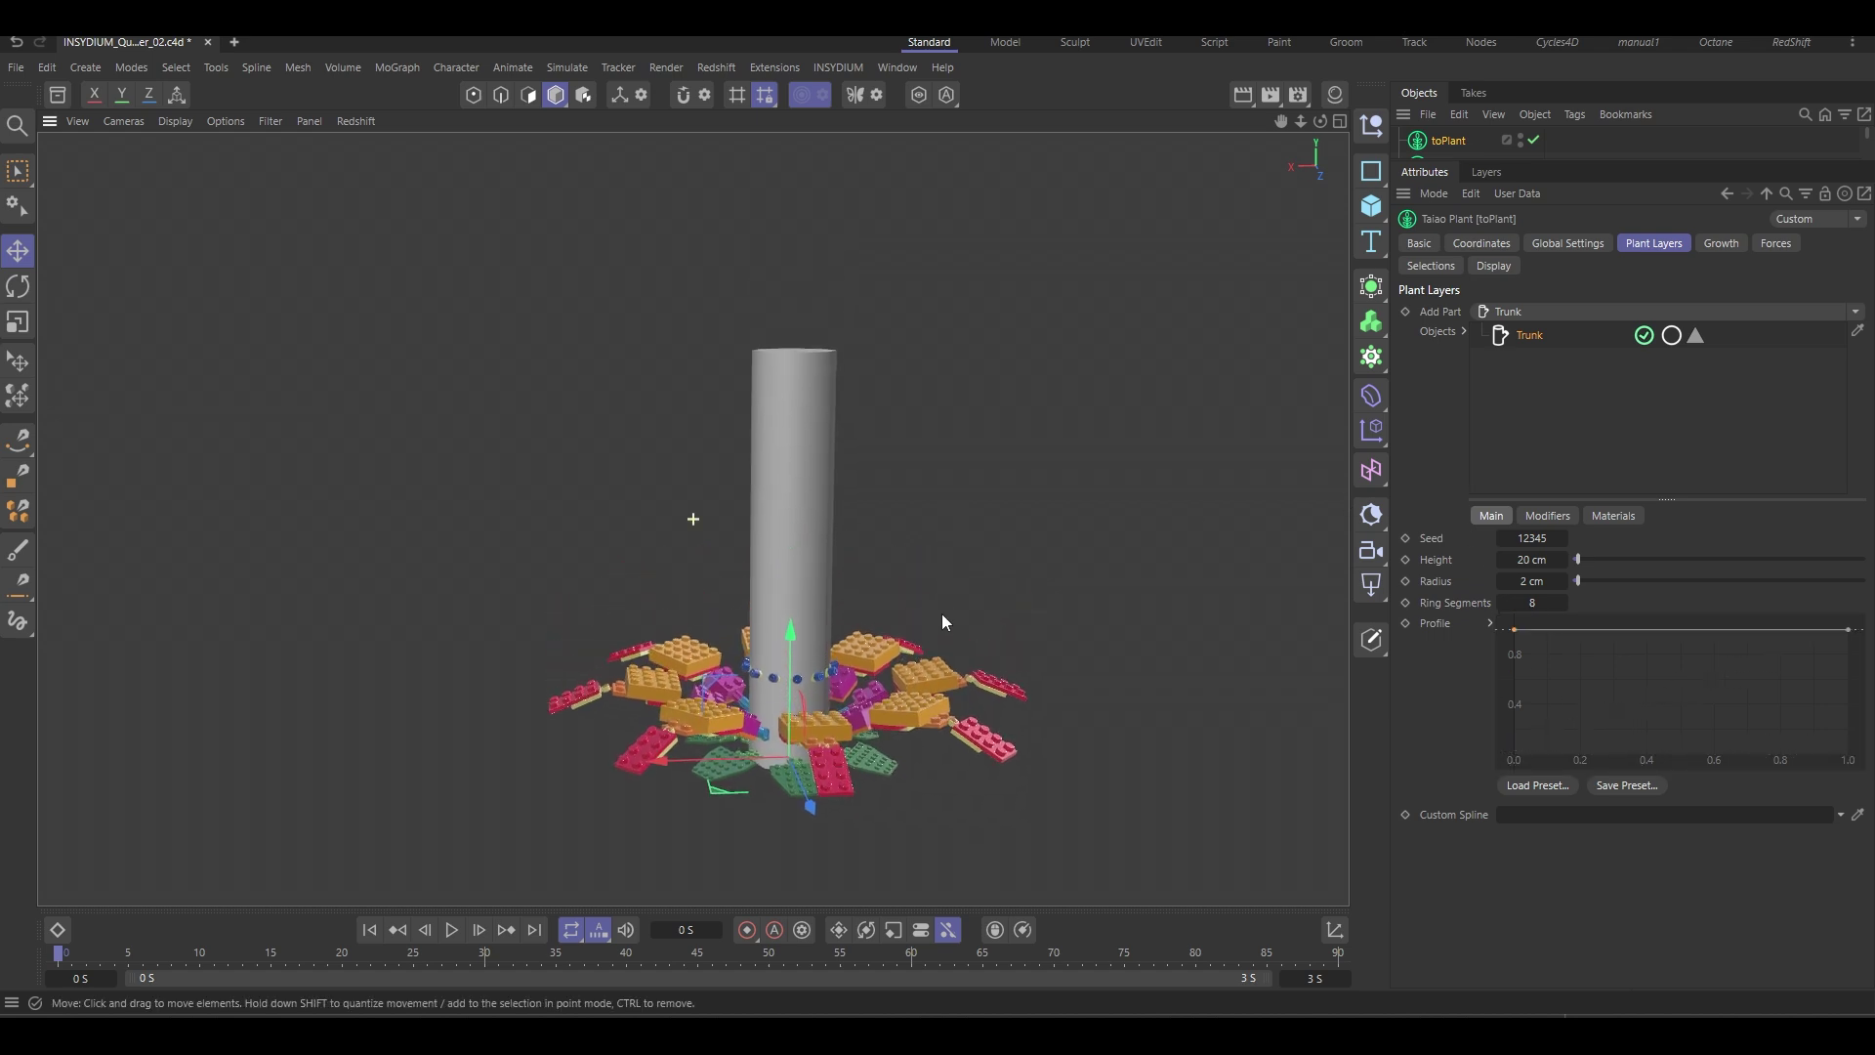
# Set the trunk's radius to 1 cm.
pyautogui.click(1531, 581)
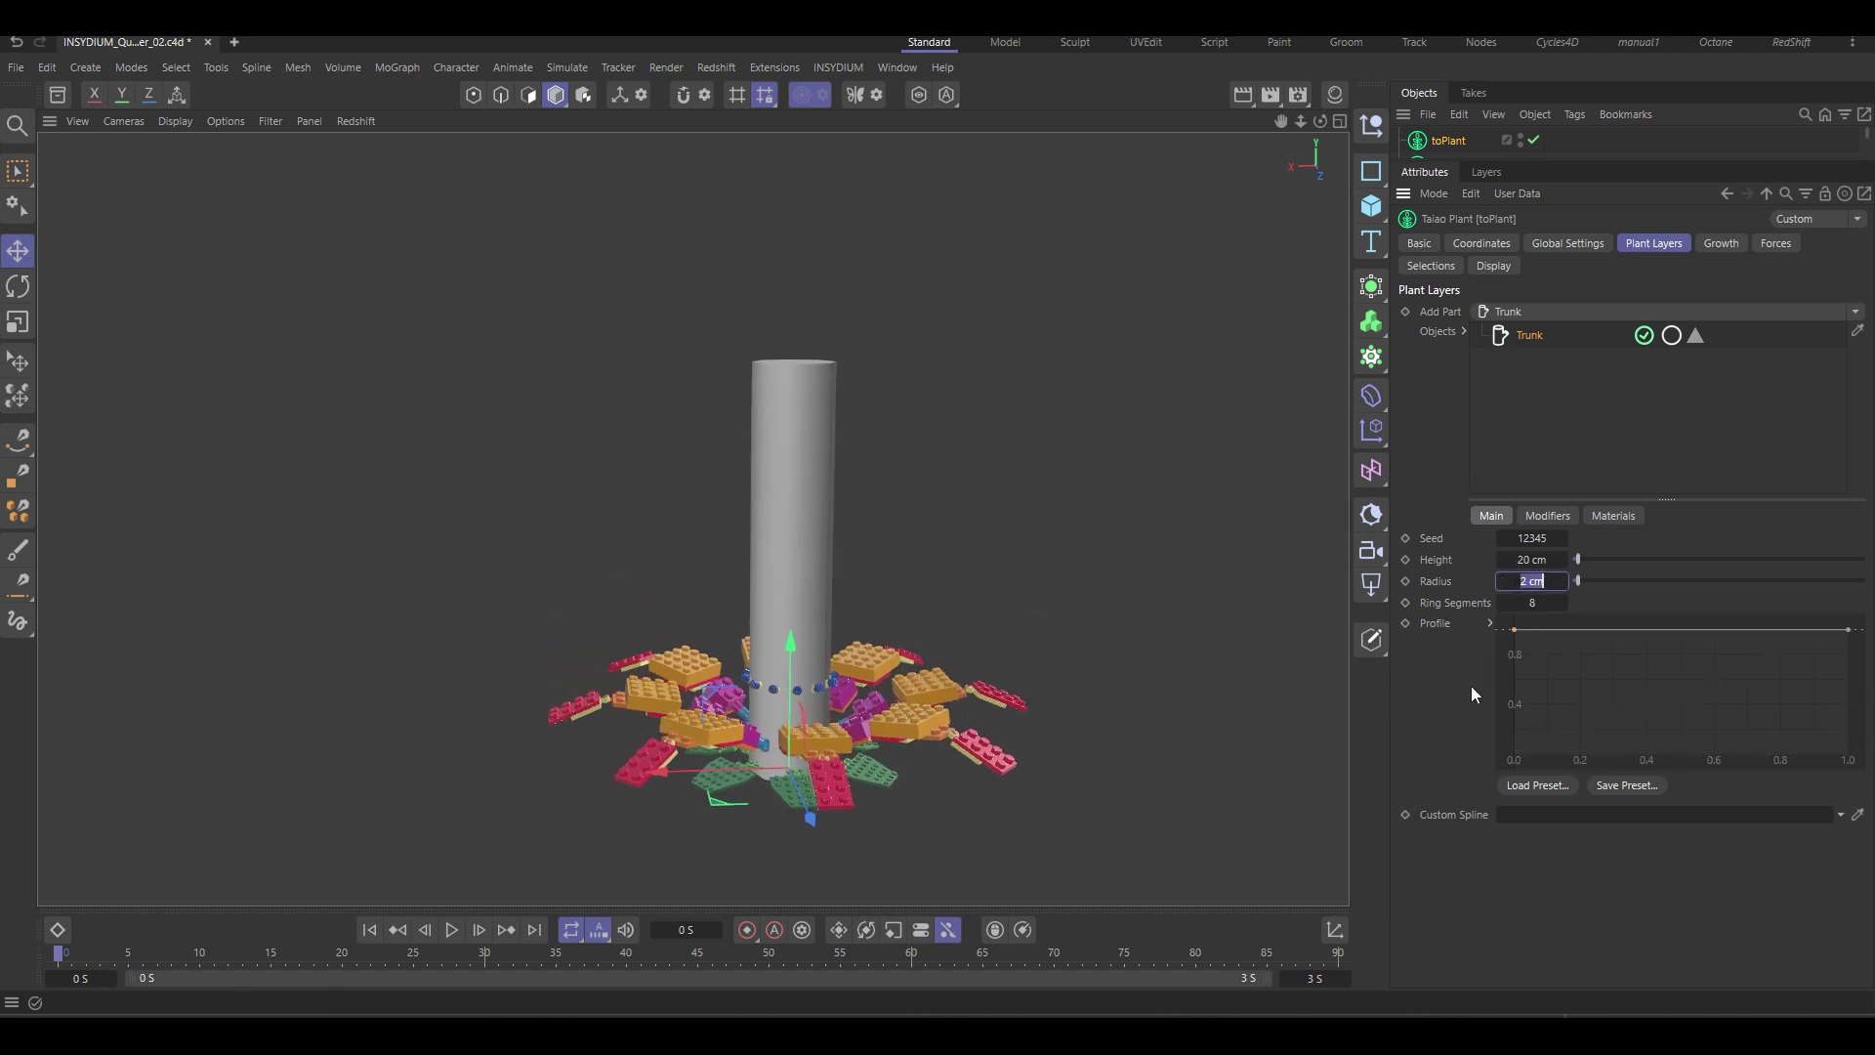
pyautogui.write('1')
pyautogui.press('Return')
pyautogui.keyDown('alt'); pyautogui.moveTo(881, 607); pyautogui.dragTo(933, 583, button='right'); pyautogui.keyUp('alt')
pyautogui.keyDown('alt'); pyautogui.moveTo(891, 565); pyautogui.dragTo(952, 671, button='middle'); pyautogui.keyUp('alt')
pyautogui.scroll(5, 841, 511)
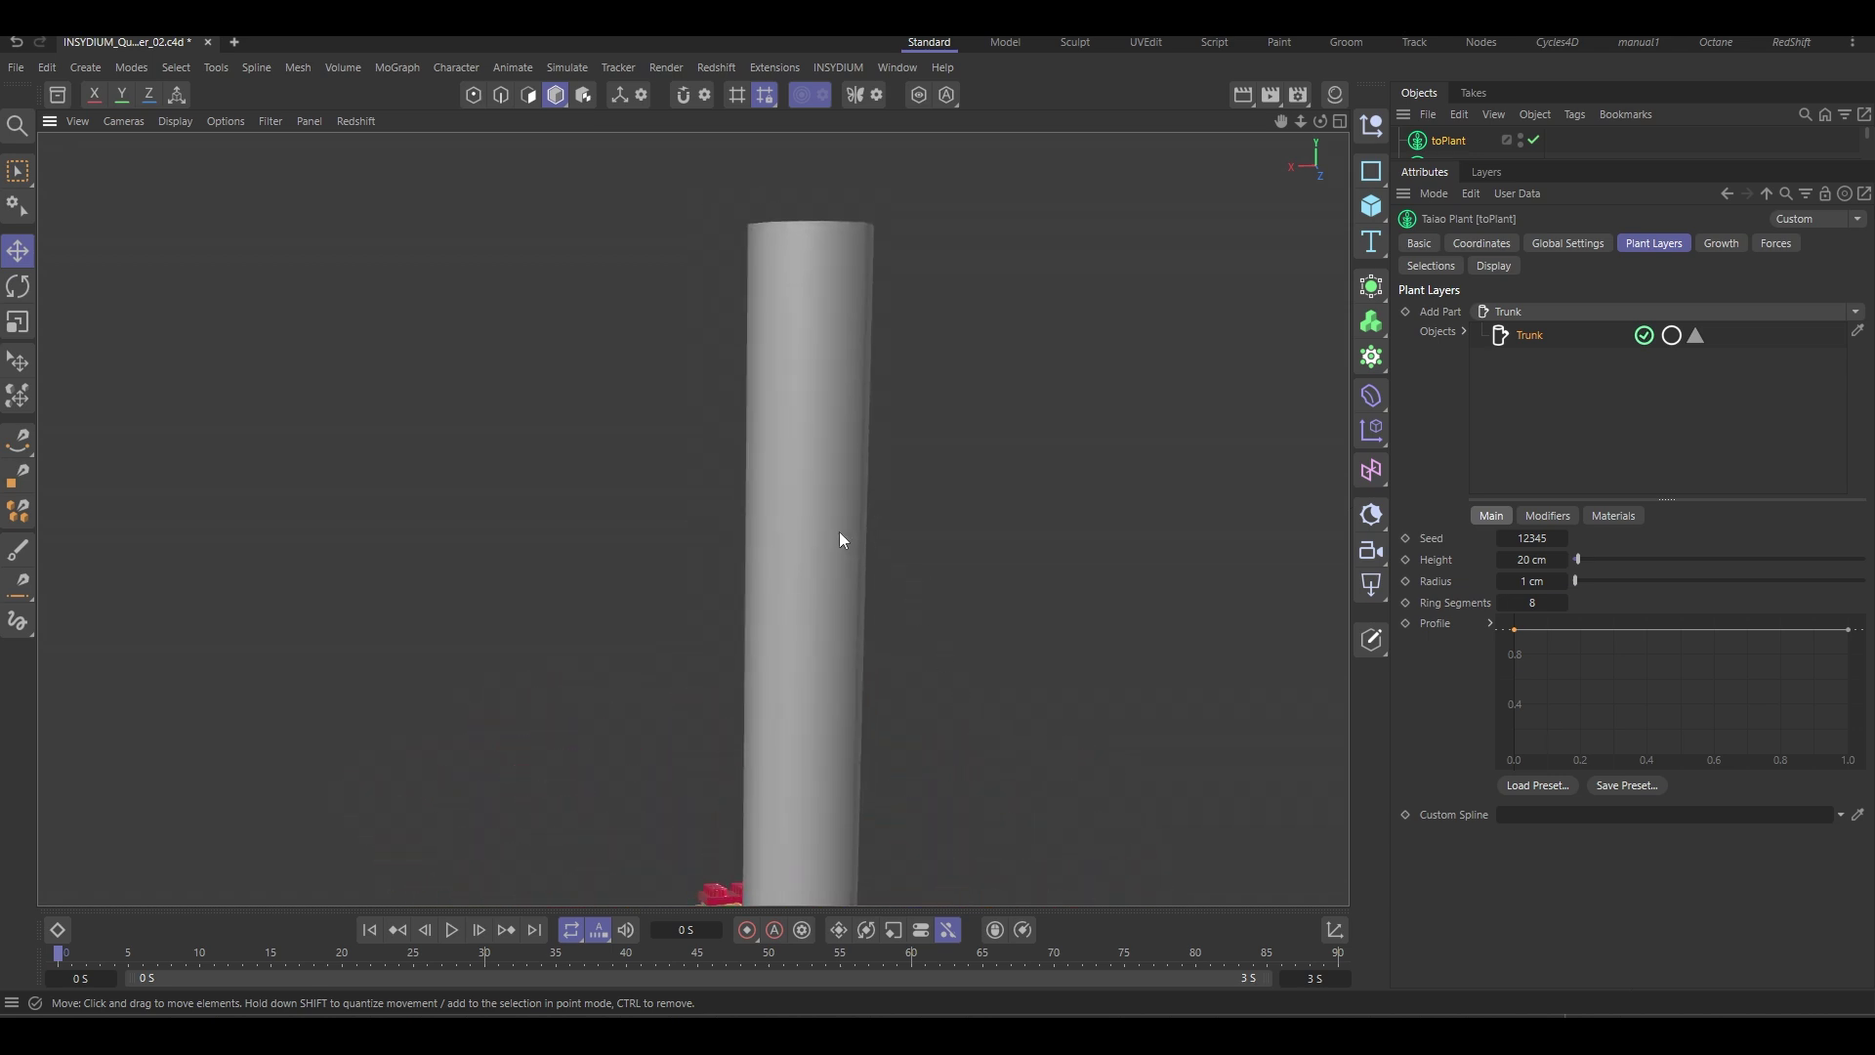
# Show the mesh lines in the viewport and set the plant's global Segment Resolution to 0.1 cm.
pyautogui.press('n')
pyautogui.press('b')
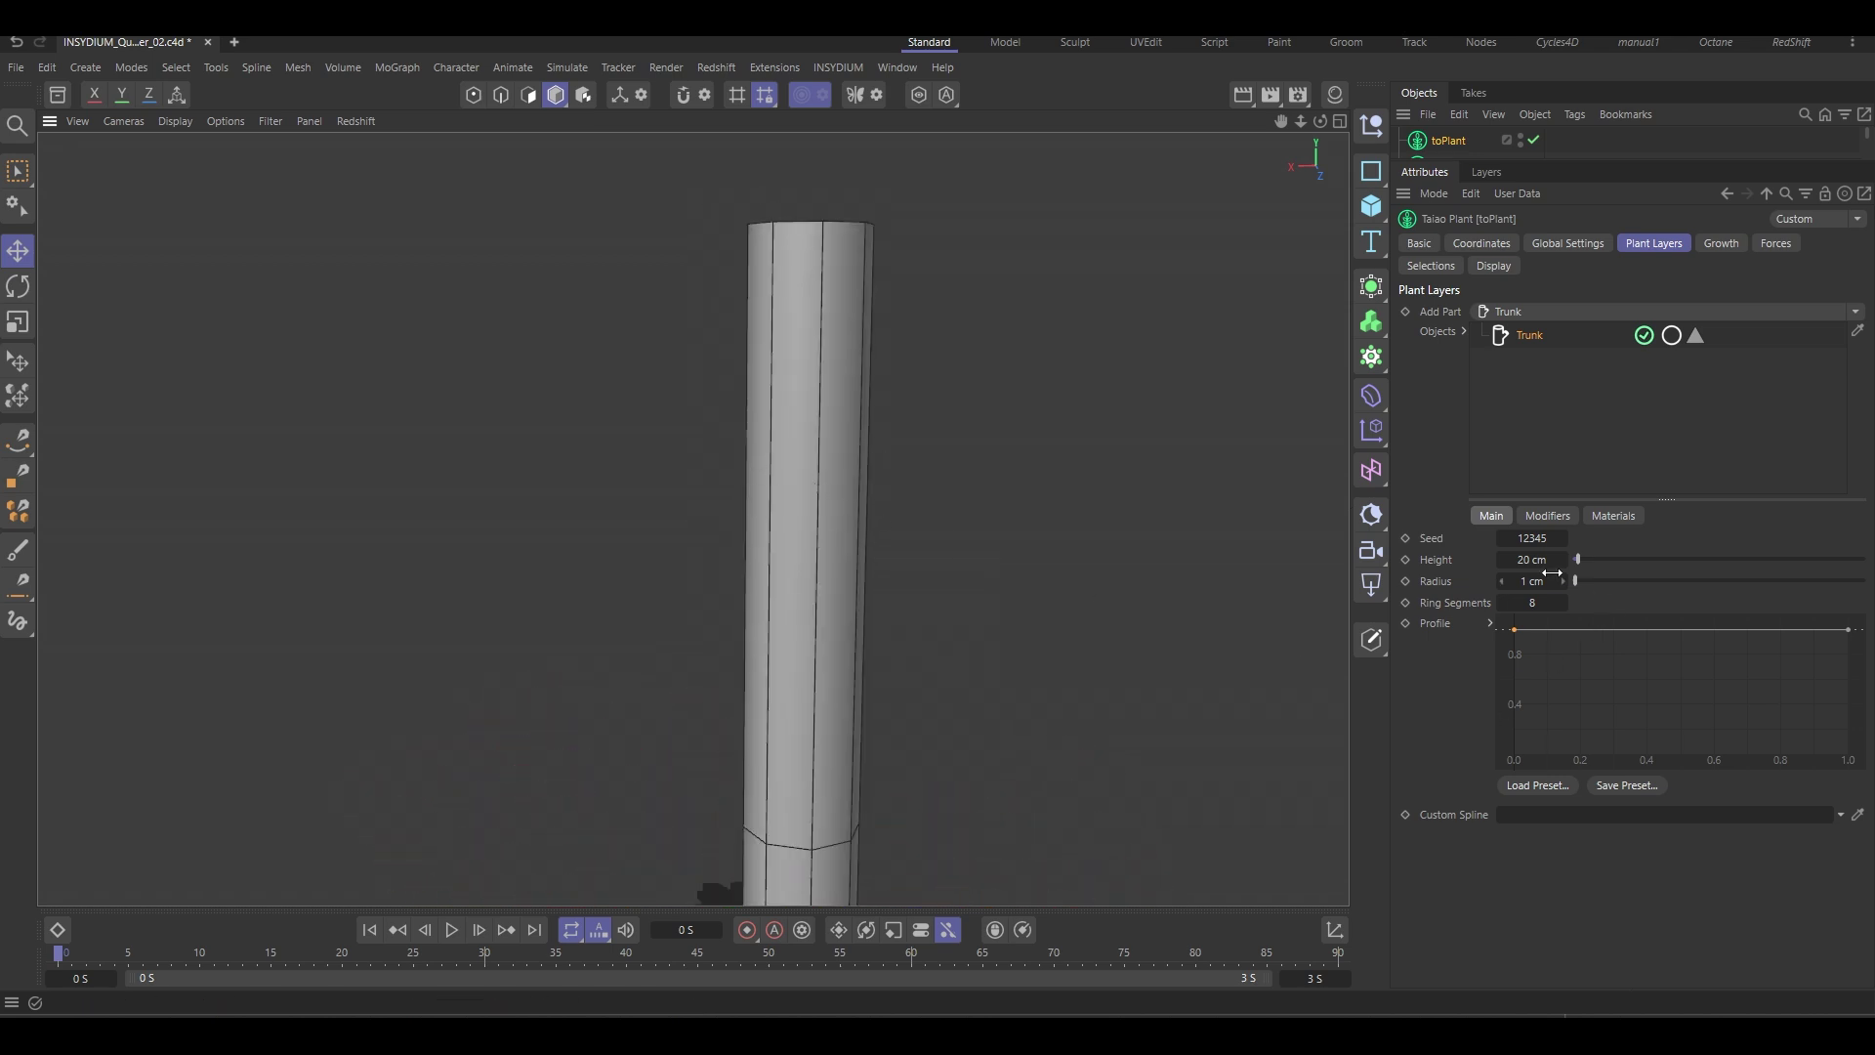
pyautogui.click(1557, 246)
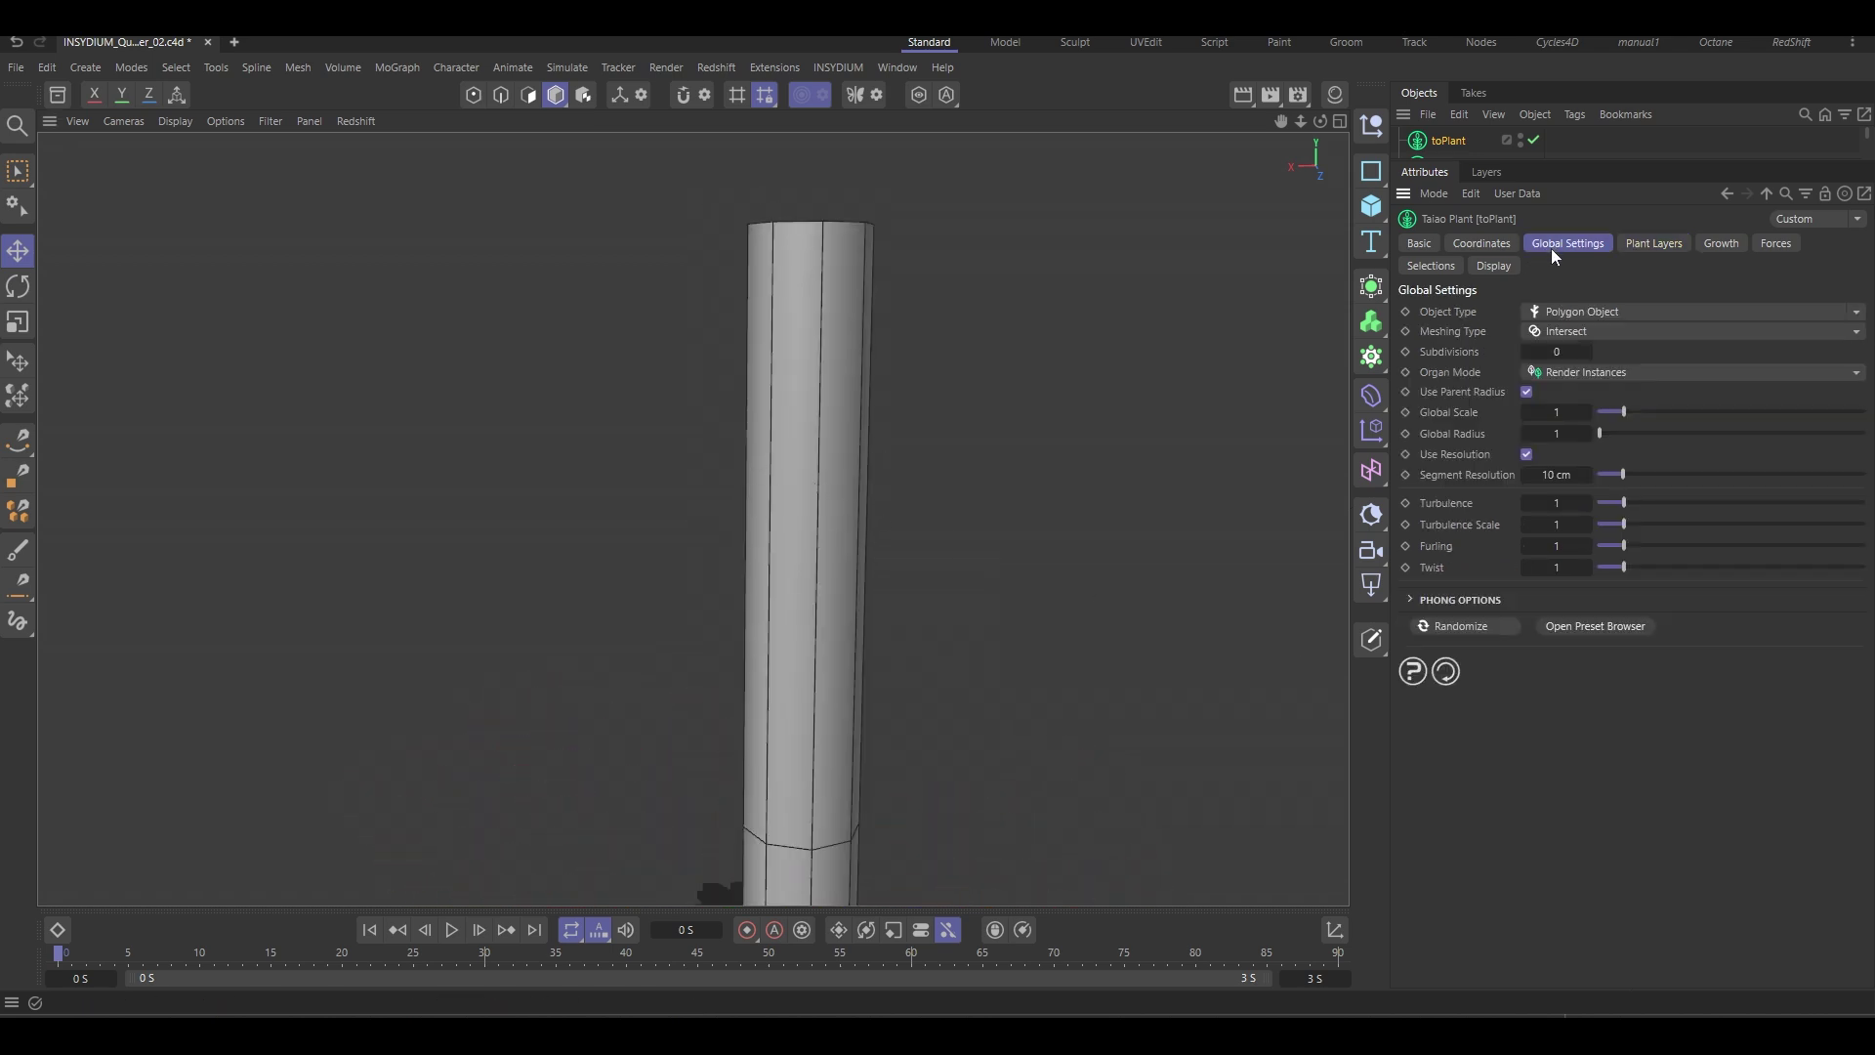
pyautogui.click(1556, 474)
pyautogui.write('0.1')
pyautogui.press('Return')
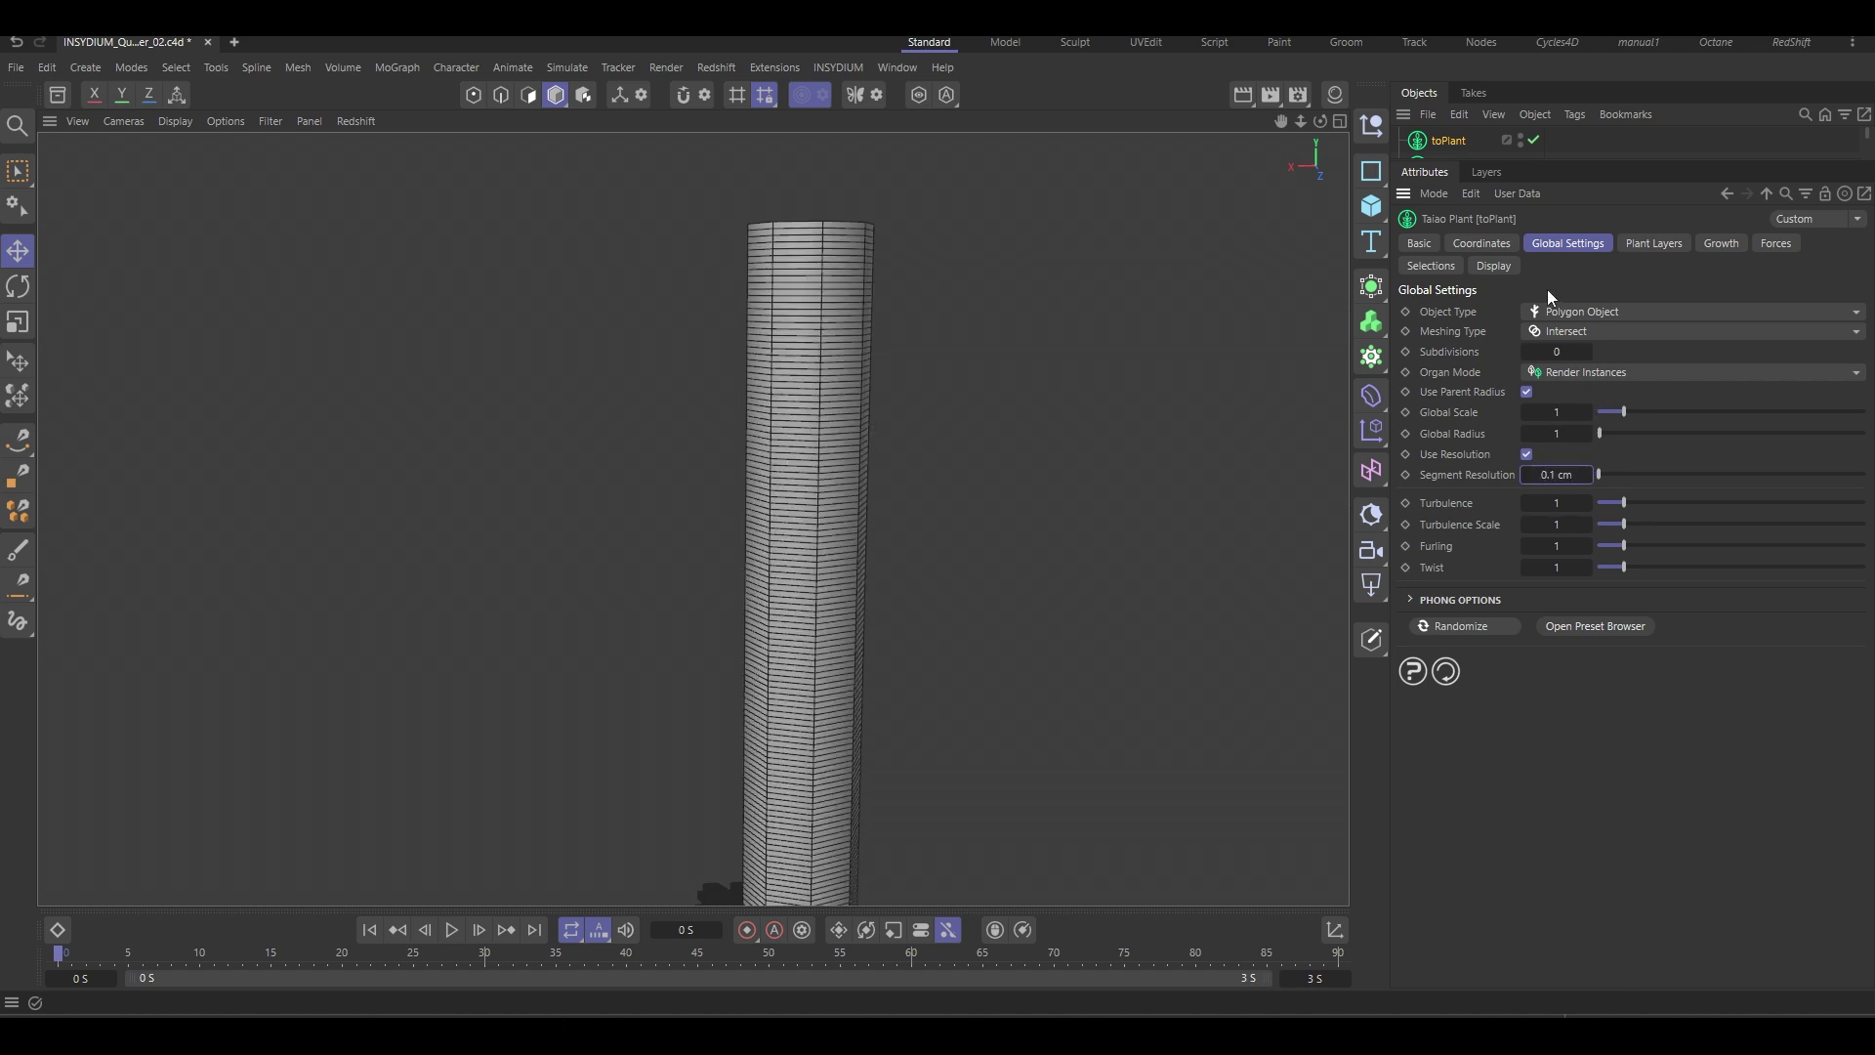
# Raise the trunk's Ring Segments to 91.
pyautogui.click(1624, 246)
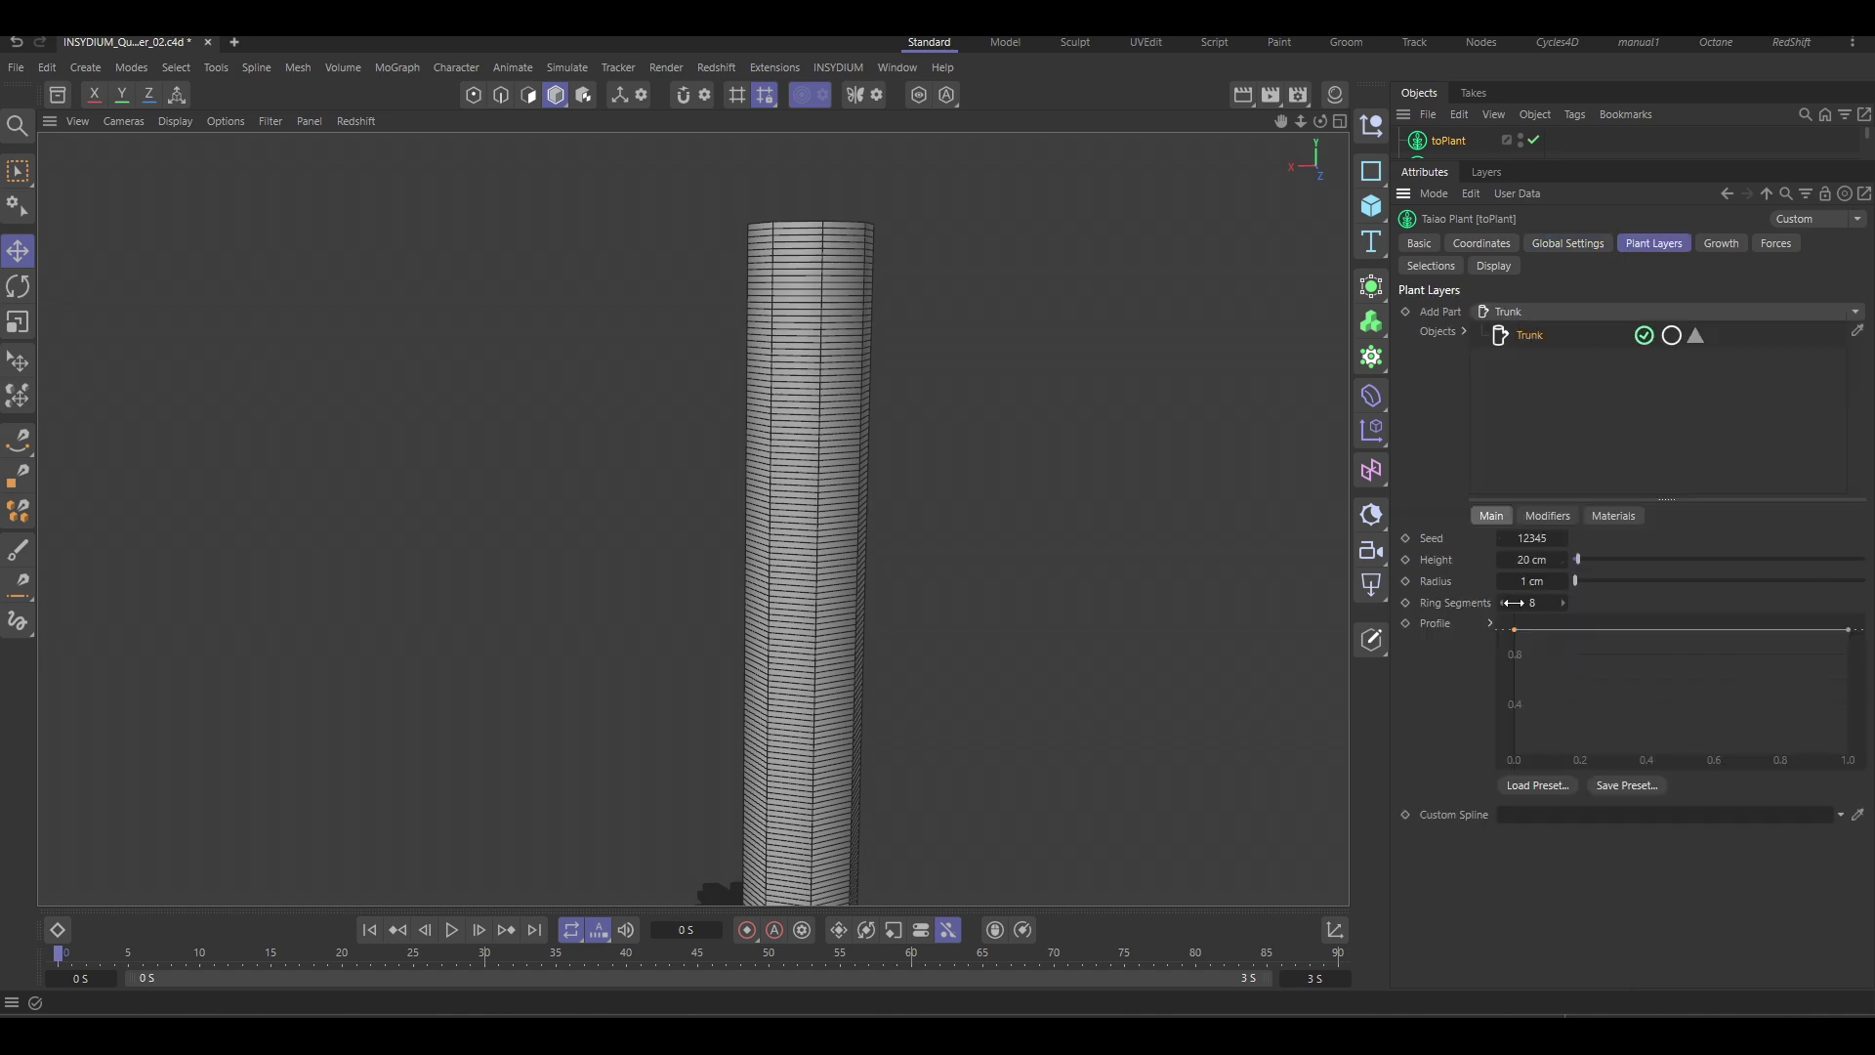
pyautogui.moveTo(1540, 605); pyautogui.dragTo(1616, 605)
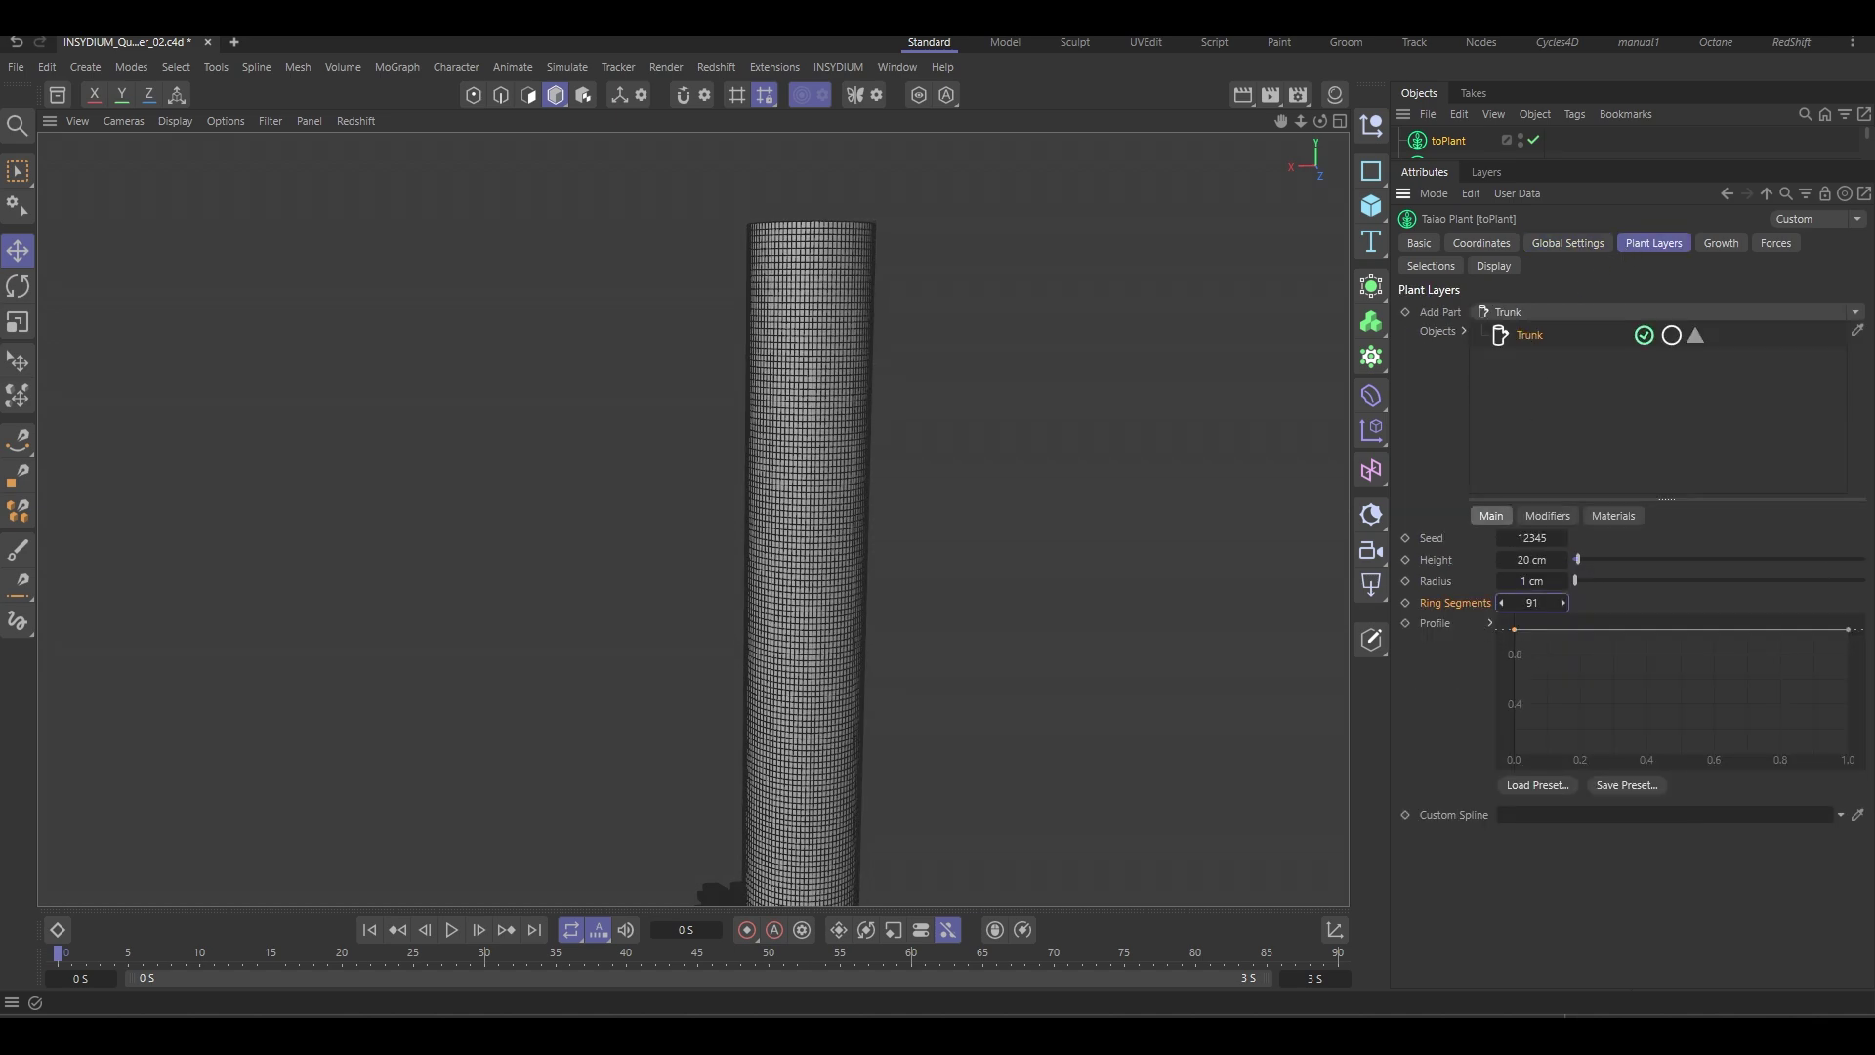
pyautogui.moveTo(817, 478)
pyautogui.keyDown('alt'); pyautogui.mouseDown(button='right')
pyautogui.moveTo(881, 455)
pyautogui.moveTo(811, 496)
pyautogui.mouseUp(button='right'); pyautogui.keyUp('alt')
pyautogui.keyDown('alt'); pyautogui.moveTo(853, 502); pyautogui.dragTo(845, 449, button='middle'); pyautogui.keyUp('alt')
pyautogui.scroll(1, 846, 450)
# Load a trunk profile preset with evenly spaced notches and return the viewport to shading without mesh lines.
pyautogui.click(1541, 787)
pyautogui.click(1613, 834)
pyautogui.scroll(-5, 954, 601)
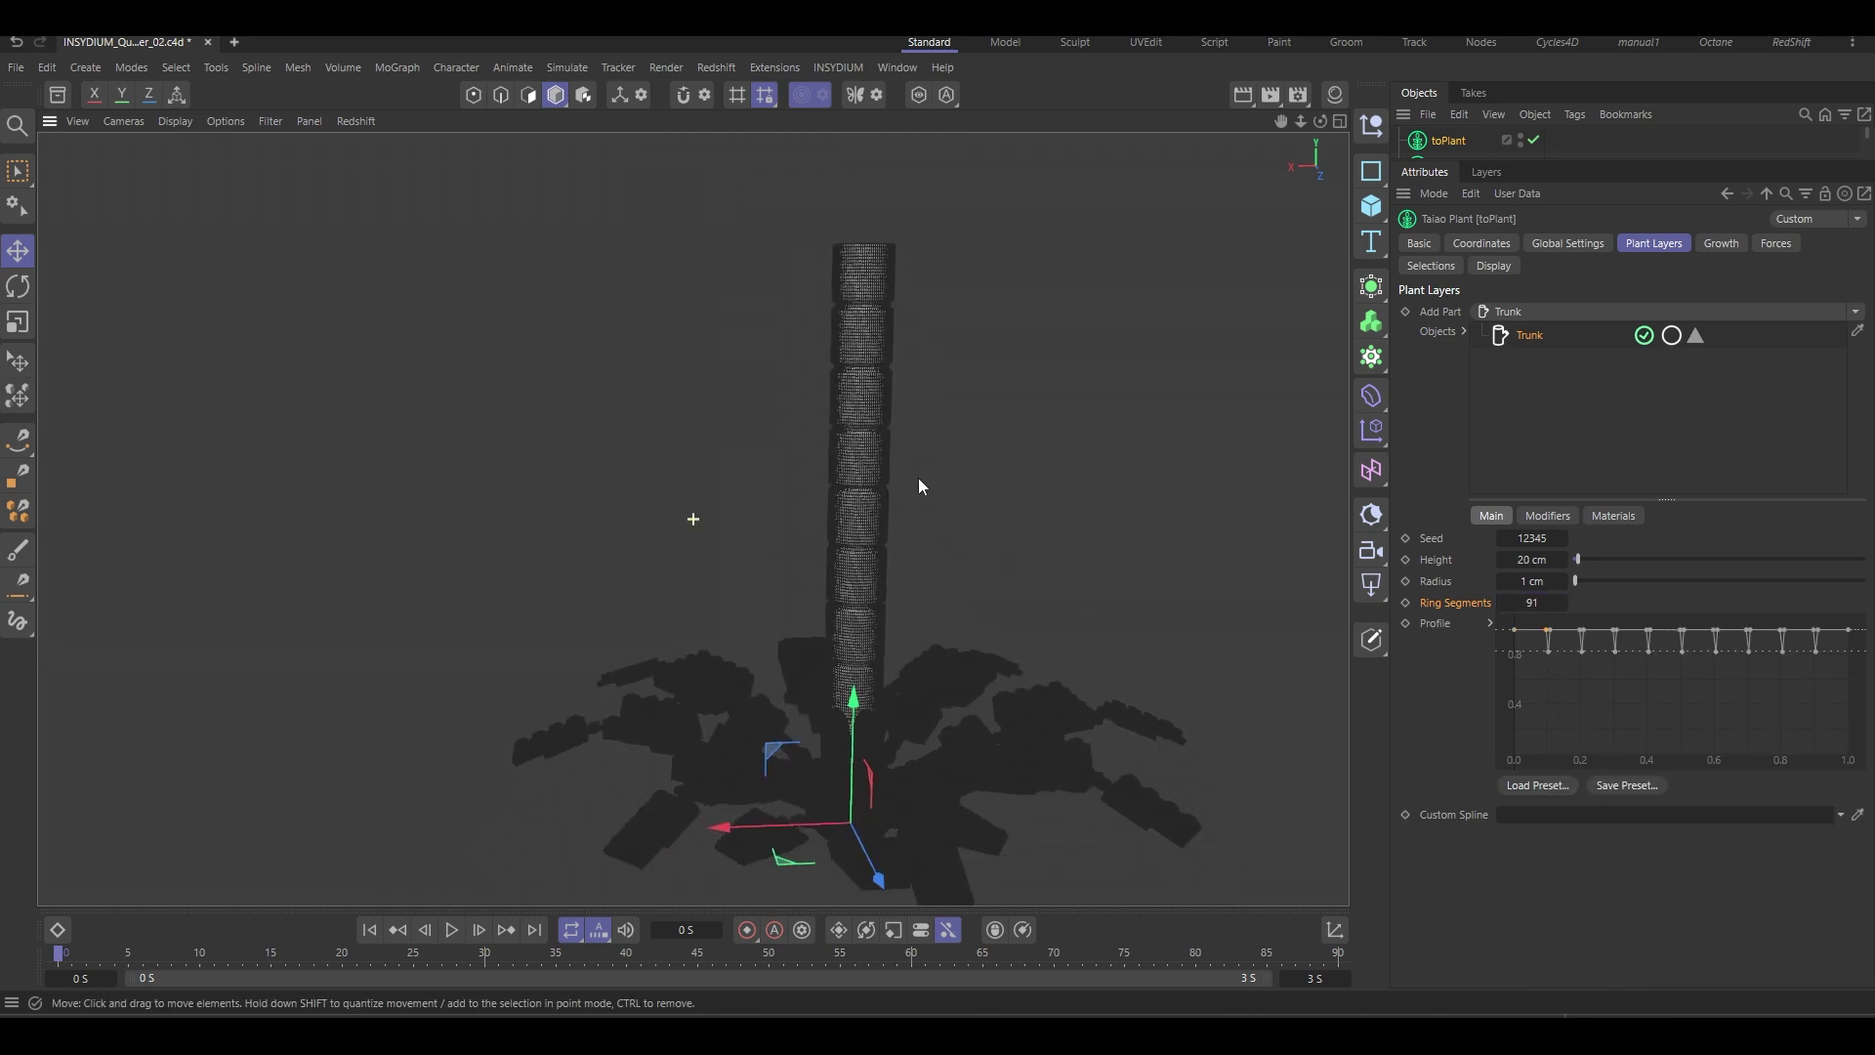
pyautogui.press('n')
pyautogui.press('a')
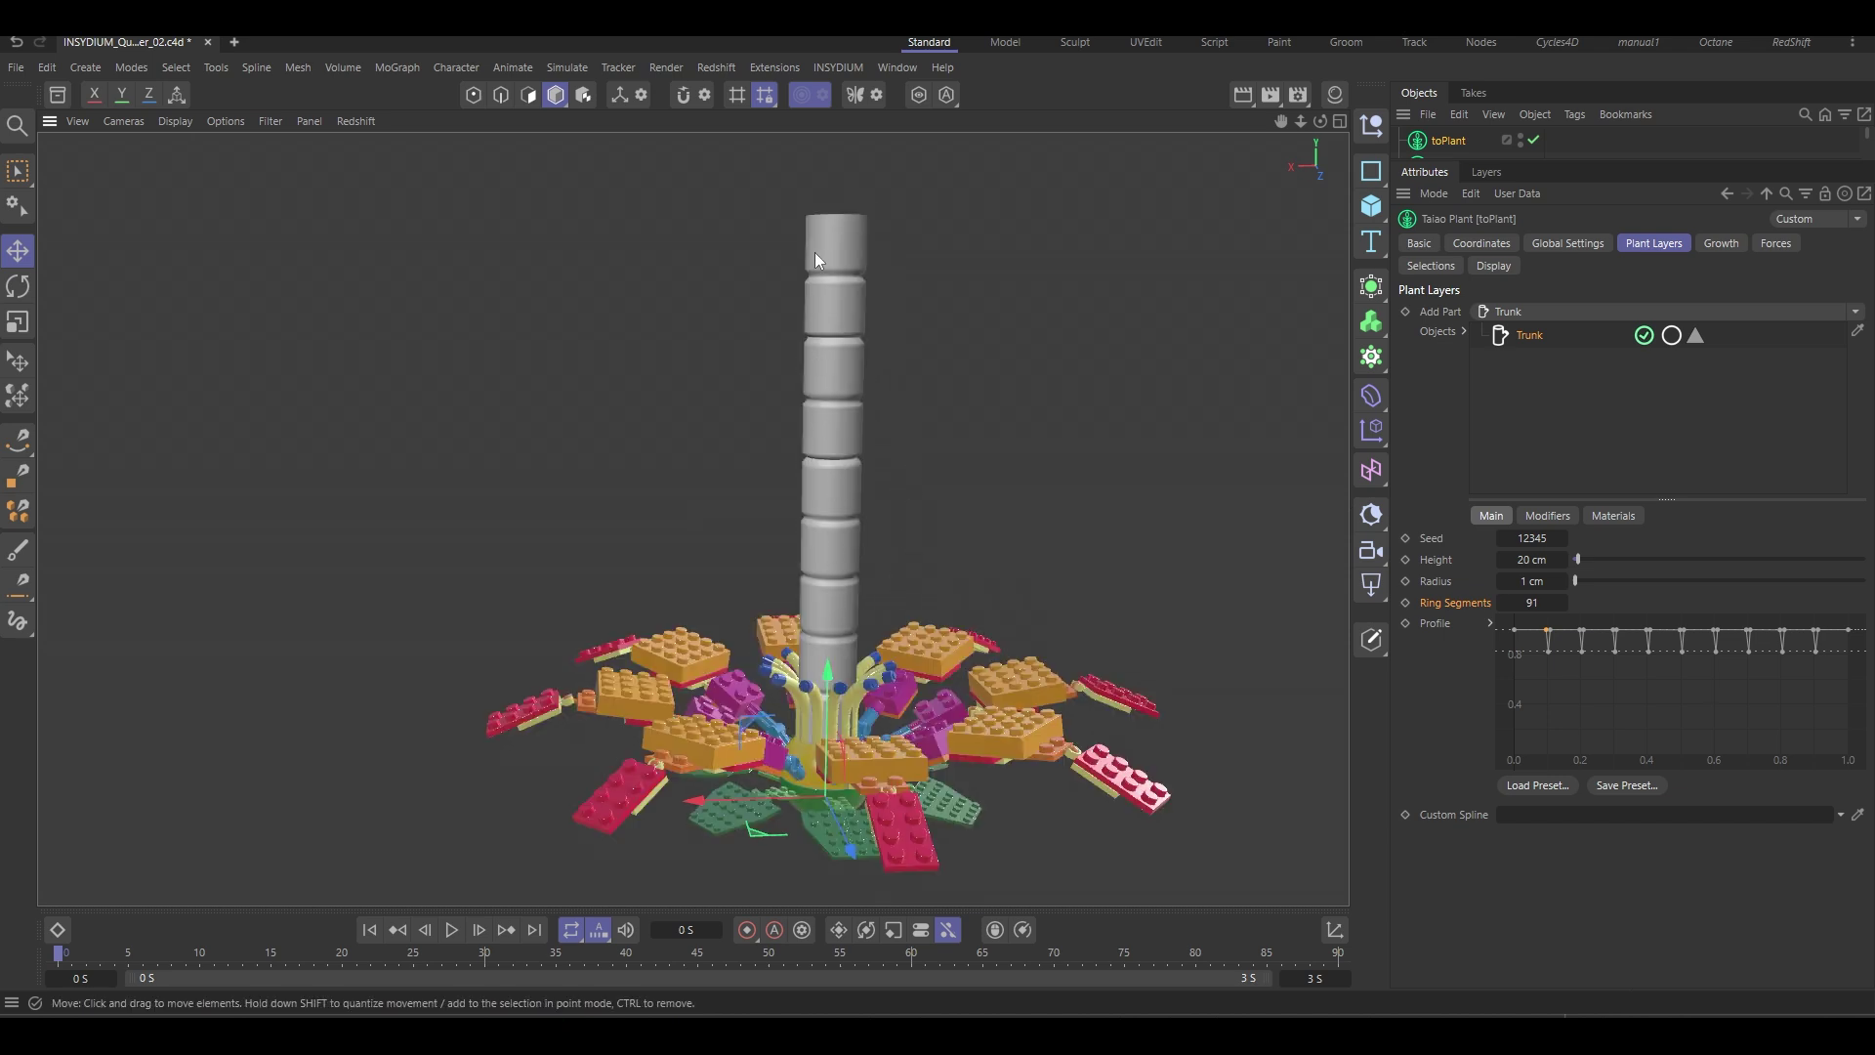
pyautogui.keyDown('alt'); pyautogui.moveTo(993, 508); pyautogui.dragTo(972, 509, button='middle'); pyautogui.keyUp('alt')
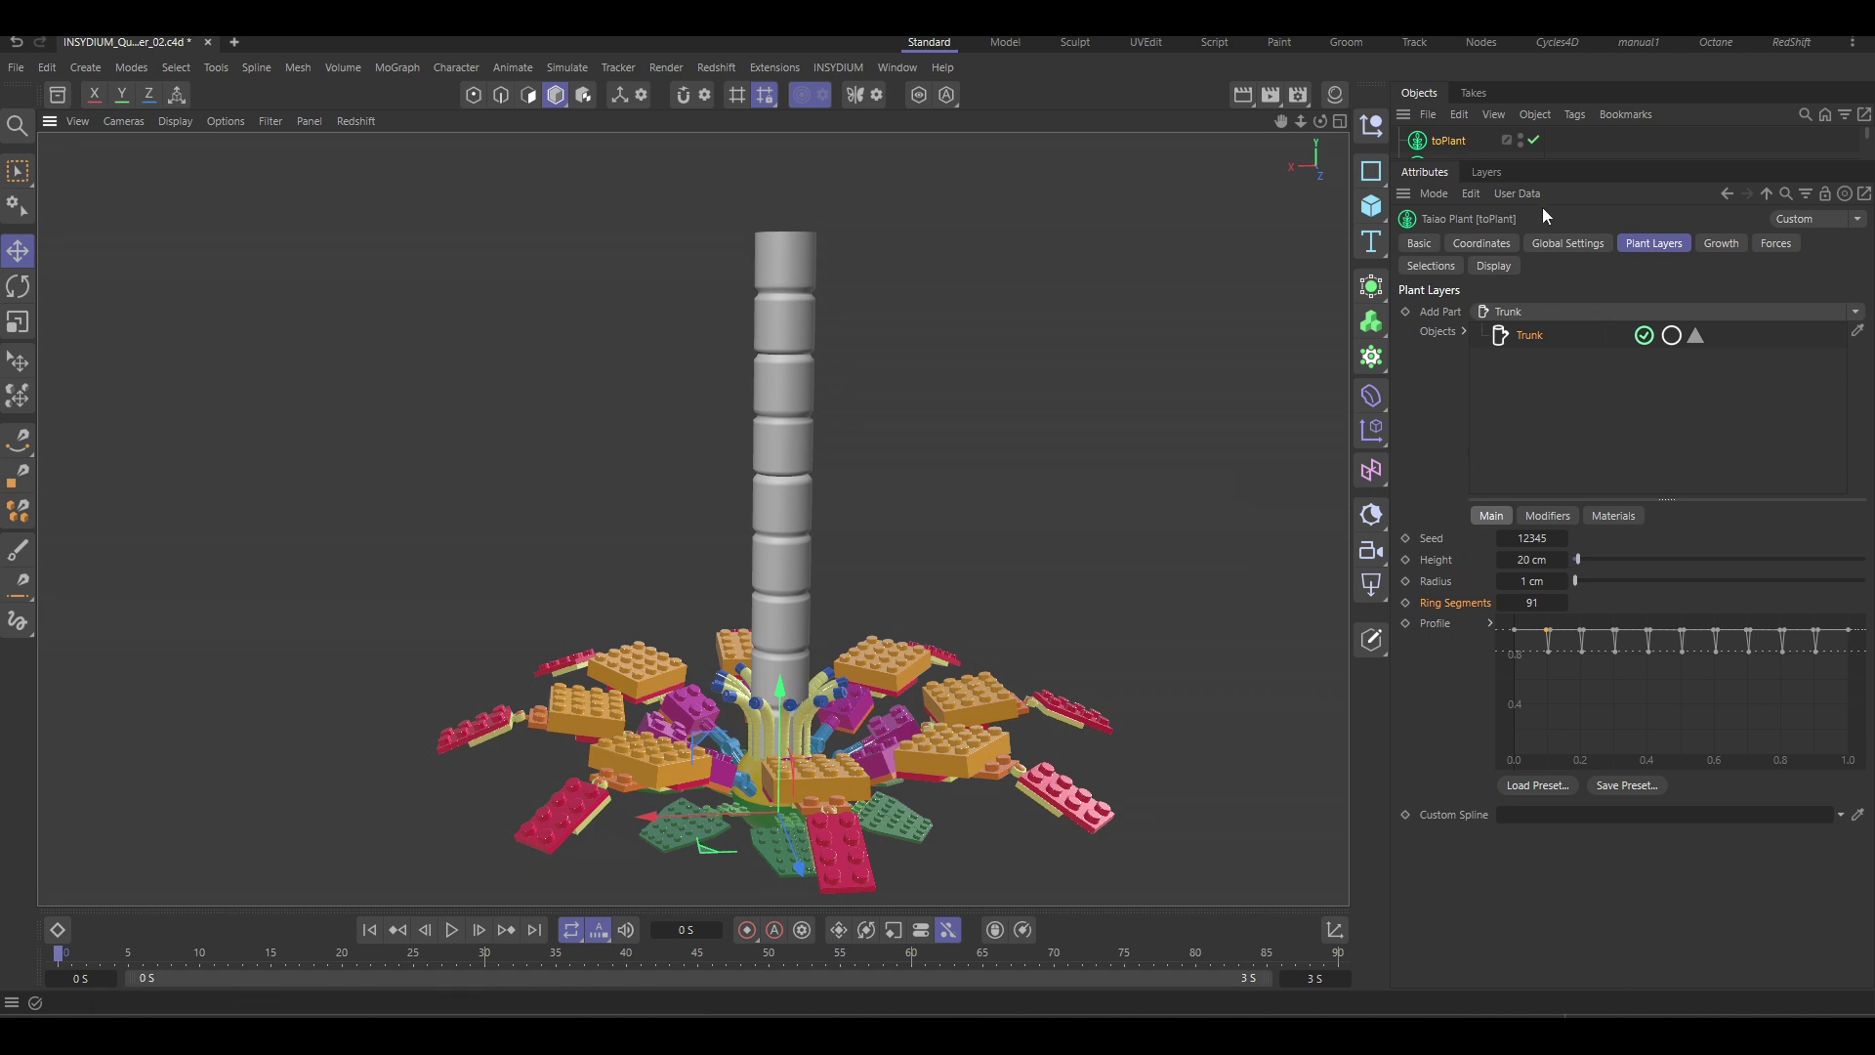
# Add a Custom Object part under the Trunk and assign toFlower to it so the flower sits on the stem.
pyautogui.moveTo(1551, 157); pyautogui.dragTo(1626, 290)
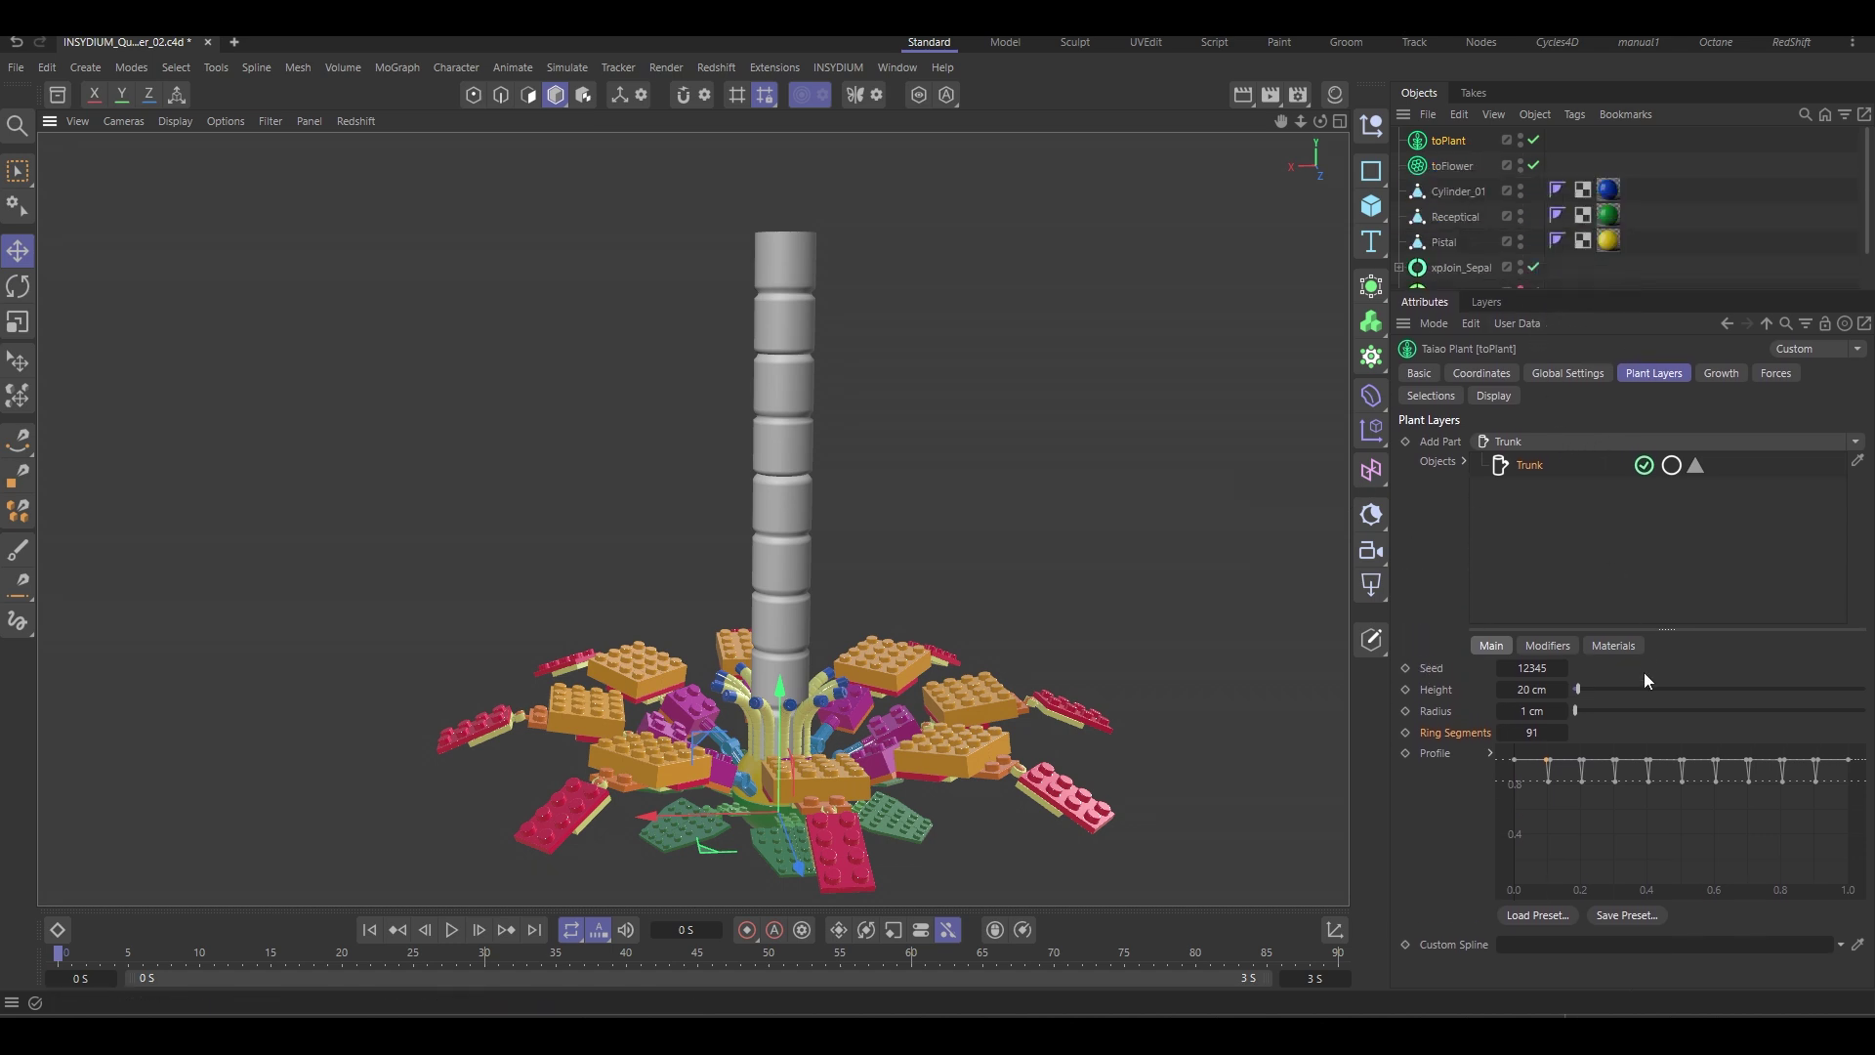
pyautogui.moveTo(1666, 629); pyautogui.dragTo(1664, 585)
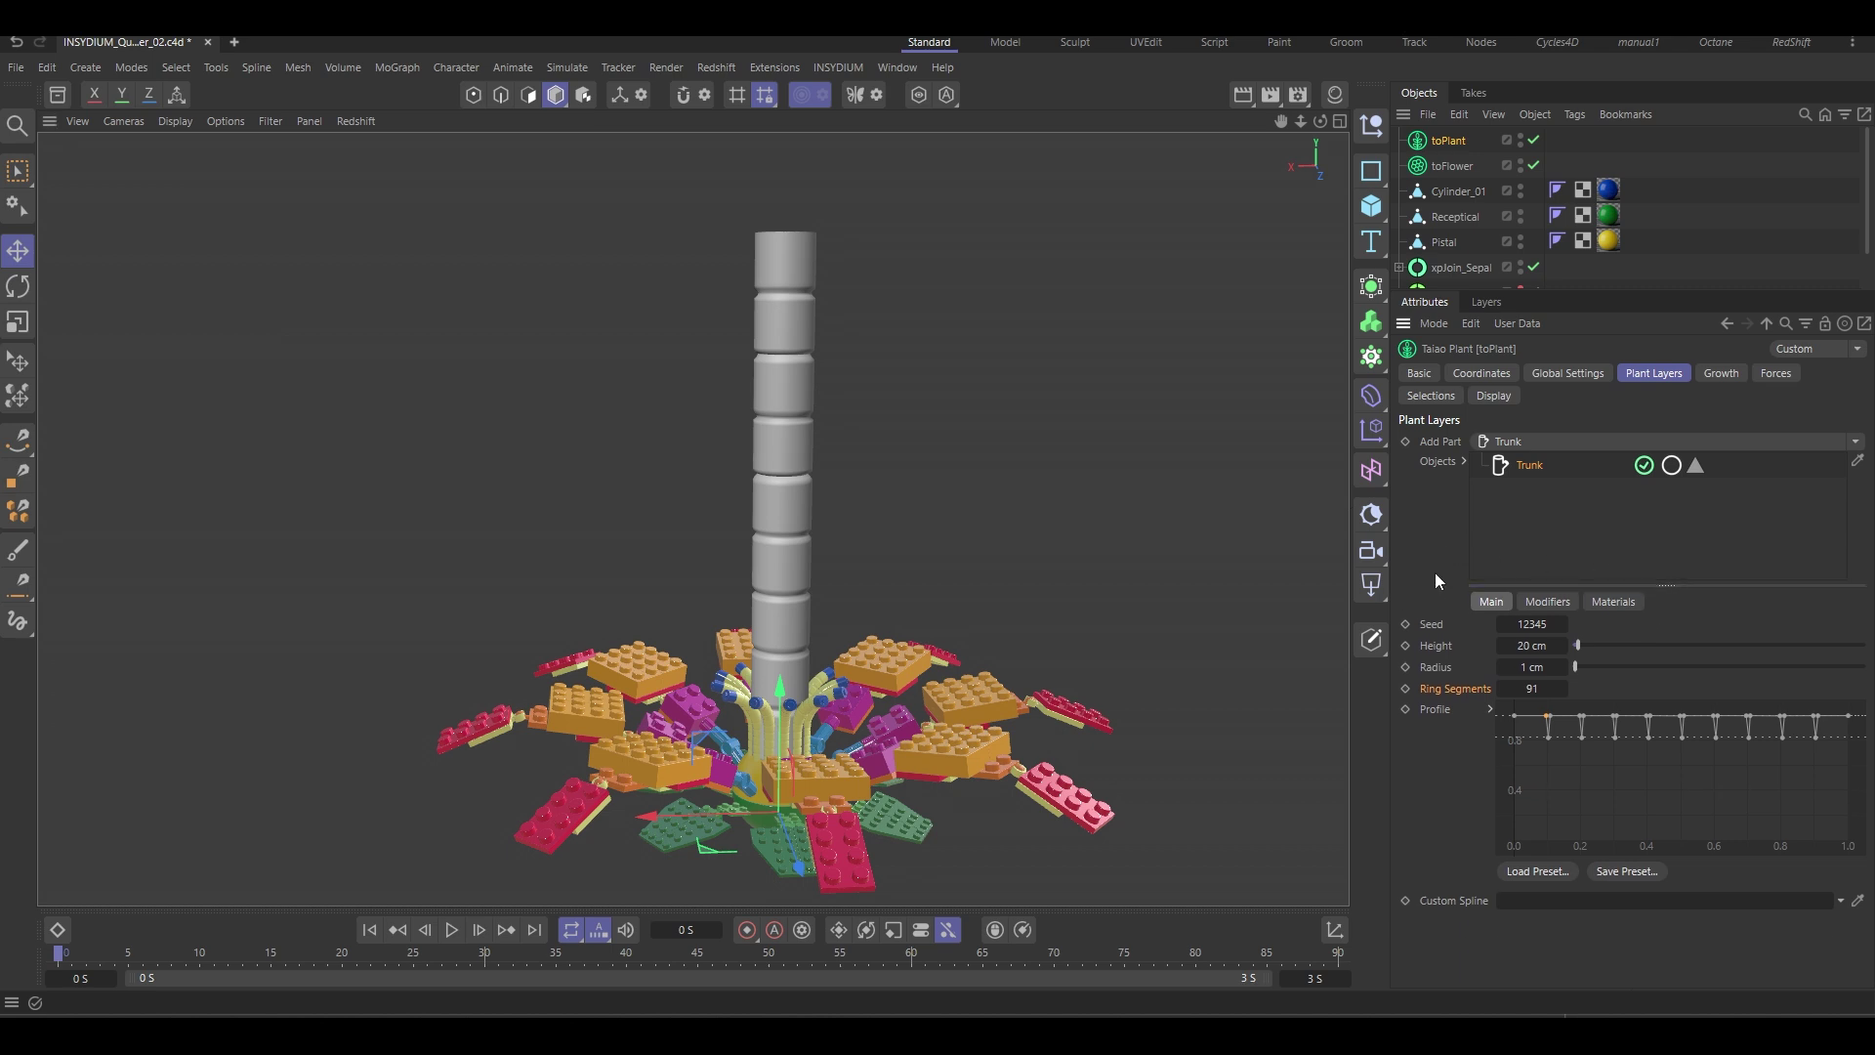
pyautogui.click(1563, 442)
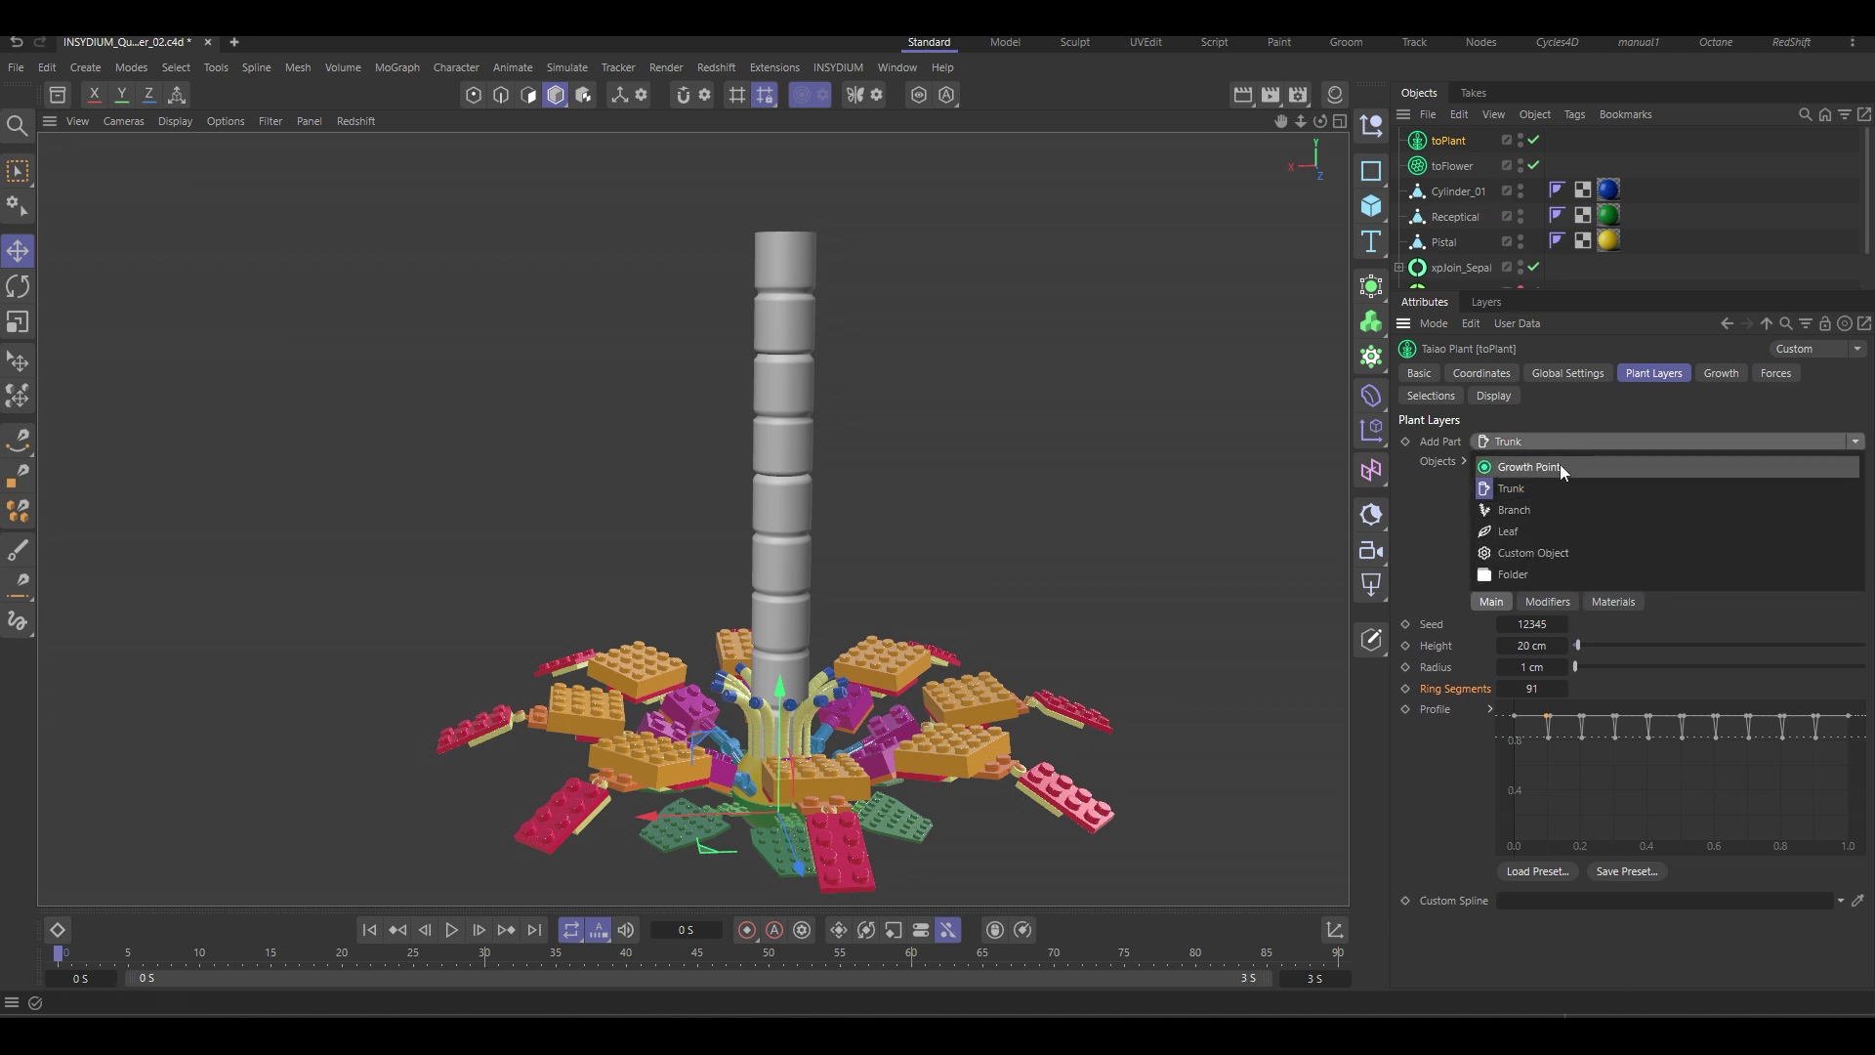
pyautogui.click(1555, 555)
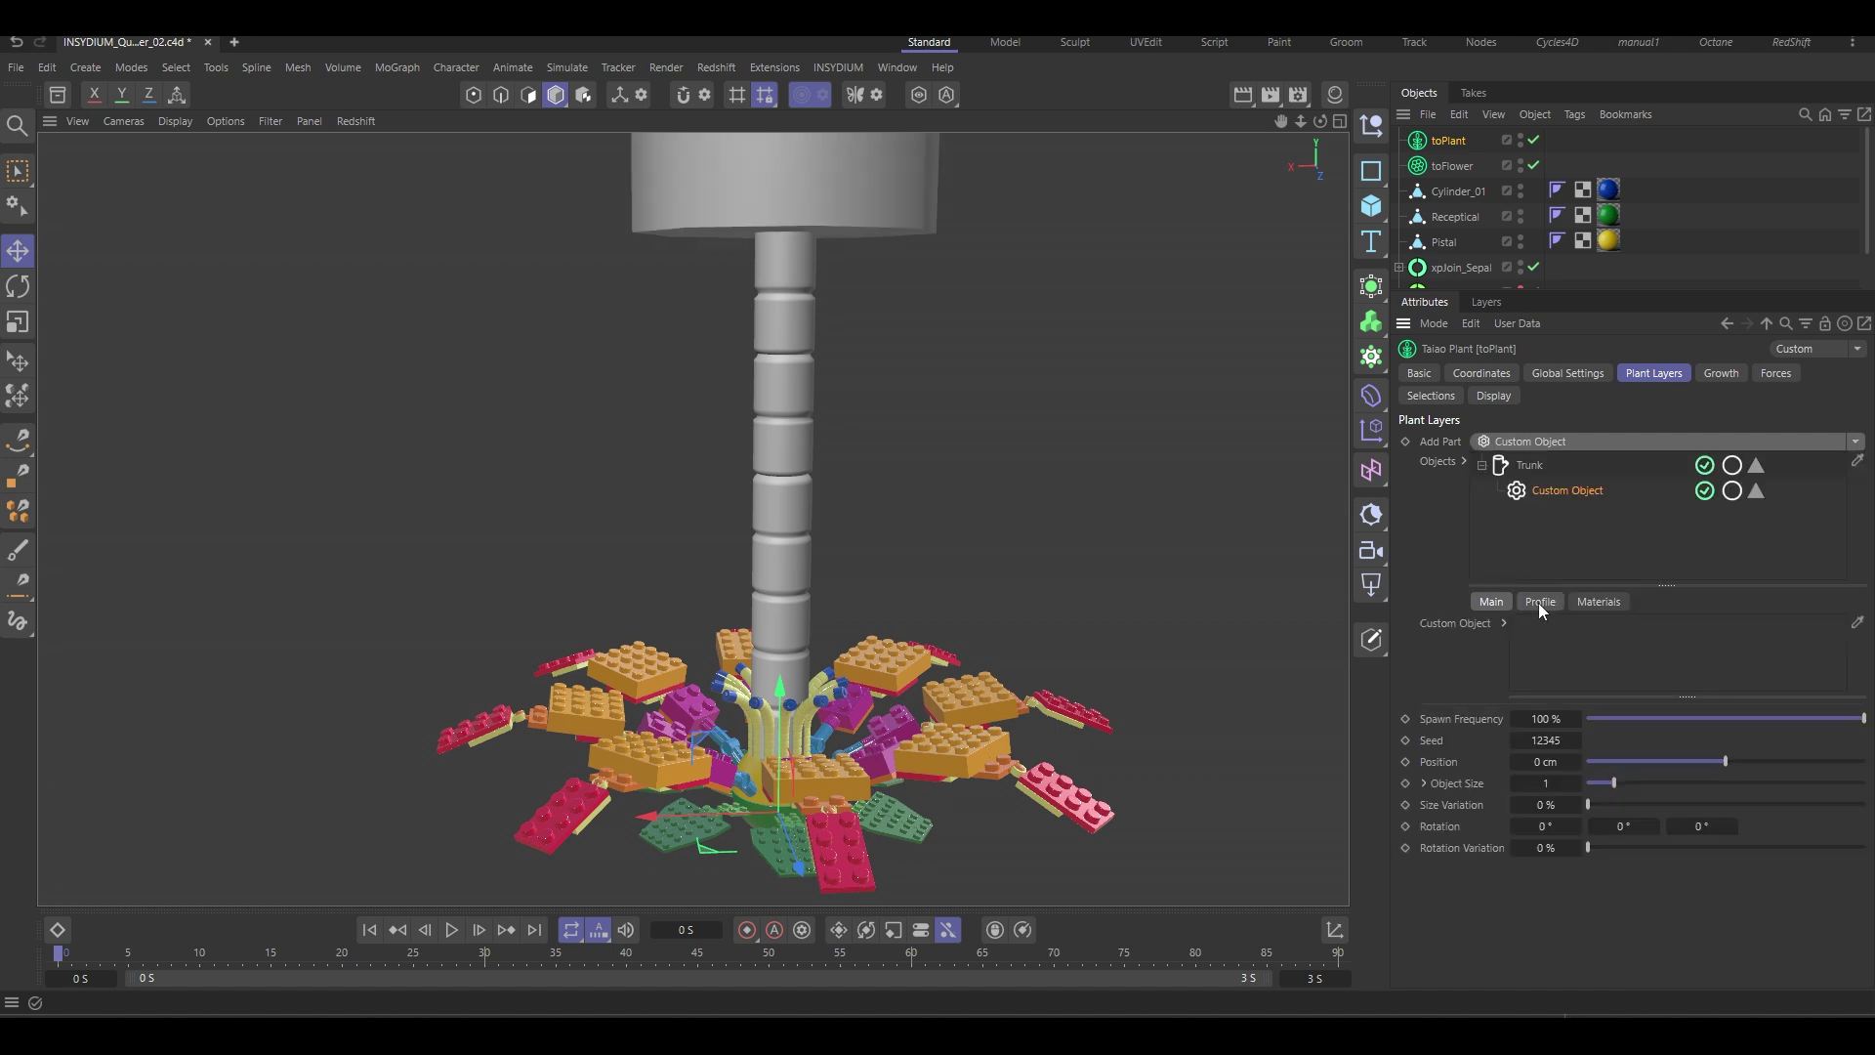
pyautogui.moveTo(1467, 166); pyautogui.dragTo(1548, 652)
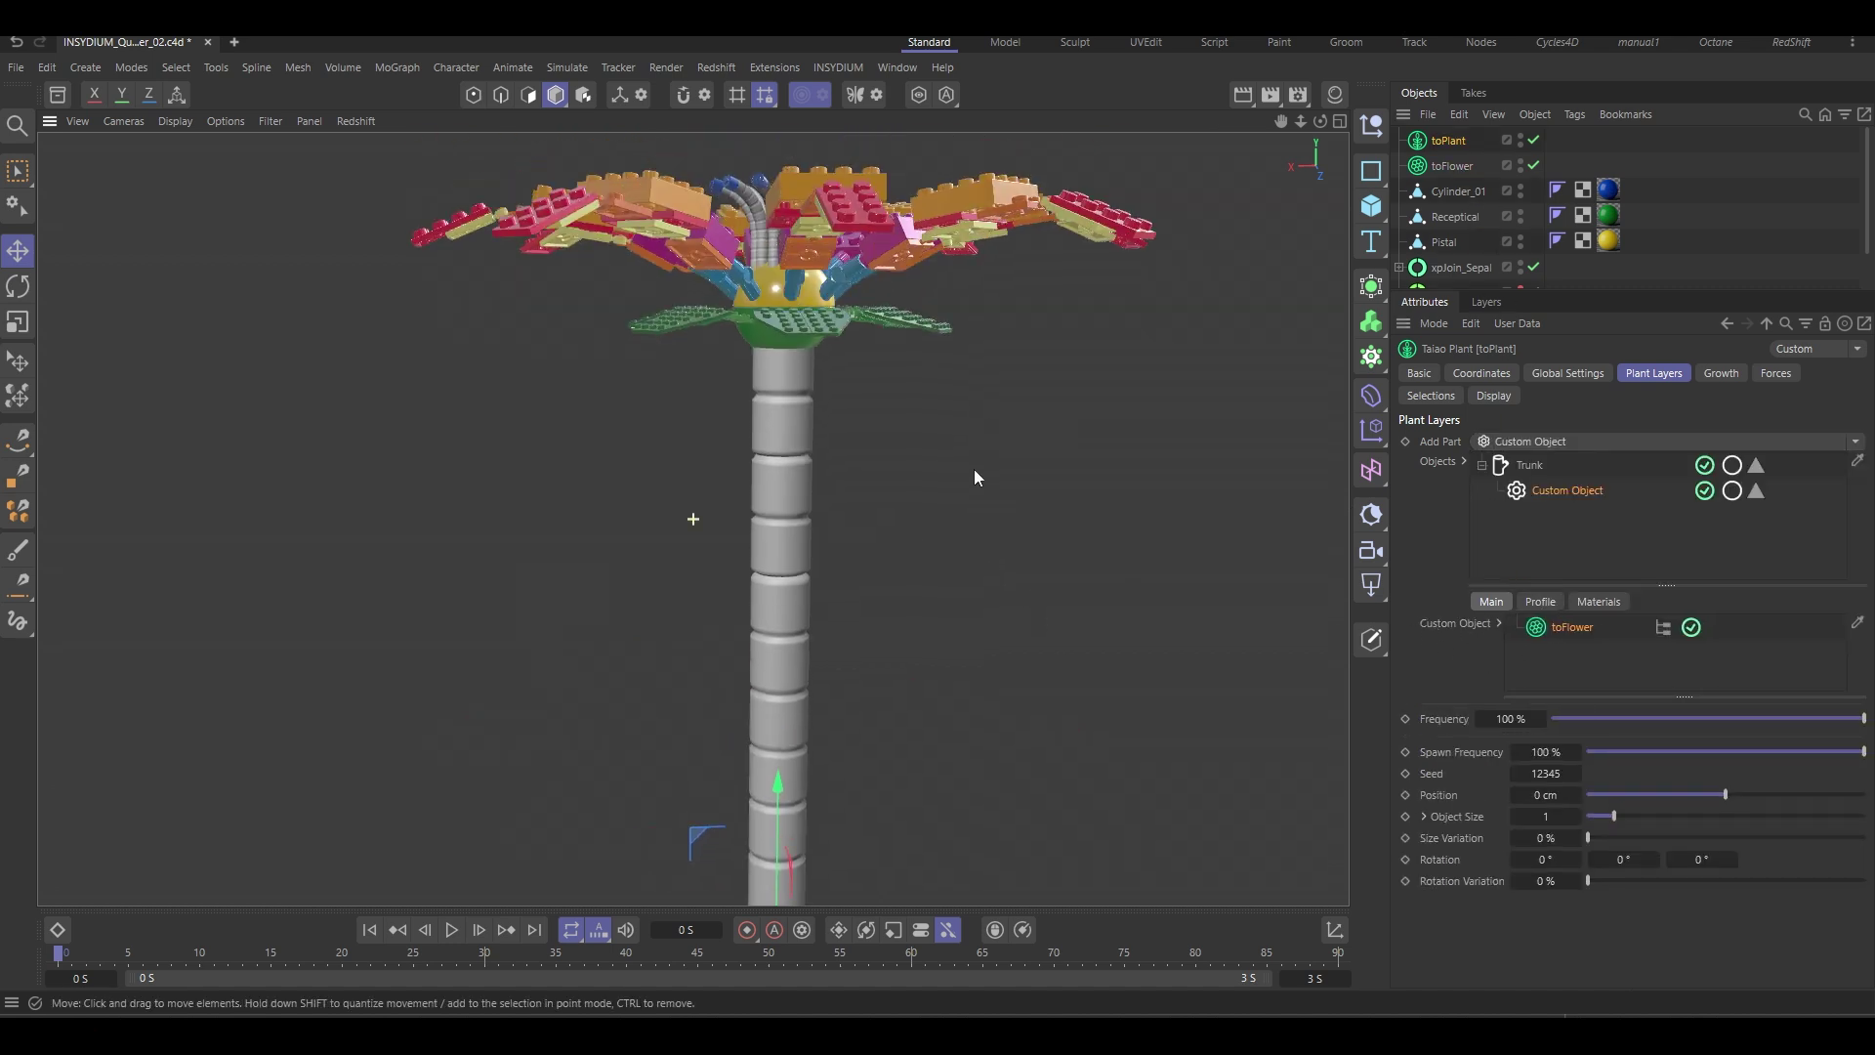
pyautogui.keyDown('alt'); pyautogui.moveTo(1000, 448); pyautogui.dragTo(1002, 496, button='middle'); pyautogui.keyUp('alt')
pyautogui.keyDown('alt'); pyautogui.moveTo(1002, 496); pyautogui.dragTo(894, 459); pyautogui.keyUp('alt')
pyautogui.keyDown('alt'); pyautogui.moveTo(779, 281); pyautogui.dragTo(793, 280, button='right'); pyautogui.keyUp('alt')
pyautogui.scroll(3, 805, 276)
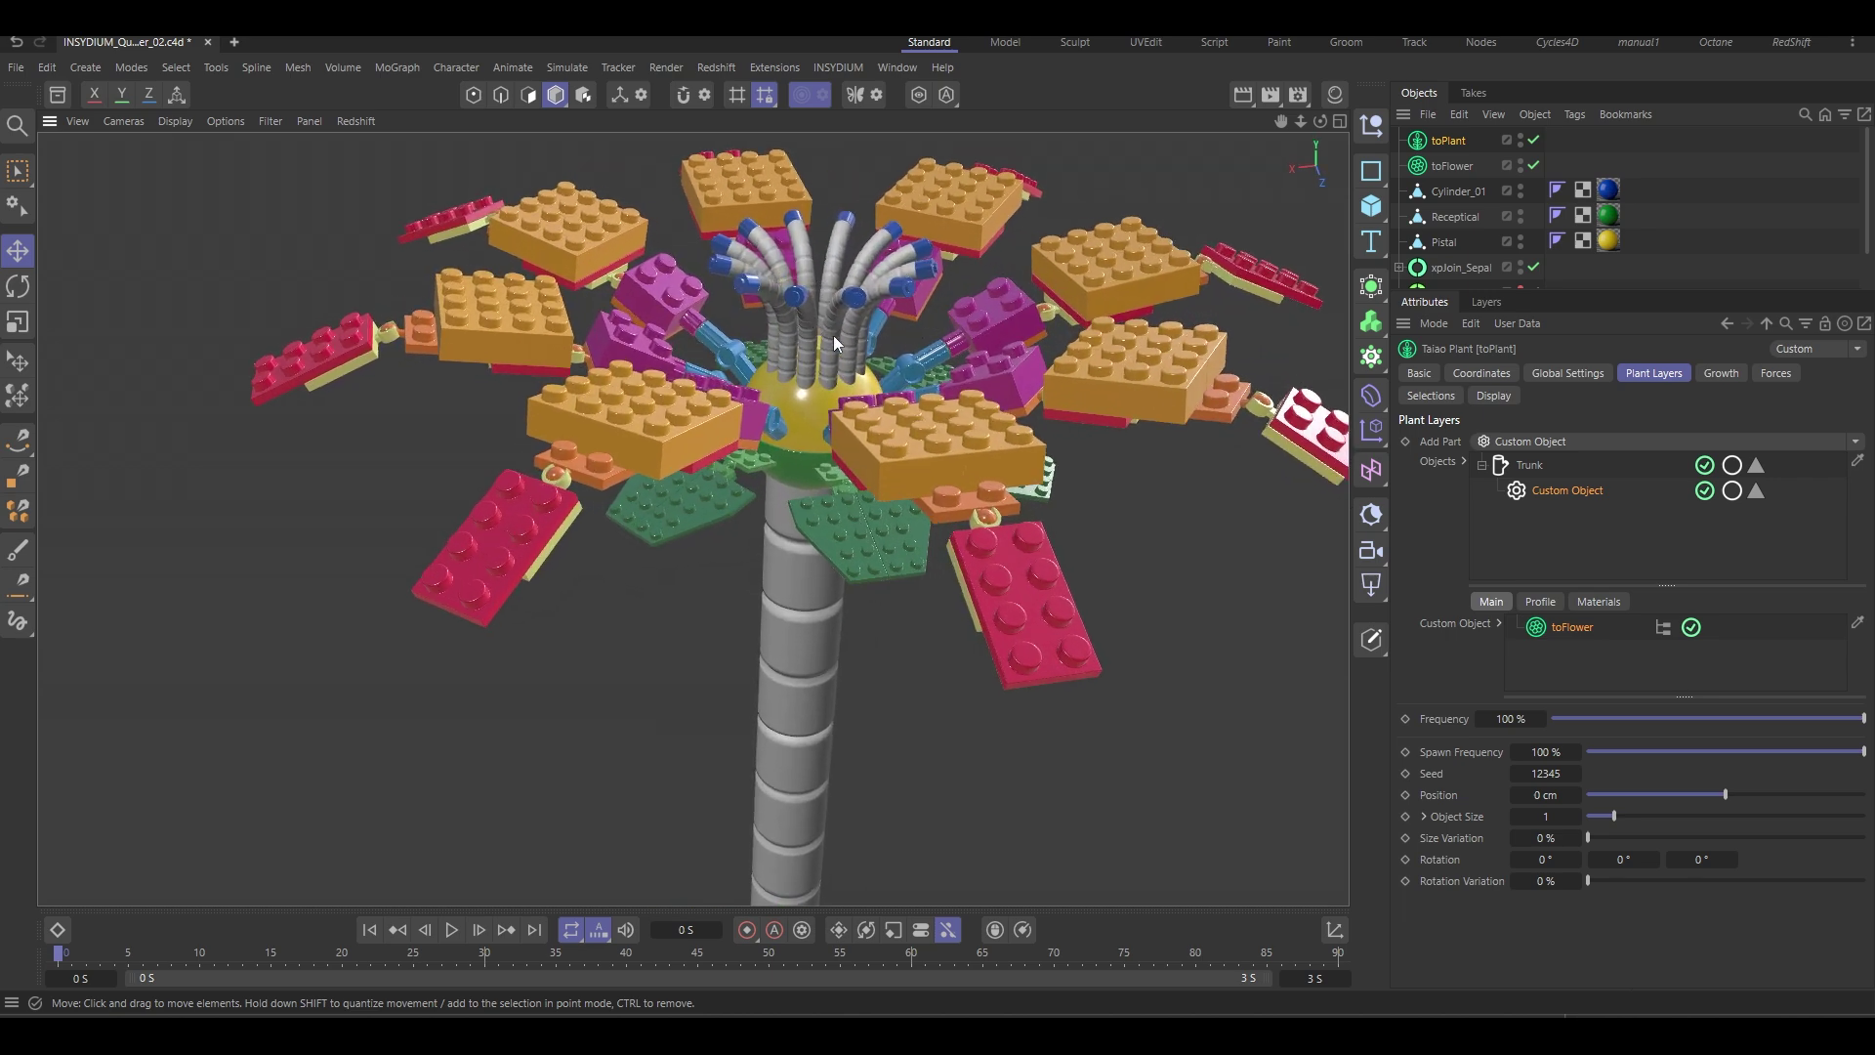
# Apply the Yellow 2 material to the toPlant object and assign Green 1 to its Trunk layer.
pyautogui.click(1334, 96)
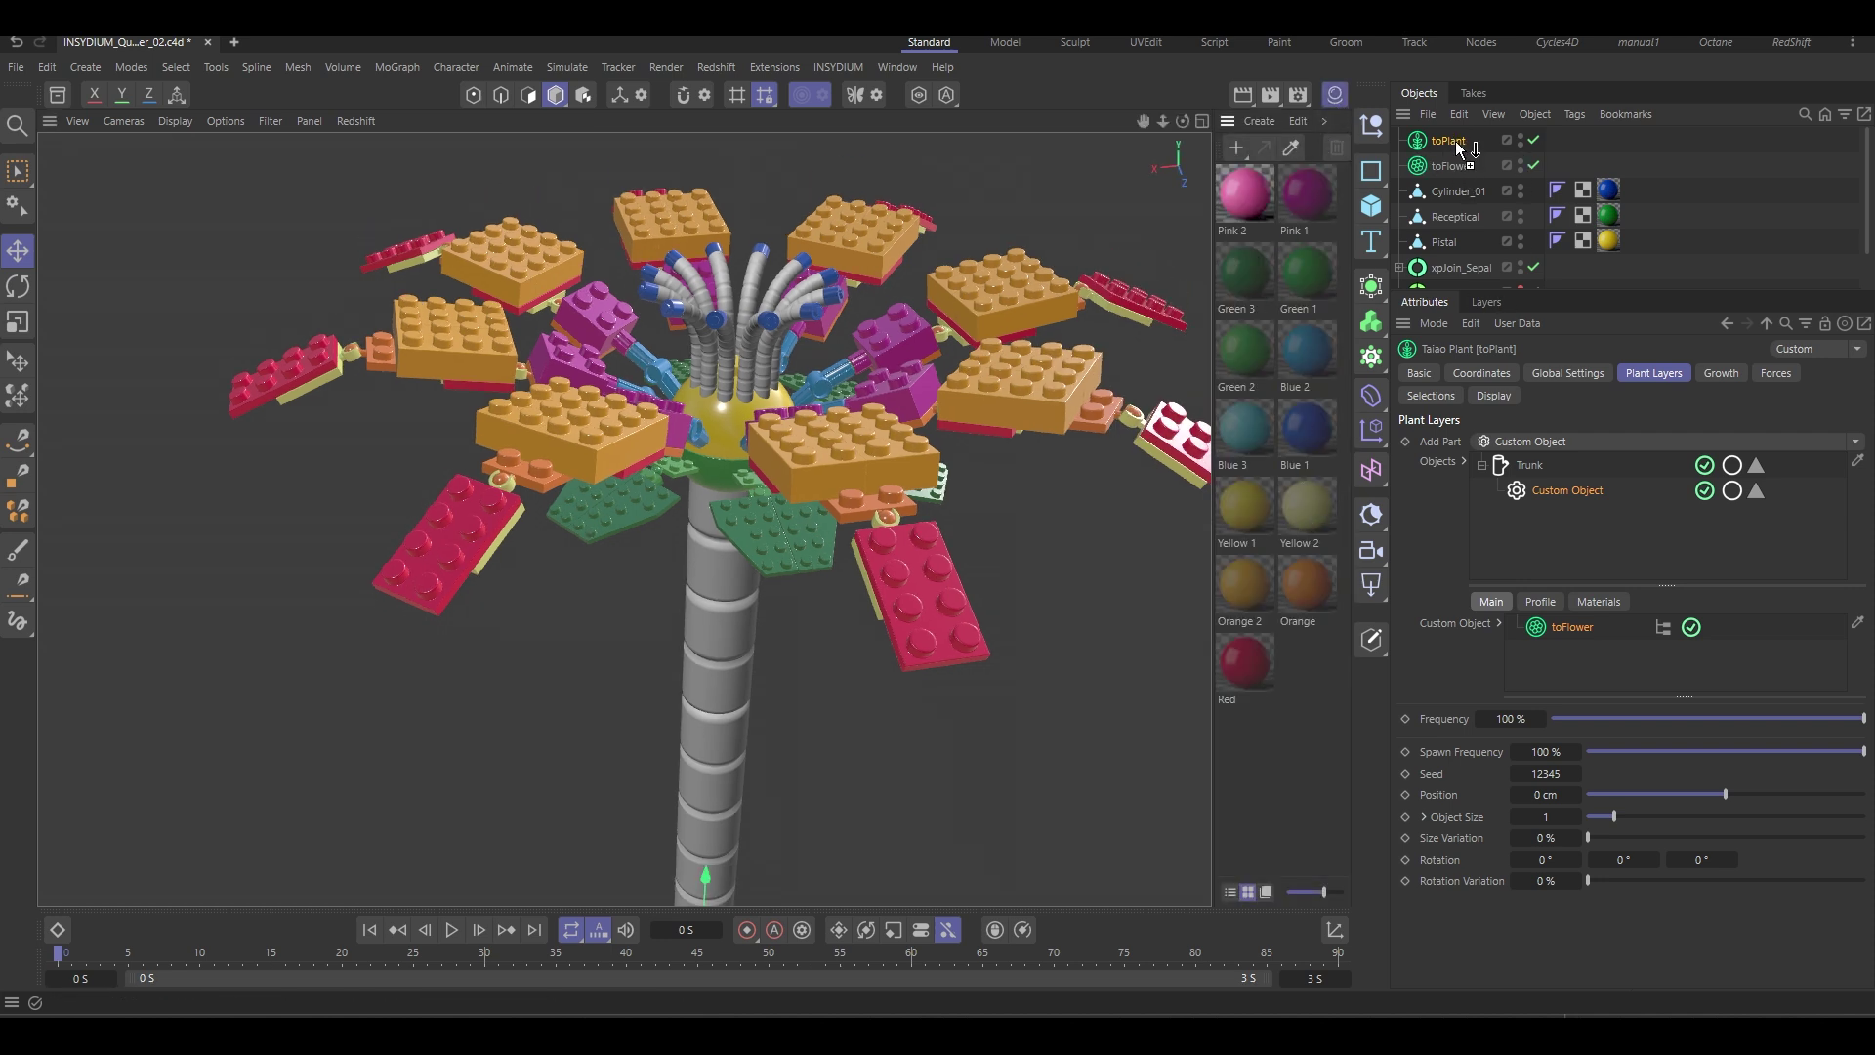
pyautogui.moveTo(1455, 140); pyautogui.dragTo(1456, 143)
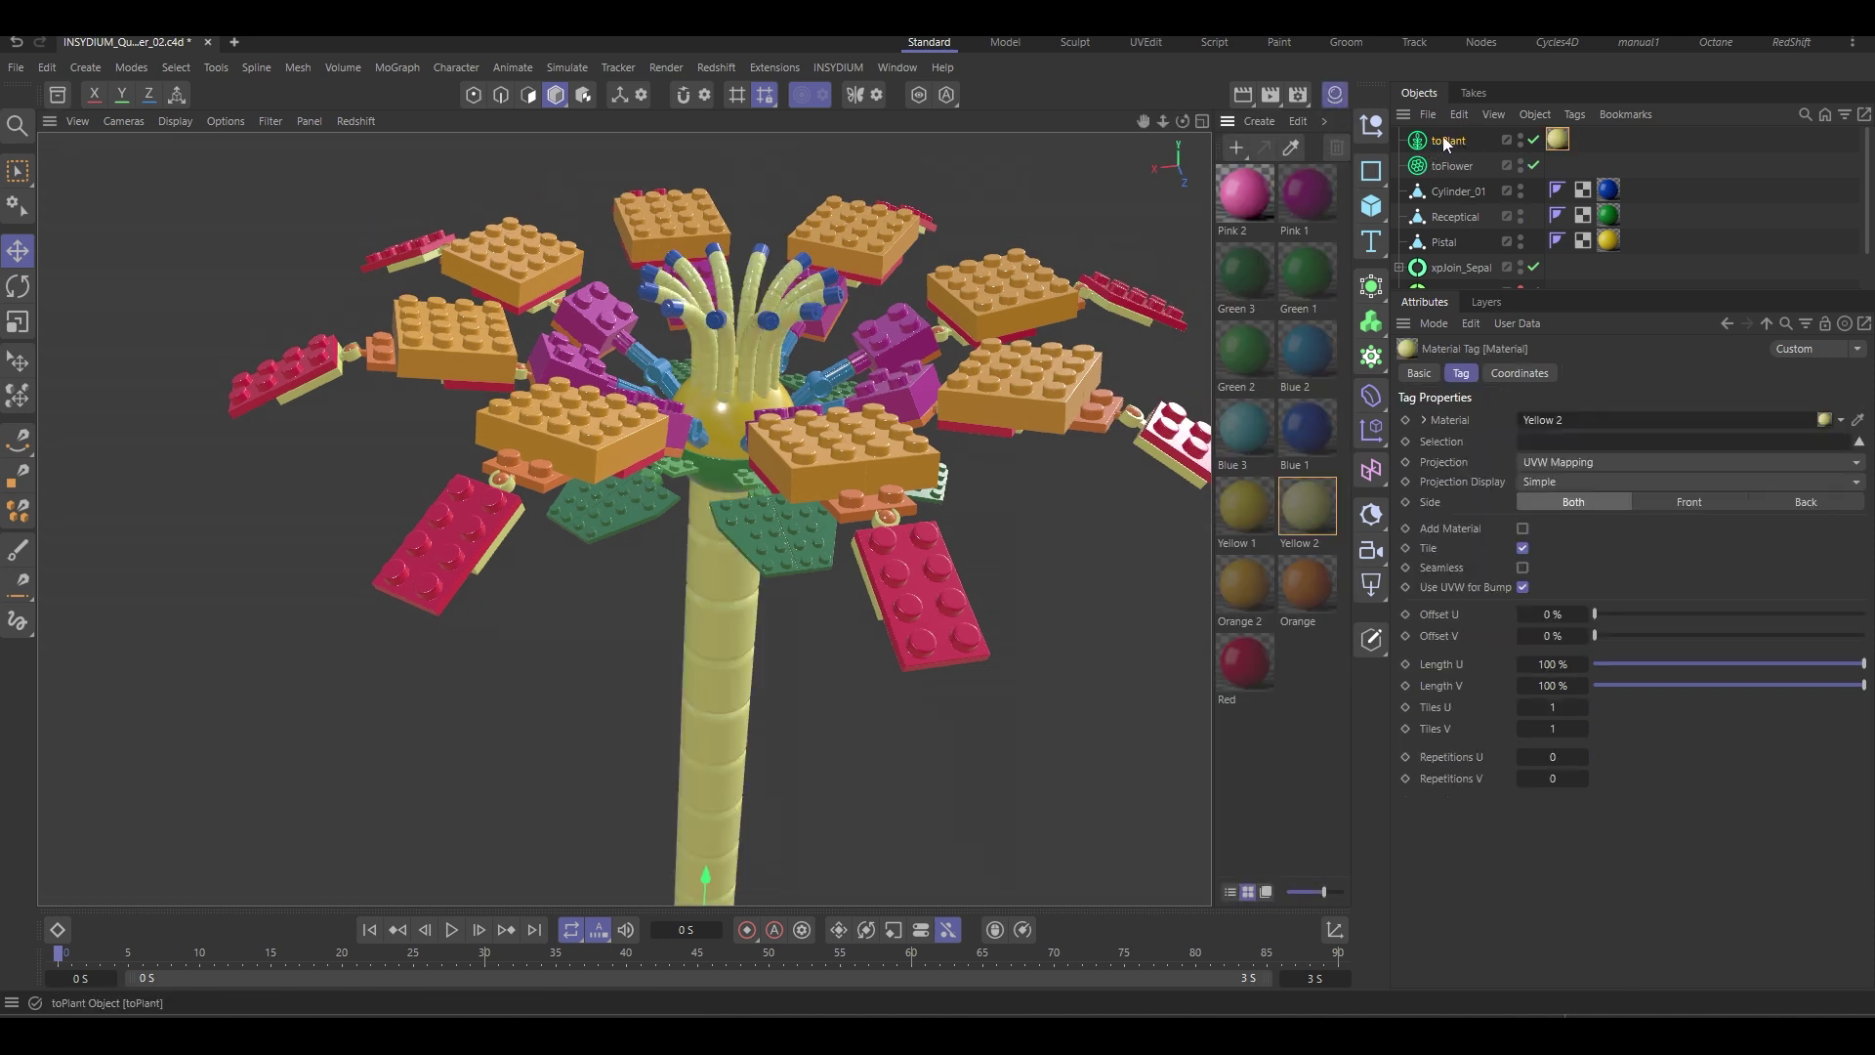
pyautogui.click(1447, 142)
pyautogui.click(1529, 467)
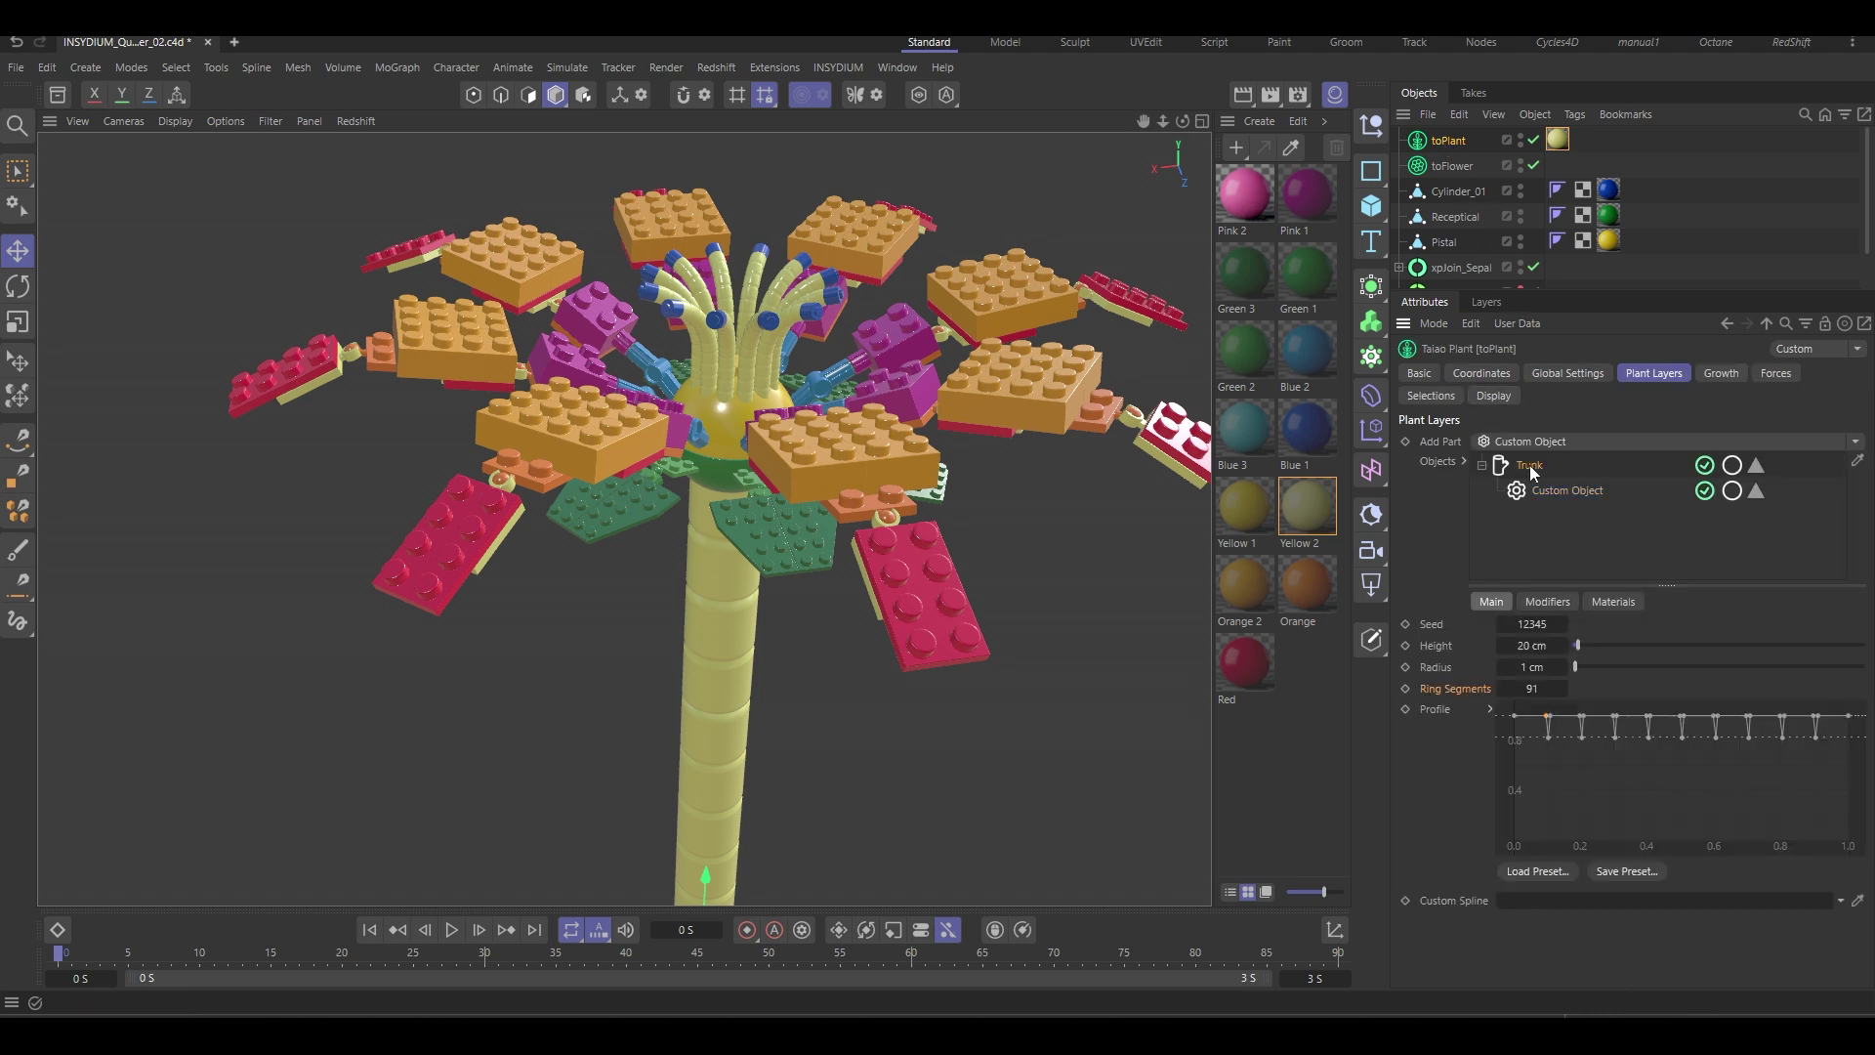
pyautogui.click(1631, 602)
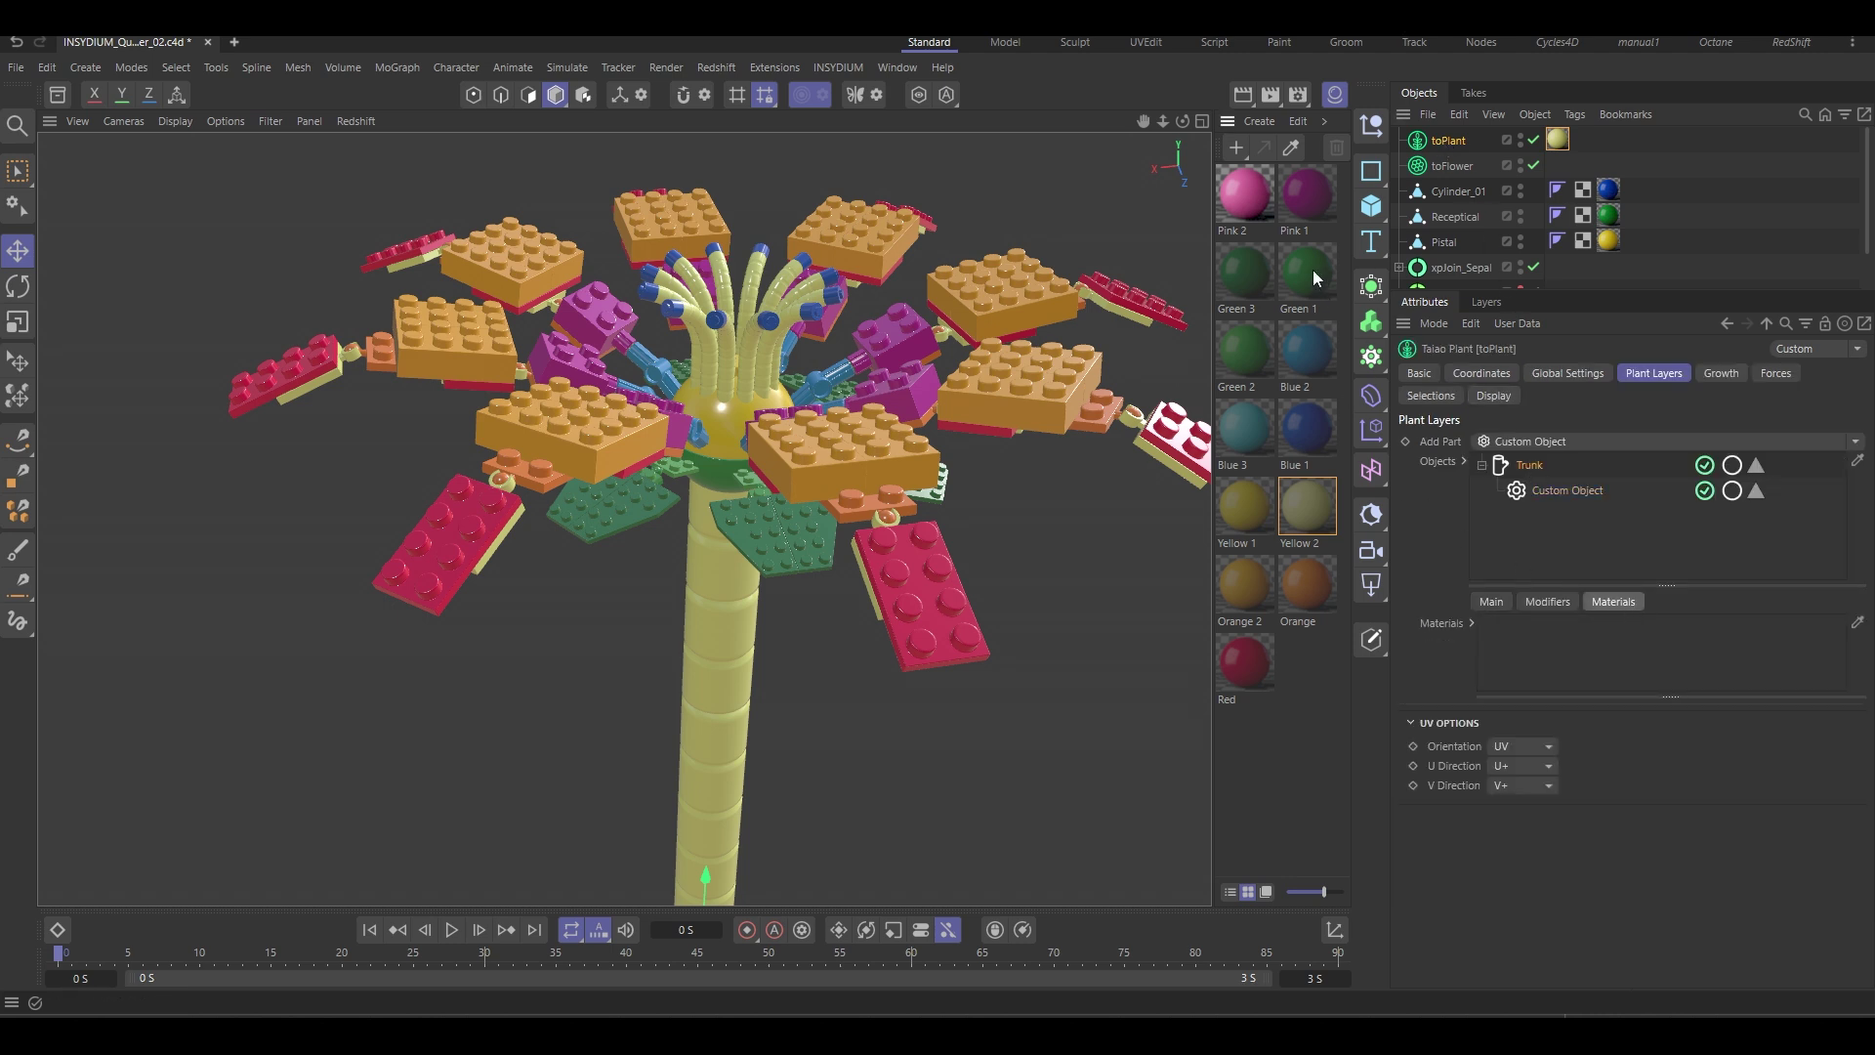
pyautogui.moveTo(1532, 660); pyautogui.dragTo(1531, 660)
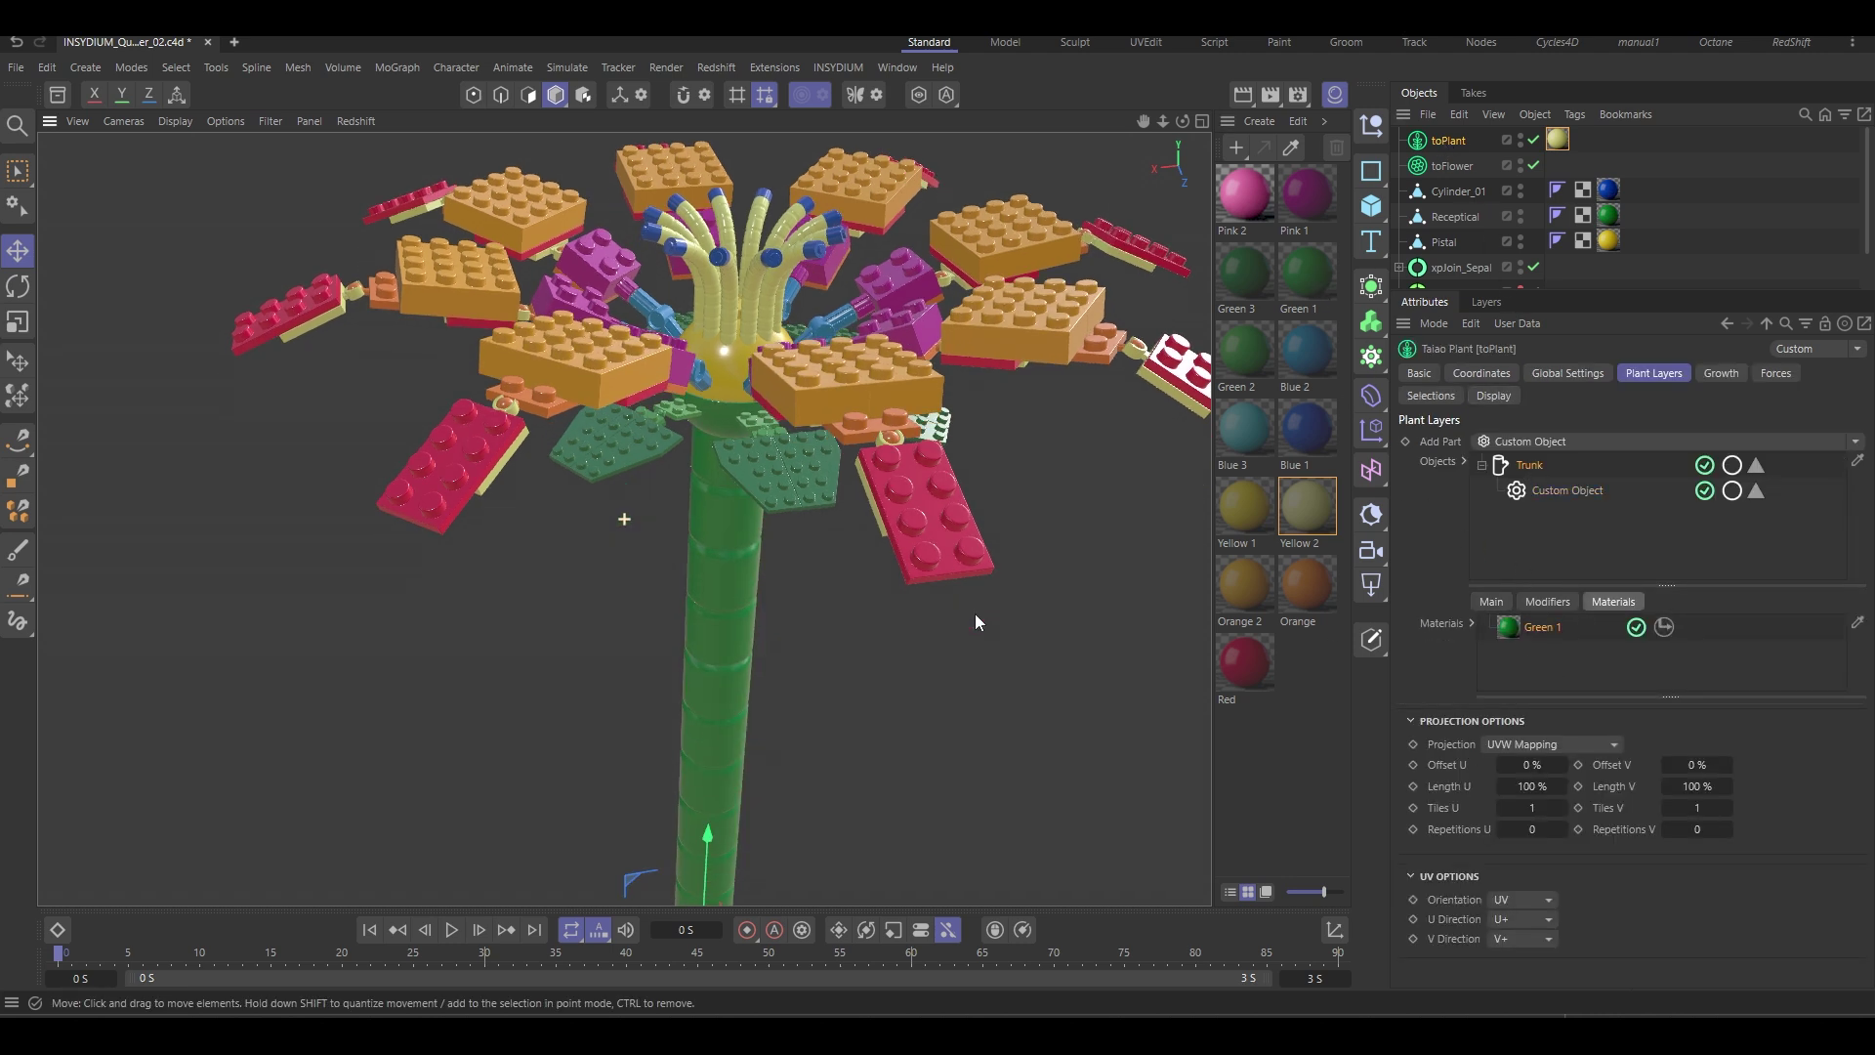
pyautogui.scroll(-6, 788, 517)
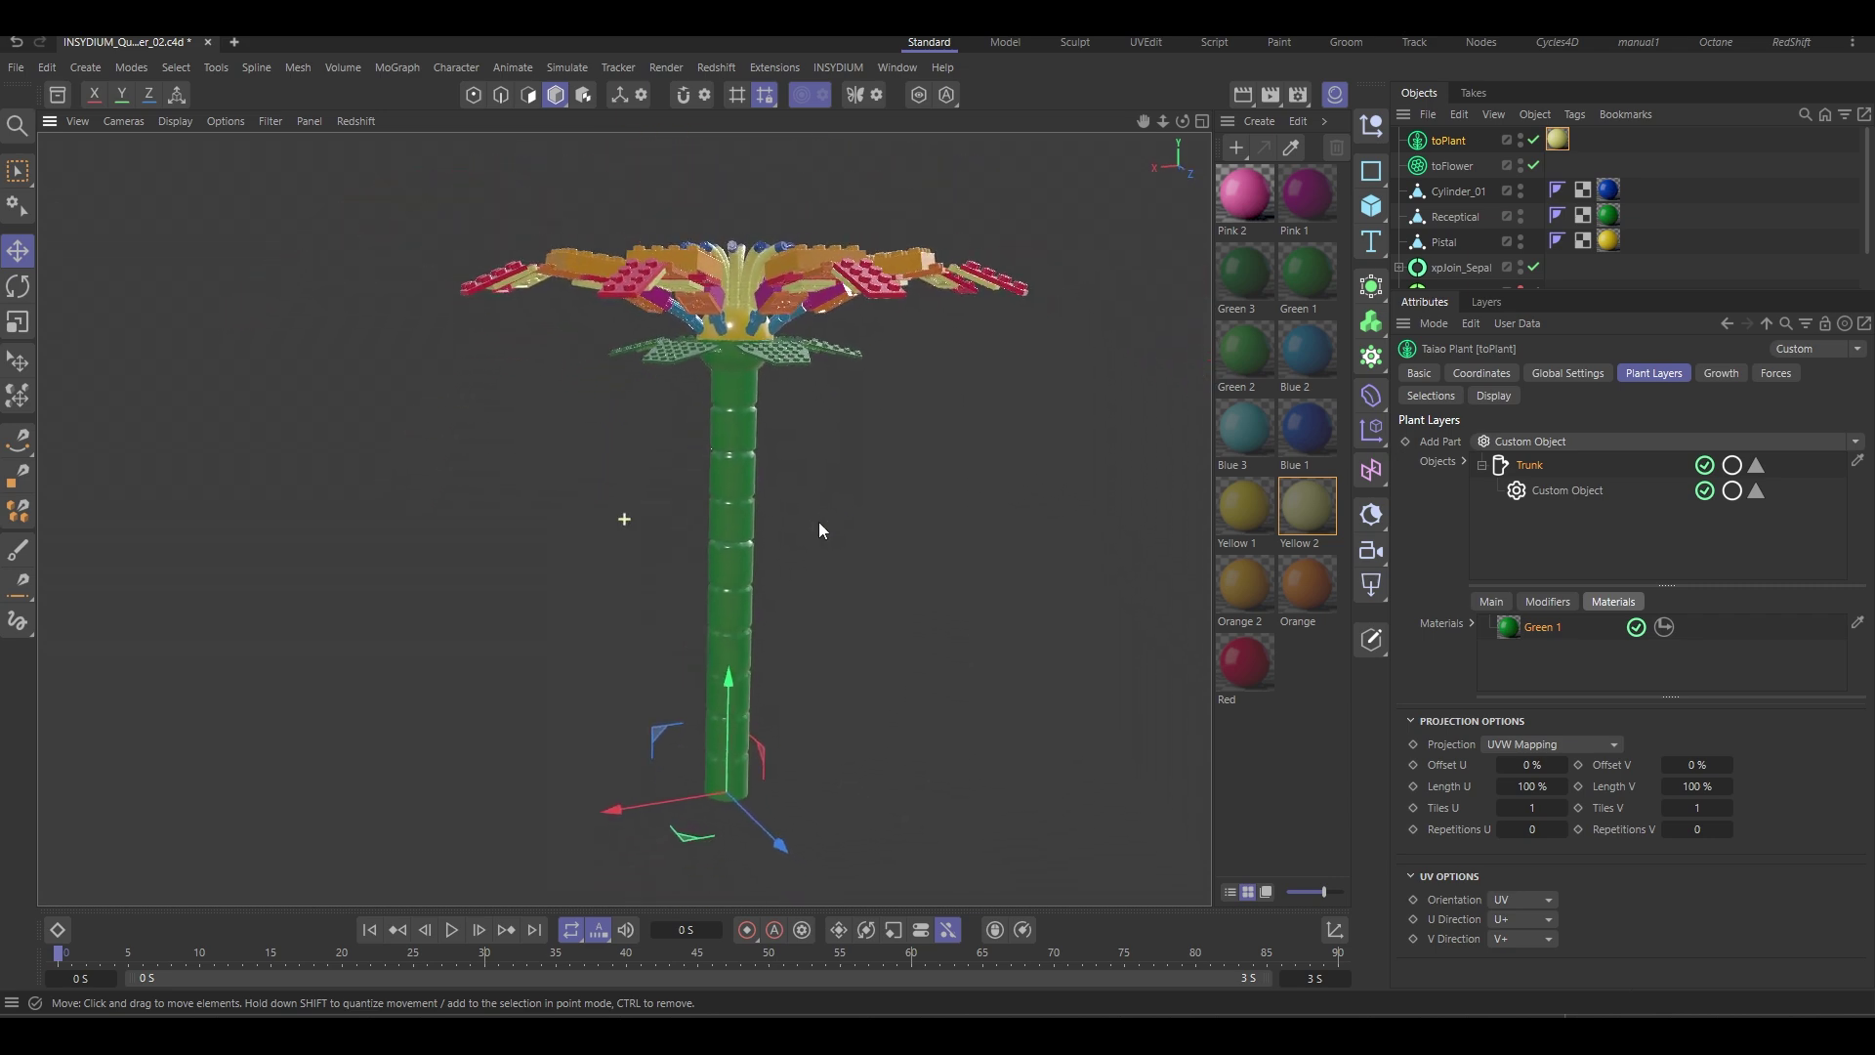
# Add a Leaf part under the Trunk and set its geometry mode to Custom.
pyautogui.click(1525, 446)
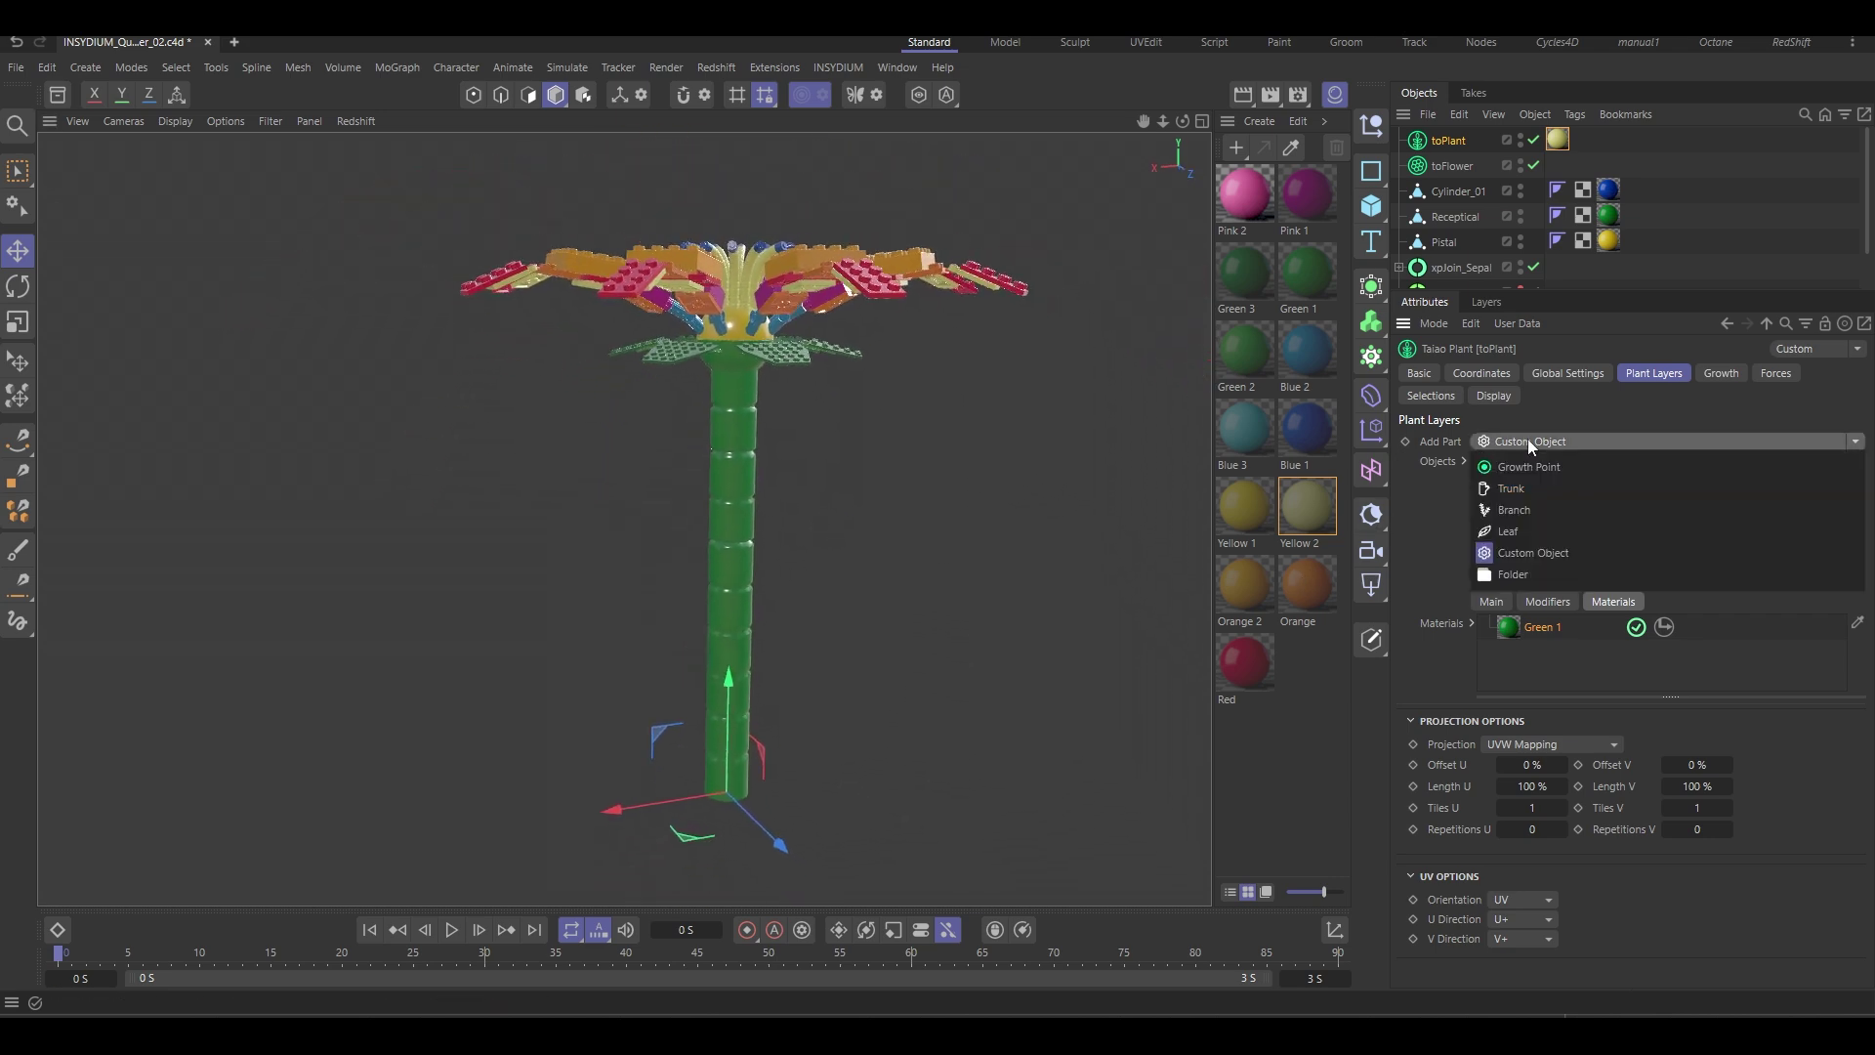
pyautogui.click(1526, 530)
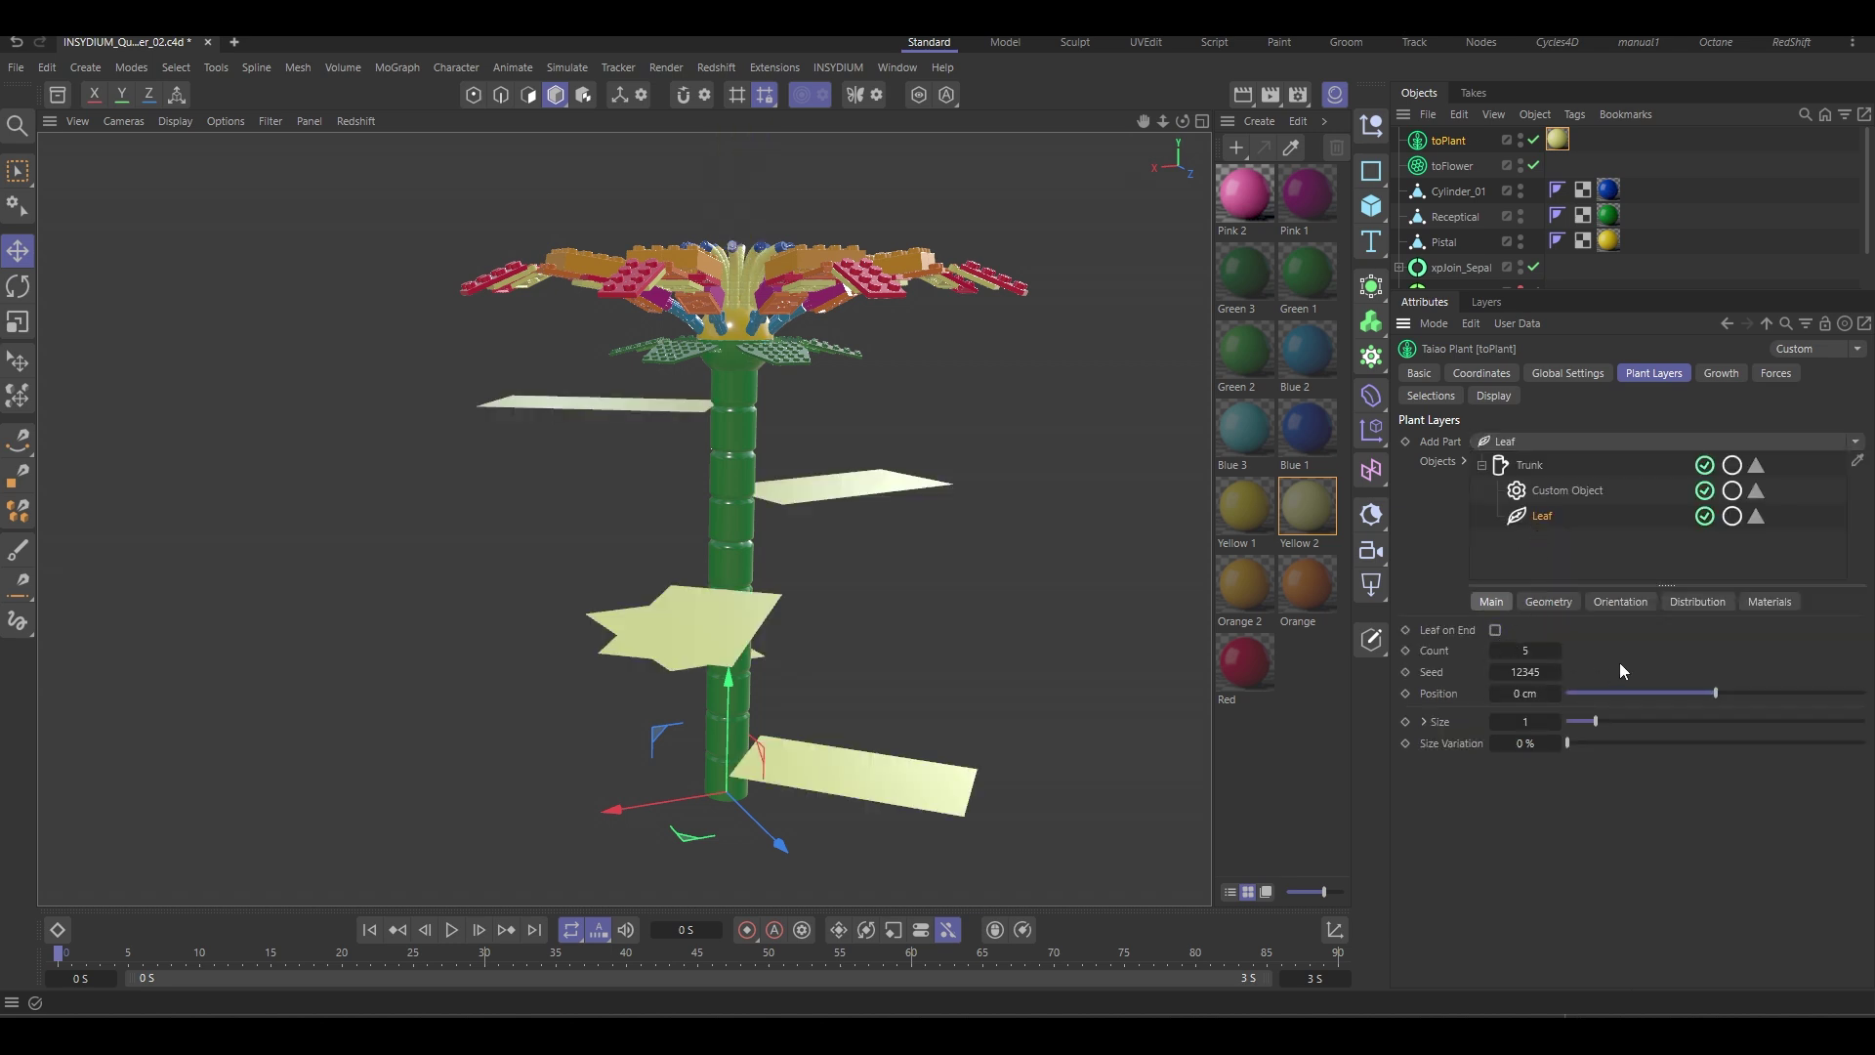
pyautogui.click(1565, 601)
pyautogui.click(1539, 629)
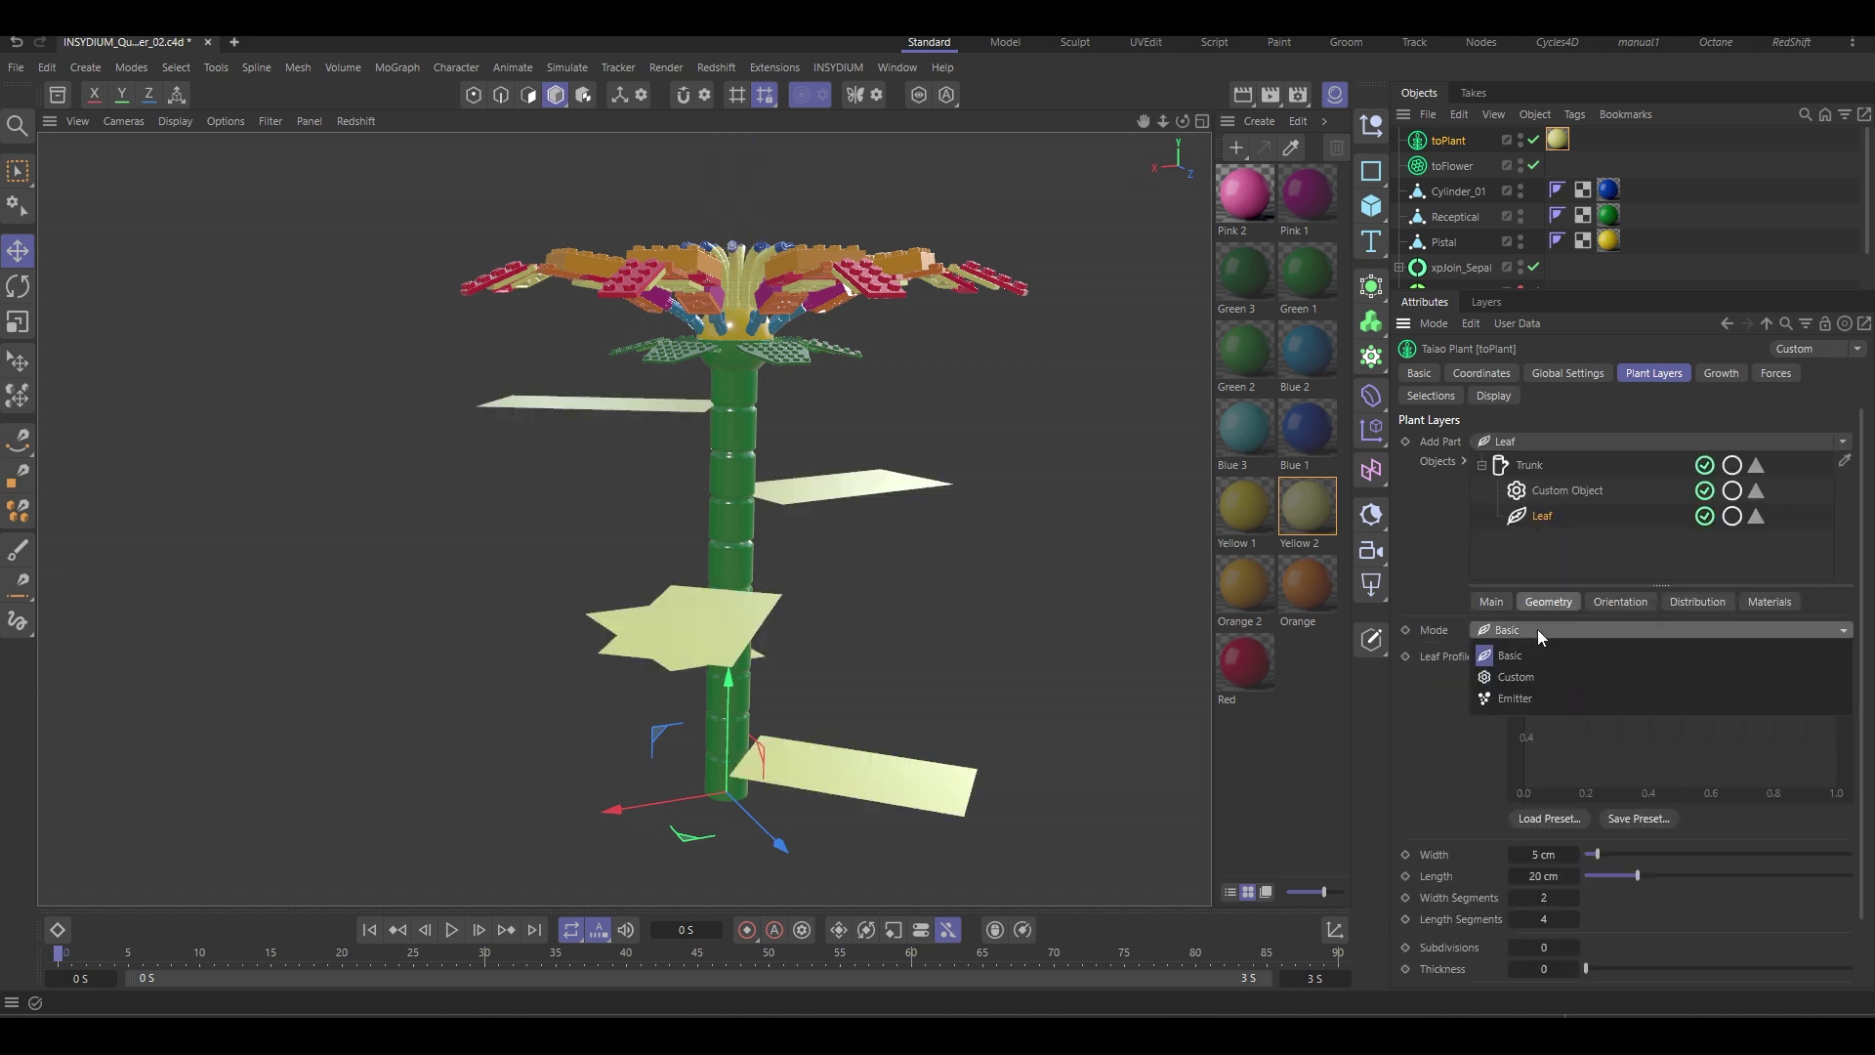
pyautogui.click(1519, 677)
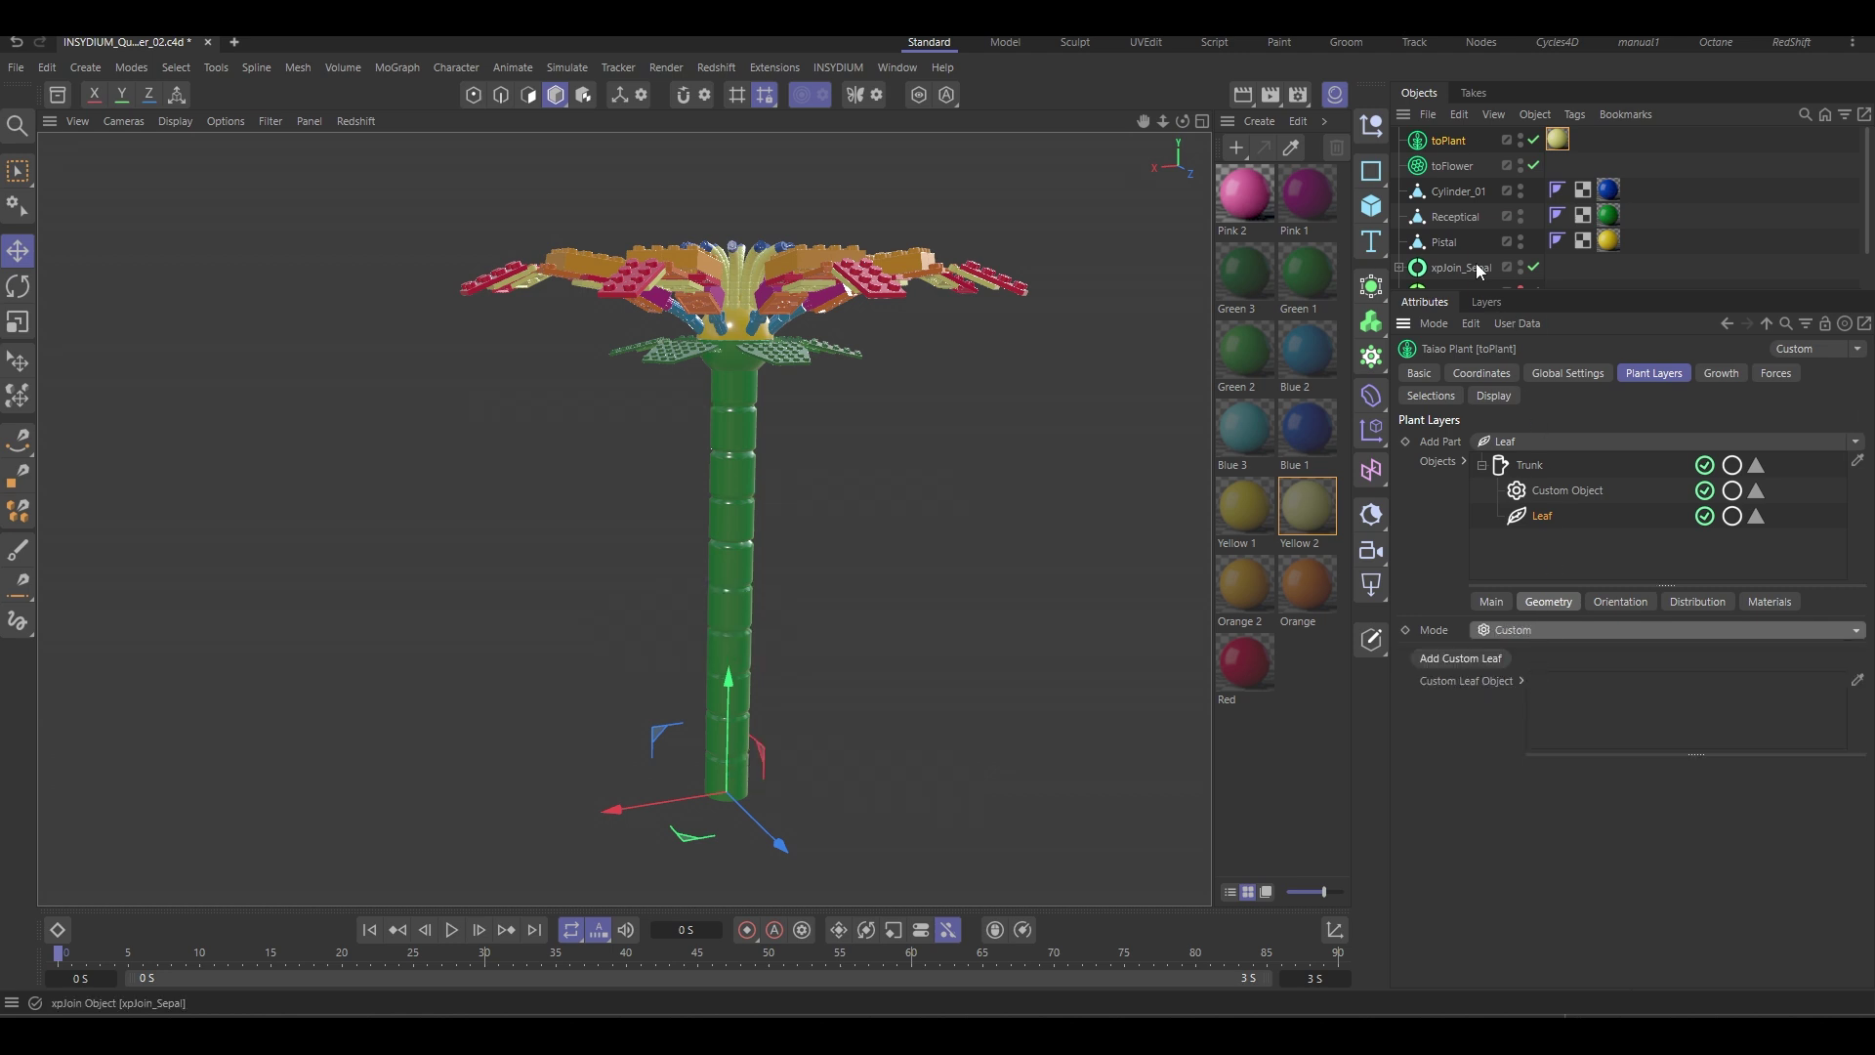
# Assign xpJoin_Leaf as the Leaf layer's custom leaf object and unhide it.
pyautogui.scroll(-2, 1480, 260)
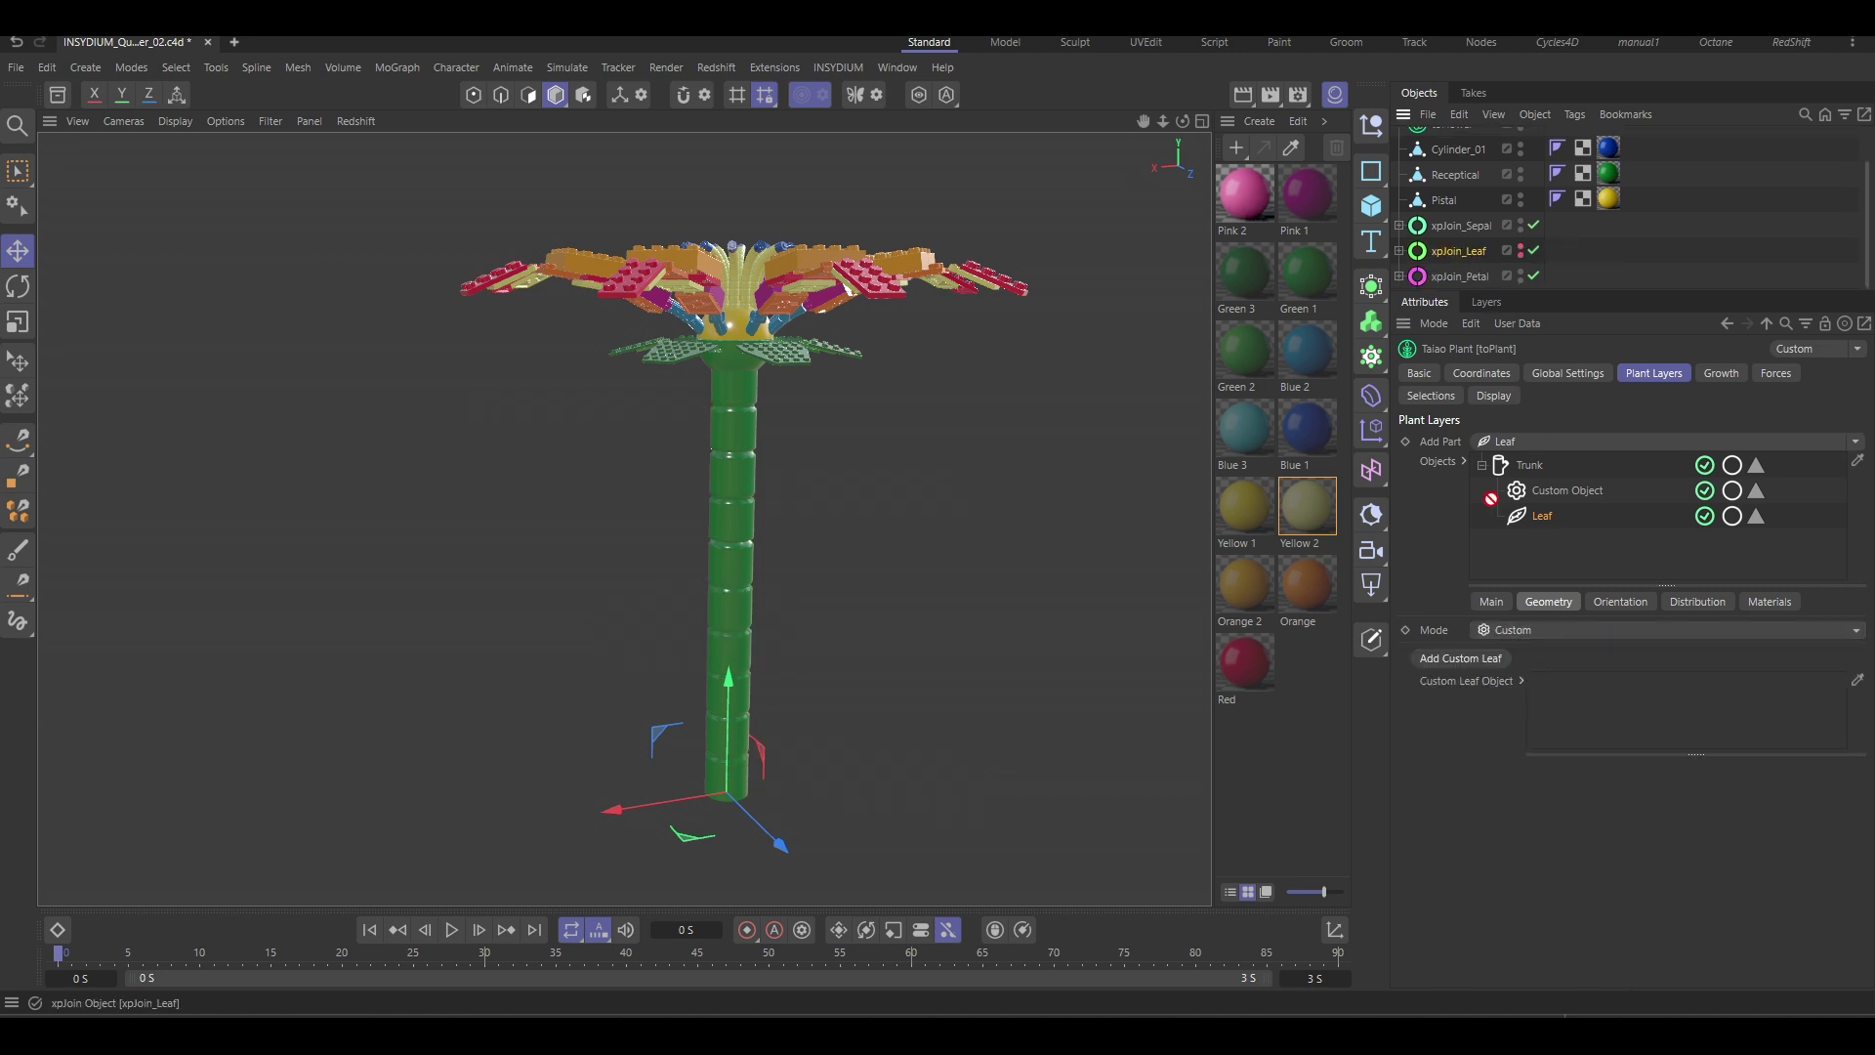
pyautogui.moveTo(1507, 589); pyautogui.dragTo(1563, 721)
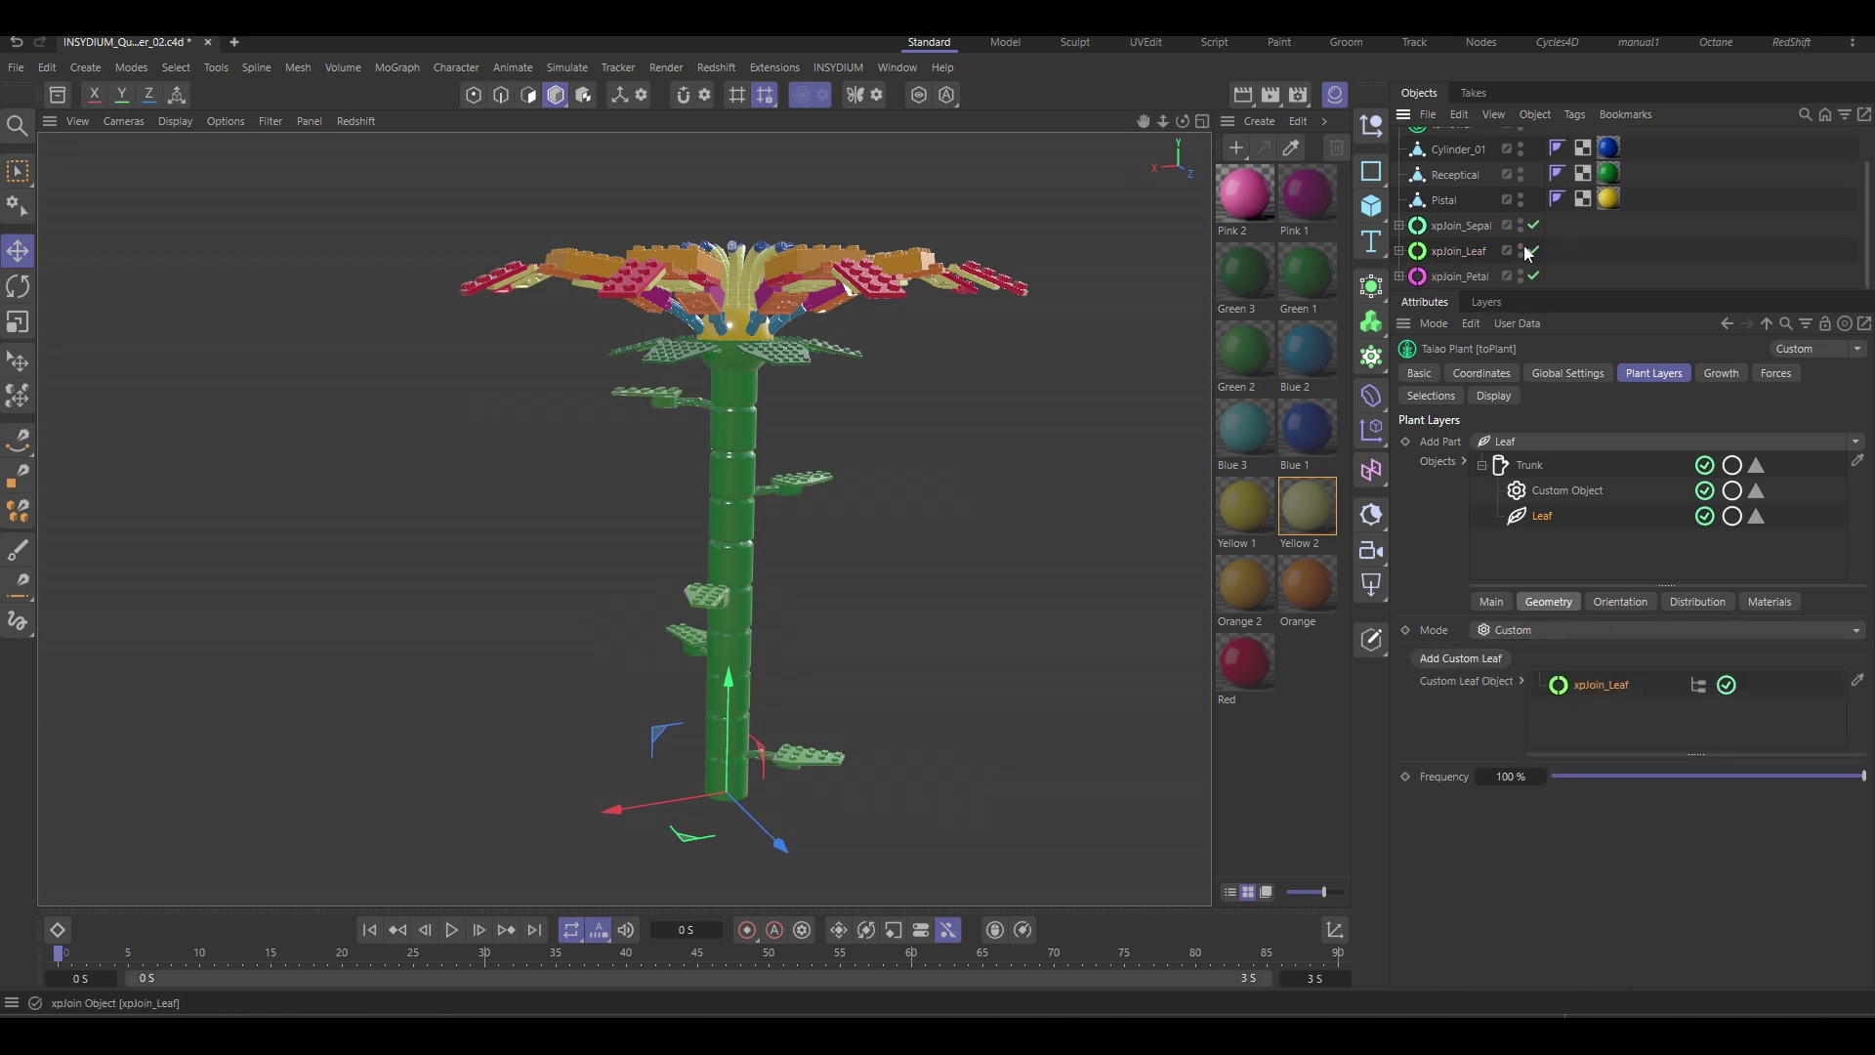
pyautogui.keyDown('alt'); pyautogui.moveTo(816, 588); pyautogui.dragTo(913, 559); pyautogui.keyUp('alt')
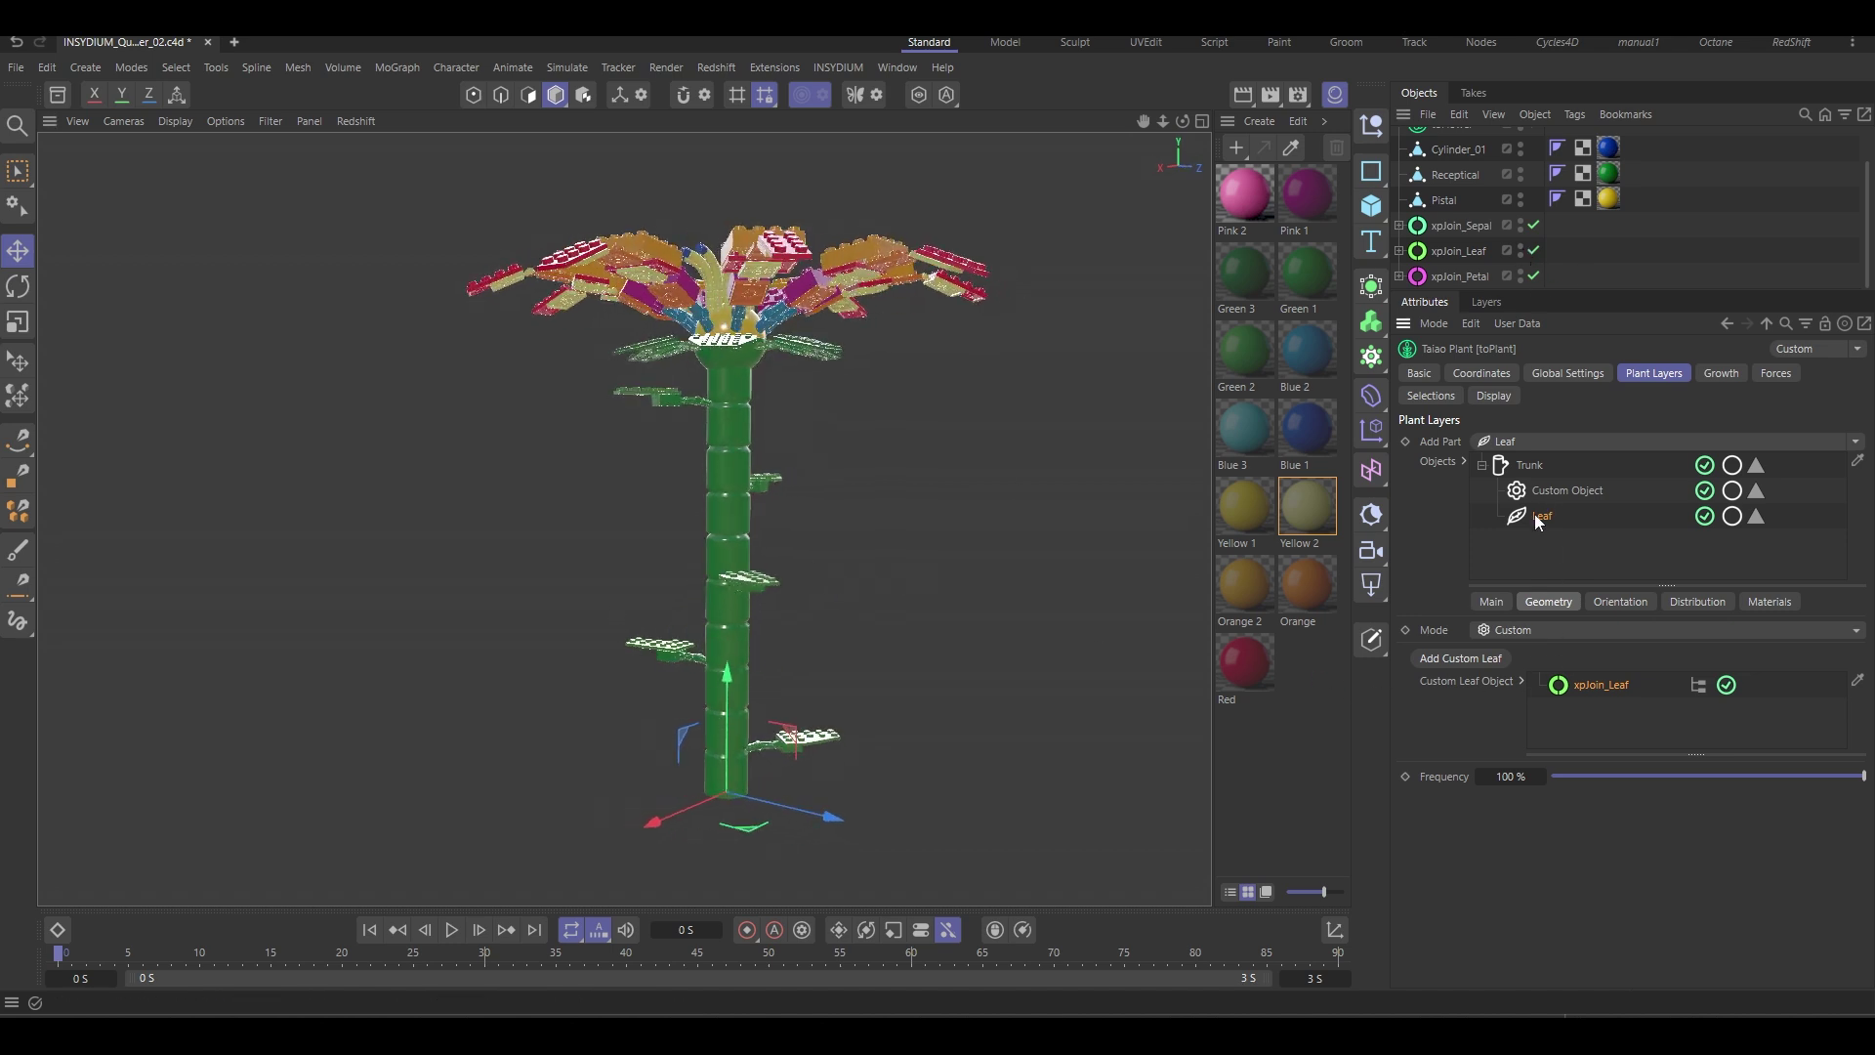
# Set the Leaf layer's size to 1.5.
pyautogui.click(1492, 603)
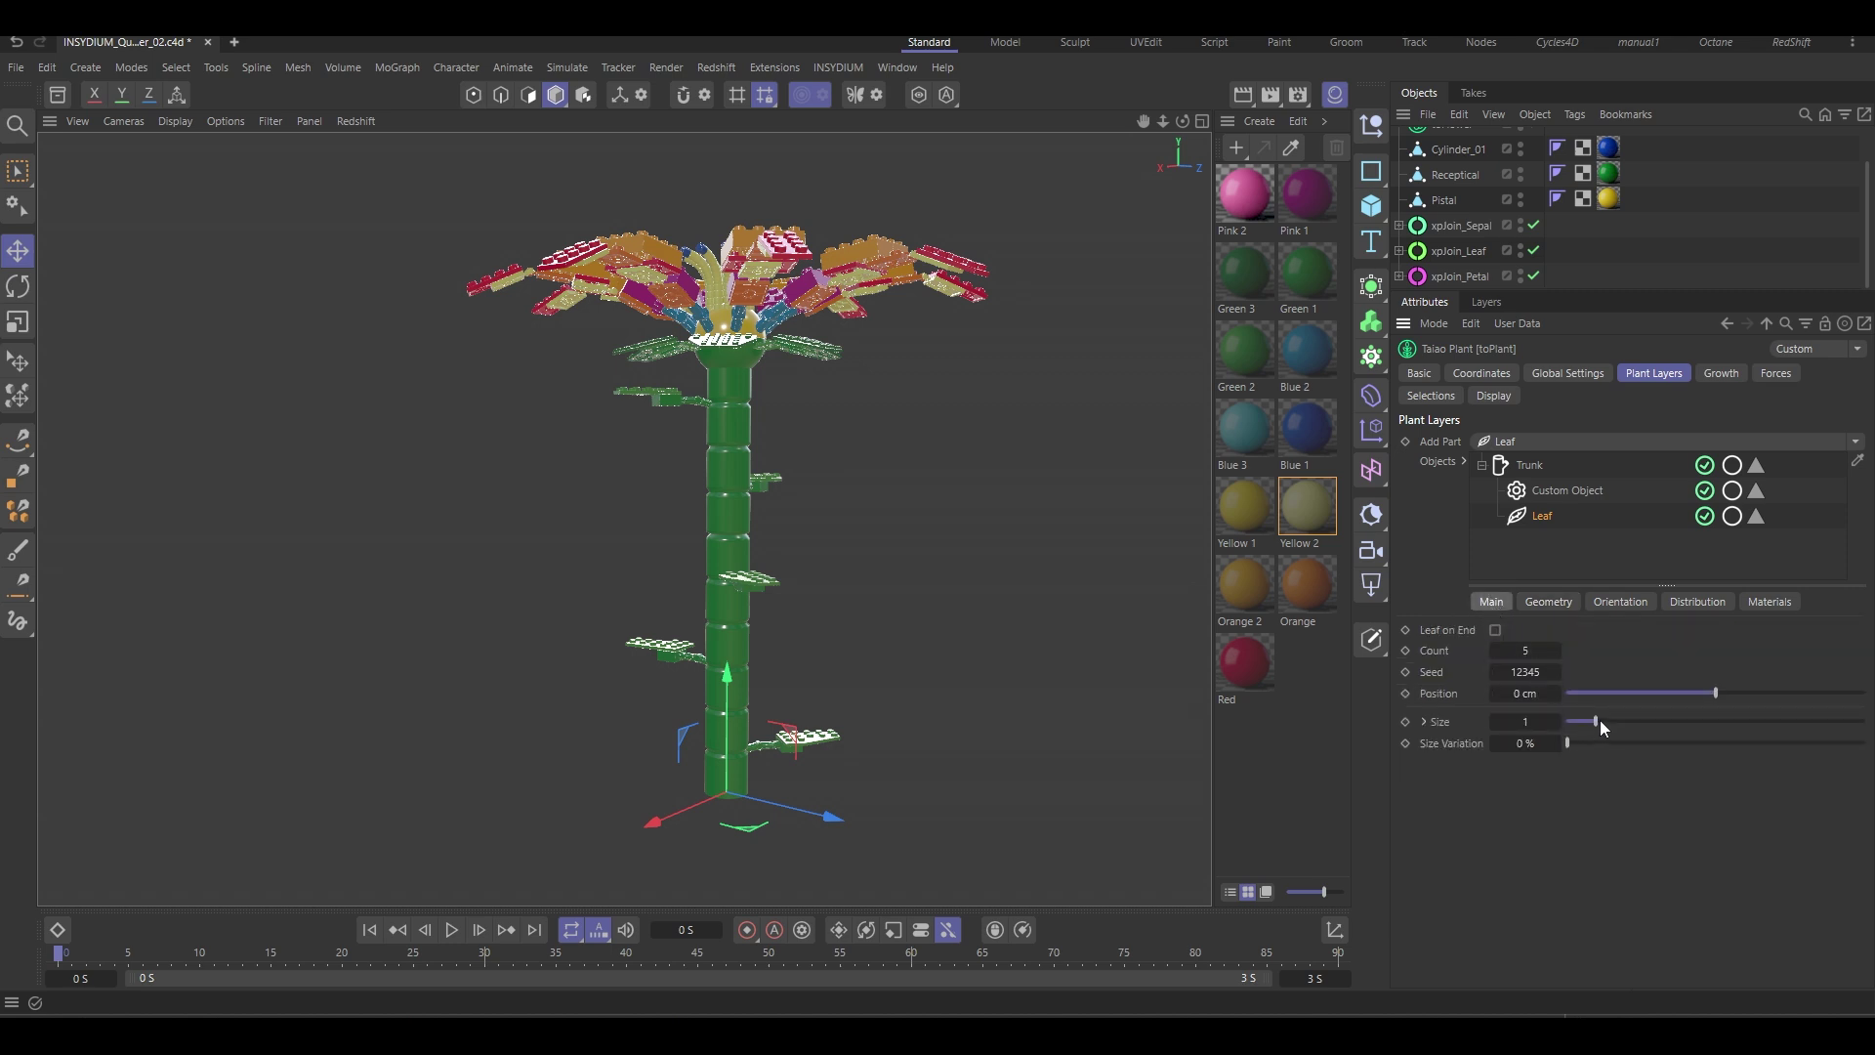
pyautogui.moveTo(1602, 724); pyautogui.dragTo(1619, 723)
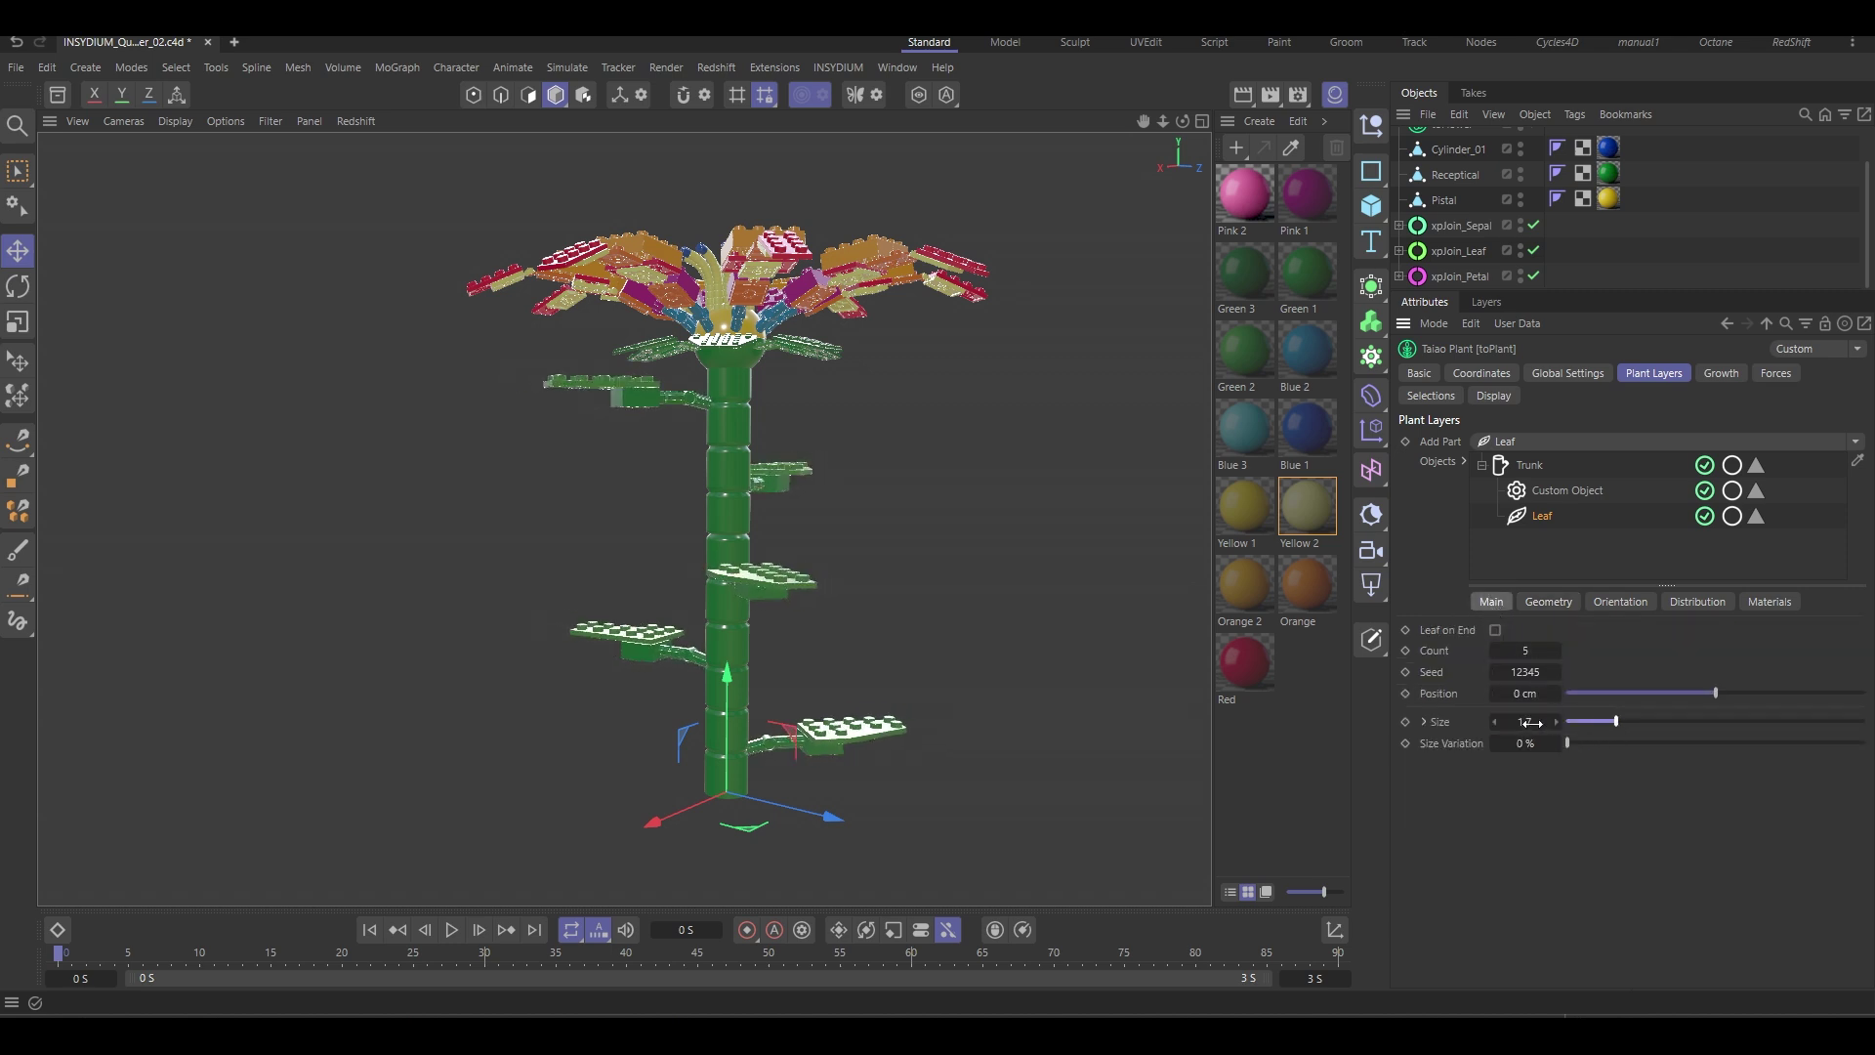
pyautogui.write('1.5')
pyautogui.press('Return')
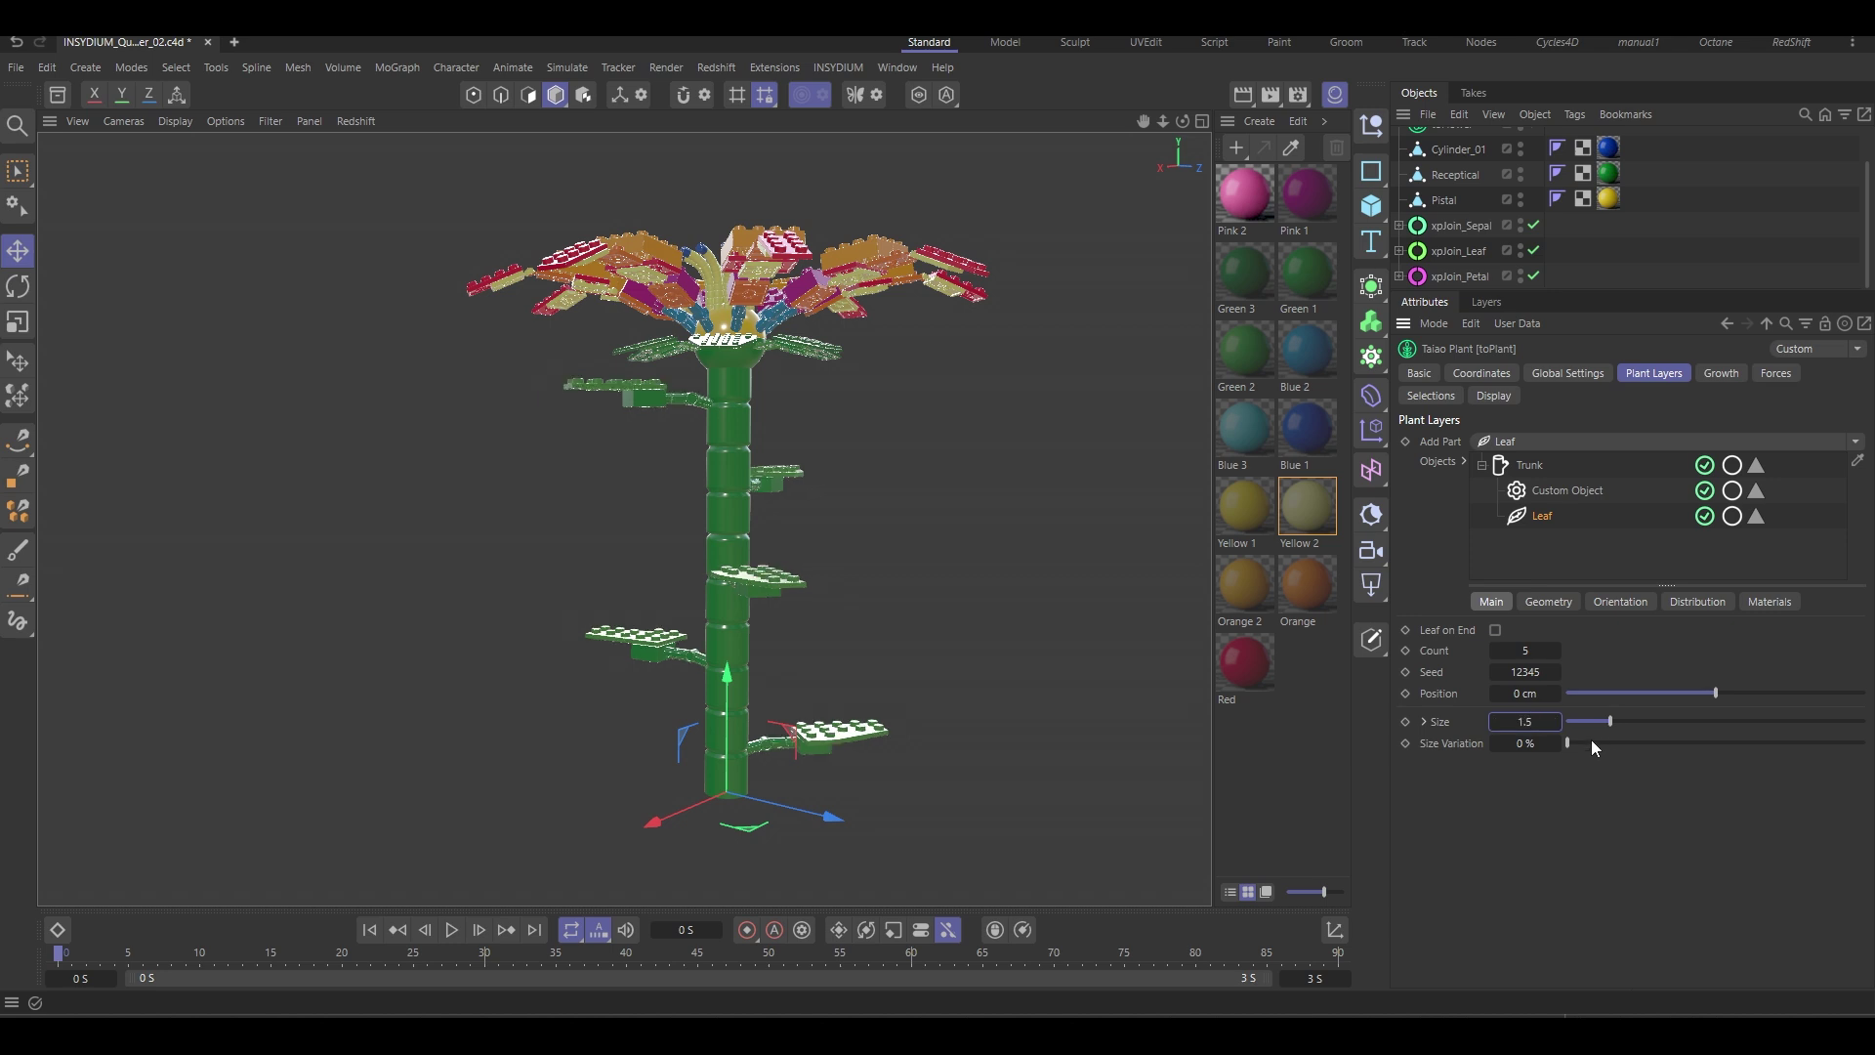
# Add two points to the leaves' Position on Branch curve and pull its ends to zero at about 0.17 and 0.9.
pyautogui.click(1693, 603)
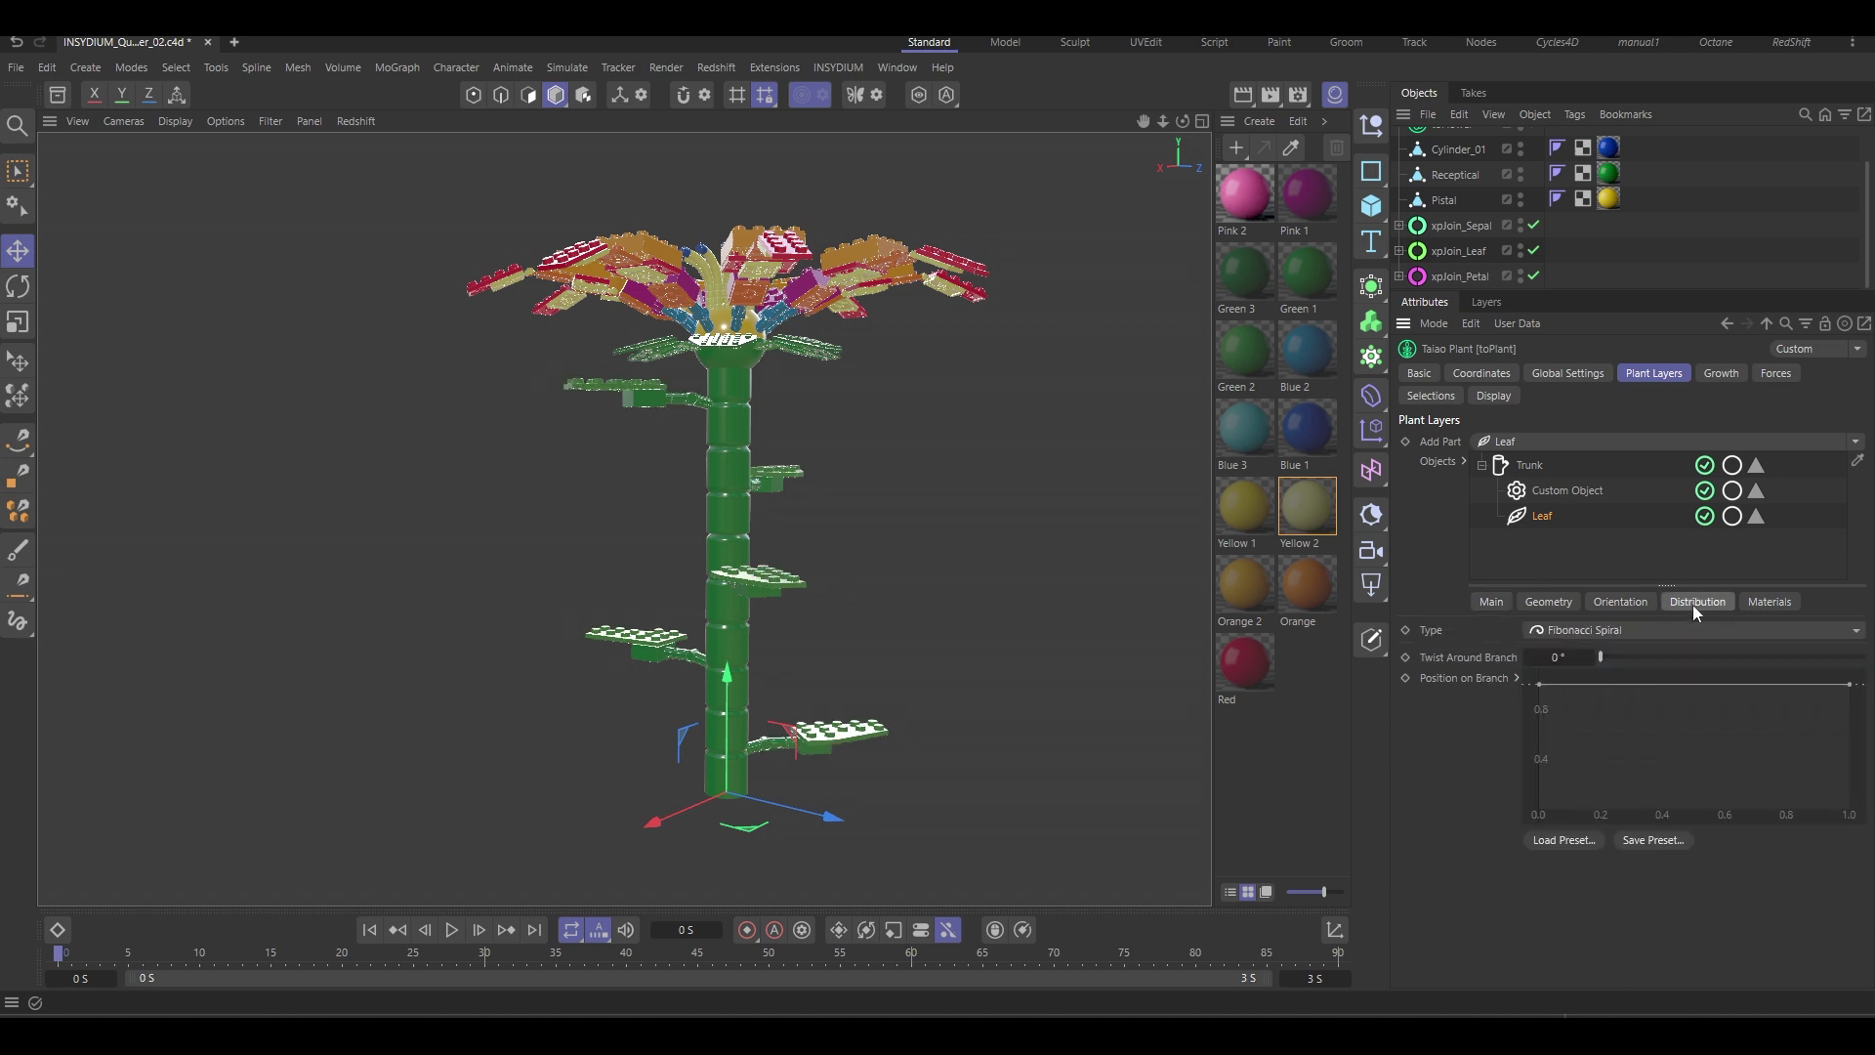
pyautogui.keyDown('ctrl'); pyautogui.click(1608, 684); pyautogui.keyUp('ctrl')
pyautogui.keyDown('ctrl'); pyautogui.click(1777, 685); pyautogui.keyUp('ctrl')
pyautogui.moveTo(1847, 684); pyautogui.dragTo(1816, 858)
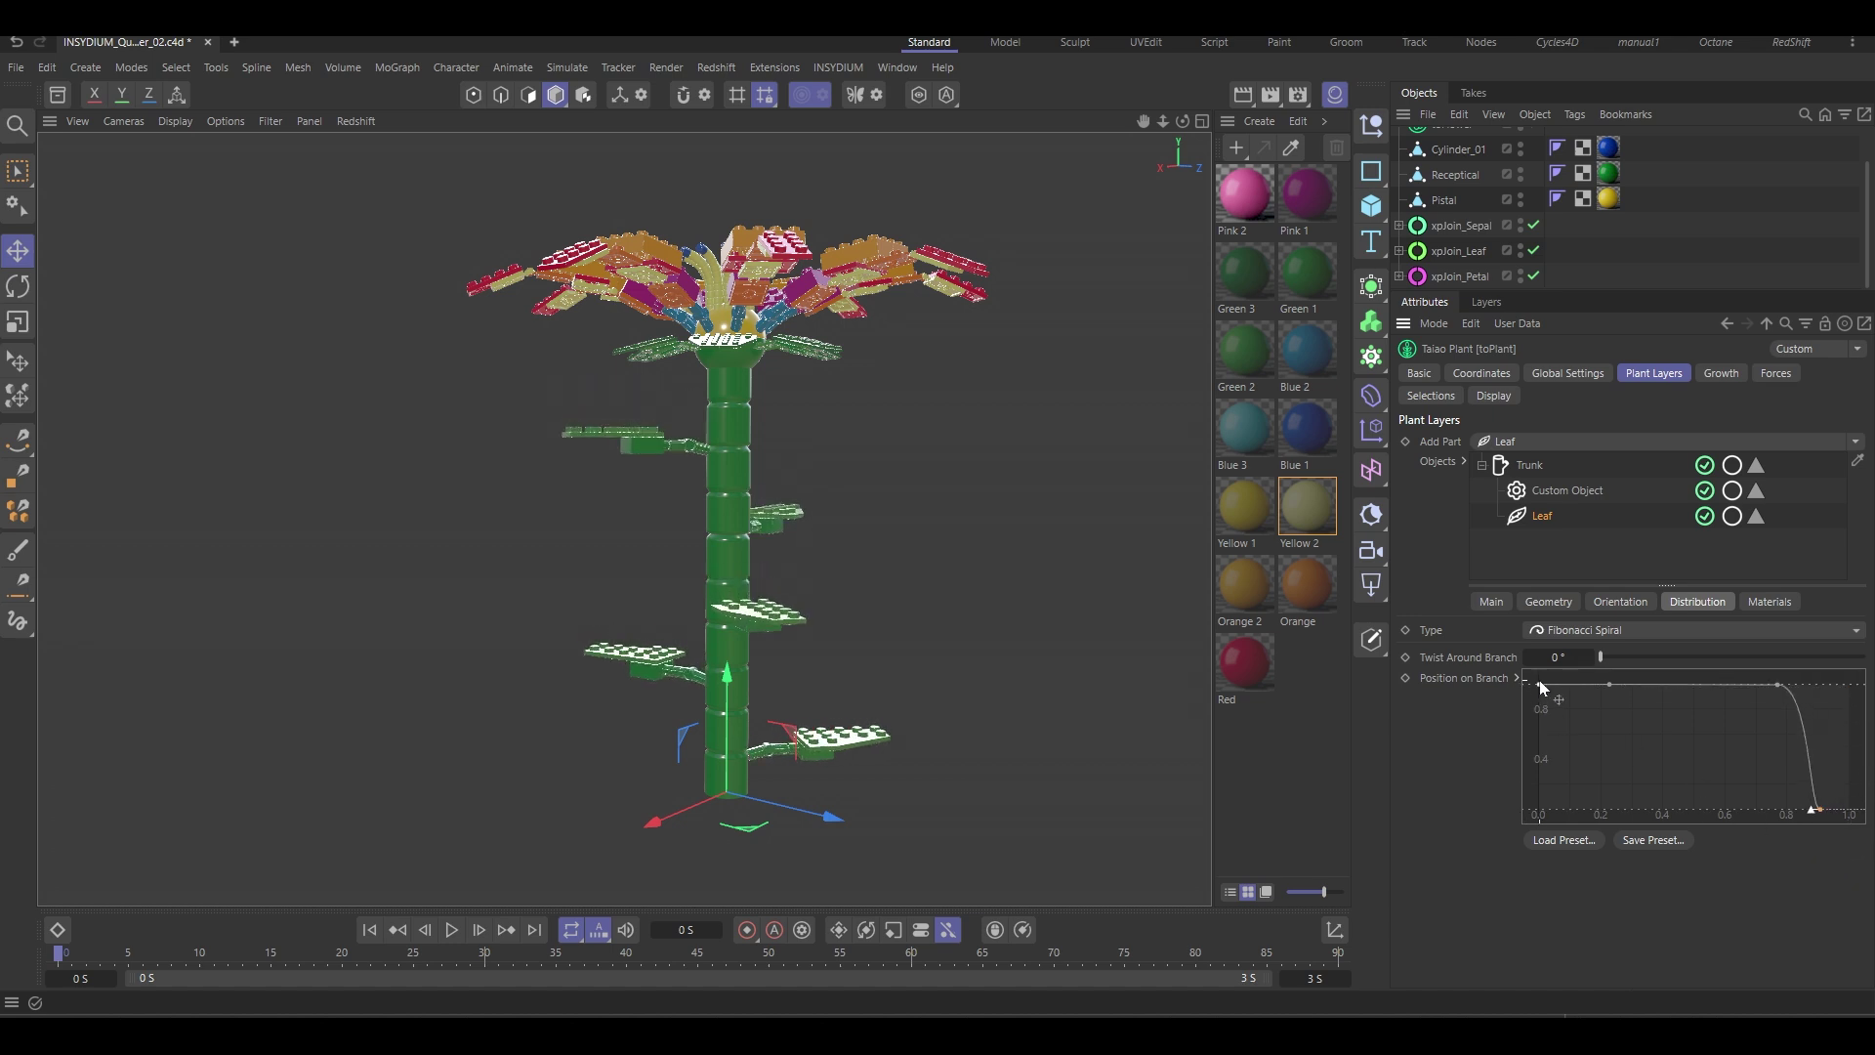
pyautogui.moveTo(1541, 688); pyautogui.dragTo(1589, 877)
pyautogui.moveTo(1613, 685); pyautogui.dragTo(1629, 681)
# Increase the Leaf layer's count to 8.
pyautogui.click(1492, 601)
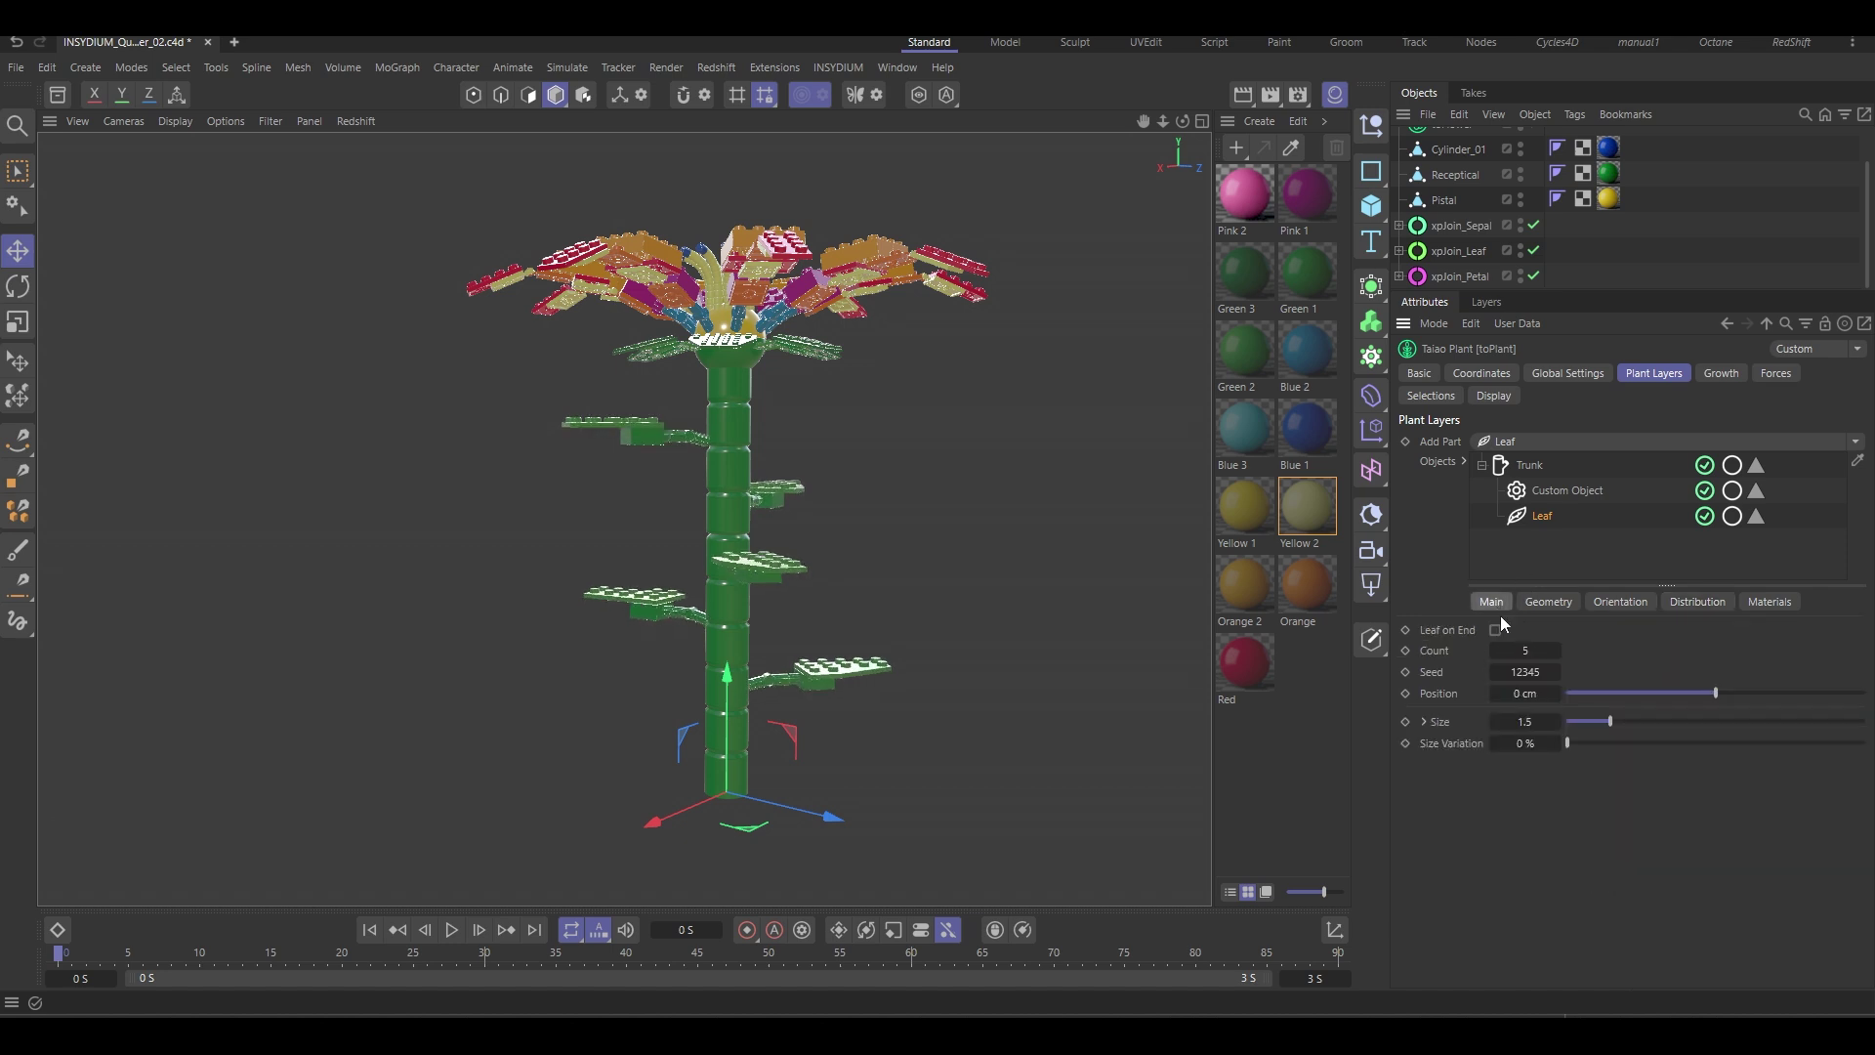
pyautogui.click(1558, 651)
pyautogui.click(1558, 650)
pyautogui.click(1561, 651)
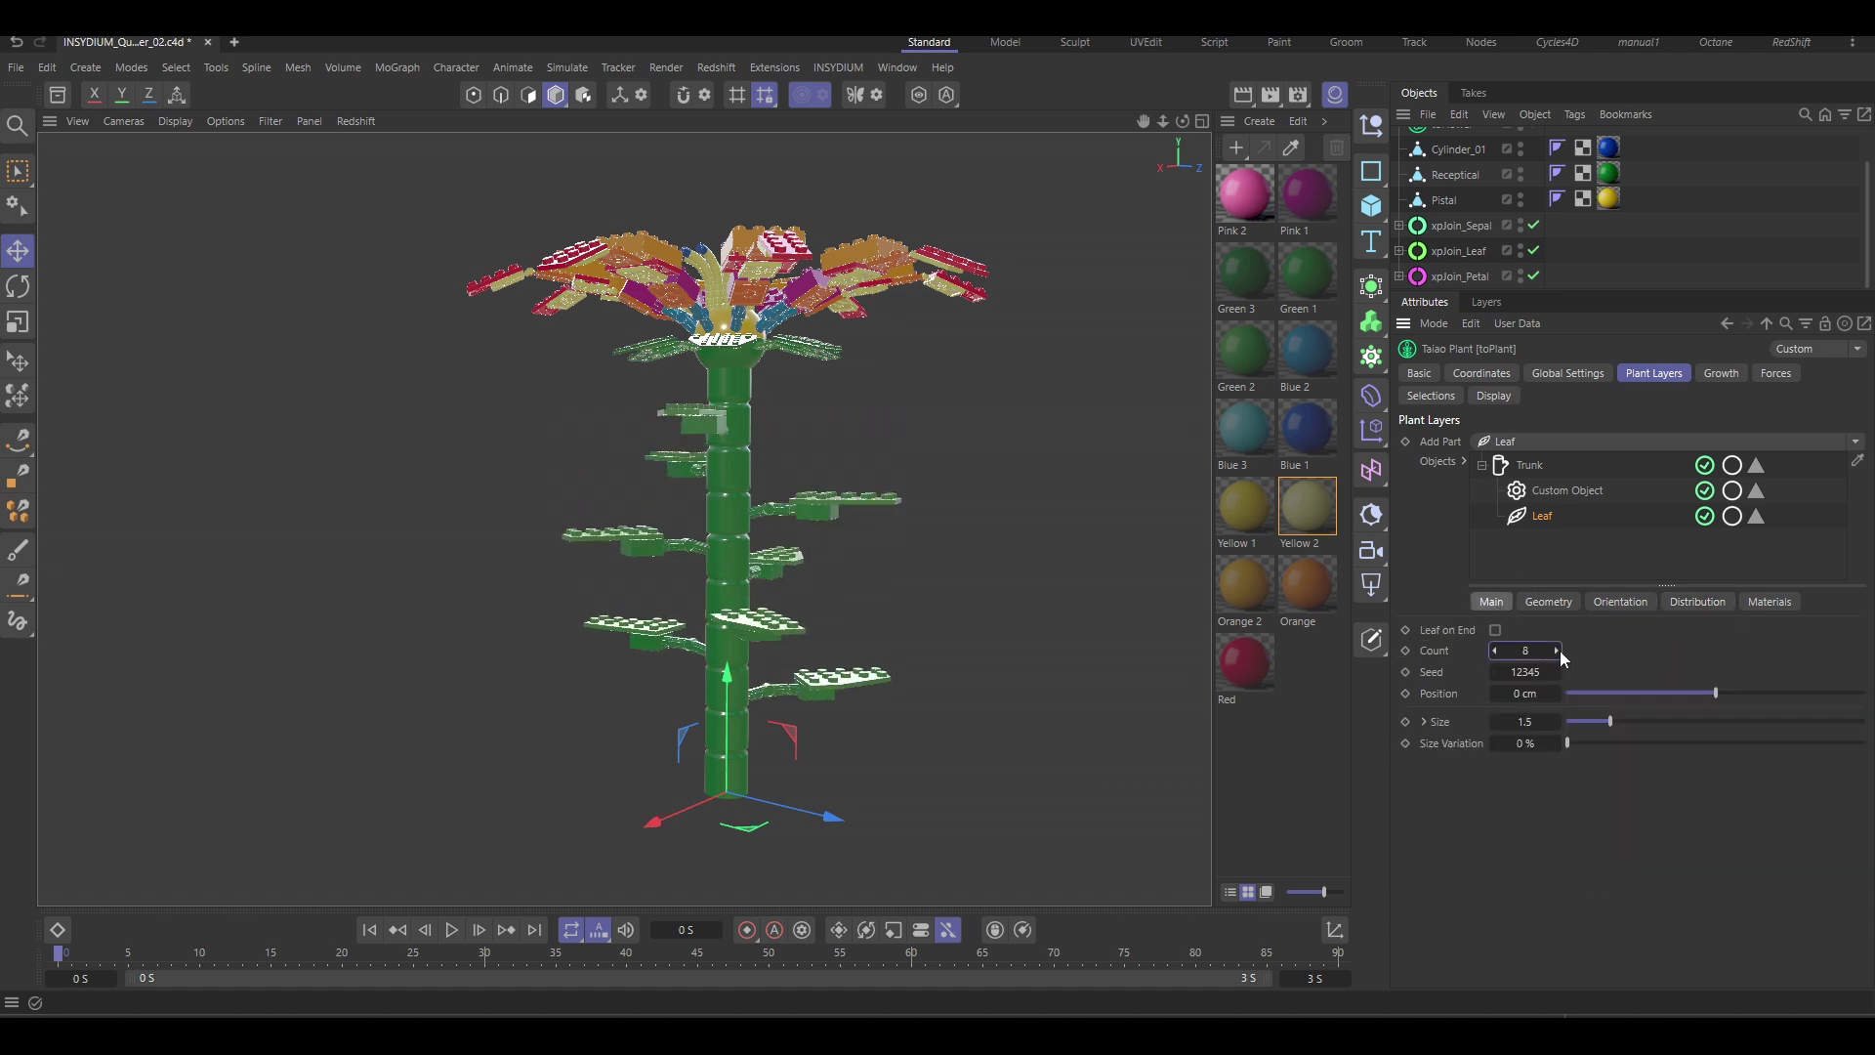
pyautogui.scroll(2, 900, 671)
pyautogui.keyDown('alt'); pyautogui.moveTo(900, 671); pyautogui.dragTo(963, 631); pyautogui.keyUp('alt')
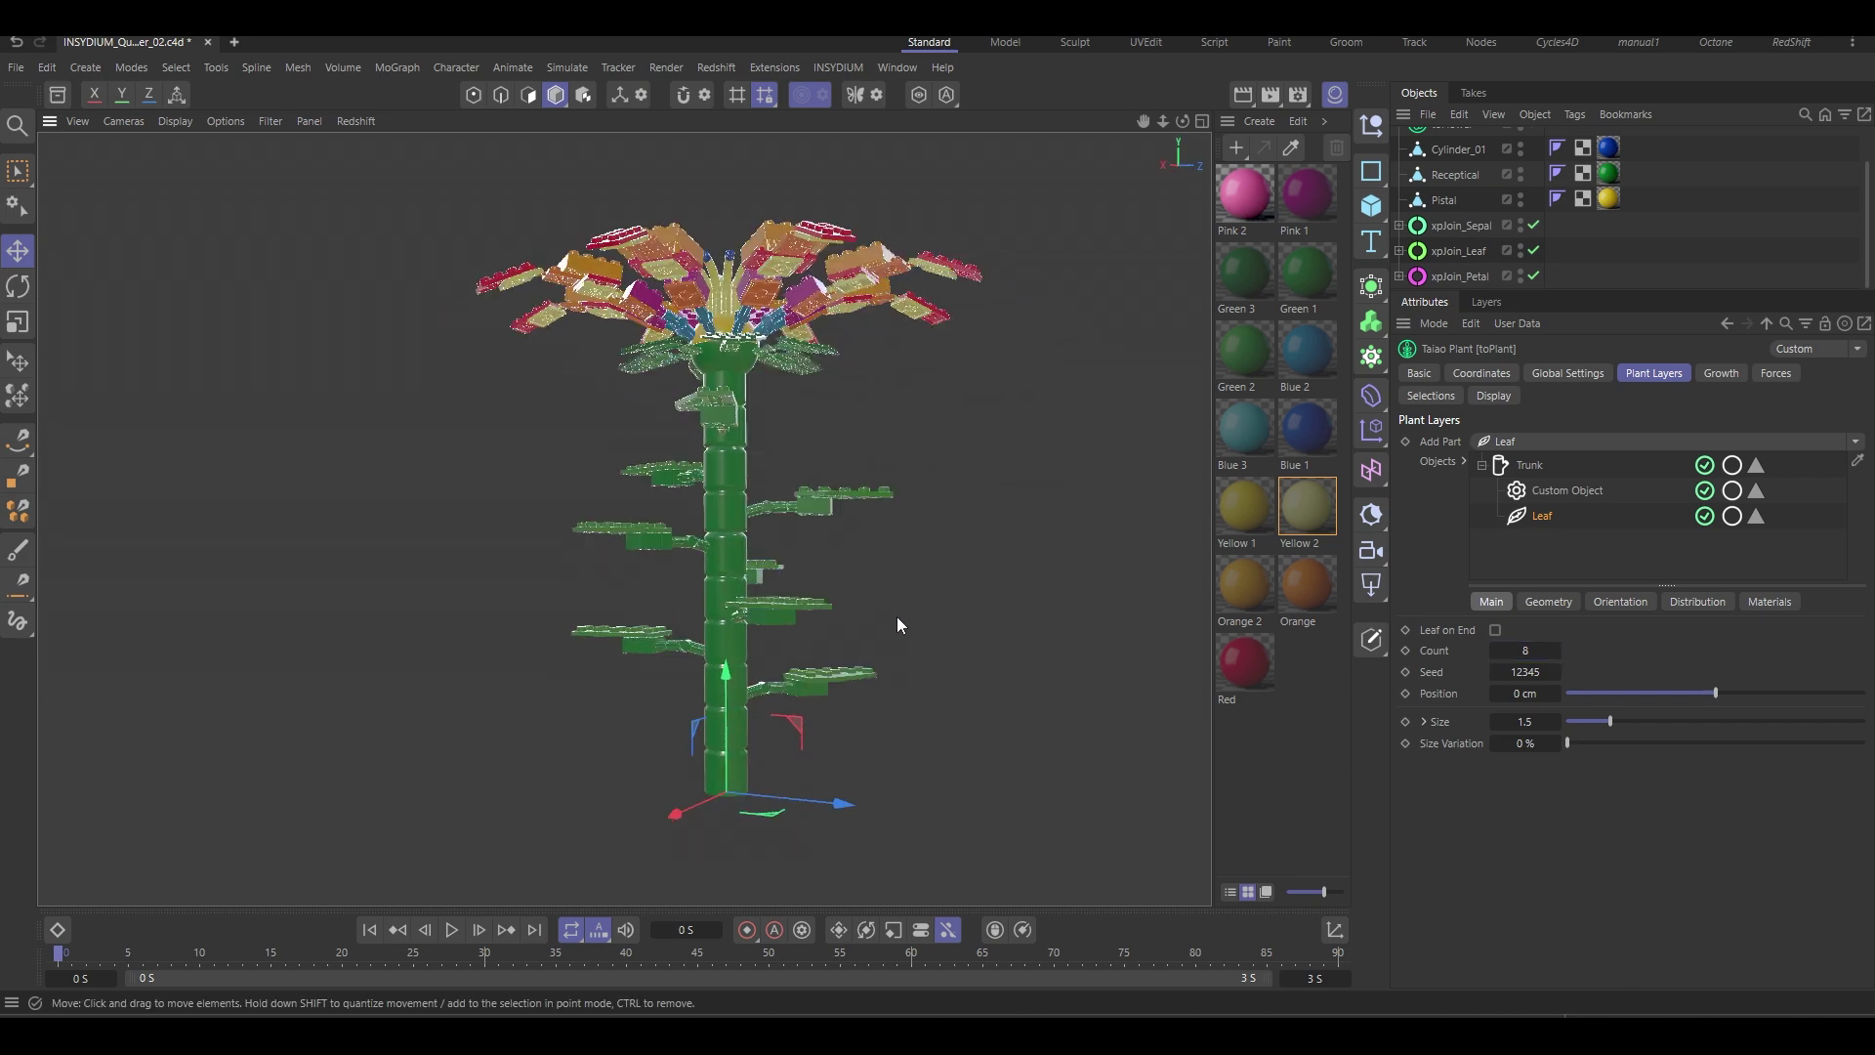
# Try to adjust the end point of the leaves' Scale along Branch curve.
pyautogui.click(1424, 722)
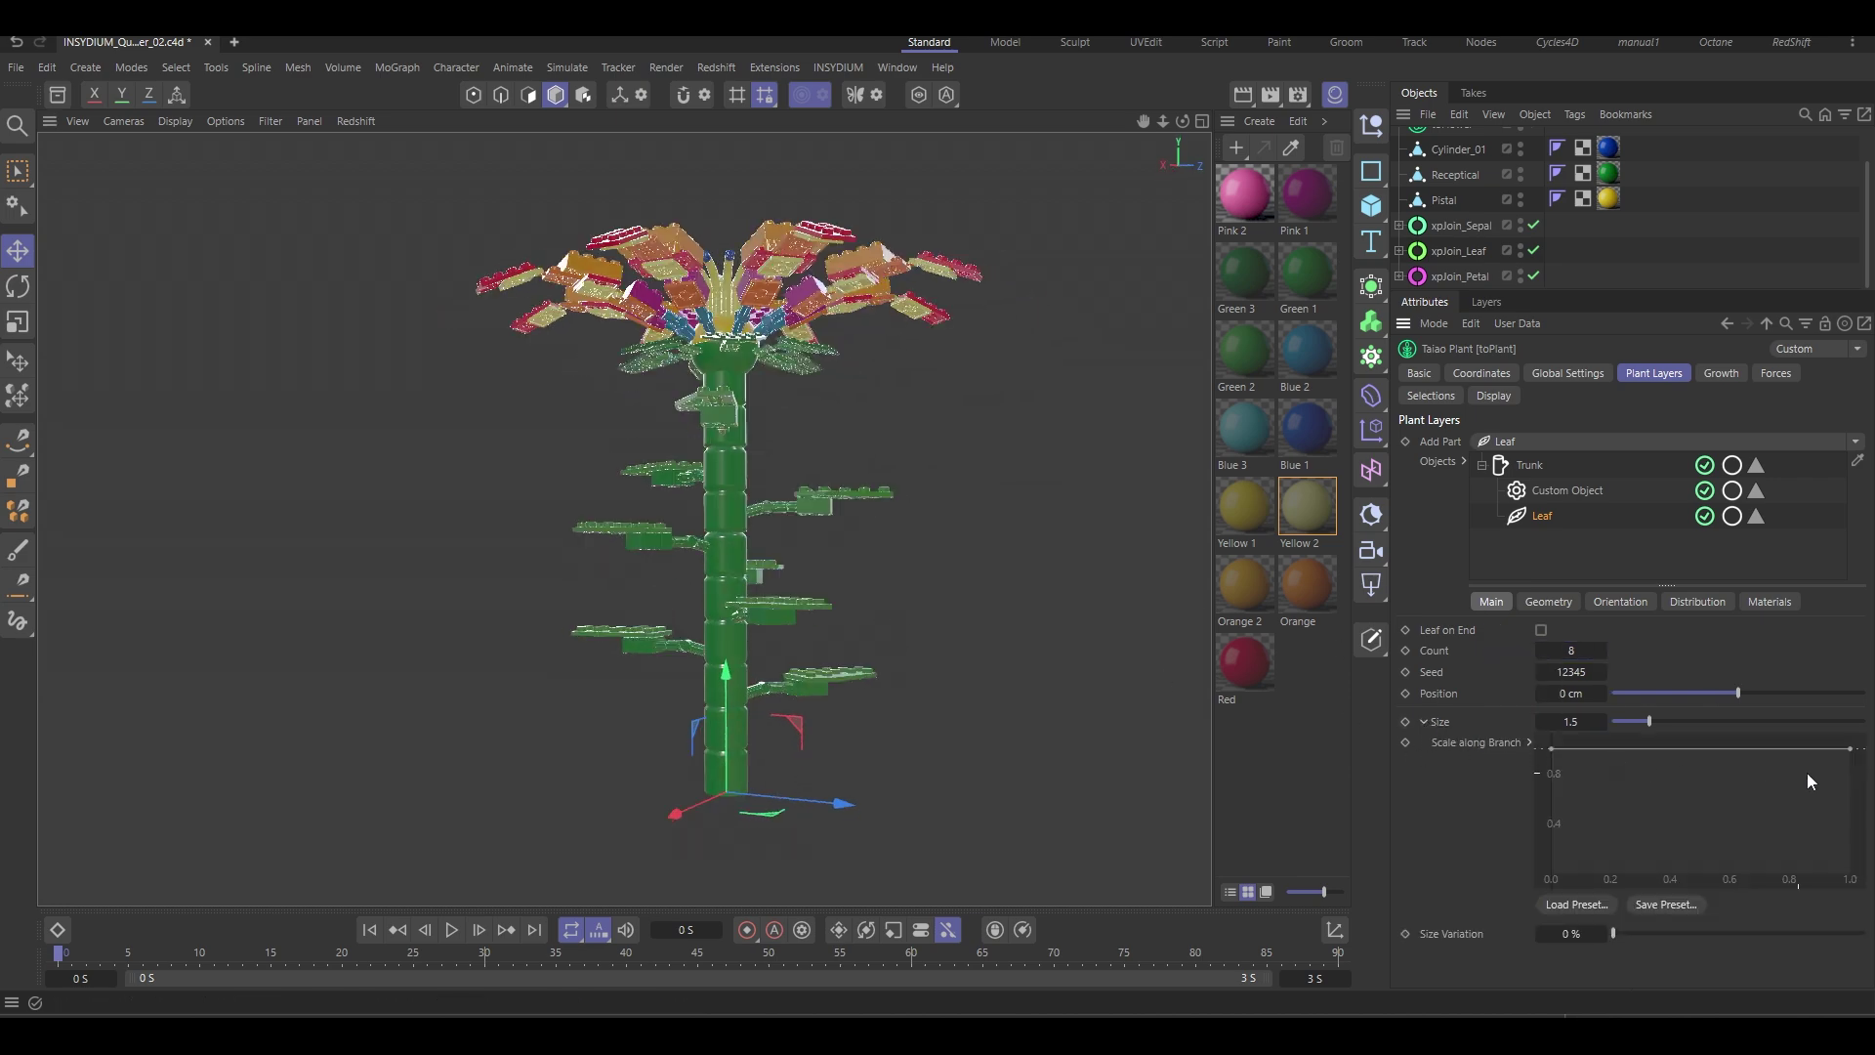
pyautogui.moveTo(1851, 754); pyautogui.dragTo(1856, 706)
pyautogui.click(1425, 721)
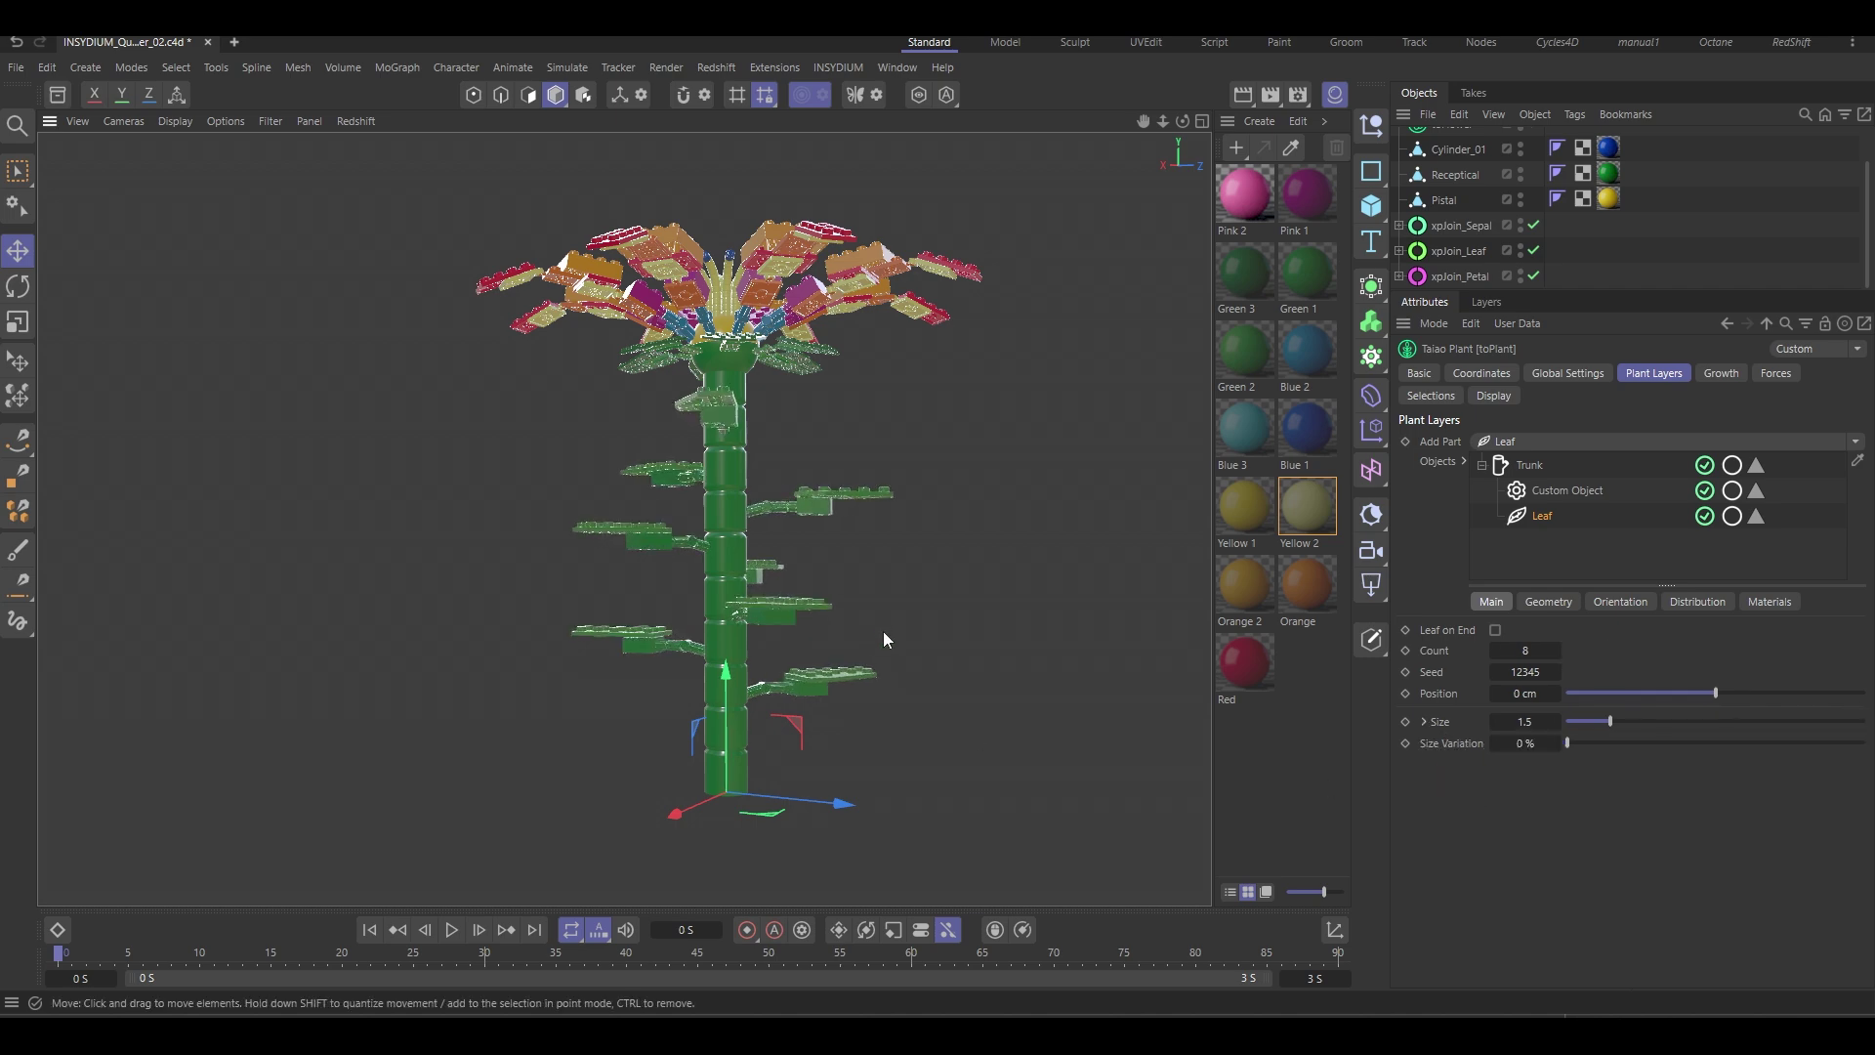
# Set the leaves' orientation angle to 28.8° and lower the start of its Bias curve to about 0.4.
pyautogui.keyDown('alt'); pyautogui.moveTo(883, 637); pyautogui.dragTo(830, 670); pyautogui.keyUp('alt')
pyautogui.click(1620, 602)
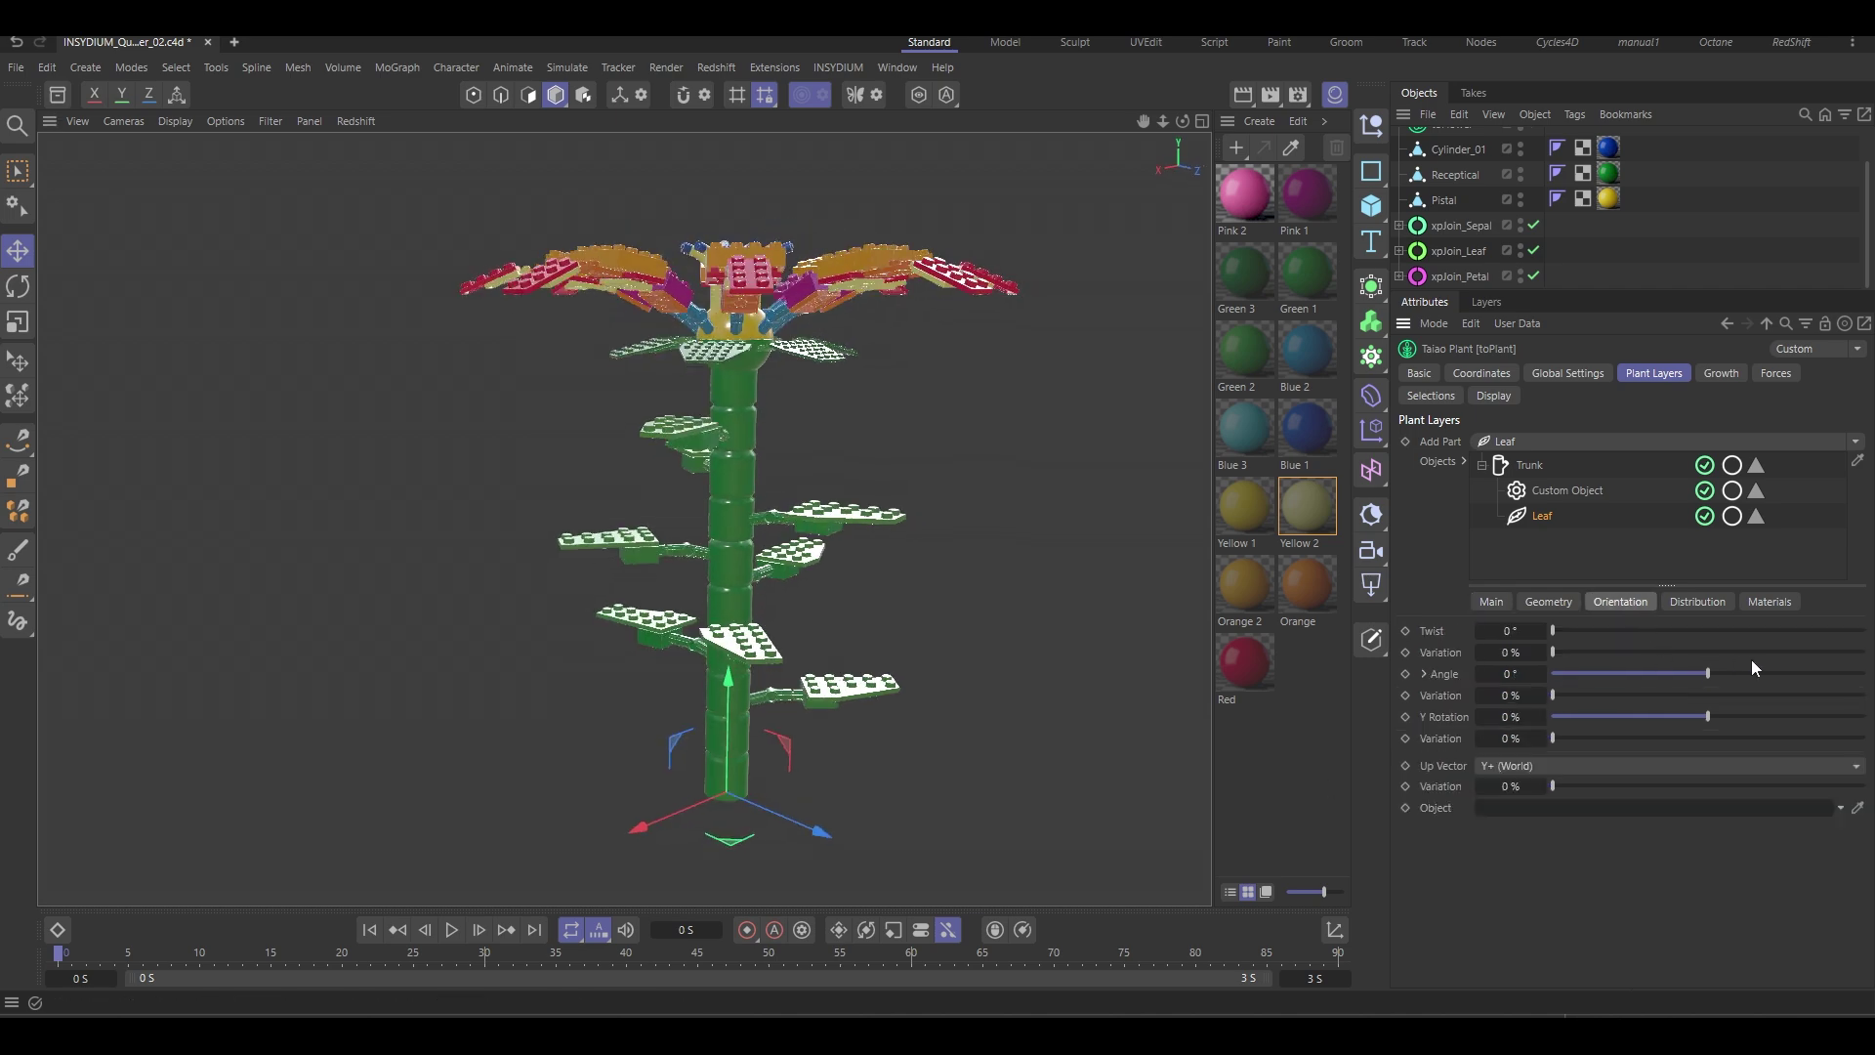
pyautogui.moveTo(1723, 672); pyautogui.dragTo(1759, 672)
pyautogui.click(1424, 674)
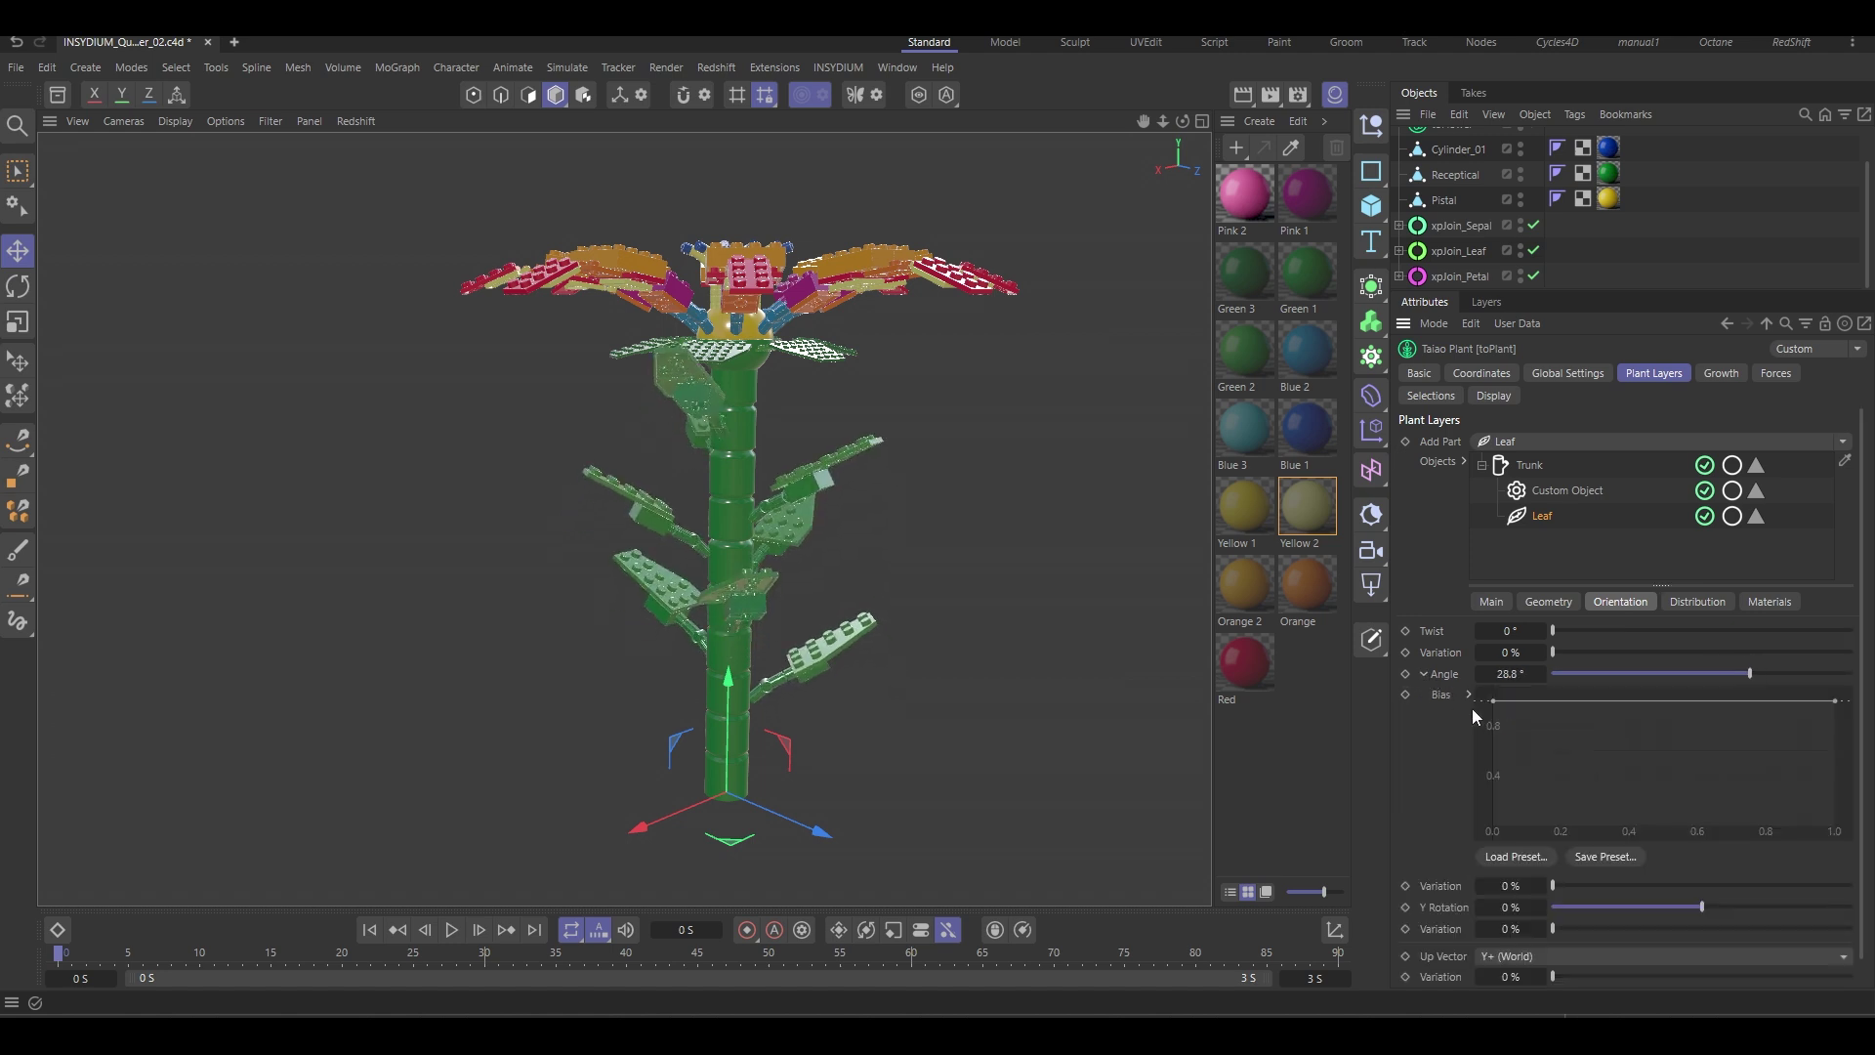
pyautogui.moveTo(1493, 701); pyautogui.dragTo(1533, 752)
pyautogui.keyDown('alt'); pyautogui.moveTo(824, 688); pyautogui.dragTo(1002, 648); pyautogui.keyUp('alt')
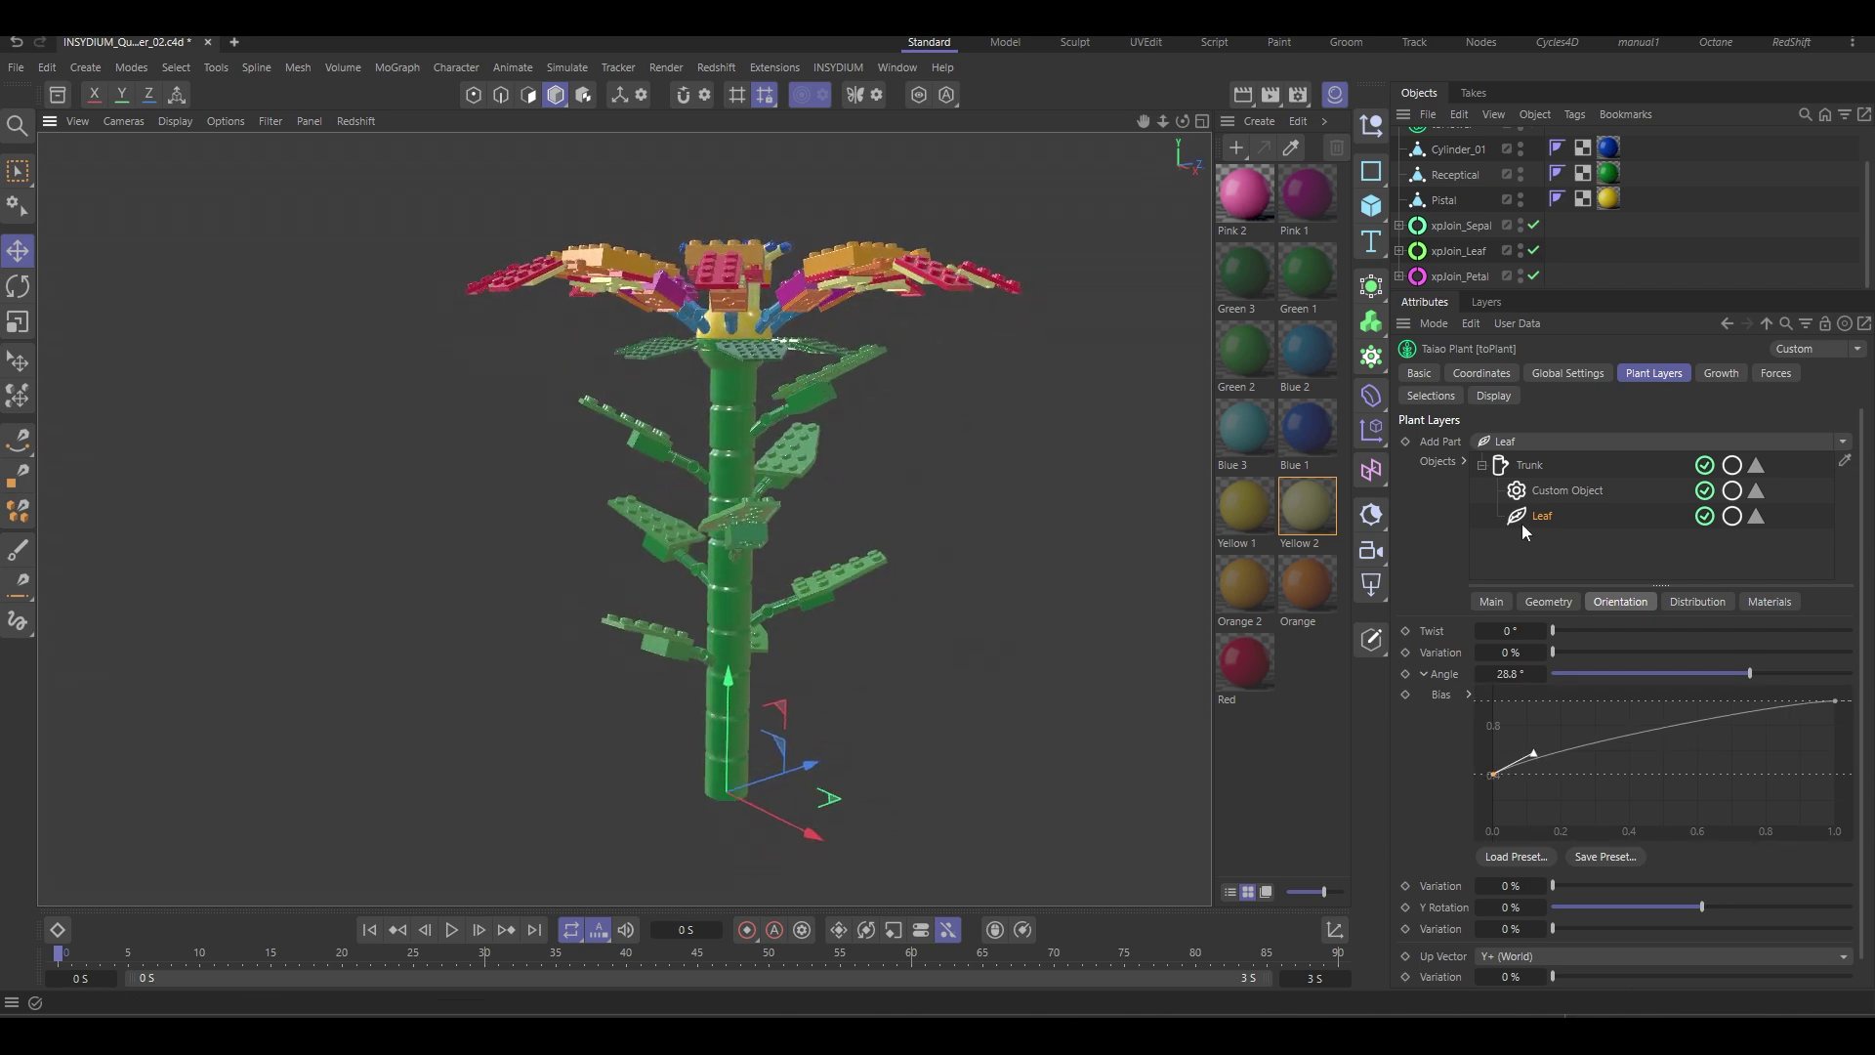
# Move the falloff of the leaves' Position on Branch curve down the trunk so it ends at about 0.7.
pyautogui.click(1674, 605)
pyautogui.moveTo(1760, 660); pyautogui.dragTo(1762, 807)
pyautogui.hotkey('ctrl', 'z')
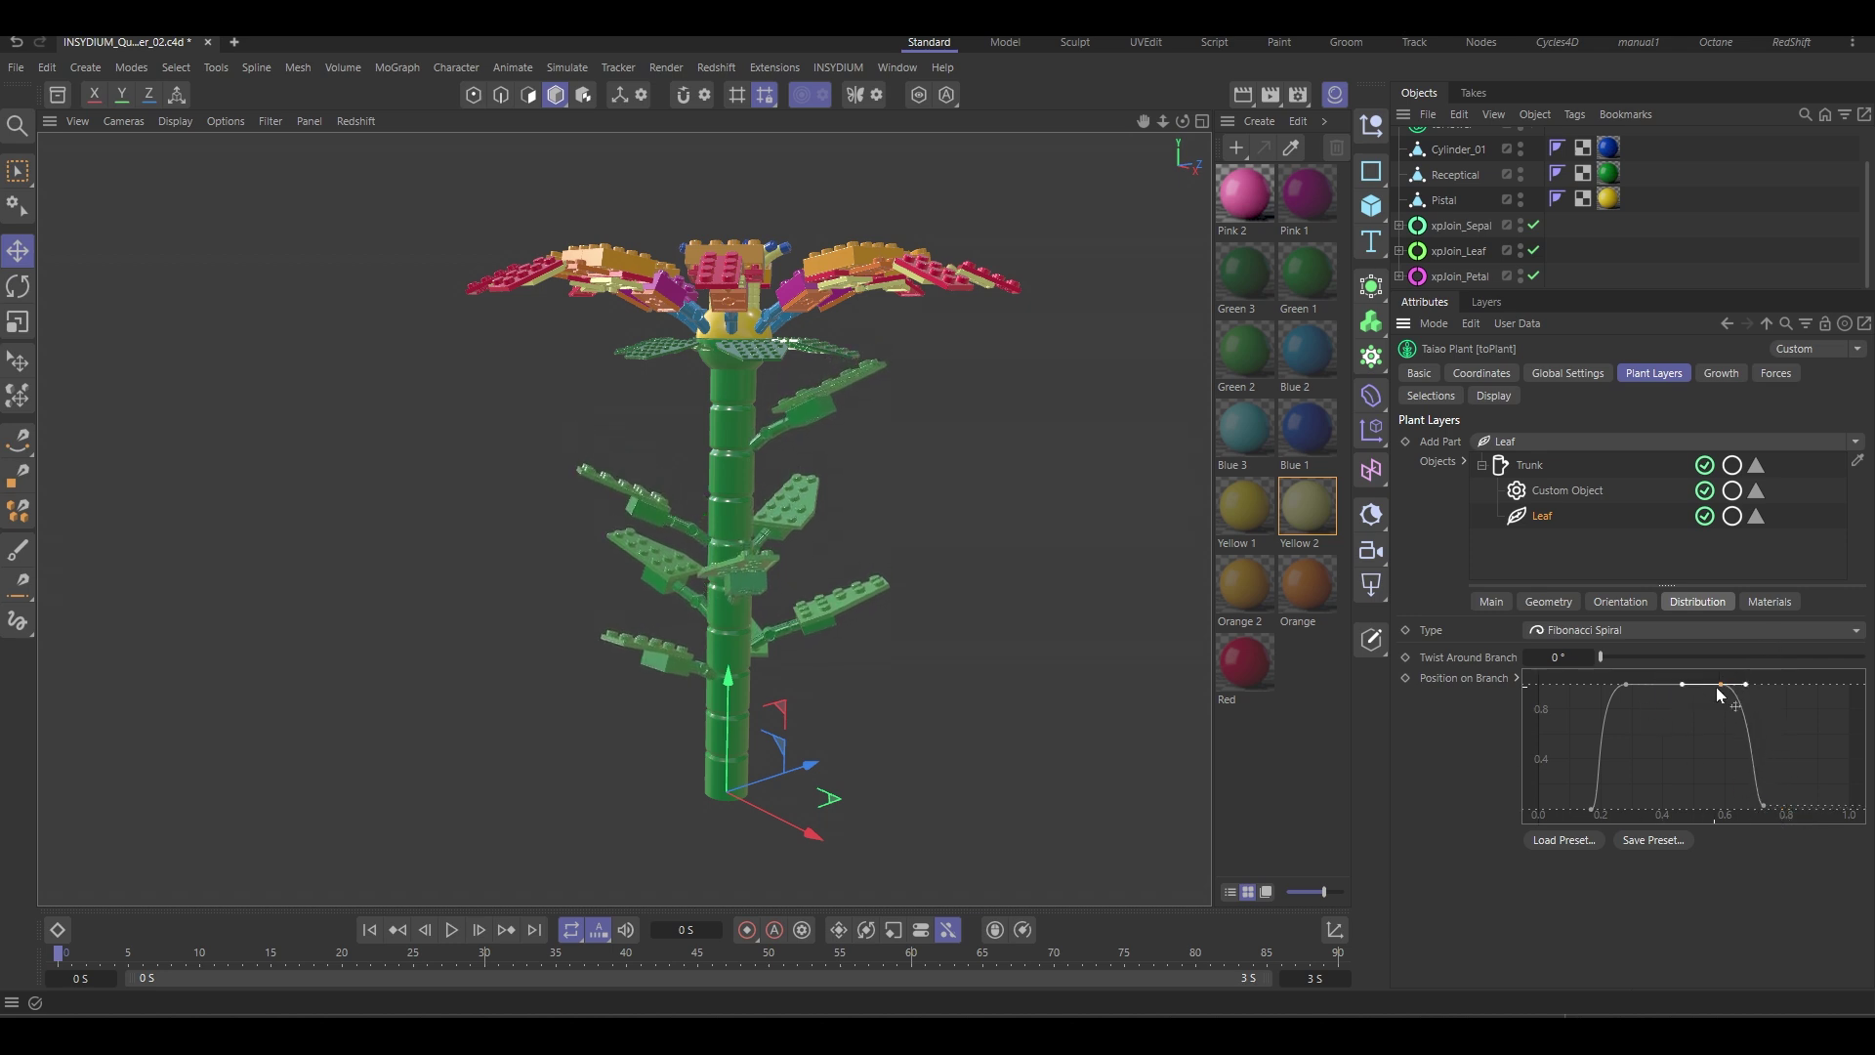
pyautogui.moveTo(1721, 684); pyautogui.dragTo(1718, 683)
pyautogui.moveTo(1760, 807)
pyautogui.mouseDown()
pyautogui.moveTo(1744, 814)
pyautogui.moveTo(1766, 809)
pyautogui.mouseUp()
# Increase the leaves' orientation angle to 40.2° and lower the start of its Bias curve to about 0.3.
pyautogui.click(1620, 601)
pyautogui.moveTo(1758, 674); pyautogui.dragTo(1769, 672)
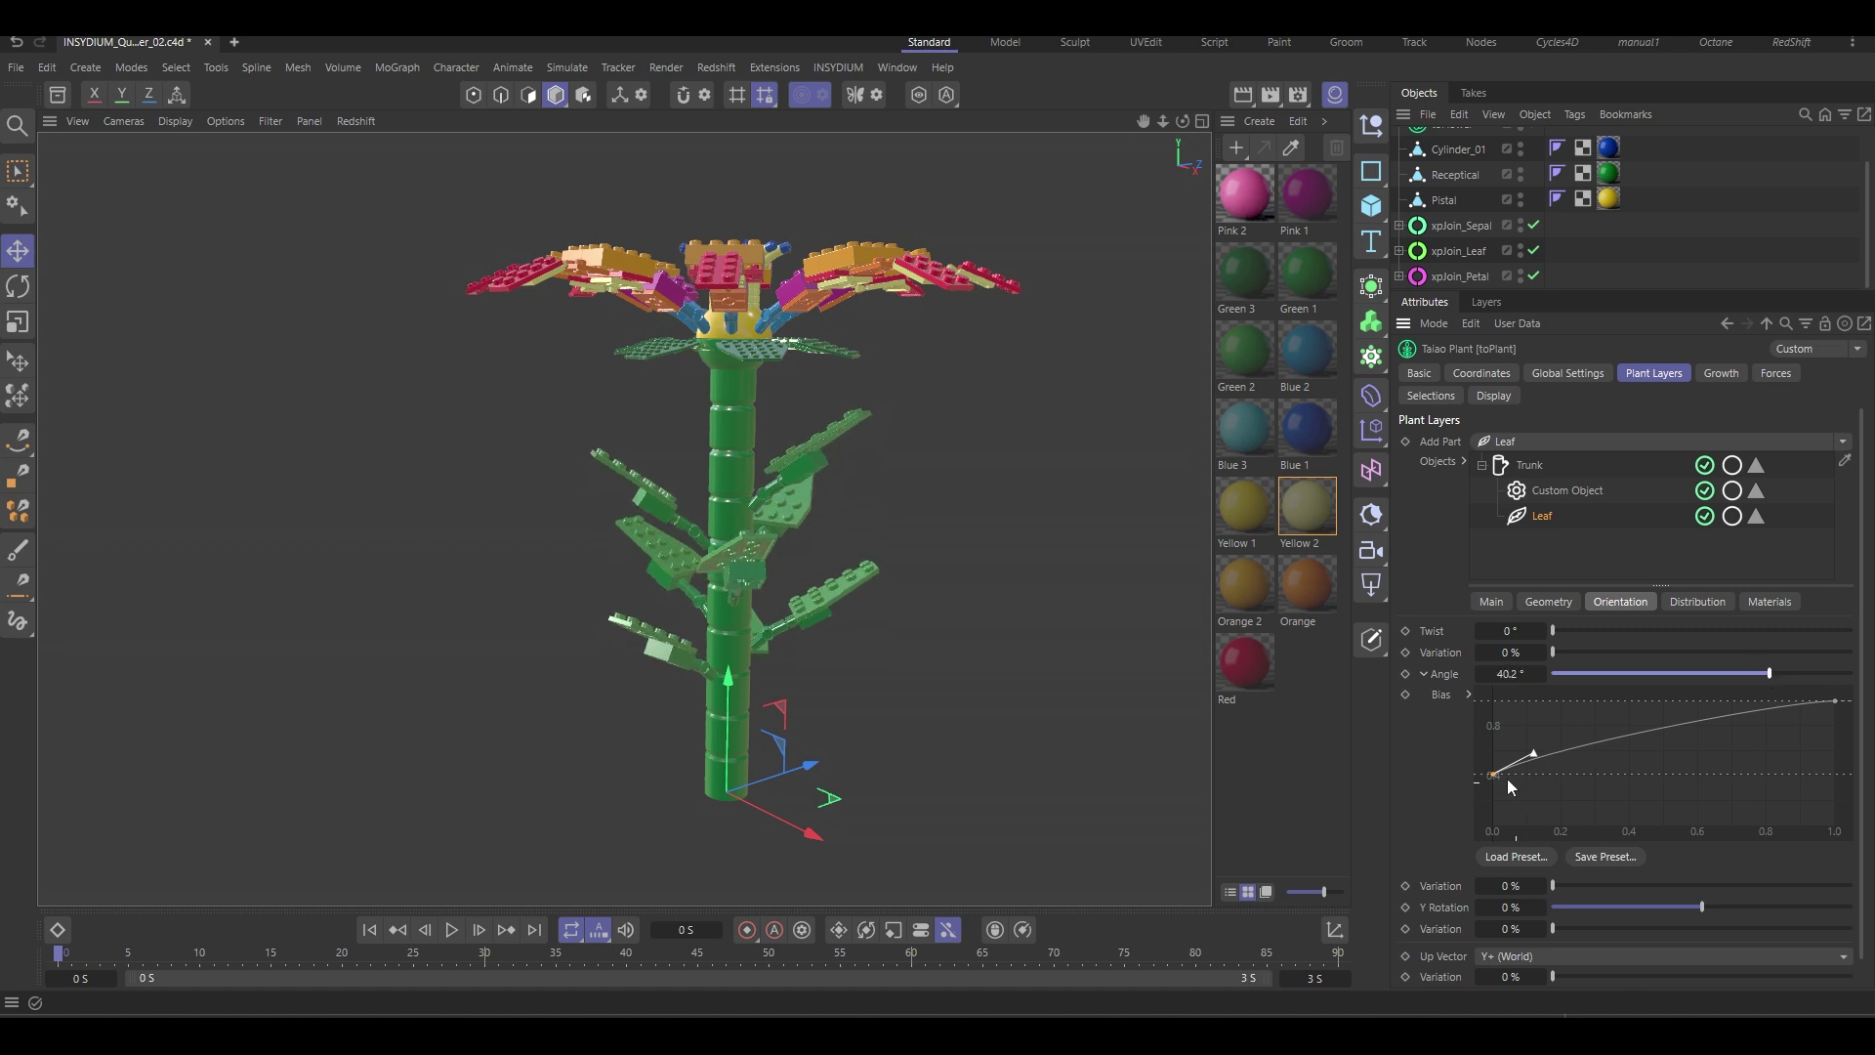
pyautogui.moveTo(1488, 776); pyautogui.dragTo(1486, 785)
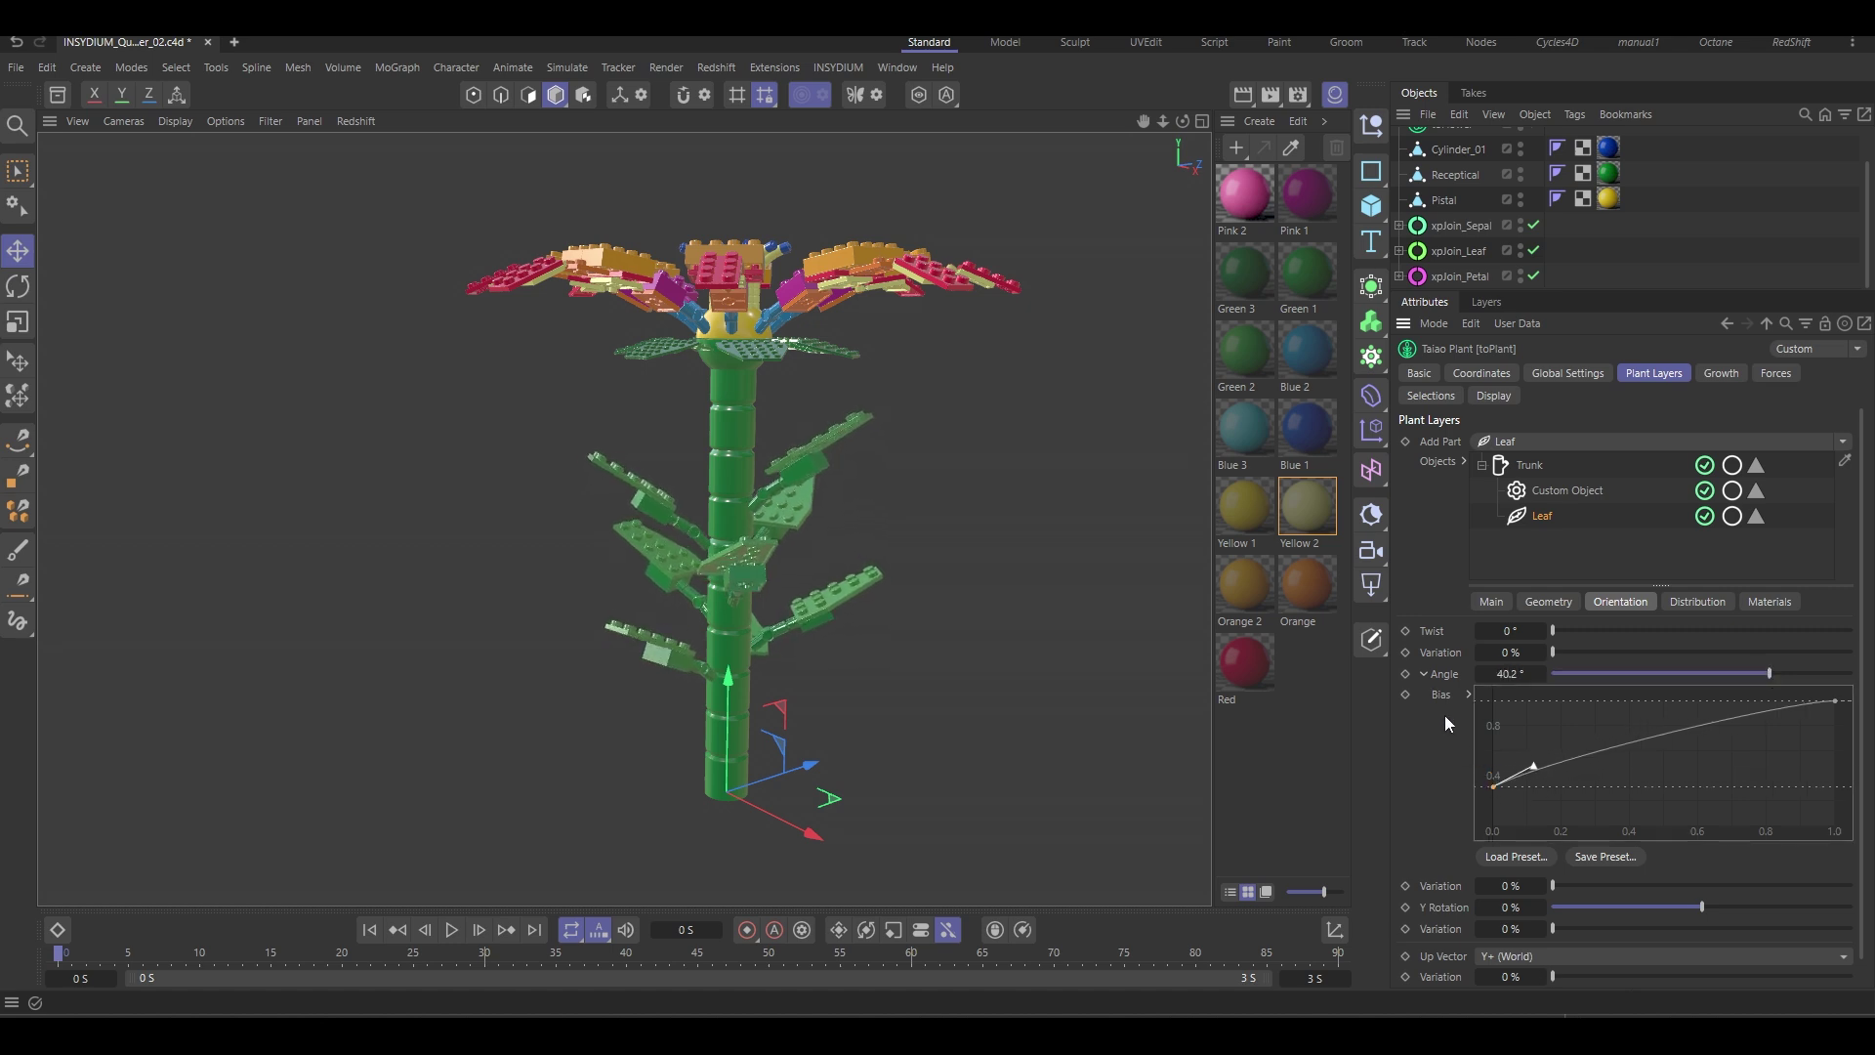
# Add a Furling modifier to the Trunk layer and set its angle to 37°.
pyautogui.click(1530, 466)
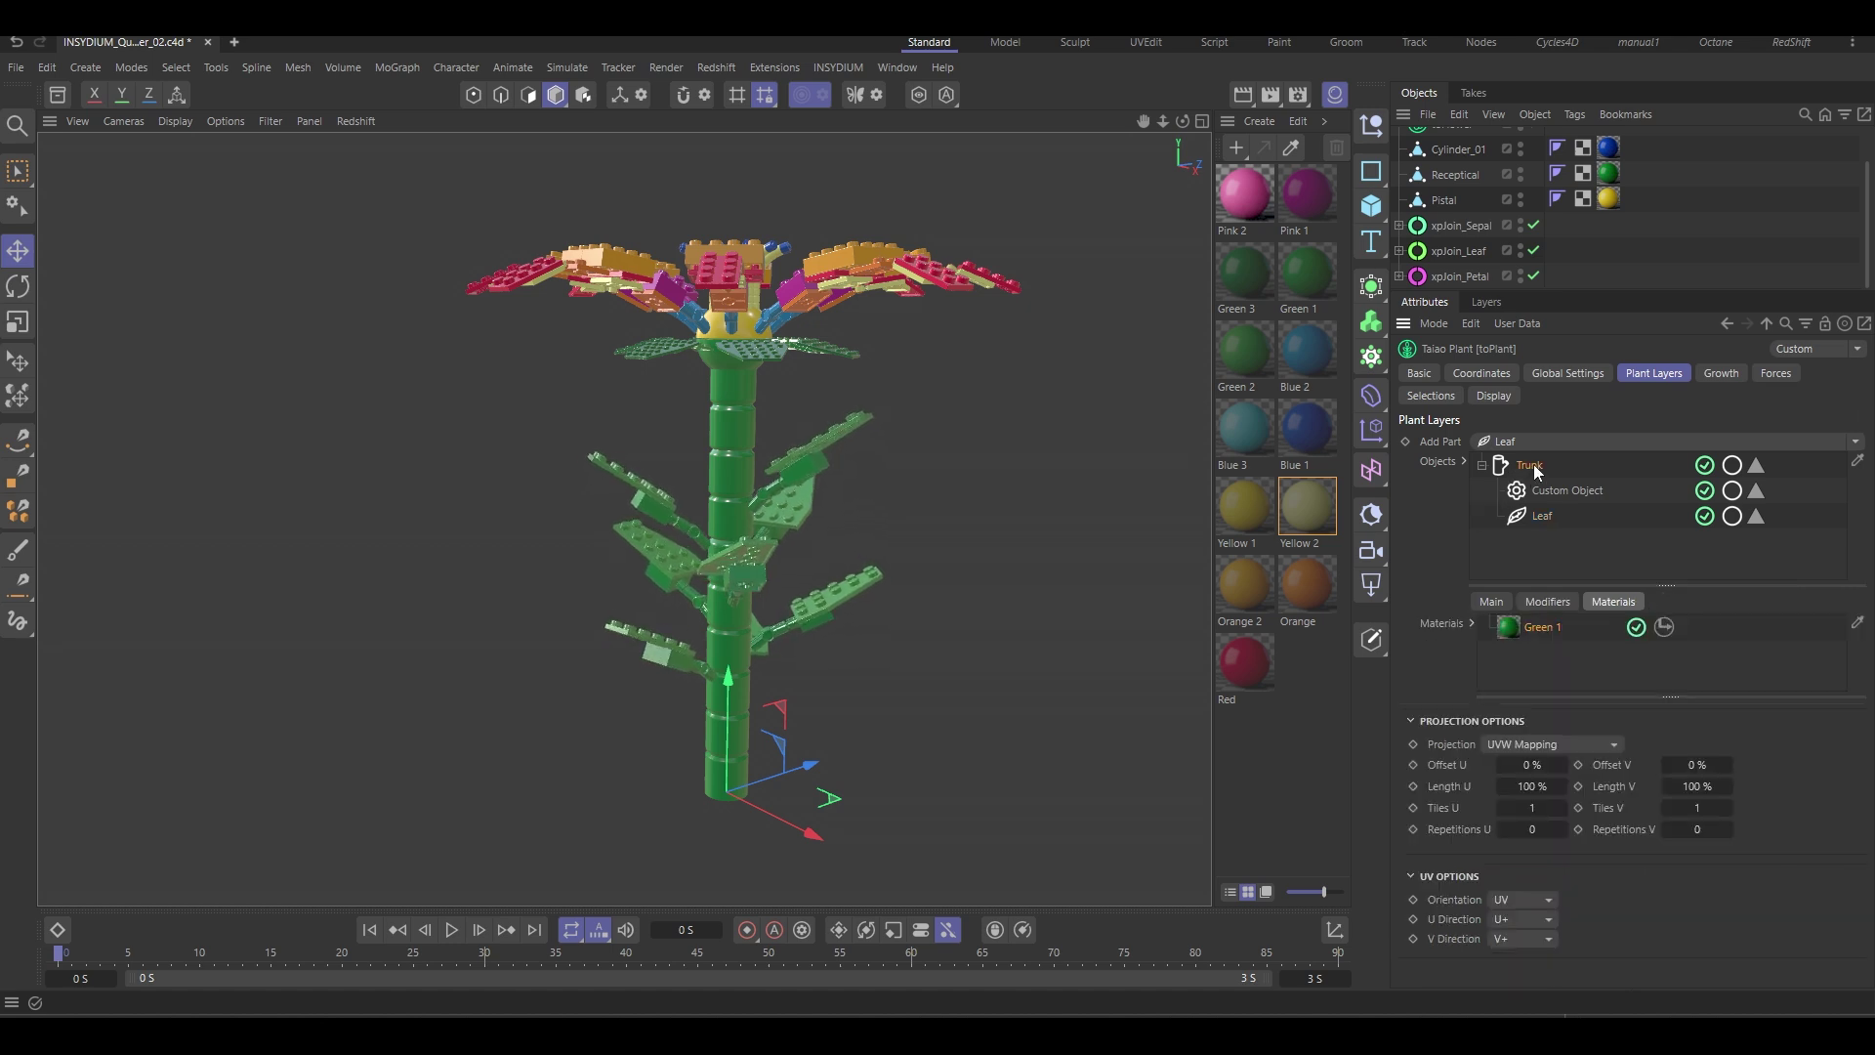
pyautogui.click(1563, 604)
pyautogui.click(1560, 625)
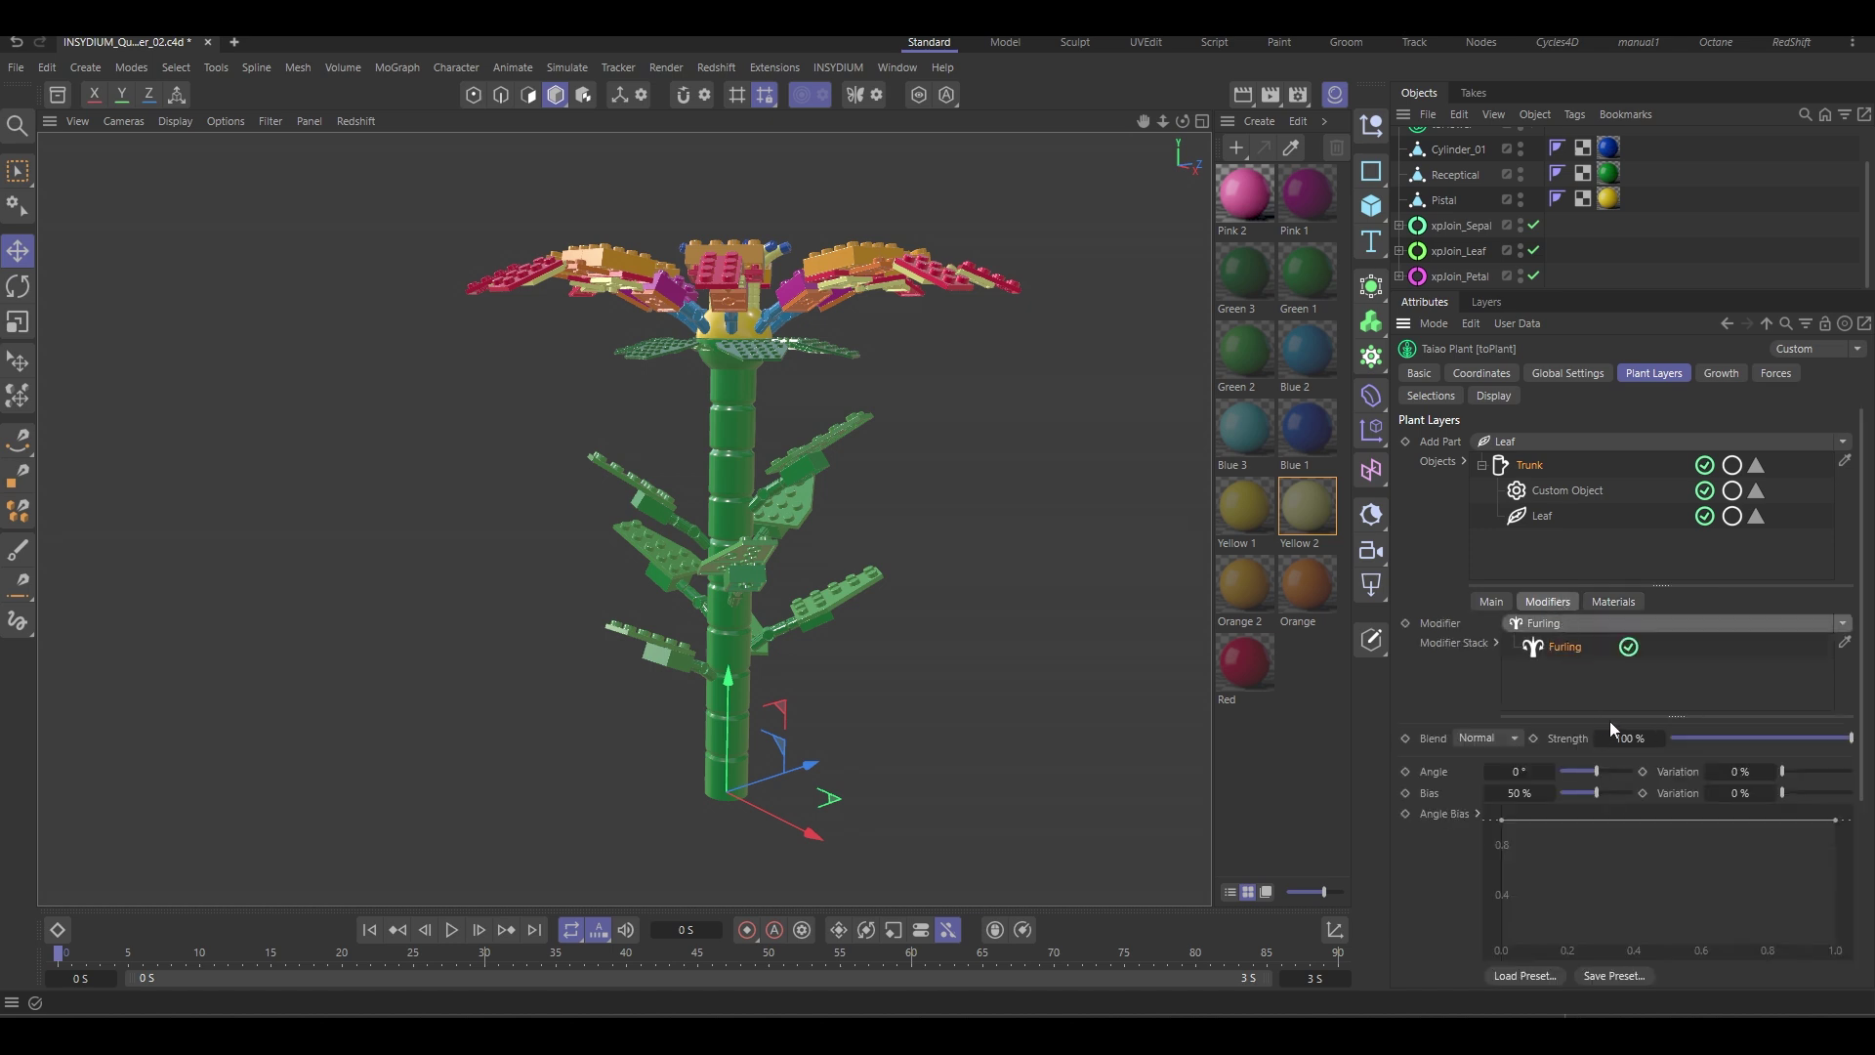
pyautogui.moveTo(1516, 772); pyautogui.dragTo(1602, 773)
# Reduce the object size of the Custom Object layer holding toFlower to 0.9.
pyautogui.click(1545, 490)
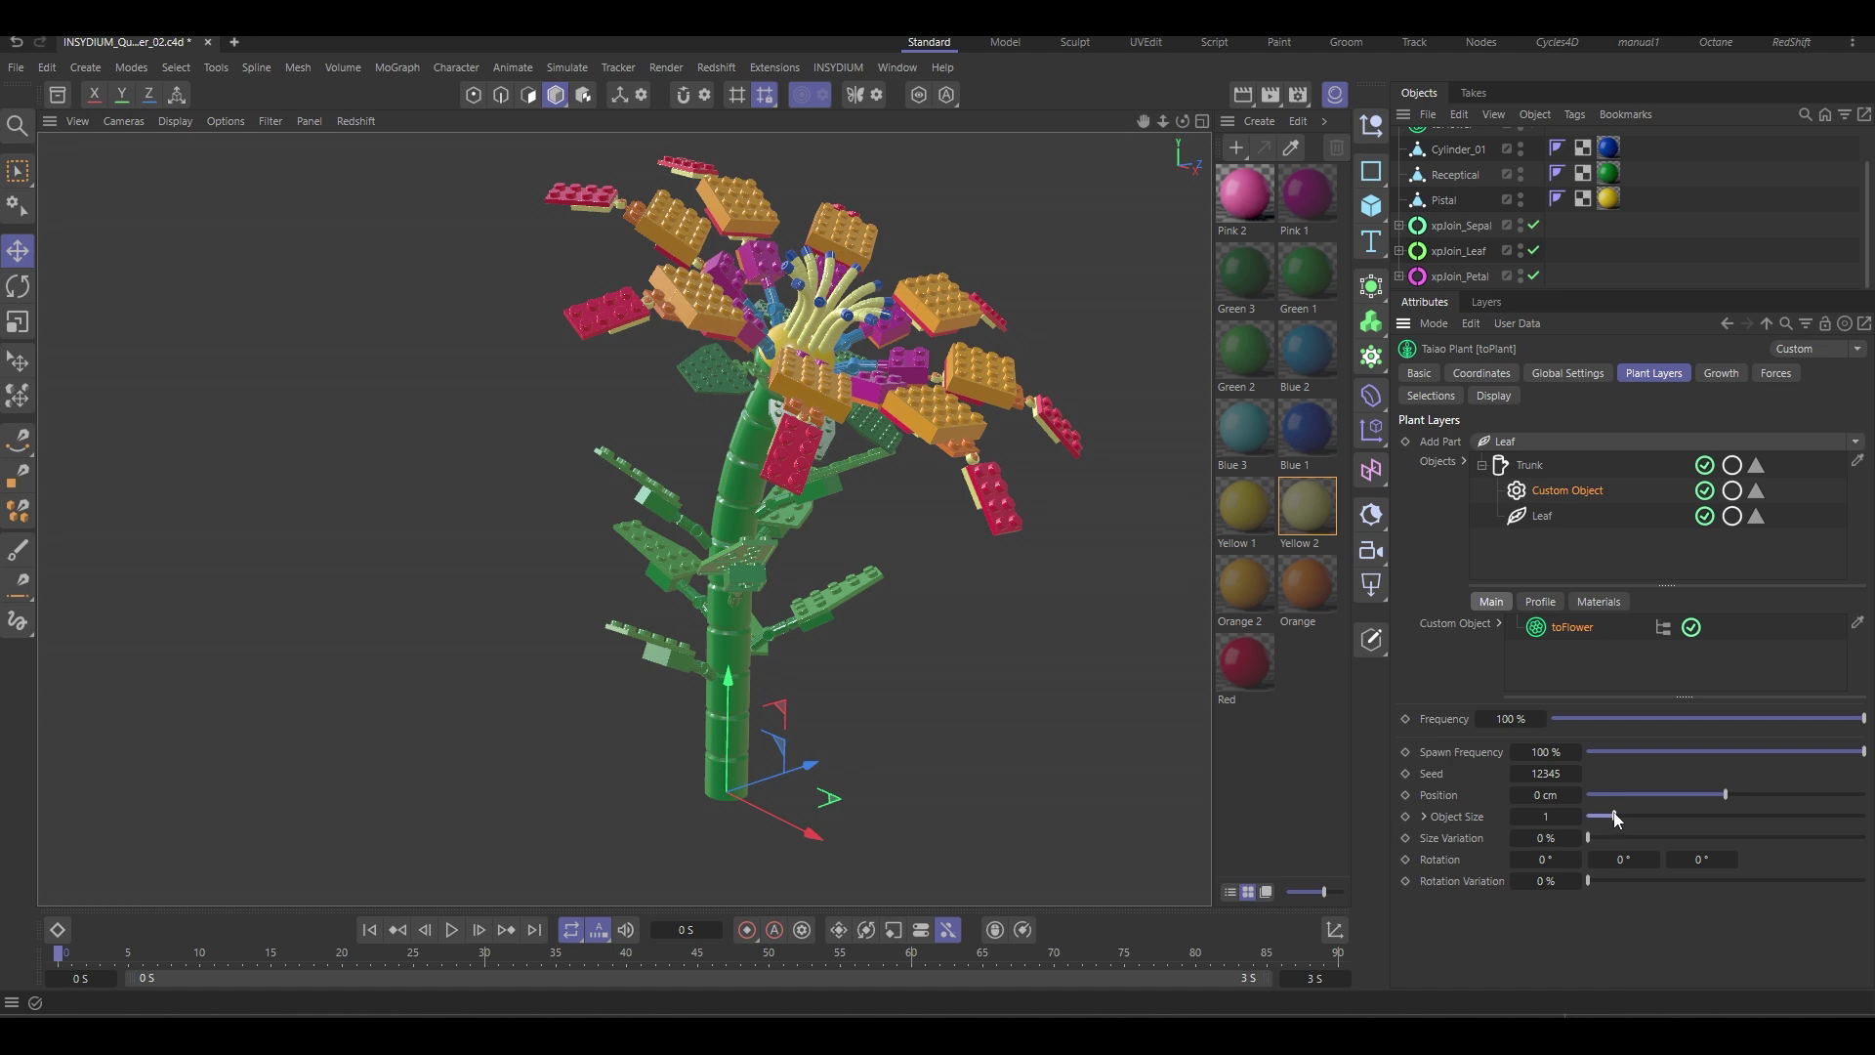
pyautogui.moveTo(1615, 819); pyautogui.dragTo(1611, 815)
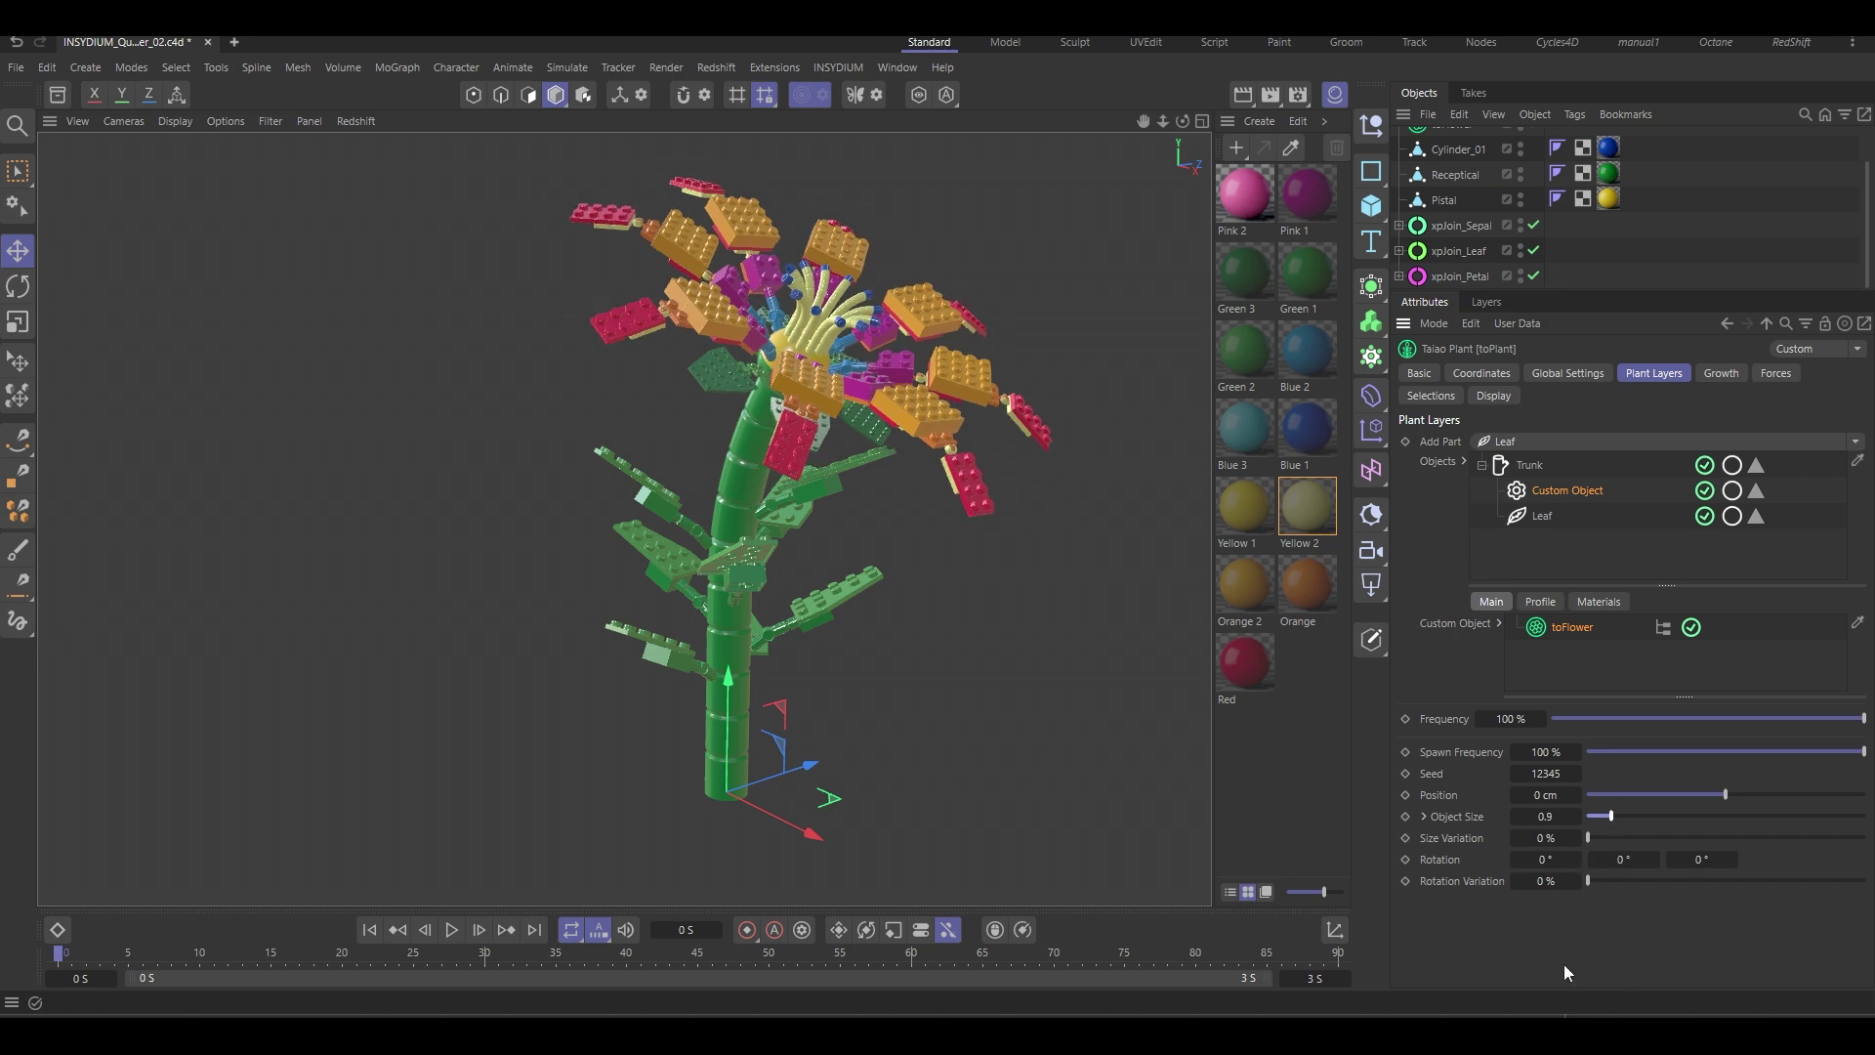
pyautogui.keyDown('alt'); pyautogui.moveTo(819, 554); pyautogui.dragTo(742, 547); pyautogui.keyUp('alt')
# Add a Growth Point part to the plant layers and nest the Trunk under it.
pyautogui.click(1580, 442)
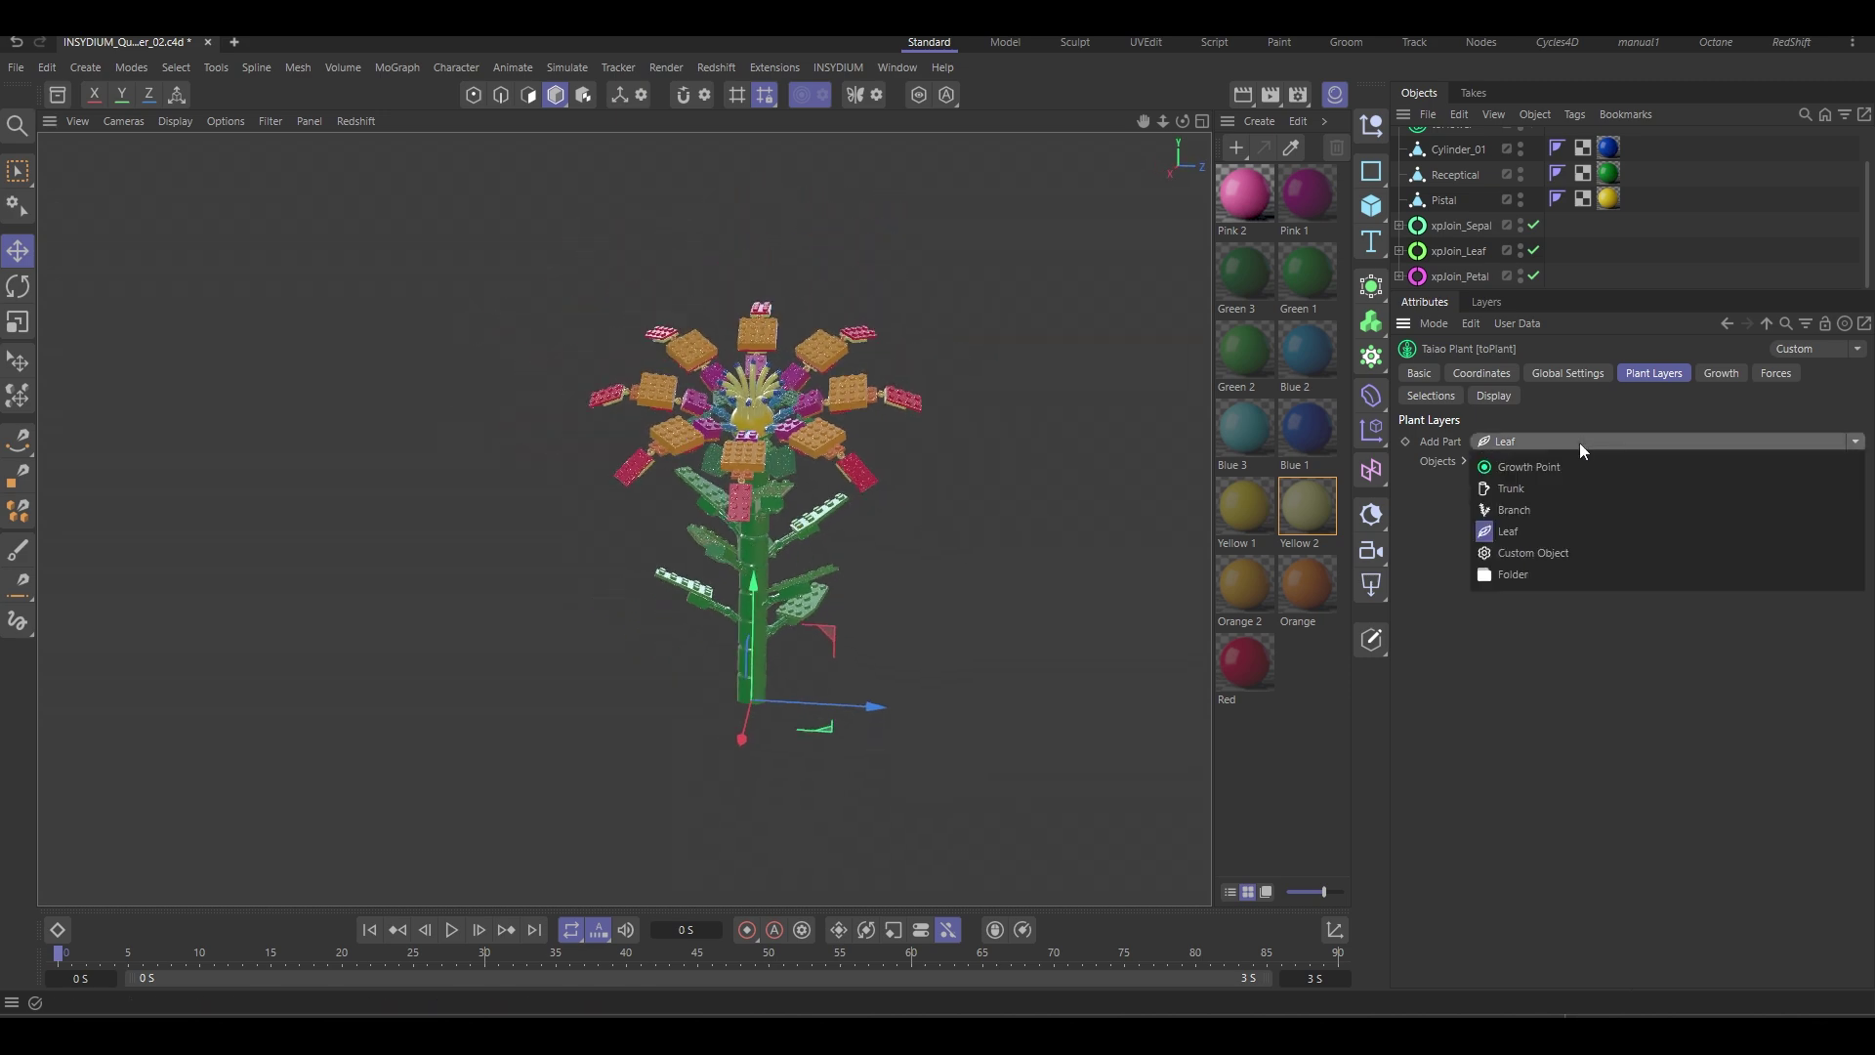
pyautogui.click(1574, 467)
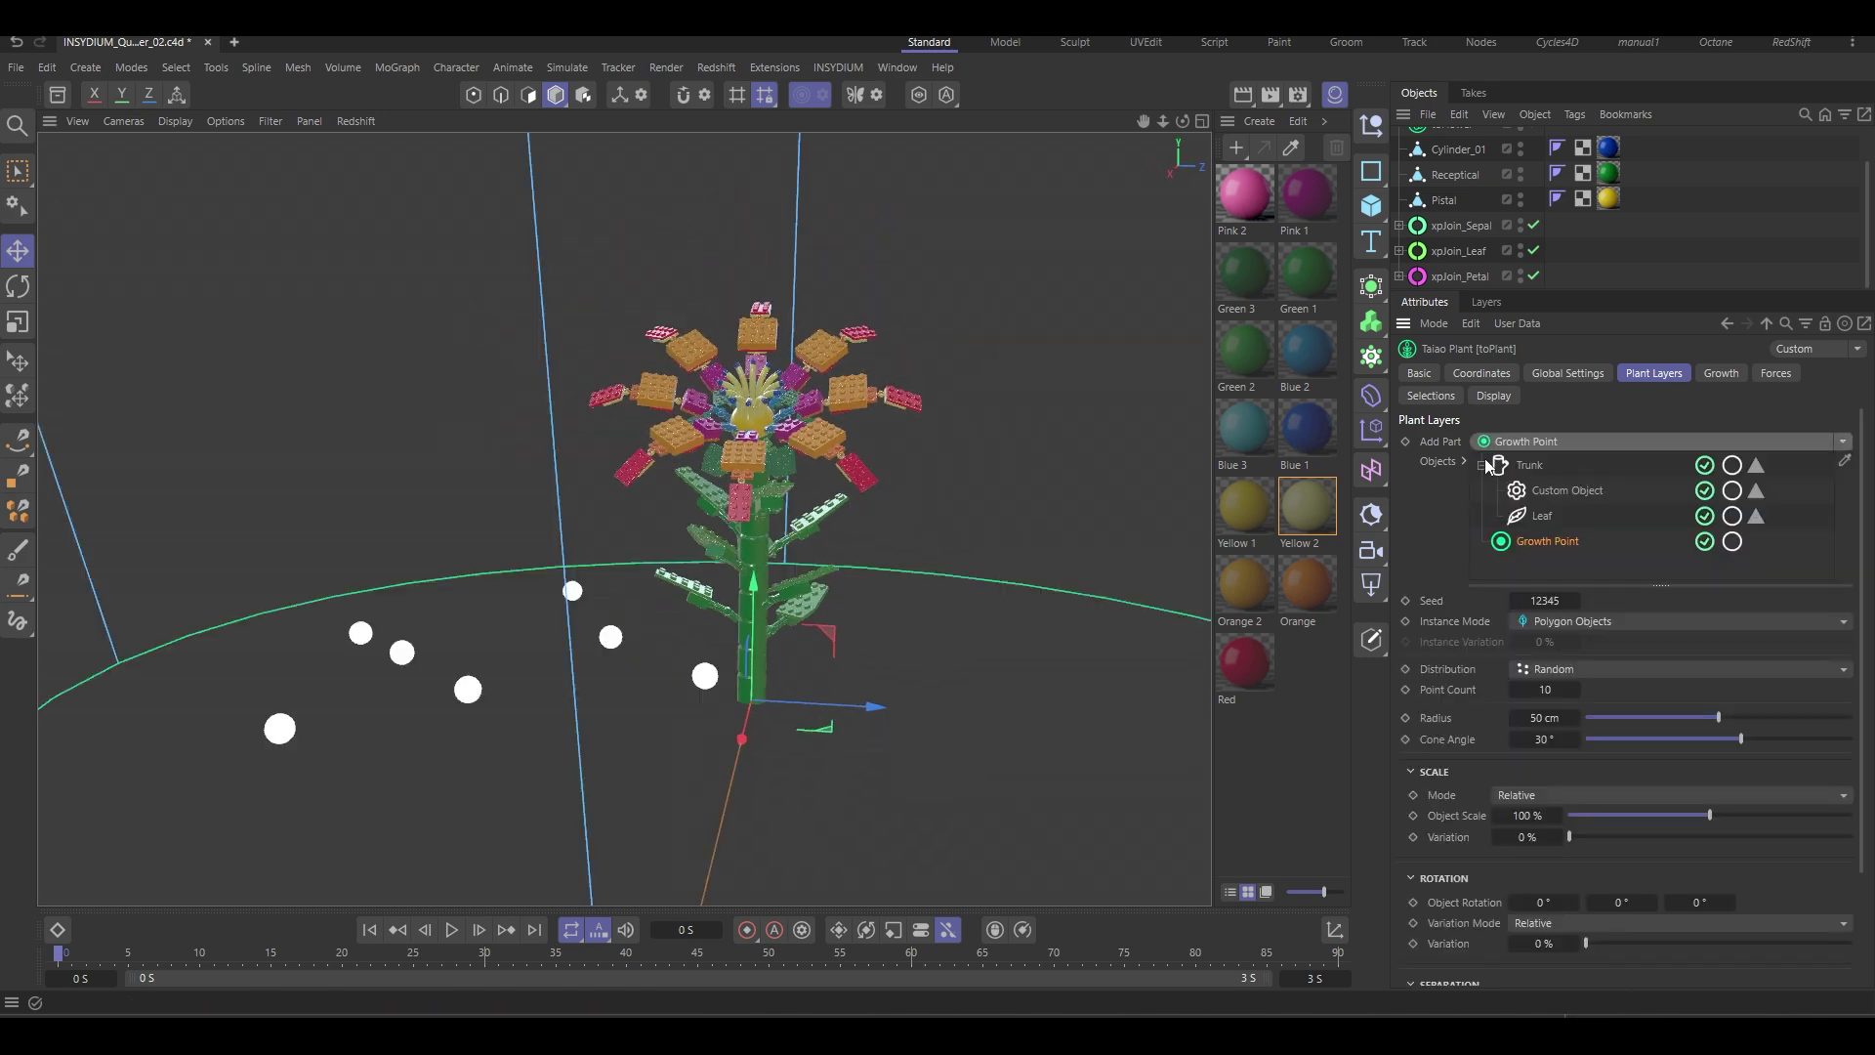
pyautogui.moveTo(1528, 469); pyautogui.dragTo(1540, 486)
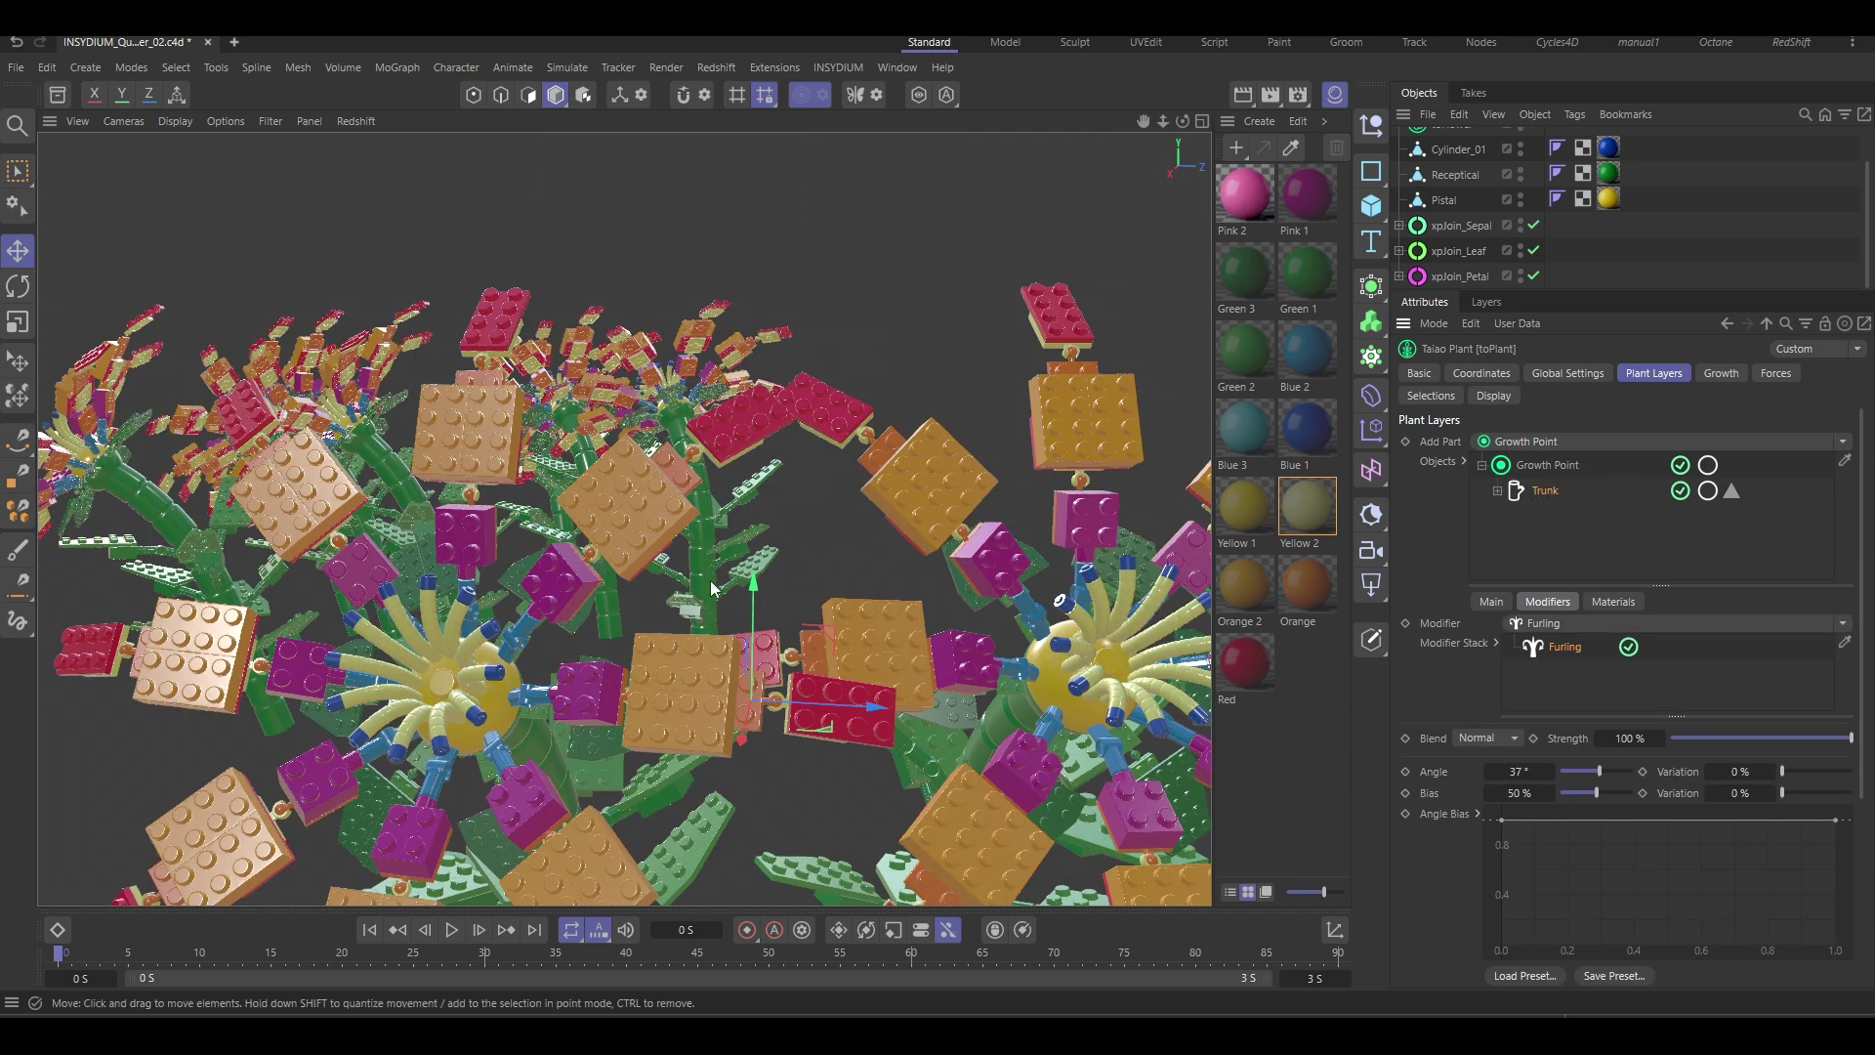
# Disable the Growth Point layer of the toPlant object.
pyautogui.keyDown('alt'); pyautogui.moveTo(754, 564); pyautogui.dragTo(576, 596, button='right'); pyautogui.keyUp('alt')
pyautogui.keyDown('alt'); pyautogui.moveTo(736, 595); pyautogui.dragTo(691, 569); pyautogui.keyUp('alt')
pyautogui.scroll(5, 691, 511)
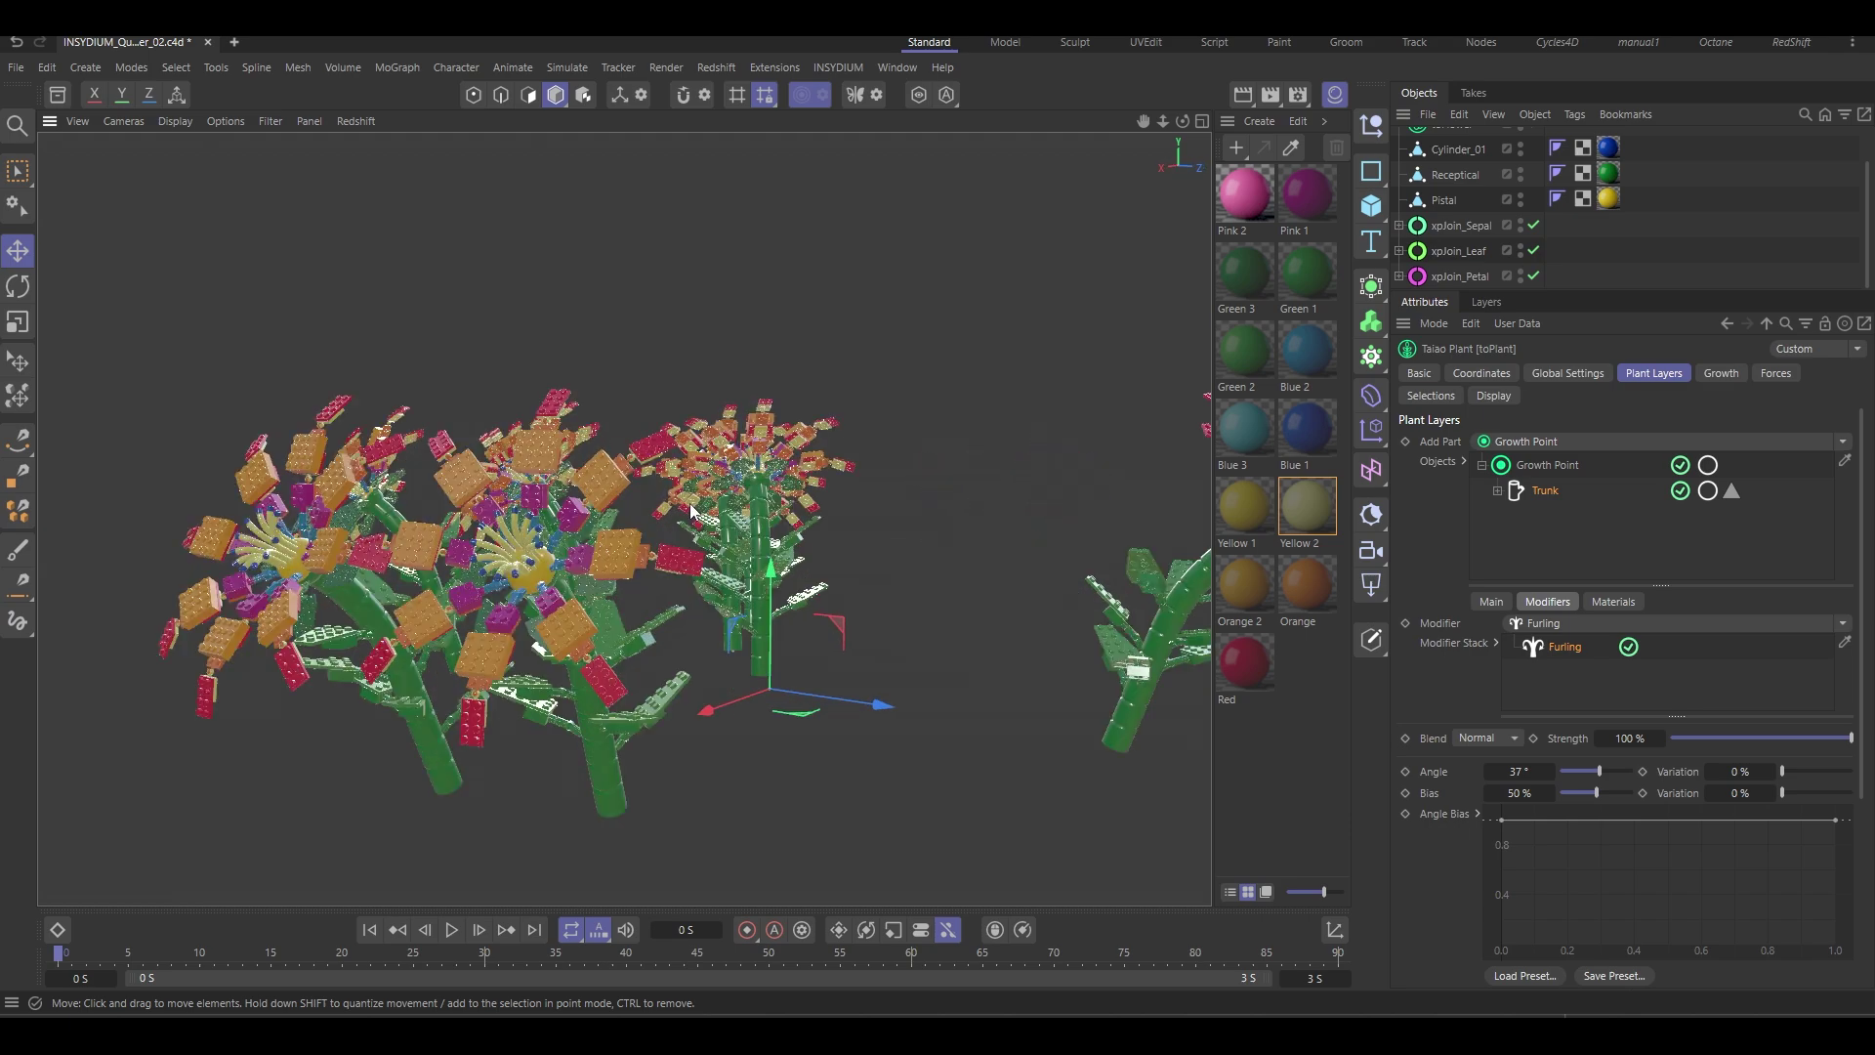
pyautogui.keyDown('alt'); pyautogui.moveTo(922, 545); pyautogui.dragTo(916, 489, button='middle'); pyautogui.keyUp('alt')
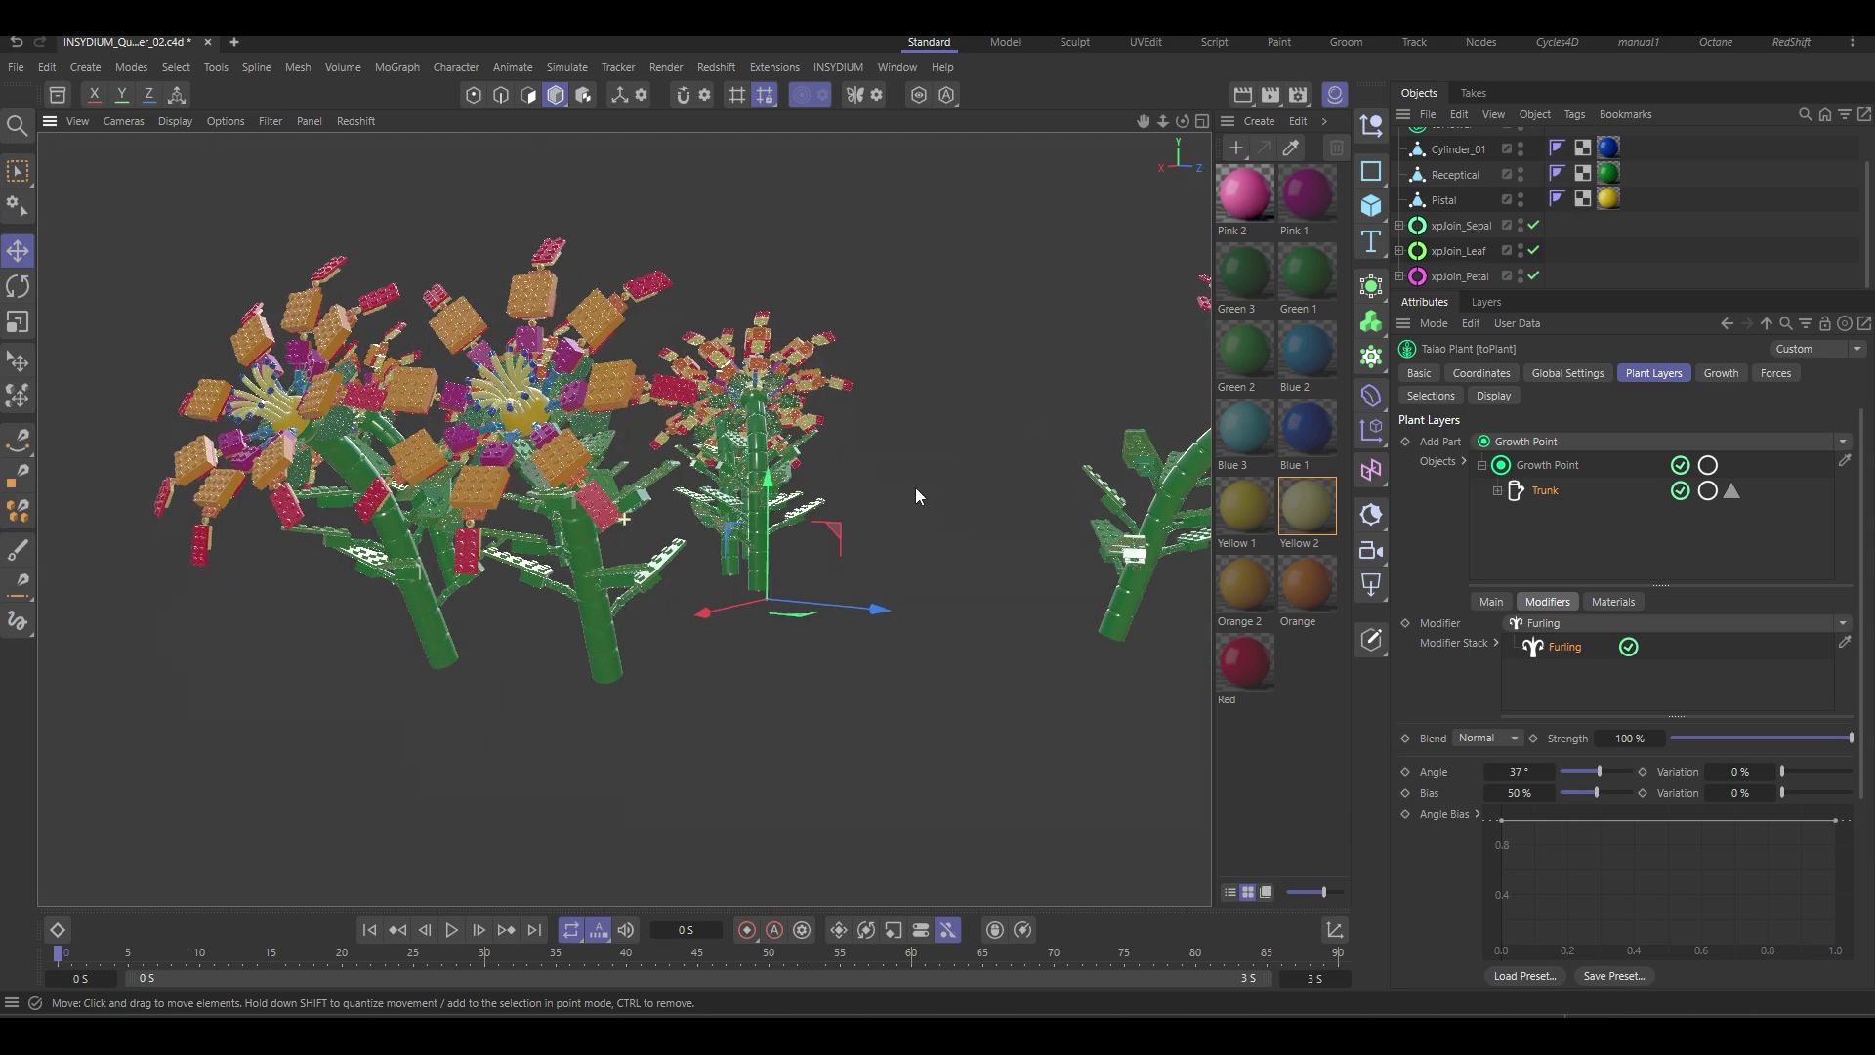
pyautogui.keyDown('alt'); pyautogui.moveTo(1041, 549); pyautogui.dragTo(1226, 549); pyautogui.keyUp('alt')
pyautogui.click(1678, 466)
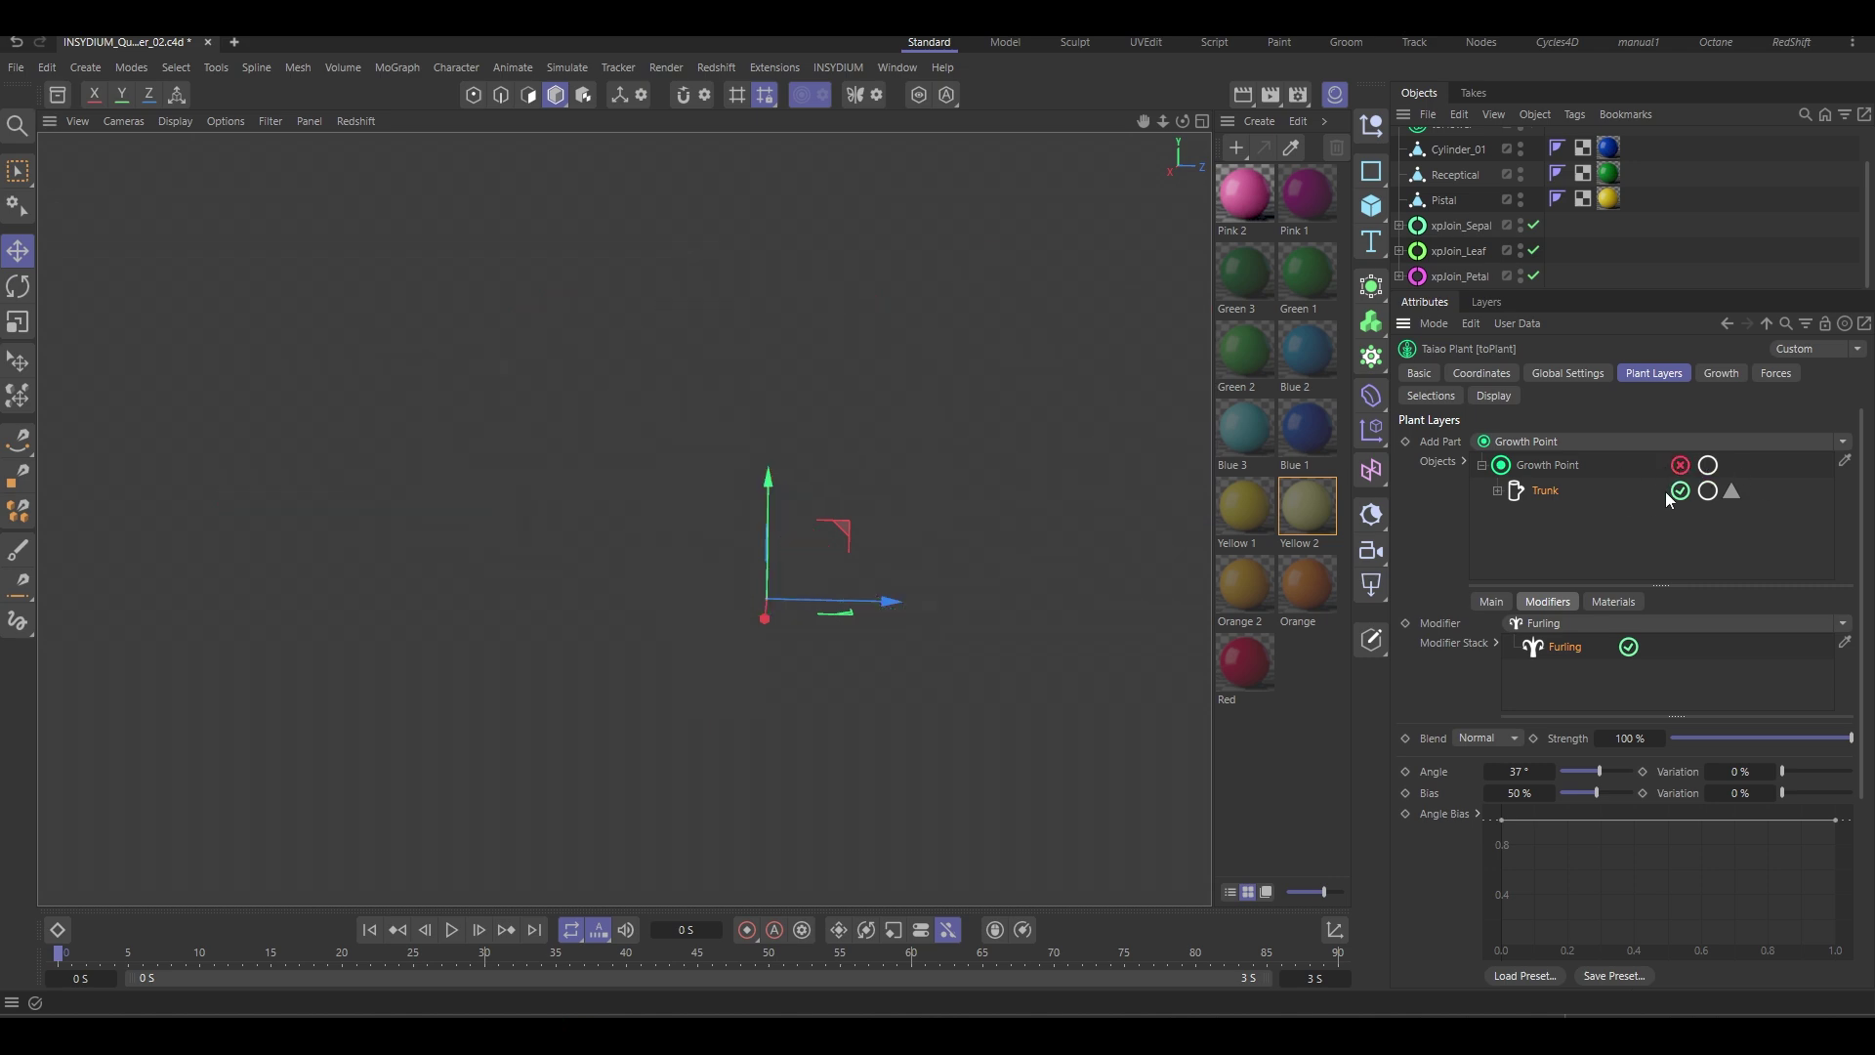